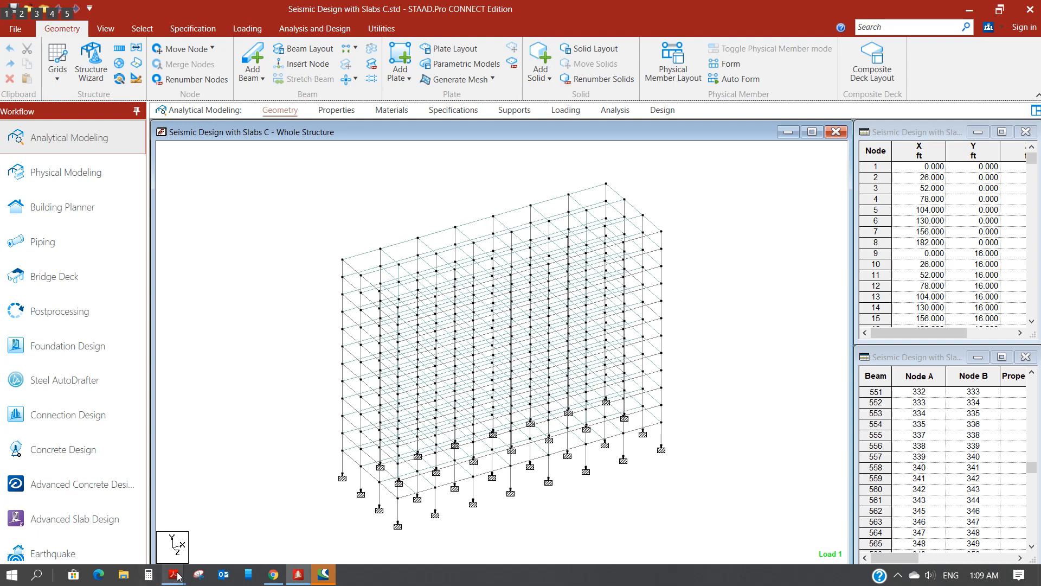
Switch to the Seismic and Wind Design of Concrete Buildings PDF, go to page 79, and review the example building's description, plan and elevation
mouse_move(173, 574)
left_click(117, 537)
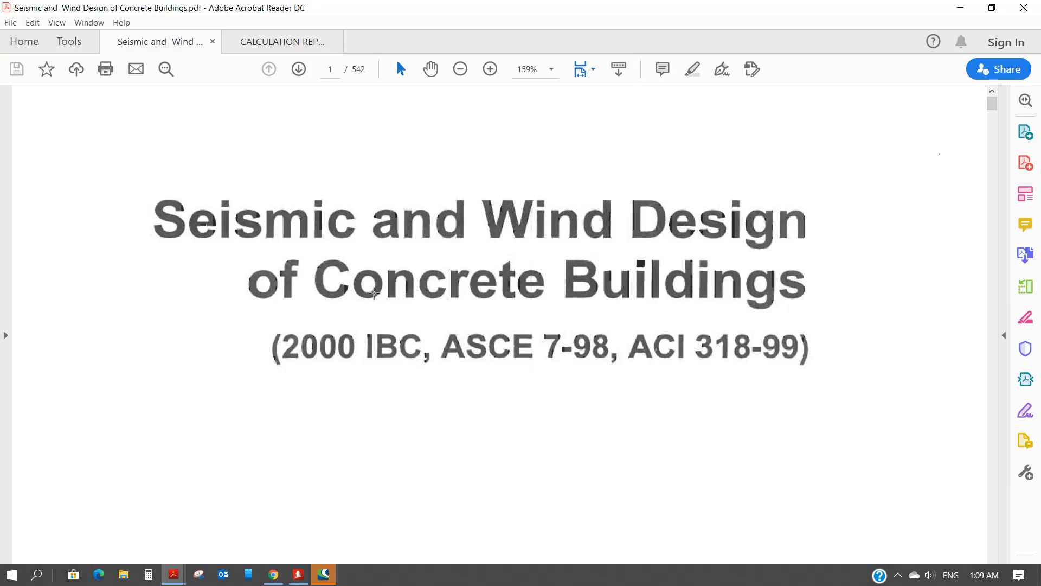
left_click(331, 69)
type("79")
key("Return")
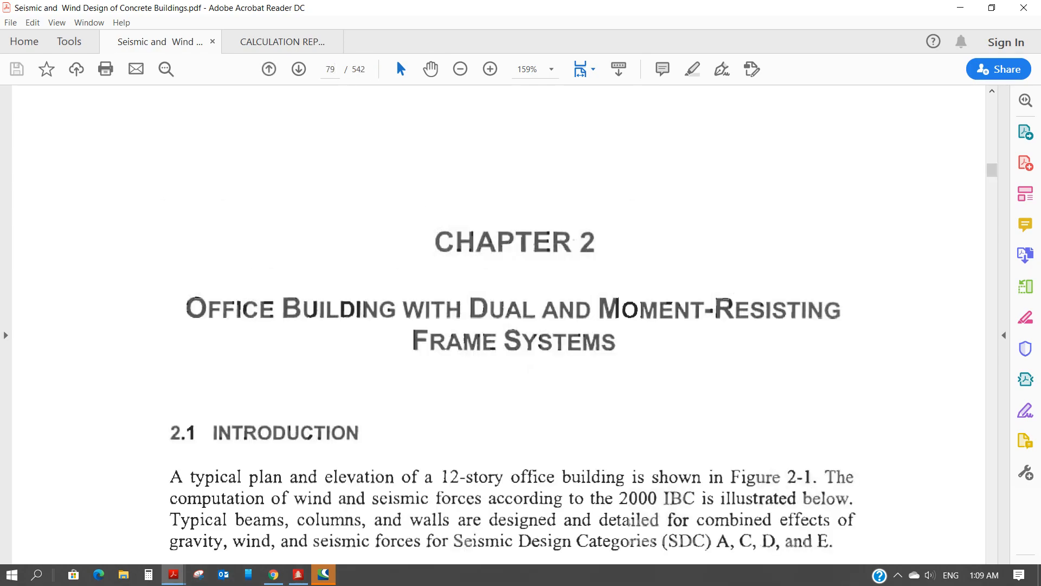
scroll(404, 264, "down", 15)
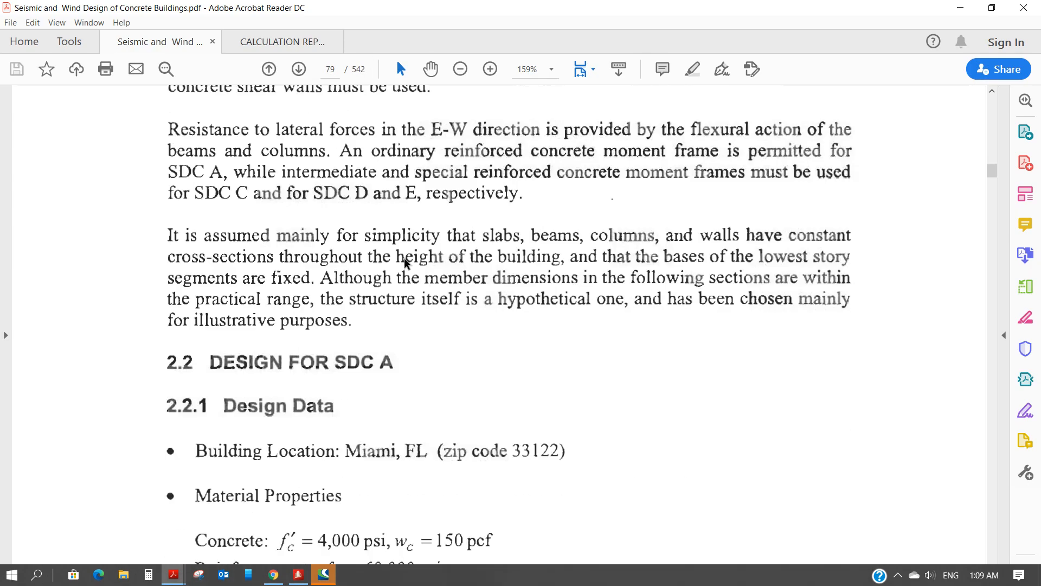
scroll(404, 262, "down", 12)
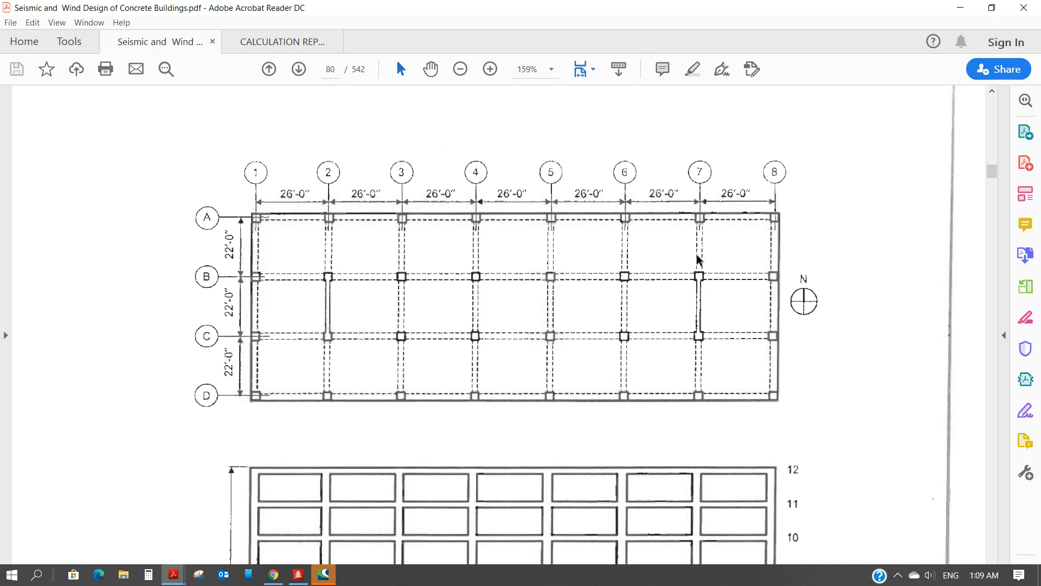
scroll(471, 382, "down", 5)
scroll(471, 378, "down", 3)
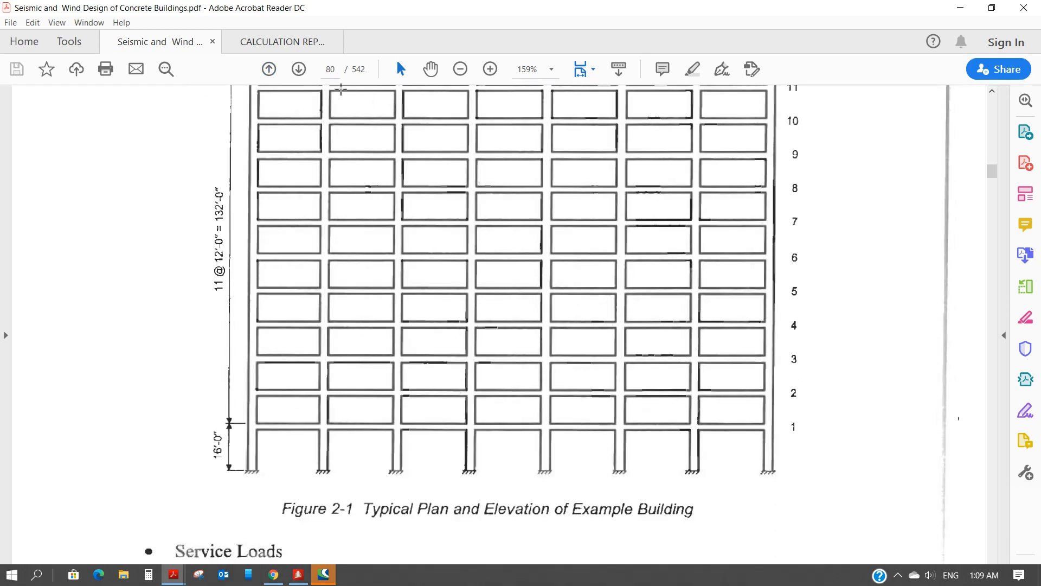
Go to page 106 and review the SDC C design data, covering materials, service loads, seismic and wind parameters, and member dimensions
left_click(338, 71)
type("106")
key("Return")
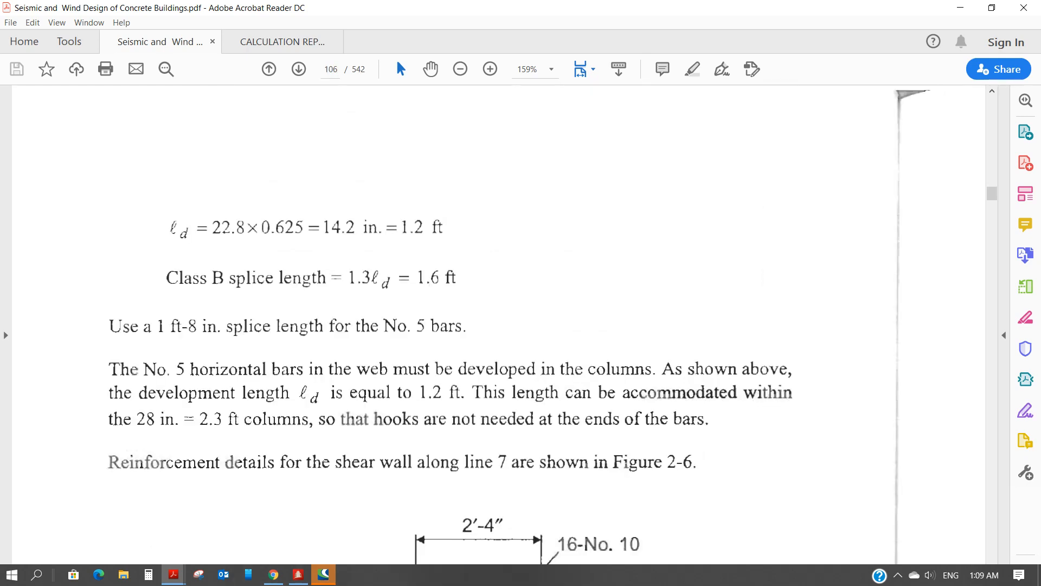
scroll(179, 233, "down", 7)
scroll(180, 236, "down", 5)
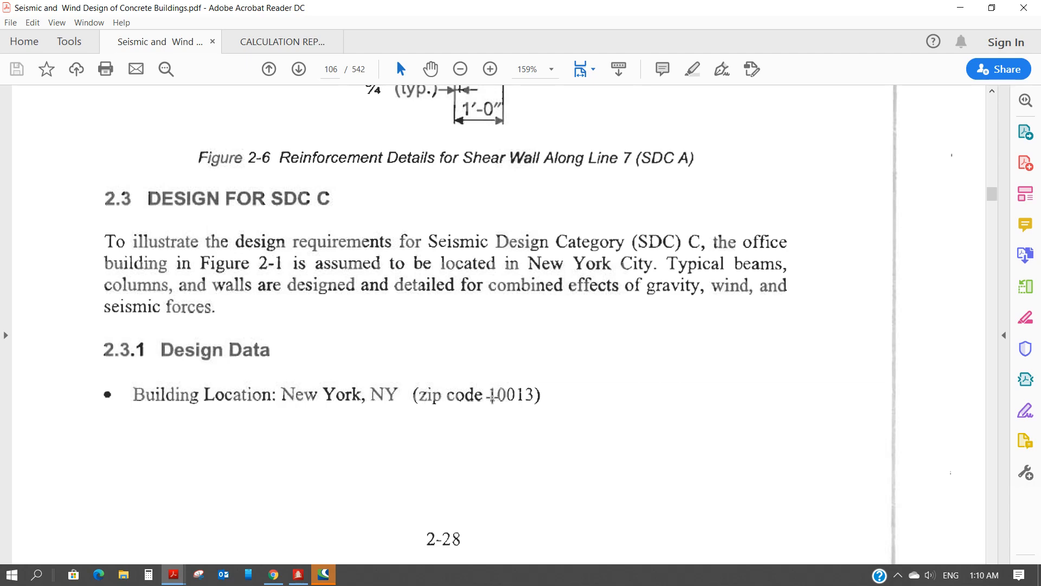
scroll(522, 401, "down", 1)
scroll(522, 402, "down", 12)
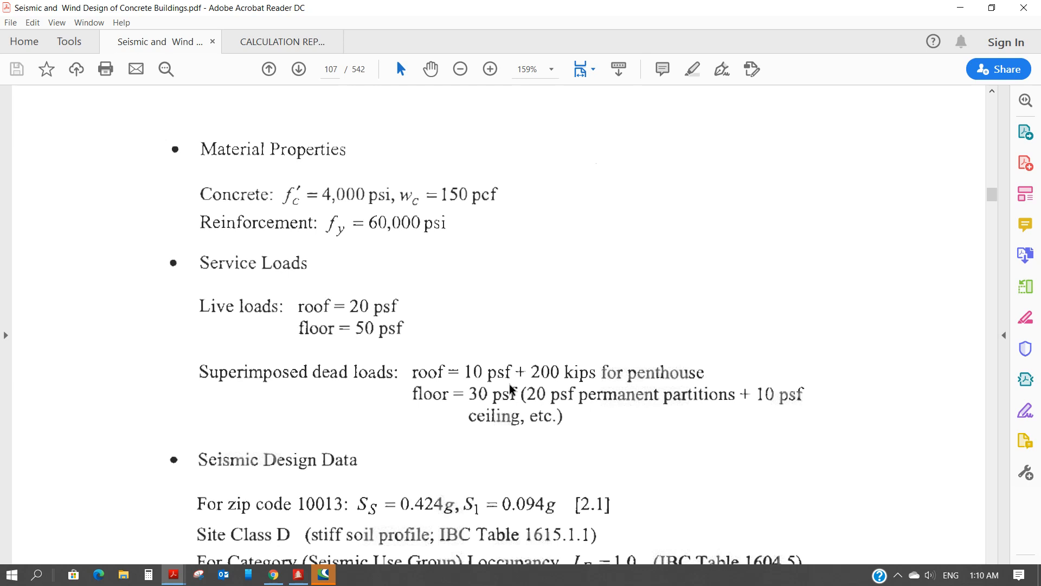
scroll(510, 388, "down", 5)
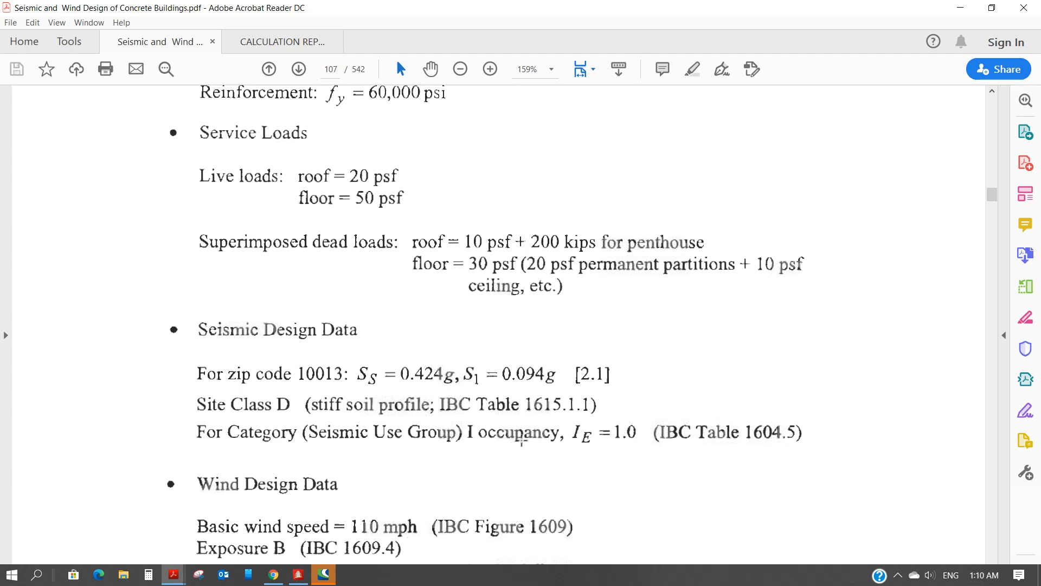
scroll(521, 438, "down", 3)
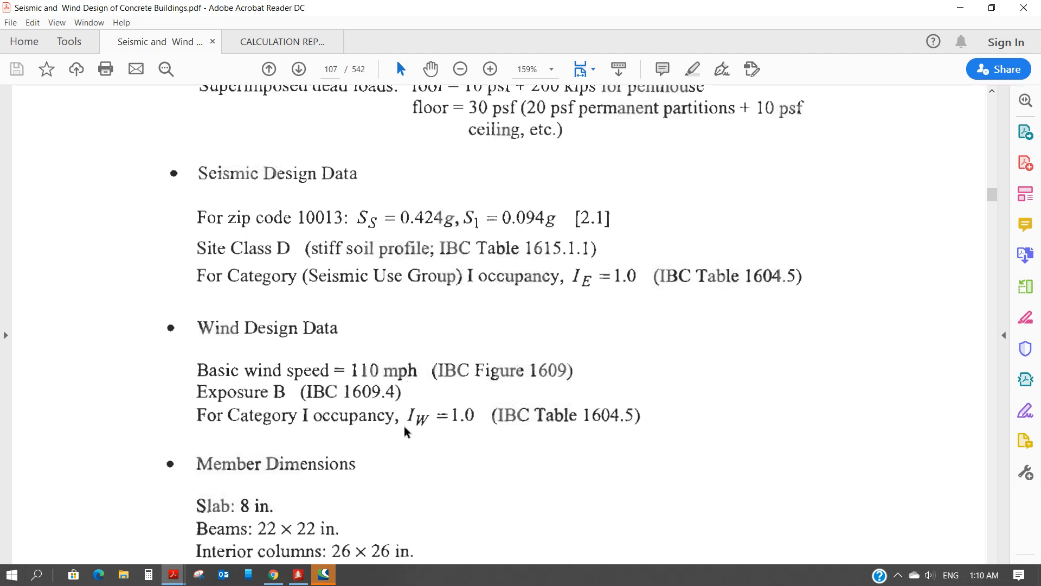
scroll(464, 429, "down", 3)
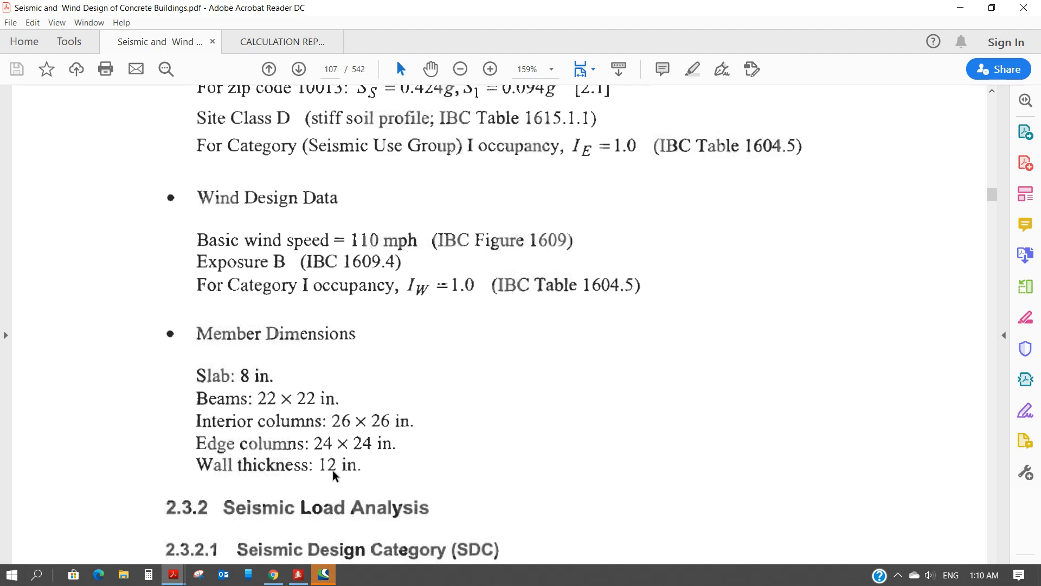
Switch to the calculation report PDF for the 12-story building and review its project summary and the listed industry codes and standards
left_click(297, 576)
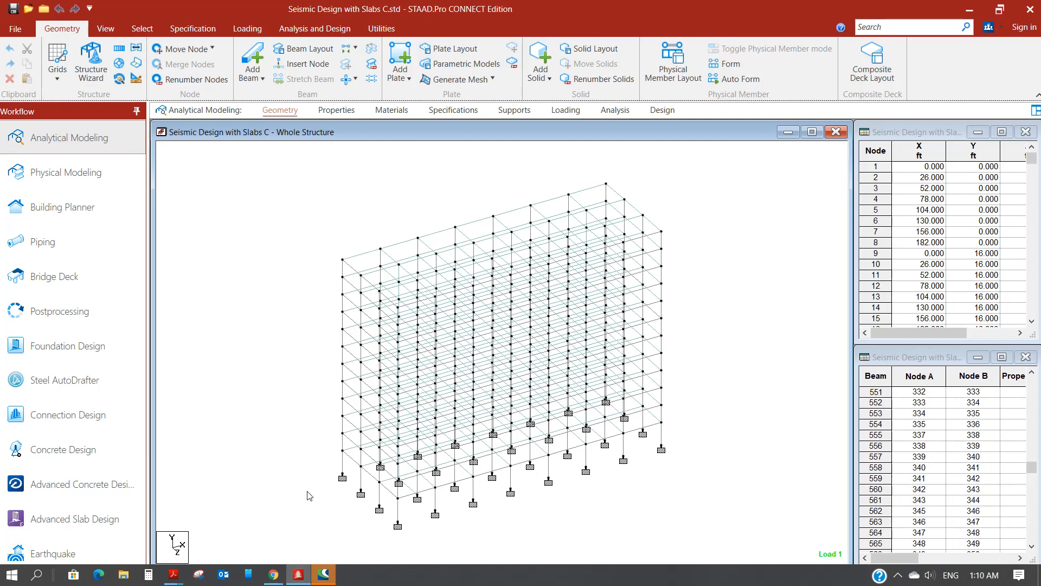
left_click(174, 575)
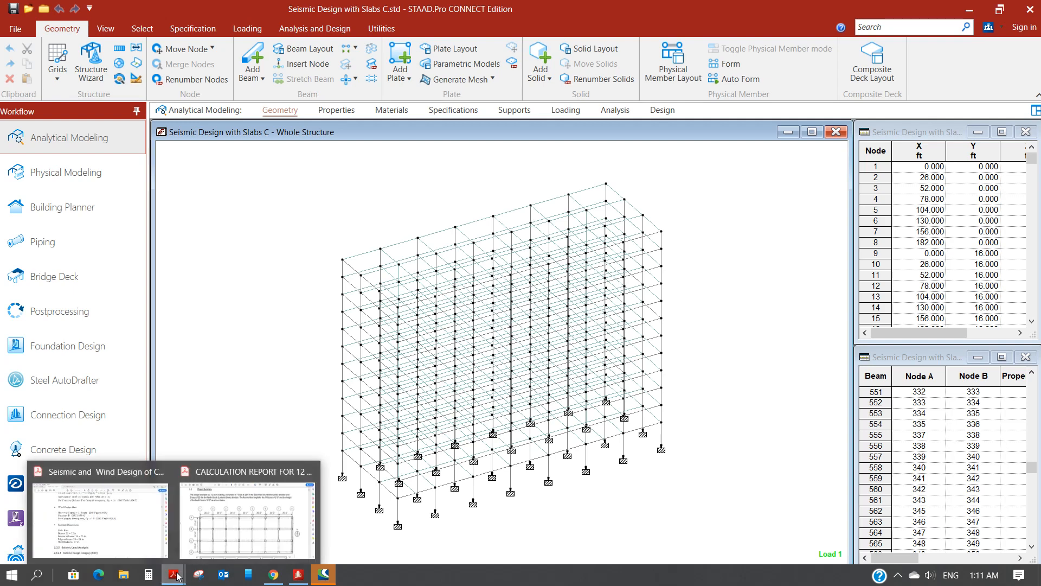
left_click(266, 513)
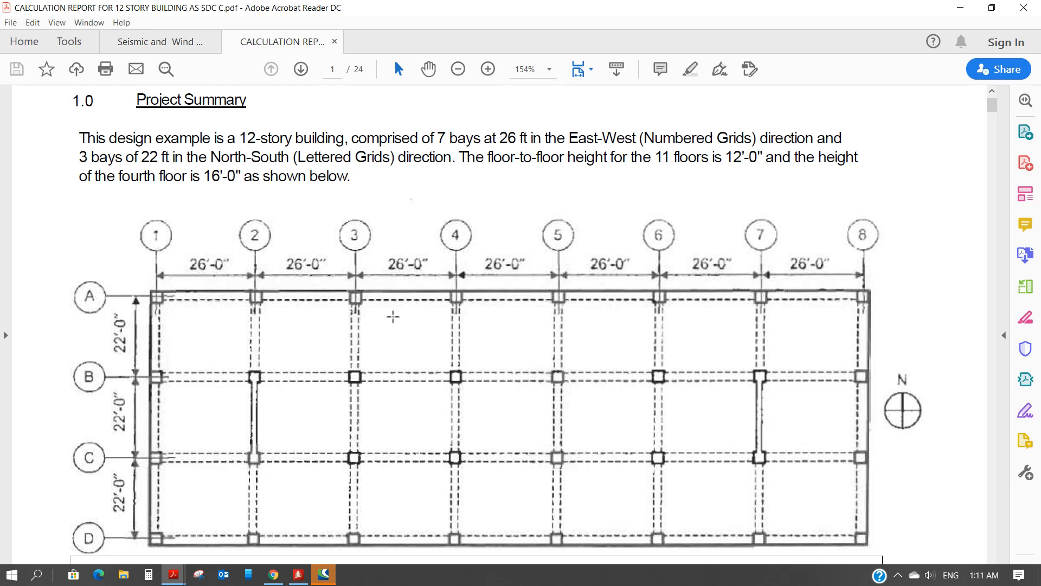
scroll(394, 317, "down", 10)
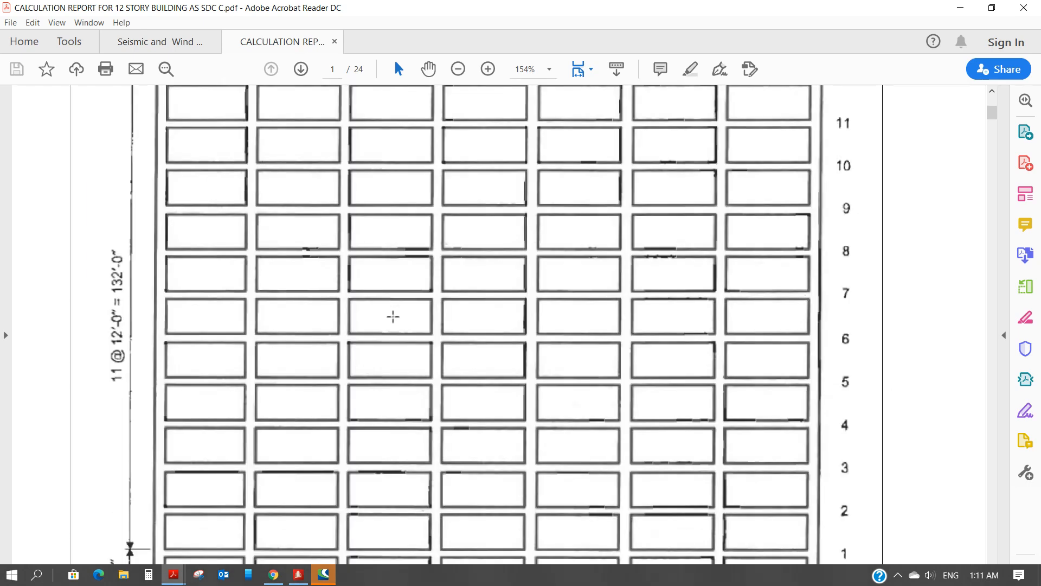
scroll(394, 317, "down", 10)
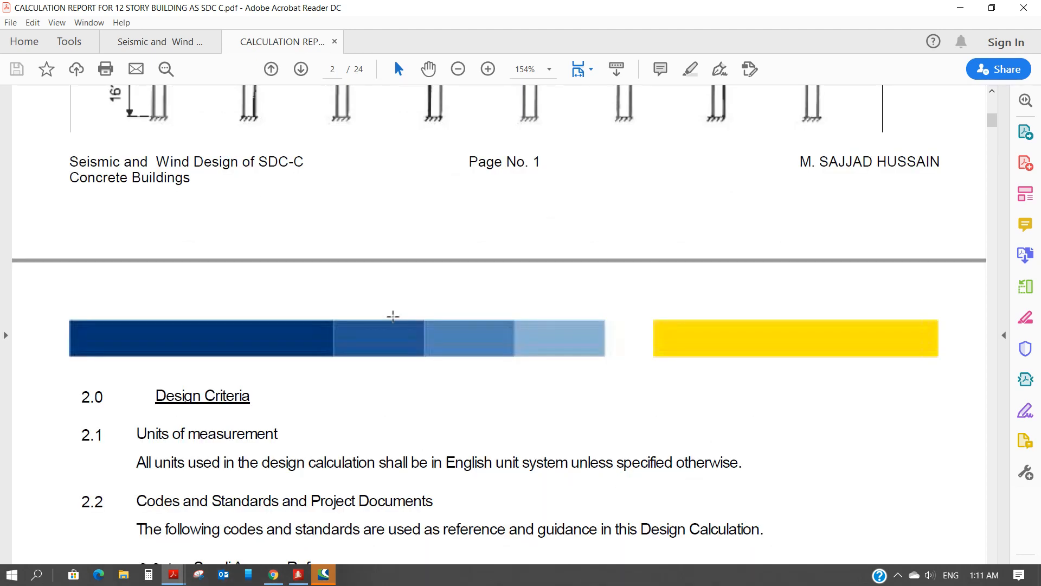
scroll(393, 316, "down", 12)
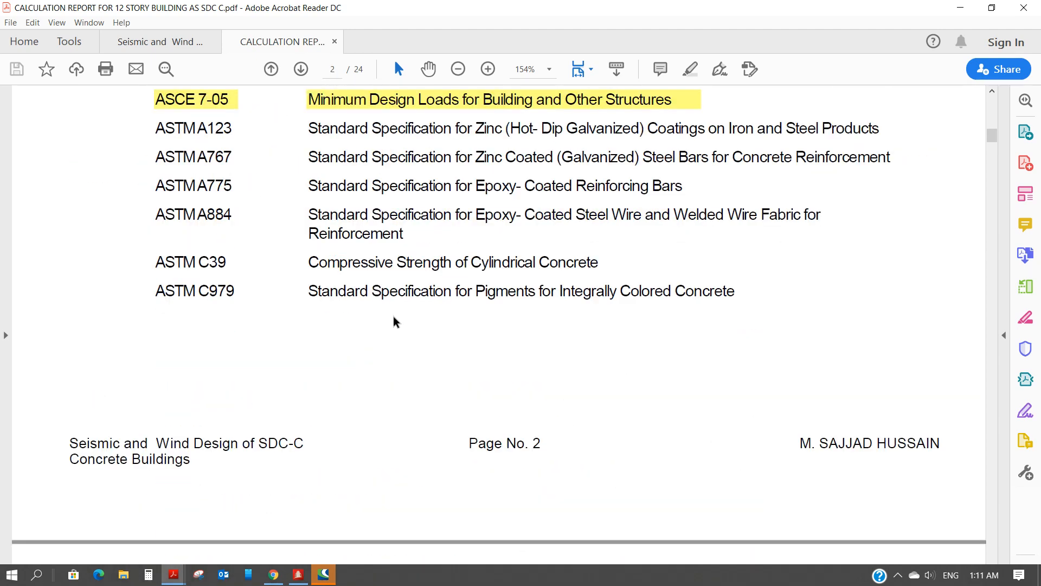
scroll(394, 322, "up", 10)
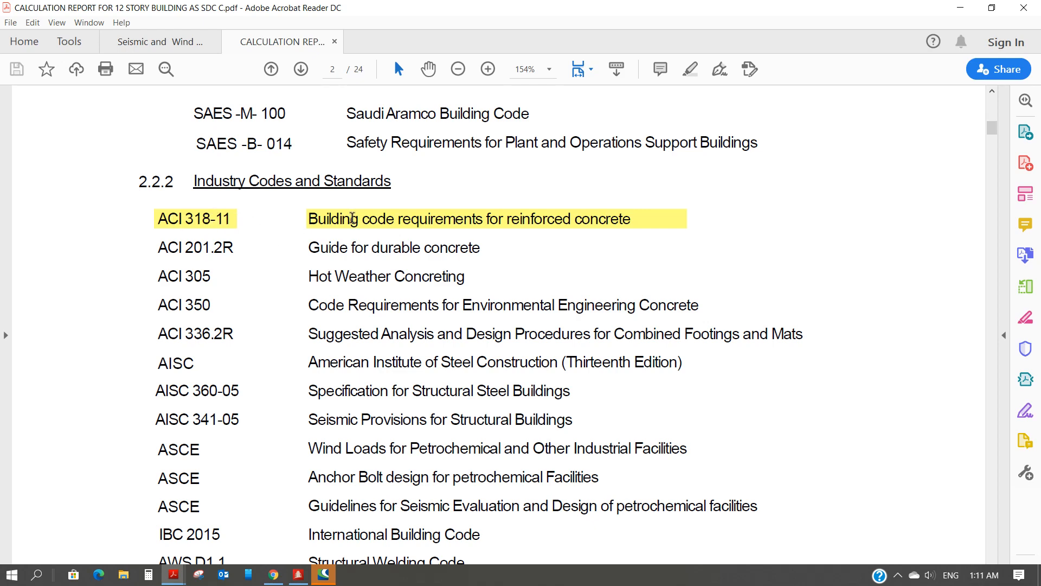
scroll(353, 215, "down", 3)
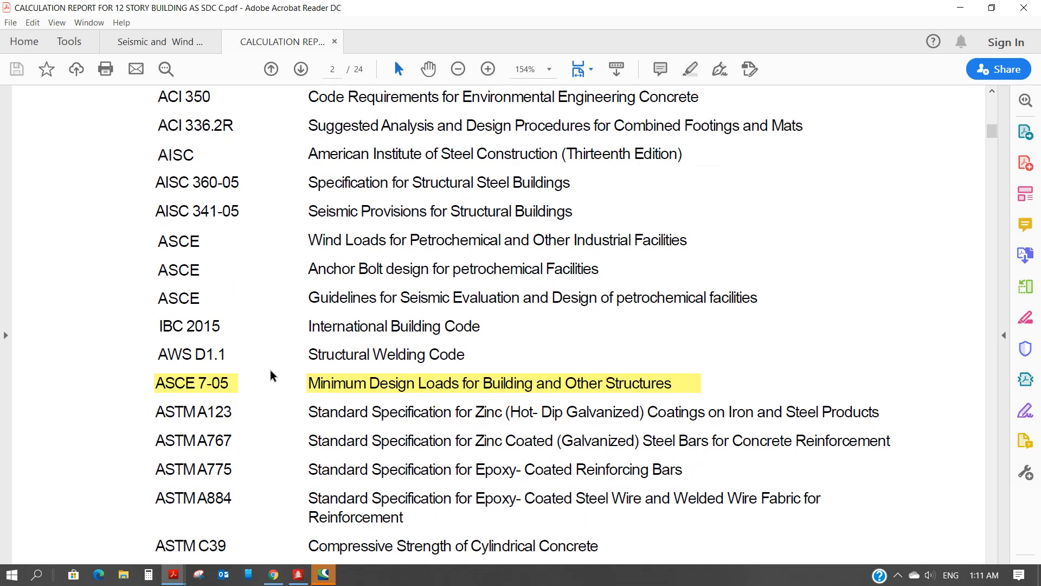
Review the report's site location, soil, wind and earthquake criteria, and the construction materials section
scroll(402, 380, "down", 15)
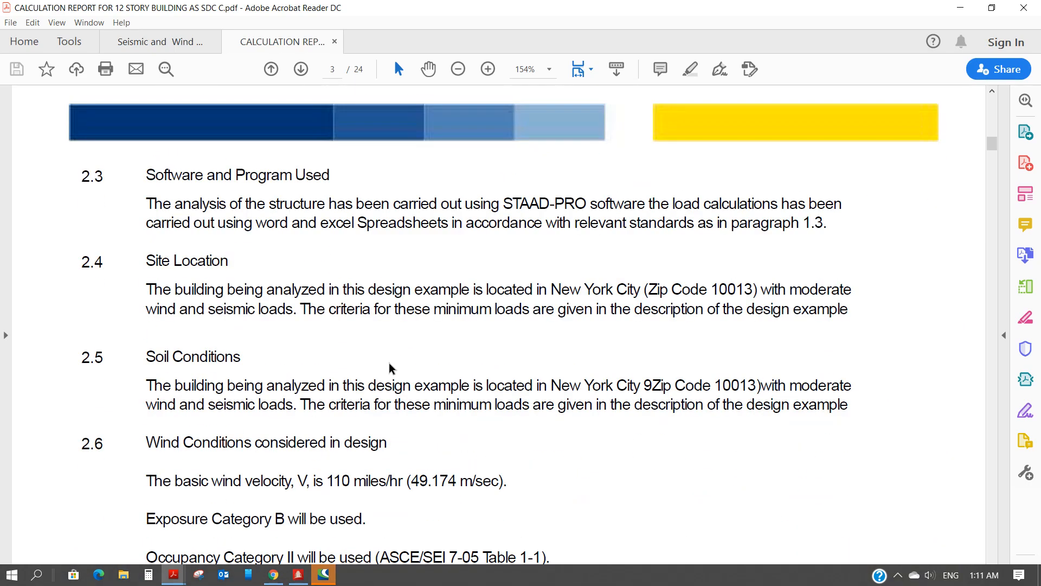
scroll(393, 366, "down", 8)
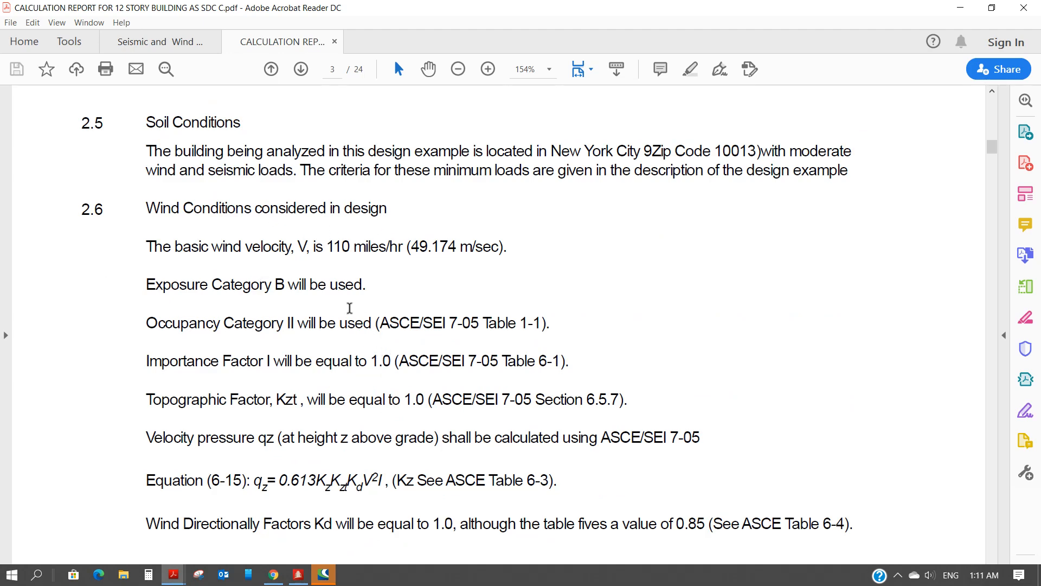
scroll(346, 386, "down", 3)
scroll(347, 385, "down", 5)
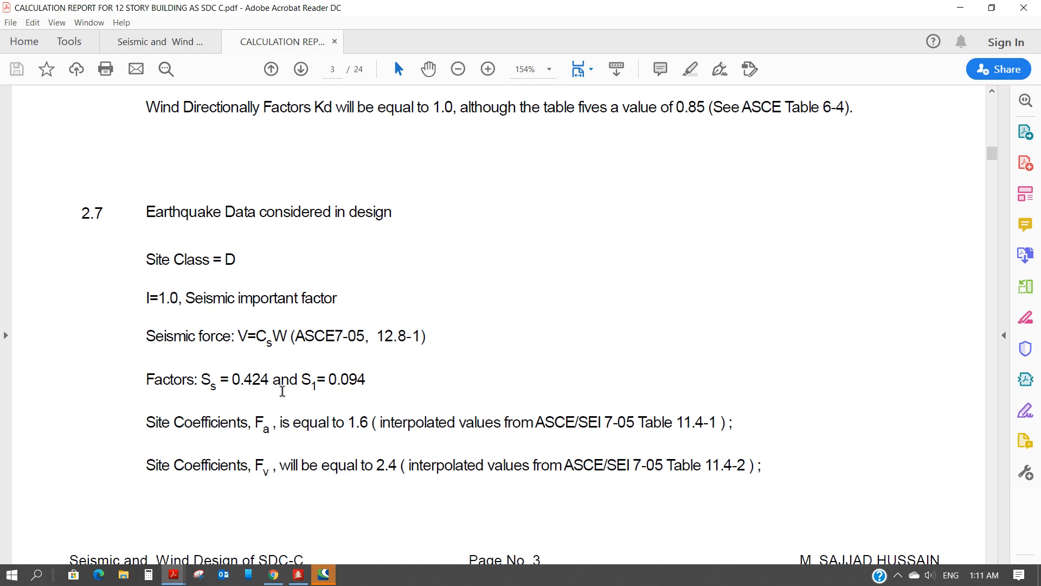
scroll(292, 363, "down", 3)
scroll(291, 363, "down", 7)
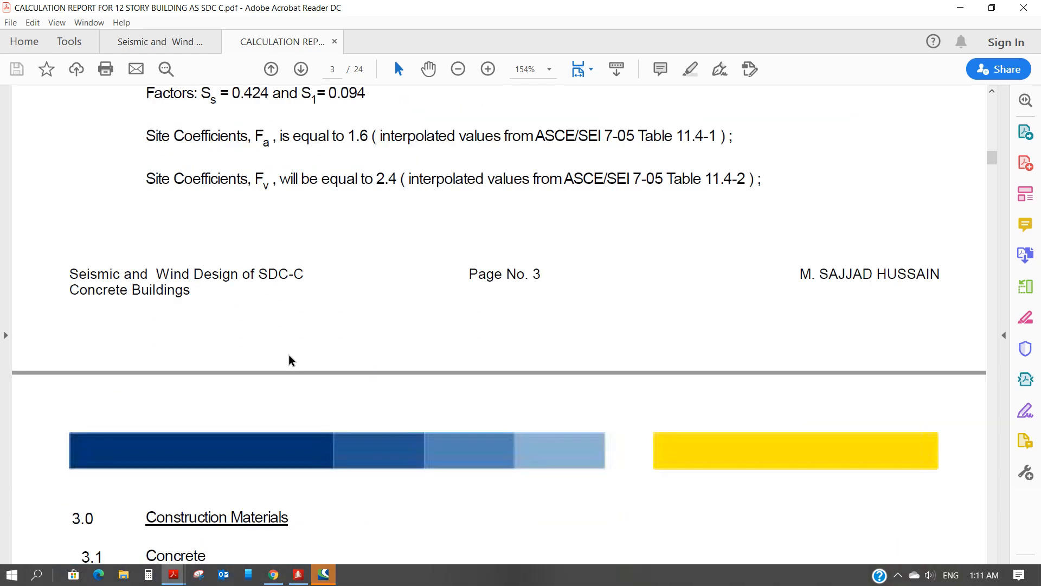
scroll(289, 357, "down", 5)
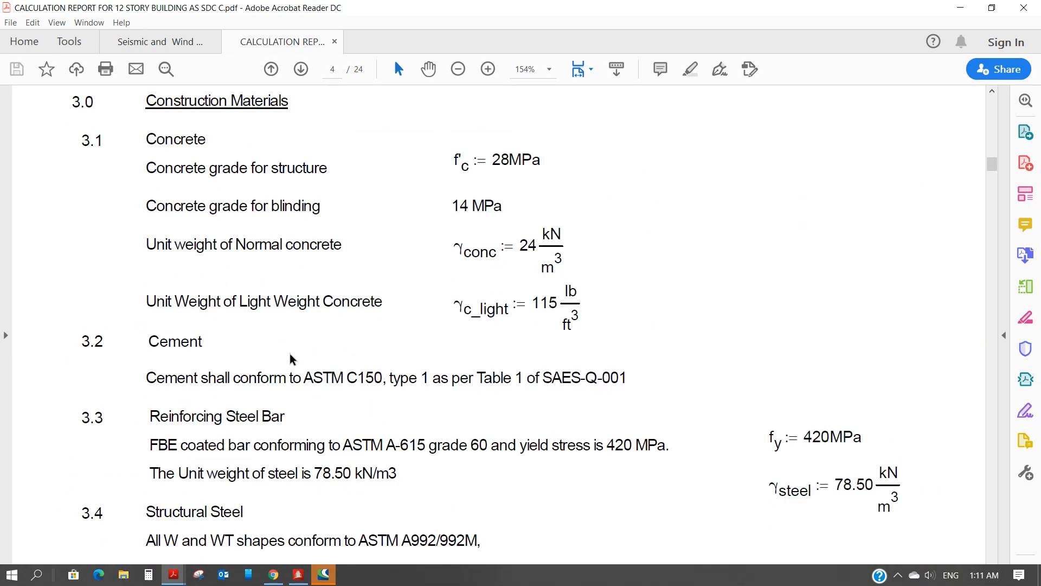
scroll(283, 348, "down", 13)
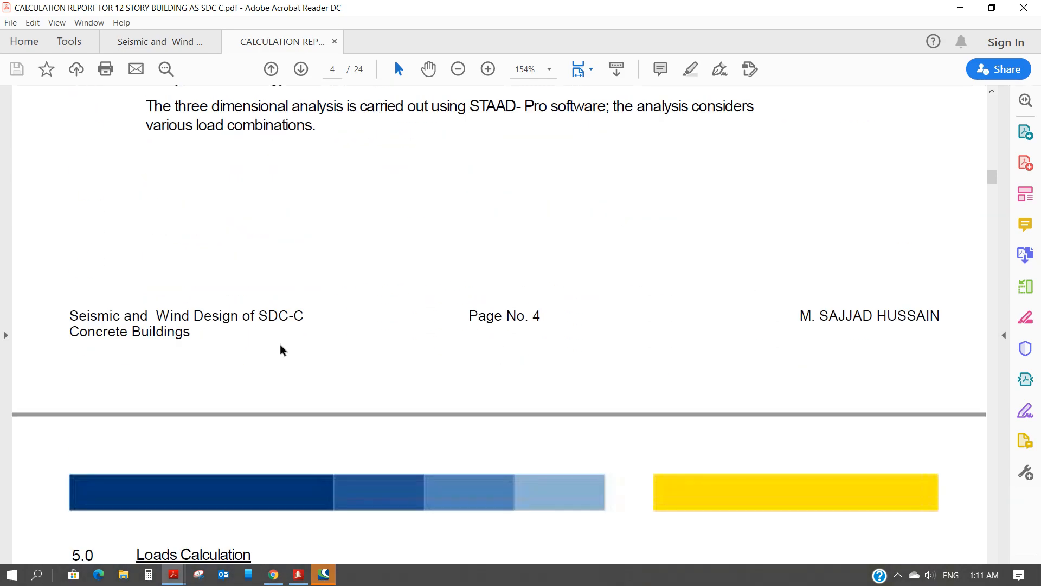
Examine the report's loads calculation for roof and floor dead and live loads and the wind forces on the walls
scroll(282, 350, "down", 8)
scroll(293, 293, "up", 2)
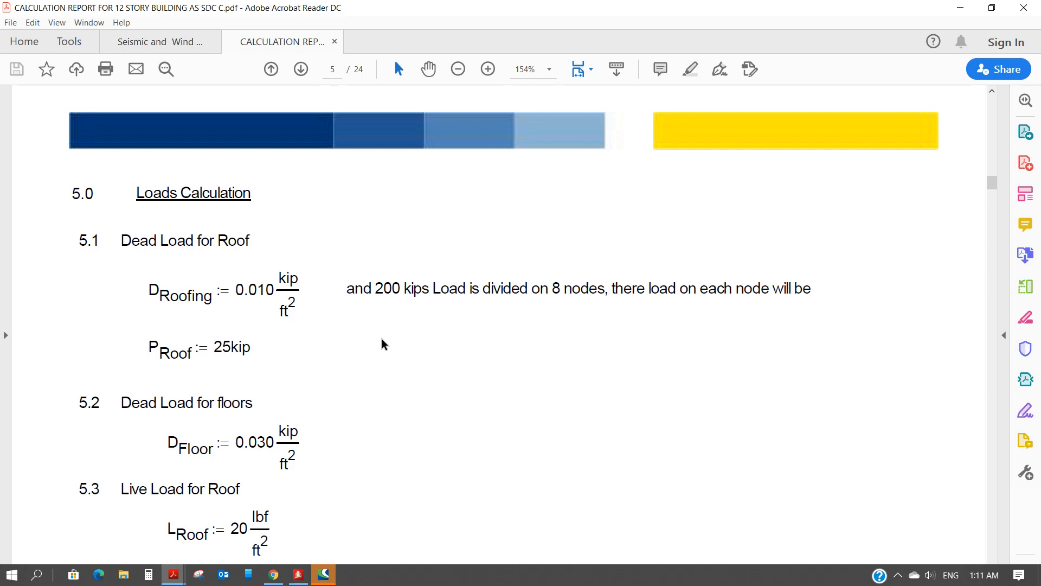
scroll(383, 345, "down", 2)
scroll(382, 341, "down", 10)
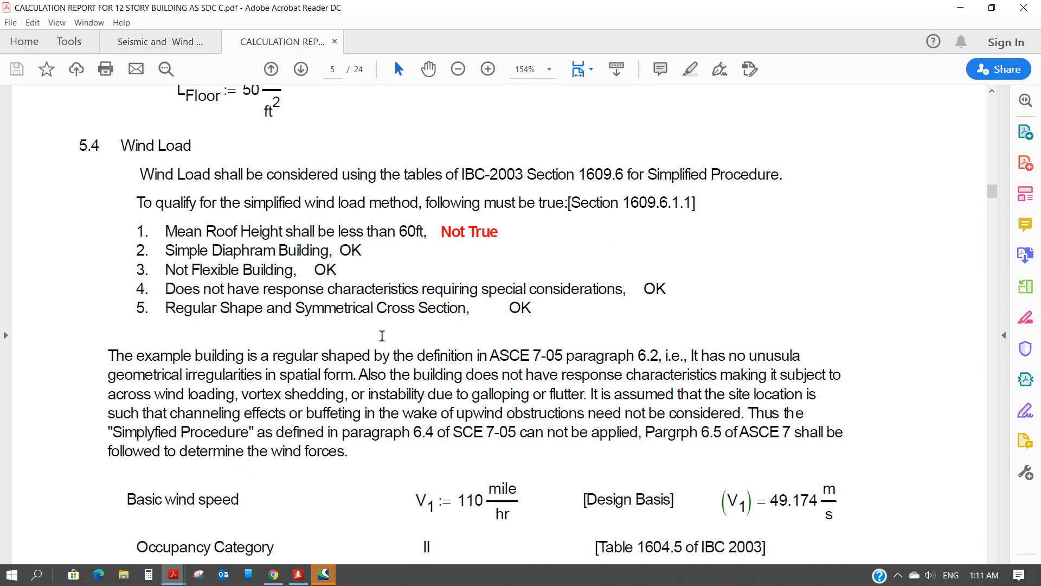
scroll(382, 339, "down", 2)
scroll(382, 339, "down", 15)
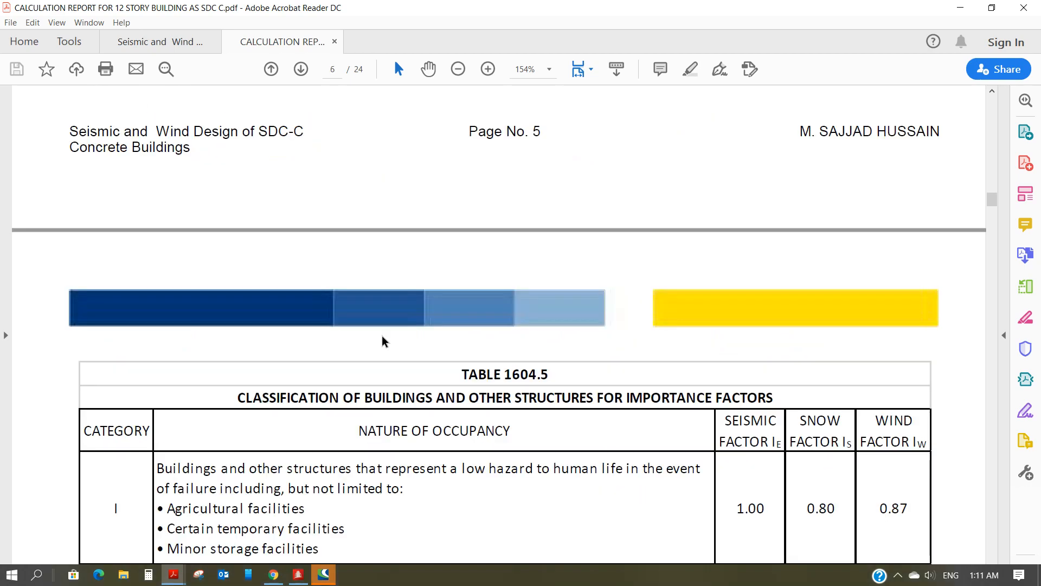
scroll(383, 342, "down", 20)
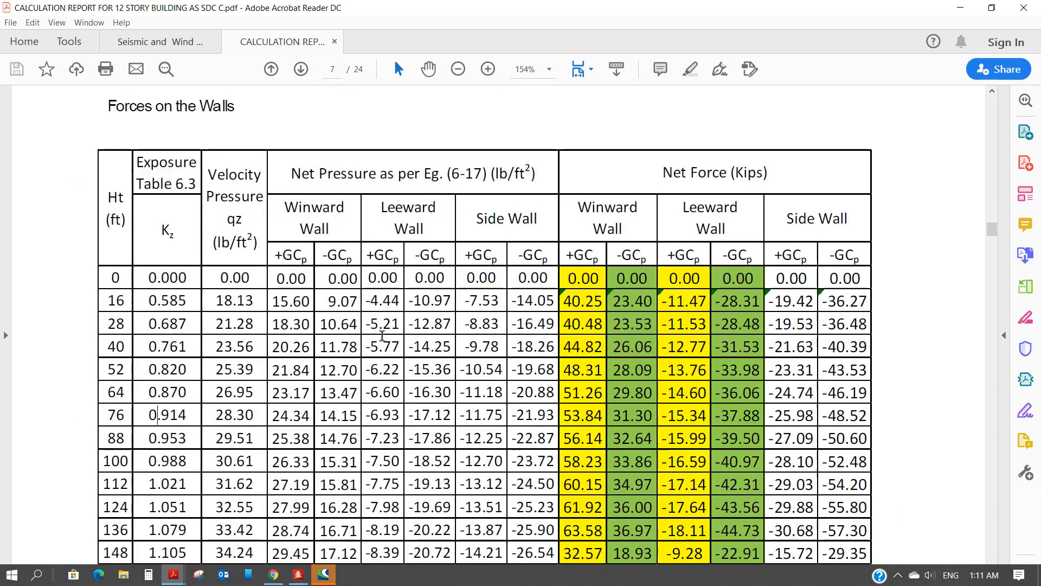
scroll(382, 336, "down", 20)
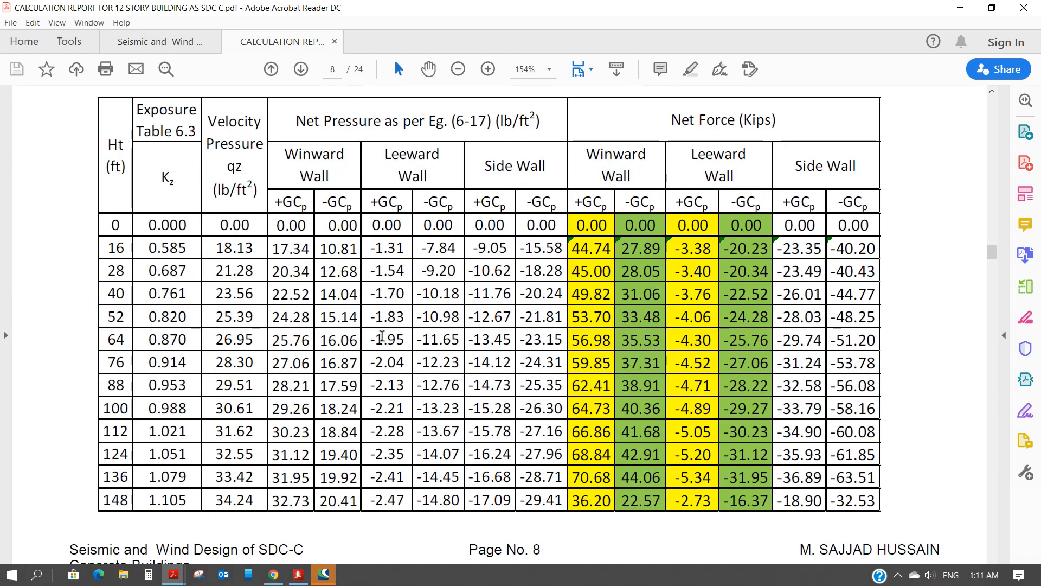
Review the report's seismic site coefficients, spectral acceleration parameters, and horizontal and vertical irregularity checks
scroll(382, 340, "down", 10)
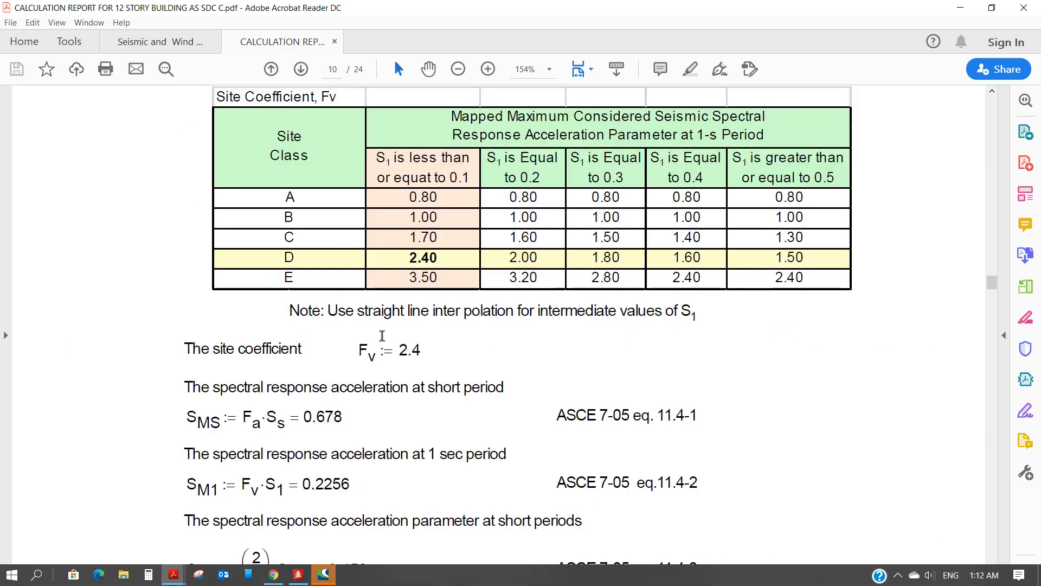
scroll(383, 336, "down", 9)
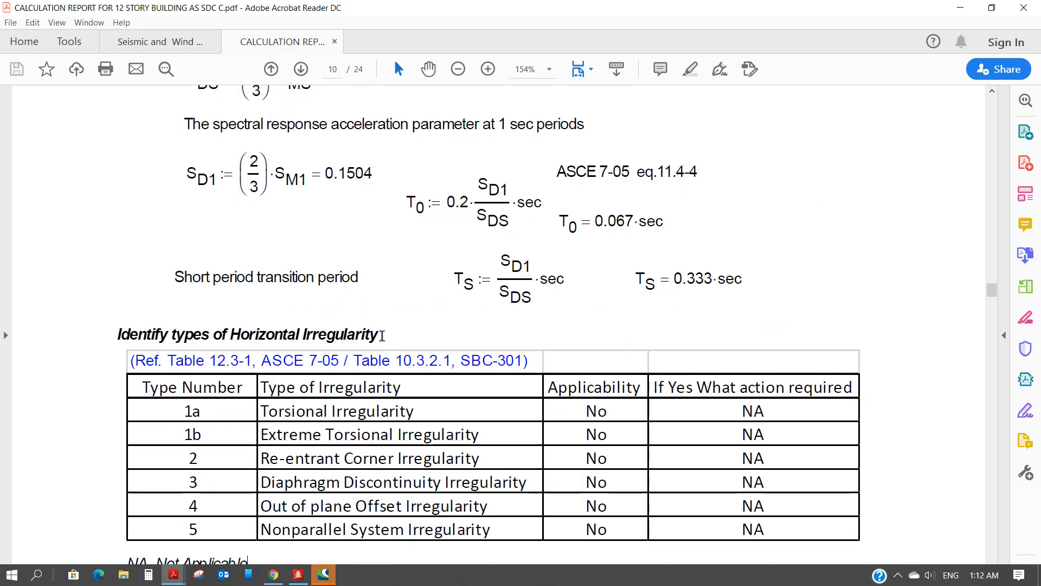
scroll(337, 290, "down", 9)
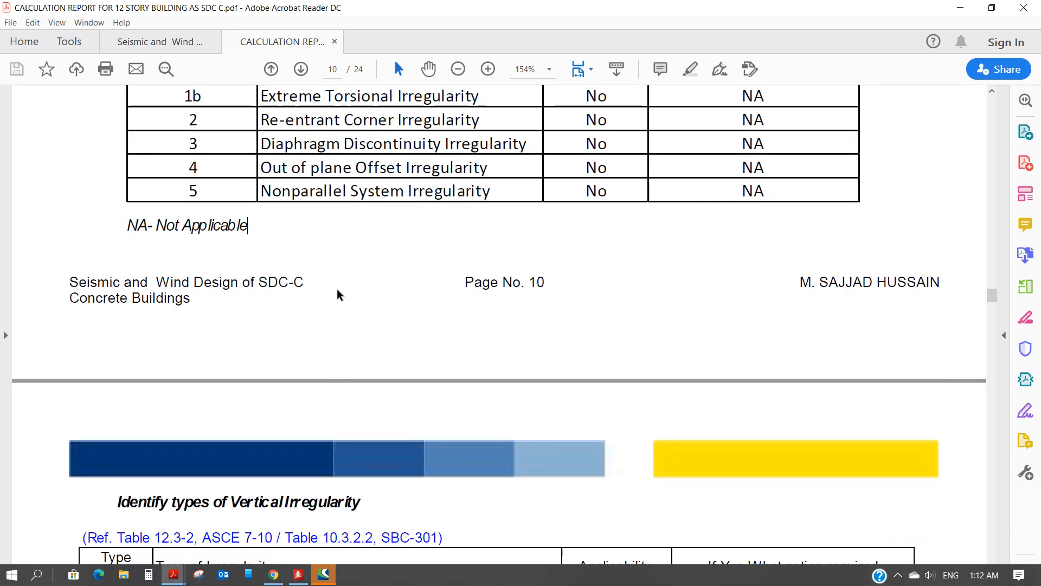
scroll(337, 291, "down", 7)
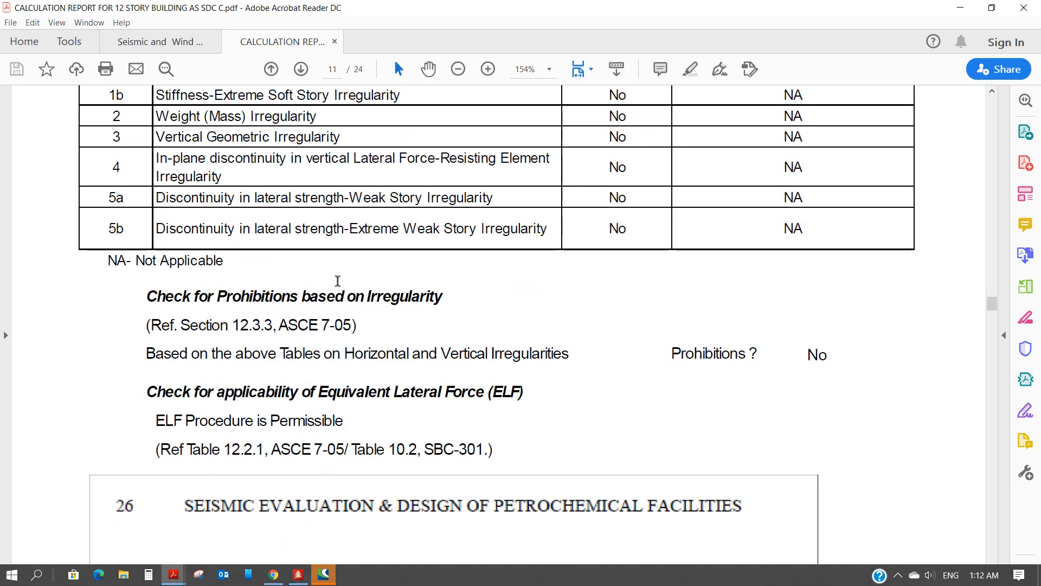
scroll(332, 323, "down", 9)
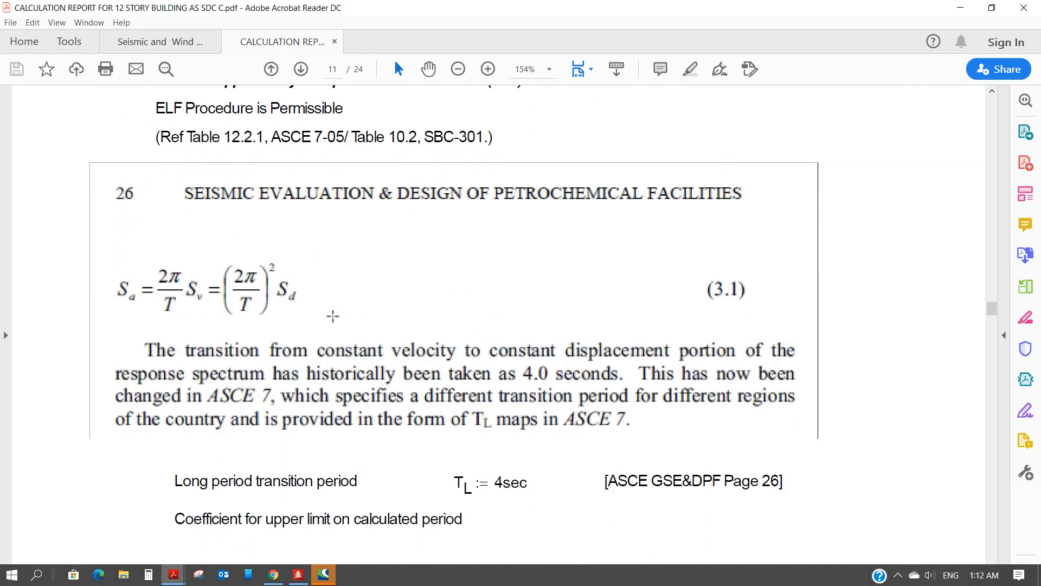
Examine the report's transition periods, upper limit coefficients, response spectrum, importance factors and seismic design category tables
scroll(334, 321, "down", 10)
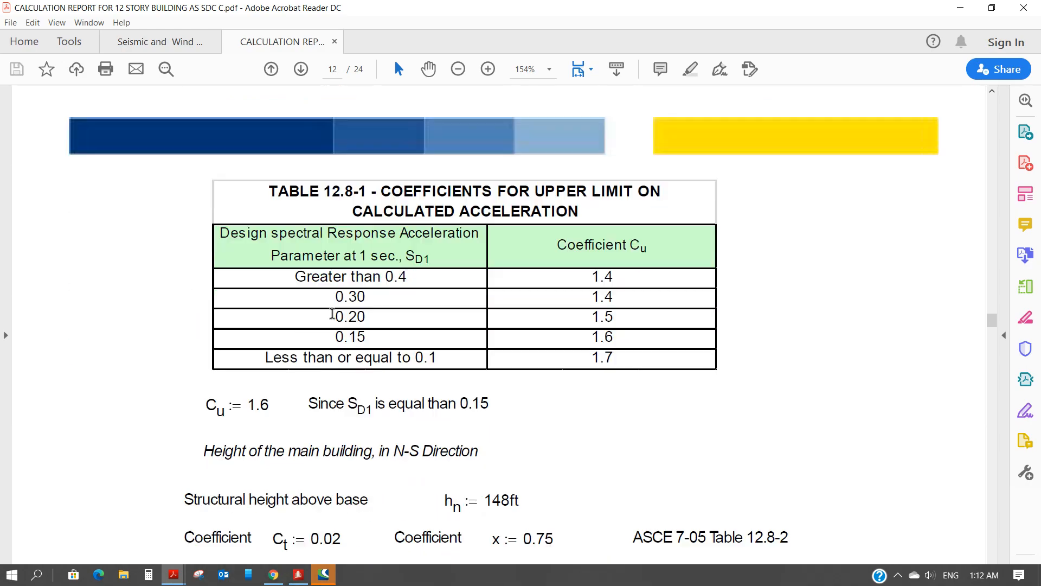
scroll(333, 312, "down", 12)
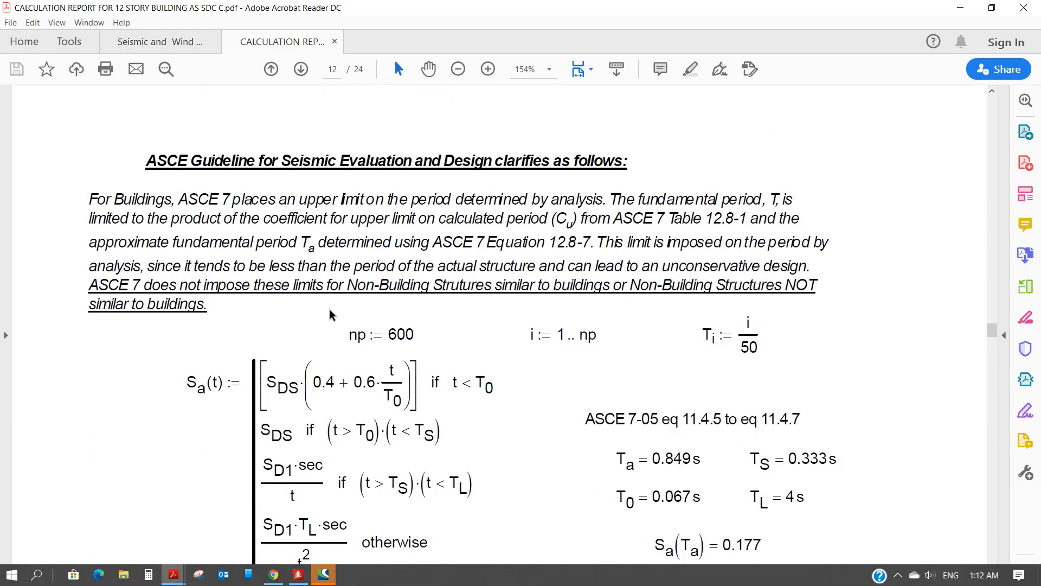
scroll(329, 309, "down", 12)
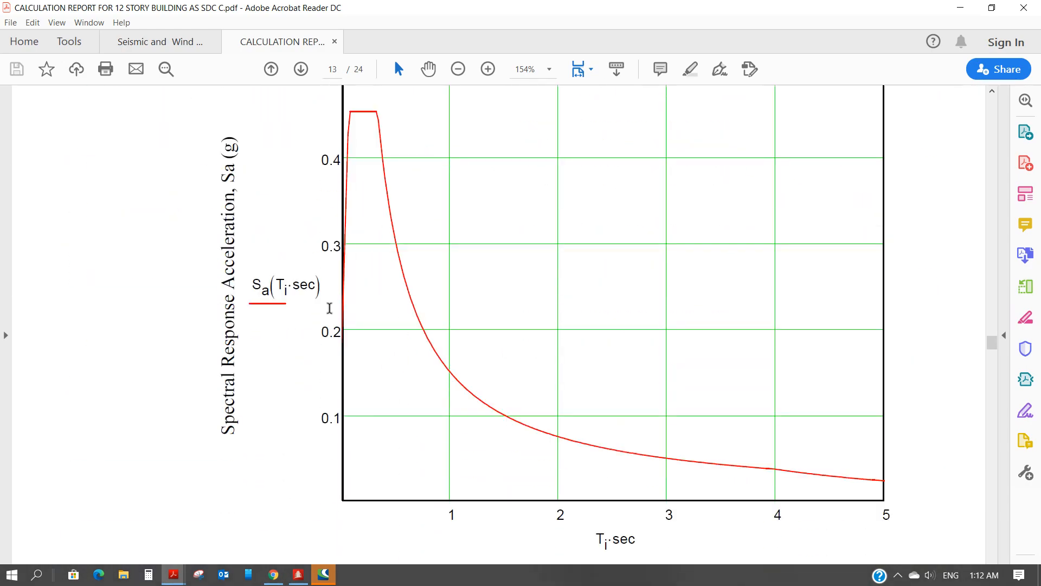
scroll(332, 312, "down", 12)
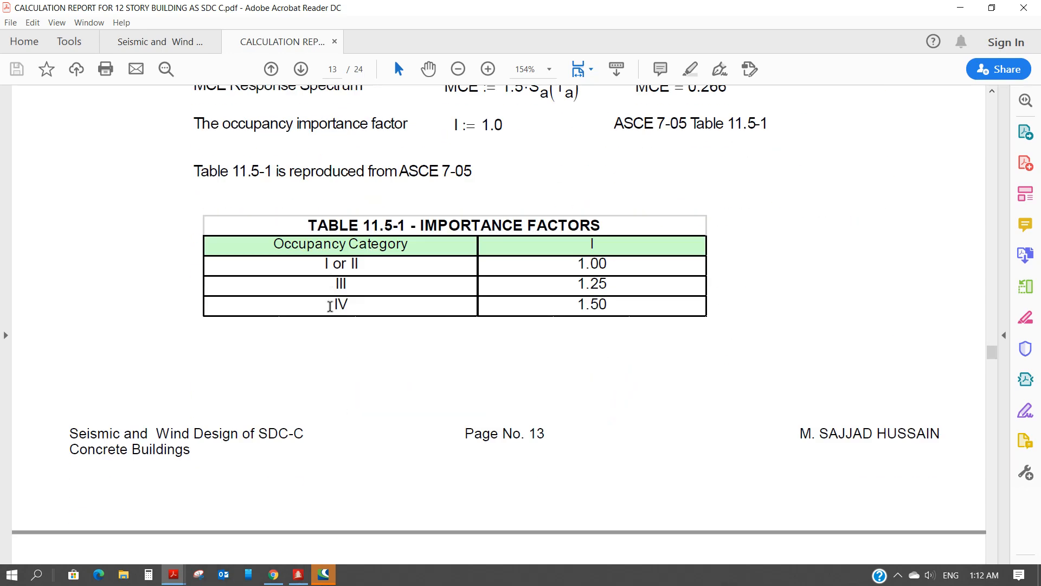
scroll(333, 312, "down", 11)
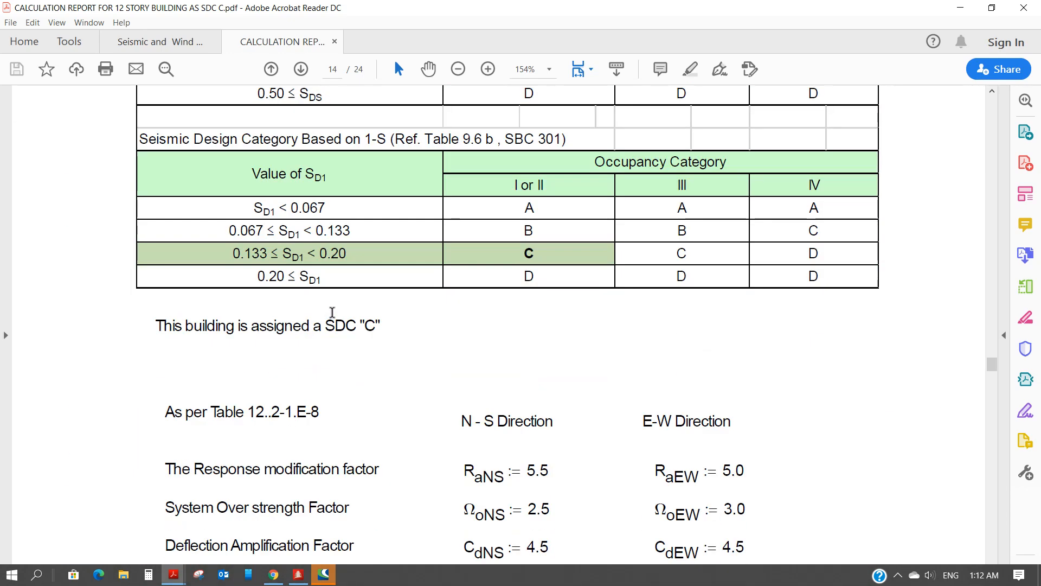
Highlight the SDC "C" assignment and the table reference, and review the response modification, overstrength and deflection factors for both directions
left_click_drag(156, 325, 399, 324)
left_click(382, 347)
scroll(388, 361, "down", 2)
left_click(461, 341)
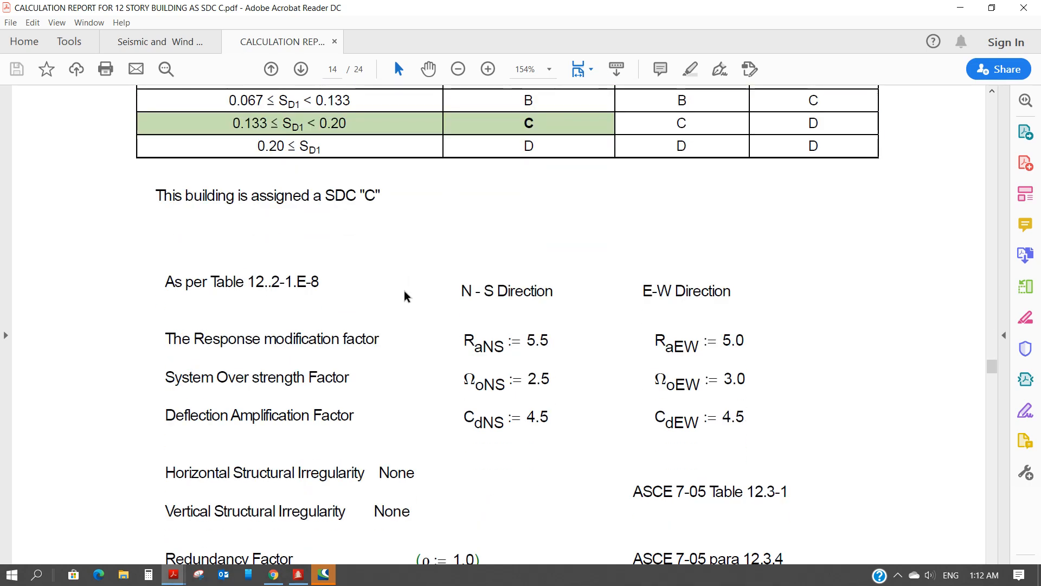
left_click_drag(163, 283, 336, 285)
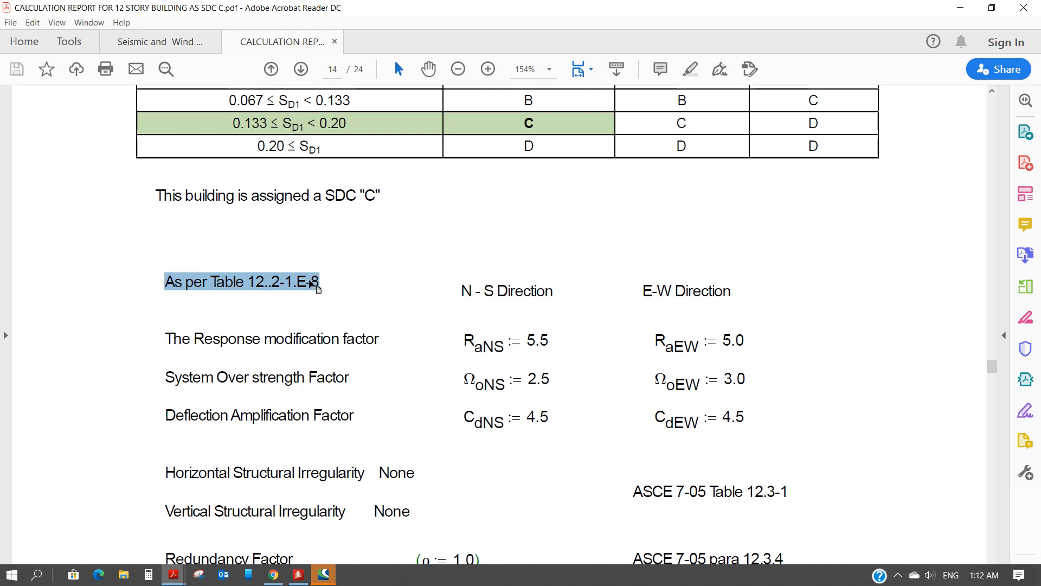
left_click(297, 280)
scroll(381, 318, "down", 3)
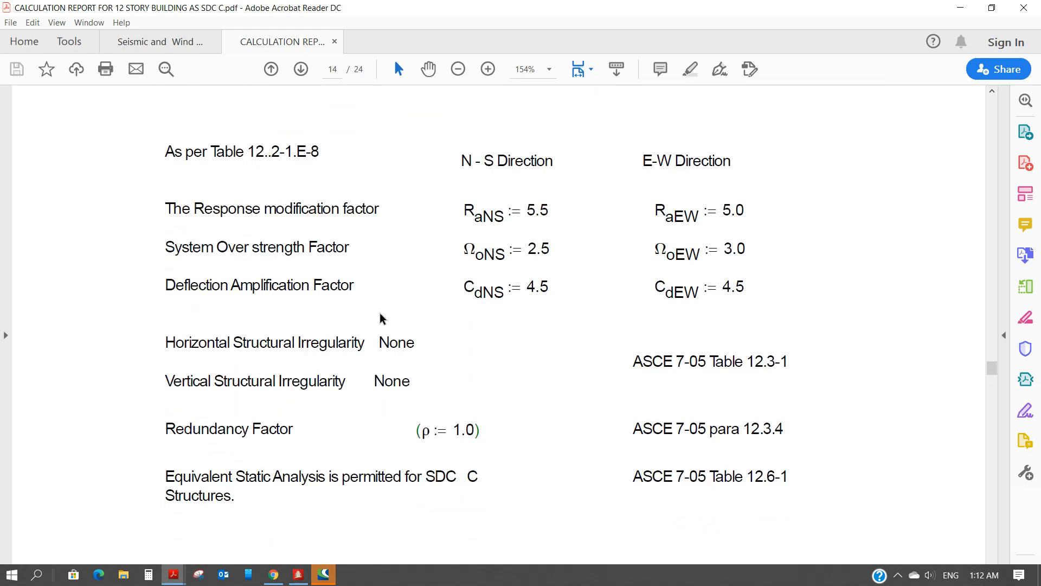
Review the seismic response coefficient and base shear calculations, and highlight the governing Cs value
scroll(381, 318, "down", 15)
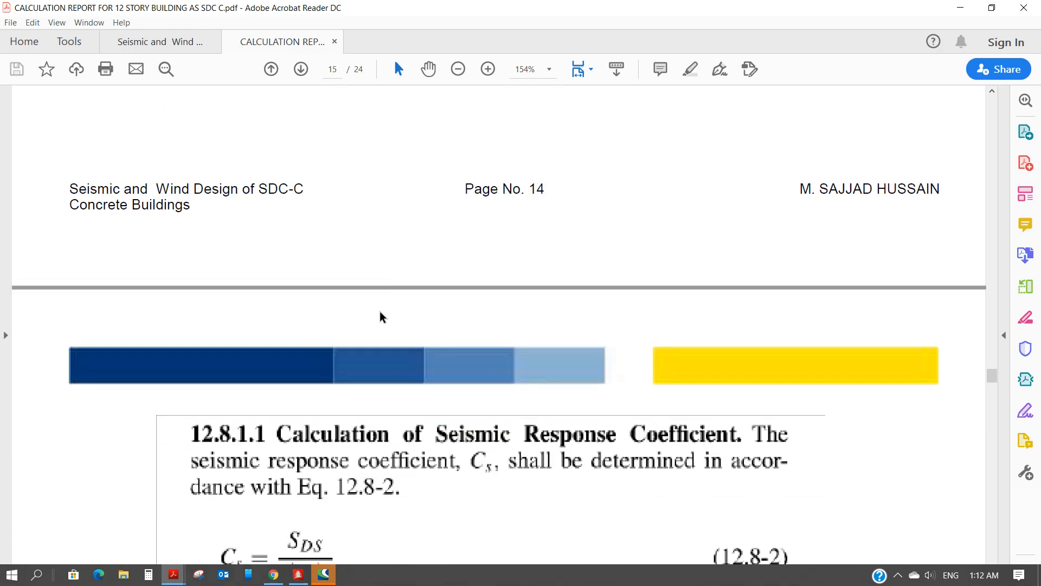
scroll(380, 308, "down", 15)
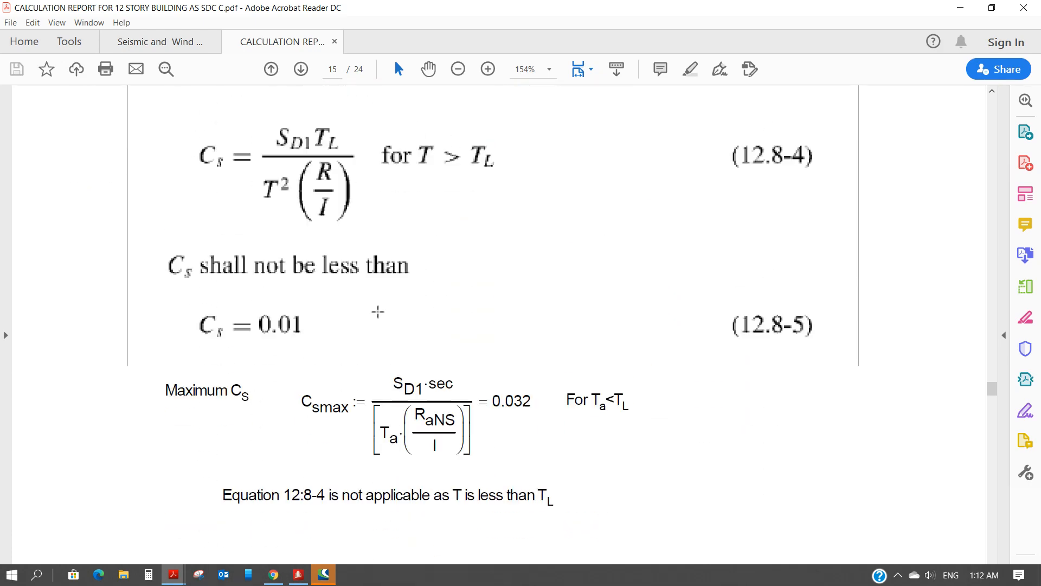
scroll(378, 311, "down", 14)
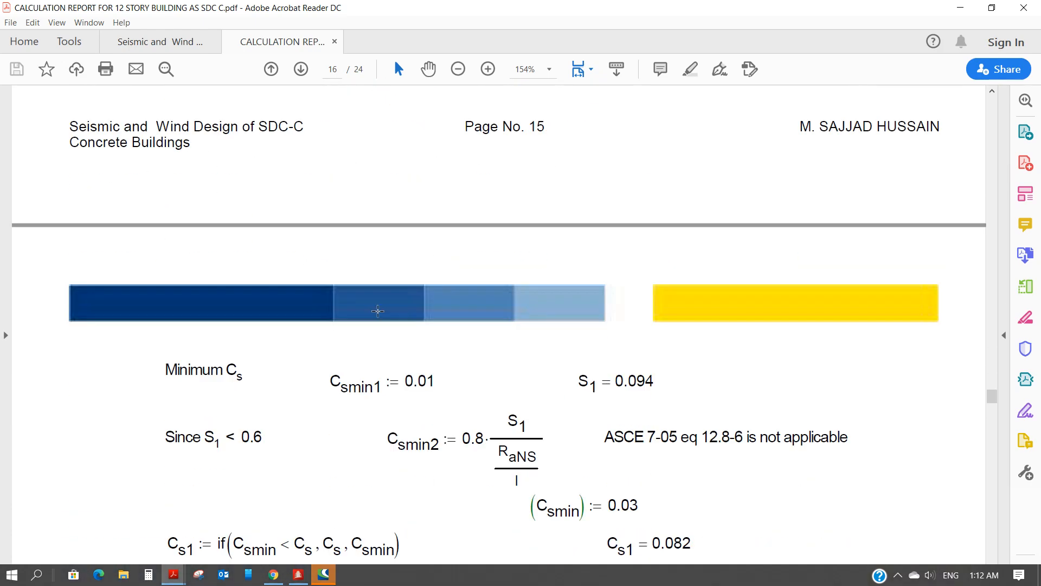
scroll(378, 310, "down", 4)
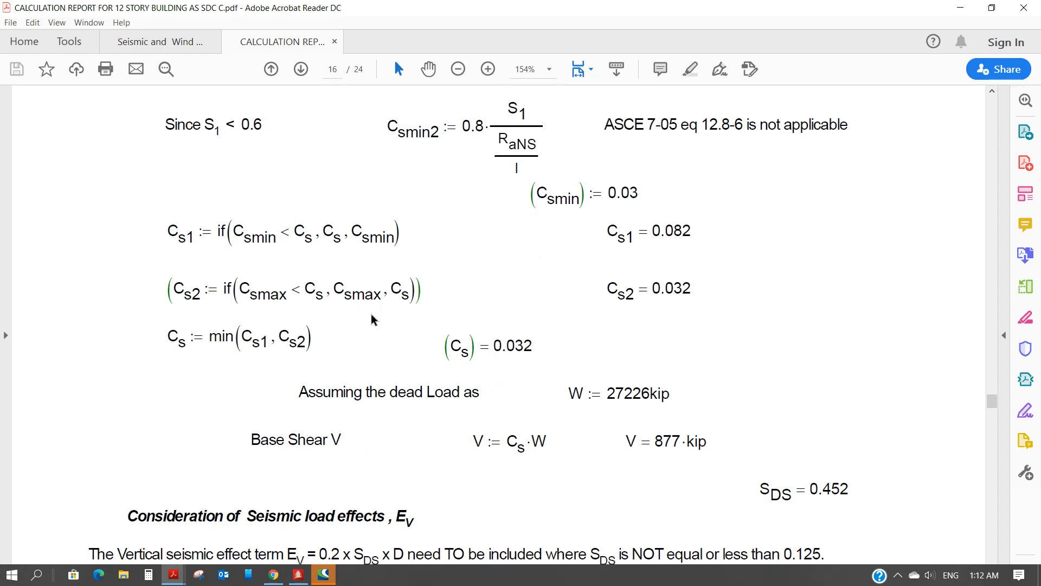
left_click_drag(440, 344, 543, 343)
left_click(376, 348)
Switch to the STAAD.Pro model and expand its wind and seismic load definitions for review
left_click(298, 575)
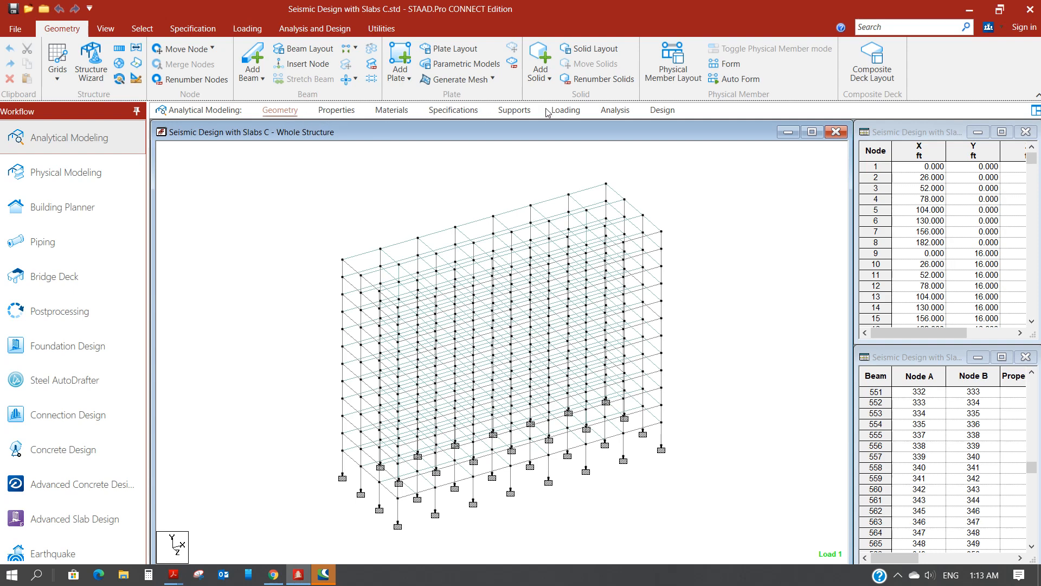
left_click(564, 110)
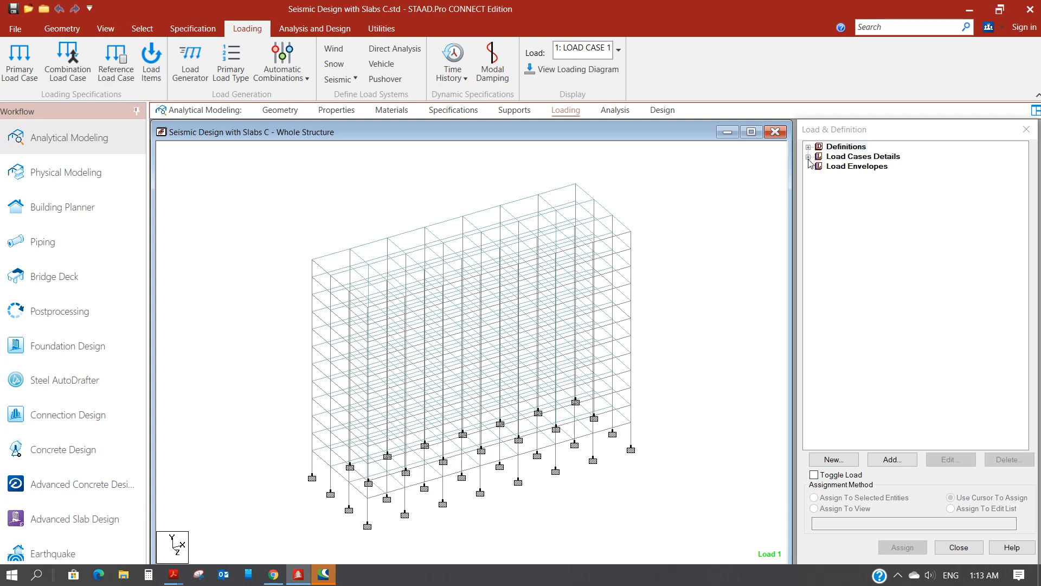
left_click(808, 147)
left_click(819, 176)
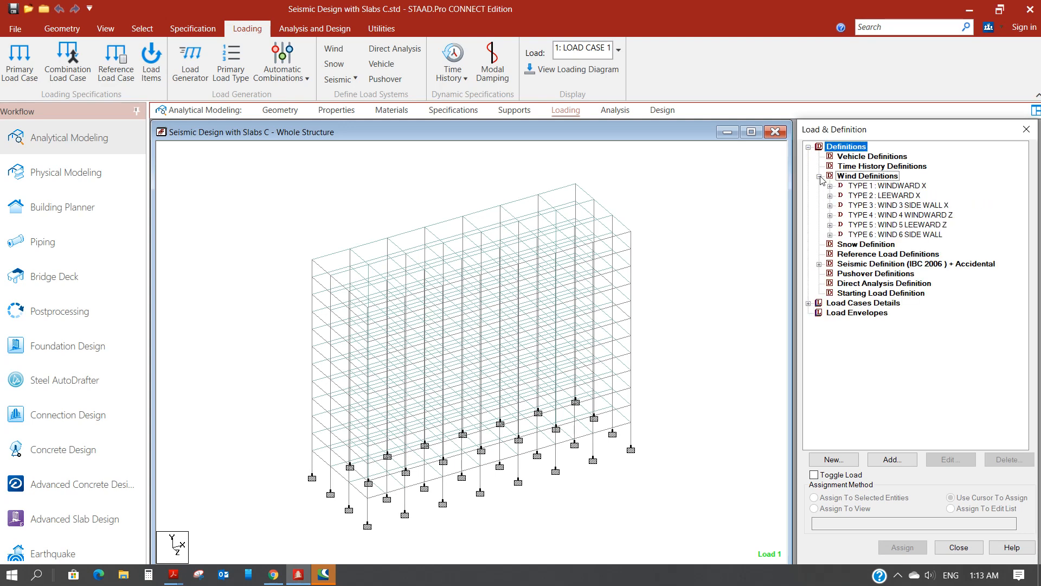
left_click(819, 264)
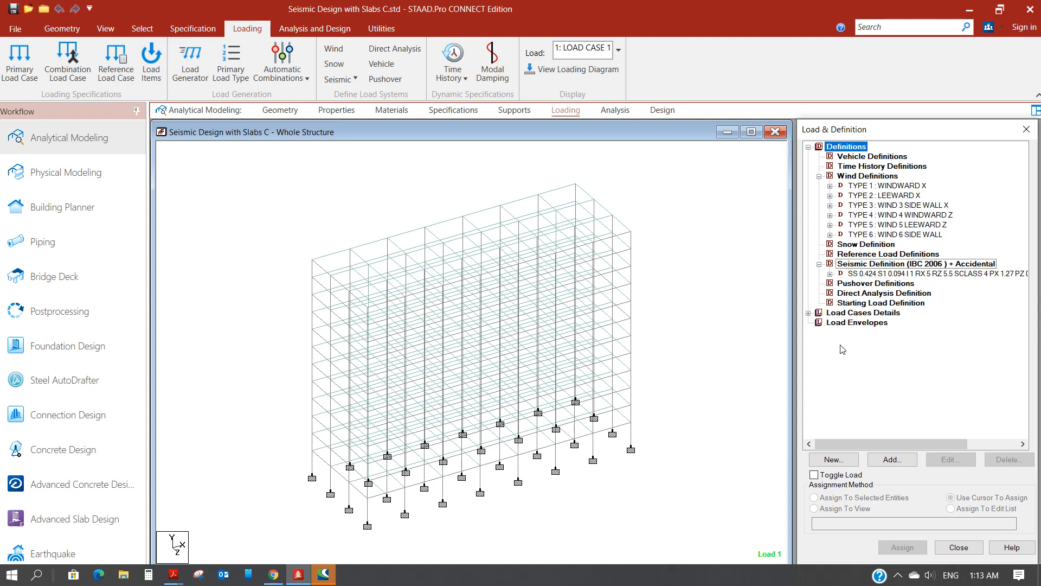
Expand the load case details and review the primary load cases and the dead, live, wind and seismic combinations through the end of the list
left_click(808, 313)
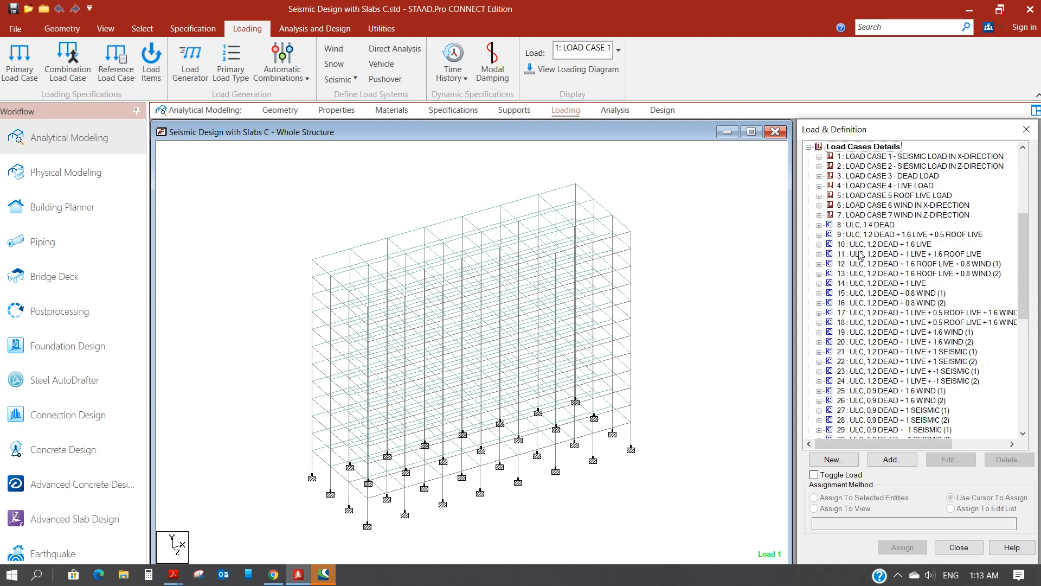
scroll(861, 255, "down", 1)
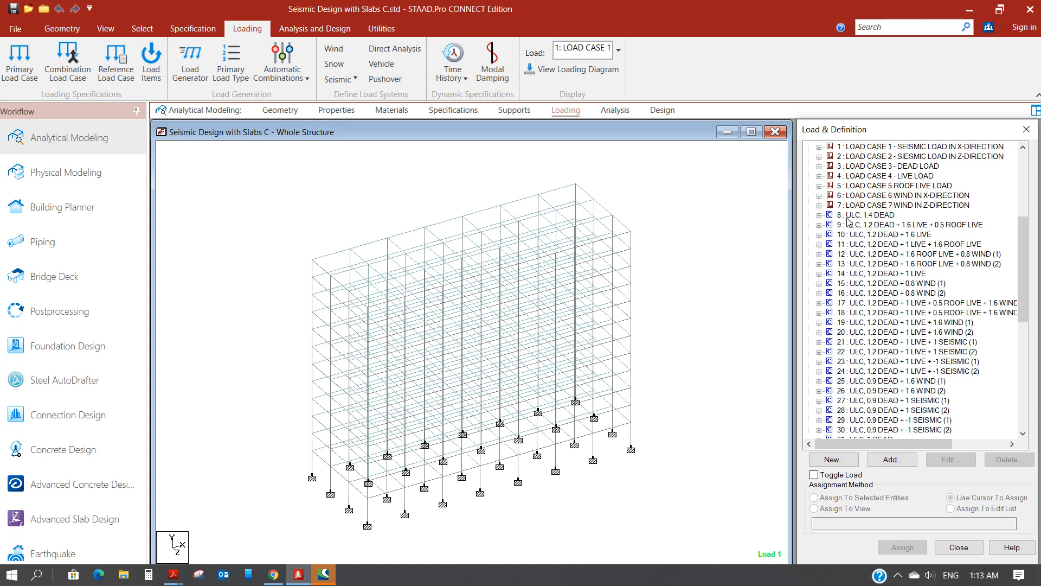
scroll(849, 222, "down", 5)
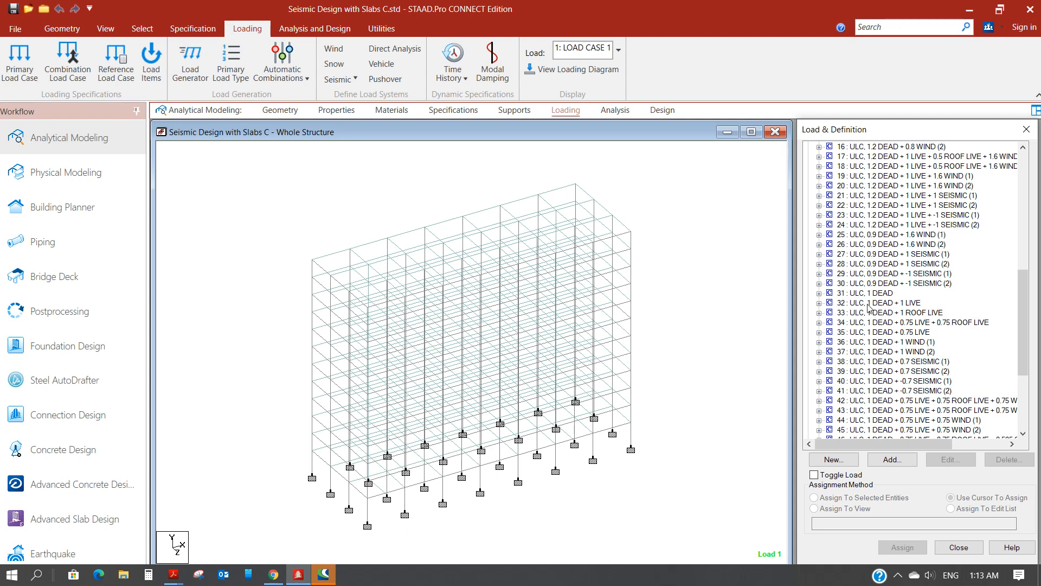
left_click(878, 284)
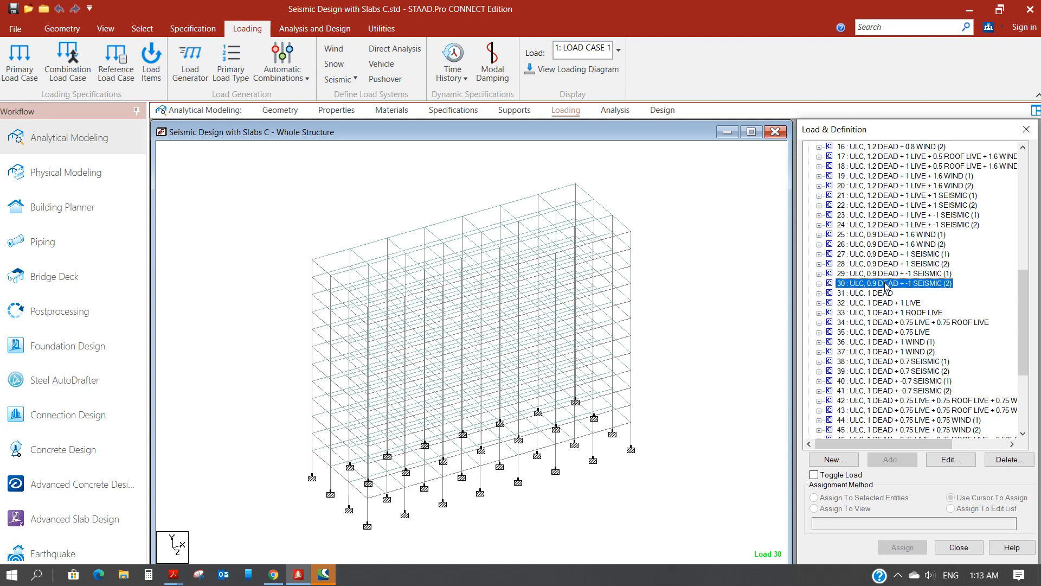
left_click(879, 293)
left_click_drag(1024, 299, 1031, 380)
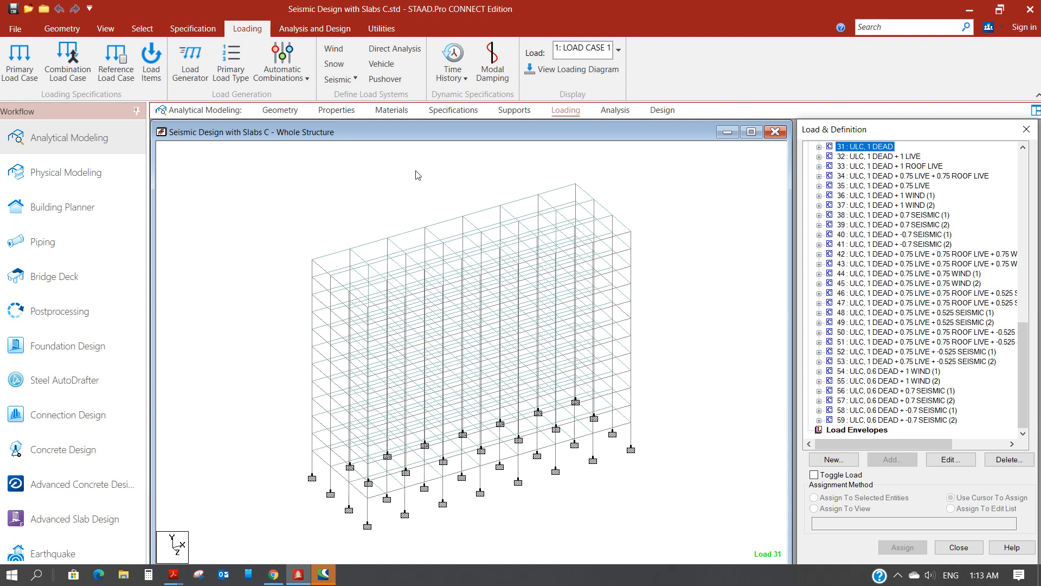
Close the load definitions, maximize the structure view, and launch Advanced Concrete Design (STAAD RCDC) for the model
left_click(962, 548)
left_click(751, 132)
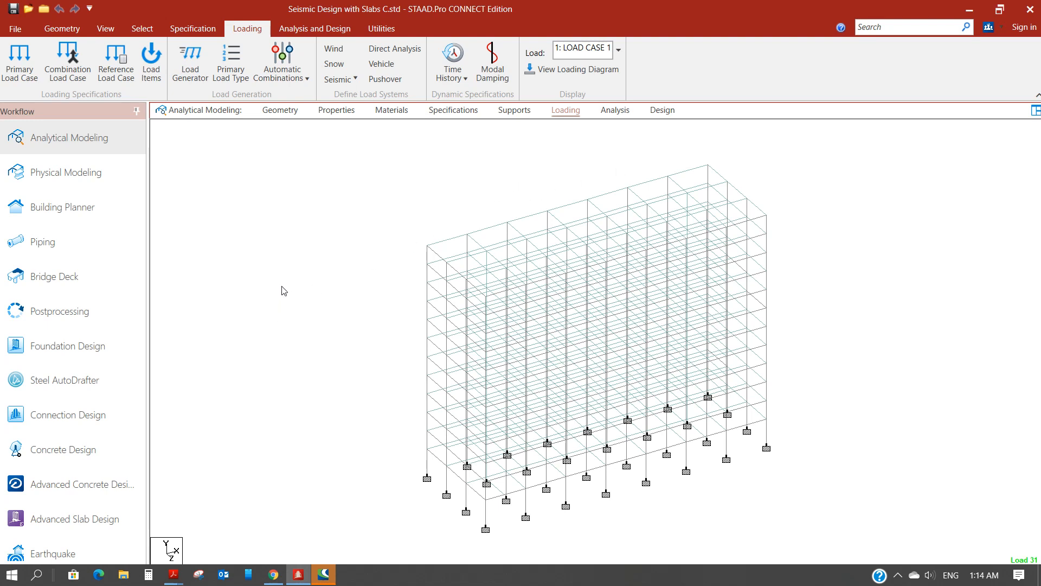
left_click(94, 483)
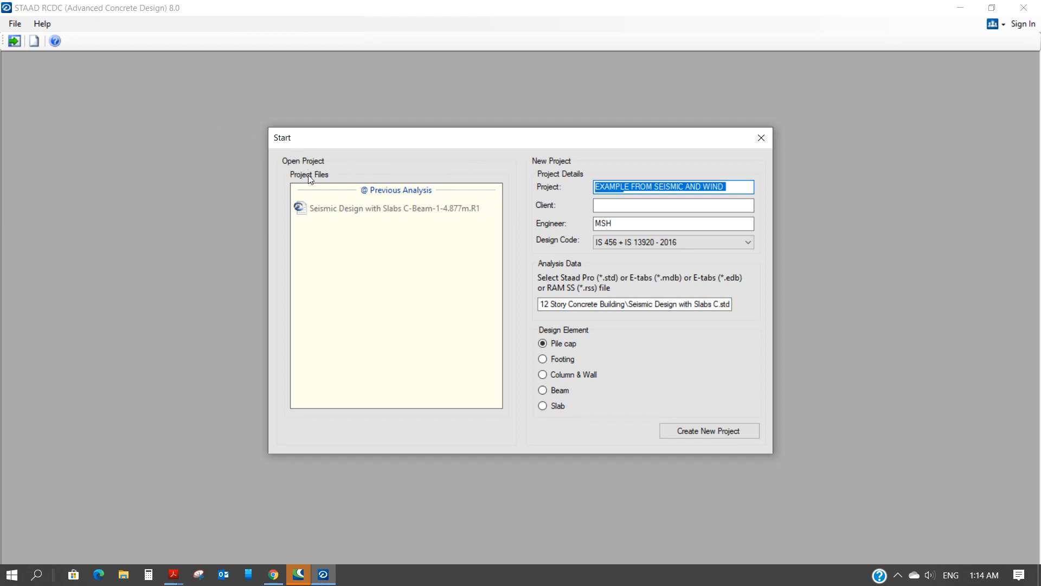
Set the new project's client to TEST and its design code to ACI 318M - 2011
left_click(610, 206)
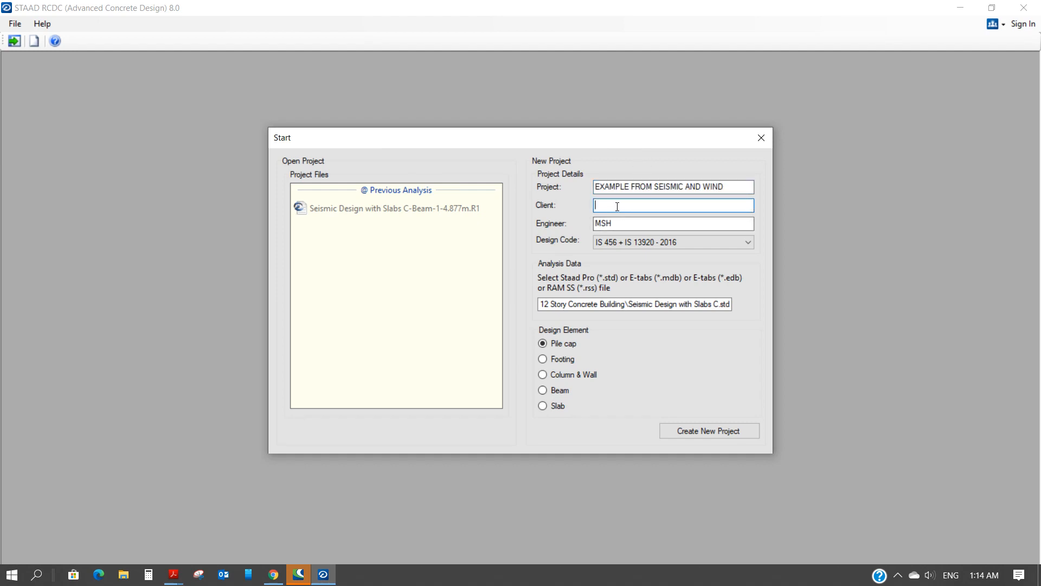
type("TEST")
left_click(749, 241)
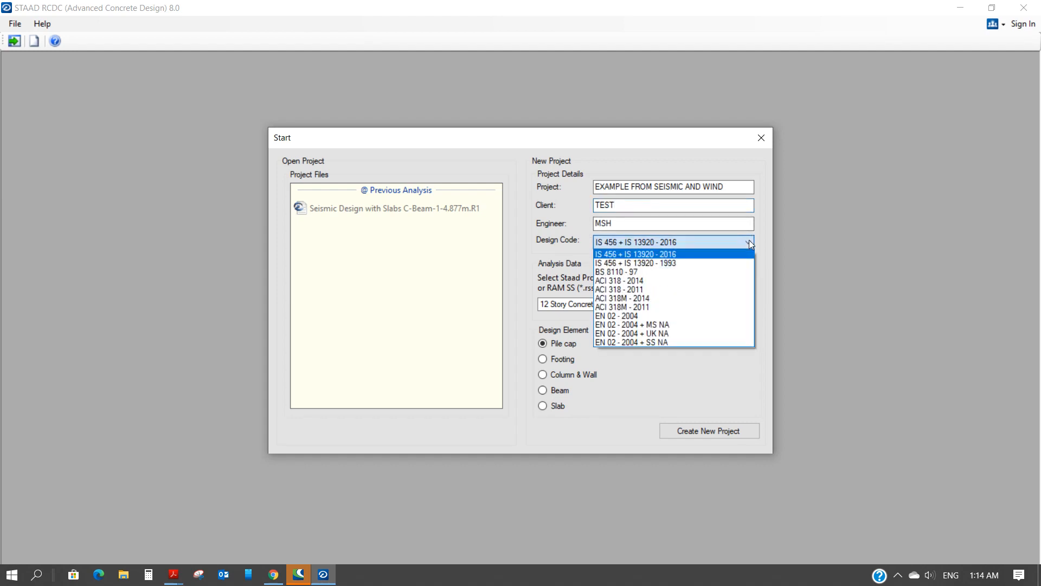
left_click(650, 307)
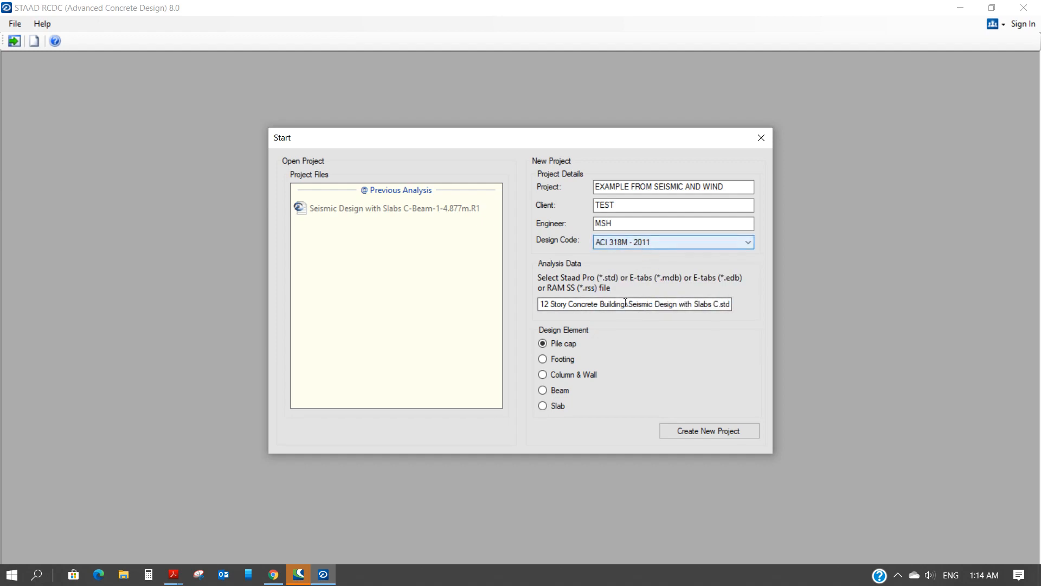
Choose Beam as the design element and include the levels from 4.877m through 19.507m
left_click(546, 391)
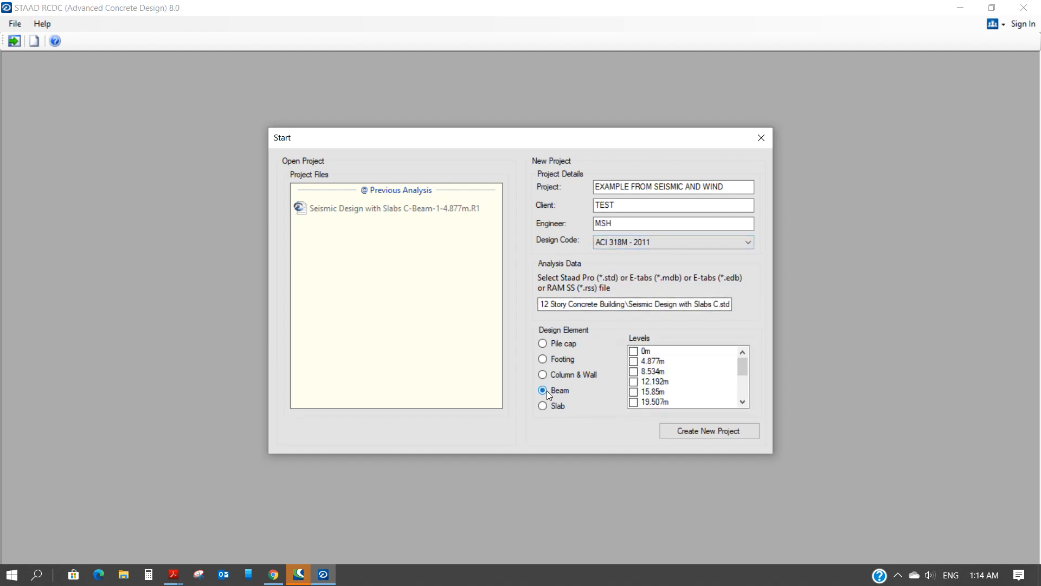
left_click(634, 362)
left_click(634, 372)
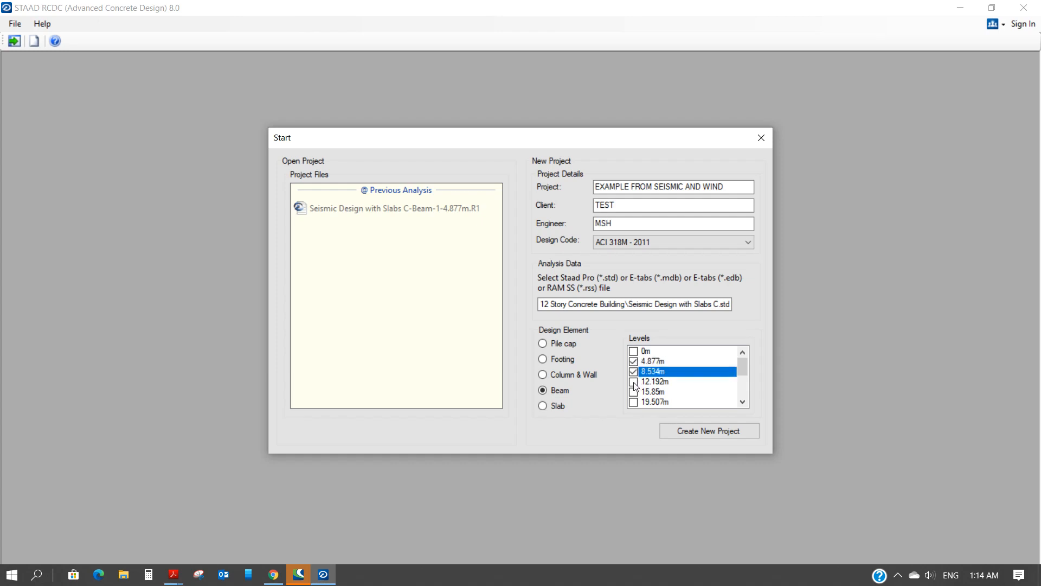
left_click(633, 382)
left_click(633, 391)
left_click(633, 401)
Include the remaining levels from 23.165m through 45.11m and create the new beam design project
left_click_drag(743, 371, 744, 379)
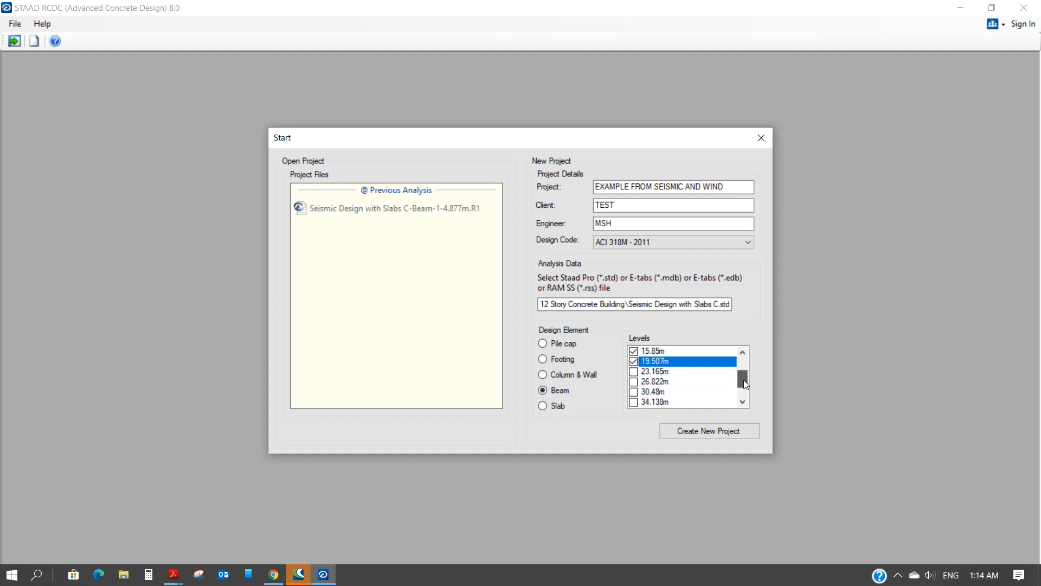
left_click(634, 372)
left_click(633, 382)
left_click(634, 392)
left_click(634, 401)
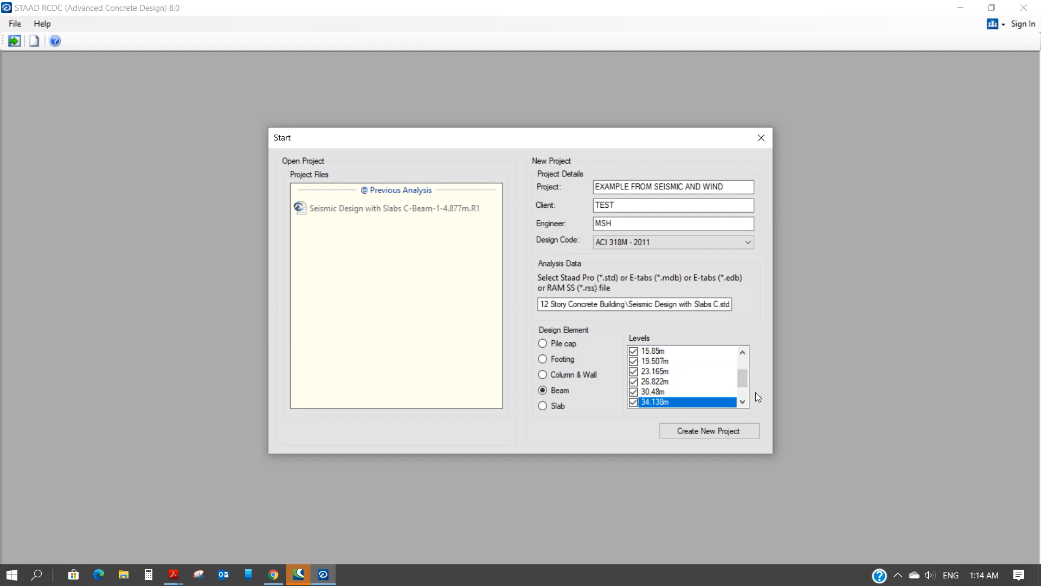
left_click_drag(743, 373, 743, 391)
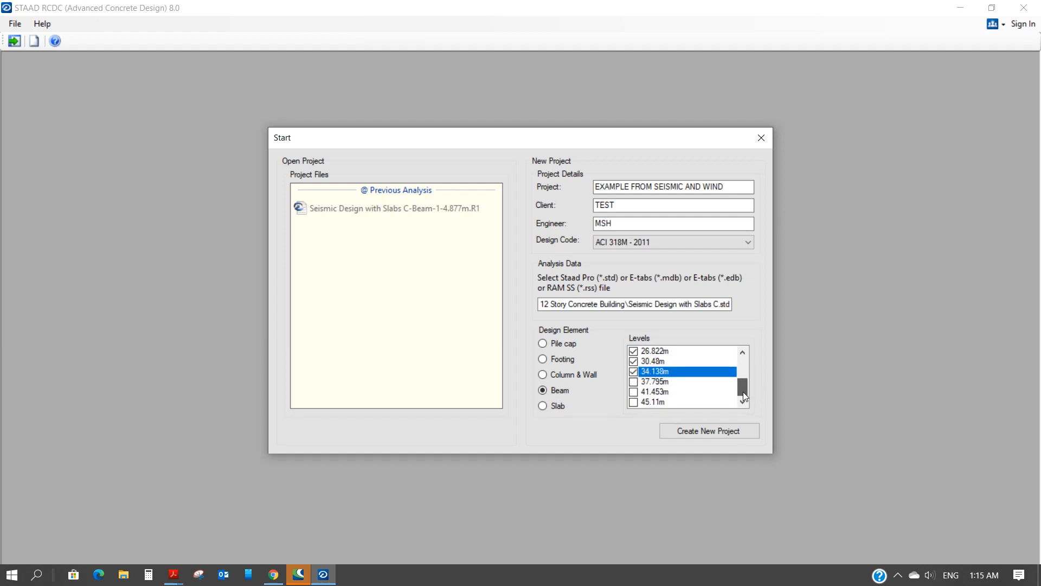
left_click(633, 382)
left_click(633, 392)
left_click(634, 401)
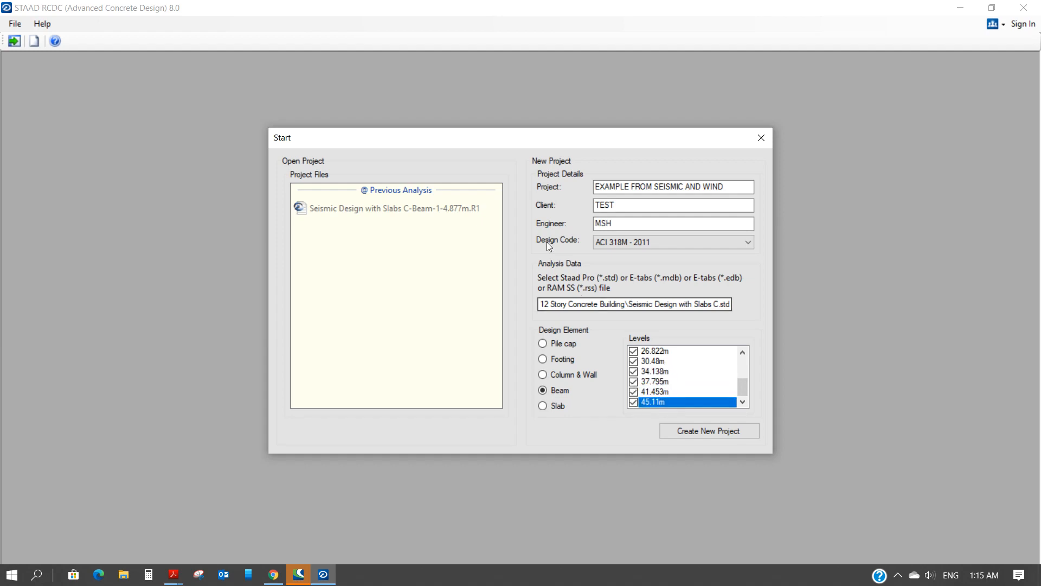
left_click(707, 434)
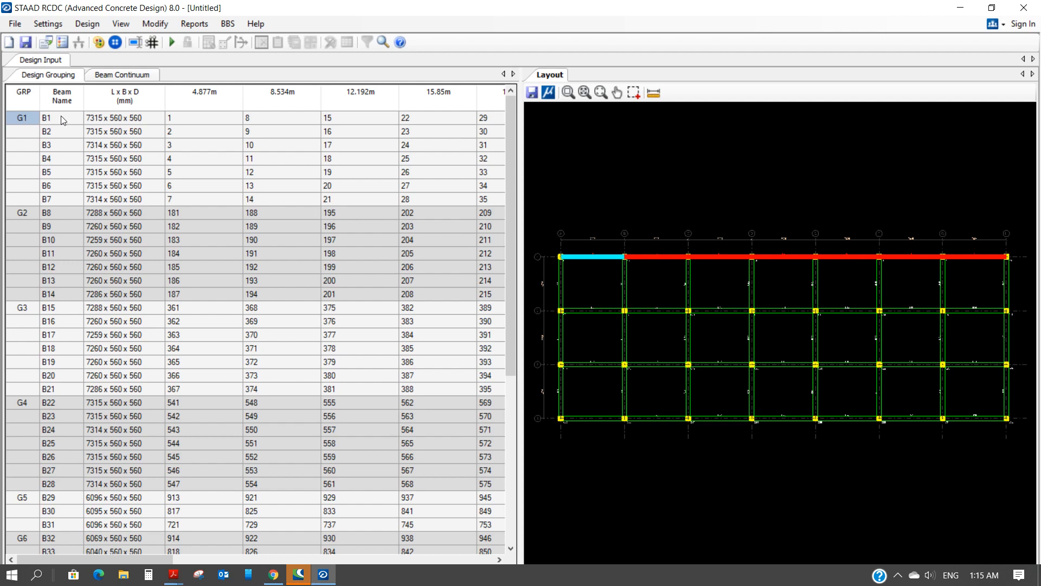
Highlight beam groups G1 through G4 one after another to examine their locations in the layout plan
left_click(21, 116)
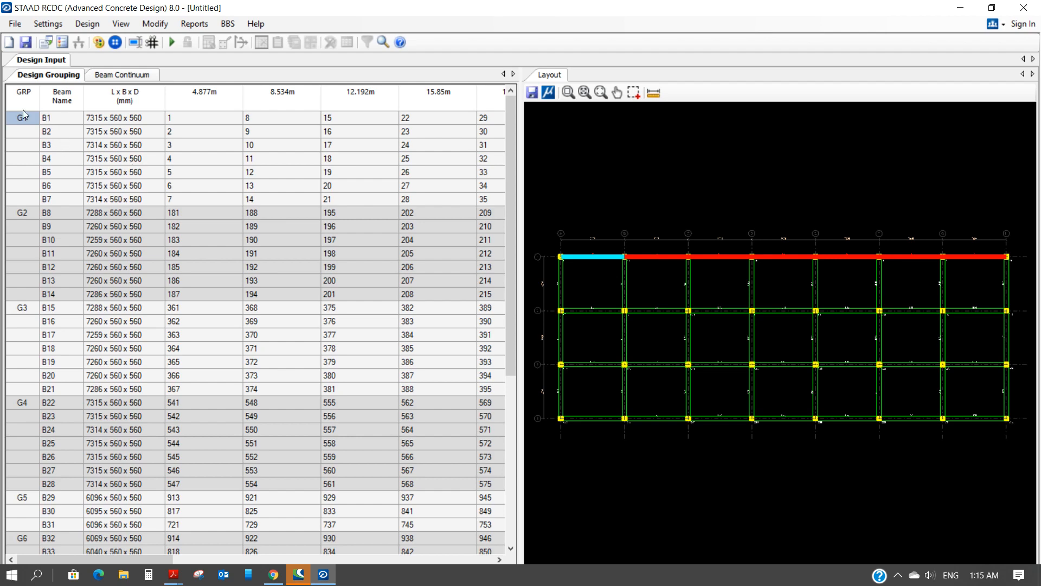
left_click(27, 213)
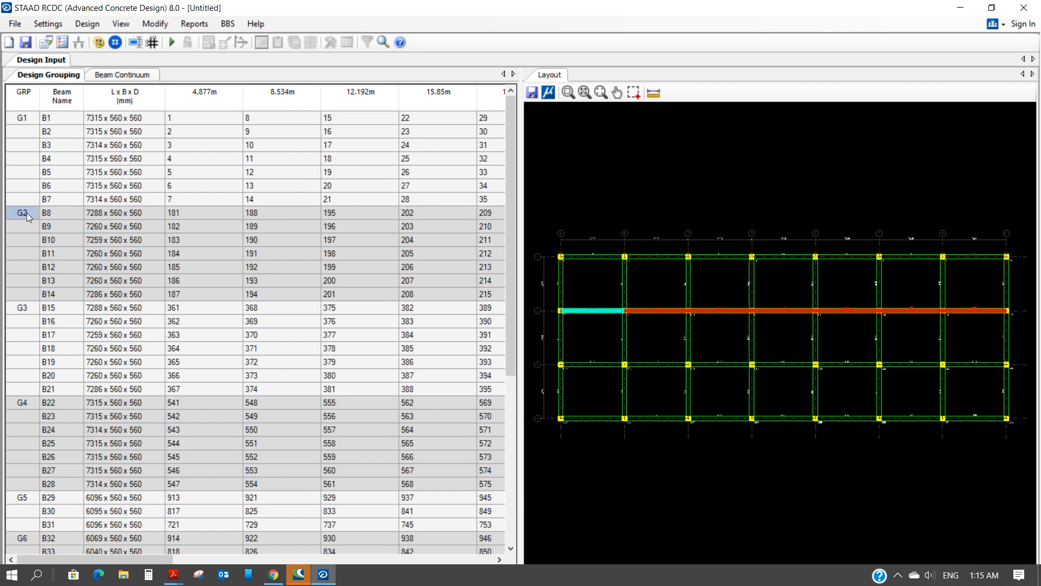
left_click(16, 309)
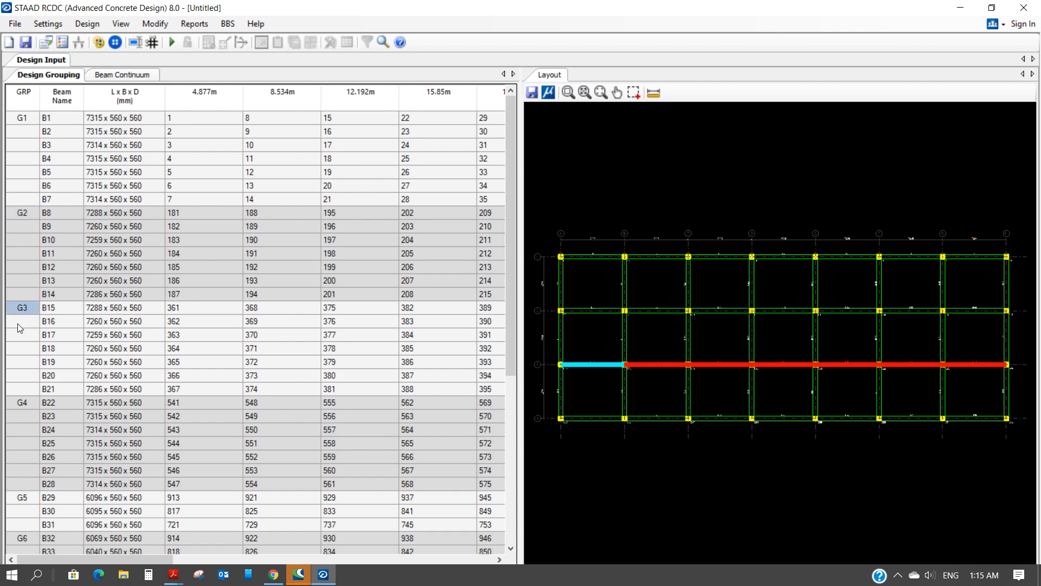
left_click(24, 404)
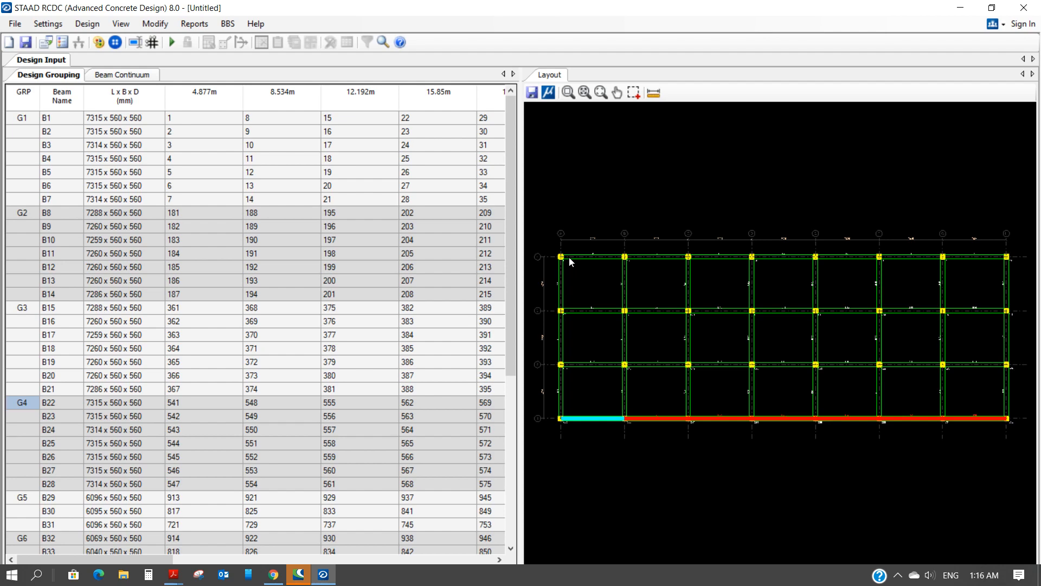
Set the concrete grade to C30 in the general and reinforcement settings
left_click(45, 27)
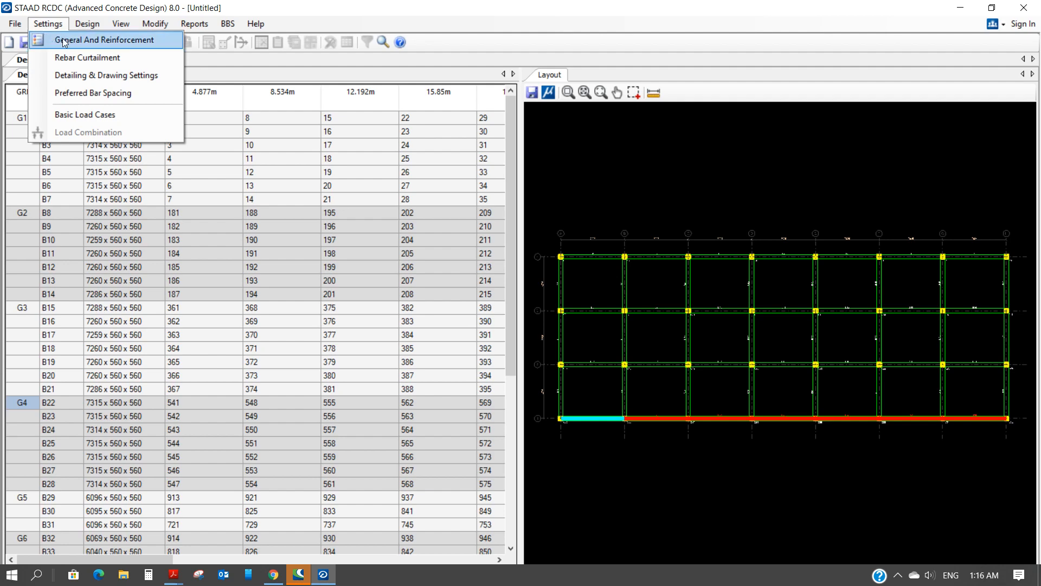
left_click(87, 40)
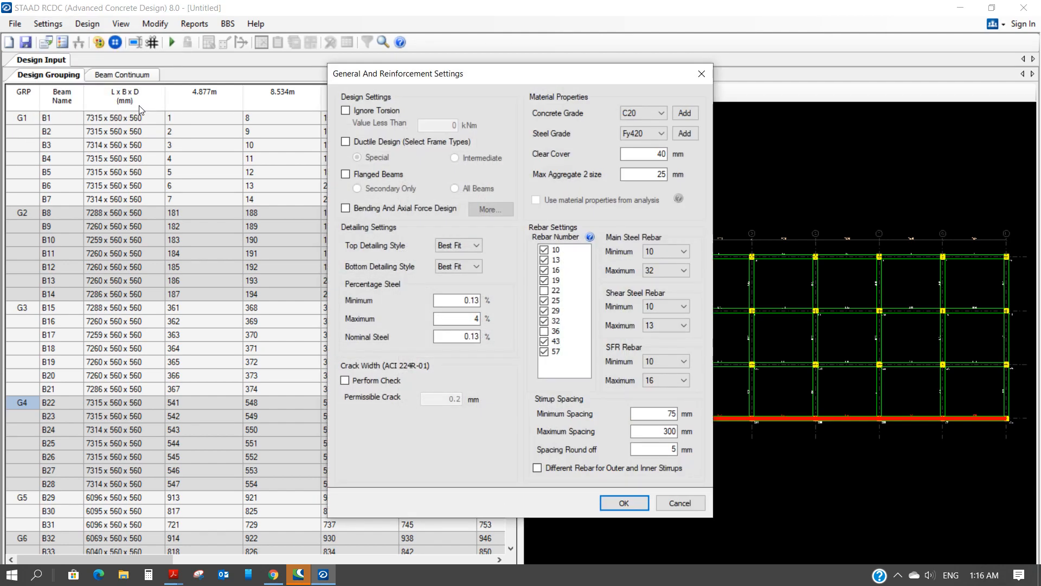
left_click(661, 113)
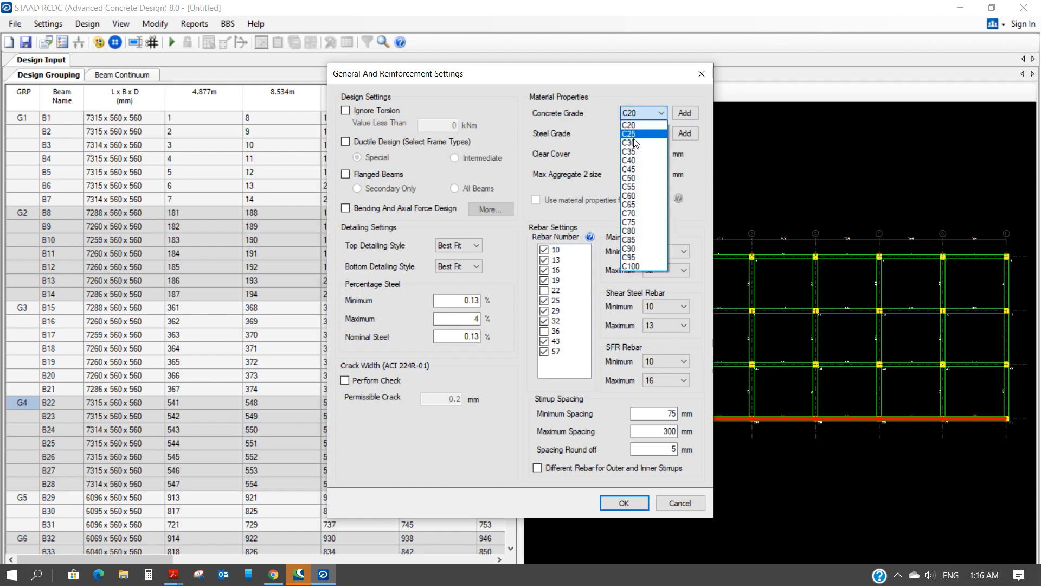
left_click(638, 142)
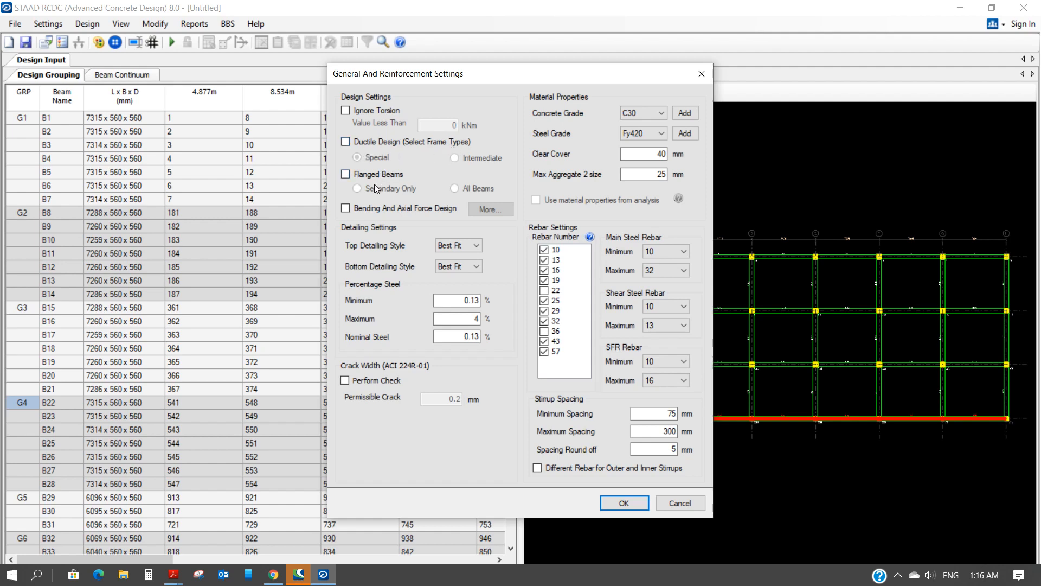
Enable the crack width check with a permissible crack of 0.3 mm and accept the general and reinforcement settings
left_click(344, 381)
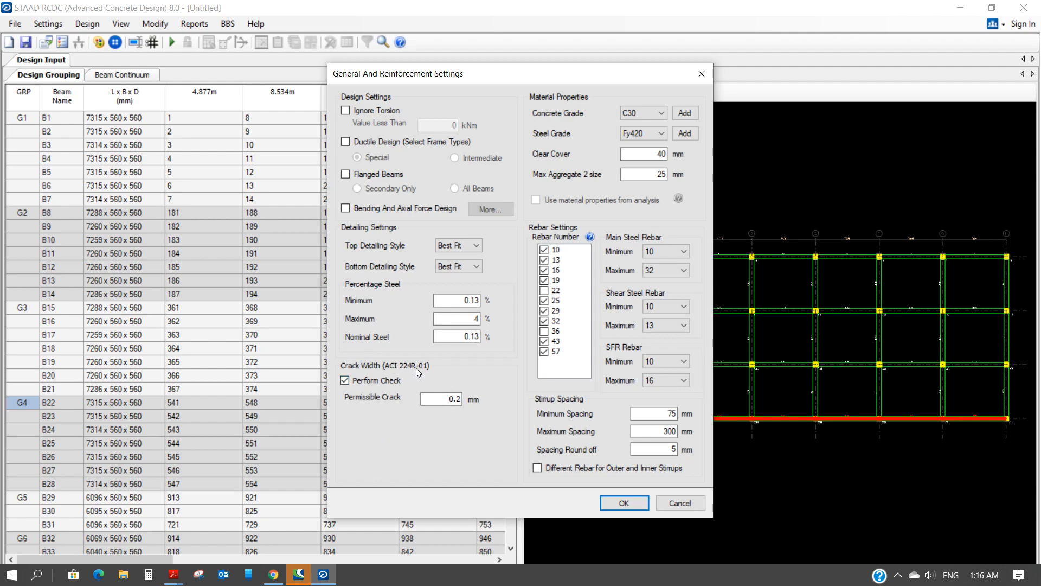
left_click(455, 399)
key("Delete")
type("3")
left_click(619, 503)
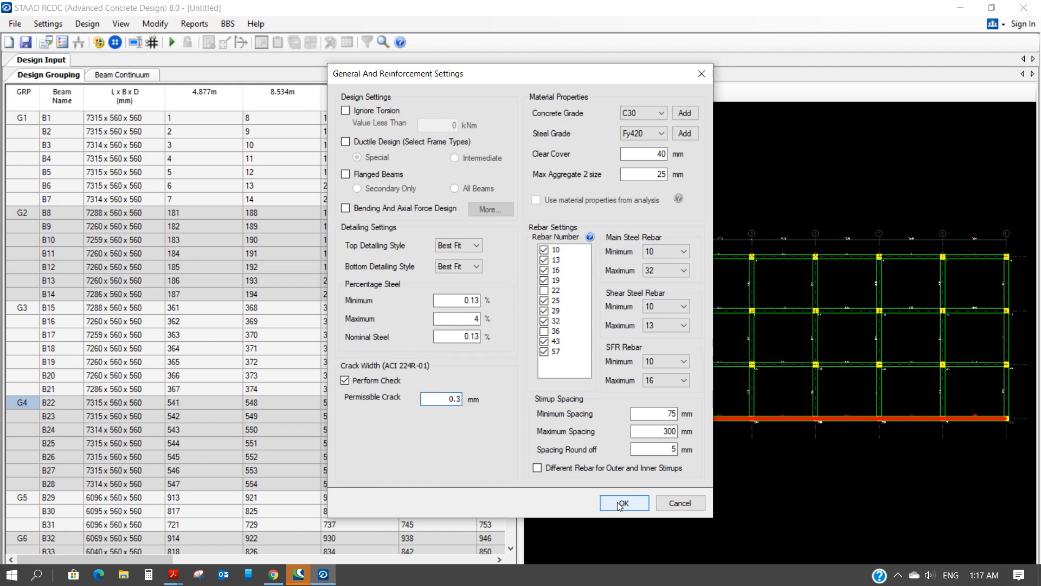
Review the rebar curtailment settings and the detailing and drawing settings, accepting both with their default values
left_click(45, 24)
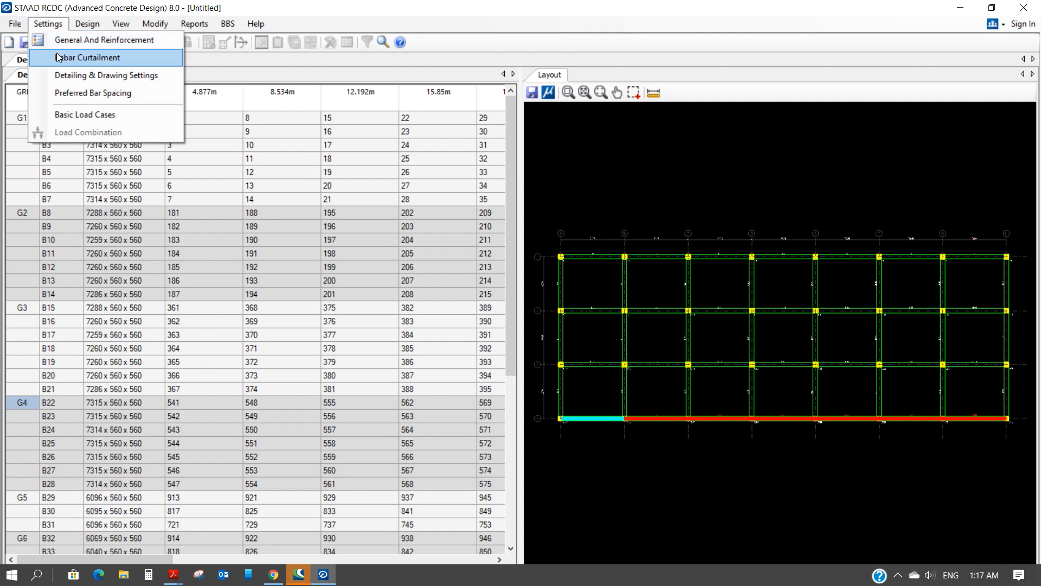
left_click(86, 58)
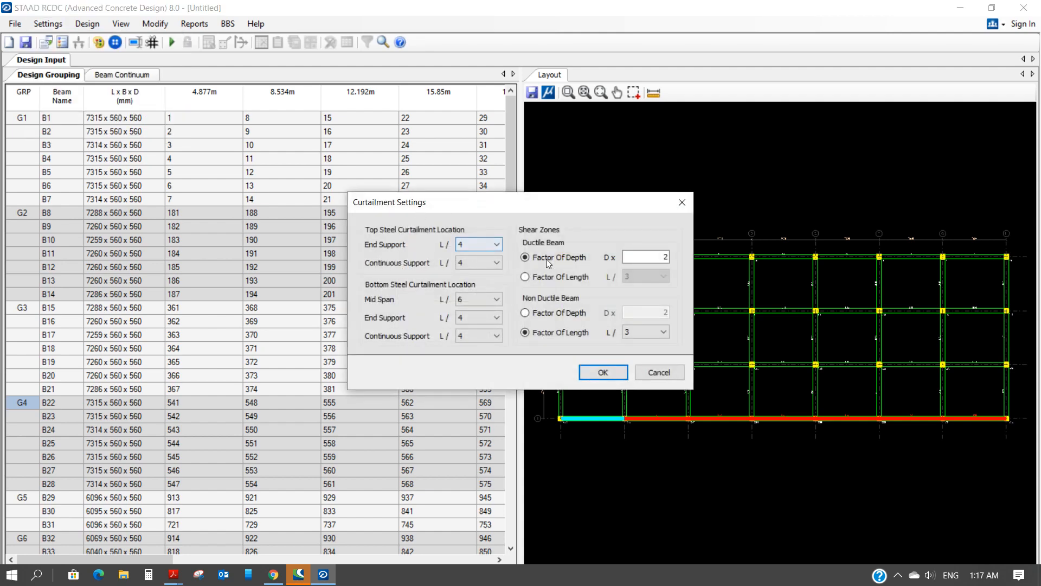
left_click(601, 372)
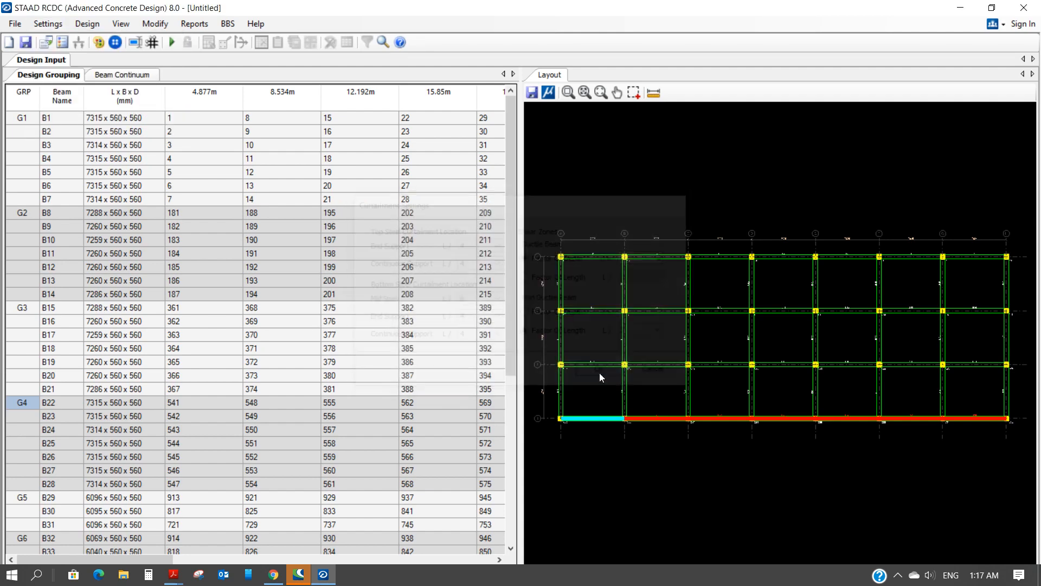
left_click(48, 23)
left_click(57, 76)
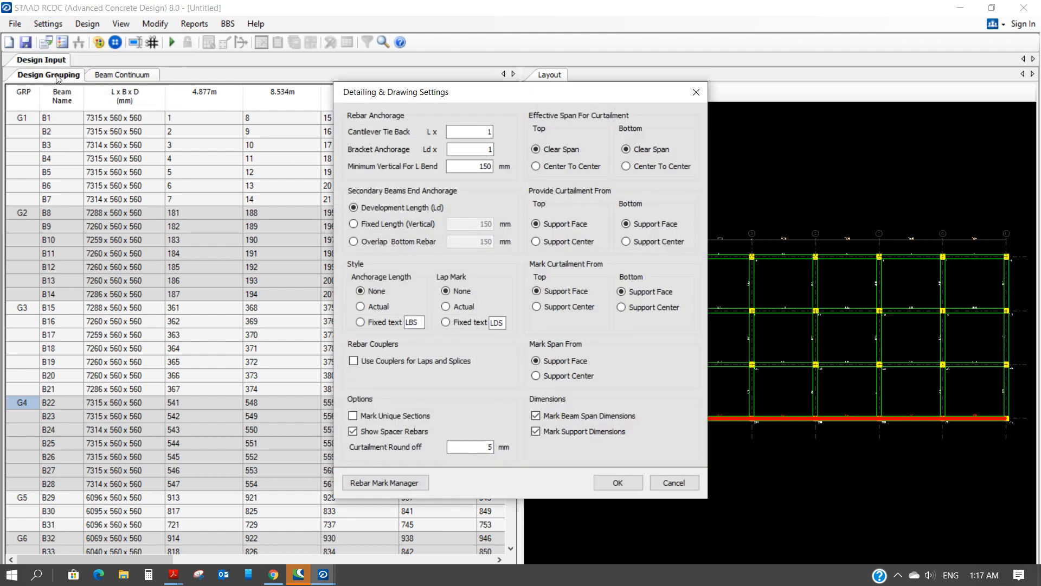
left_click(607, 486)
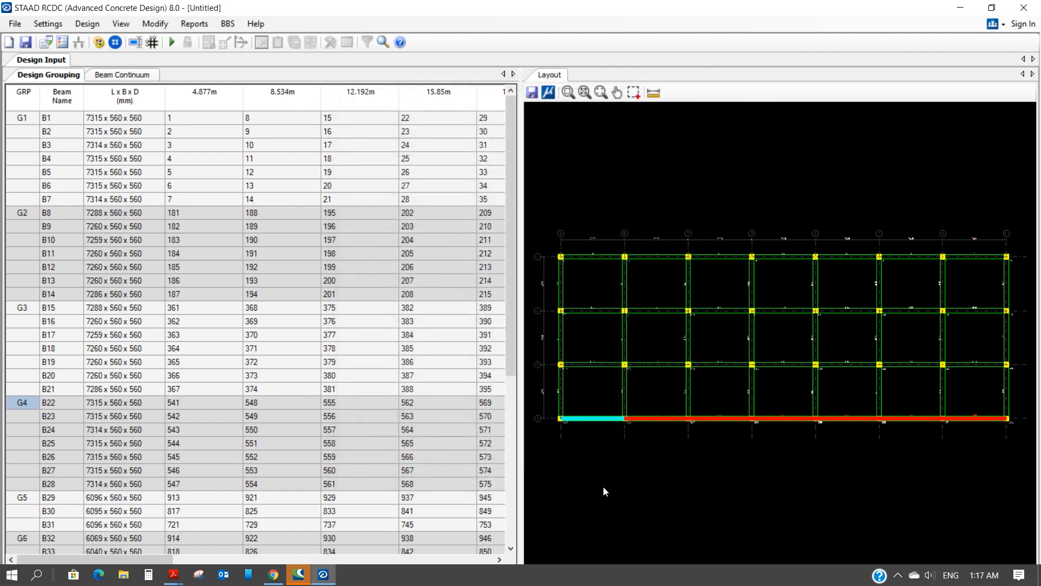
Open the basic load cases and assign Earthquake X to seismic load case 1 and Earthquake Z to seismic load case 2
left_click(40, 25)
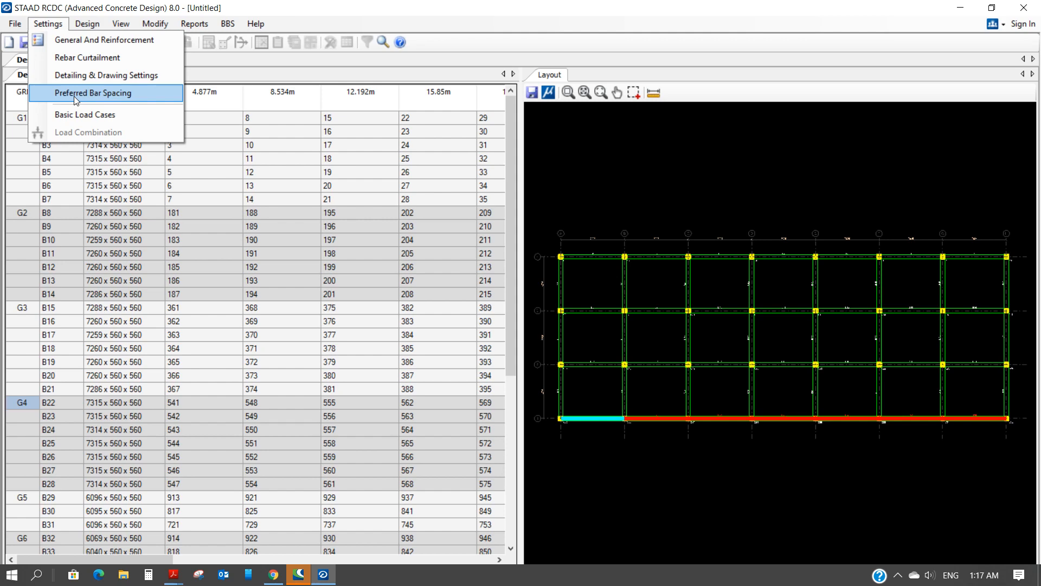
left_click(78, 116)
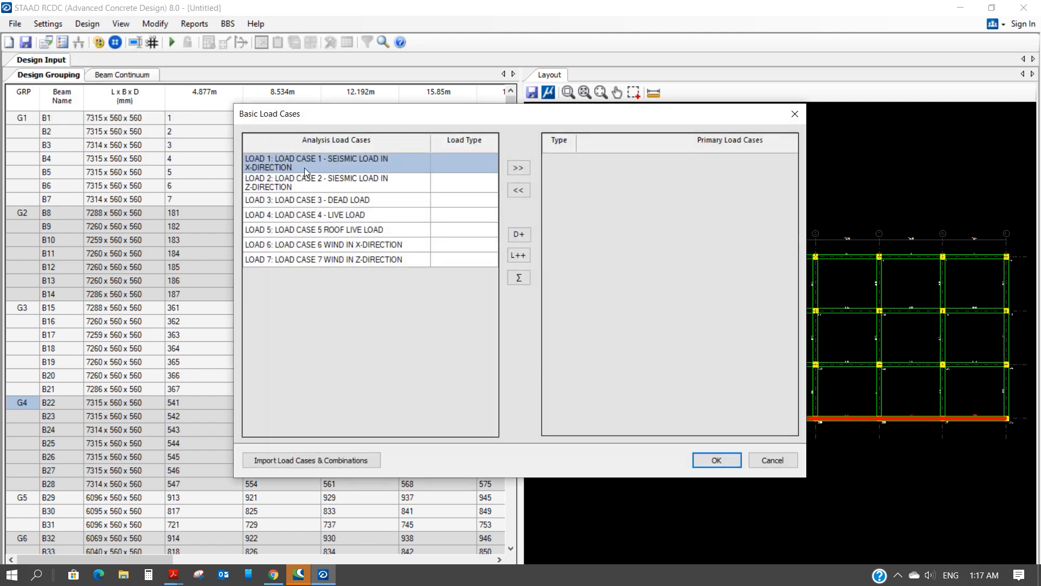
left_click(464, 167)
left_click(491, 161)
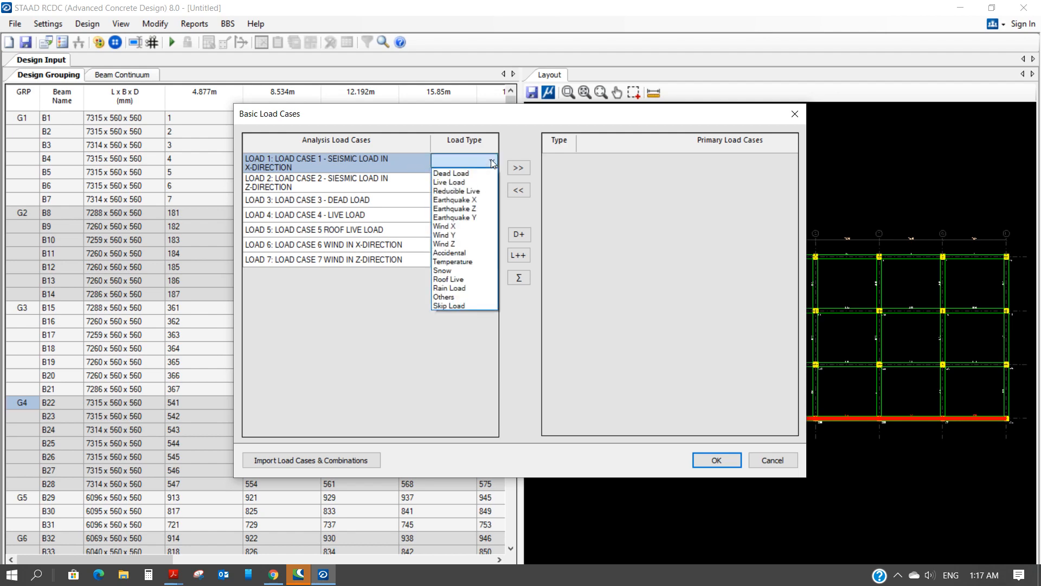
left_click(470, 200)
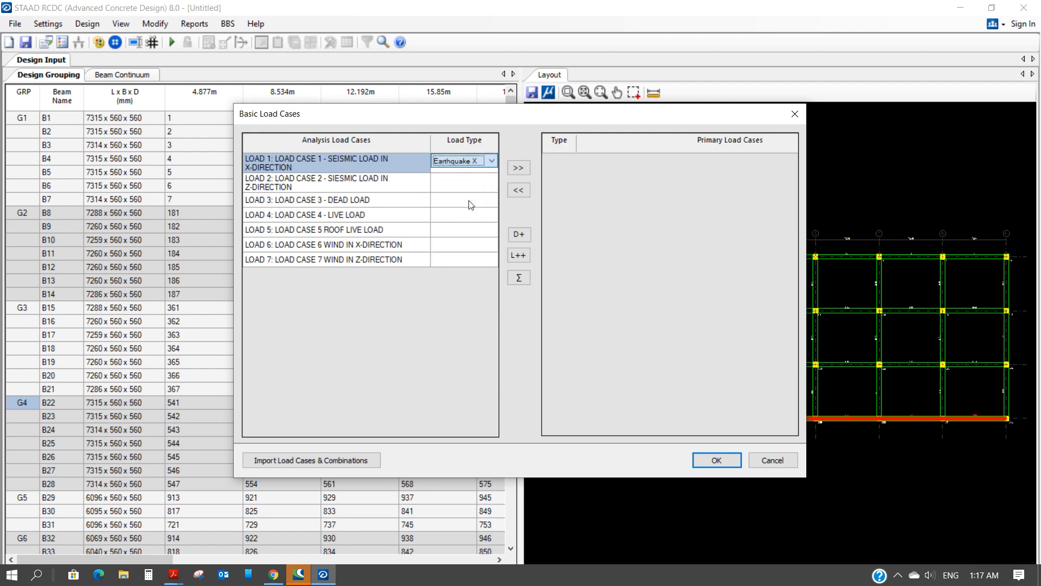
left_click(469, 184)
left_click(491, 180)
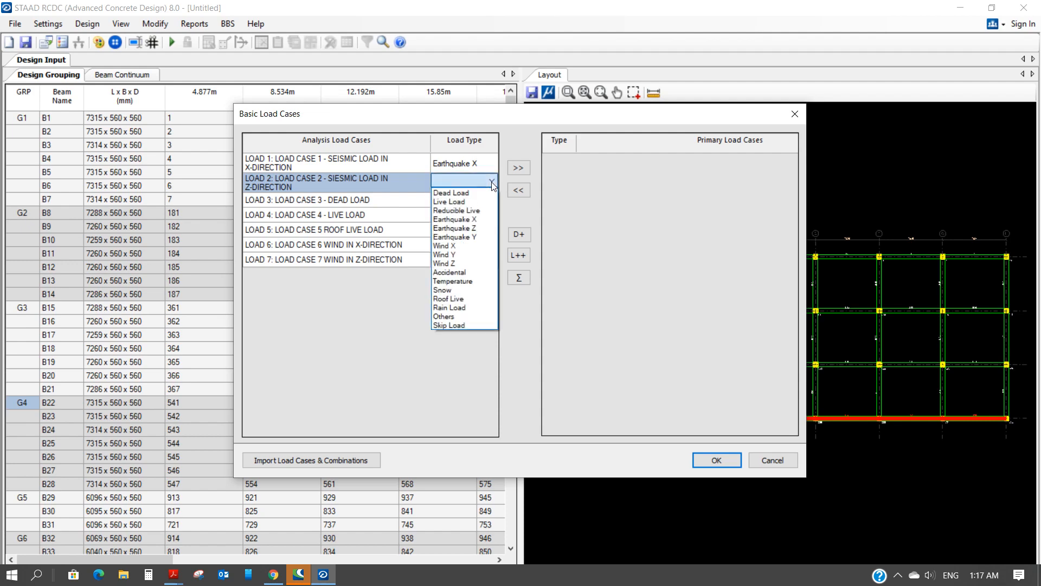
left_click(482, 237)
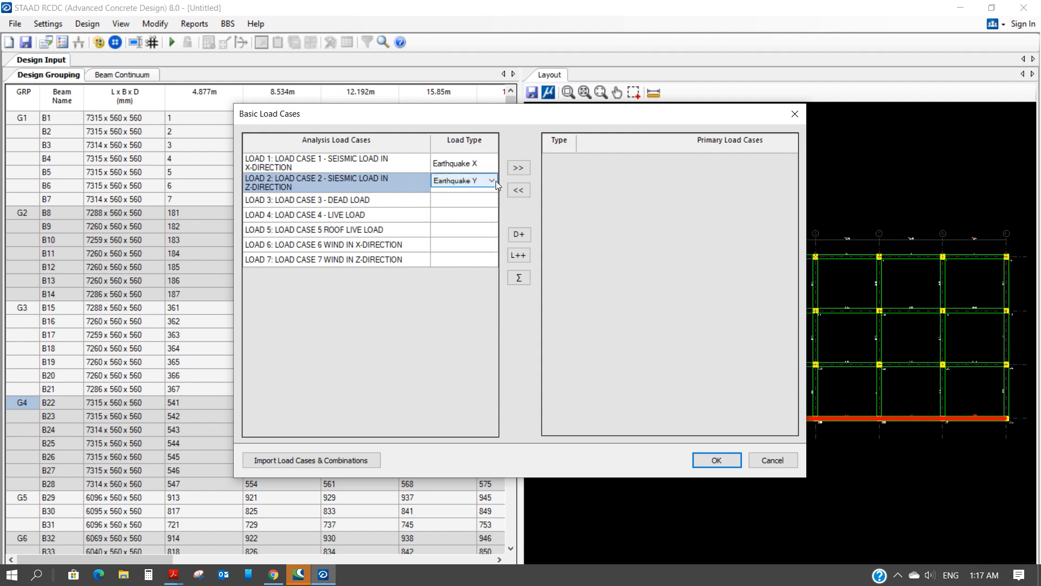
left_click(488, 180)
left_click(470, 228)
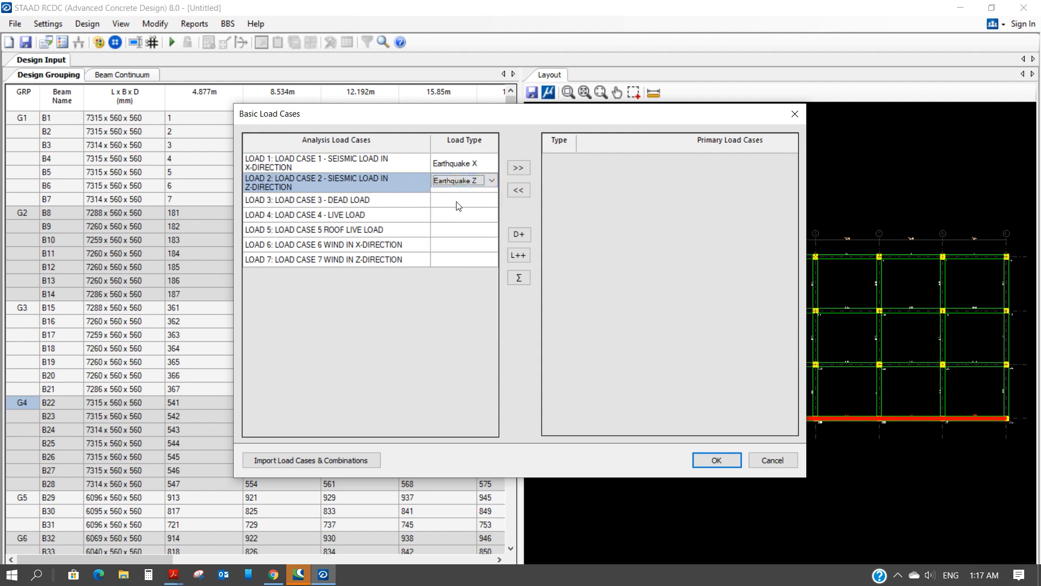
Assign the Dead Load type to load case 3 and the Live Load type to load case 4
left_click(461, 201)
left_click(492, 200)
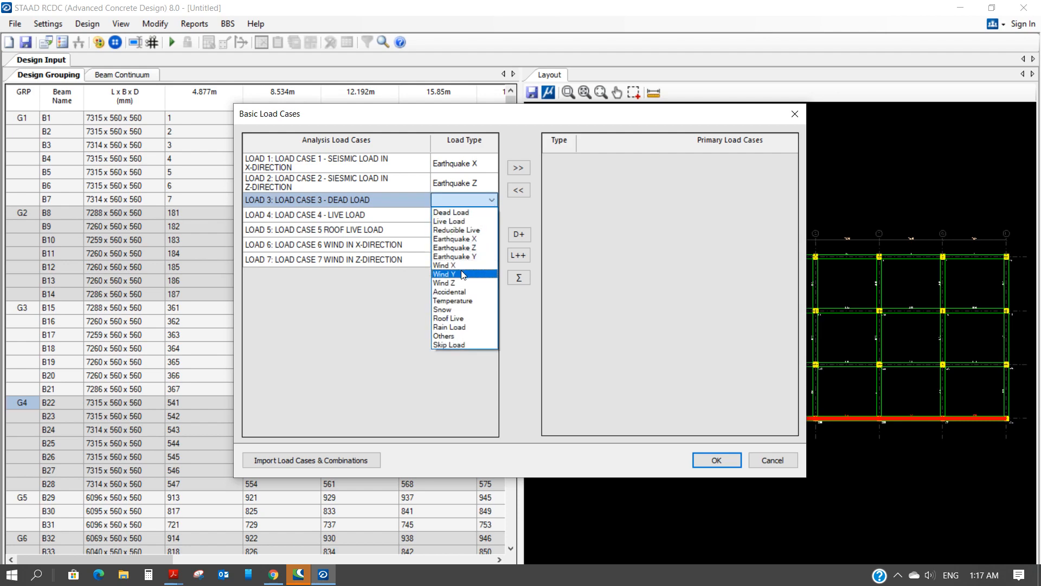
left_click(457, 213)
left_click(459, 217)
left_click(491, 215)
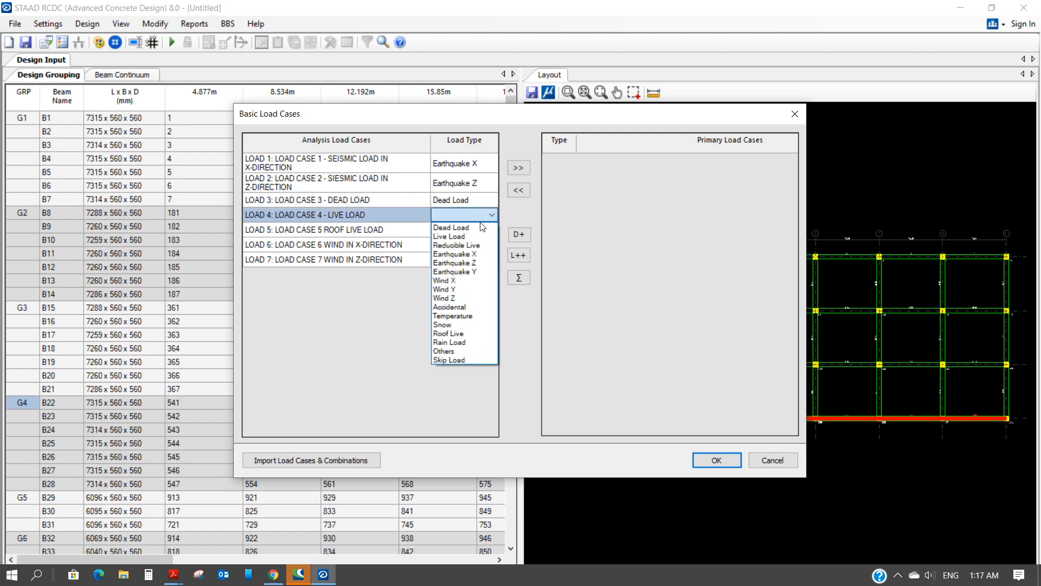
left_click(467, 237)
Assign the Reducible Live type to roof live load case 5 and Wind X to load case 6
left_click(467, 230)
left_click(492, 229)
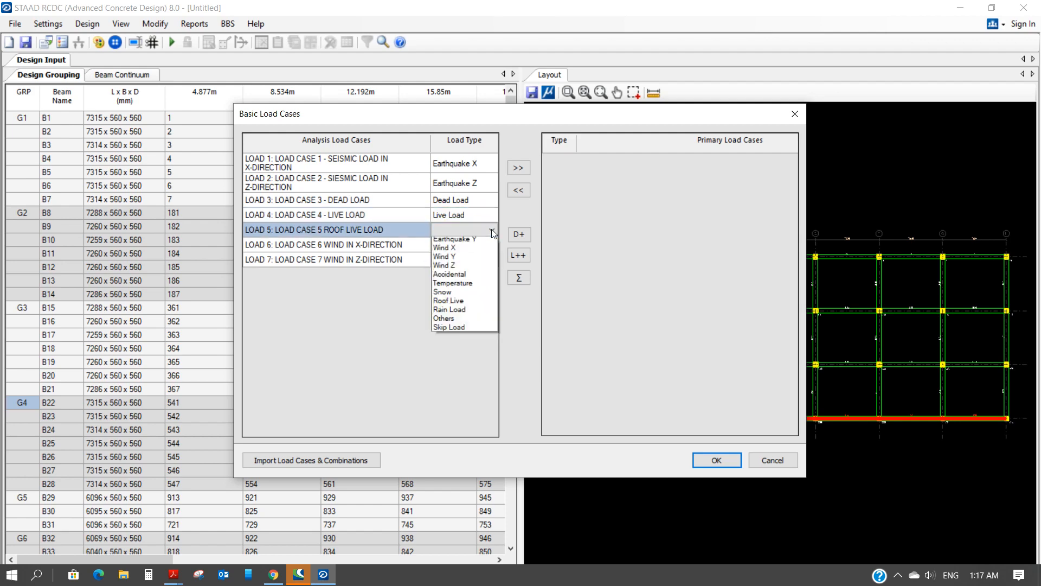
left_click(466, 260)
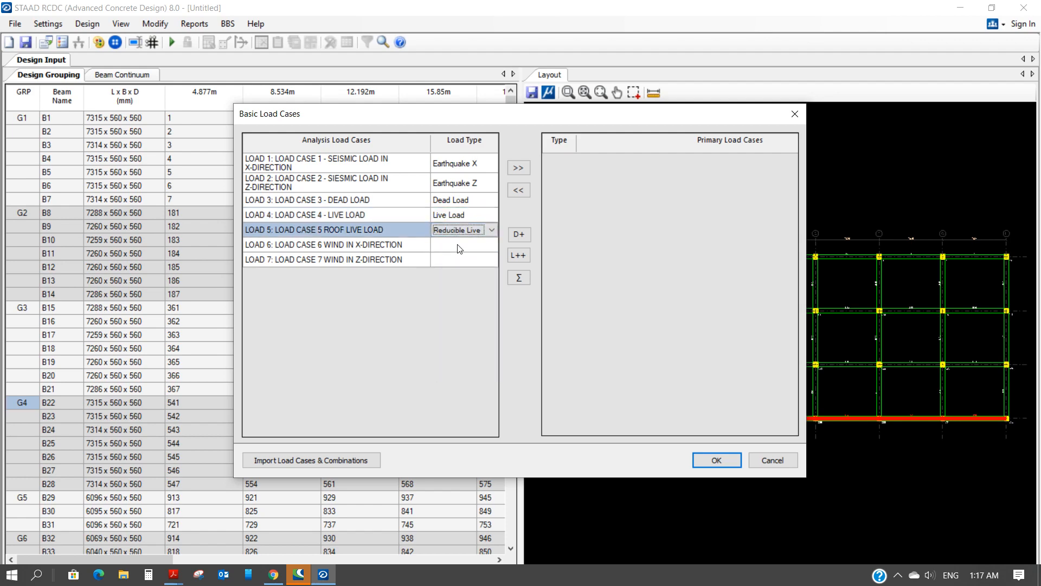
left_click(459, 245)
left_click(491, 244)
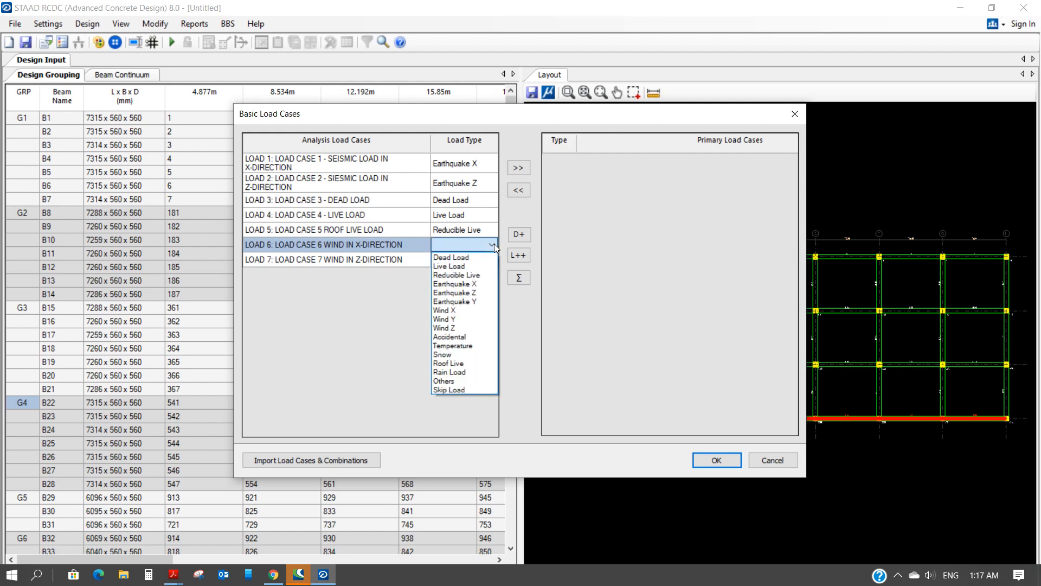
left_click(466, 310)
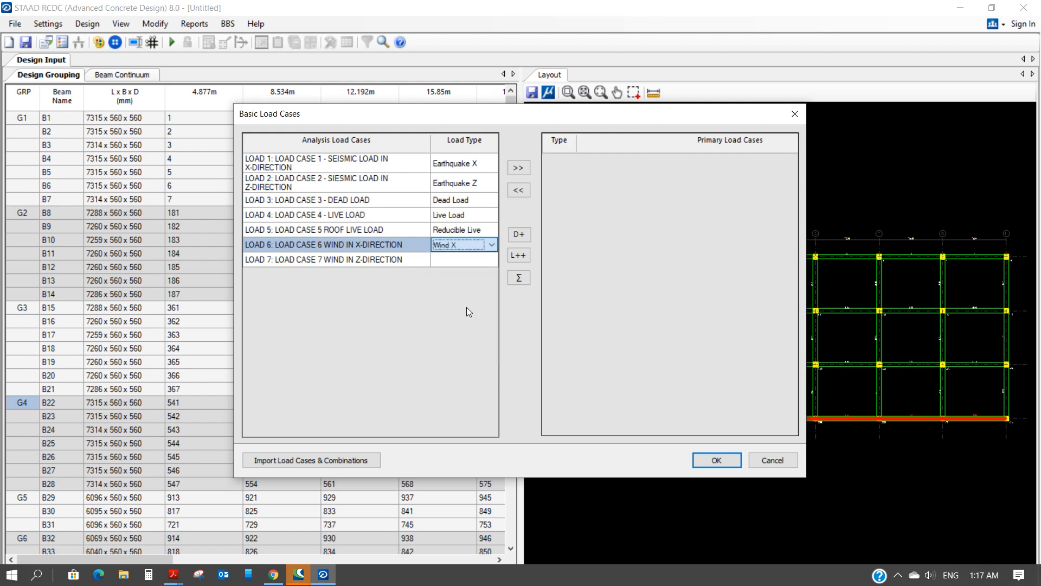
Assign the Wind Z type to load case 7, wind in Z-direction
left_click(472, 261)
left_click(491, 260)
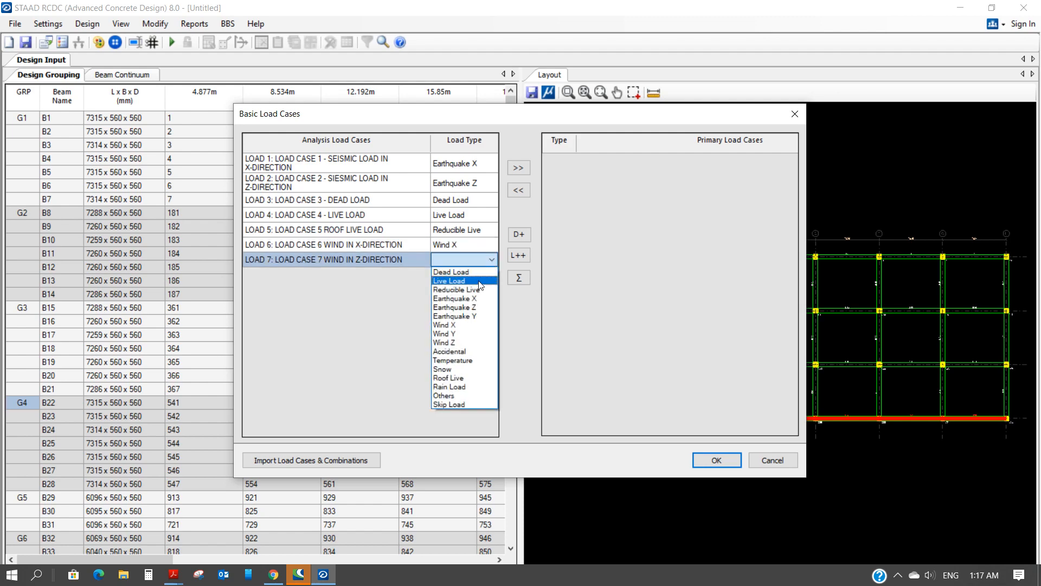
left_click(471, 342)
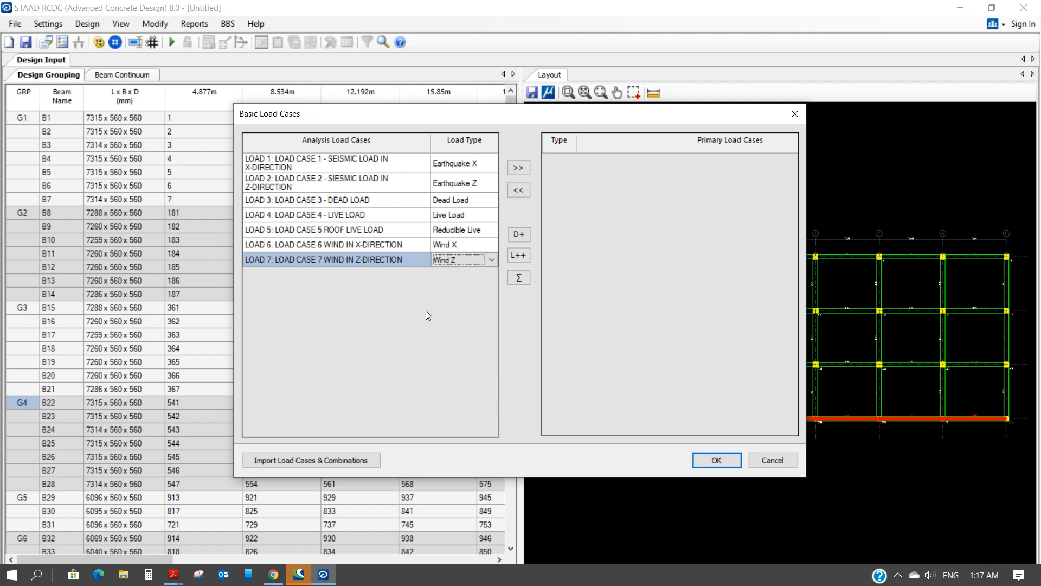
Add all seven typed analysis load cases to the primary load cases and accept the basic load cases
left_click(343, 158, "shift")
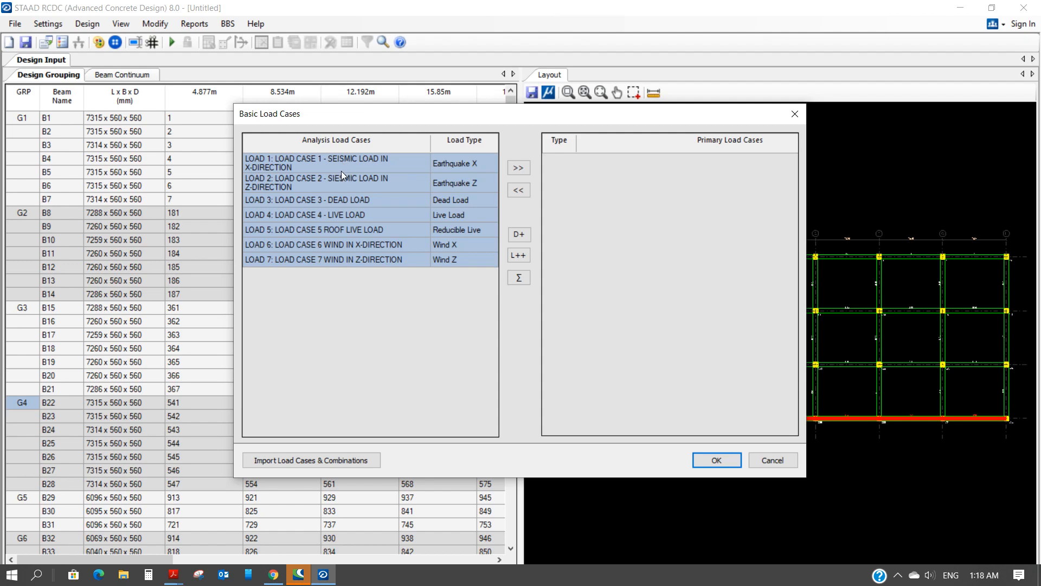
left_click(518, 169)
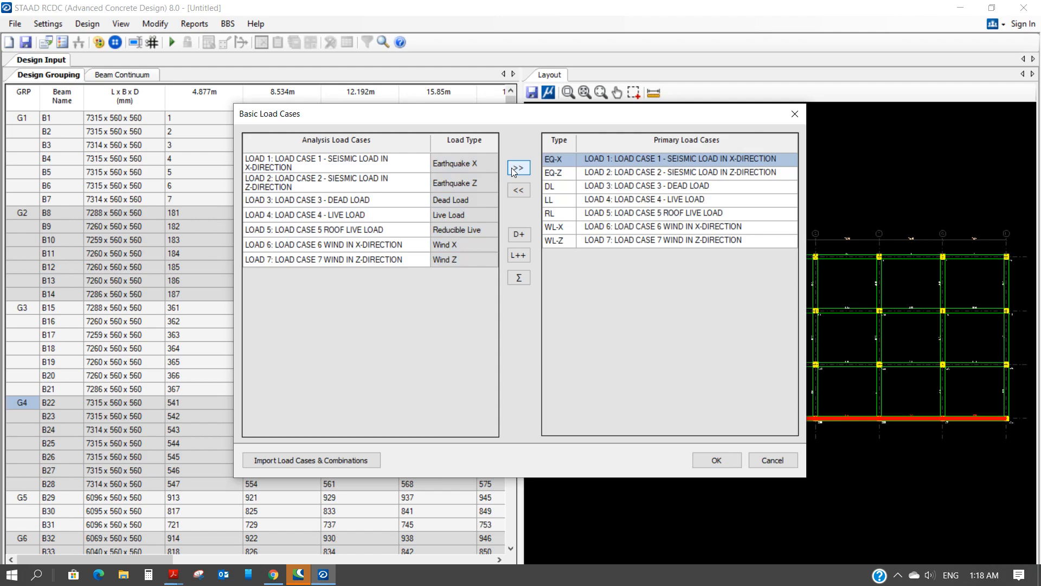
left_click(711, 459)
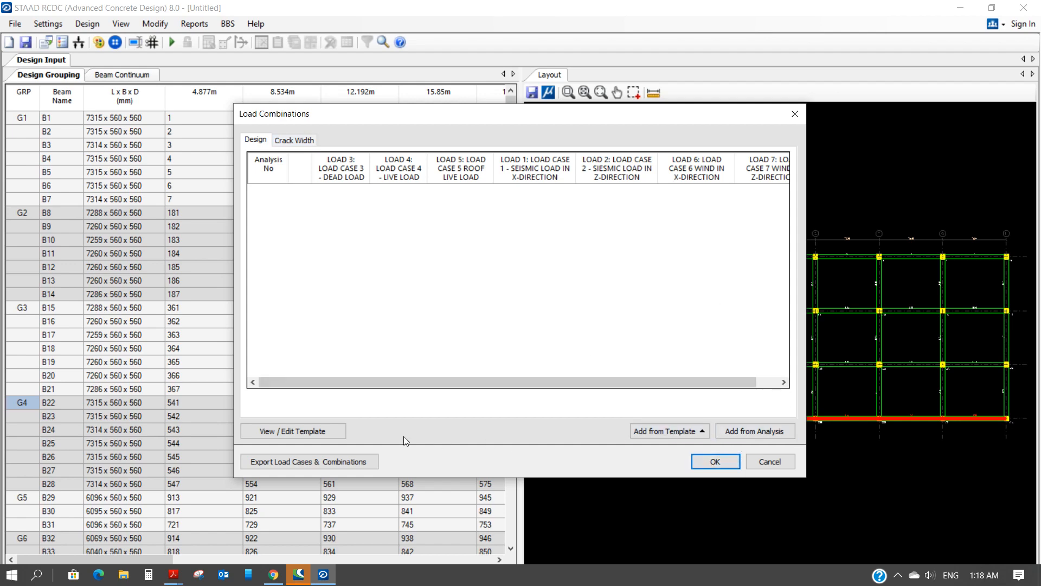
Add the design load combinations from the analysis and include combinations 27 to 30 with the 0.809 dead load factor
left_click(756, 433)
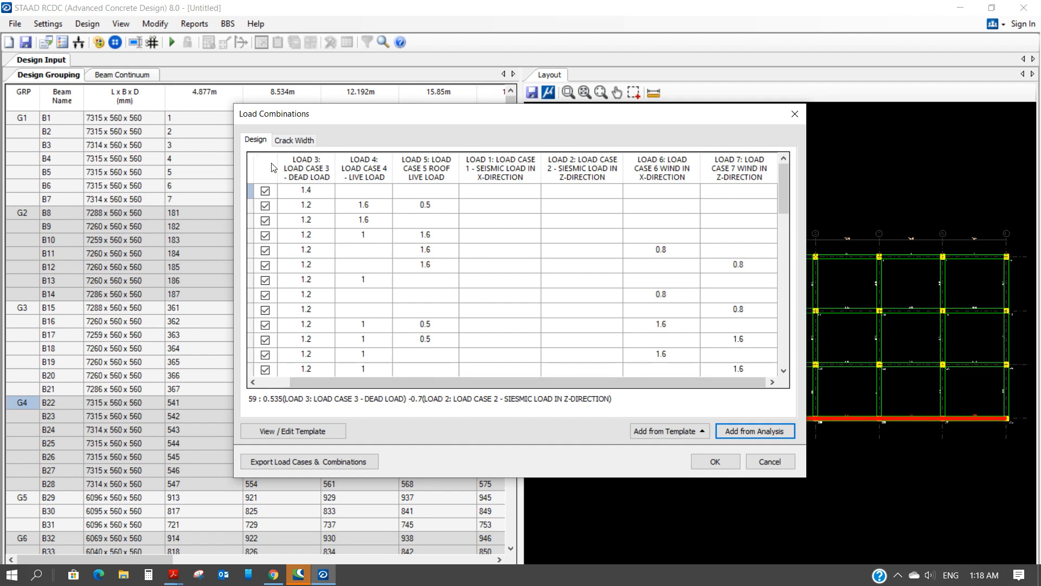
left_click_drag(785, 181, 776, 229)
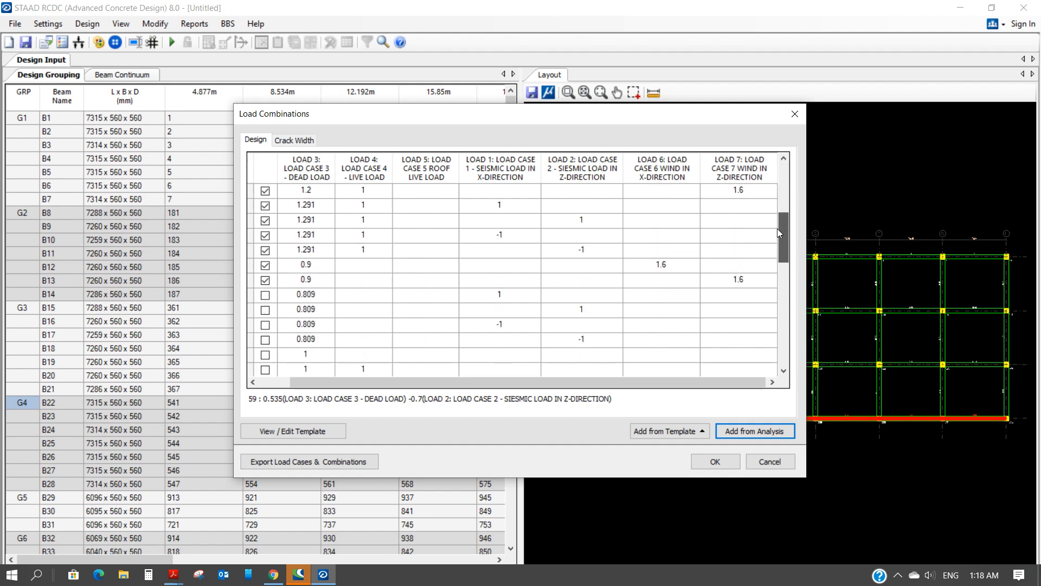
left_click_drag(347, 379, 279, 380)
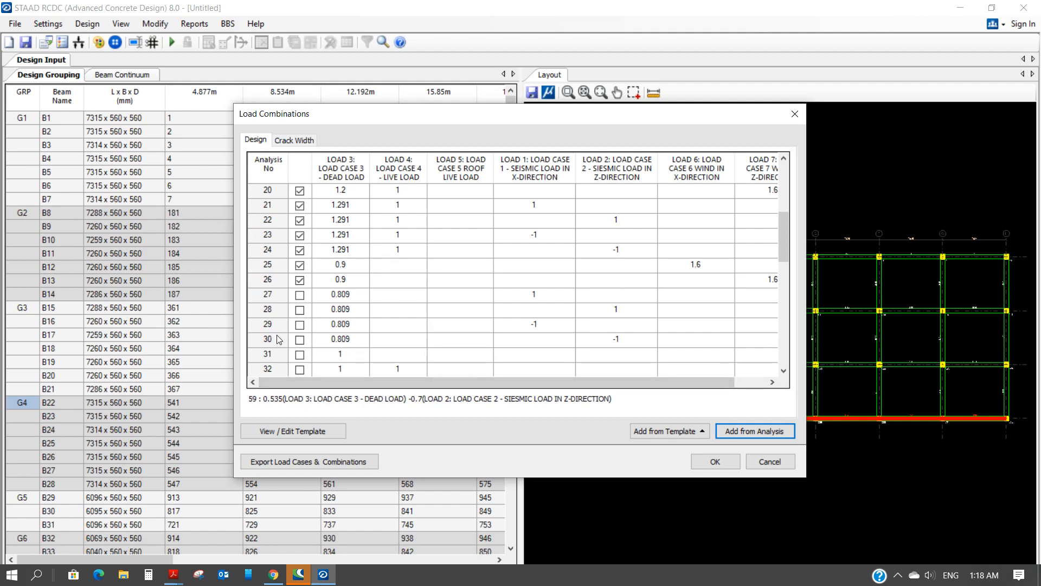
left_click(300, 295)
left_click(299, 310)
left_click(300, 325)
left_click(300, 340)
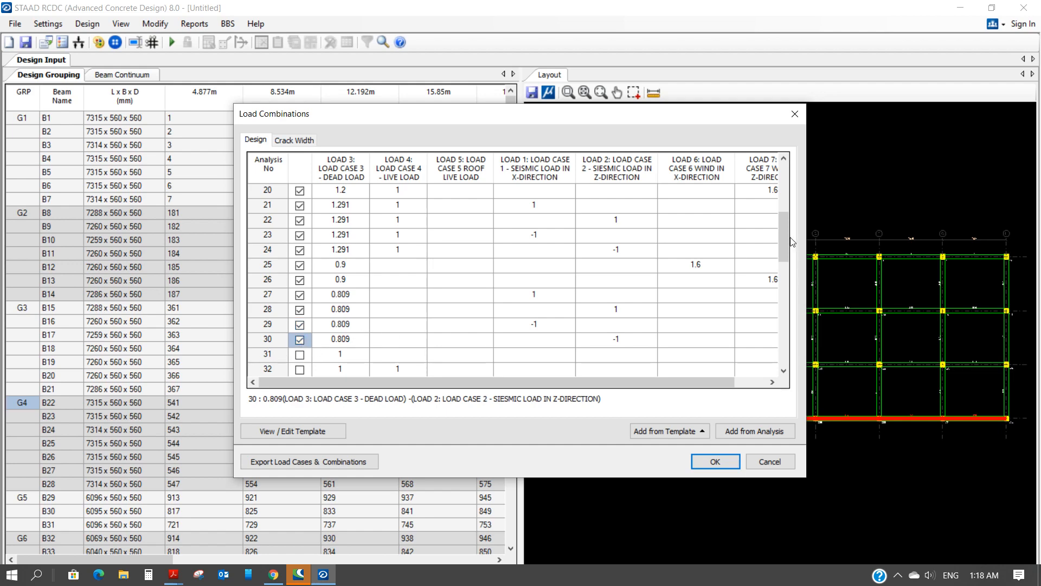
Exclude the seismic service combinations 38 to 41 from the design load combinations
left_click_drag(786, 232, 782, 269)
left_click(300, 310)
left_click(300, 325)
left_click(299, 340)
left_click(299, 355)
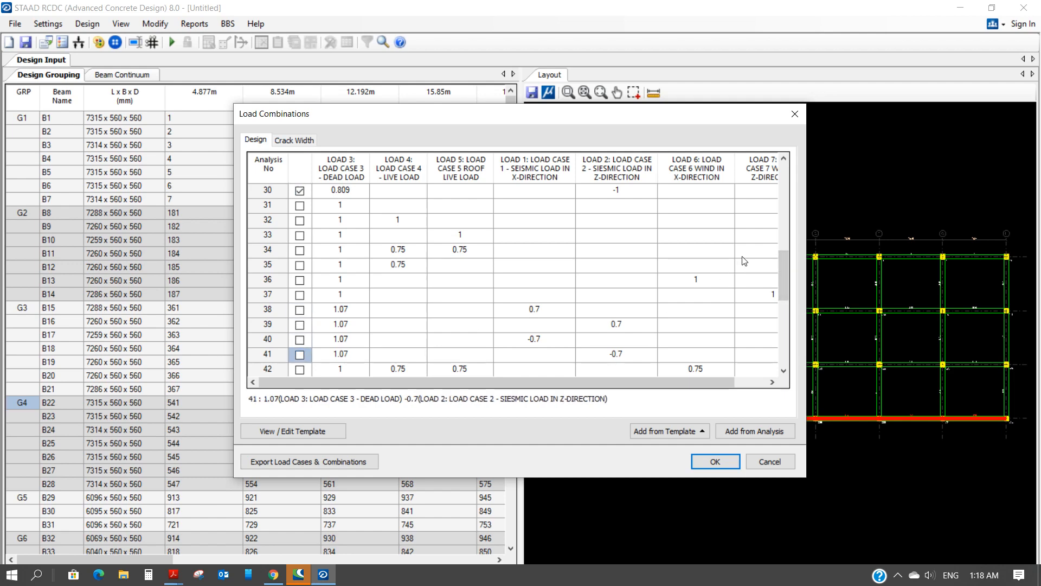
Exclude combinations 46 to 53, with the 1.052 dead load factor, from the design load combinations
left_click_drag(784, 262, 776, 304)
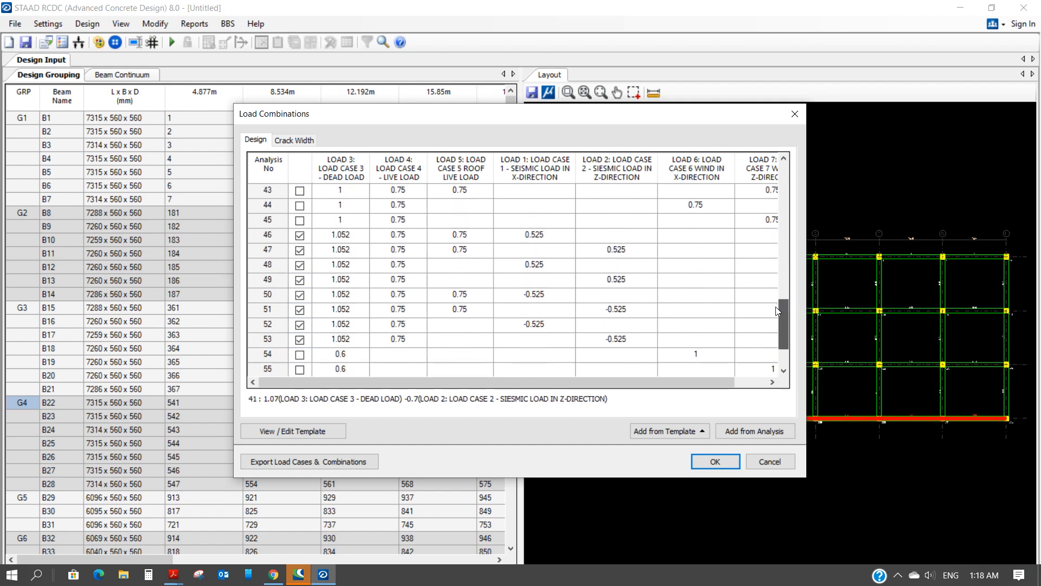
left_click(299, 250)
left_click(299, 265)
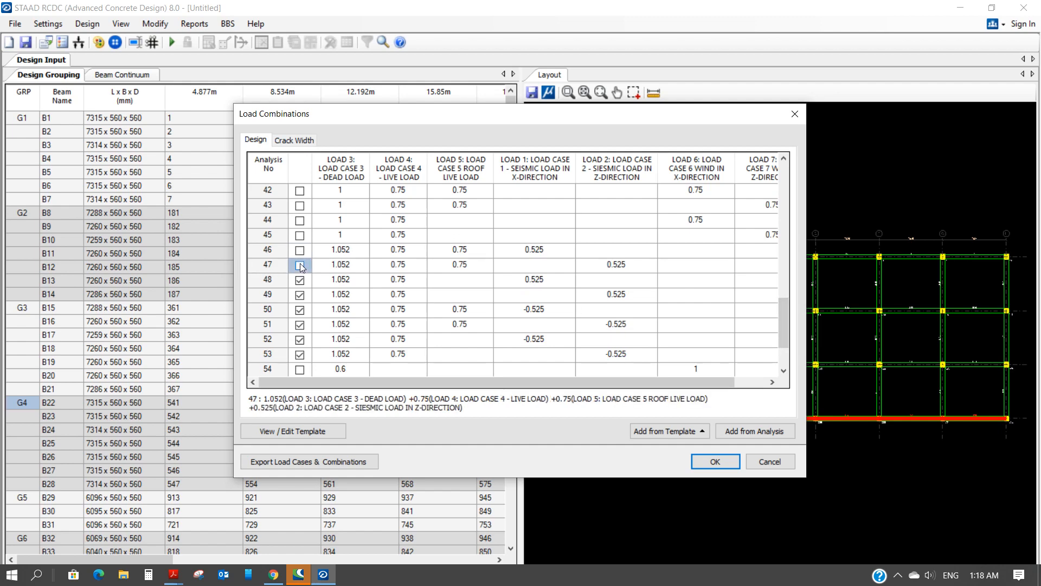
left_click(300, 280)
left_click(299, 295)
left_click(299, 310)
left_click(299, 325)
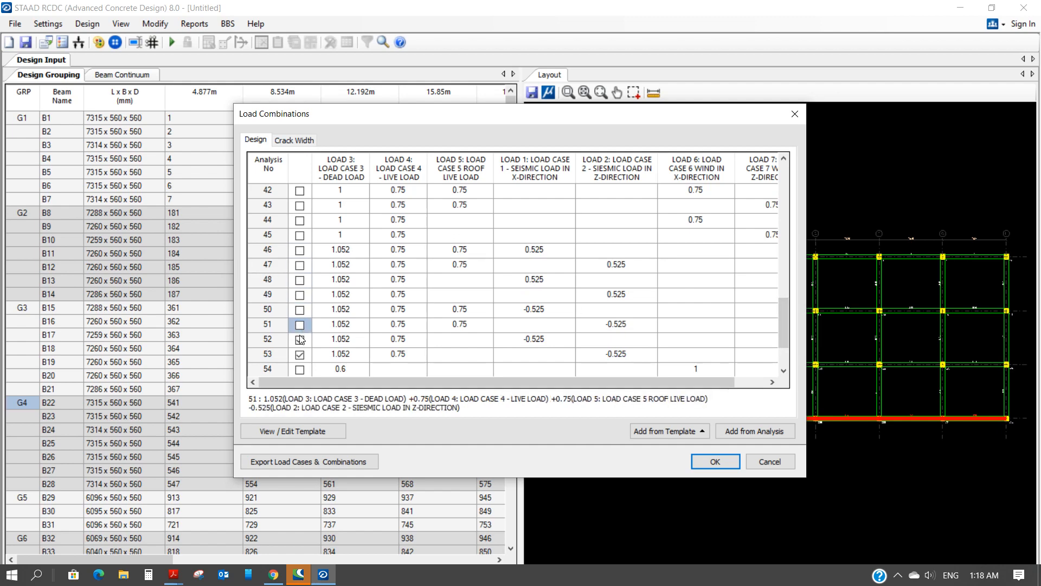
left_click(299, 340)
left_click(300, 355)
scroll(458, 307, "down", 2)
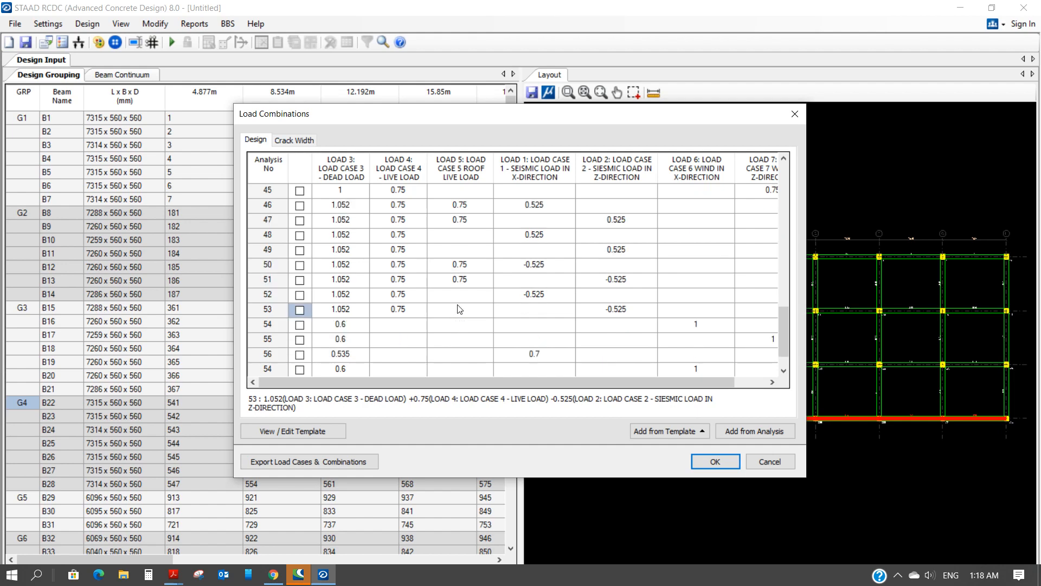
Add the crack width load combinations from the analysis and enable the crack width check for combinations 31 to 35
left_click(297, 140)
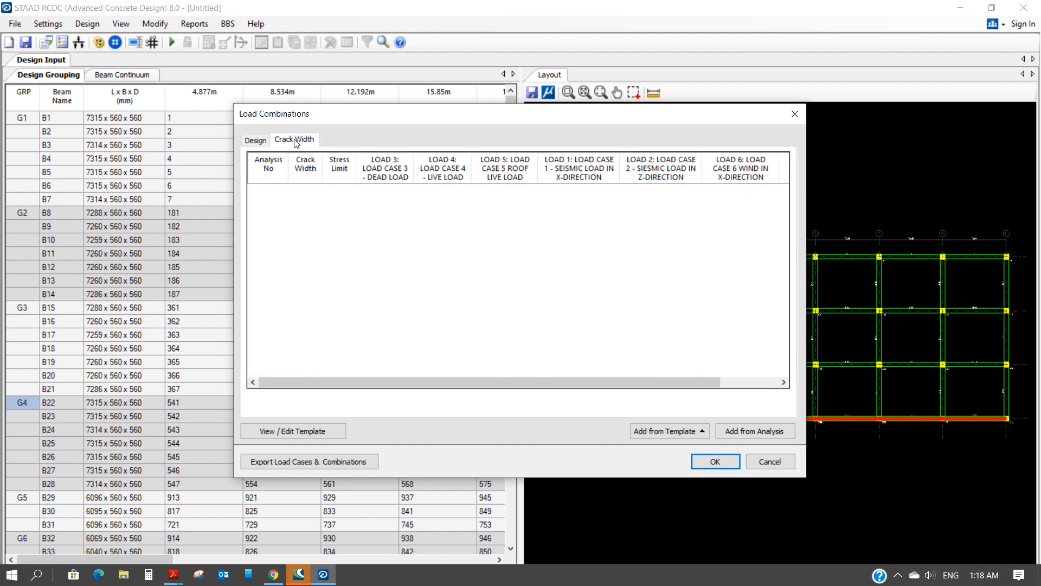
left_click(762, 433)
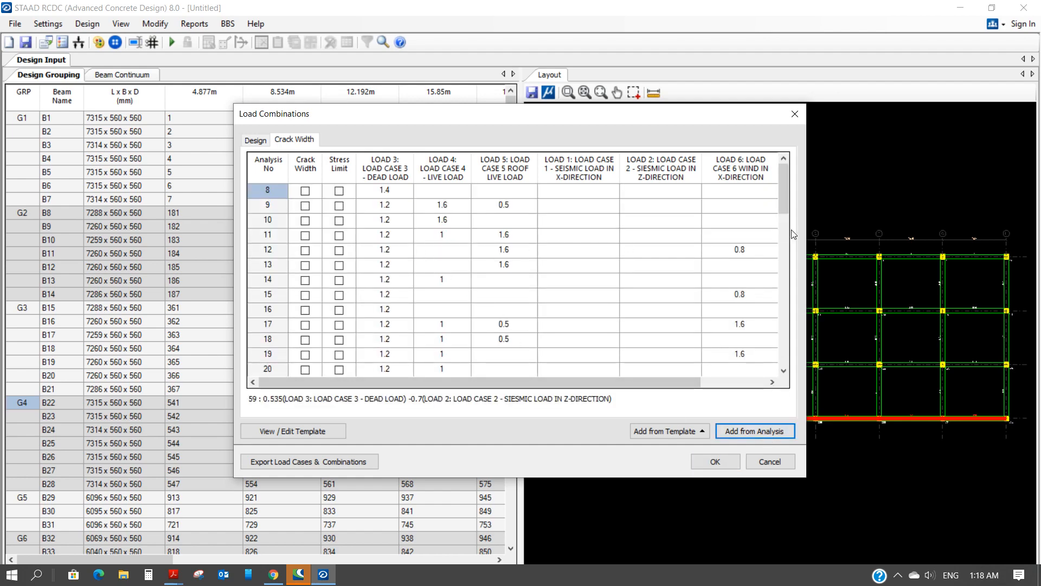
left_click_drag(783, 189, 780, 252)
left_click(305, 296)
left_click(305, 311)
left_click(305, 324)
left_click(305, 340)
left_click(305, 354)
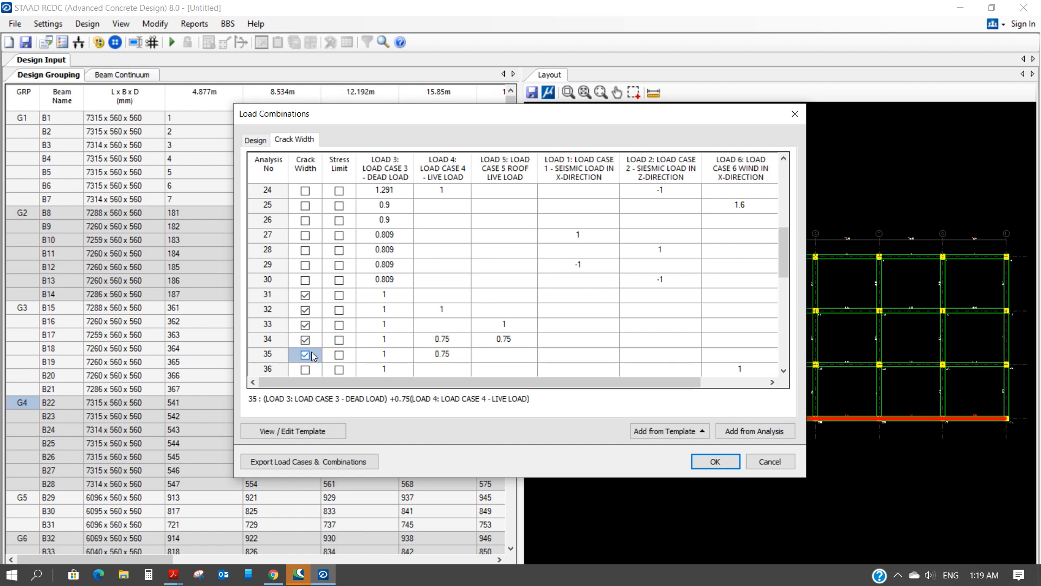
Enable the crack width check for service combinations 36 to 45
scroll(405, 301, "down", 3)
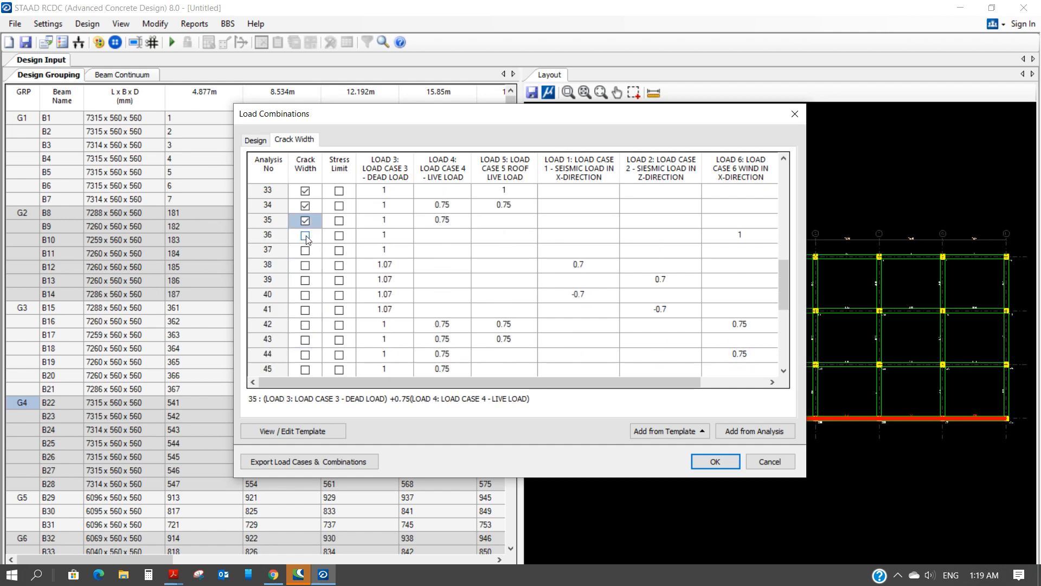
left_click(305, 235)
left_click(305, 250)
left_click(305, 265)
left_click(306, 279)
left_click(305, 295)
left_click(305, 310)
left_click(305, 325)
left_click(305, 340)
left_click(305, 355)
left_click(305, 369)
Enable the crack width check for the seismic service combinations 46 to 53
scroll(525, 262, "down", 3)
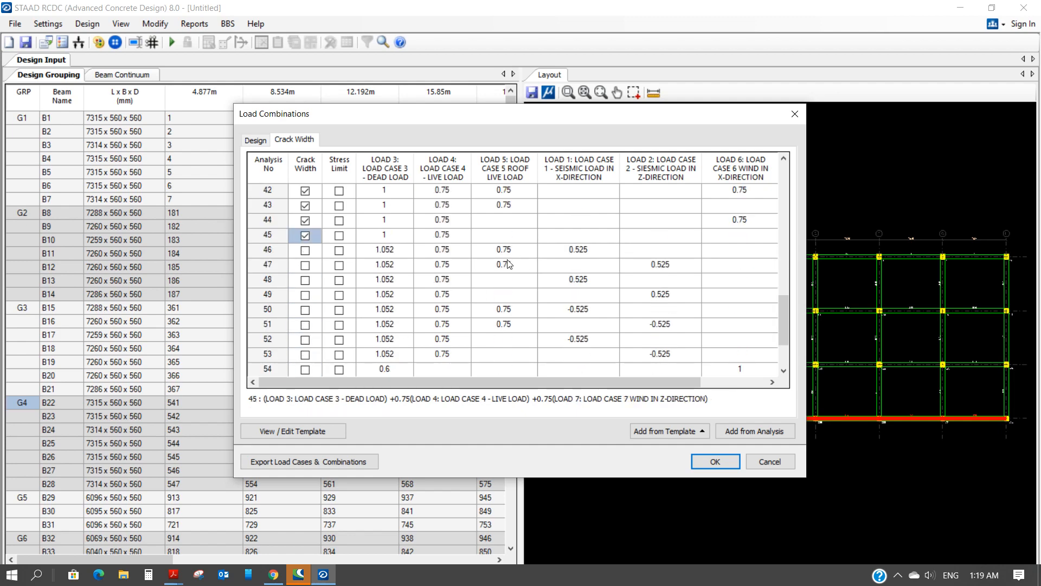
left_click(305, 250)
left_click(305, 266)
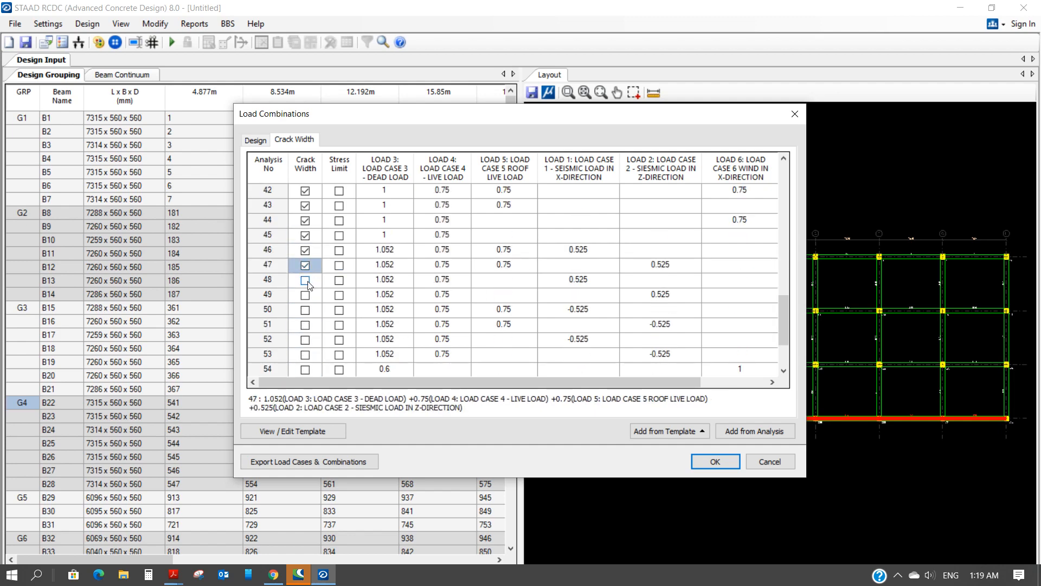
left_click(305, 280)
left_click(304, 295)
left_click(305, 309)
left_click(304, 324)
left_click(305, 339)
left_click(305, 355)
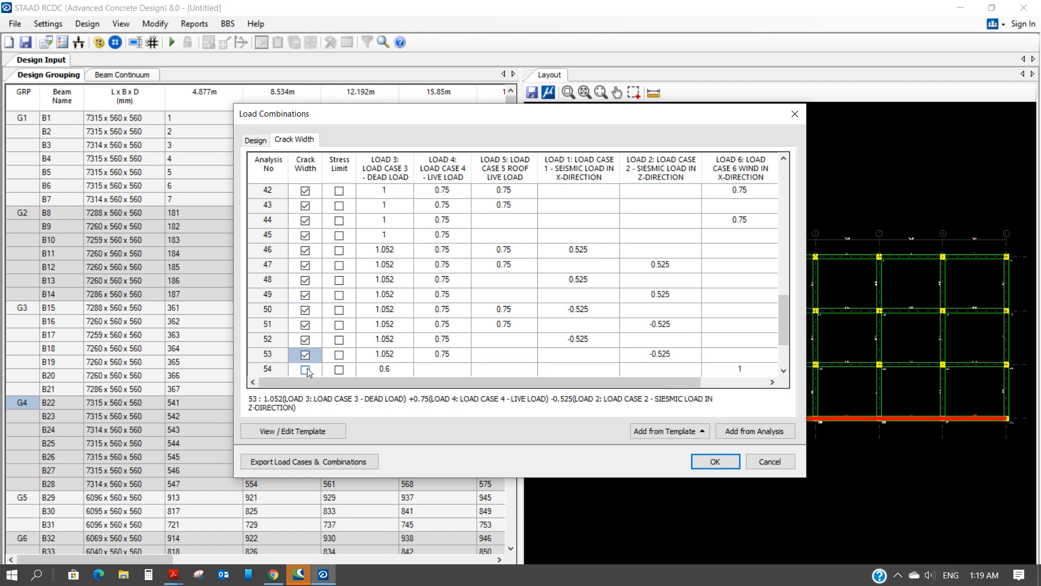
Enable the crack width check for combinations 54 to 59 and accept the load combinations
left_click(305, 369)
scroll(307, 371, "down", 2)
left_click(305, 295)
left_click(305, 310)
left_click(305, 325)
left_click(305, 340)
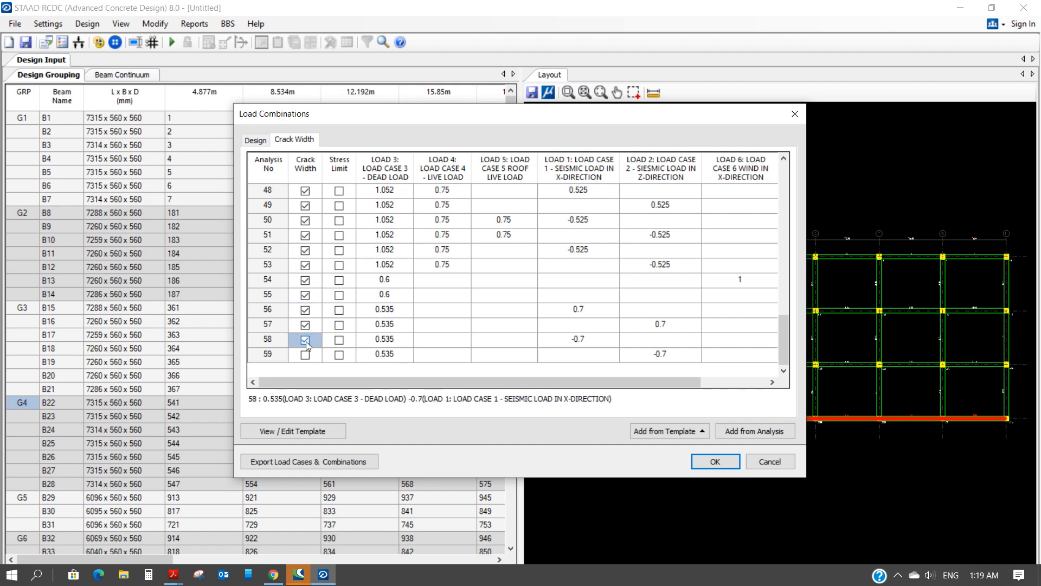
left_click(304, 354)
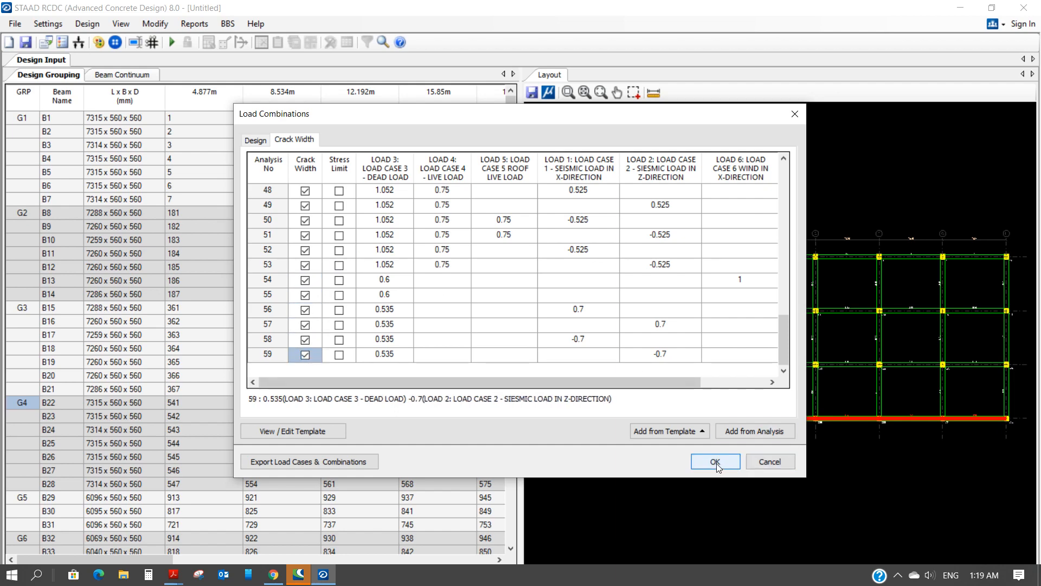
left_click(716, 462)
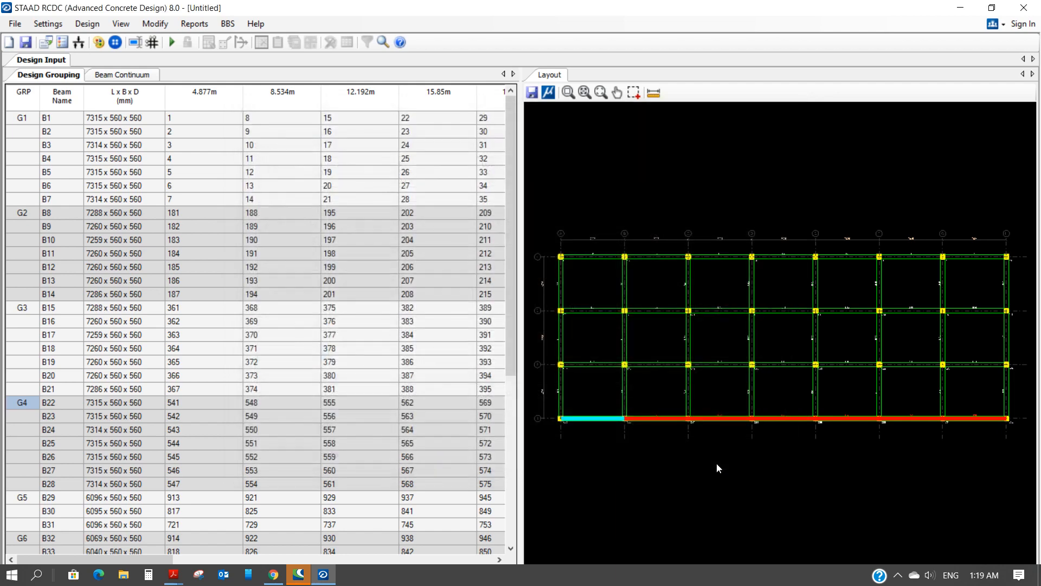
Run the Auto Design for the beams
left_click(44, 25)
left_click(44, 25)
left_click(86, 24)
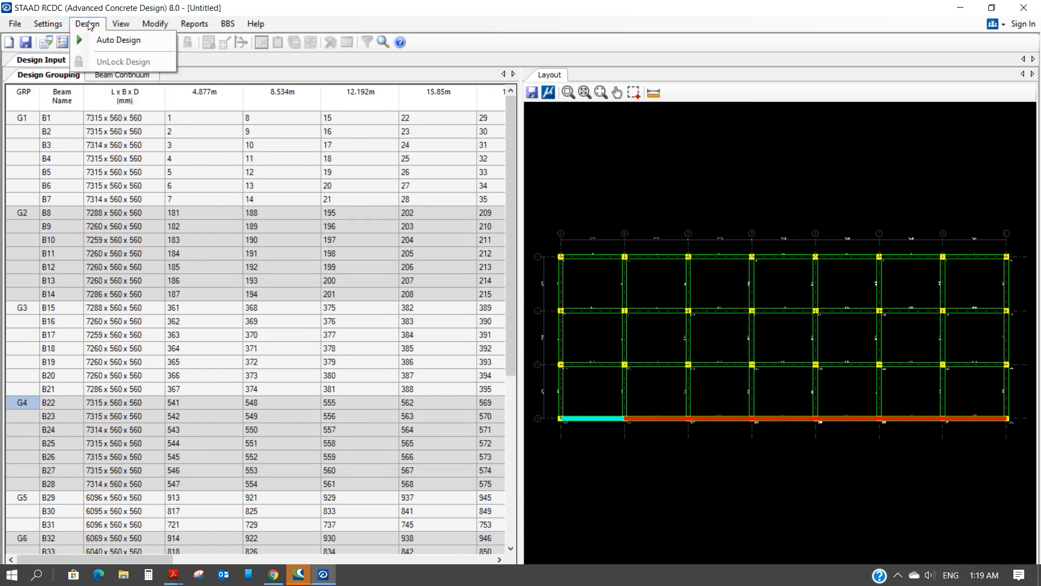
left_click(107, 42)
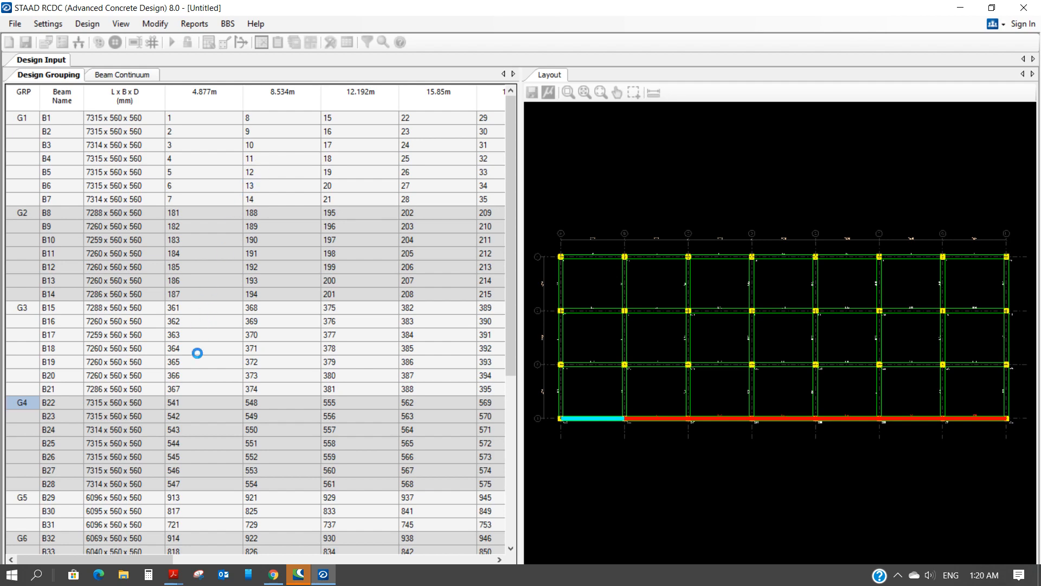
Switch to the Seismic and Wind Design of Concrete Buildings PDF in Acrobat Reader and go to page 117
left_click(175, 579)
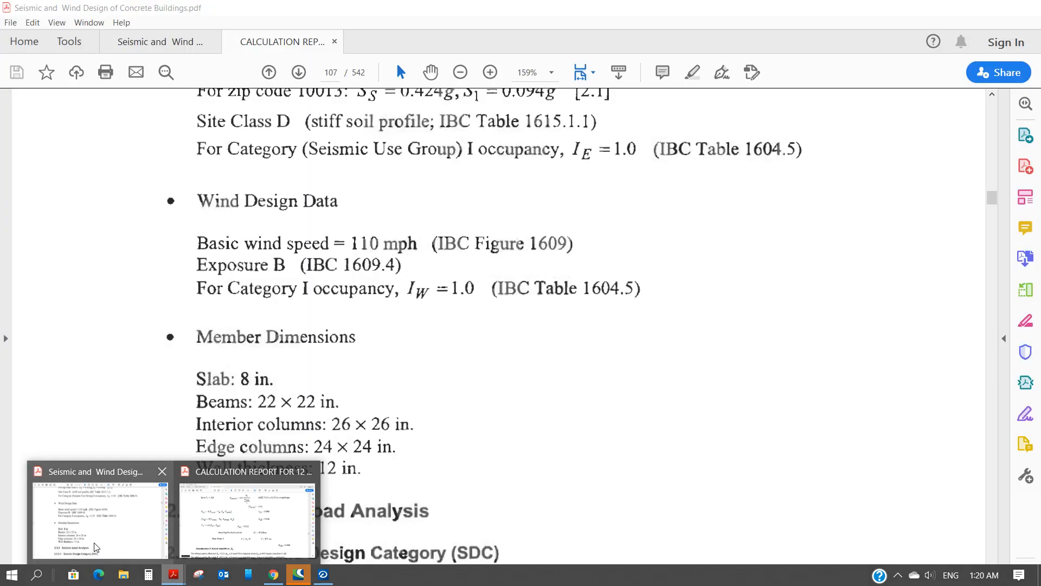
left_click(96, 548)
left_click(330, 69)
type("117")
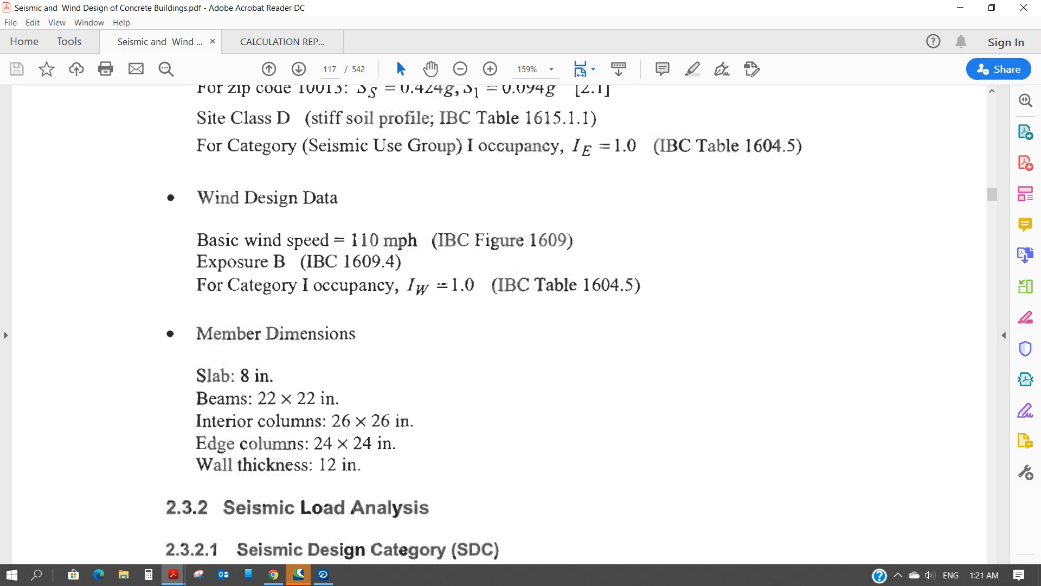
key("Return")
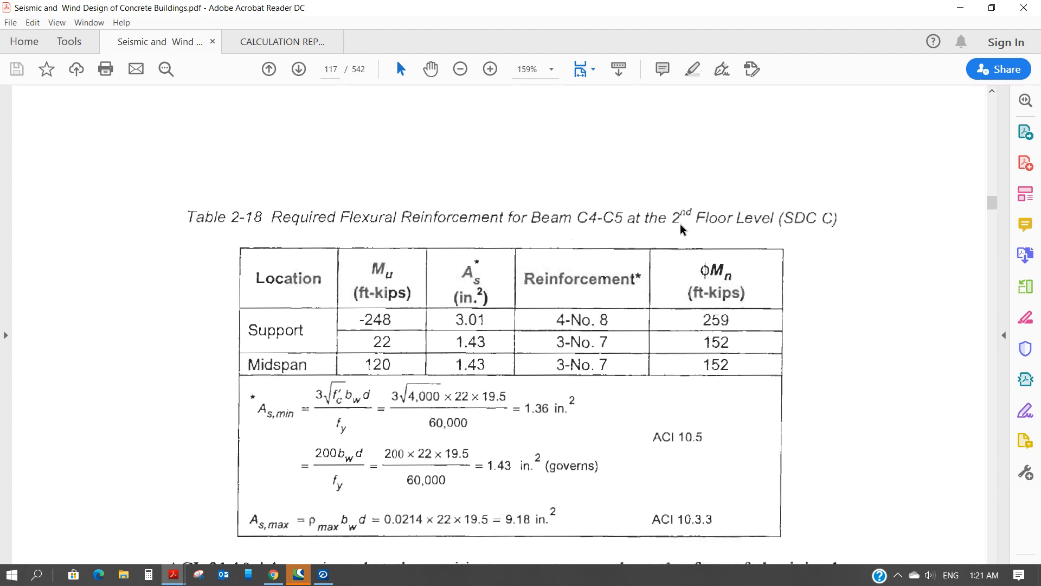
Read the flexural reinforcement, shear design and stirrup spacing of beam C4-C5 (SDC C) on pages 117 to 119
scroll(664, 239, "down", 2)
scroll(664, 240, "down", 10)
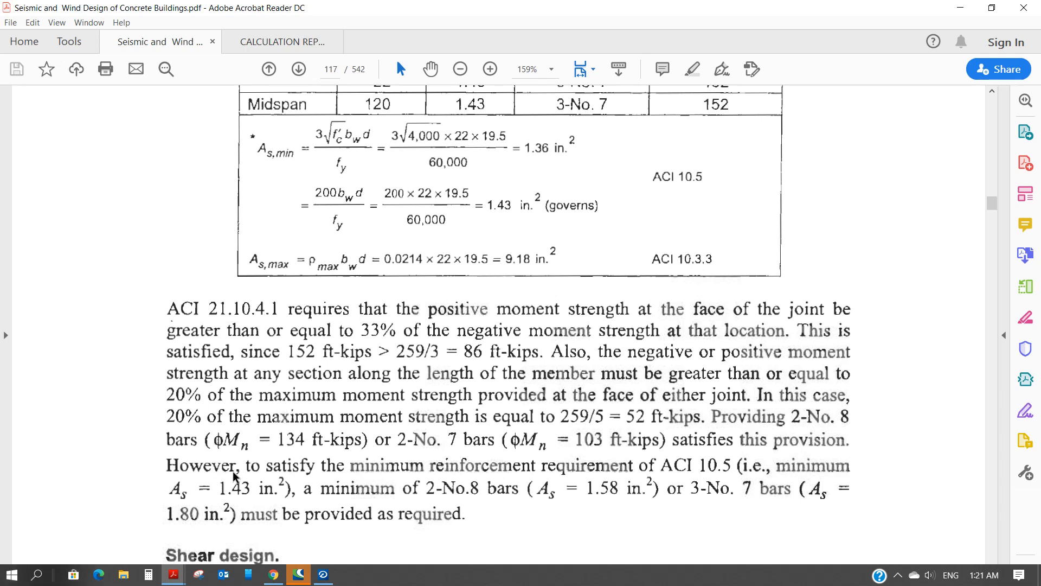
scroll(234, 476, "down", 1)
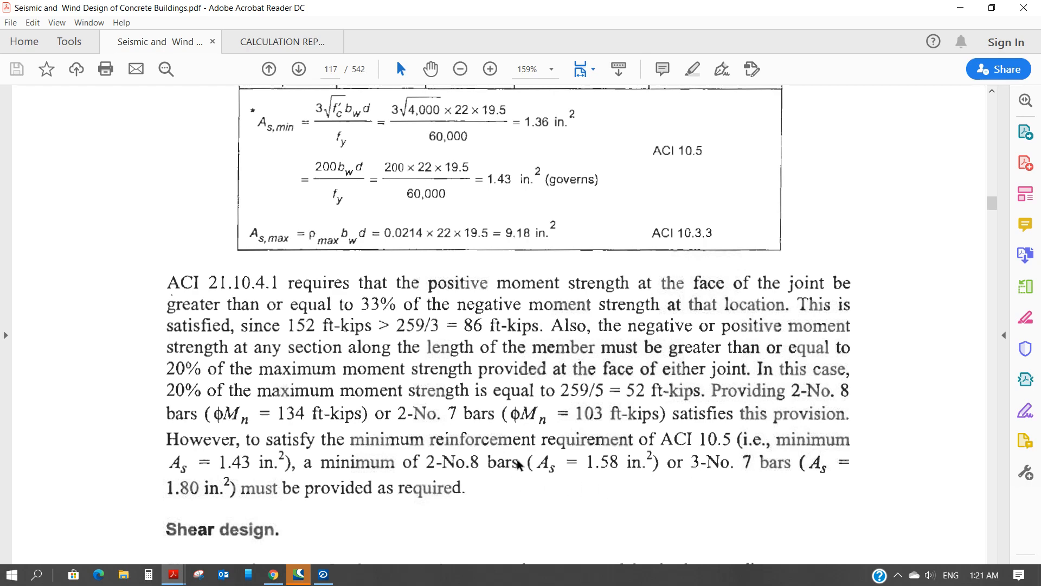
scroll(523, 450, "down", 1)
scroll(522, 450, "down", 4)
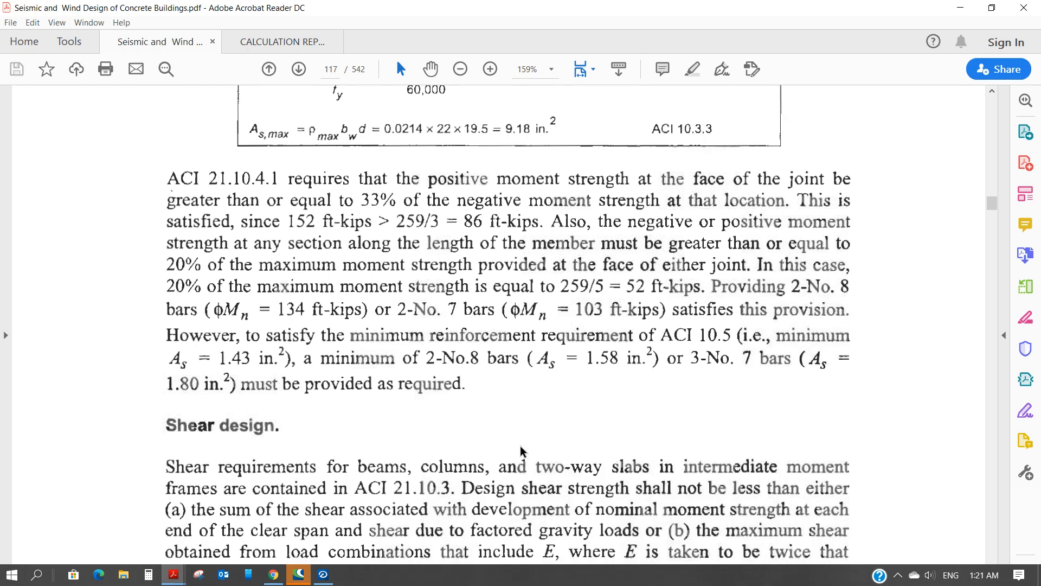
scroll(522, 448, "down", 4)
scroll(521, 445, "down", 14)
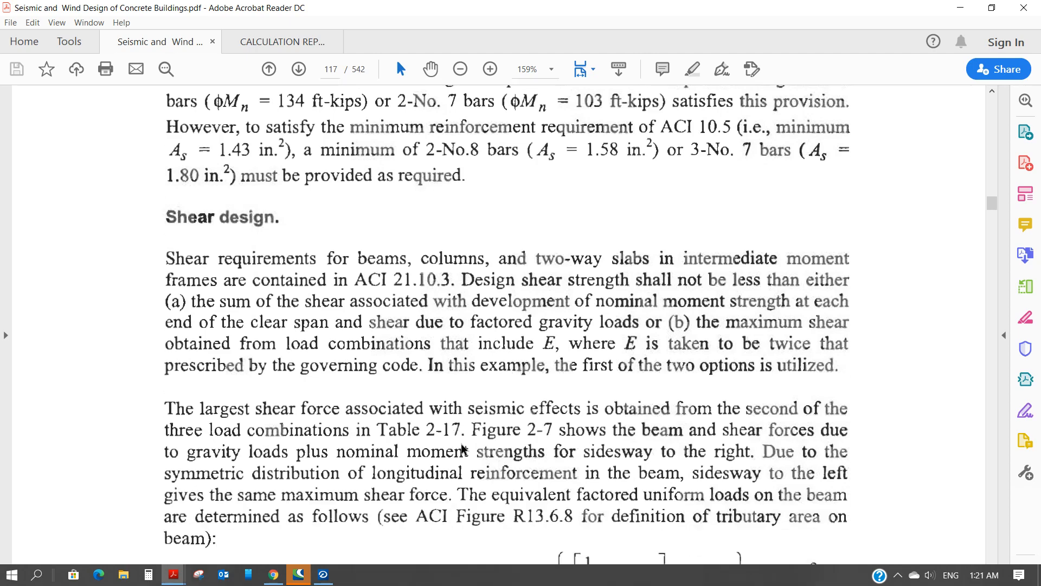
scroll(461, 447, "down", 20)
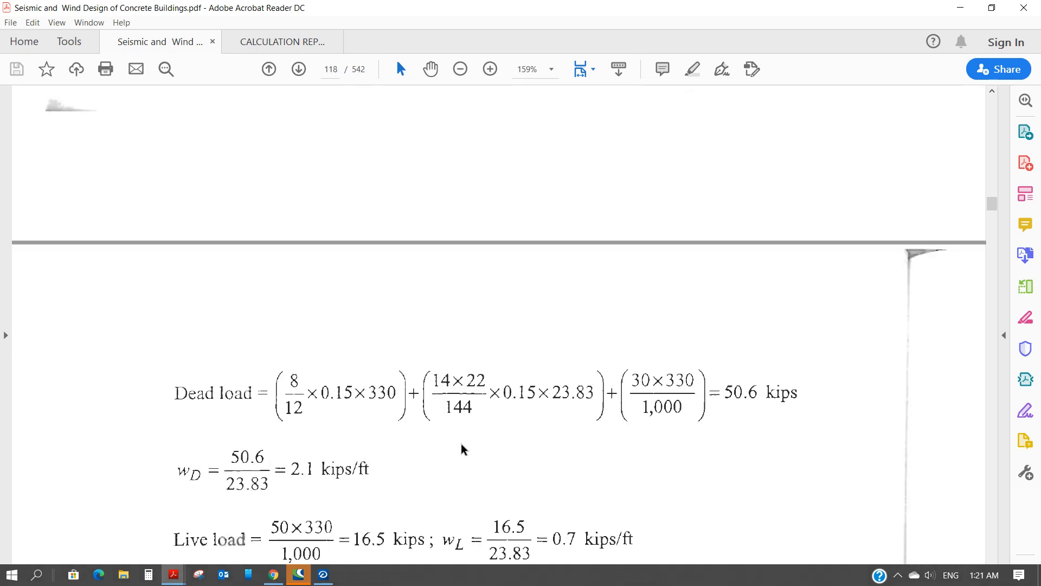
scroll(461, 444, "down", 16)
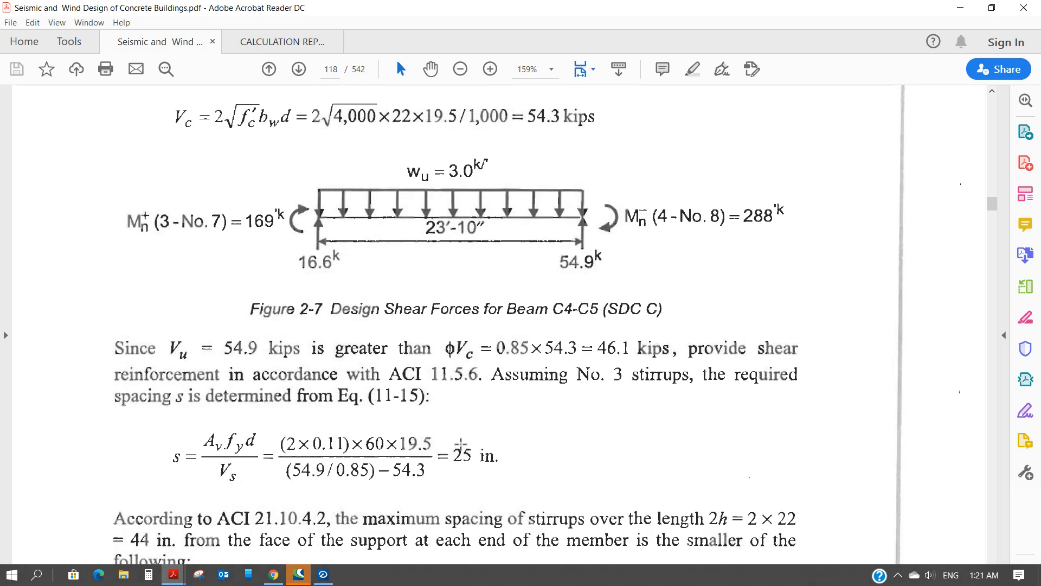
scroll(461, 447, "down", 20)
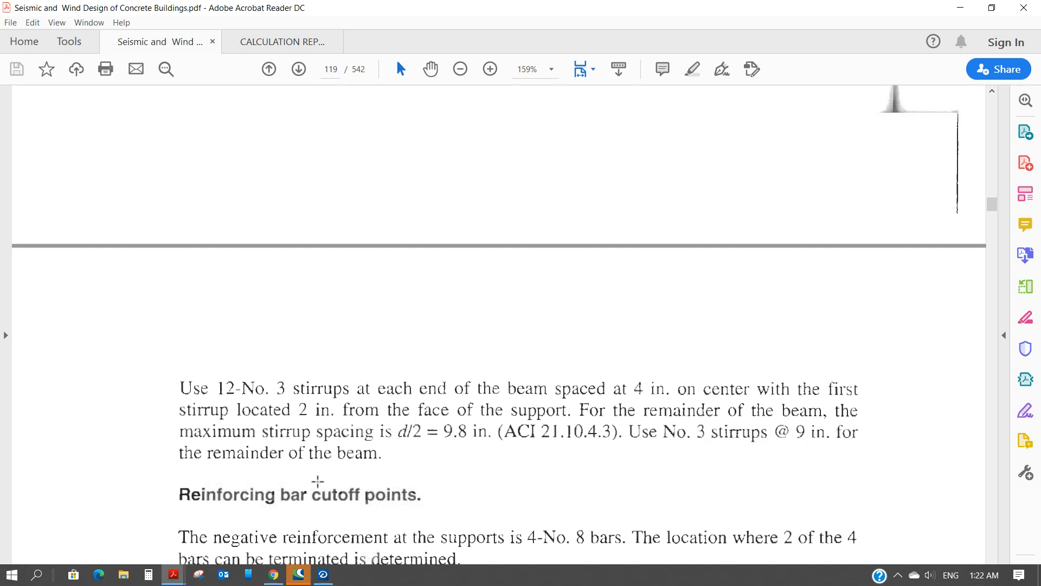
Switch to STAAD RCDC and review the reinforcement of the beam groups in the design output table
left_click(322, 575)
left_click(323, 576)
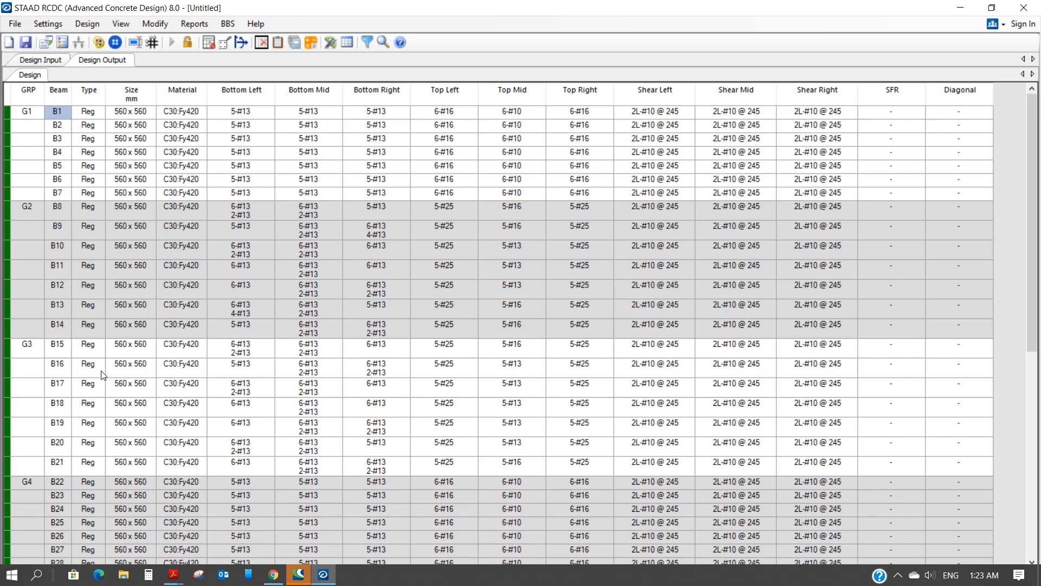
scroll(310, 171, "down", 3)
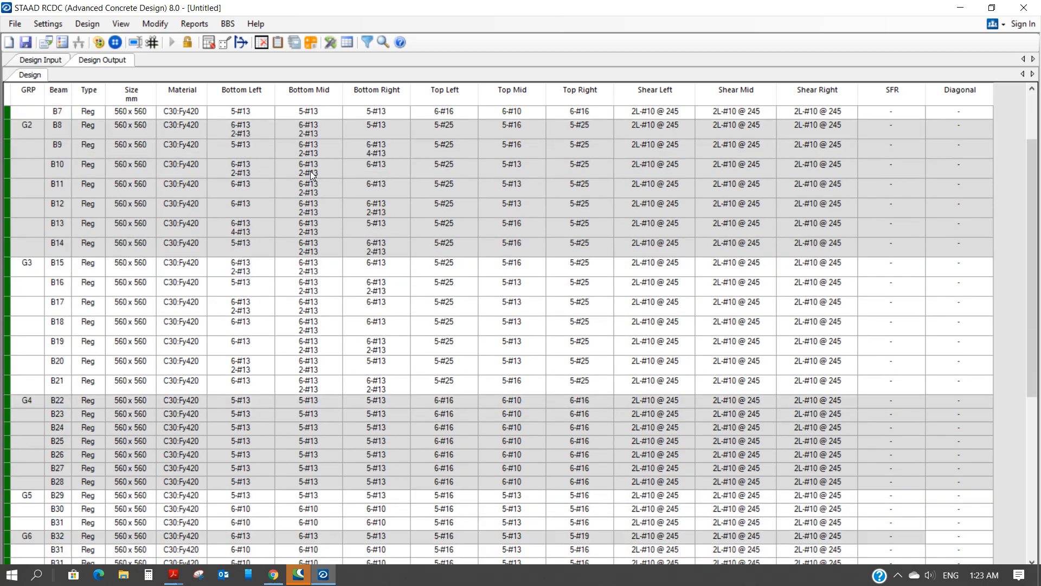
scroll(310, 171, "up", 3)
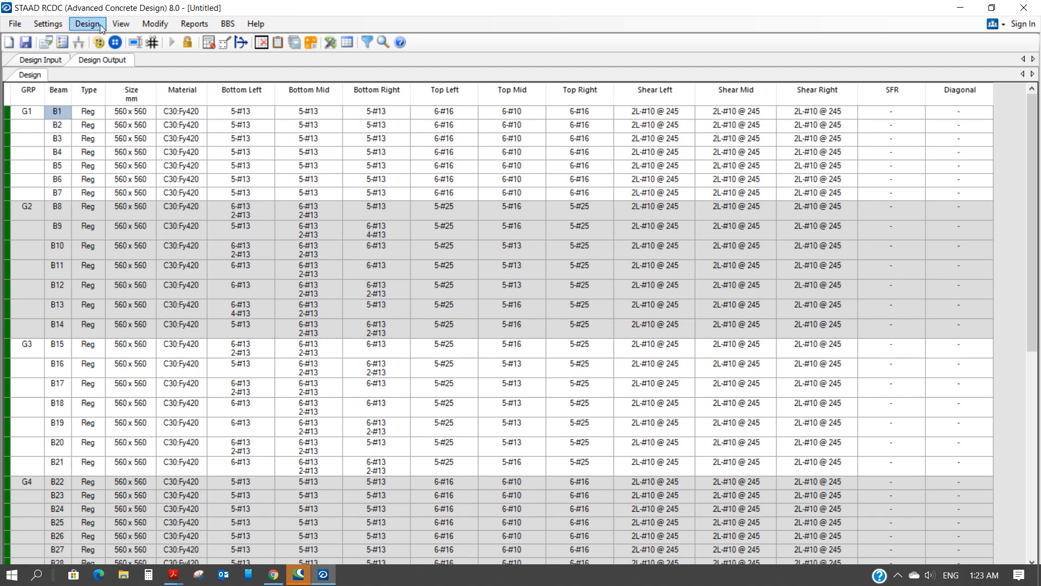
Open the Failure Diagnostics report for the beam design
left_click(125, 24)
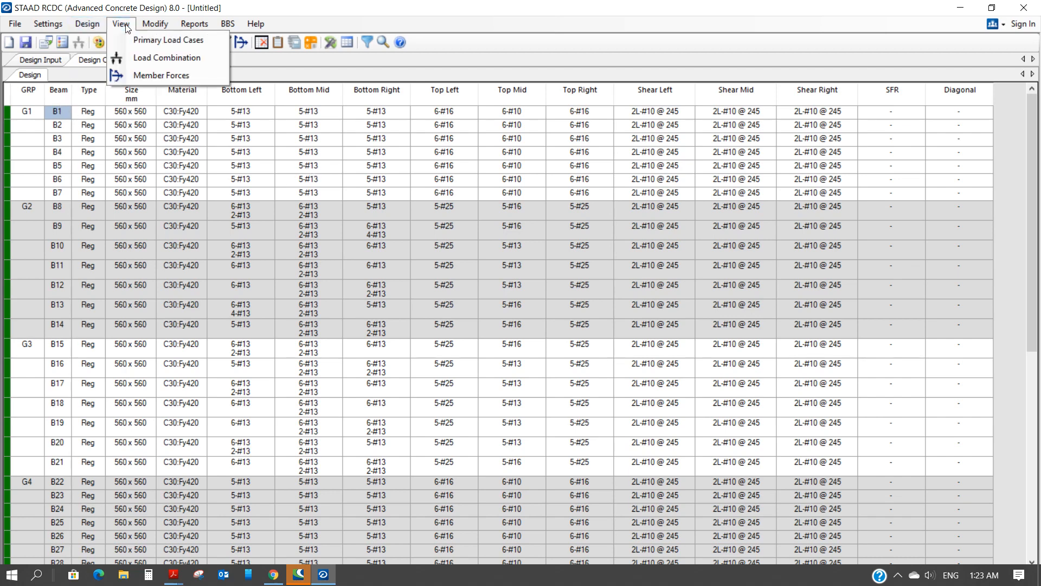
left_click(129, 70)
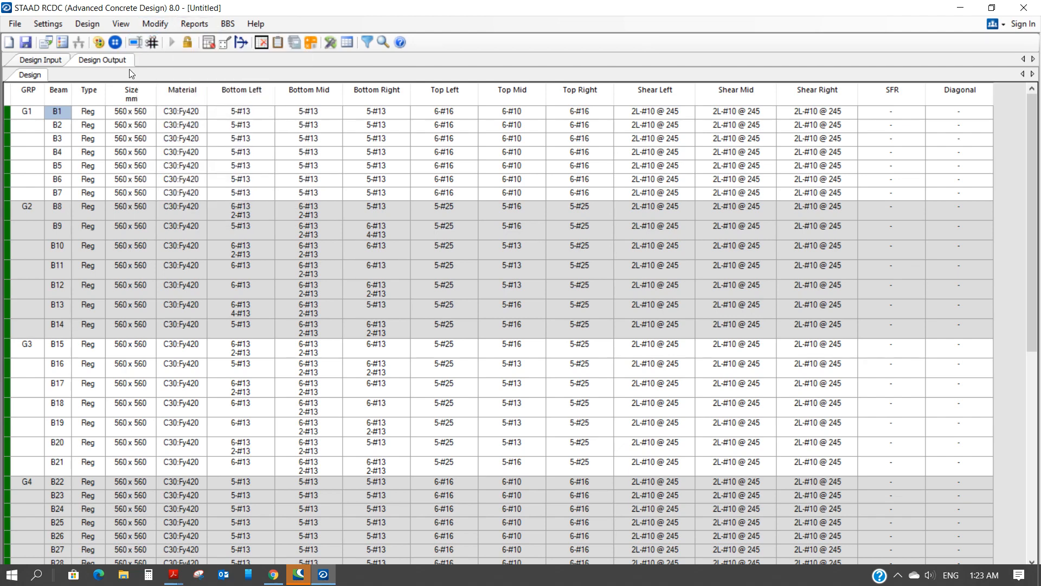
left_click(190, 26)
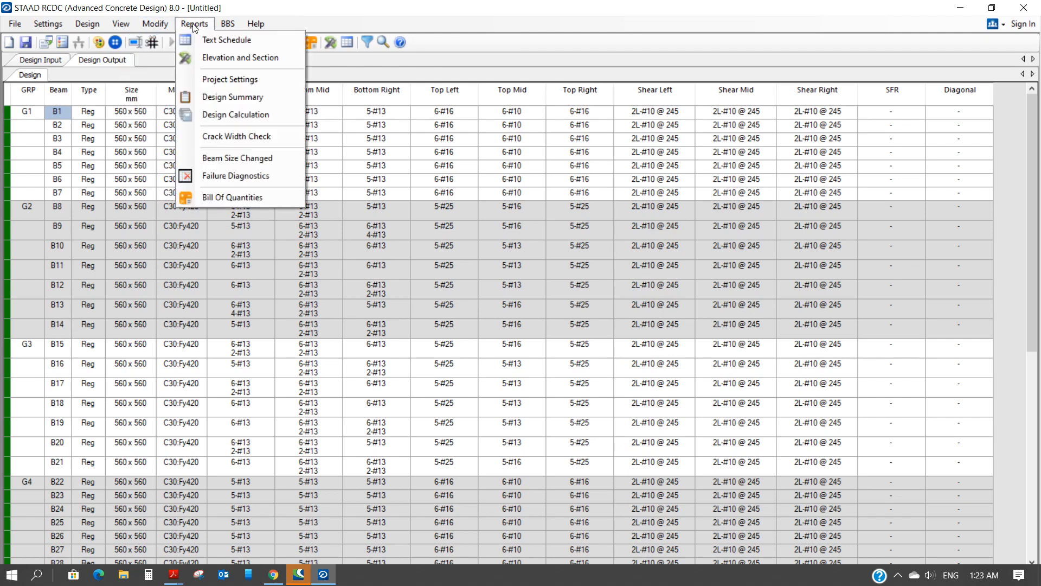
left_click(215, 180)
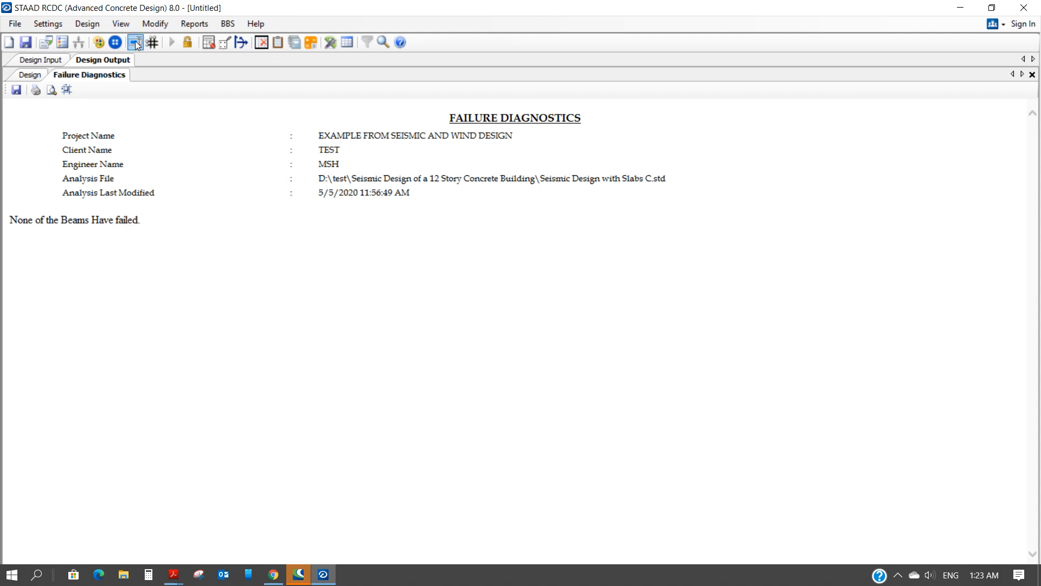
Generate the Type 1 text schedule for all beams ungrouped and examine its longitudinal reinforcement and shear stirrup columns
left_click(196, 24)
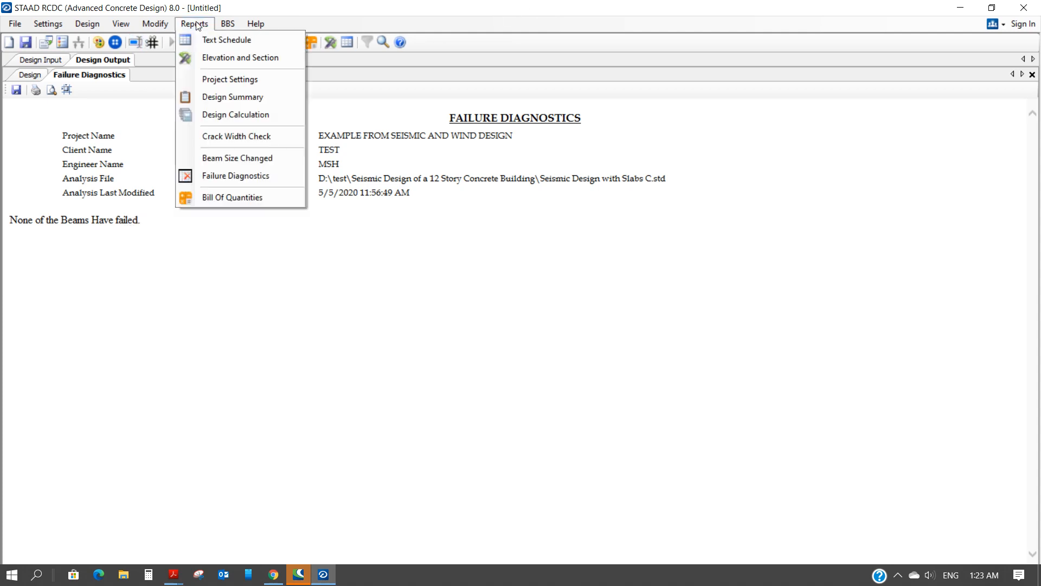
left_click(217, 41)
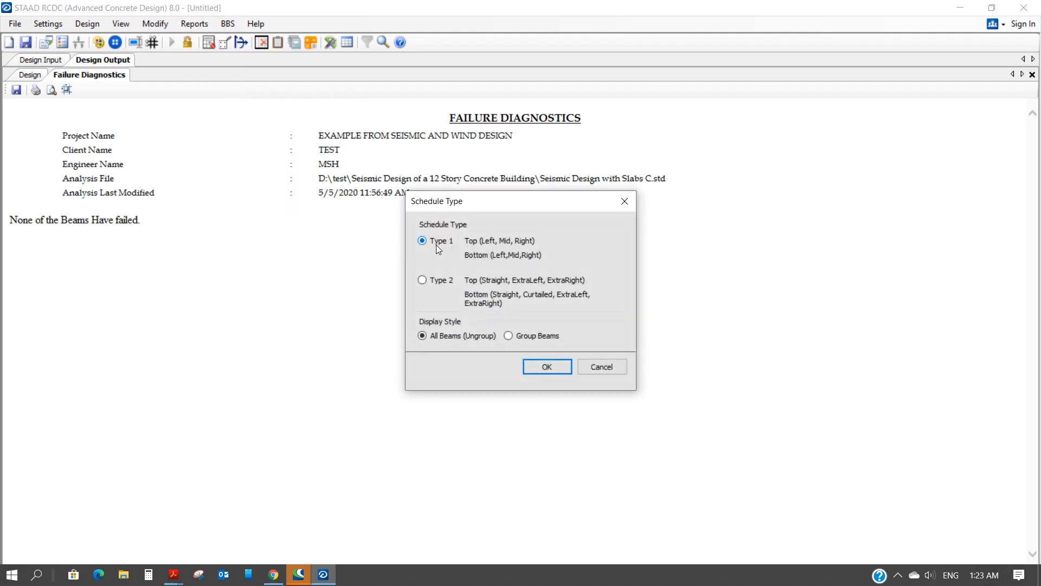
left_click(548, 367)
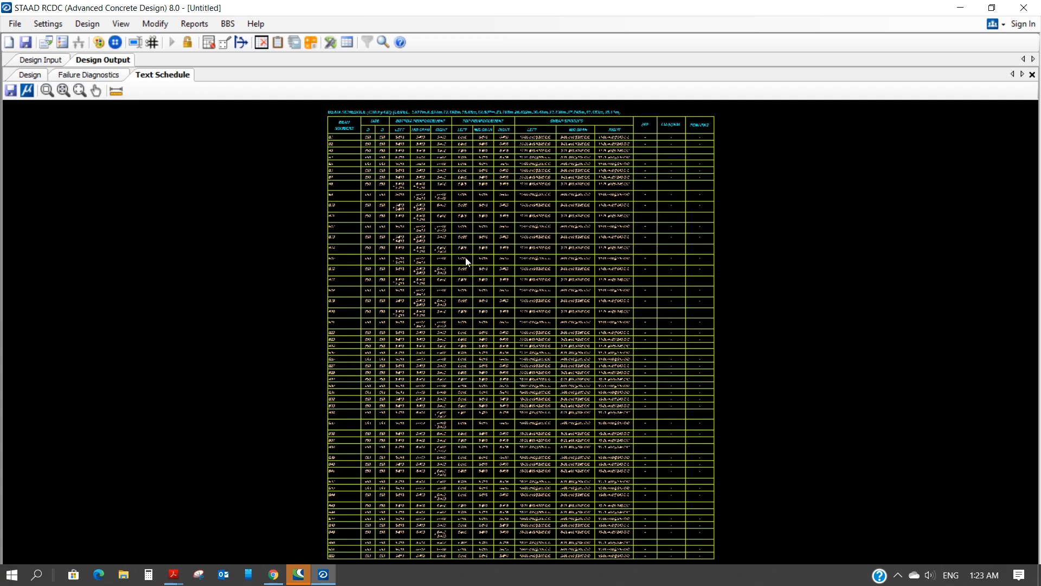
scroll(408, 169, "up", 1)
scroll(407, 168, "down", 1)
scroll(413, 111, "up", 3)
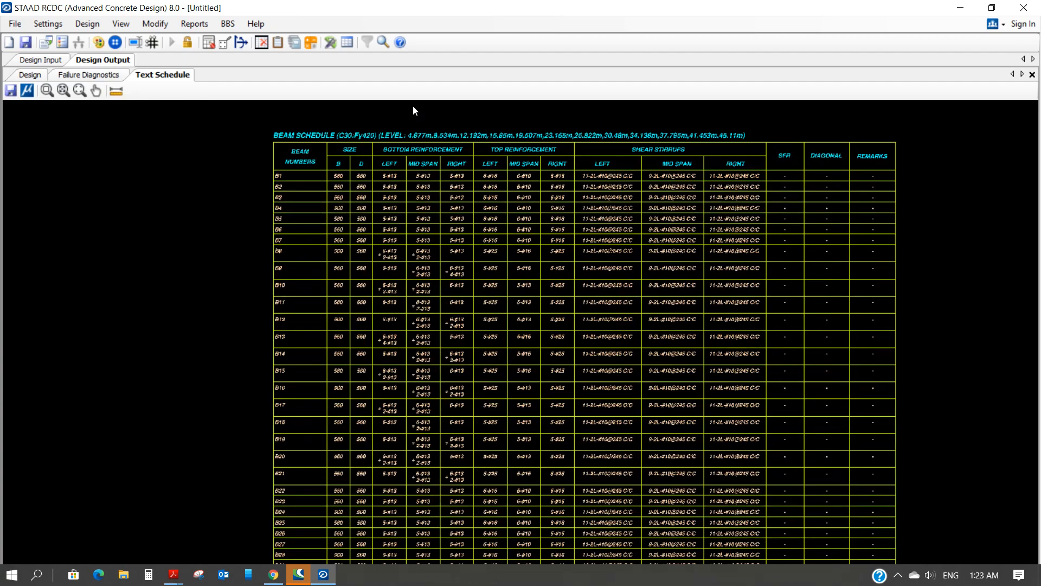
scroll(413, 111, "up", 3)
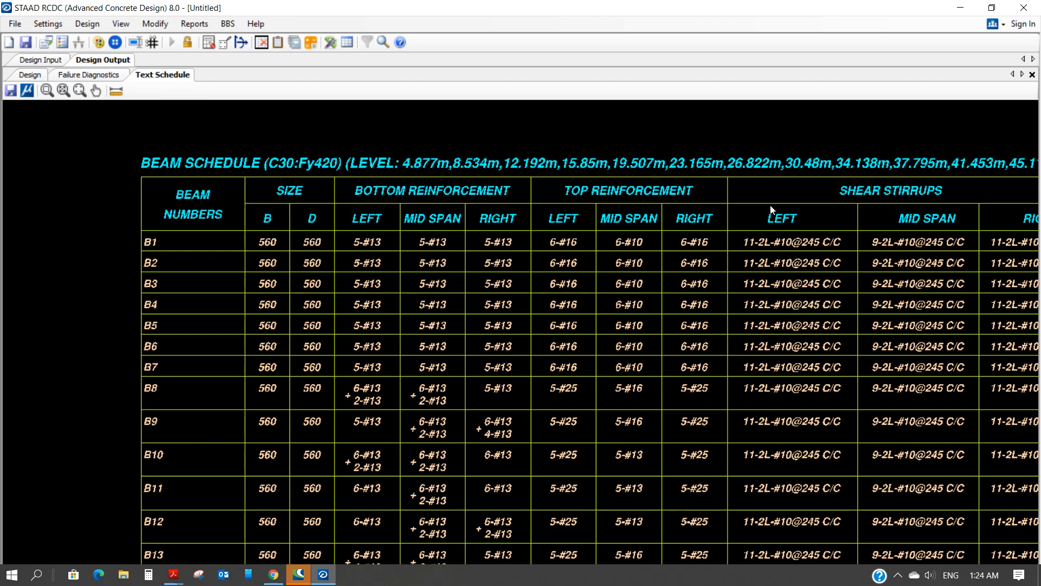
middle_click_drag(777, 214, 535, 221)
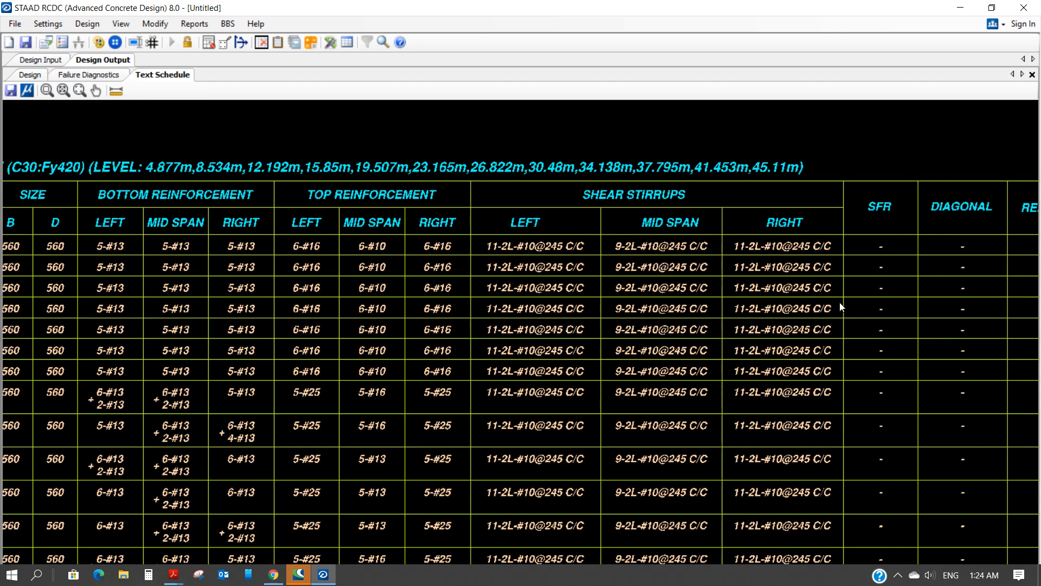
middle_click_drag(506, 301, 738, 293)
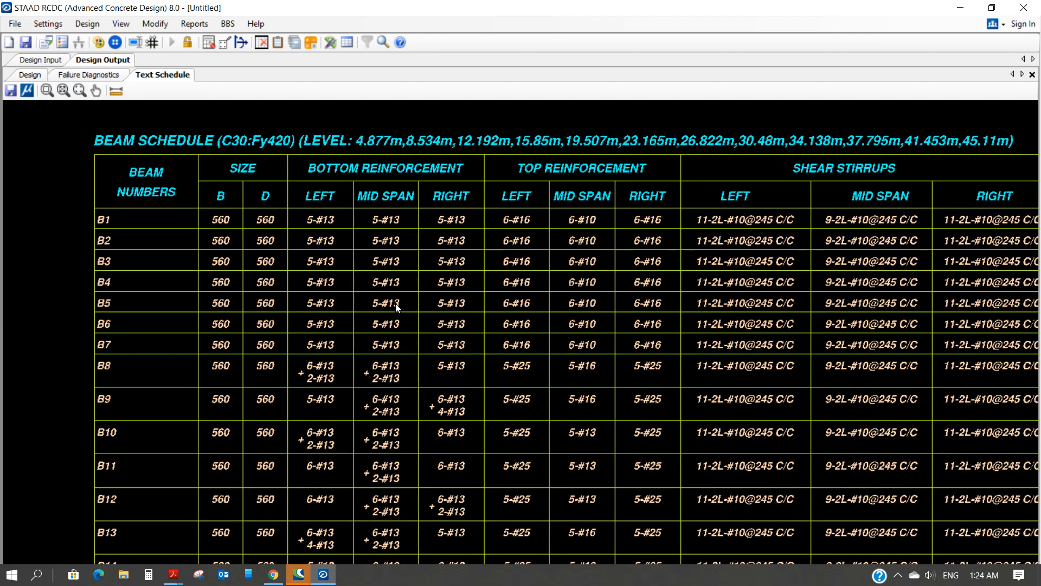
Generate the elevation and cross-section drawings for all beams
left_click(193, 24)
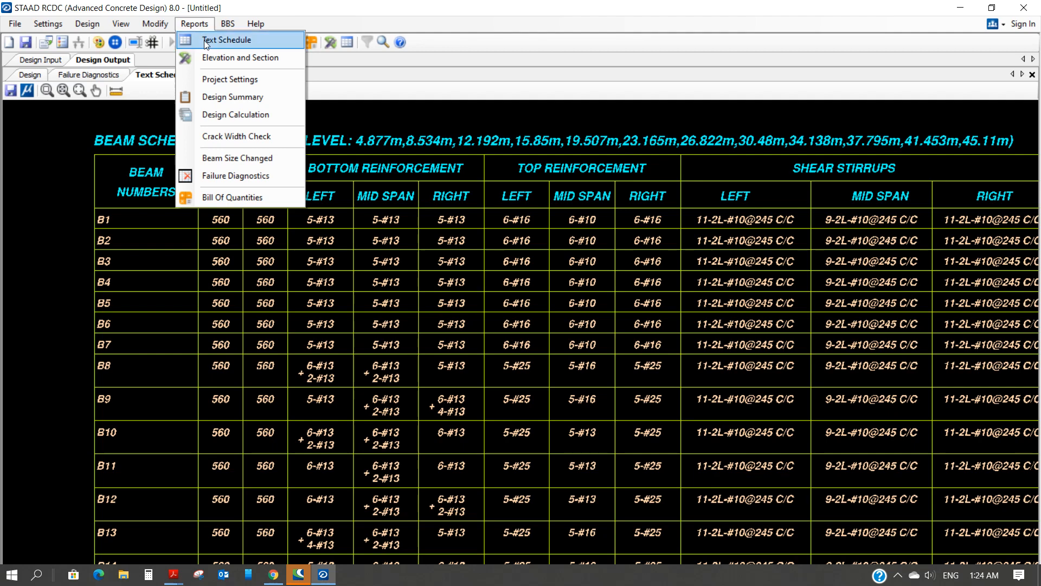
left_click(253, 57)
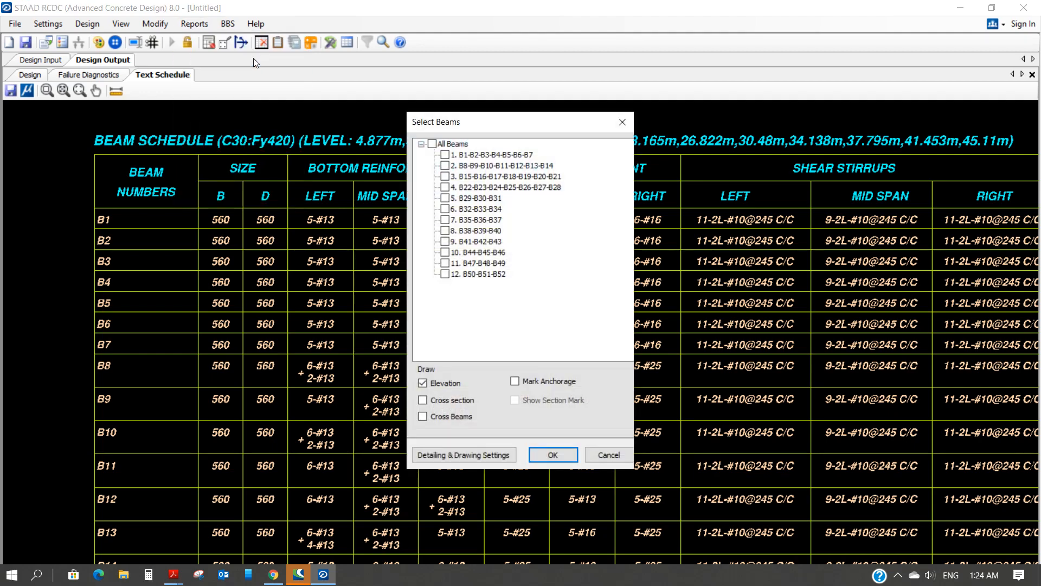
left_click(435, 144)
left_click(425, 404)
left_click(558, 456)
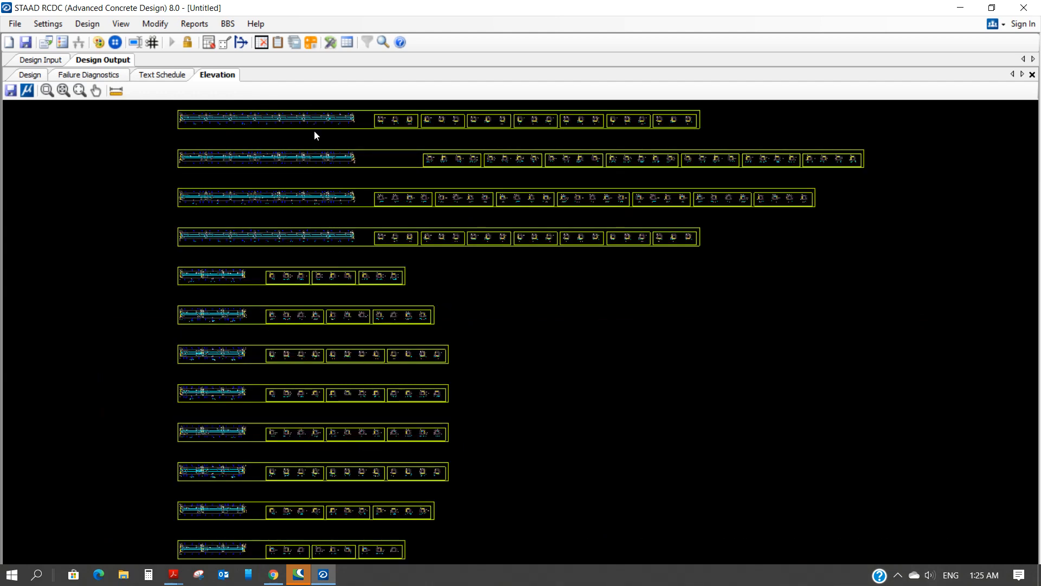
Examine the bars, stirrups and anchorage in the elevation of the first beam line, following it span by span from B1
scroll(352, 112, "up", 2)
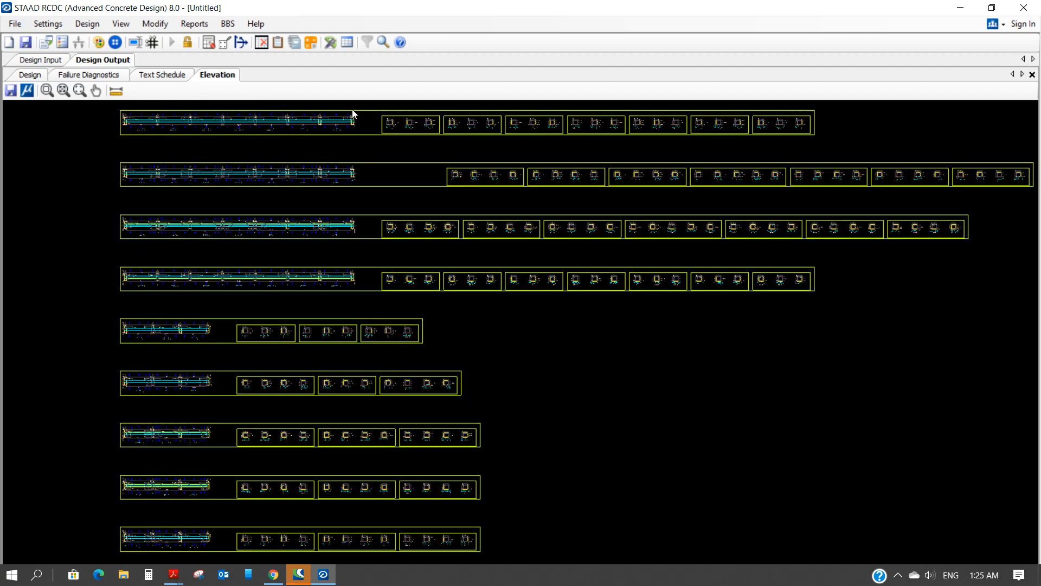
scroll(353, 109, "up", 5)
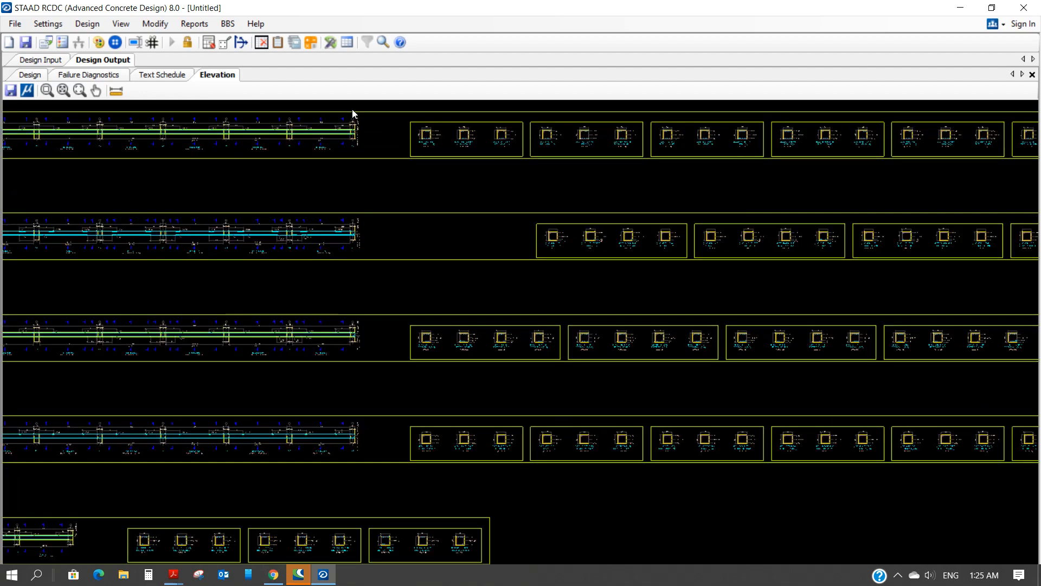
scroll(353, 109, "up", 1)
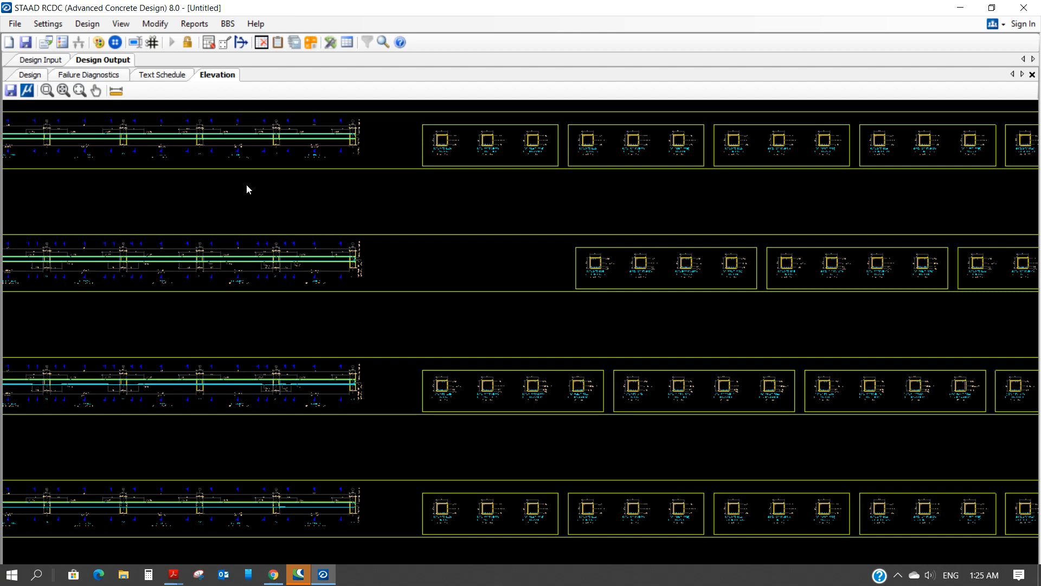
mouse_move(245, 187)
middle_mouse_down()
mouse_move(360, 248)
mouse_move(509, 279)
mouse_move(593, 278)
middle_mouse_up()
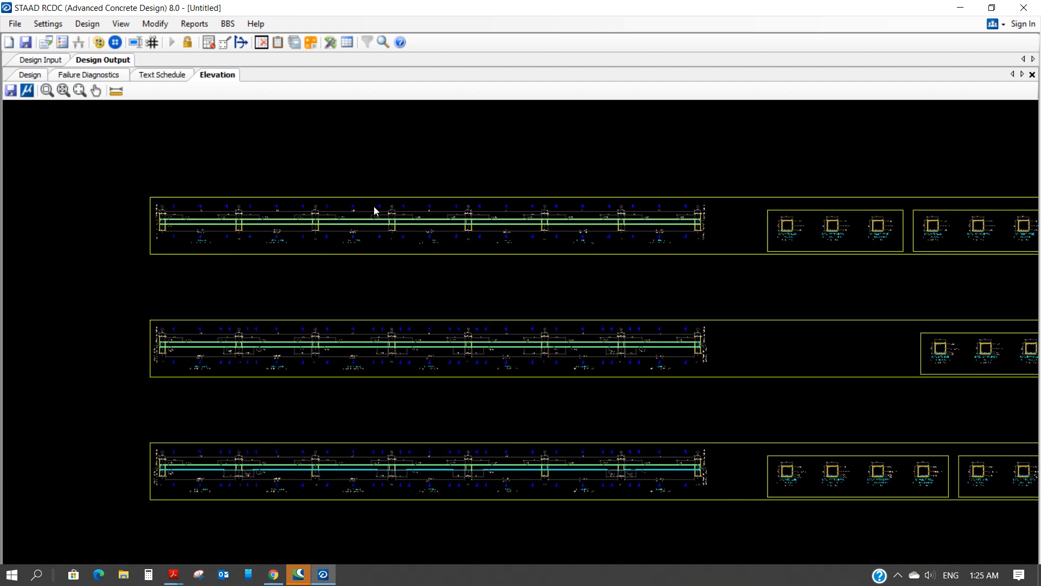
scroll(146, 212, "up", 3)
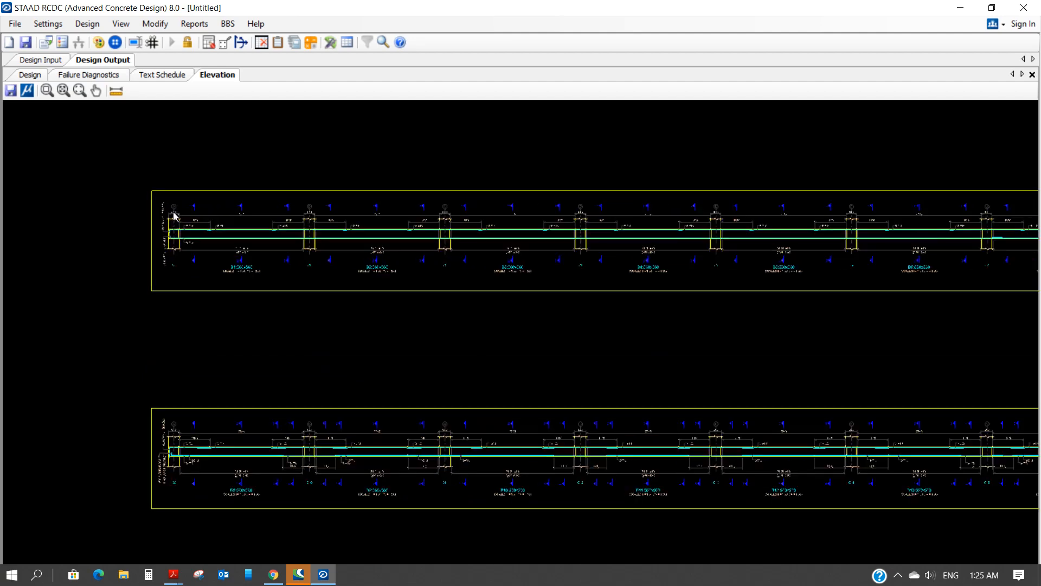
scroll(175, 216, "up", 5)
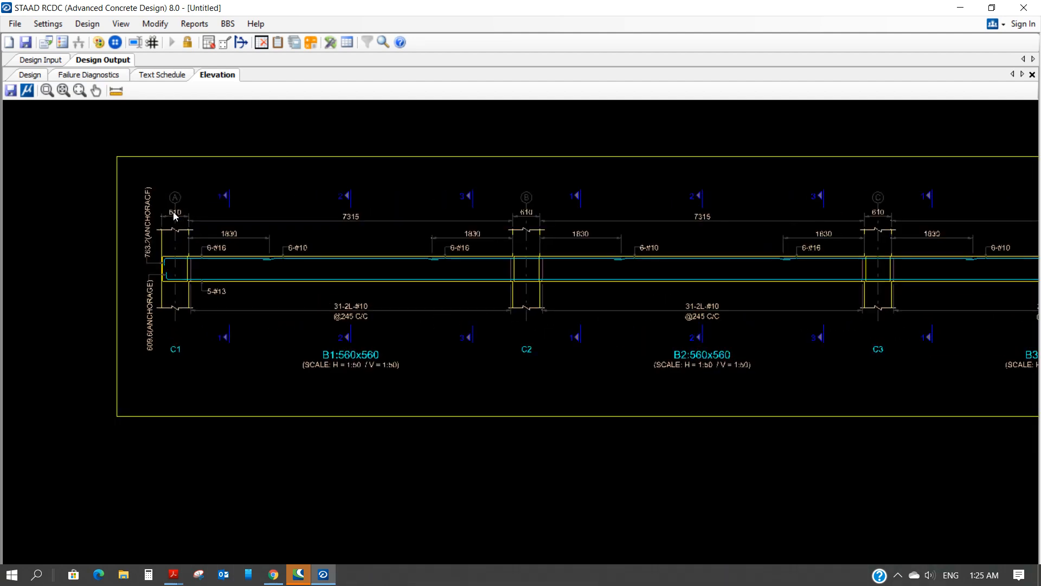
scroll(174, 215, "up", 1)
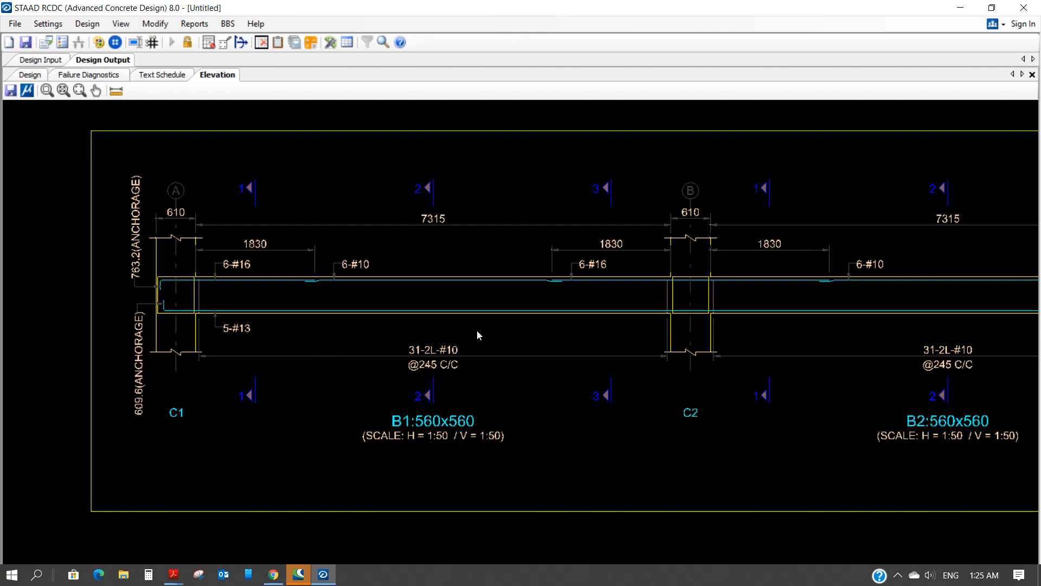
middle_click_drag(455, 320, 142, 289)
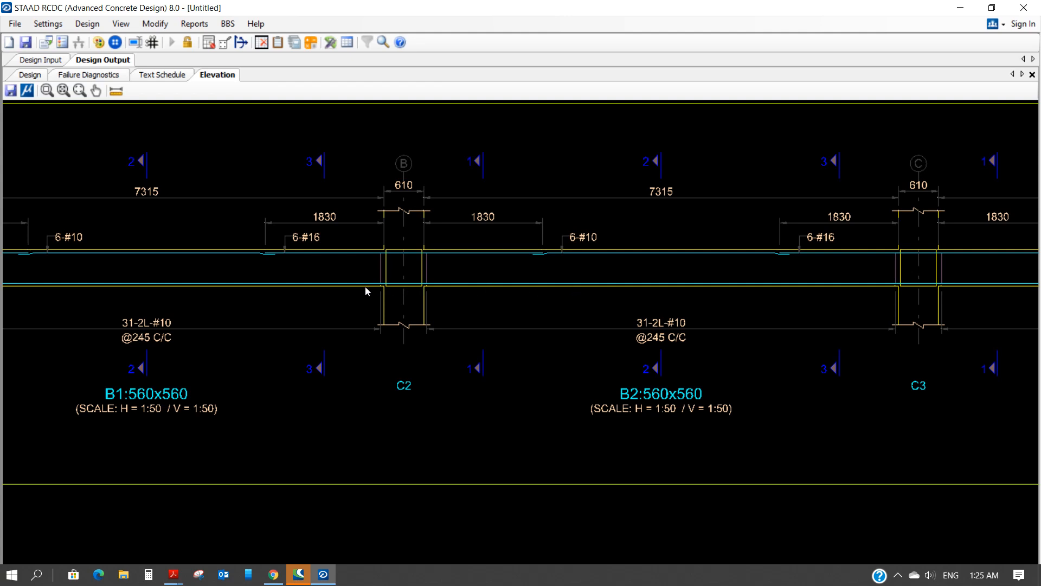
middle_click_drag(492, 307, 6, 309)
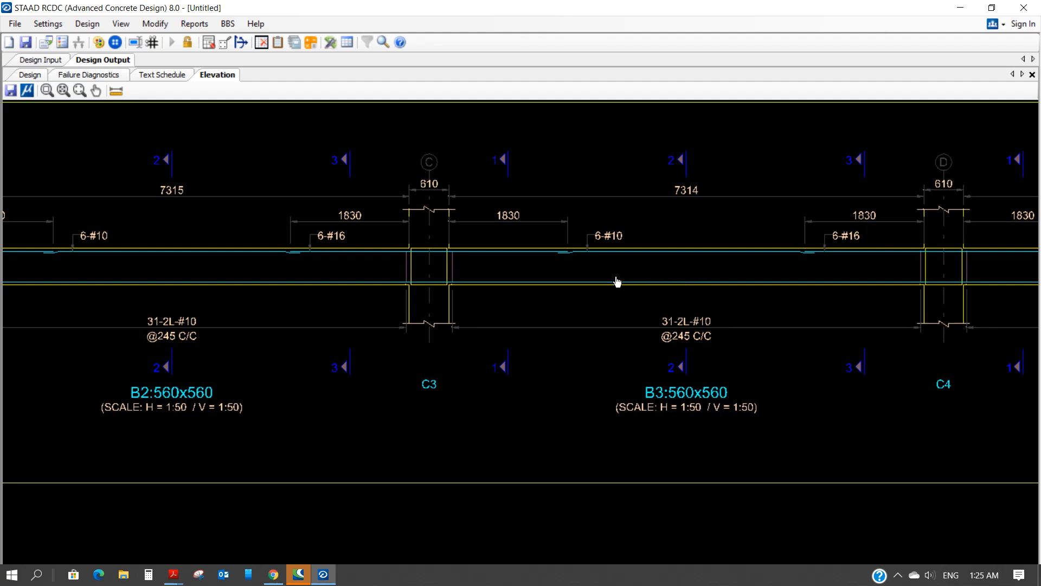
mouse_move(639, 261)
middle_mouse_down()
mouse_move(520, 288)
mouse_move(1, 287)
middle_mouse_up()
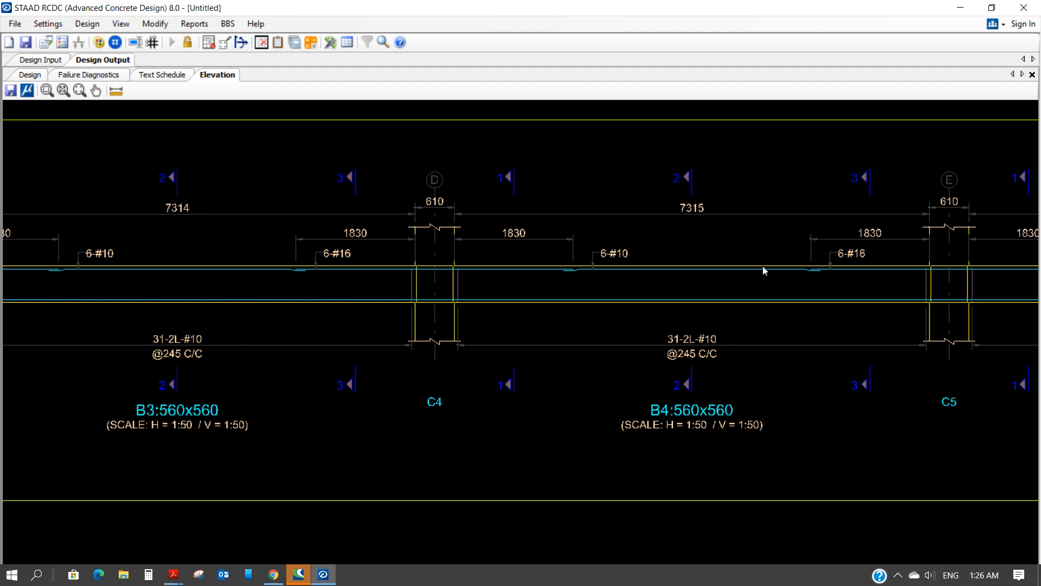
middle_click_drag(819, 288, 37, 281)
scroll(37, 281, "down", 6)
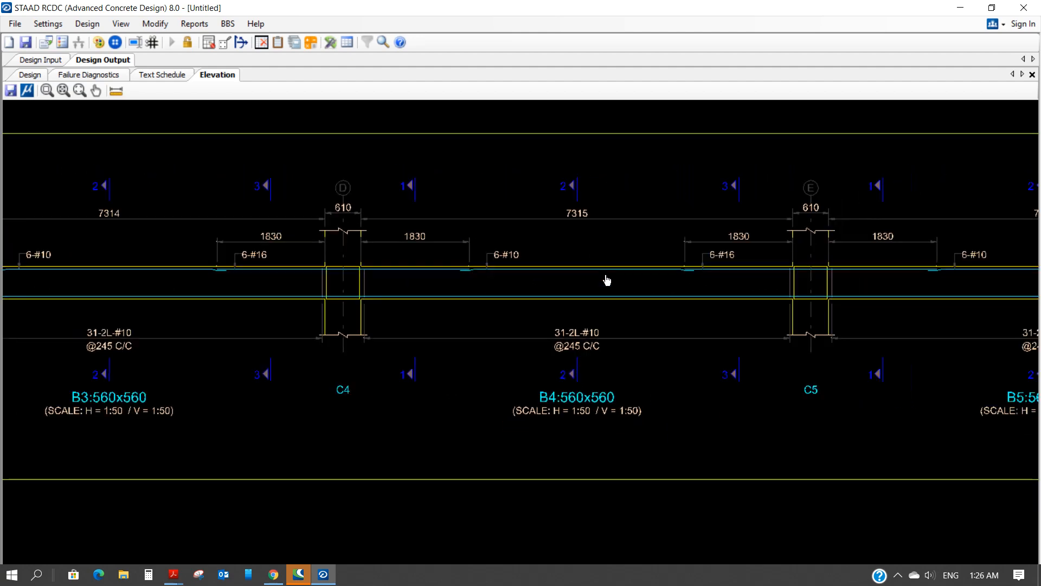
Examine the top bars, bottom bars and stirrups in the cross-section drawings of beam B1, beside the first beam line's elevation
scroll(650, 283, "down", 8)
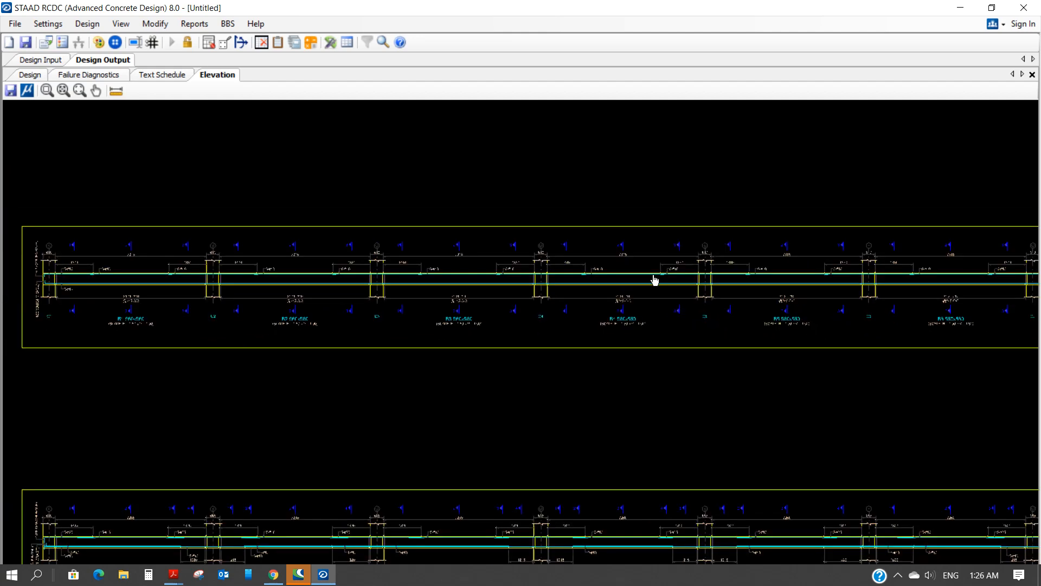
scroll(655, 280, "down", 6)
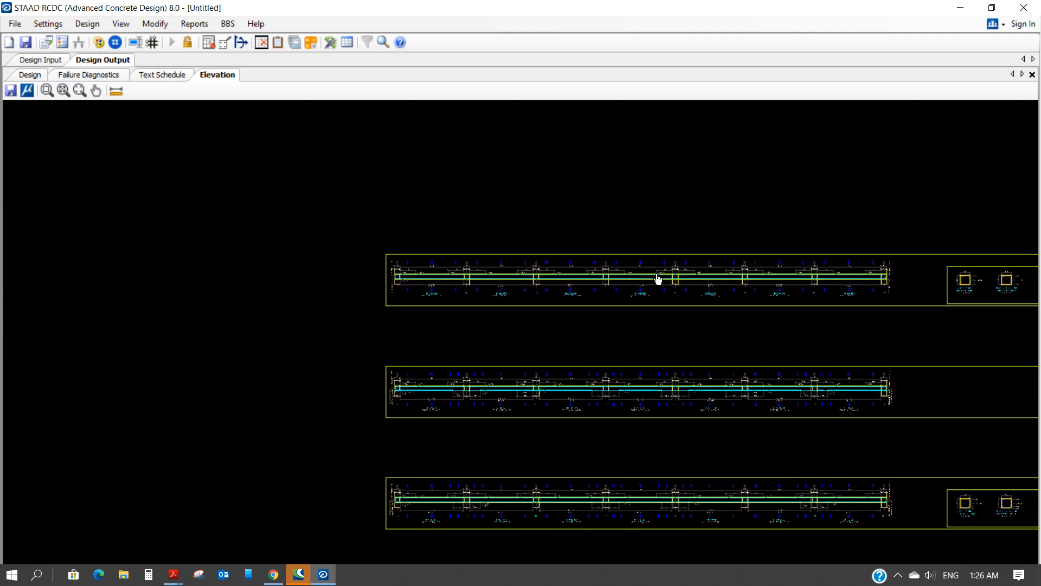
mouse_move(1001, 282)
middle_mouse_down()
mouse_move(658, 267)
mouse_move(420, 202)
mouse_move(260, 204)
middle_mouse_up()
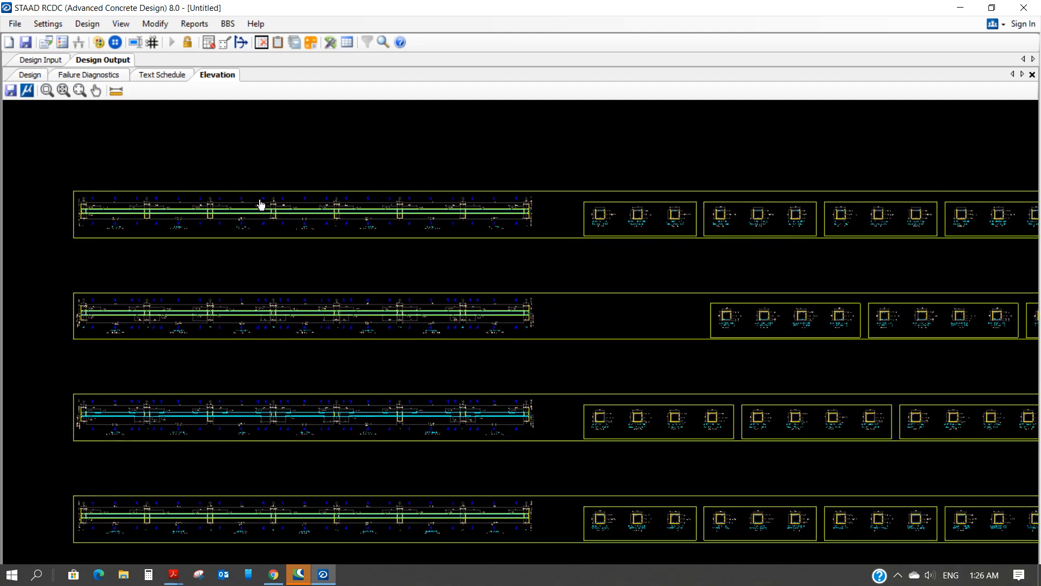
scroll(619, 216, "up", 1)
scroll(621, 216, "up", 3)
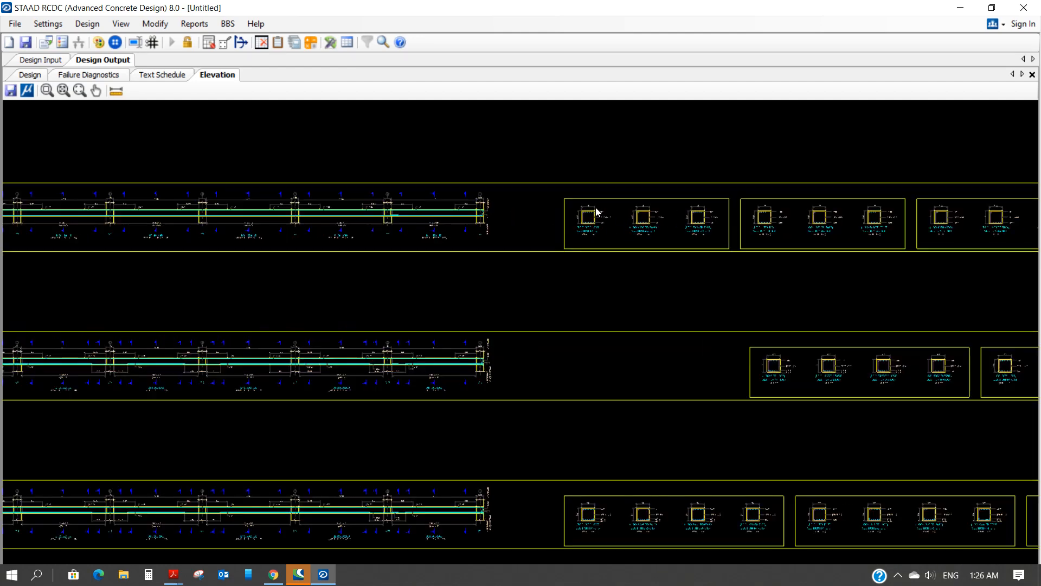
scroll(610, 222, "up", 3)
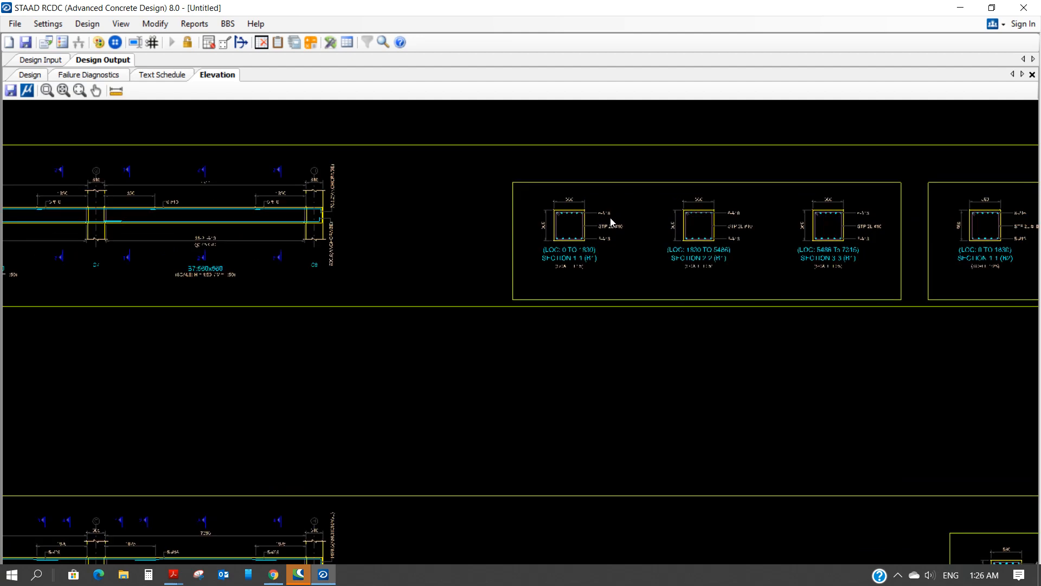
scroll(610, 217, "up", 2)
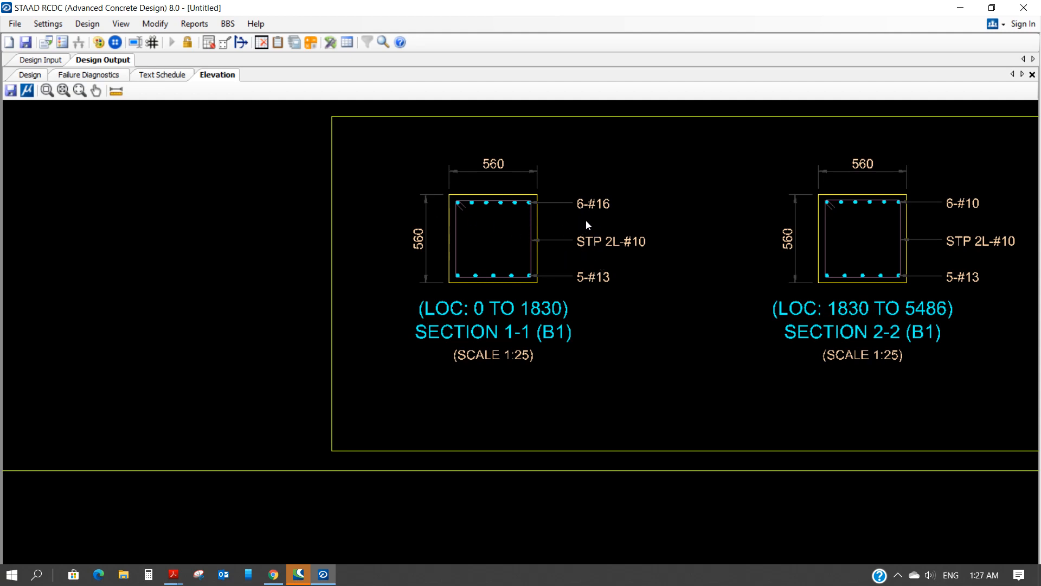
scroll(581, 269, "down", 1)
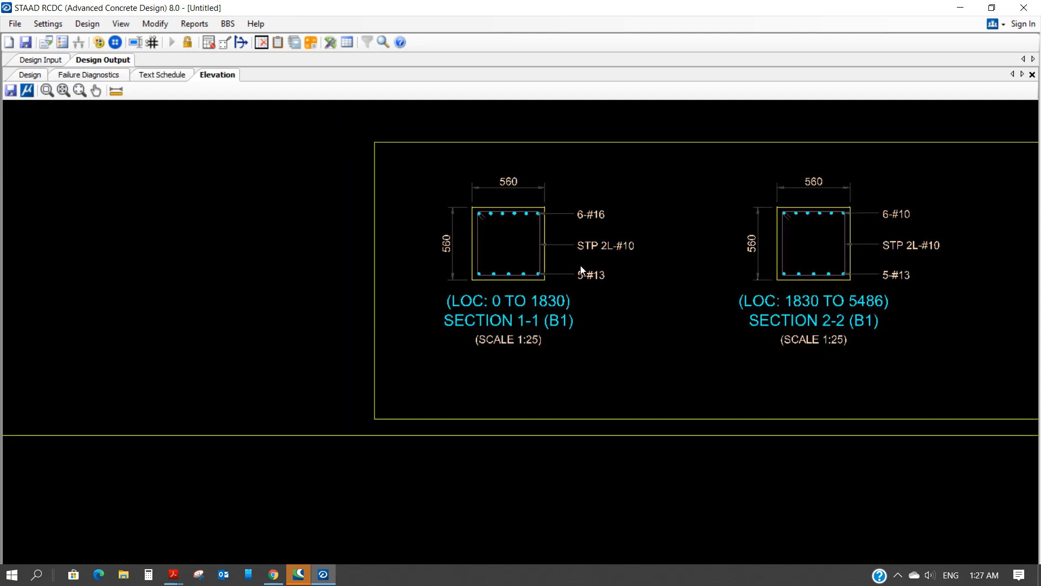
scroll(581, 269, "down", 4)
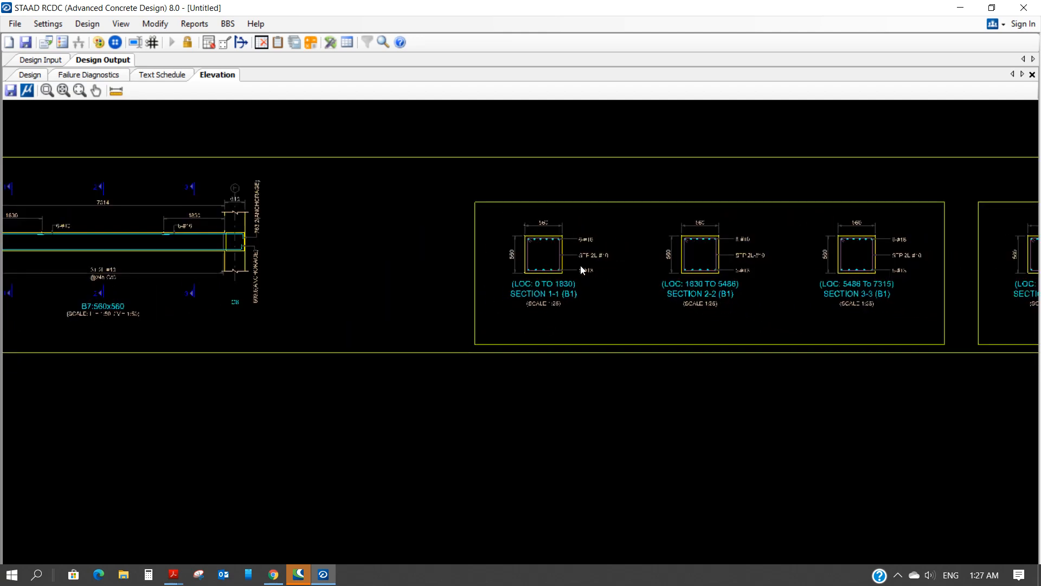
scroll(581, 265, "up", 4)
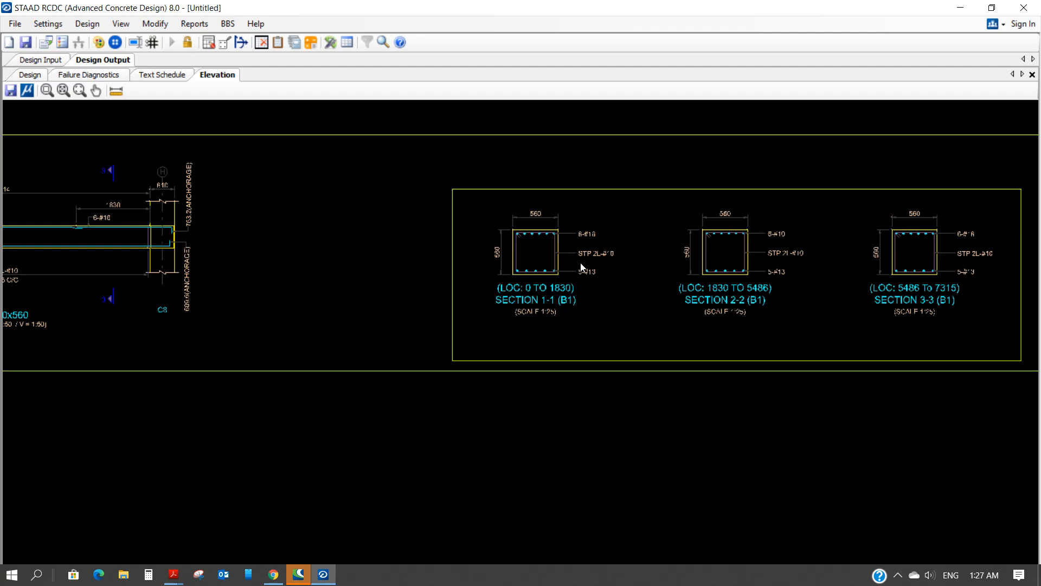
scroll(581, 262, "up", 4)
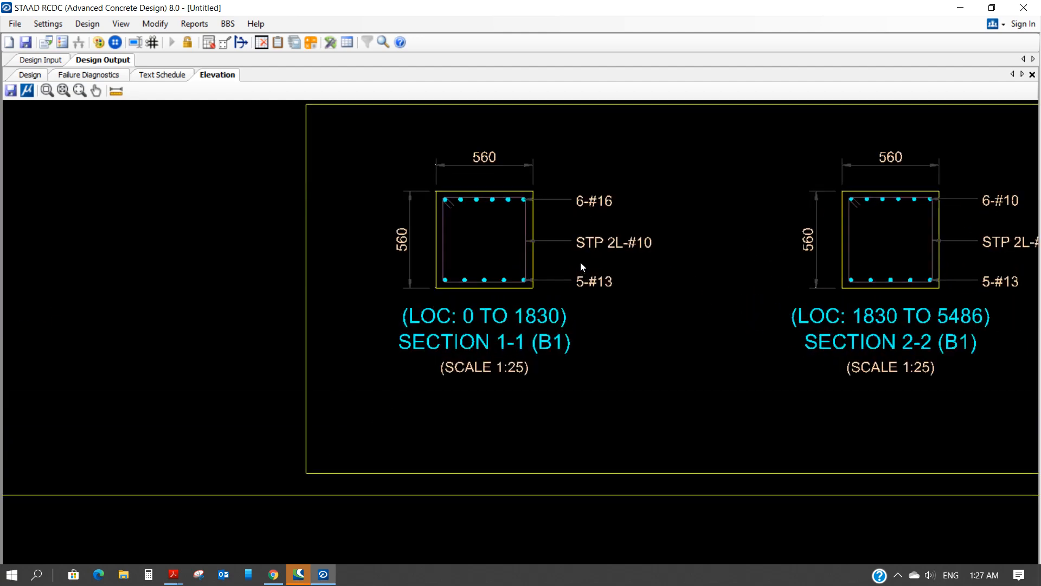
scroll(580, 262, "down", 5)
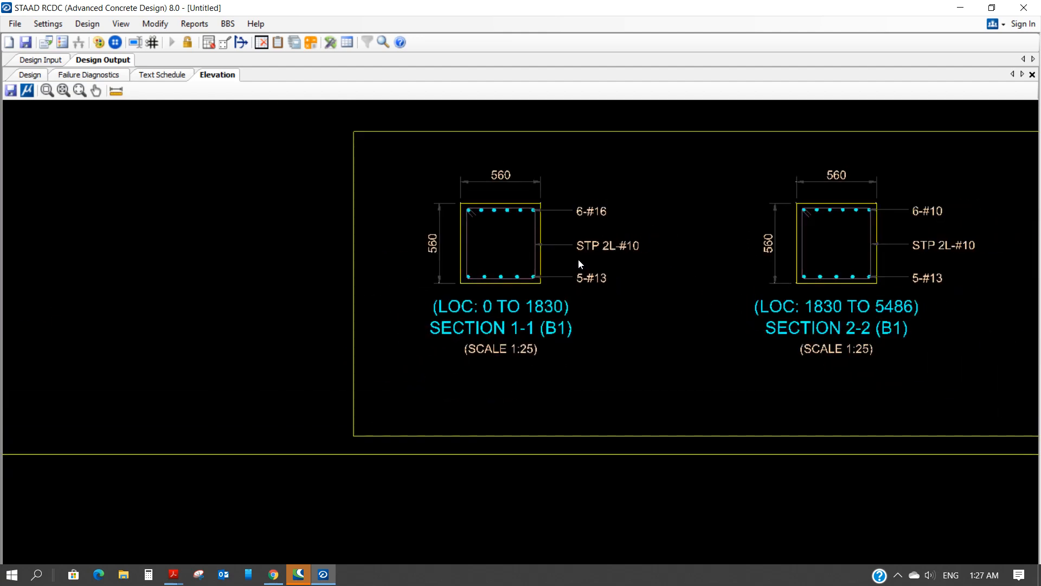
scroll(577, 264, "down", 5)
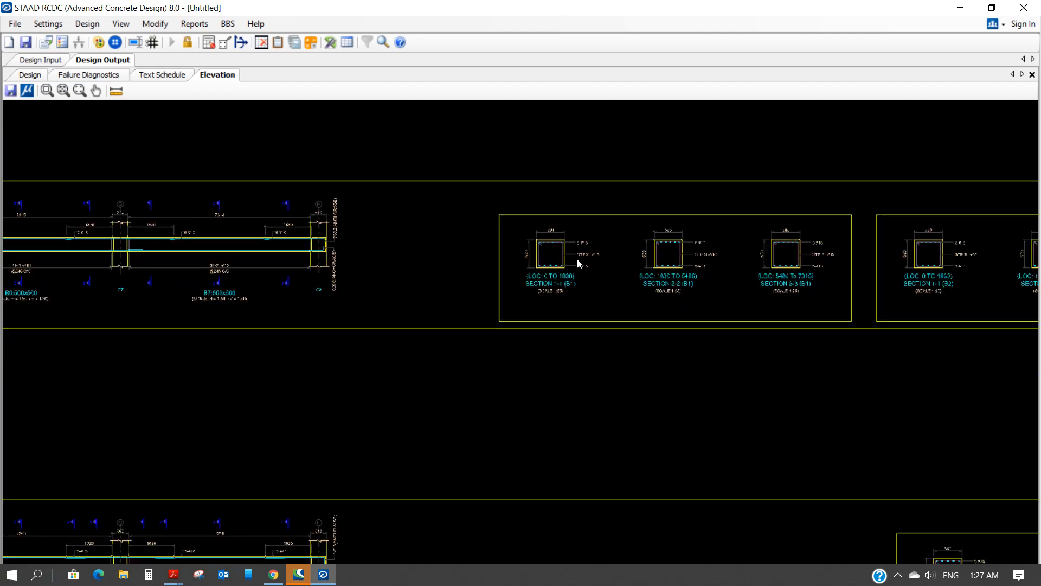
scroll(577, 263, "down", 5)
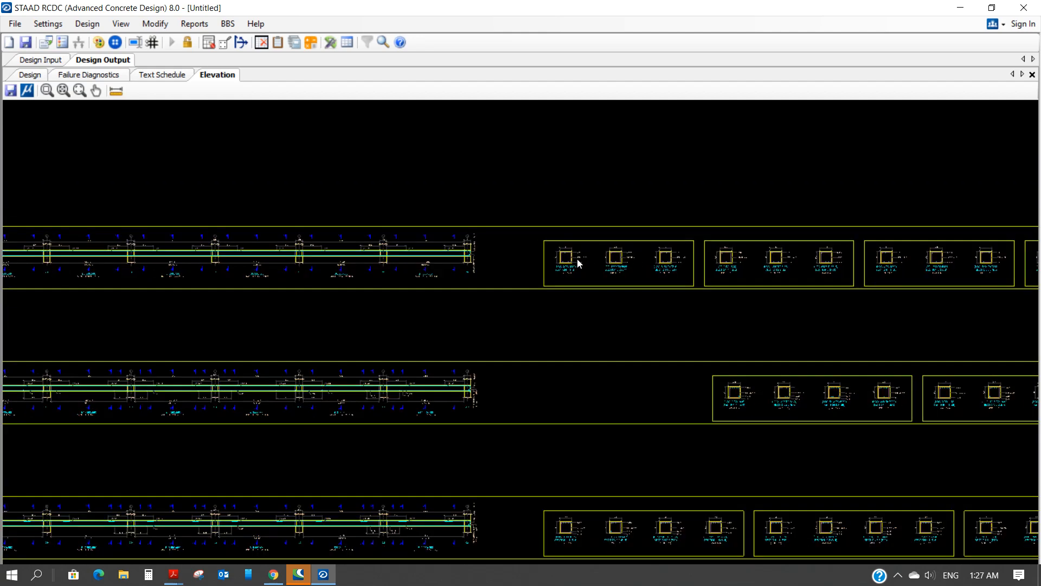
scroll(577, 258, "down", 4)
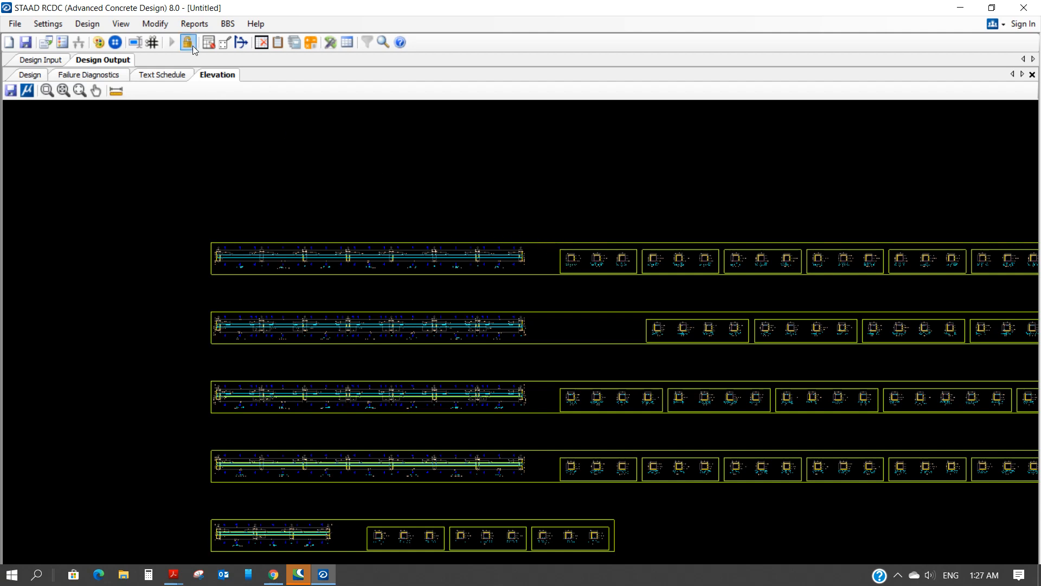
Open the Project Settings report and review its material, rebar, stirrup spacing and crack width settings
left_click(197, 26)
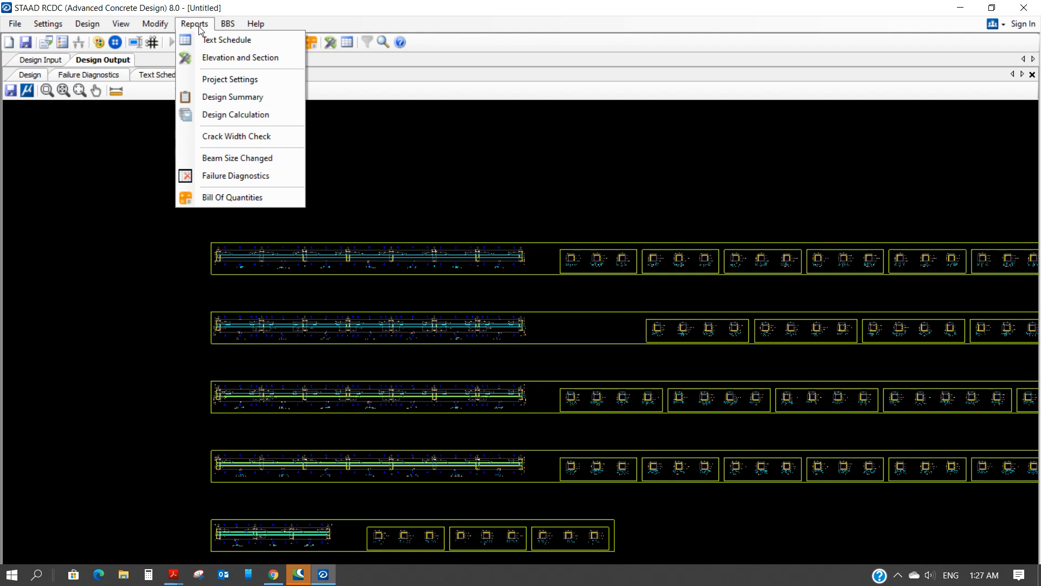
left_click(269, 79)
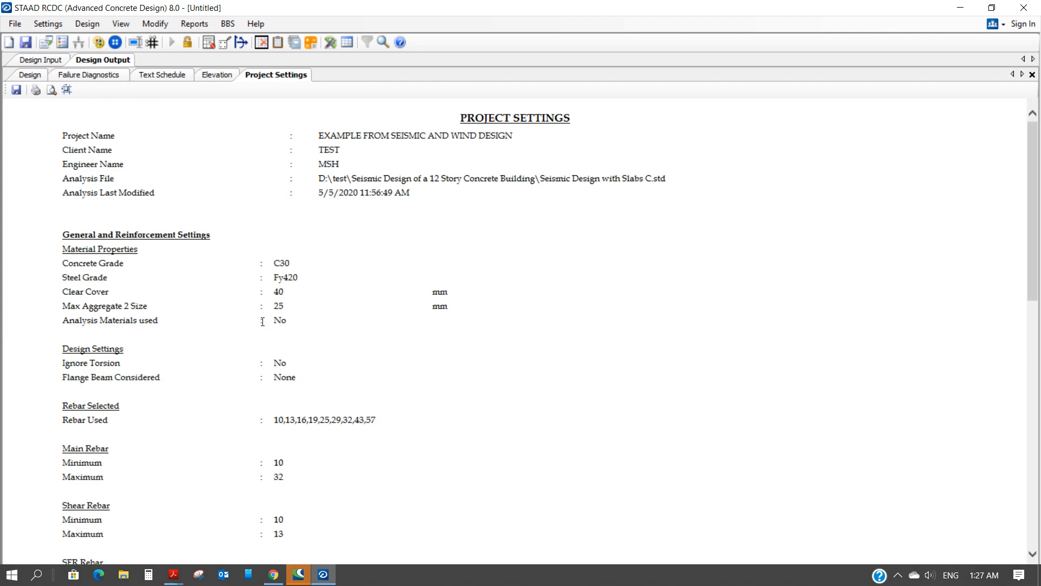
scroll(262, 320, "down", 8)
Generate the Design Summary report and review the flexure and shear design tables of the beams from B1 through B12
left_click(196, 23)
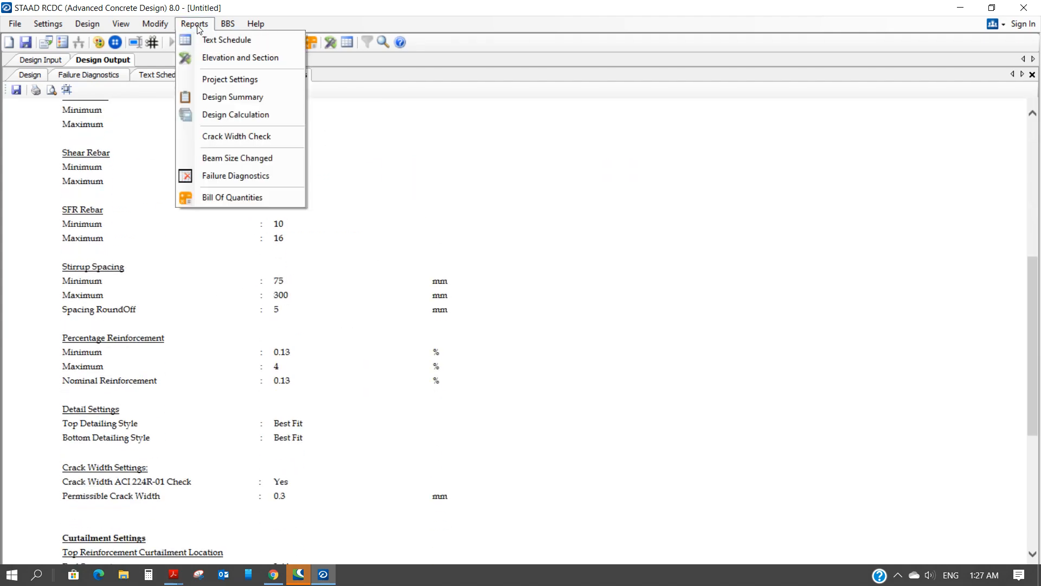
left_click(256, 96)
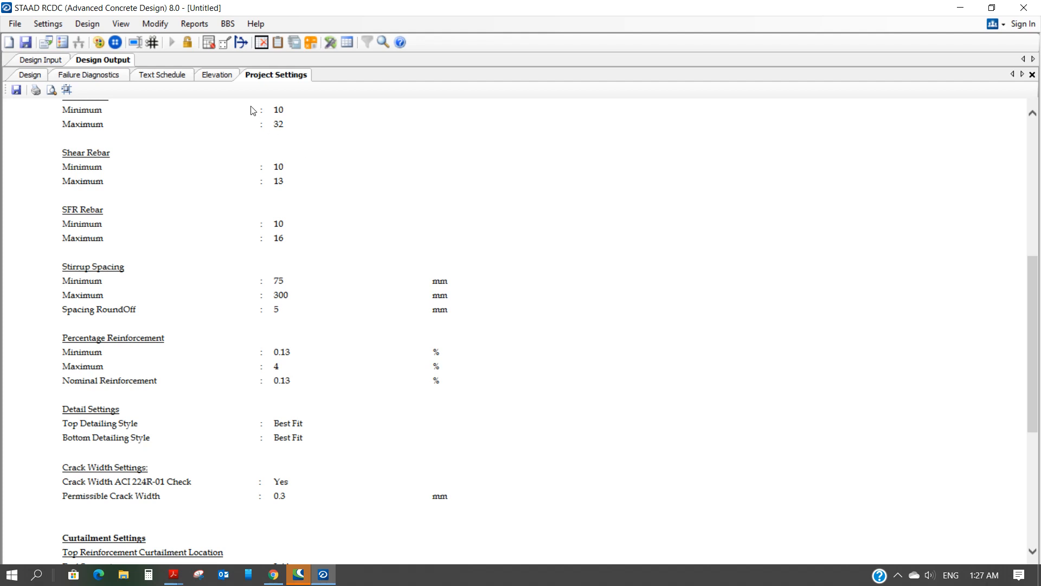
left_click(191, 25)
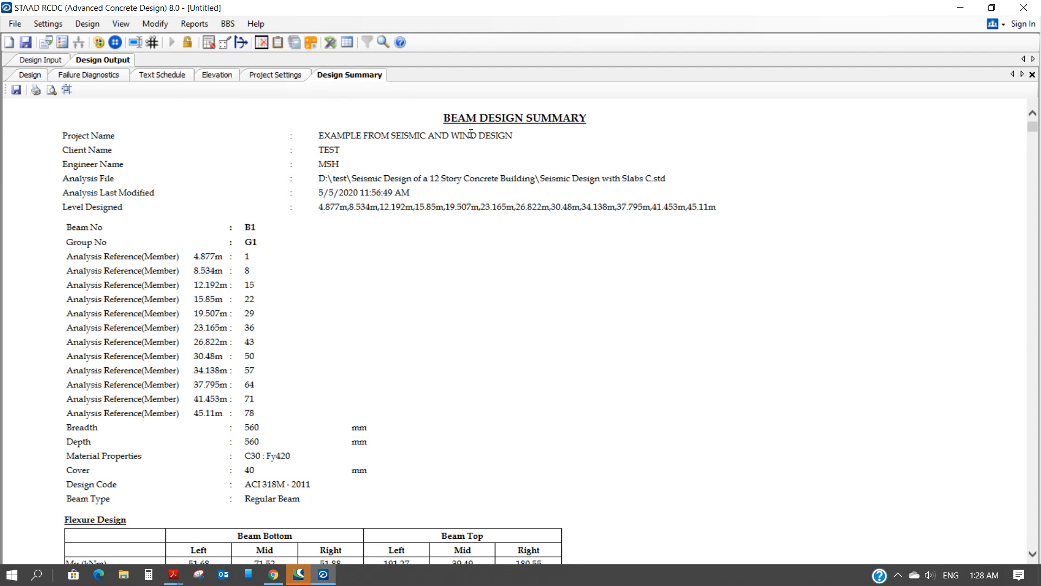
scroll(516, 185, "down", 5)
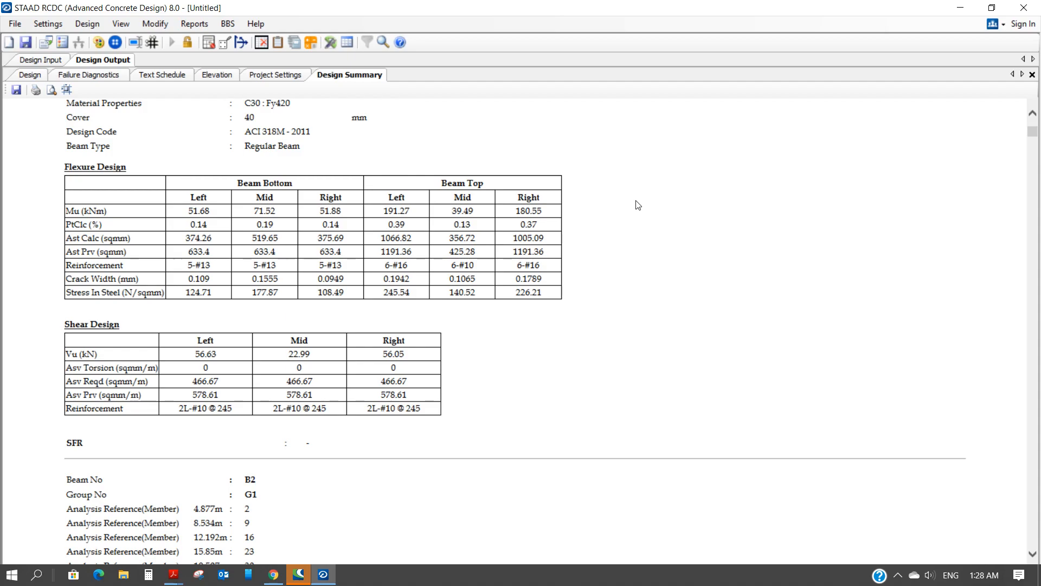
scroll(638, 205, "down", 20)
scroll(638, 205, "down", 20)
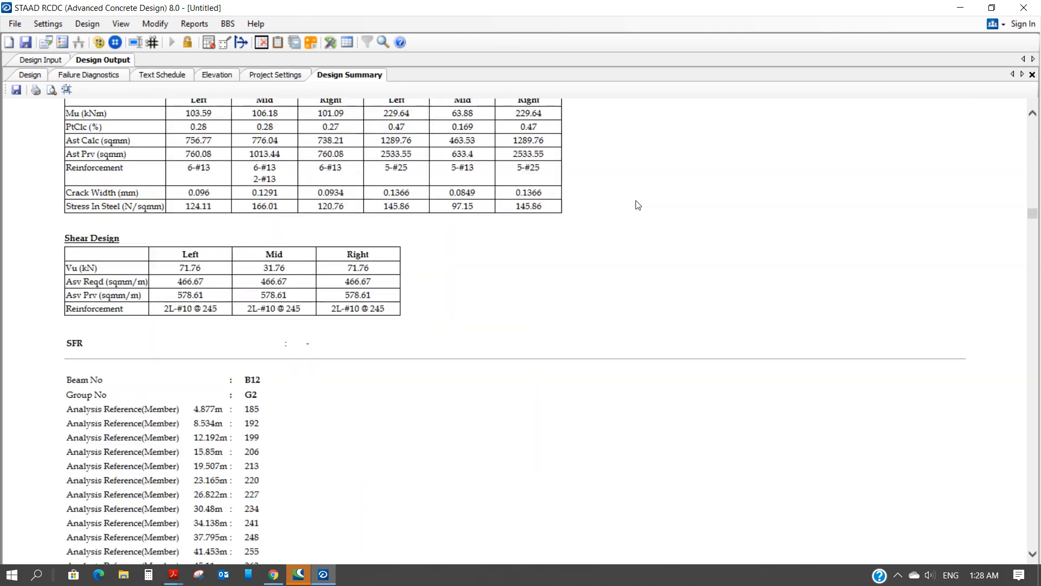
scroll(638, 205, "down", 6)
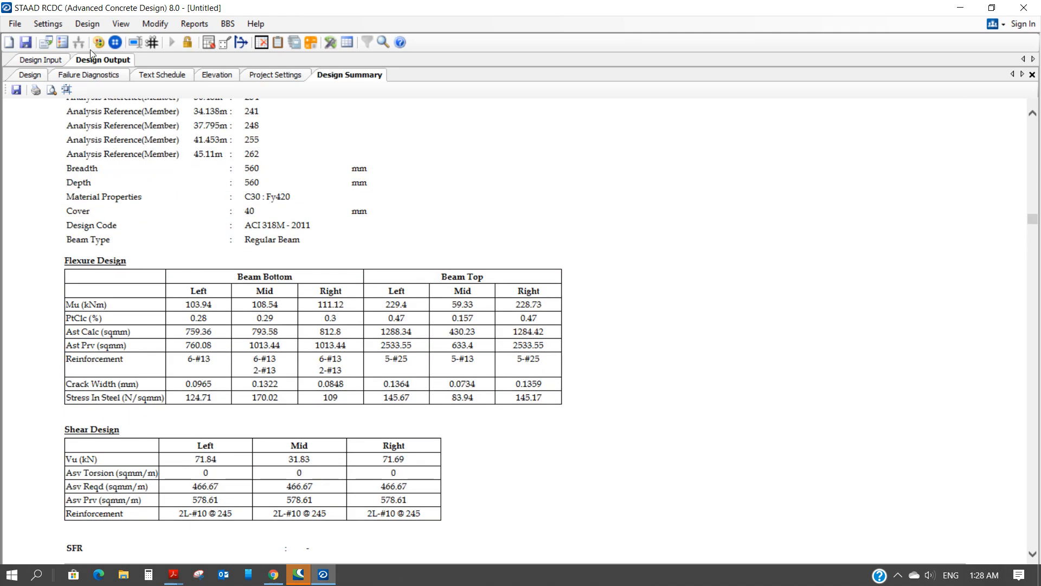
Generate the Design Calculation report for beam line B1-B2-B3-B4-B5-B6-B7 and review its shear, spacing, skin reinforcement and crack width checks
left_click(195, 24)
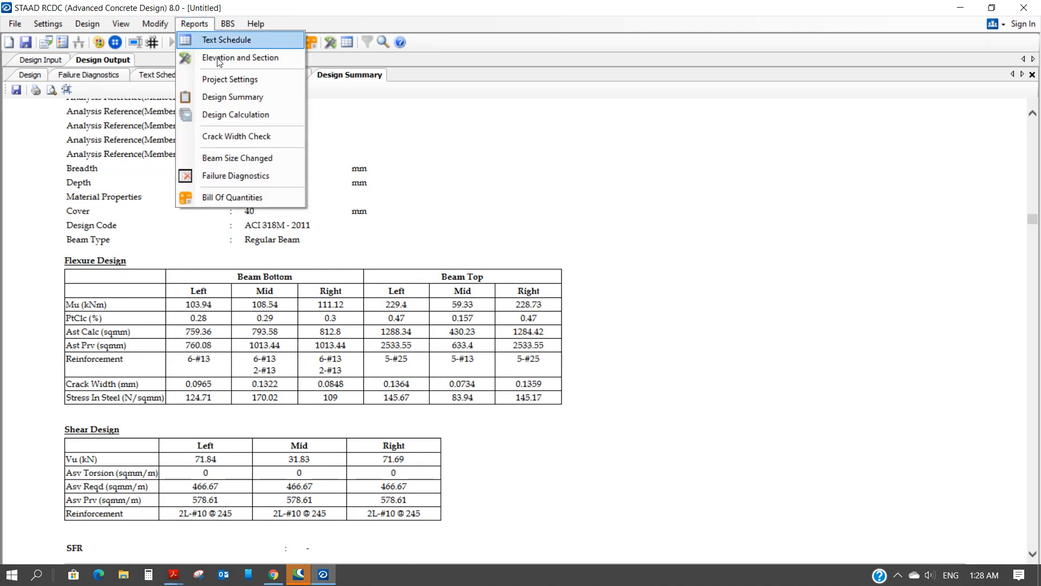
left_click(239, 114)
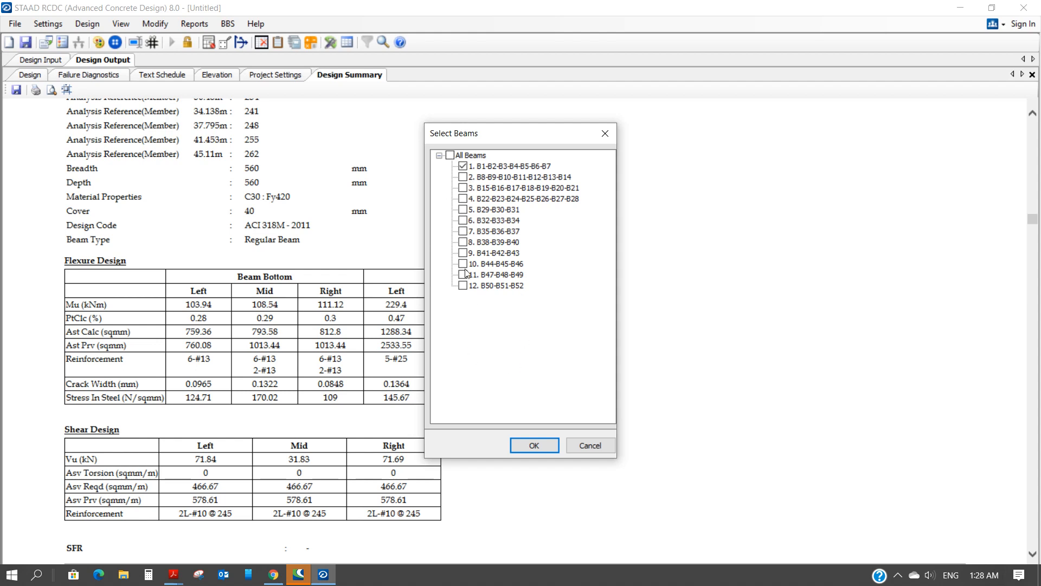
left_click(534, 446)
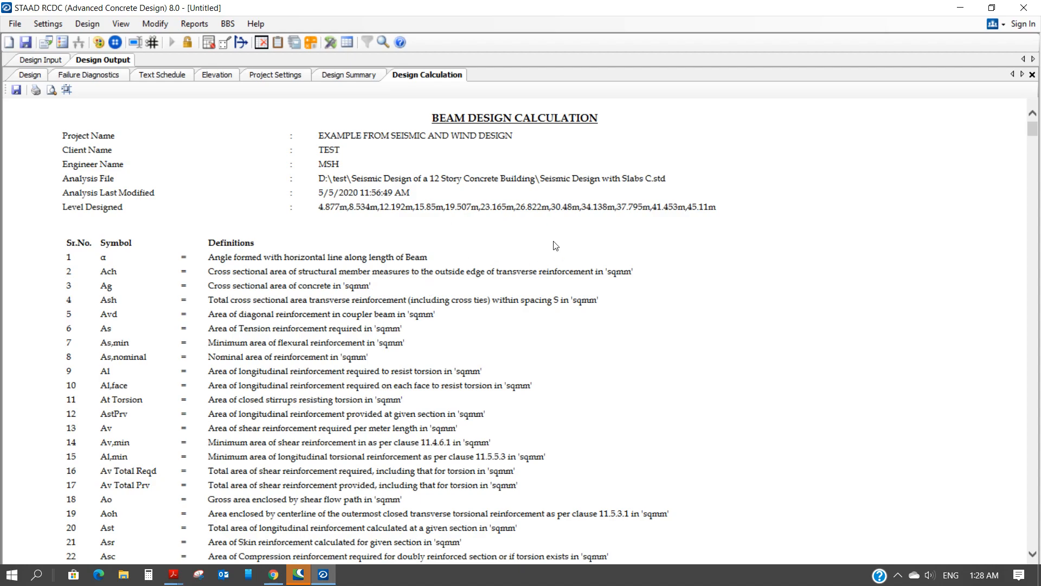
scroll(555, 245, "down", 20)
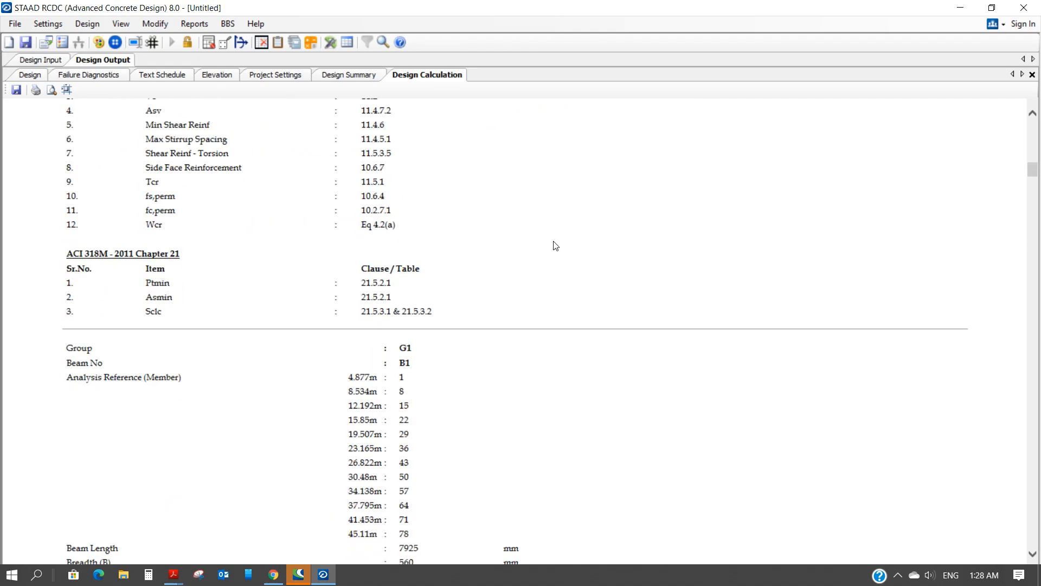
scroll(556, 245, "down", 20)
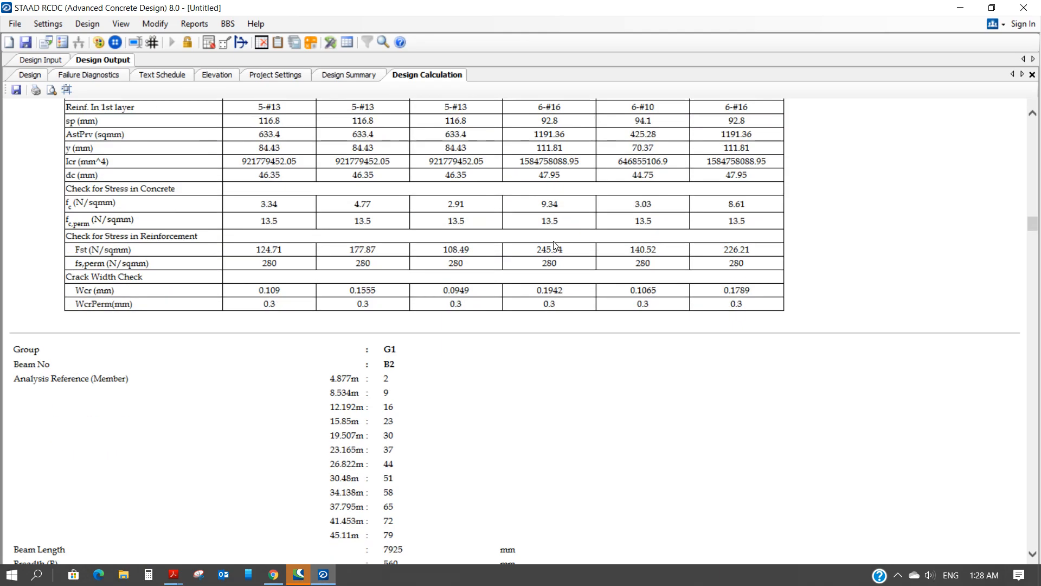
scroll(555, 245, "down", 20)
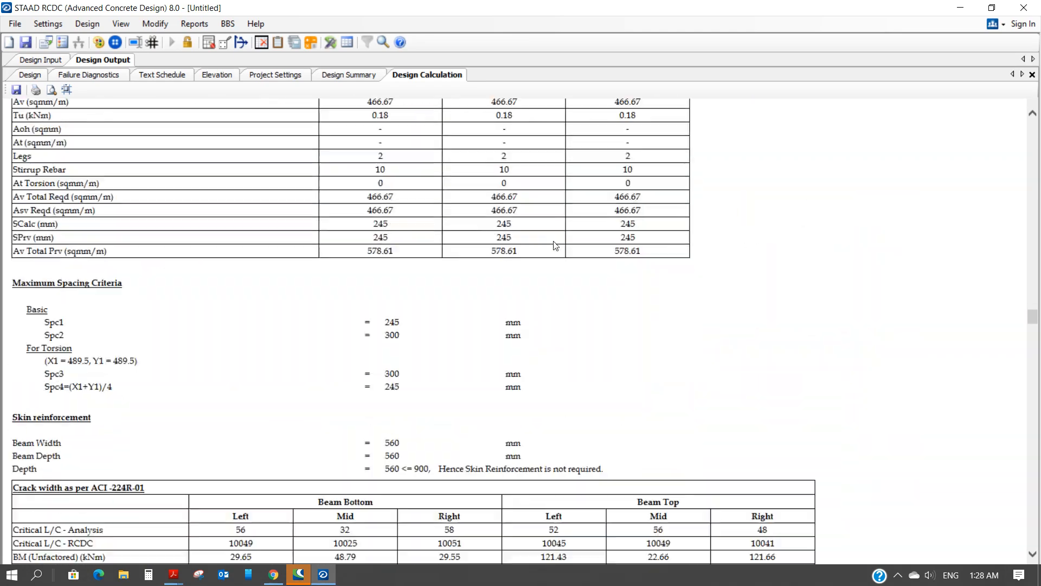
scroll(554, 235, "down", 20)
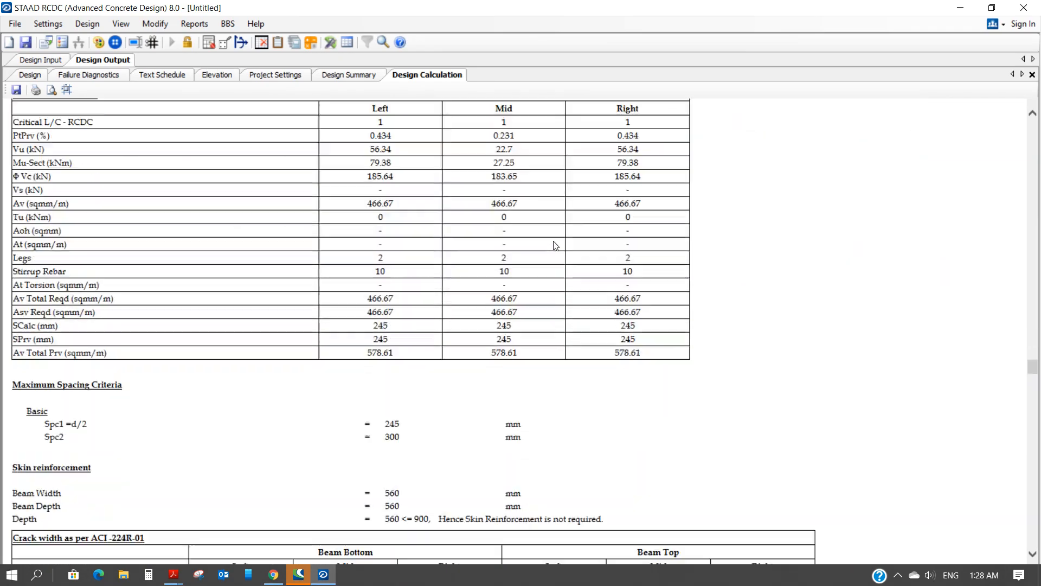
scroll(554, 245, "down", 20)
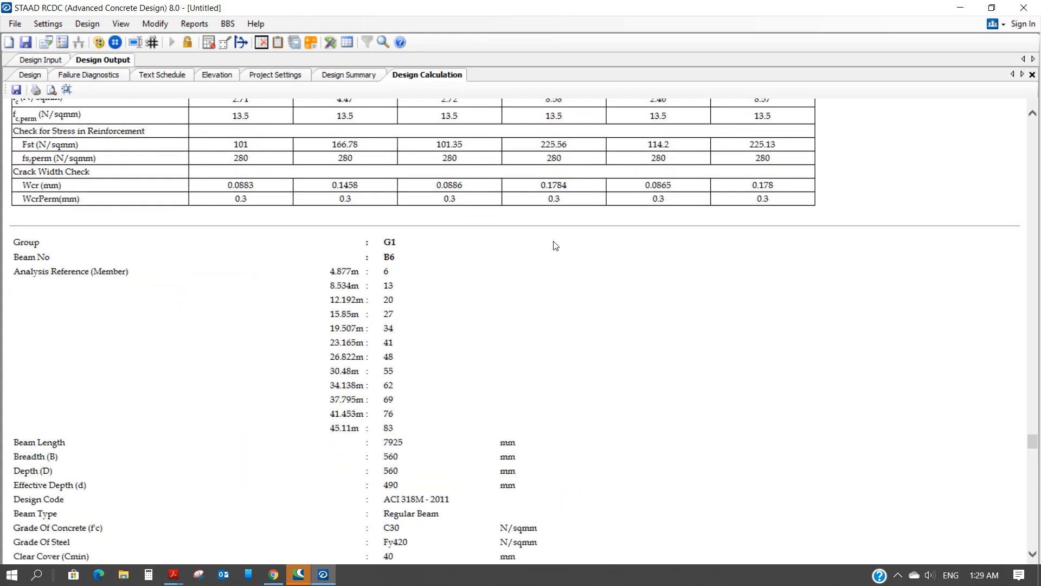
scroll(555, 245, "down", 20)
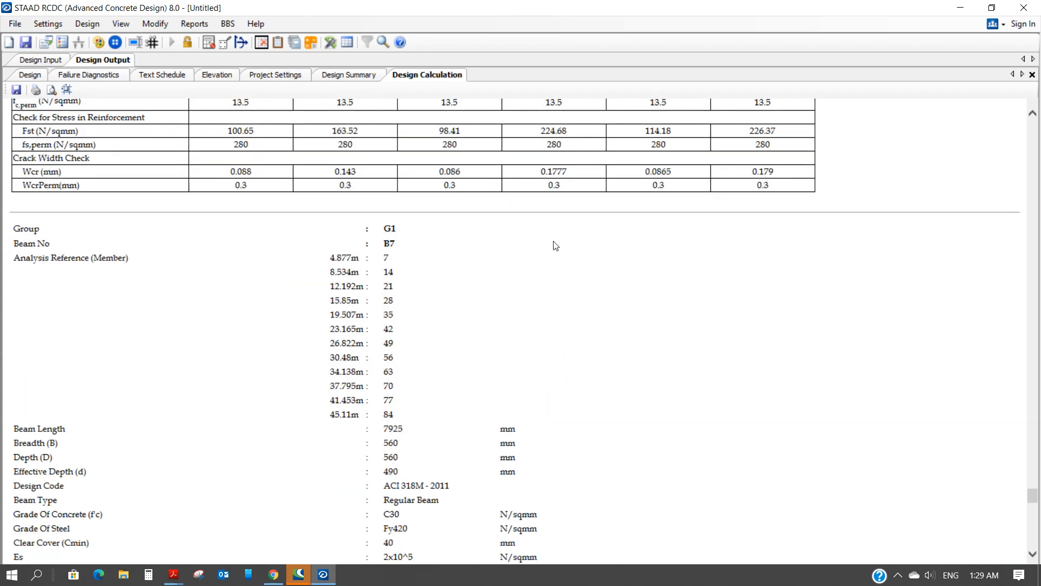
Generate the Crack Width Check report for the designed beams, looking through beam B7's design calculation data meanwhile
left_click(199, 27)
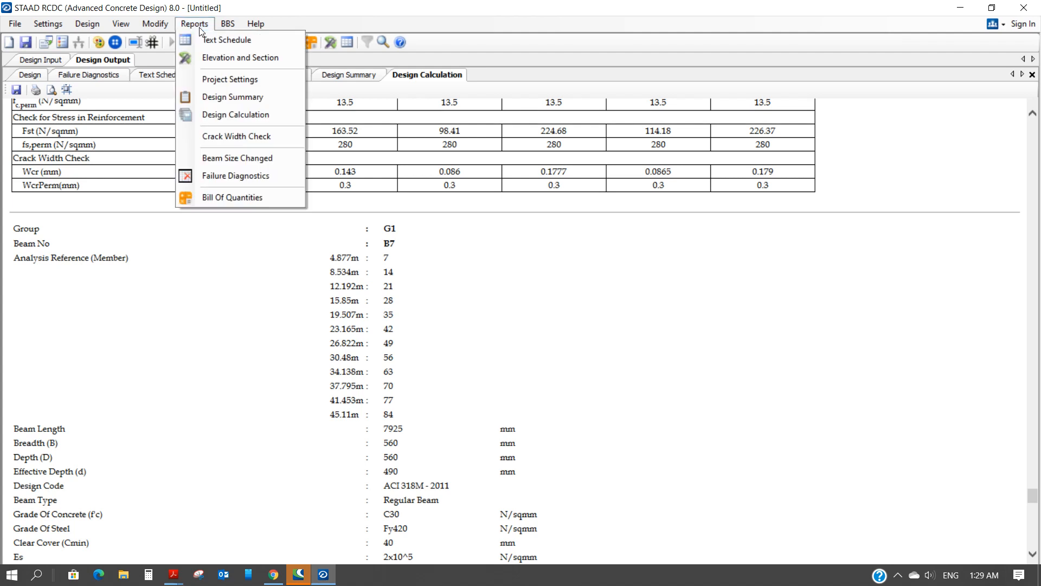
left_click(258, 138)
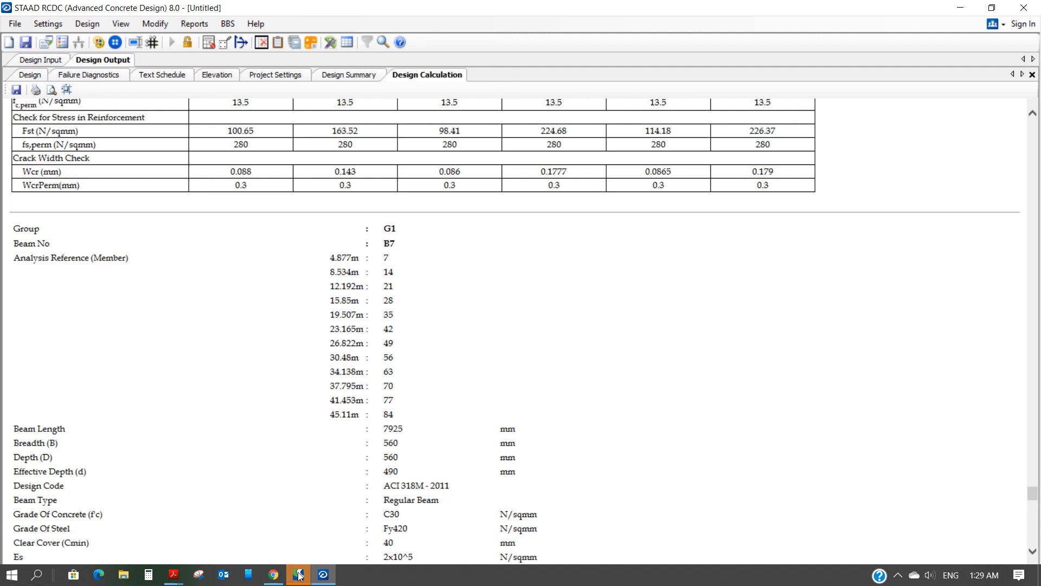
scroll(394, 354, "down", 5)
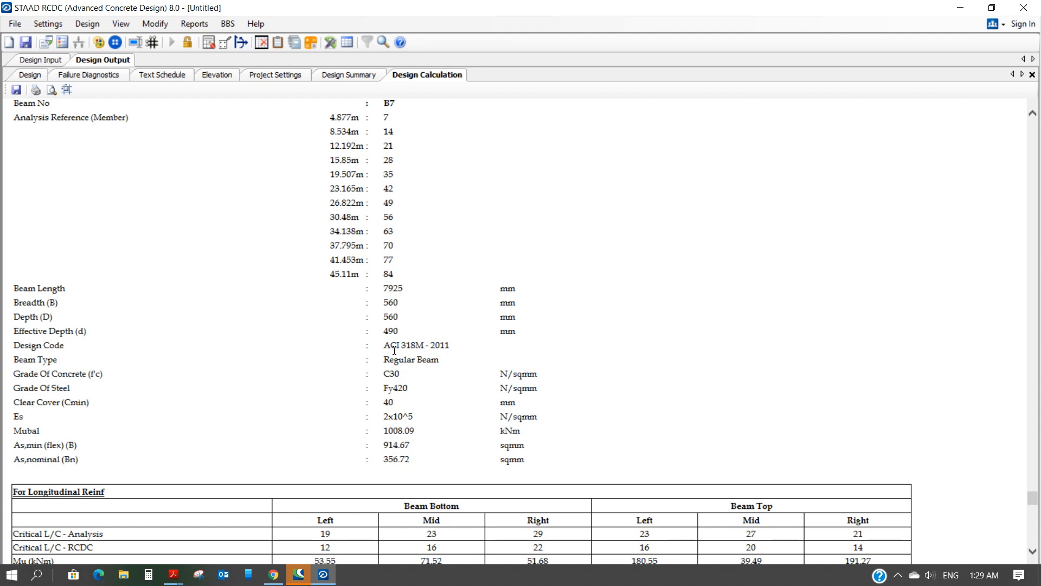
scroll(394, 351, "down", 5)
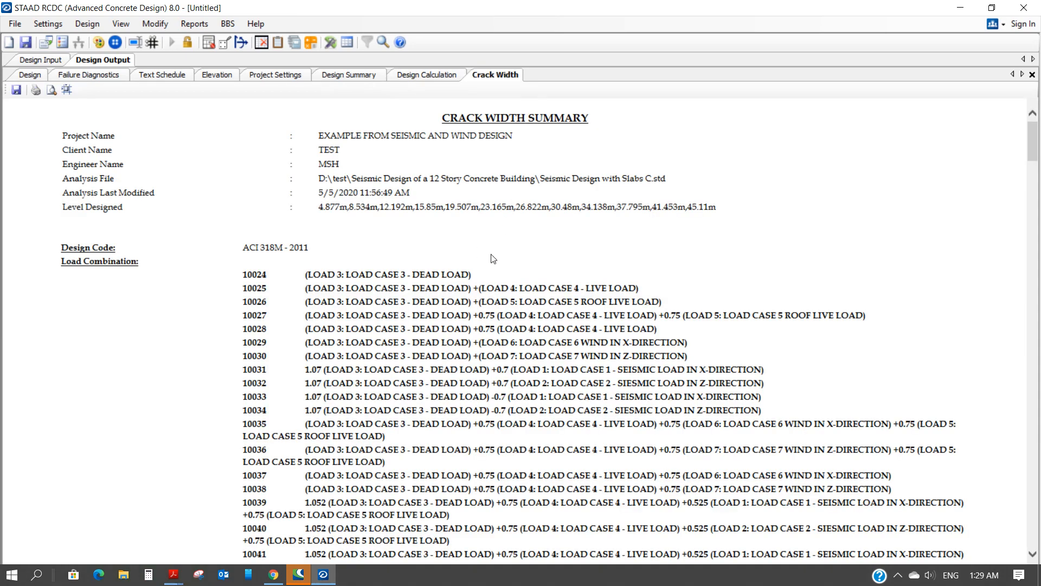
Review the Crack Width Summary's load combinations and the crack width results of the beams from B1 through B52
scroll(491, 252, "down", 8)
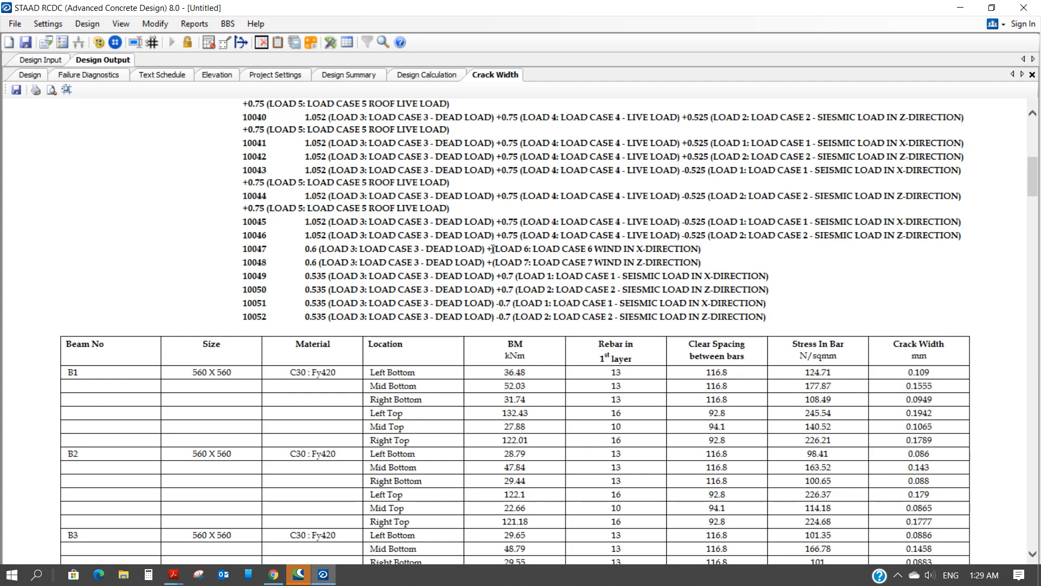
scroll(492, 249, "down", 20)
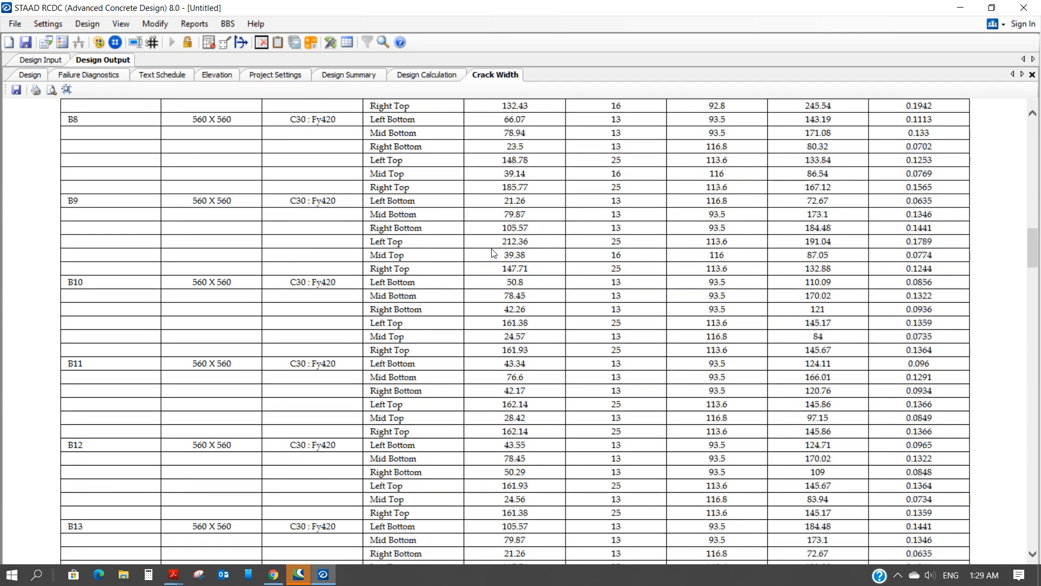
scroll(492, 252, "down", 20)
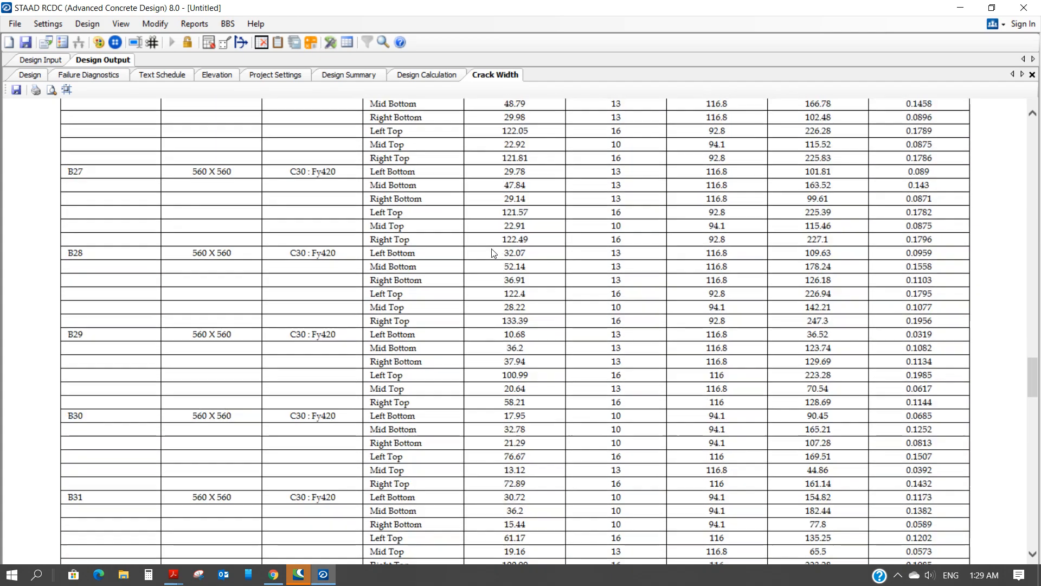
scroll(493, 253, "down", 7)
scroll(493, 253, "down", 20)
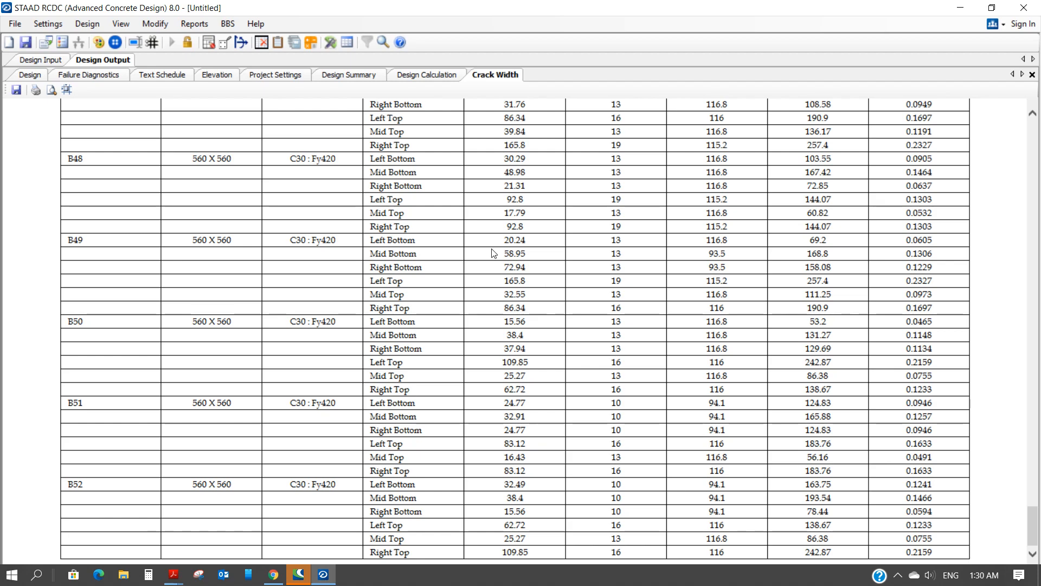
scroll(494, 253, "up", 20)
scroll(494, 253, "up", 20)
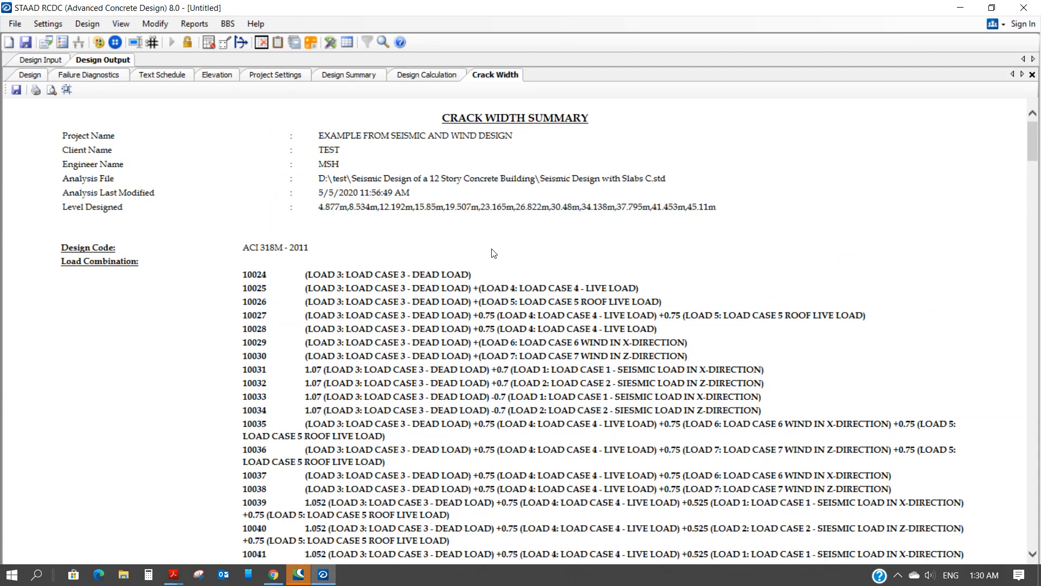
Generate the Bill Of Quantities with all three BOQ reports and the currency set to $ - Dollars
left_click(195, 25)
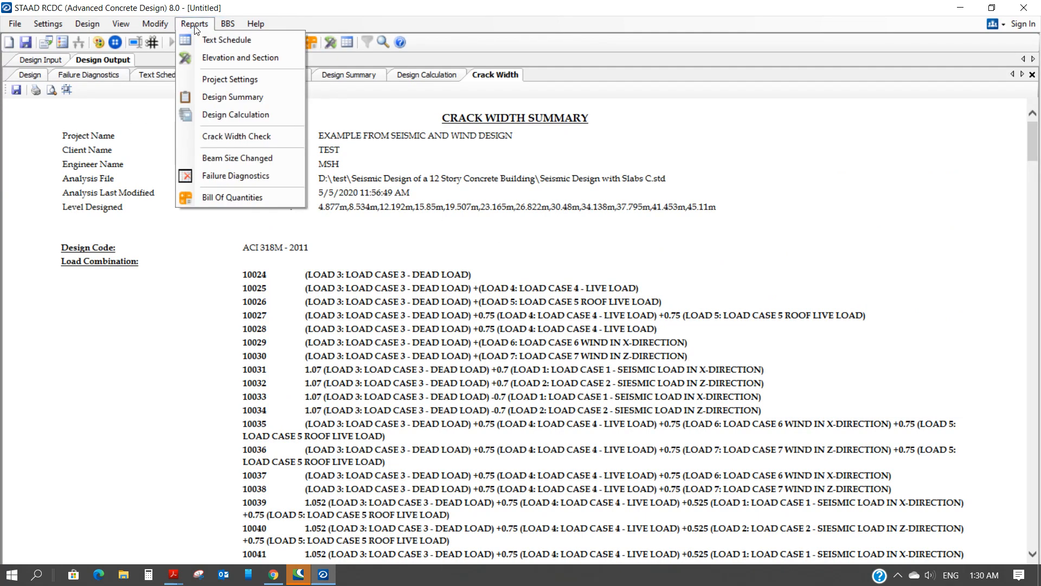
left_click(281, 198)
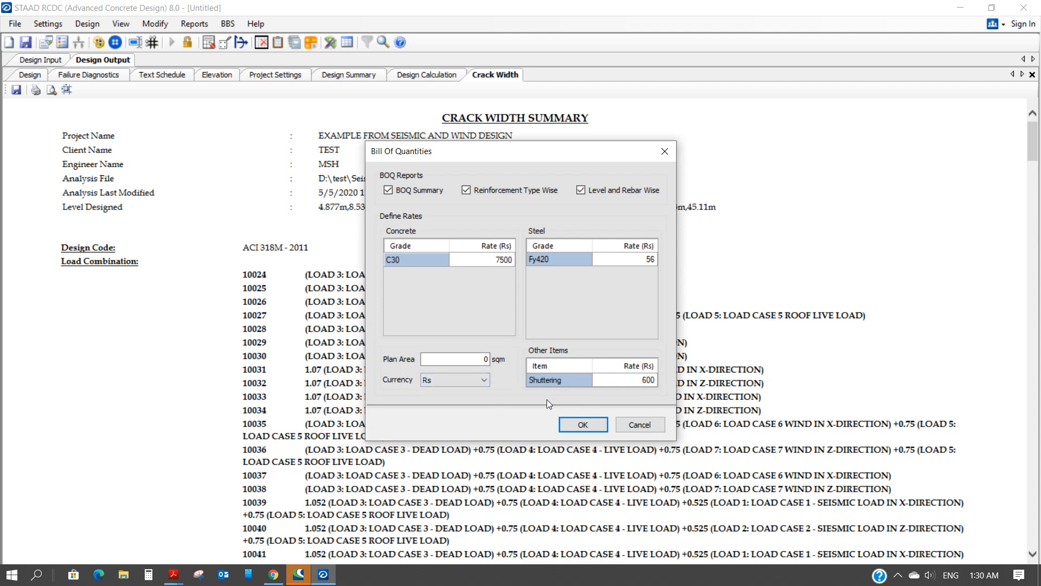
left_click(483, 380)
left_click(448, 403)
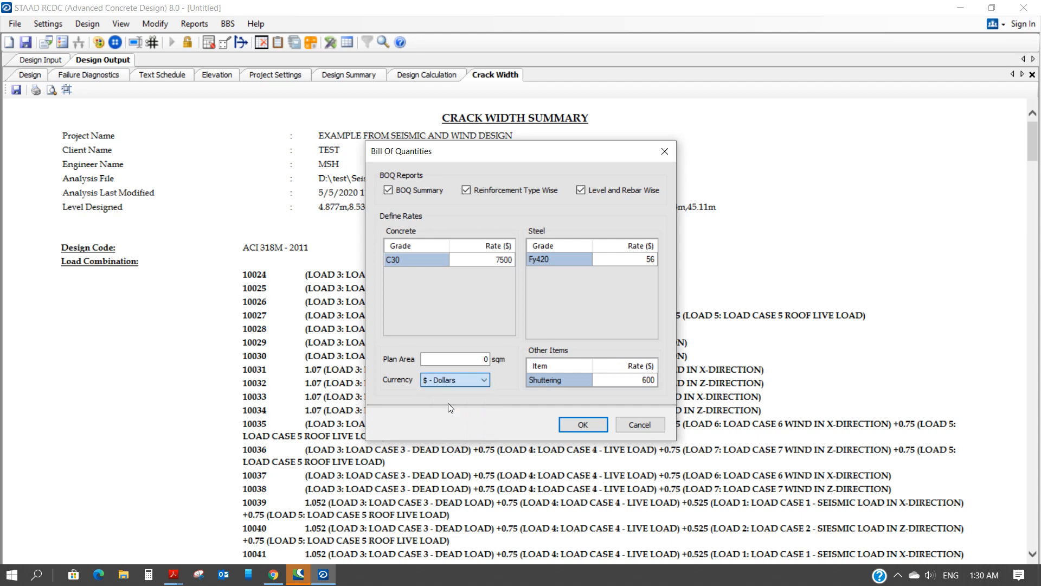
left_click(582, 424)
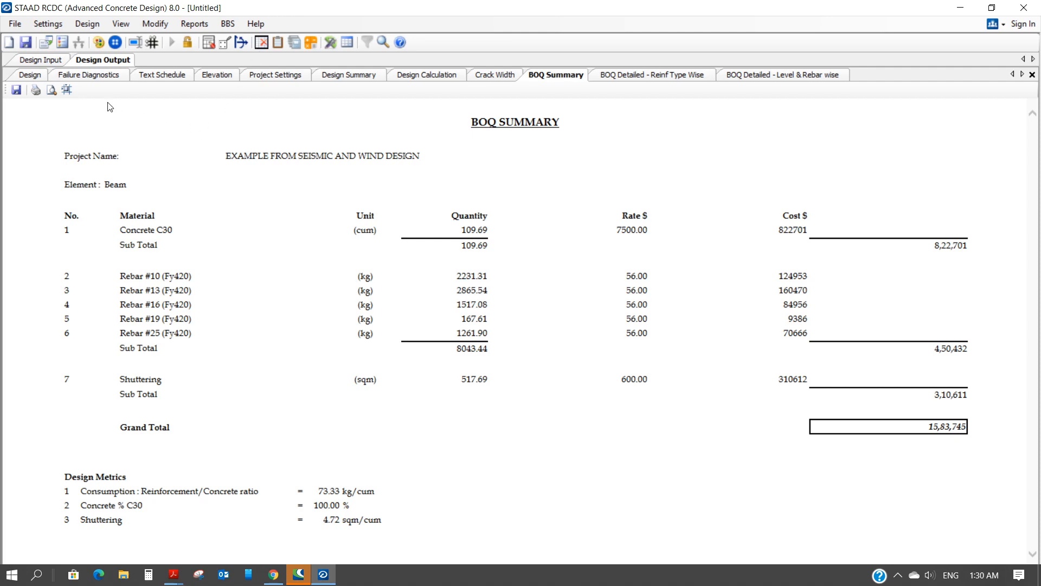
Look through the Failure Diagnostics report, the beam text schedule and the beam elevation drawings
left_click(85, 78)
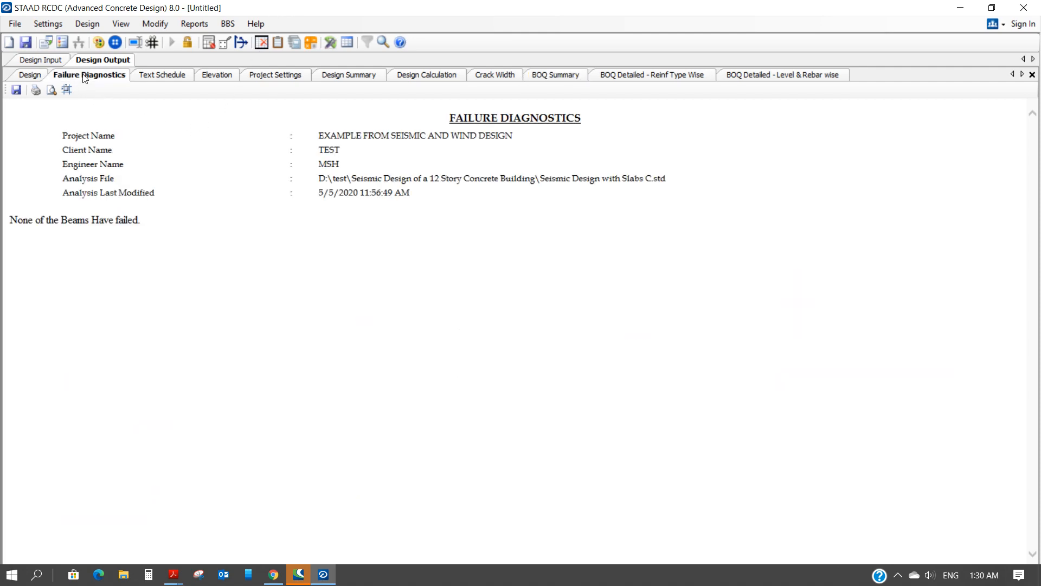
left_click(161, 79)
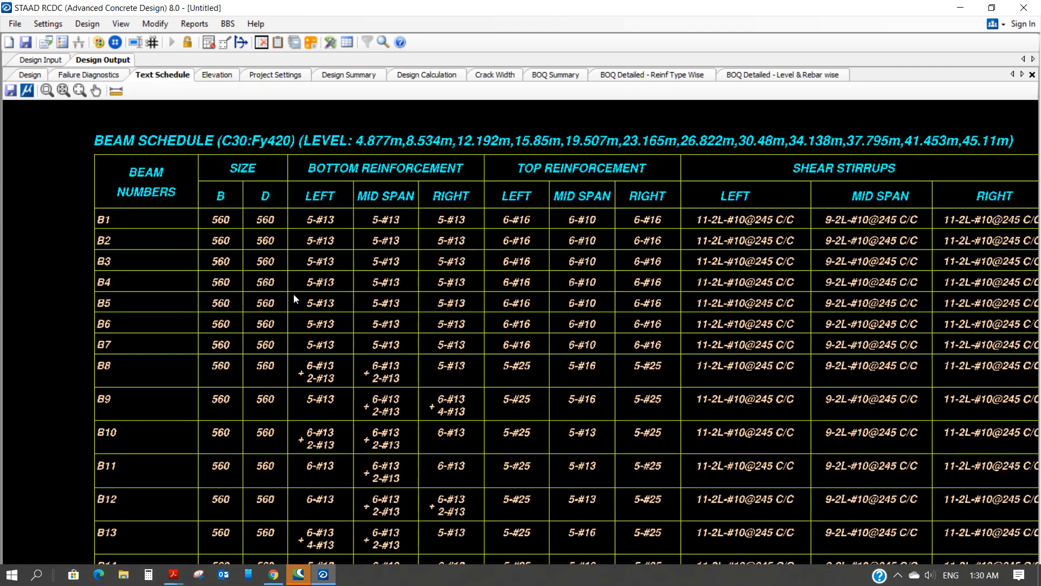
scroll(372, 291, "down", 4)
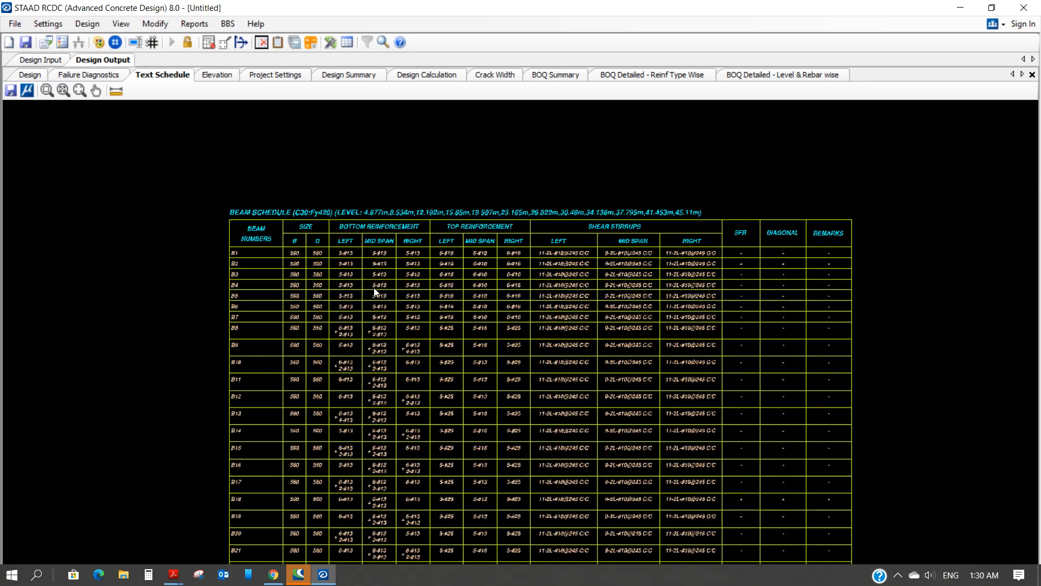
scroll(373, 287, "up", 4)
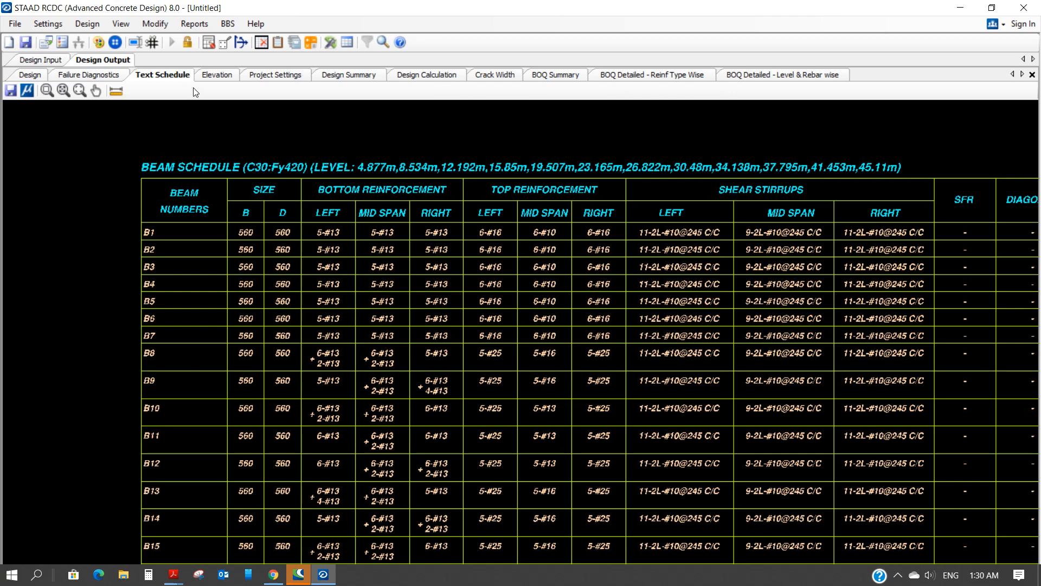
left_click(217, 77)
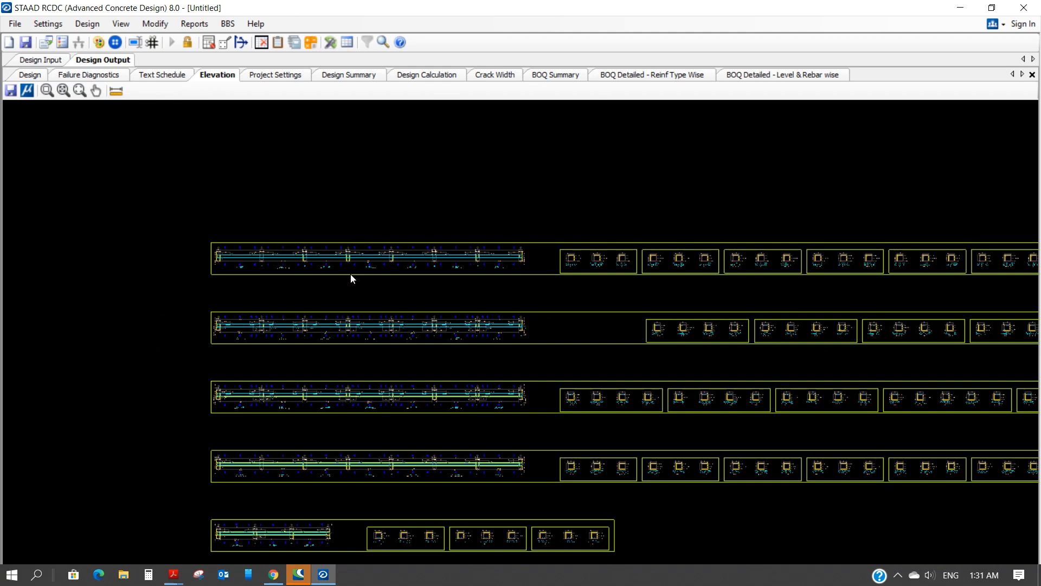
scroll(350, 277, "down", 2)
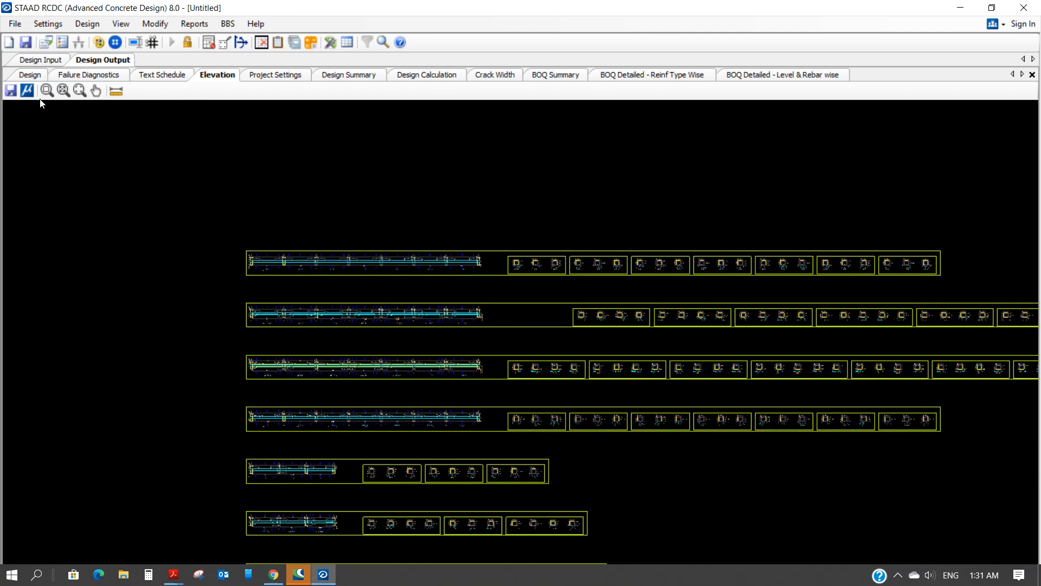
Compare the beam design results table with the design input grouping and layout, and re-examine the beam text schedule
left_click(30, 76)
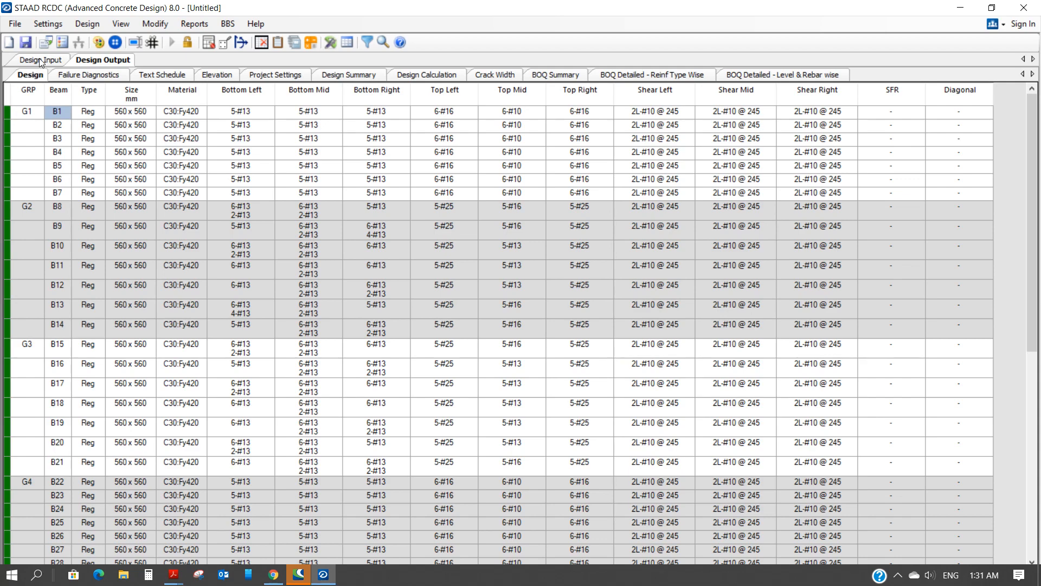
left_click(39, 58)
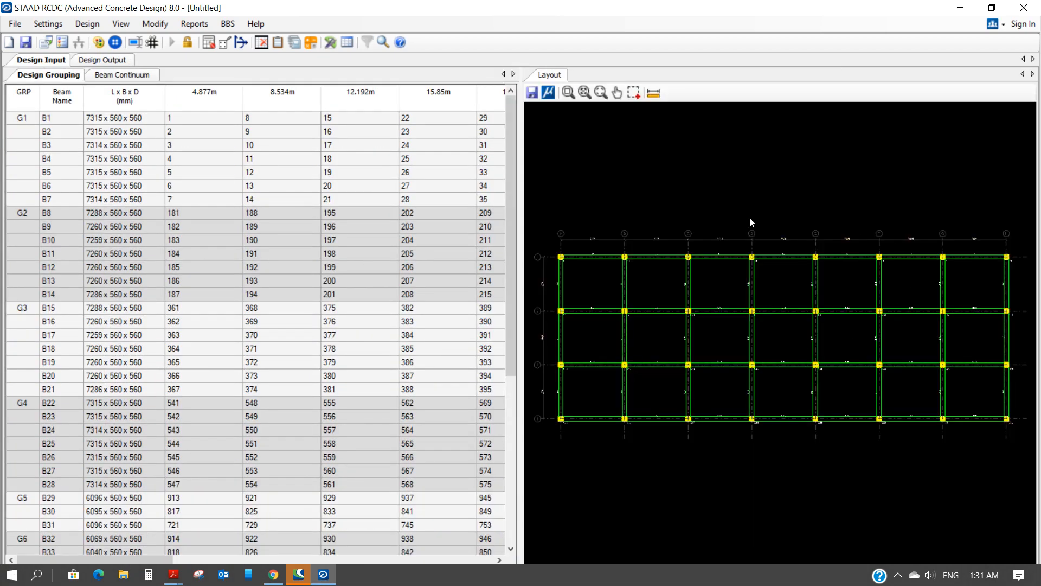
left_click(106, 59)
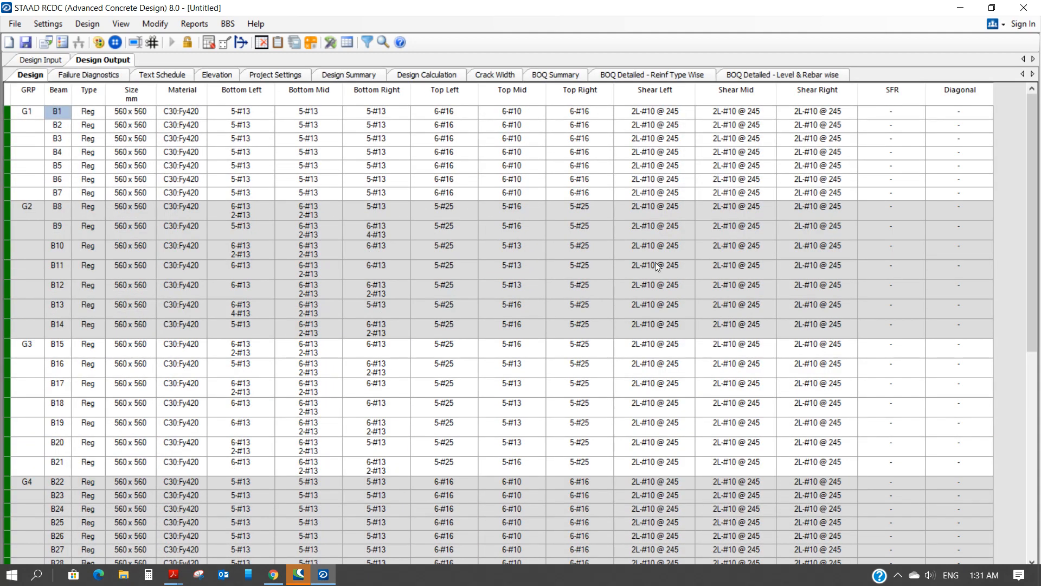
left_click(163, 76)
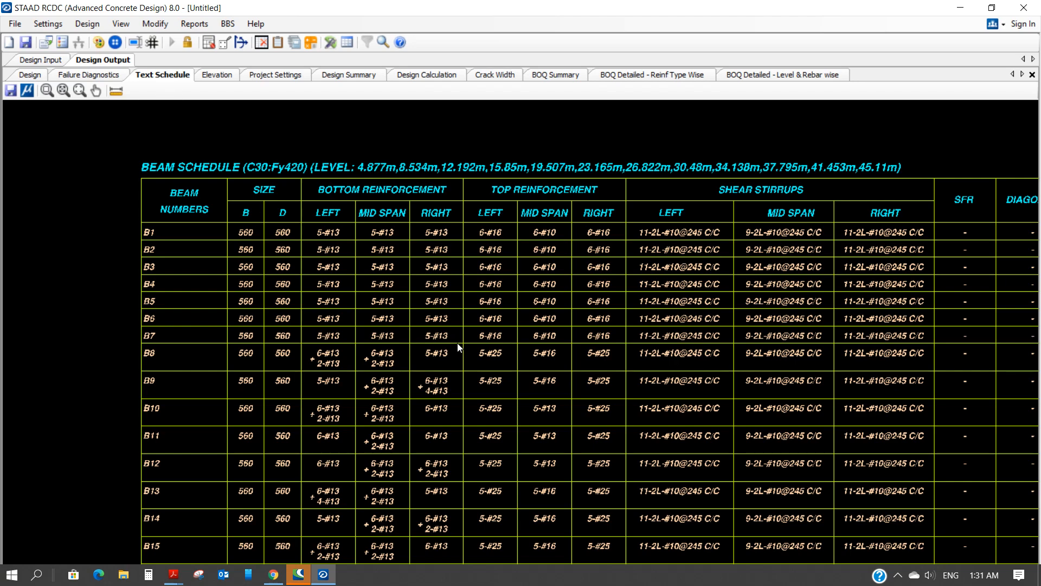
scroll(457, 343, "down", 3)
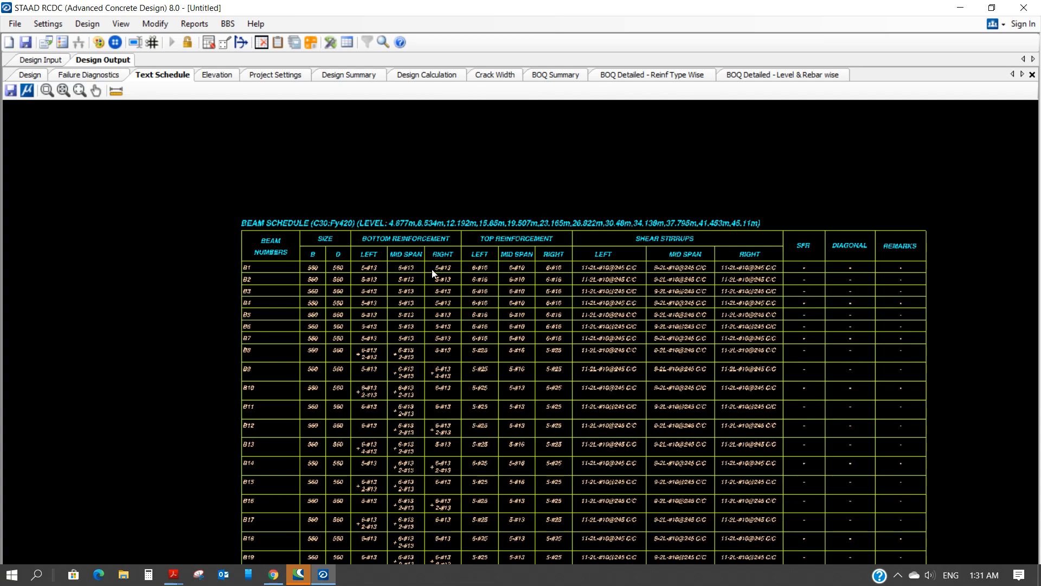
scroll(434, 274, "down", 1)
scroll(434, 274, "down", 1)
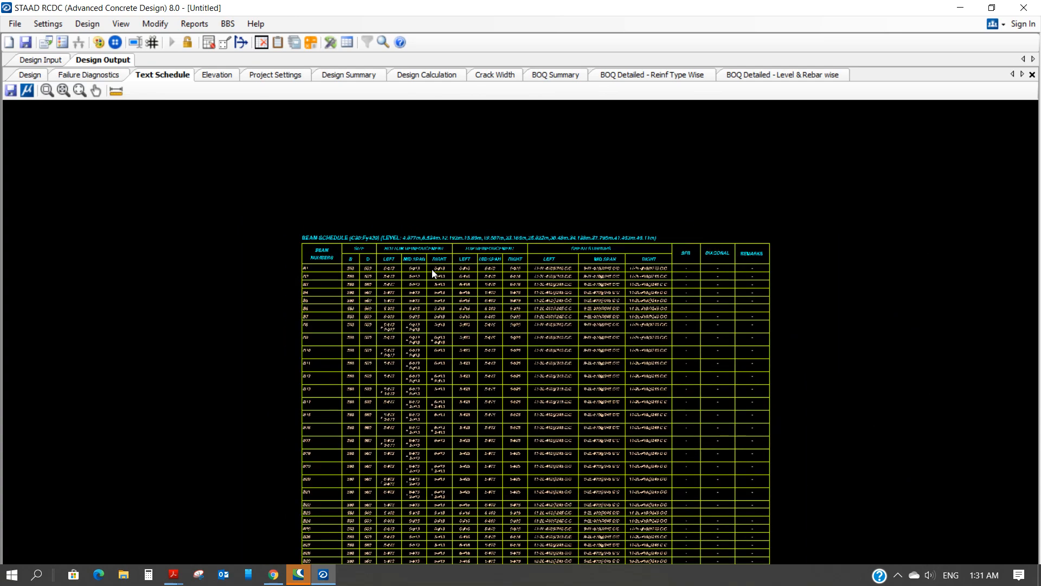
scroll(433, 274, "down", 1)
scroll(432, 270, "up", 3)
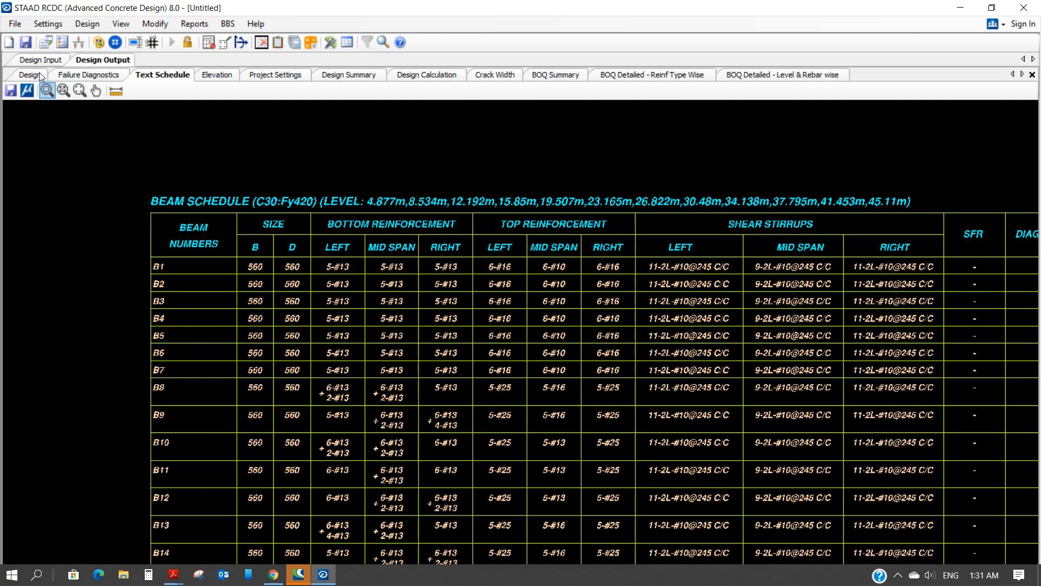
Save the beam design as Seismic Design with Slabs C-Beam-1-4.877m.rcdx and return to the beam design input
left_click(12, 24)
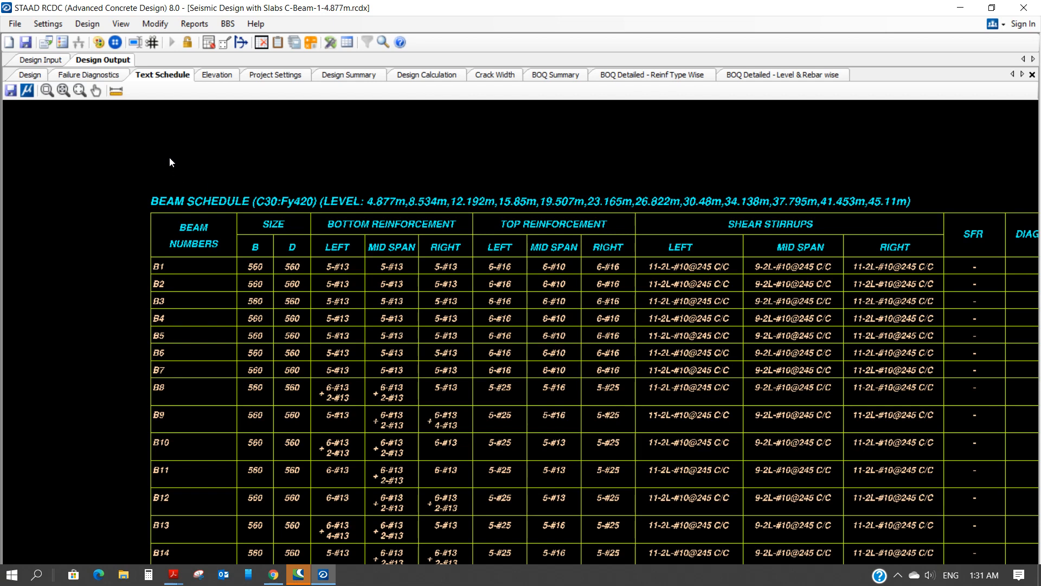
left_click(33, 76)
left_click(31, 61)
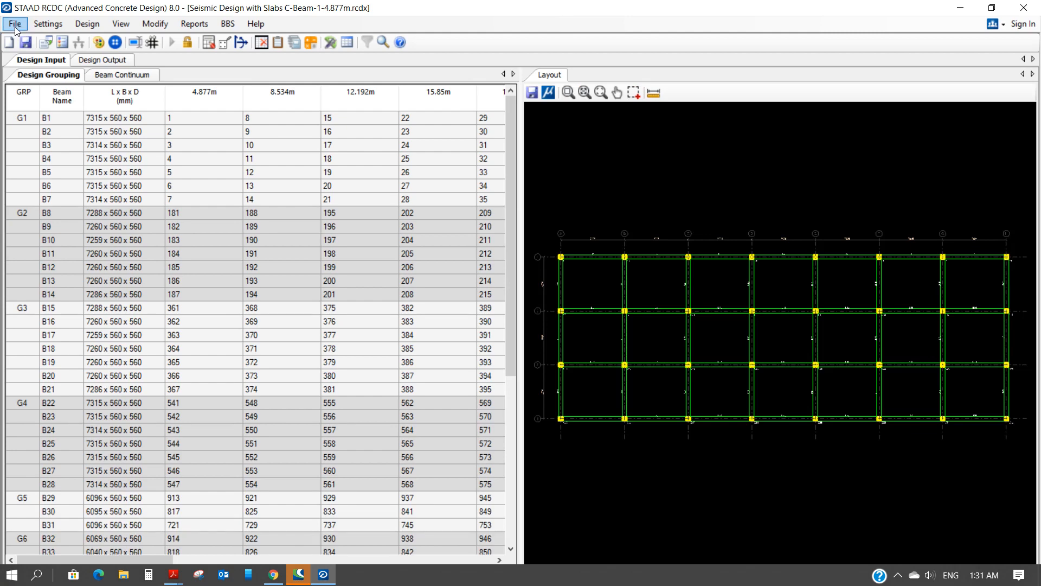
Start a new project with the client TEST and the design code ACI 318M - 2011
left_click(15, 24)
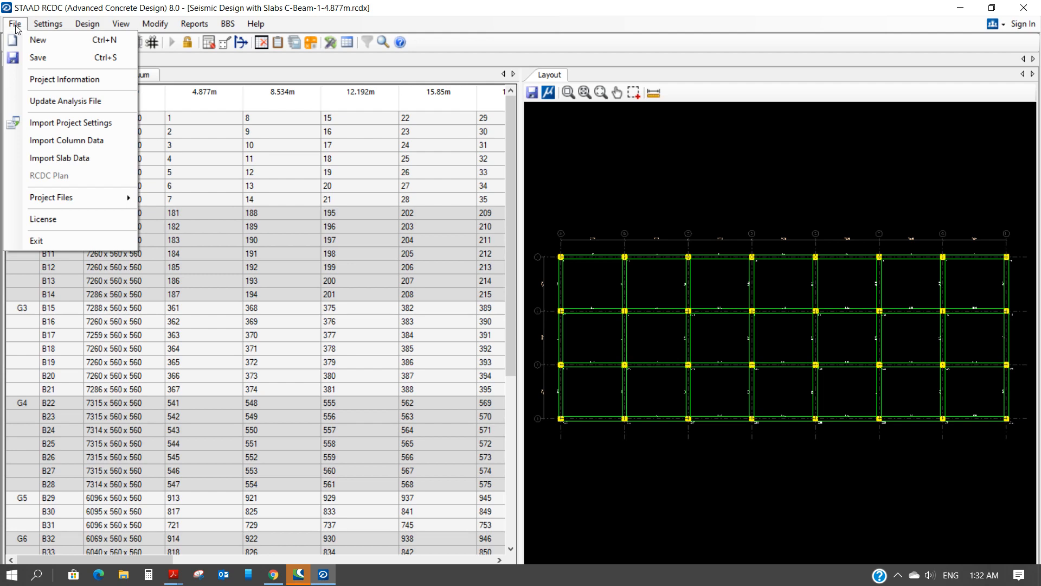
left_click(15, 25)
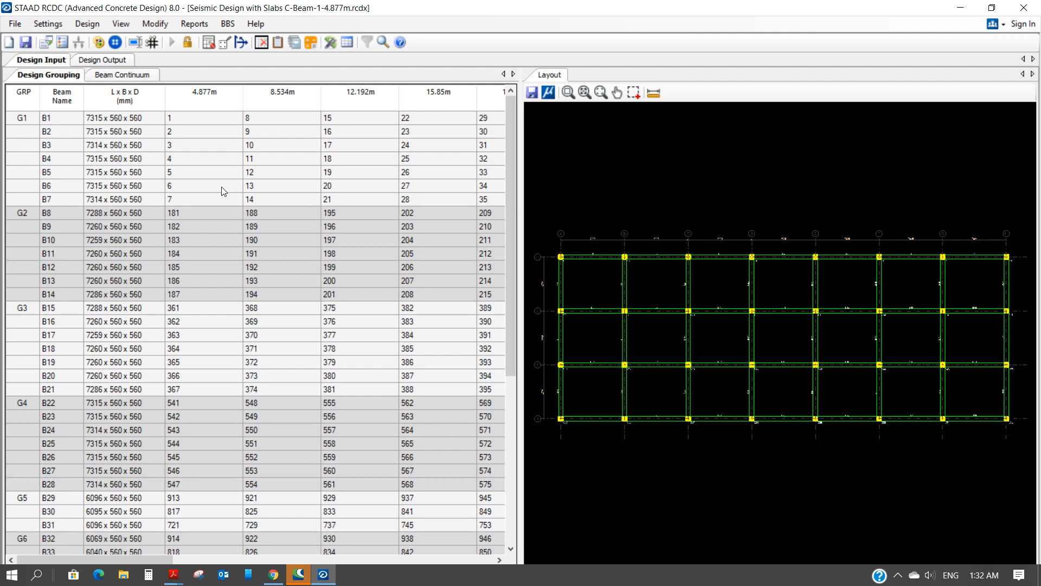
left_click(16, 26)
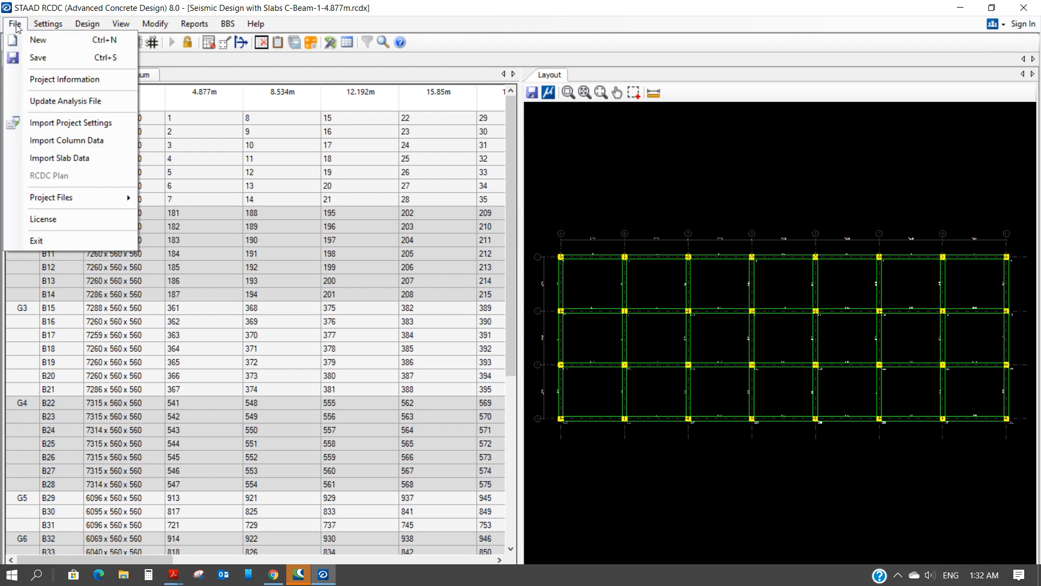
left_click(43, 43)
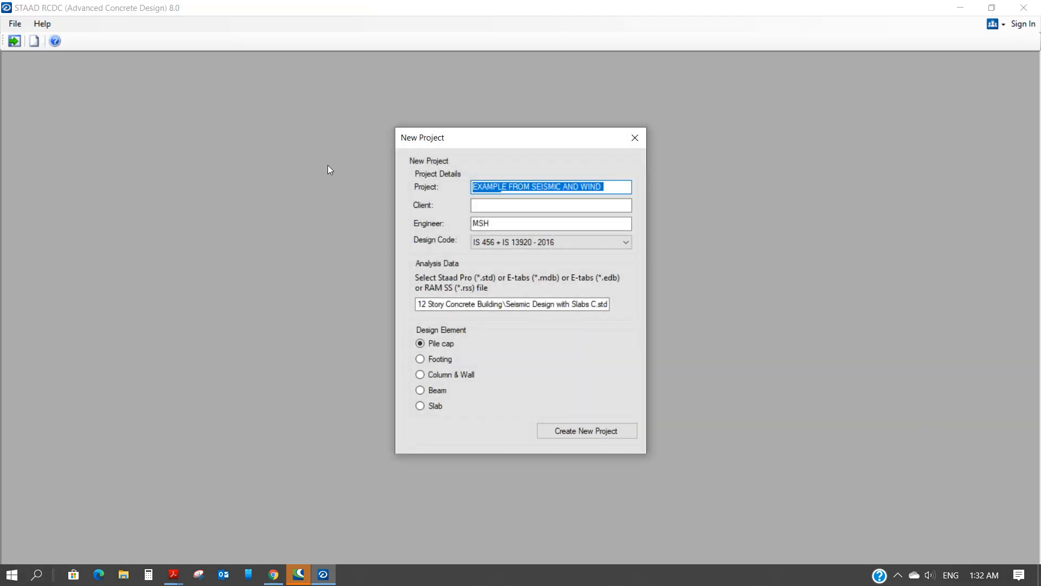
left_click(486, 205)
type("TEST")
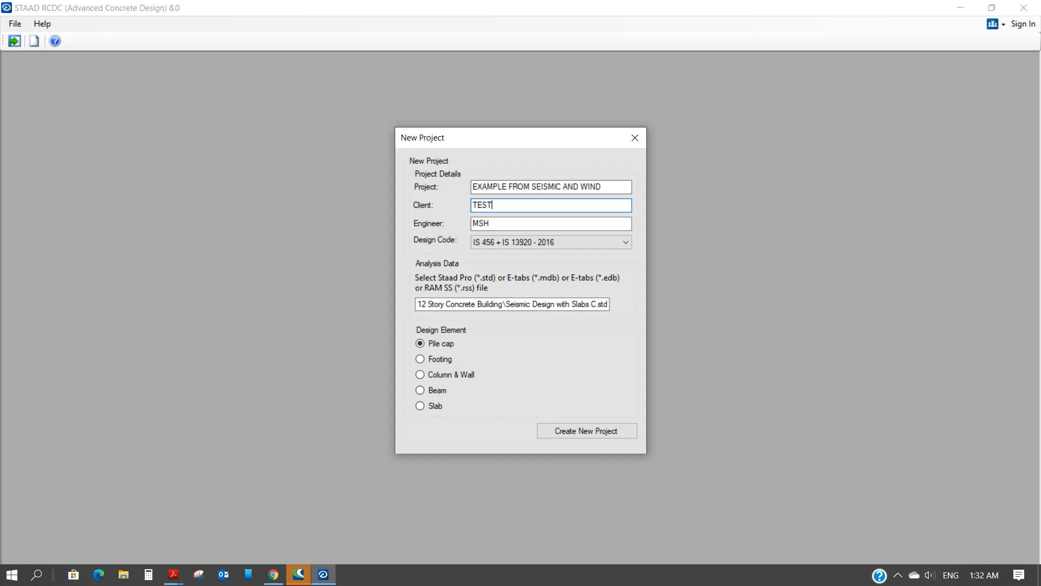
left_click(627, 242)
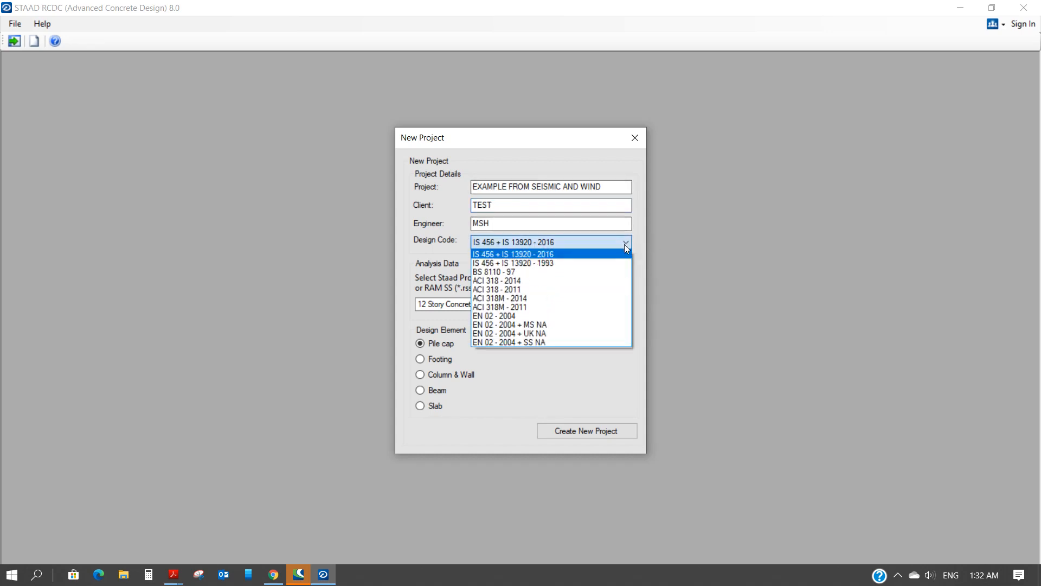
left_click(521, 307)
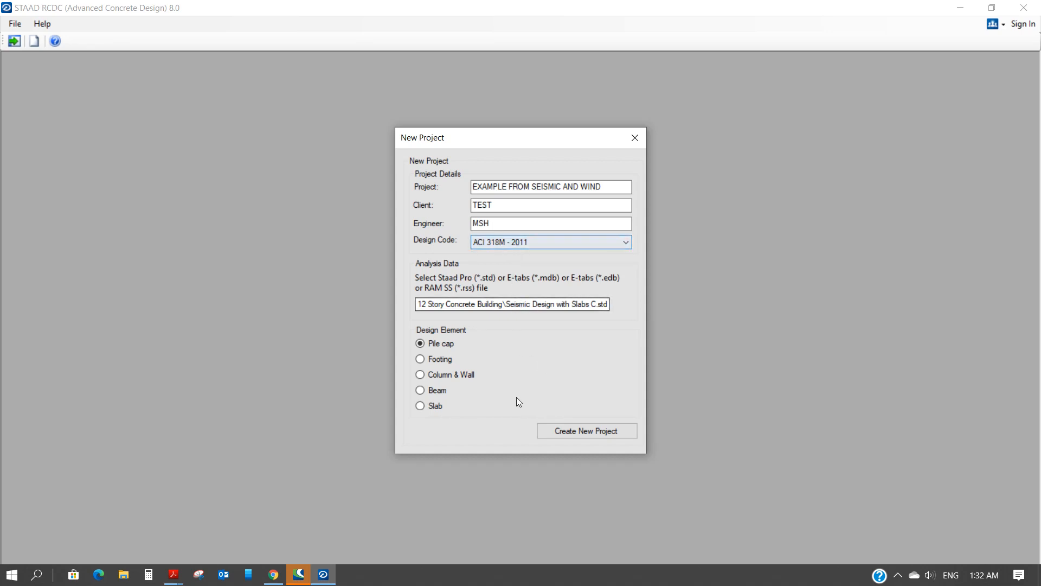
Create the project with Column & Wall as the design element and show the column reference numbers by level
left_click(421, 374)
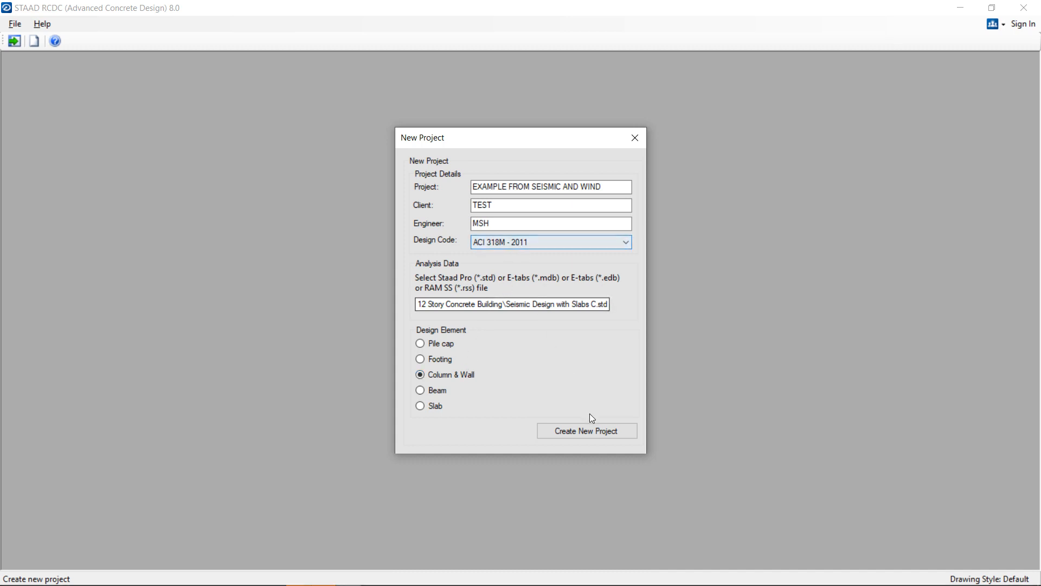
left_click(583, 431)
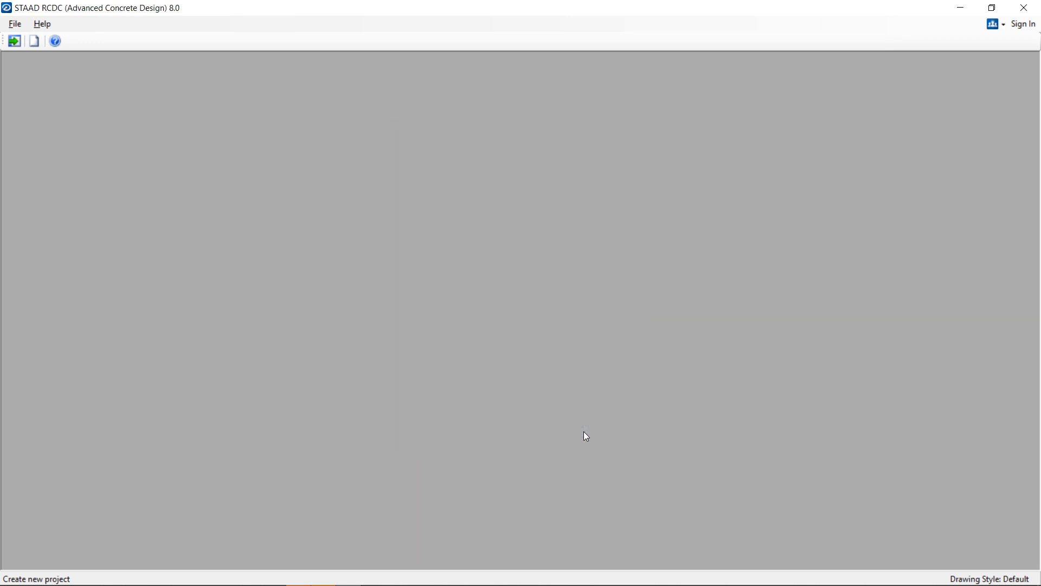
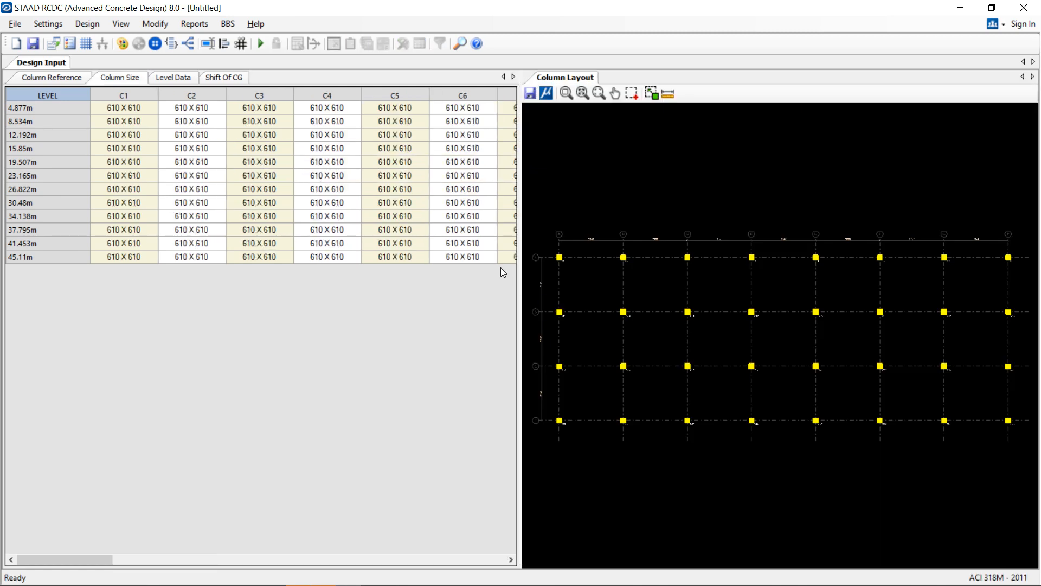
left_click(50, 79)
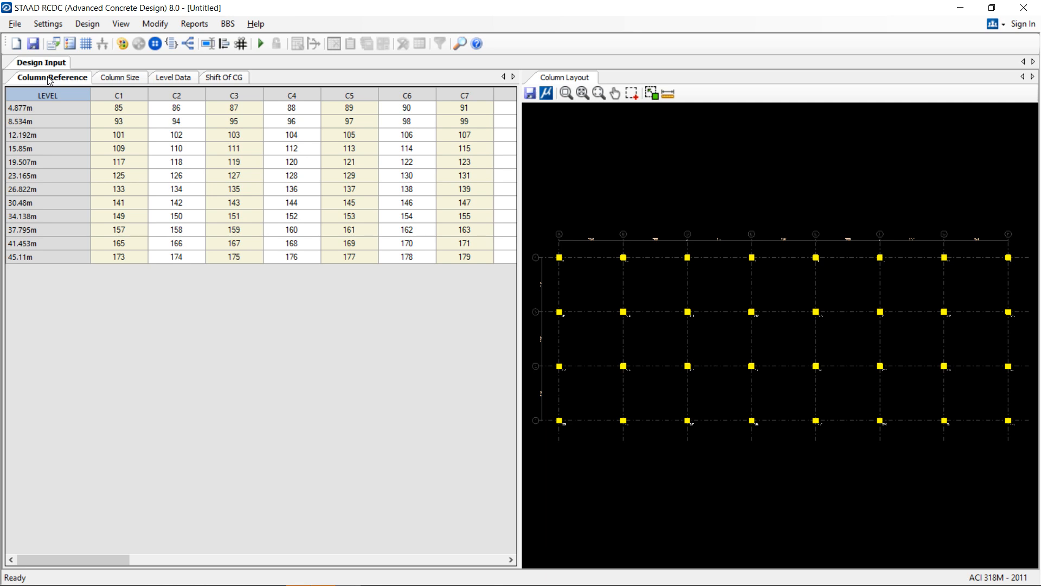
Show the column sizes and level data, and set the concrete grade of level 4.877m to C30
left_click(112, 81)
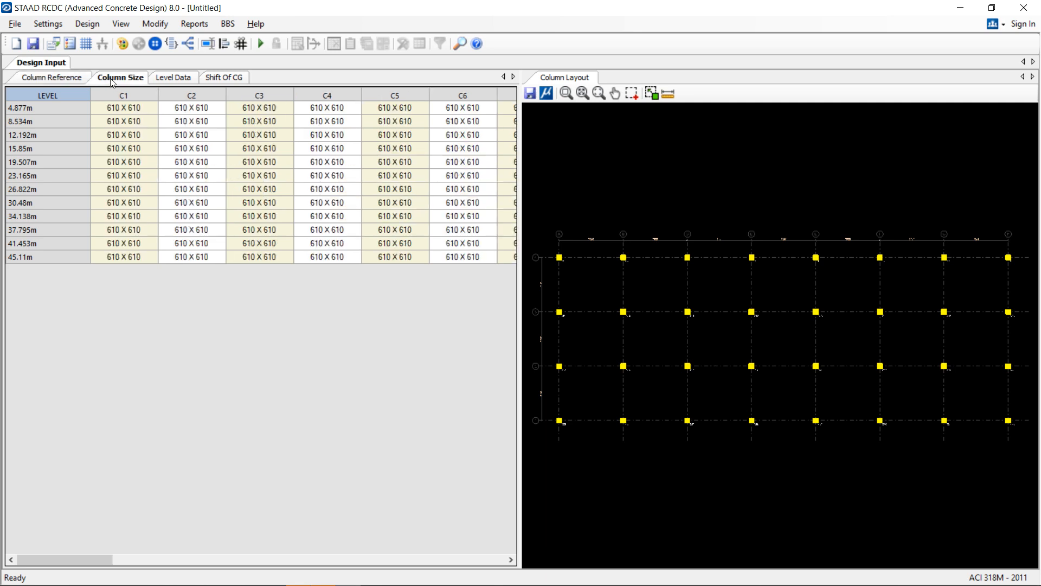
left_click(165, 79)
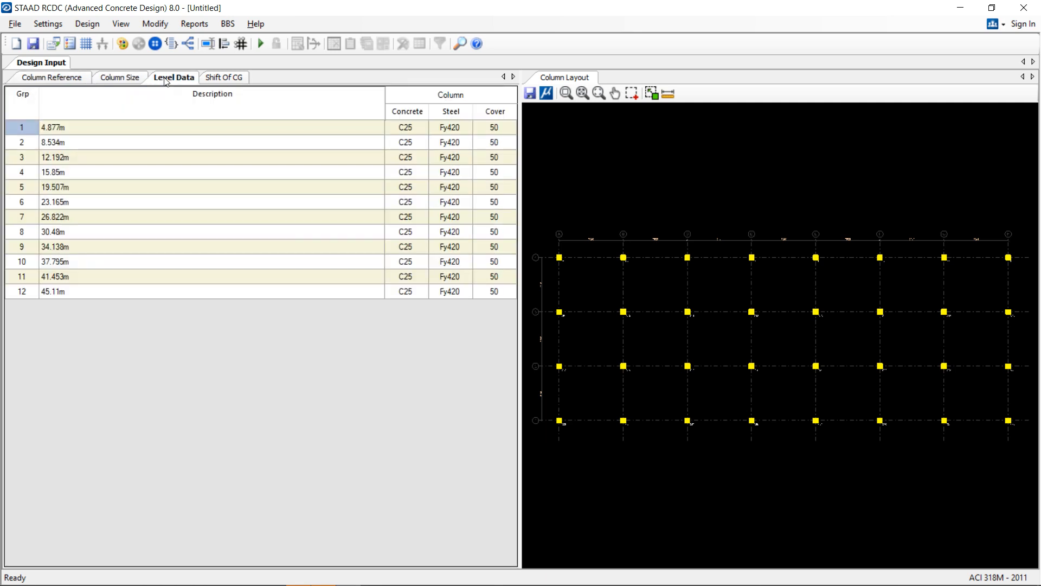
left_click(404, 129)
left_click(422, 128)
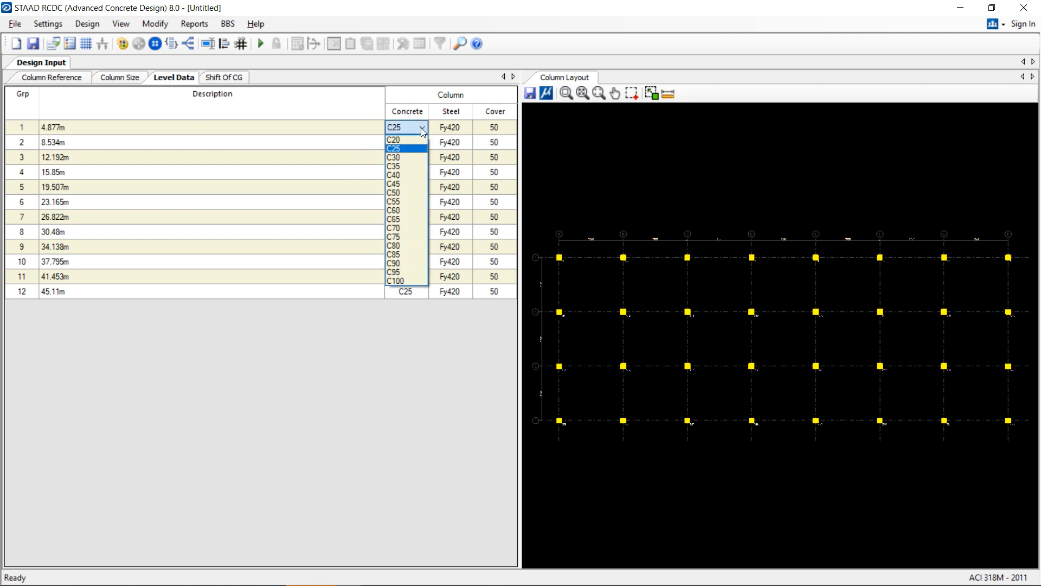
left_click(402, 155)
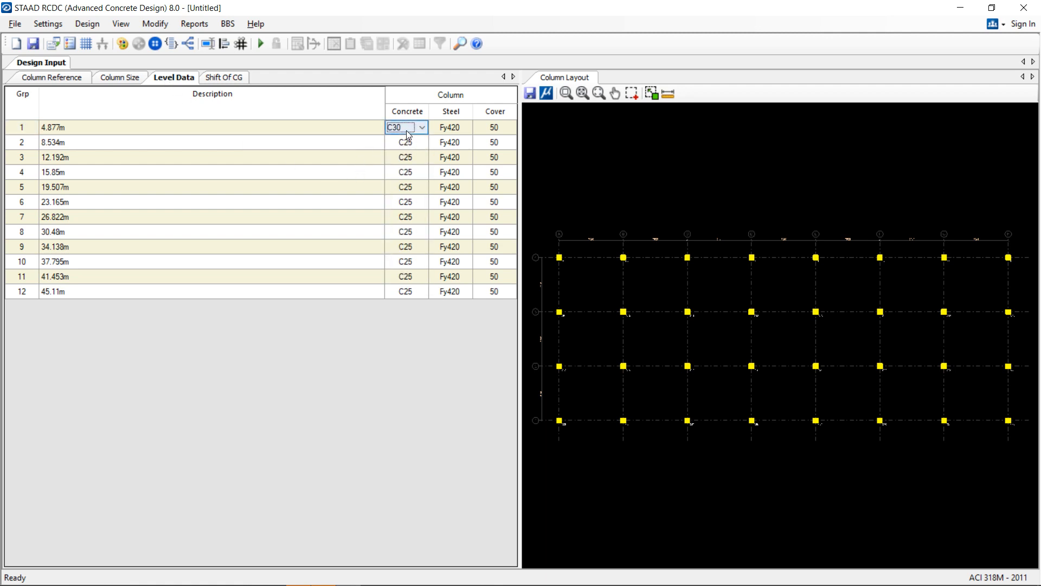
key("ctrl+c")
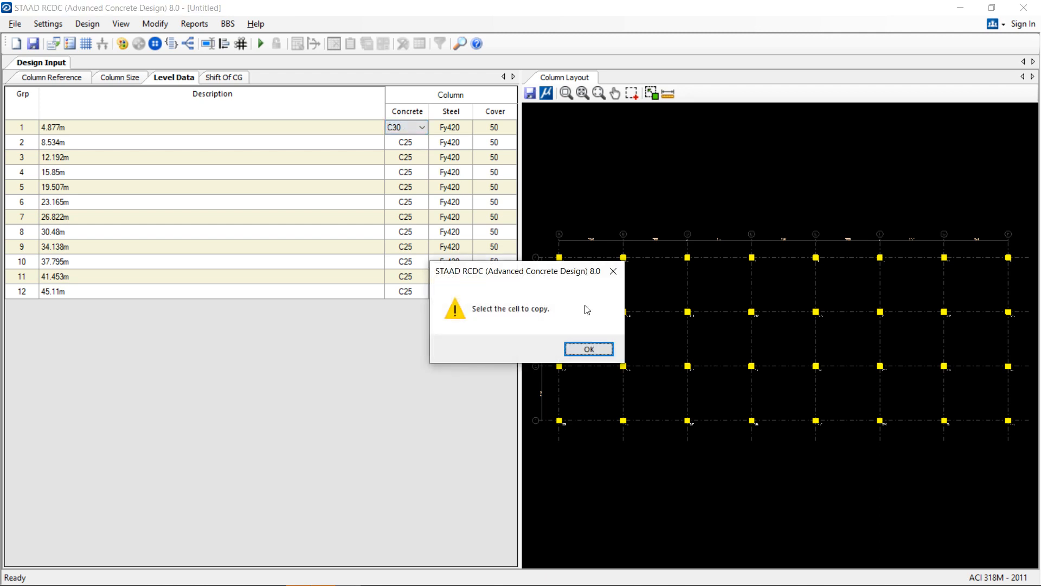
left_click(588, 349)
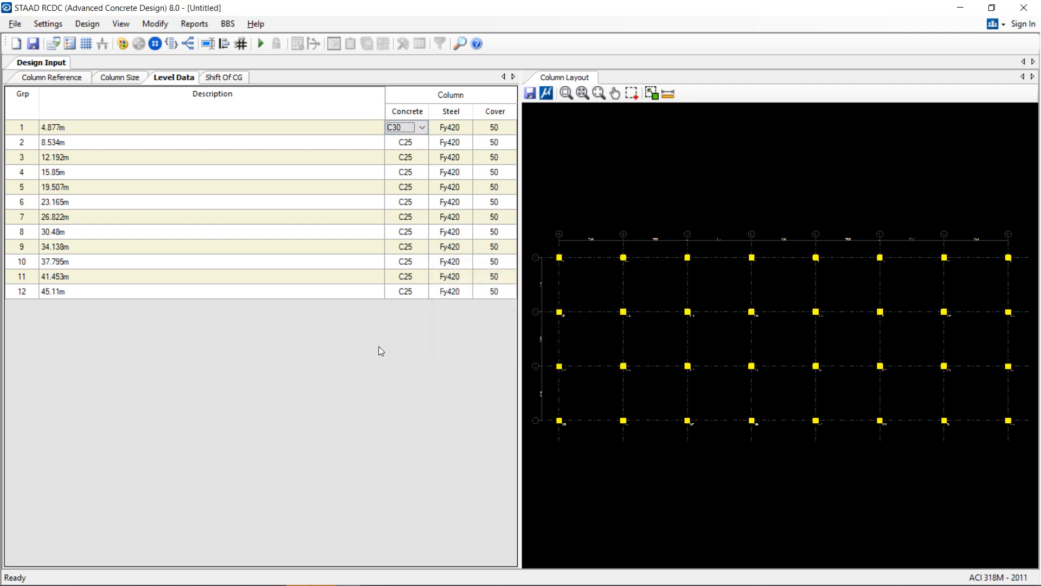
Copy the C30 concrete grade from level 4.877m to all levels from 8.534m to 45.11m
left_click(422, 129)
left_click(403, 158)
left_click(368, 128)
left_click(400, 129)
left_click_drag(403, 142, 403, 296)
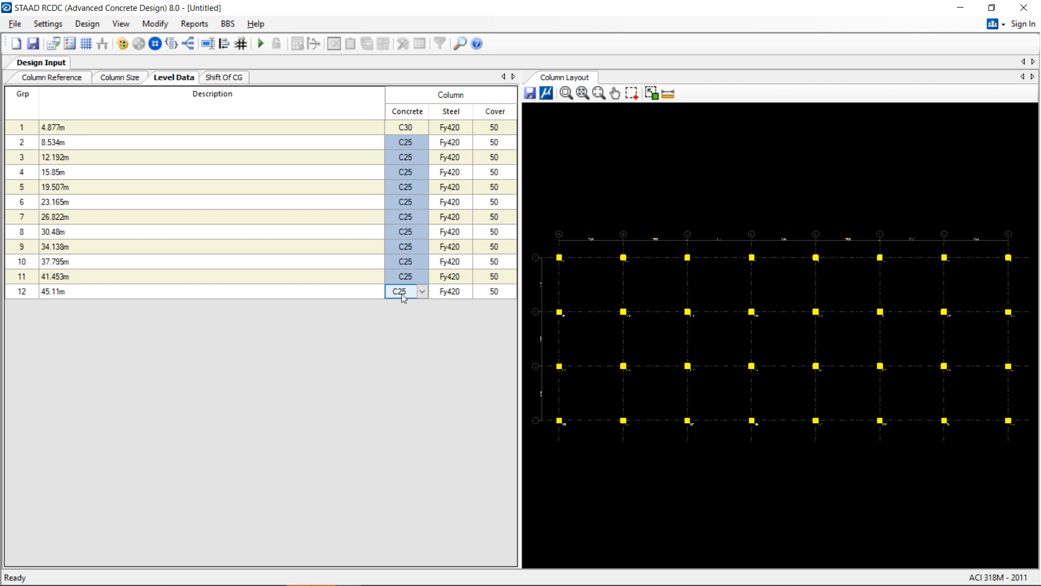
key("ctrl+v")
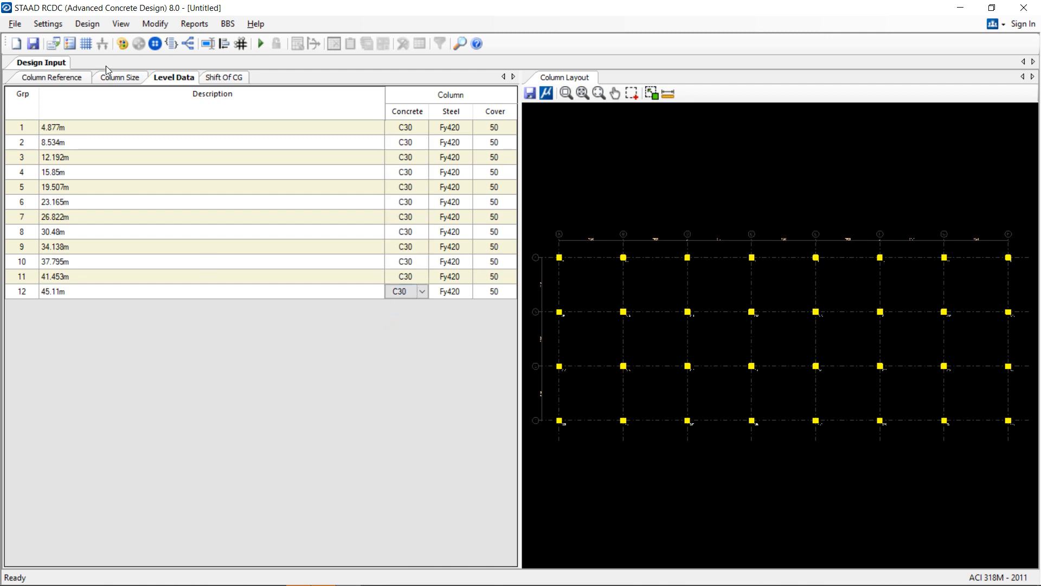
Show the shift of CG data and assign the basic load types Earthquake X to load case 1 and Earthquake Z to load case 2
left_click(220, 78)
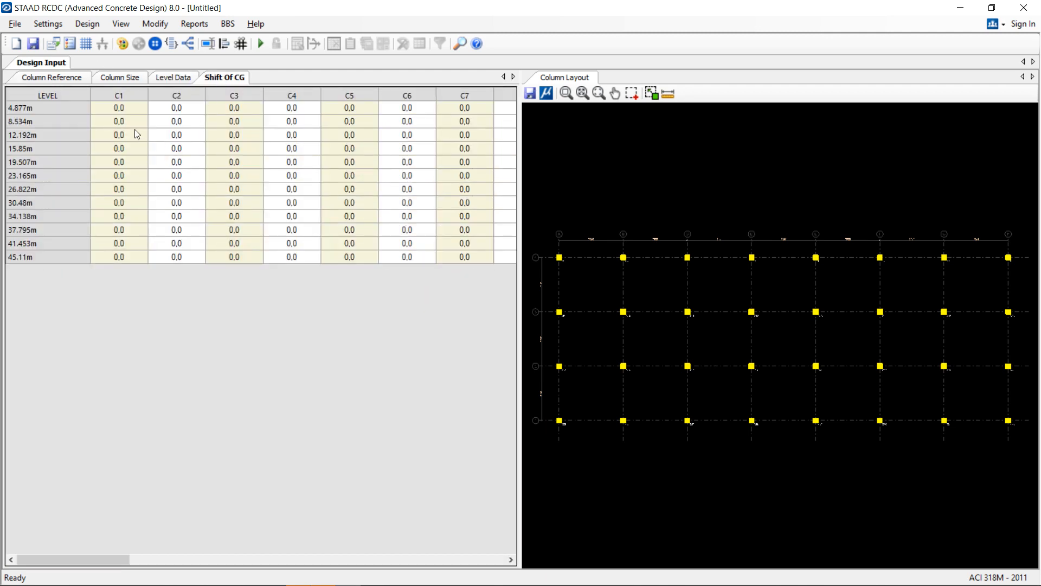
left_click(47, 25)
left_click(66, 137)
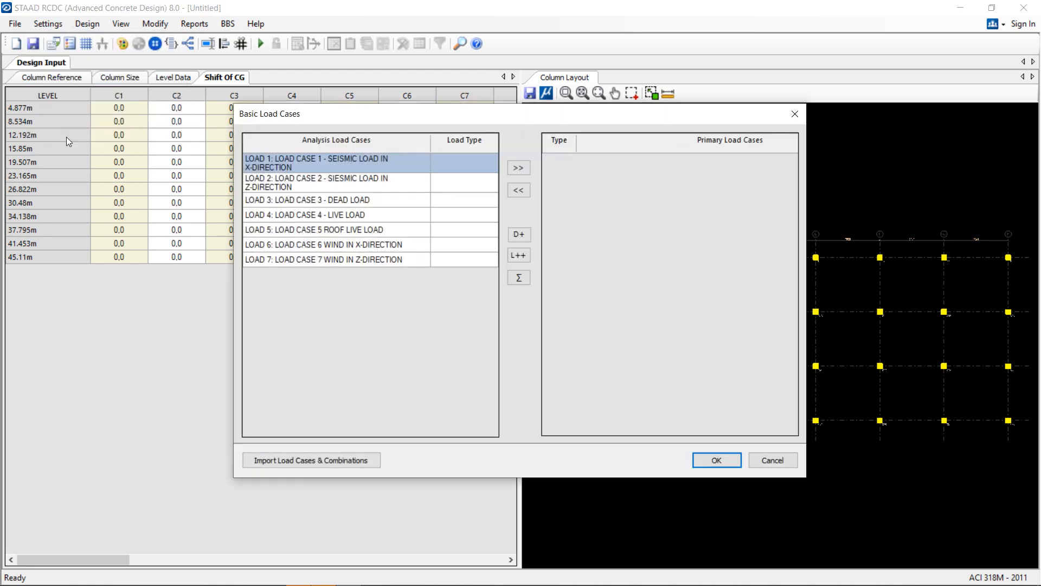
left_click(478, 163)
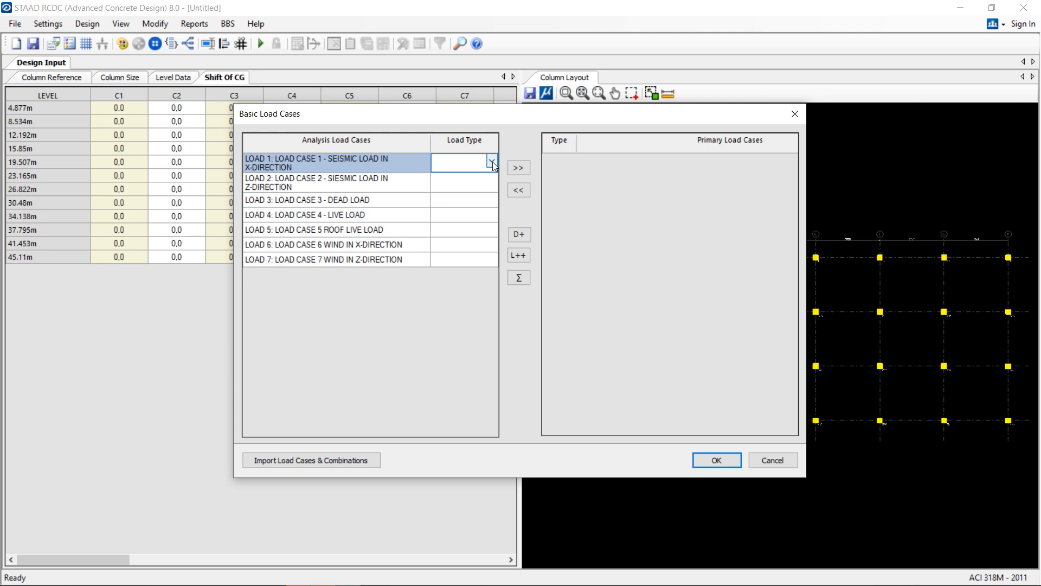
left_click(492, 162)
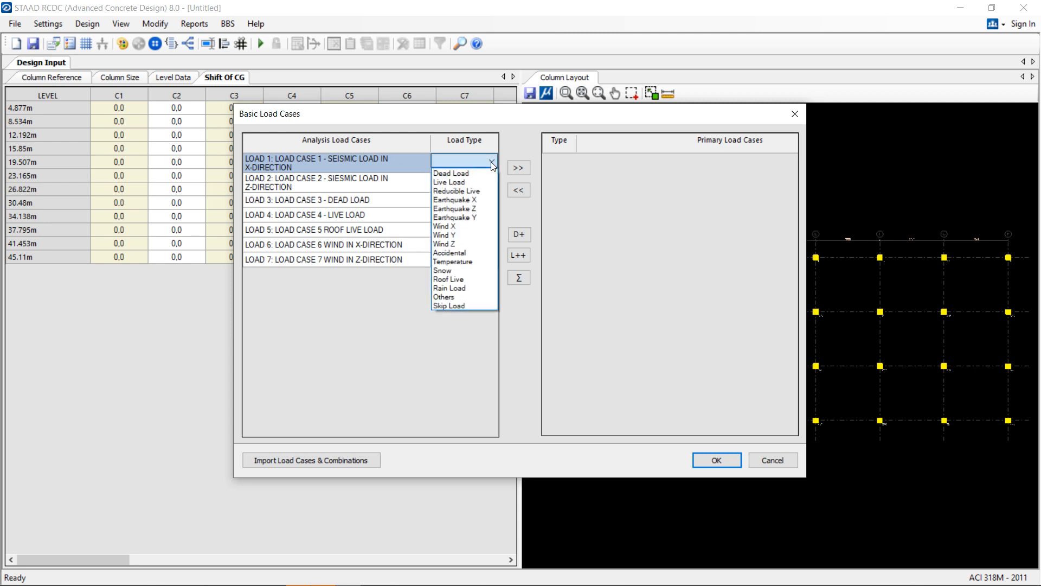
left_click(479, 200)
left_click(491, 184)
left_click(492, 182)
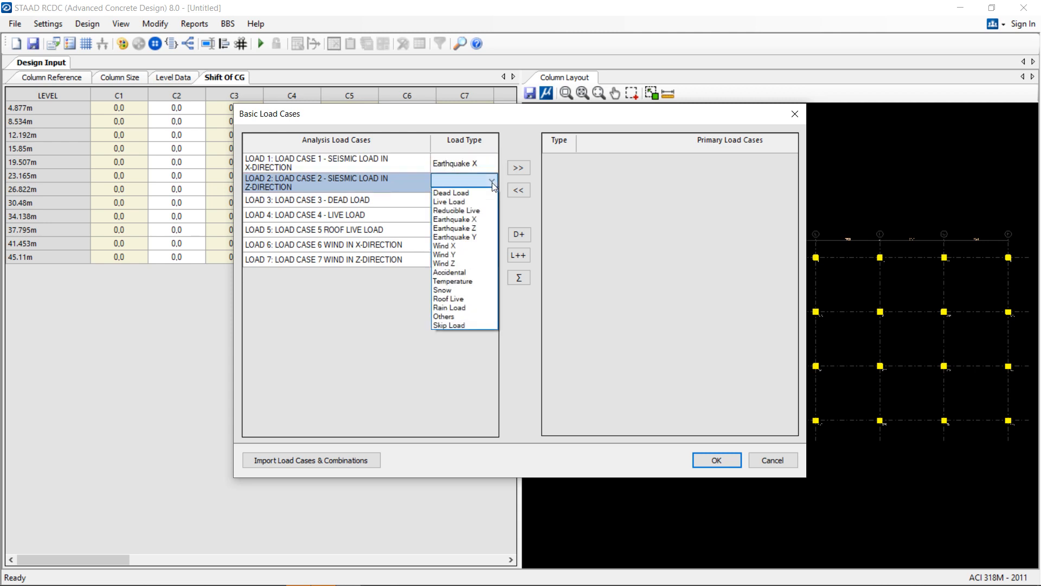
left_click(479, 232)
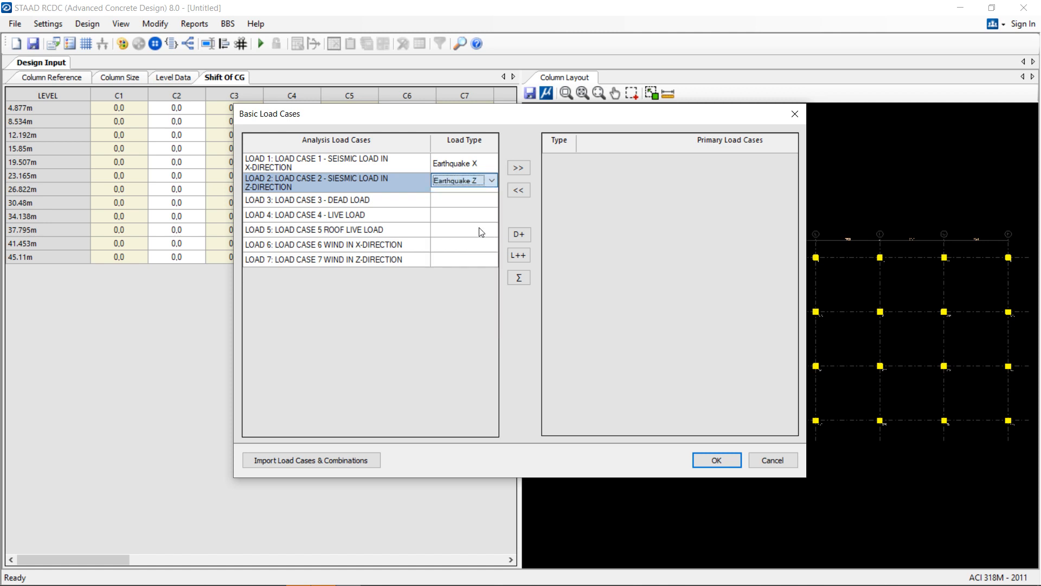
Assign the load types Dead Load to load case 3, Live Load to load case 4 and Reducible Live to load case 5
left_click(450, 200)
left_click(492, 199)
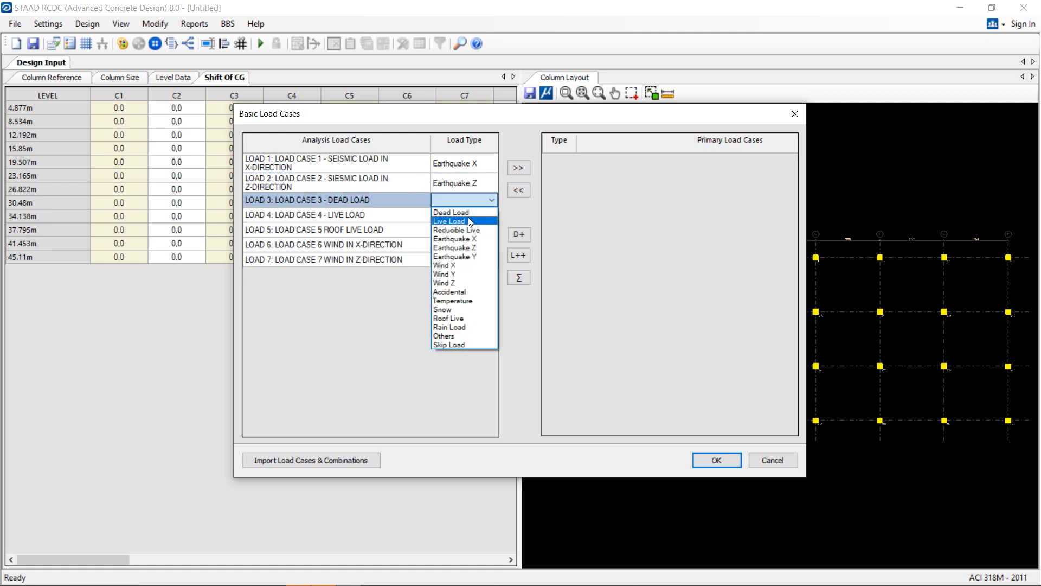
left_click(481, 213)
left_click(478, 214)
left_click(491, 215)
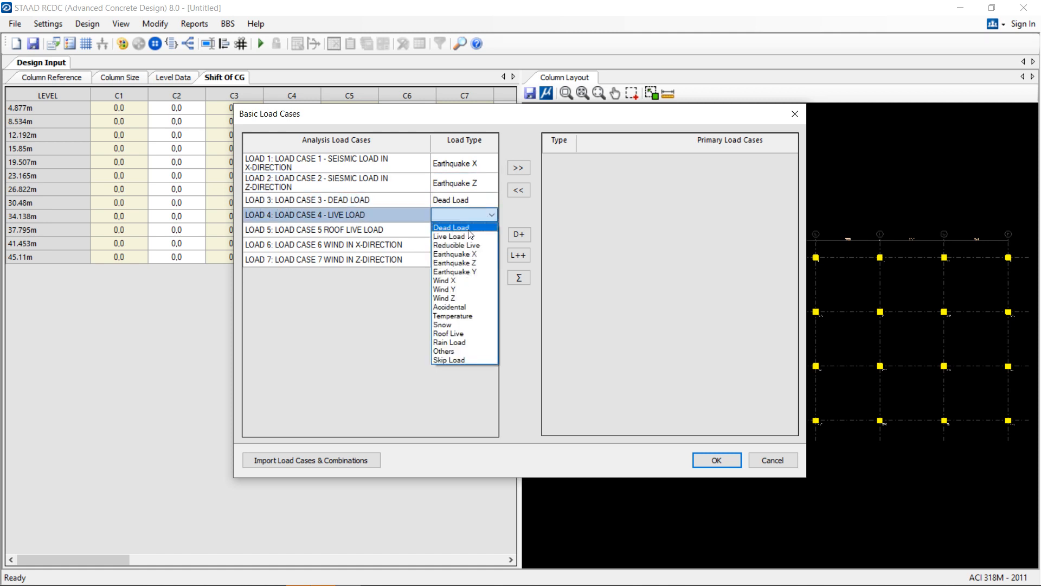
left_click(470, 235)
left_click(471, 233)
left_click(494, 230)
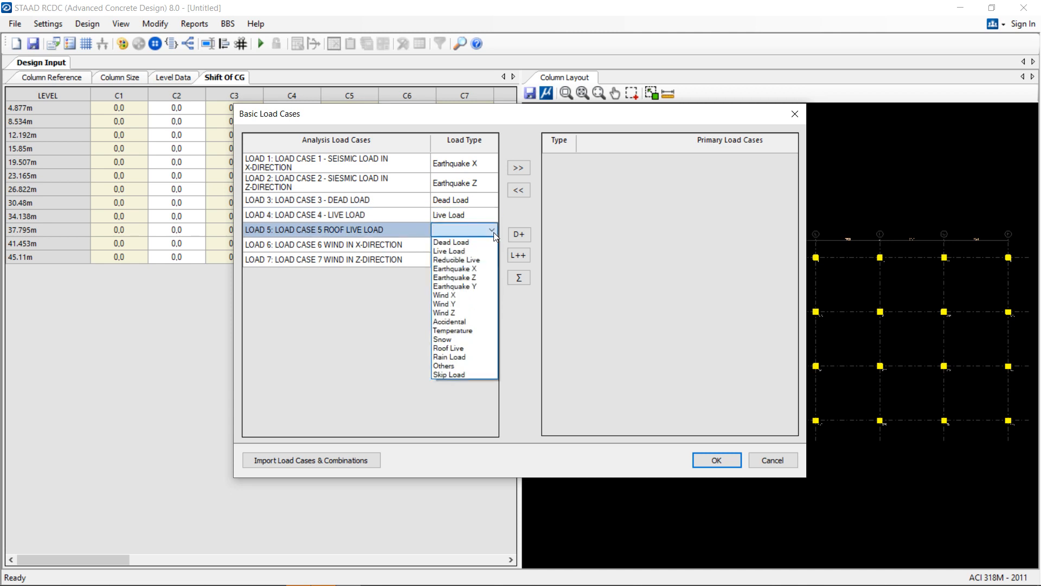
left_click(475, 251)
Assign the load types Wind X to load case 6 and Wind Z to load case 7
left_click(475, 247)
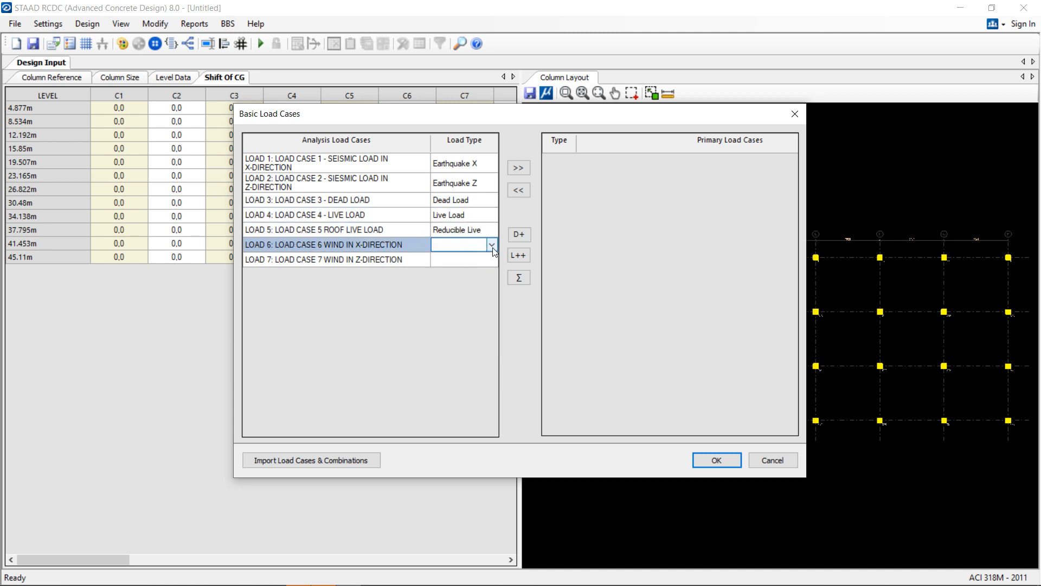
left_click(492, 245)
left_click(465, 311)
left_click(473, 260)
left_click(490, 260)
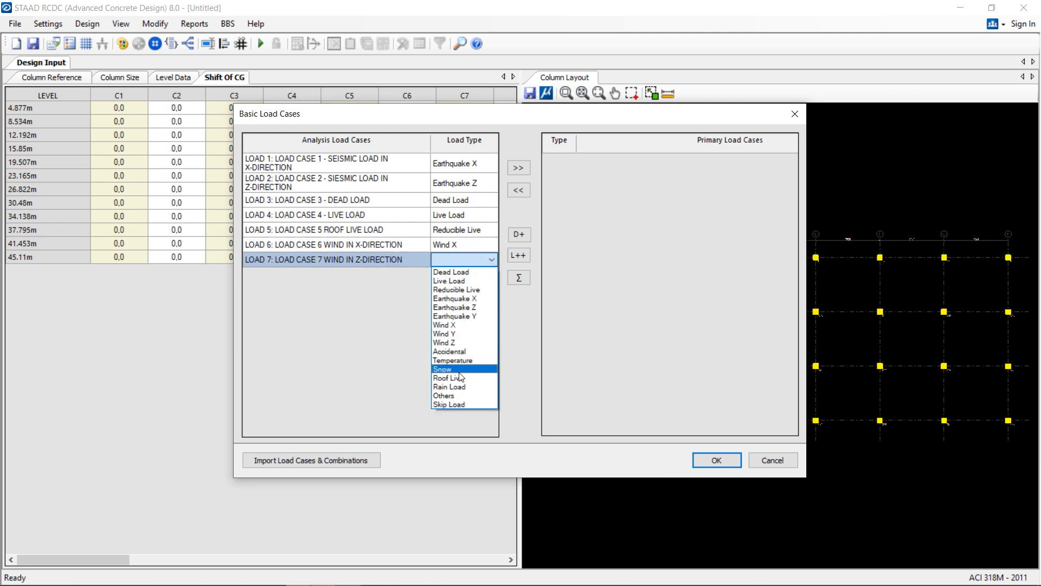
left_click(451, 342)
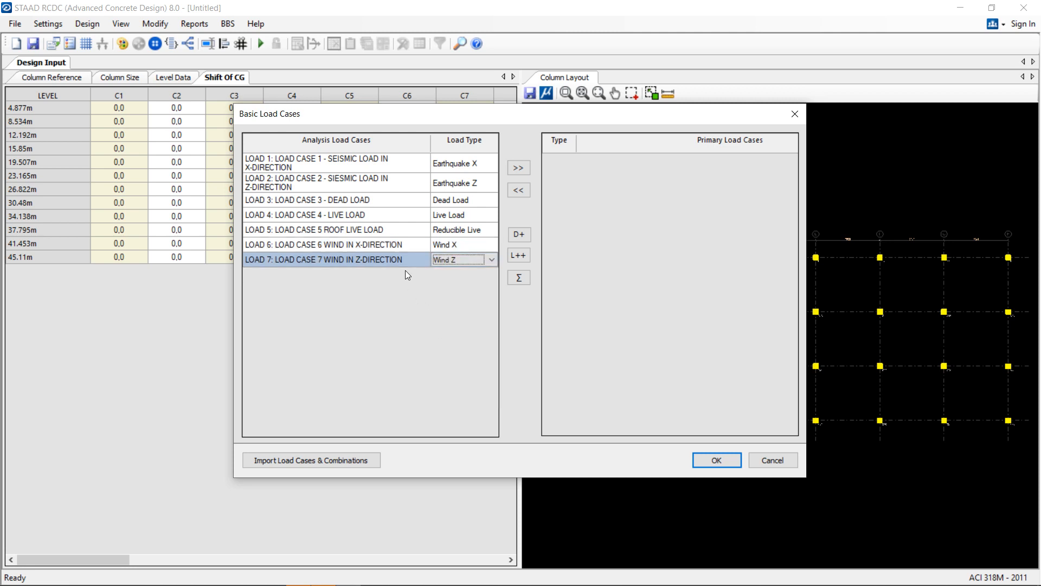
Add all seven analysis load cases to the primary load cases and accept the basic load cases
left_click(373, 165, "shift")
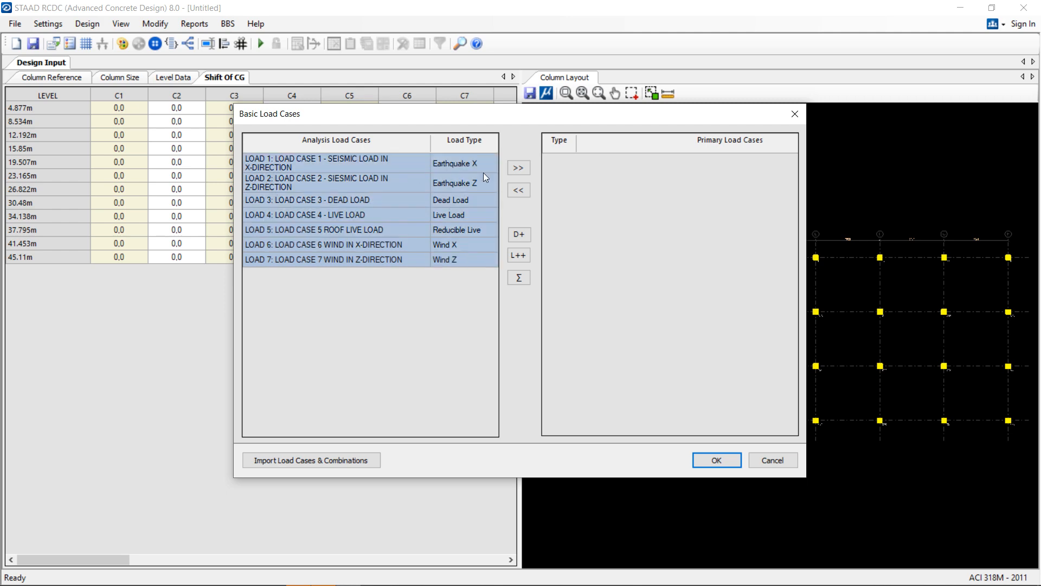
left_click(519, 169)
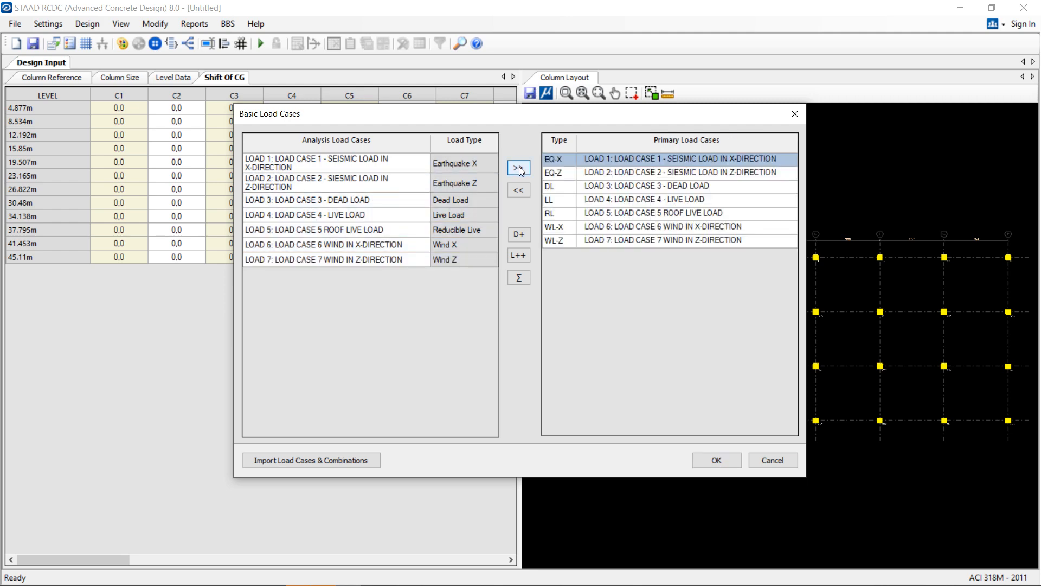
left_click(725, 461)
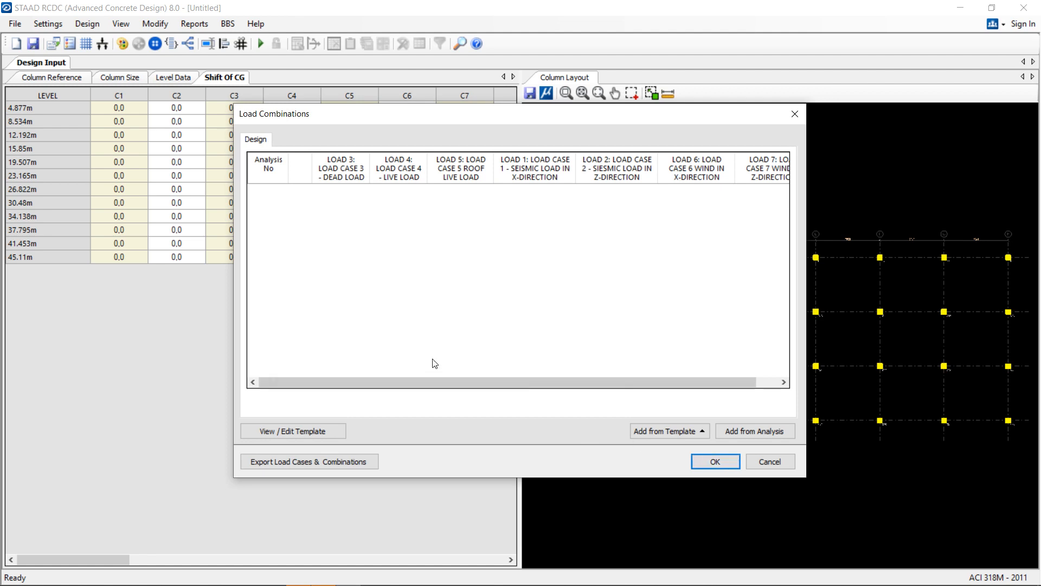
Add the load combinations from the analysis and include the seismic combinations with the 0.809 dead load factor
left_click(775, 432)
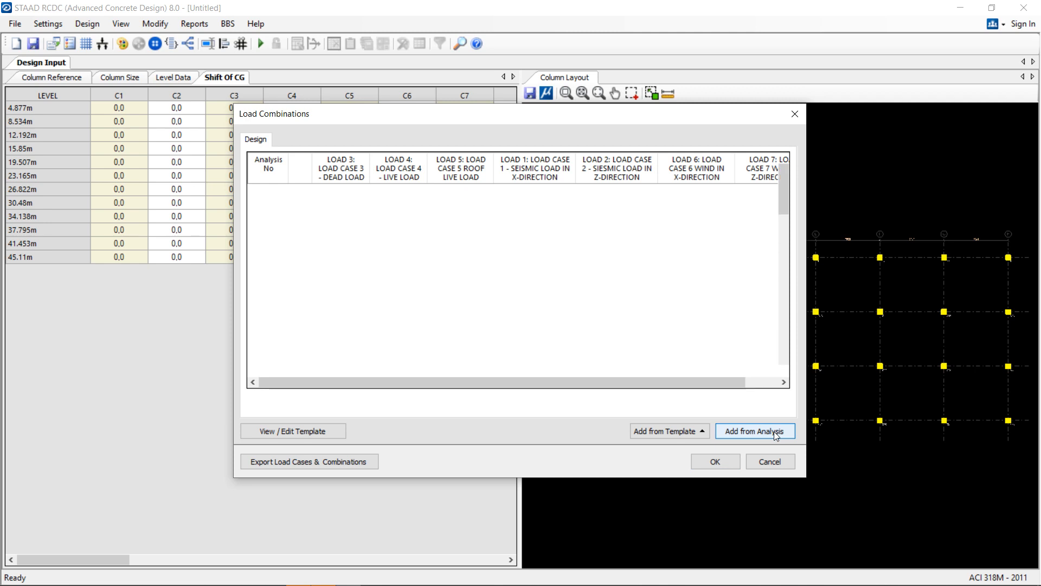
scroll(295, 230, "down", 5)
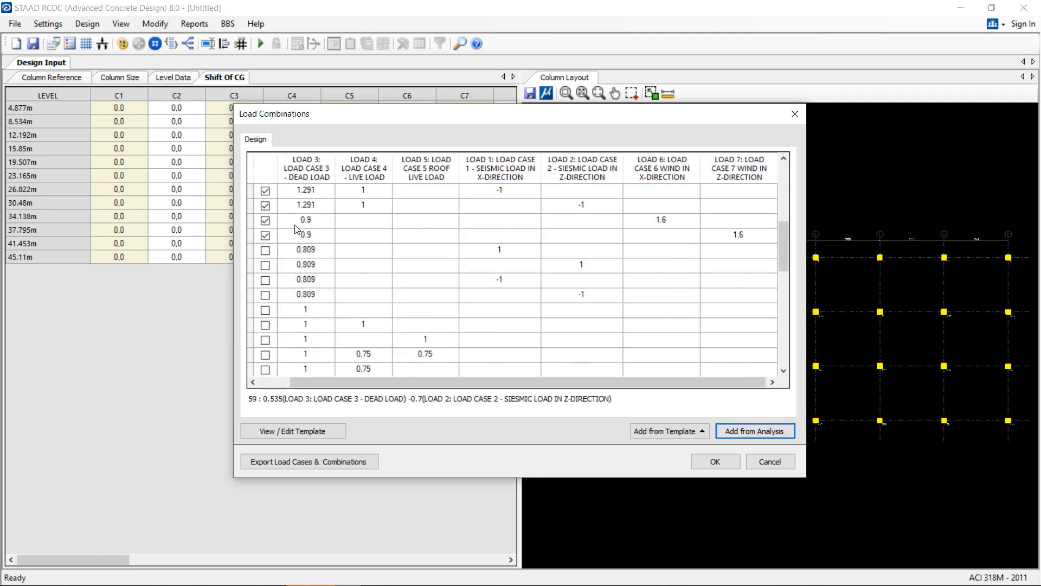
left_click(265, 250)
left_click(265, 280)
left_click(265, 295)
Exclude the four seismic combinations with 1.07 dead load and the first combination with 1.052 dead load and 0.525 X-direction seismic load
scroll(377, 321, "down", 4)
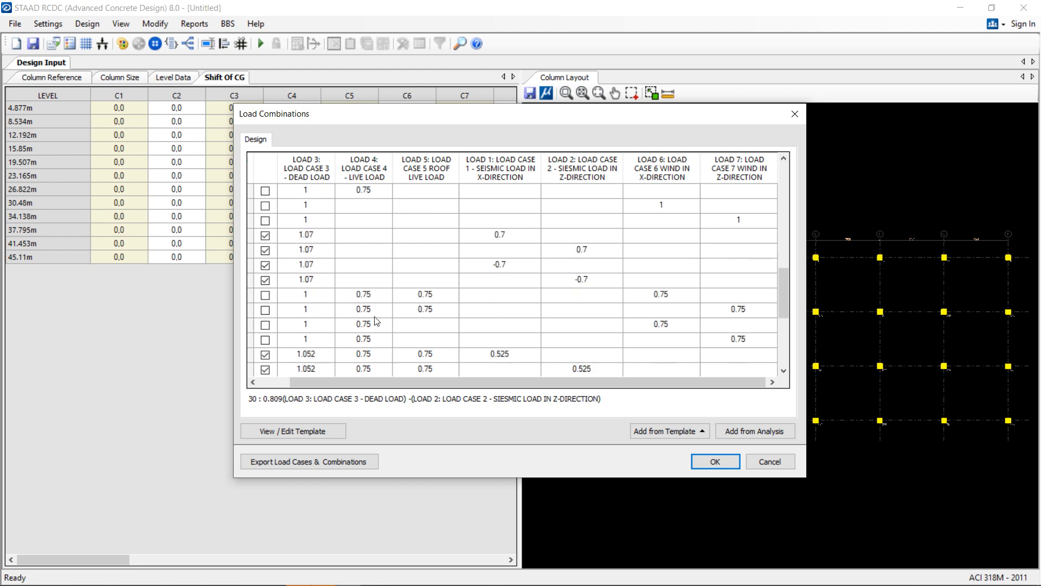
left_click(265, 235)
left_click(265, 250)
left_click(265, 265)
left_click(265, 280)
left_click(265, 354)
Exclude the remaining seismic combinations with the 1.052 dead load factor and accept the load combinations
scroll(296, 326, "down", 4)
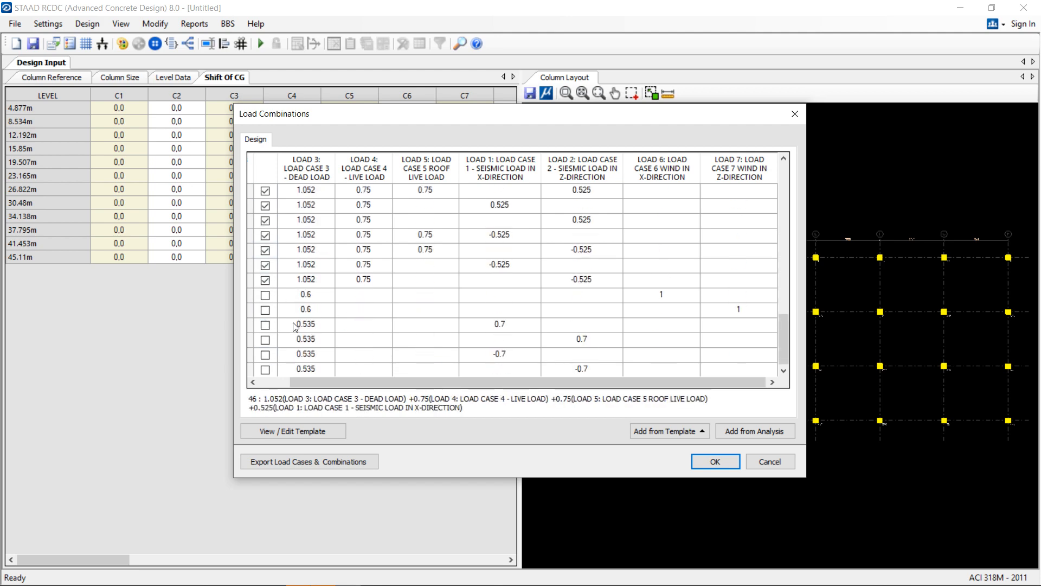
left_click(265, 191)
left_click(266, 205)
left_click(265, 221)
left_click(265, 235)
left_click(265, 250)
left_click(266, 266)
left_click(265, 280)
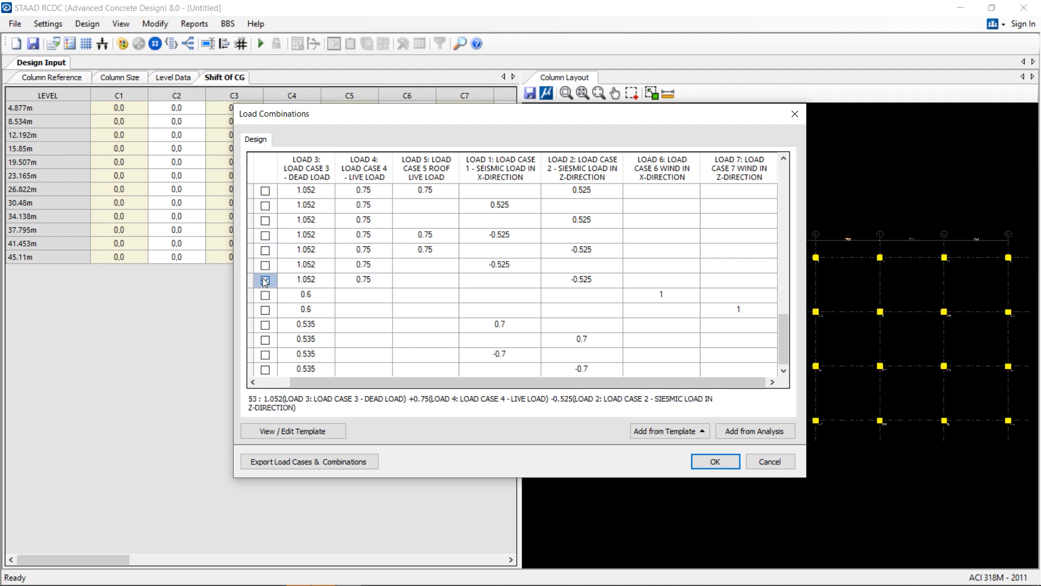
scroll(329, 287, "up", 2)
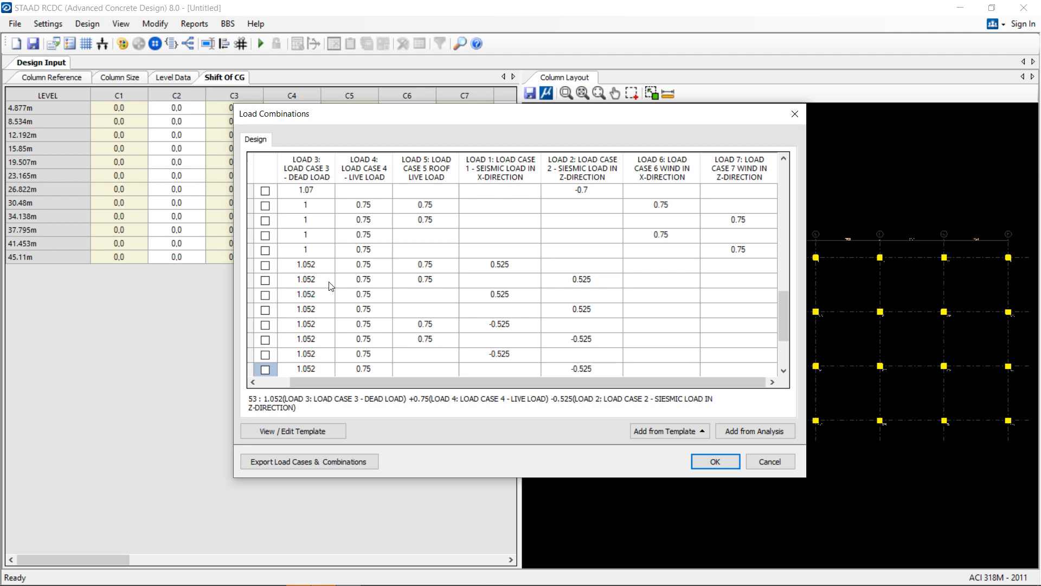
scroll(331, 286, "up", 12)
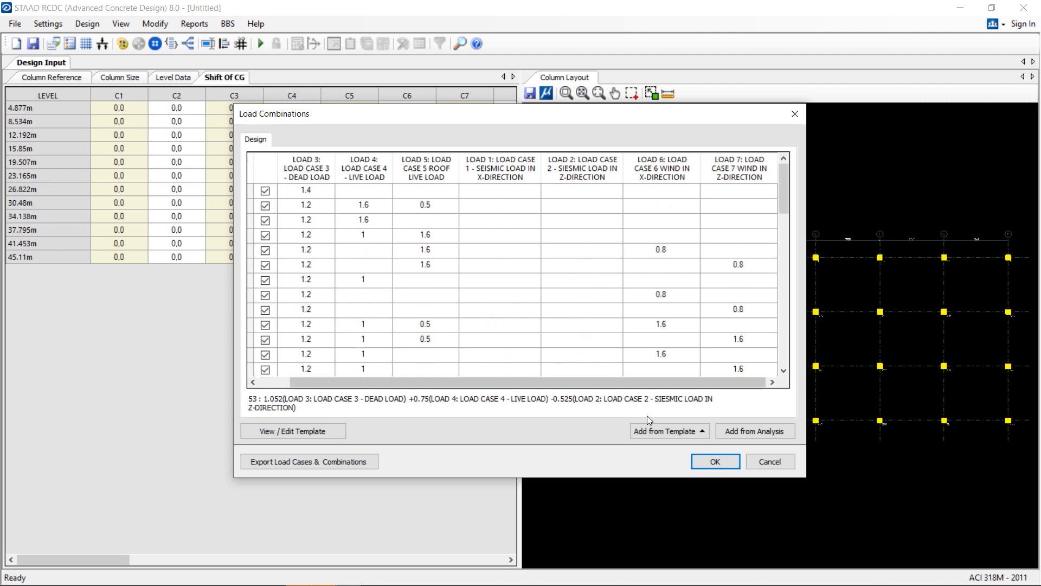
left_click(715, 461)
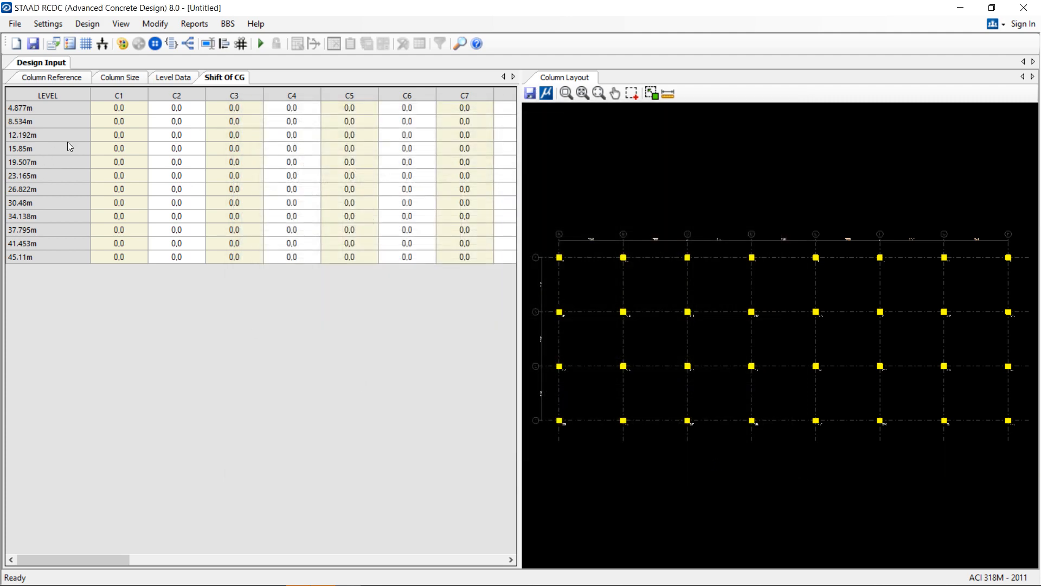
Enable the effective length factor in the design settings and set column C1's major-axis factor to 1 at all levels
left_click(34, 25)
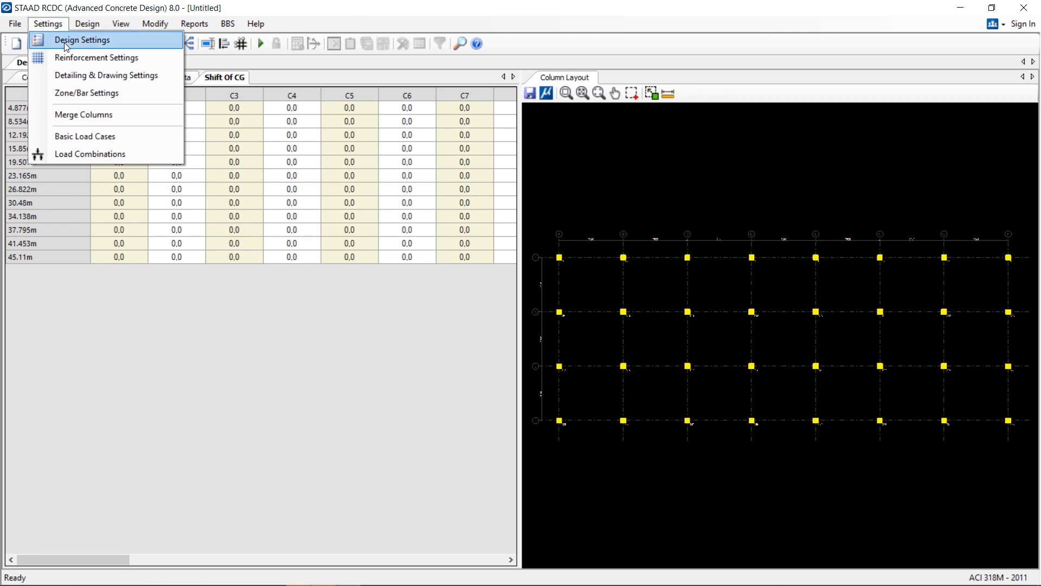
left_click(64, 42)
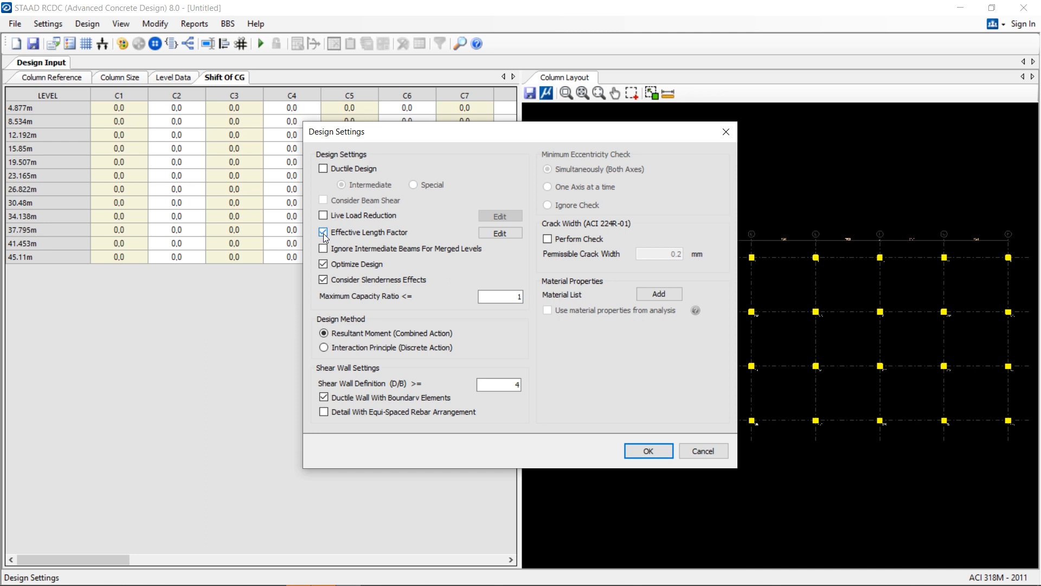
left_click(484, 234)
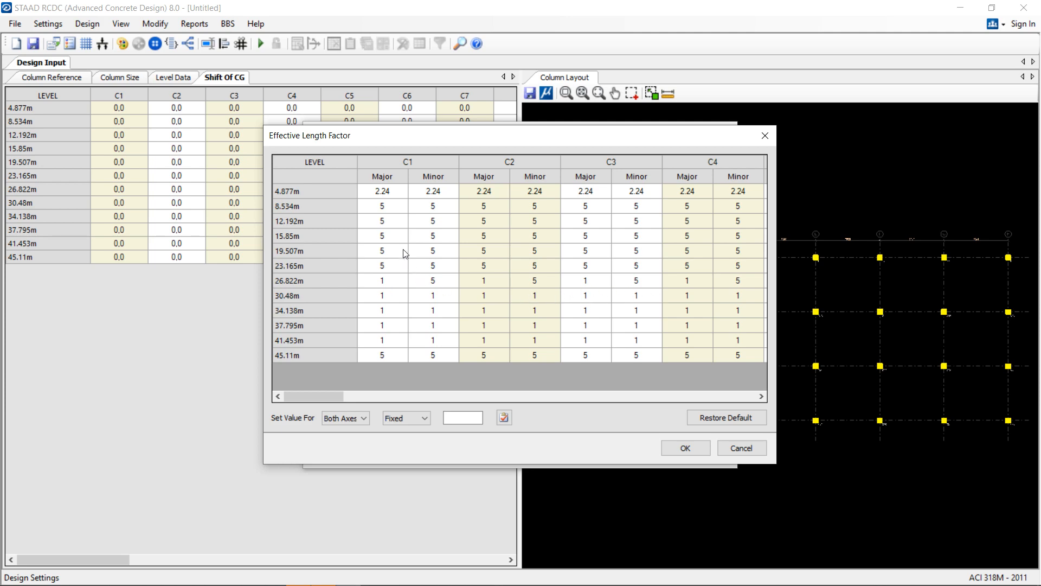
left_click(380, 192)
left_click(402, 211)
left_click_drag(402, 206, 389, 391)
key("ctrl+v")
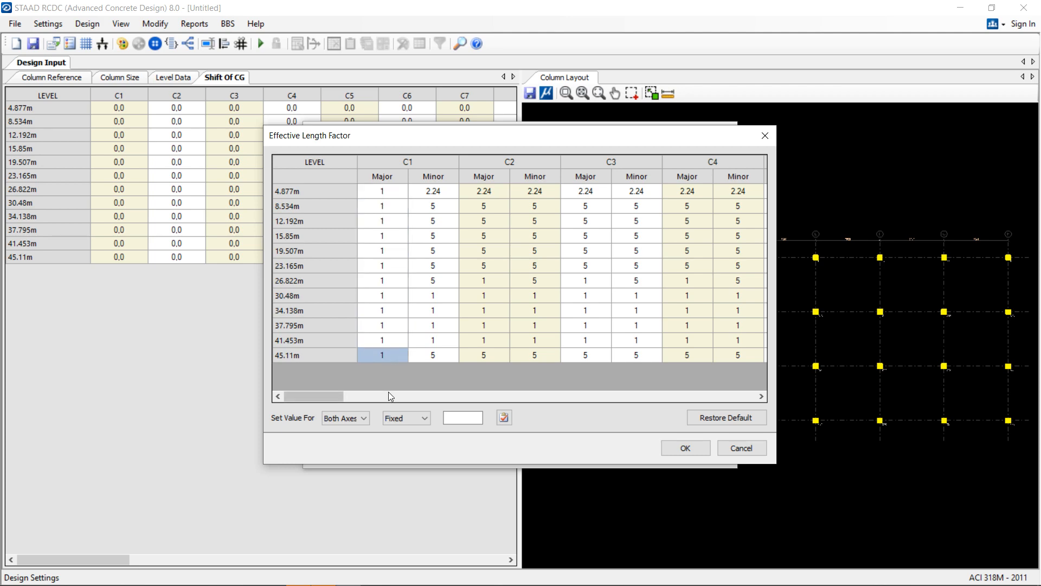
Set the effective length factor to 1 for C1's minor axis and both axes of columns C2 to C32 at all levels, and accept the design settings
left_click_drag(382, 190, 399, 371)
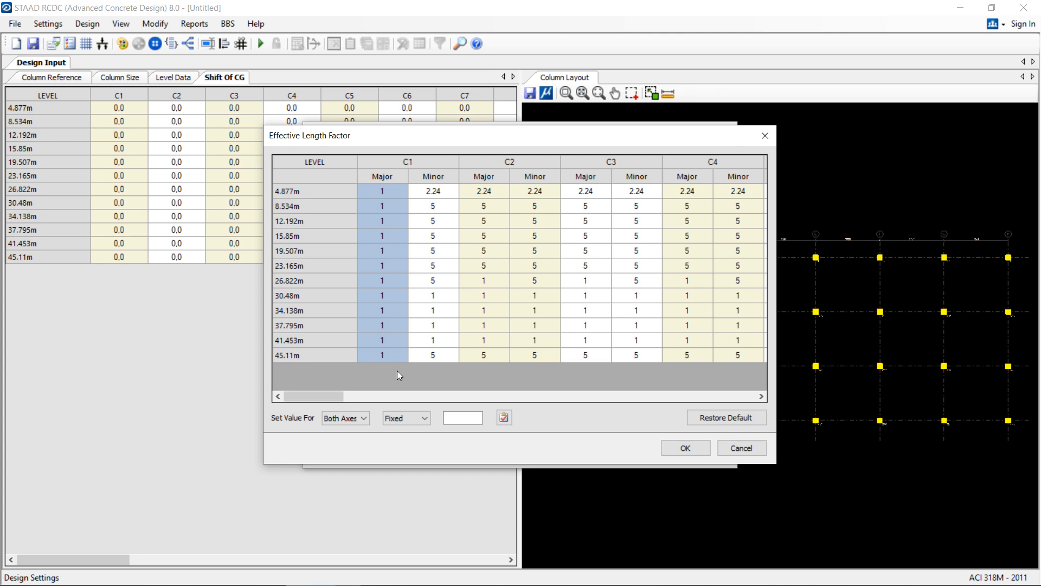
left_click_drag(421, 191, 875, 364)
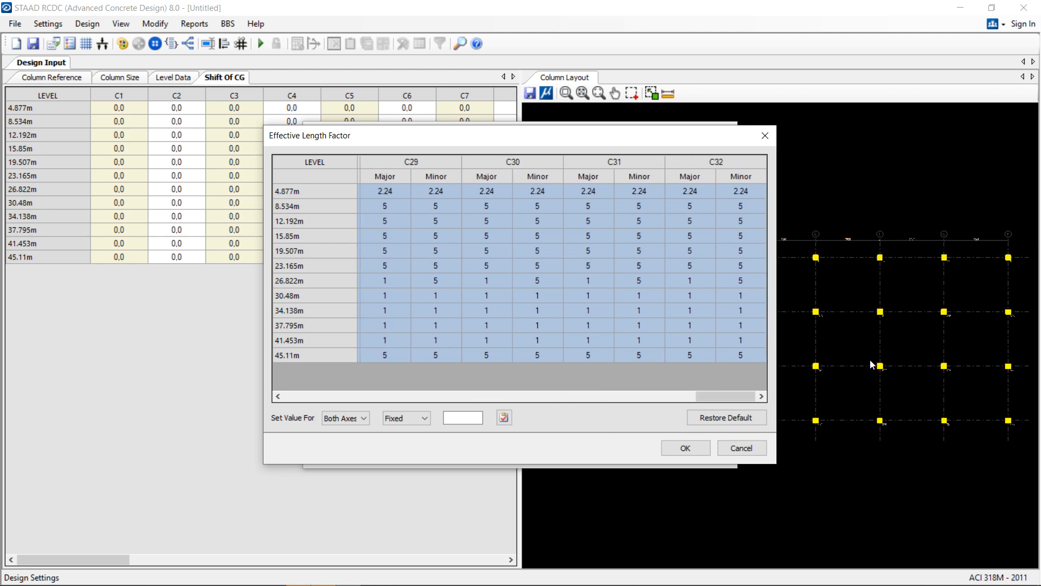
key("Delete")
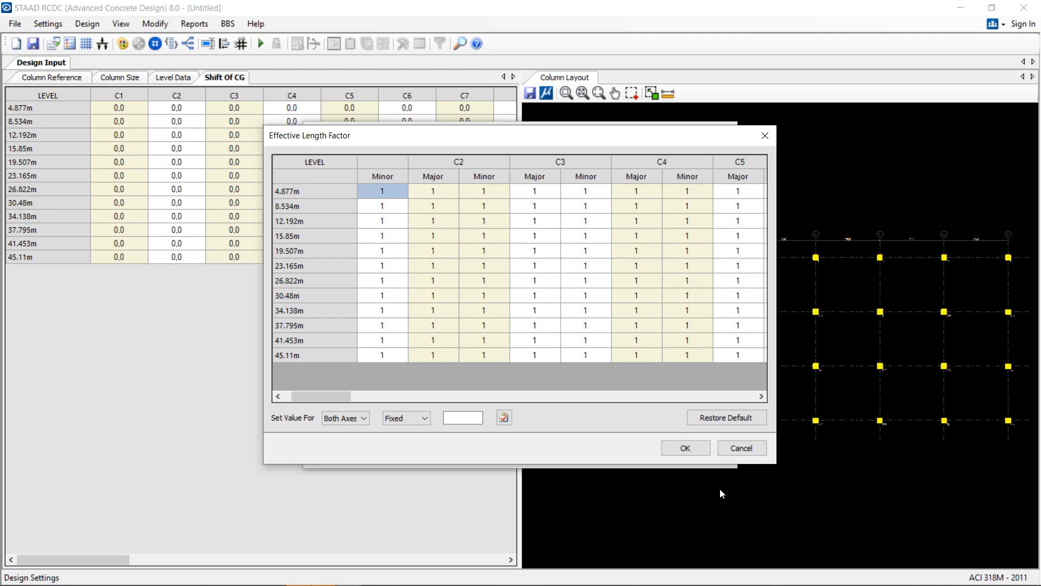
left_click(684, 448)
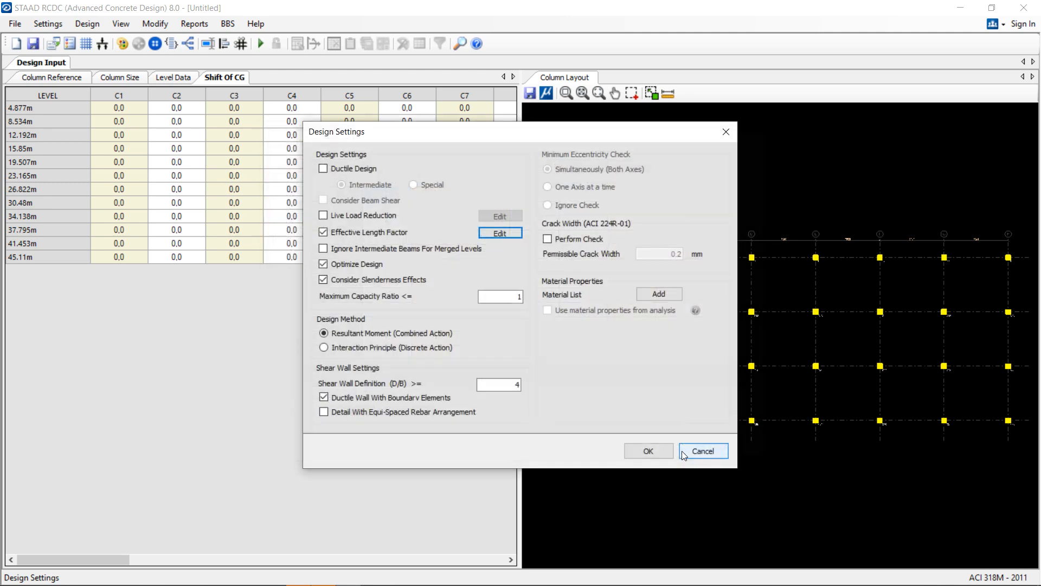
left_click(643, 450)
Run the auto design of the columns and open the Failure Diagnostics report
left_click(43, 25)
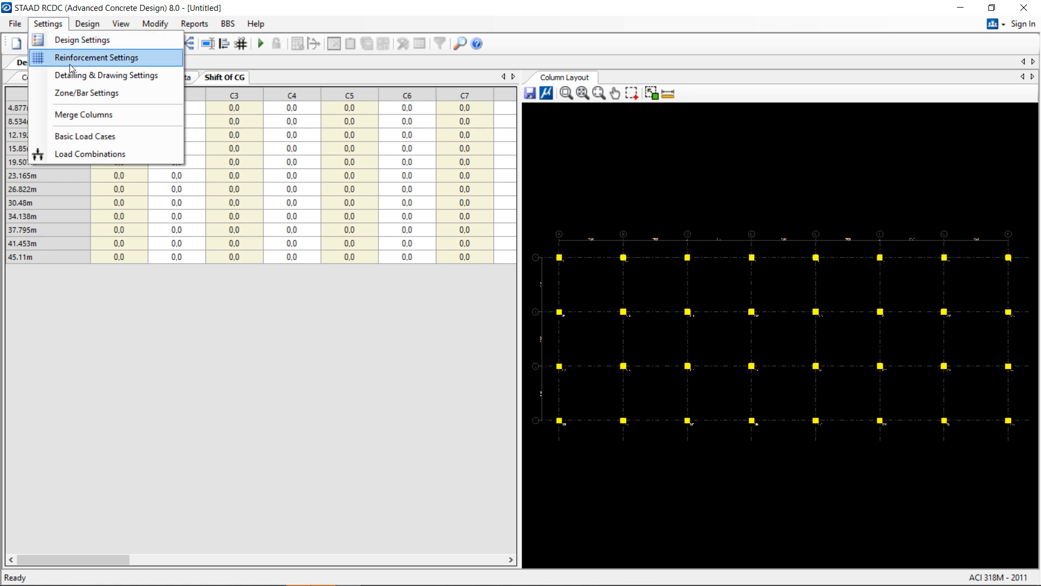
mouse_move(87, 24)
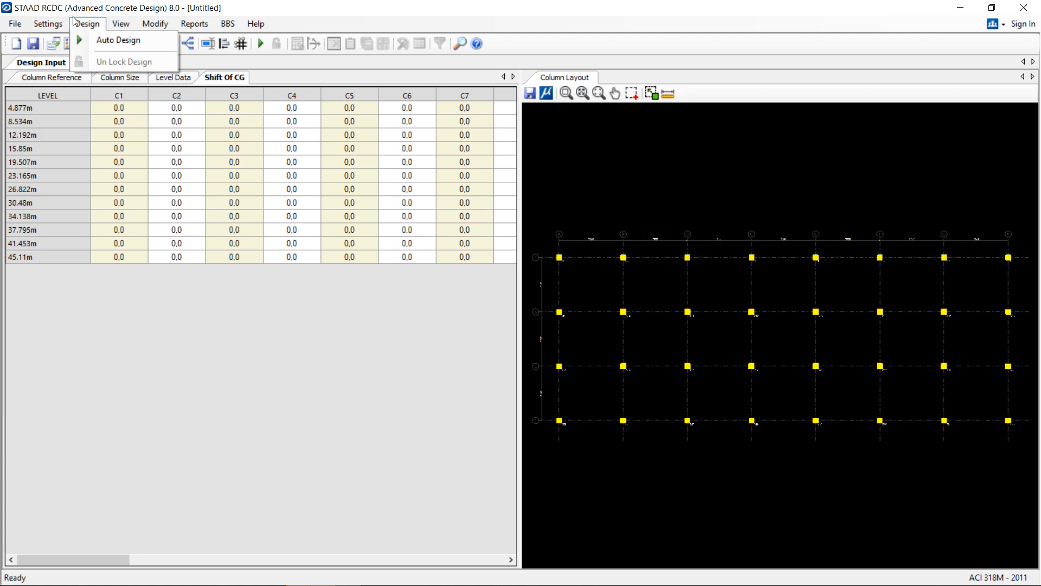
left_click(98, 41)
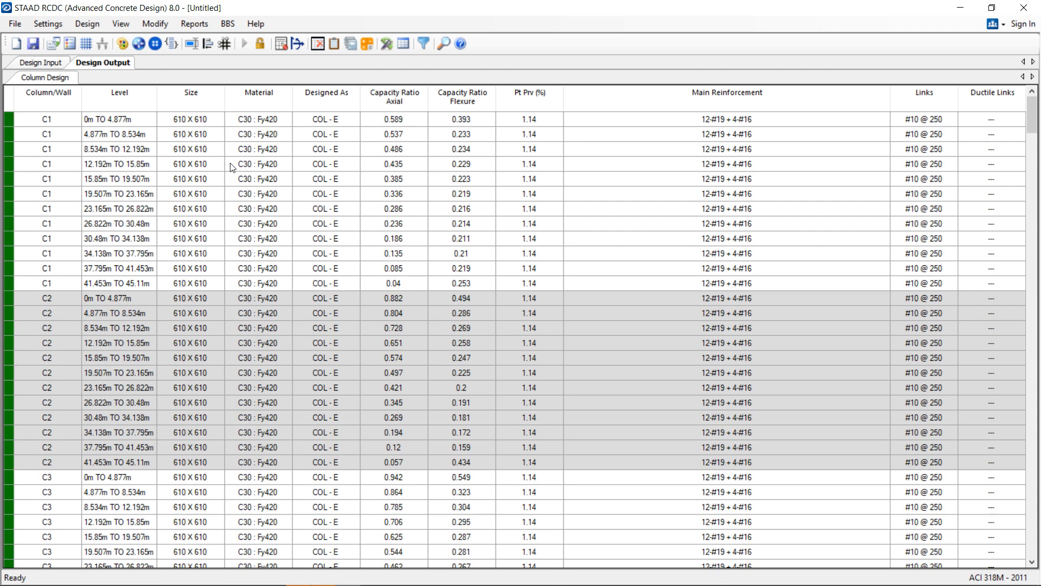
left_click(193, 25)
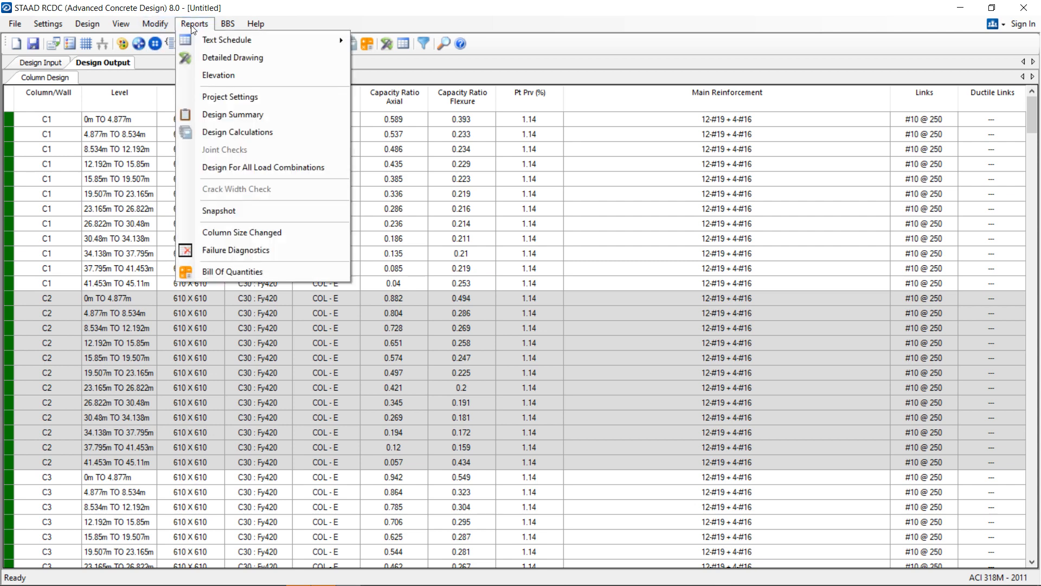
left_click(240, 253)
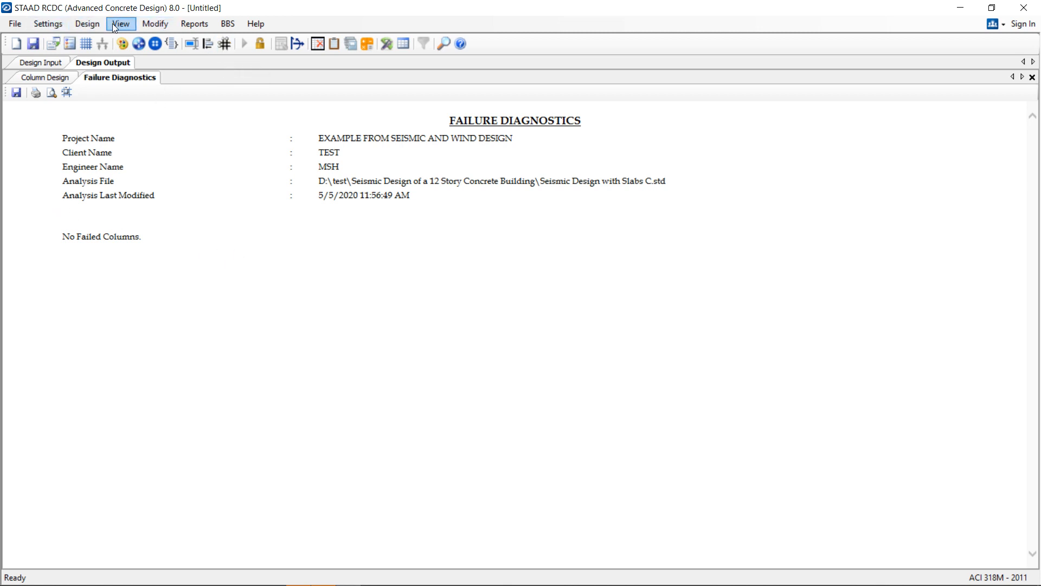
left_click(88, 24)
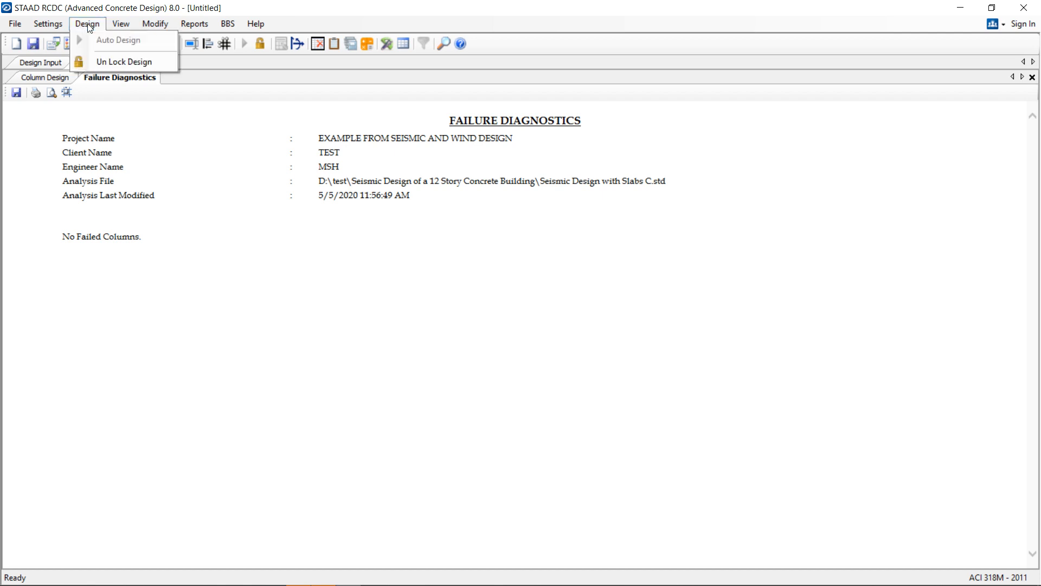
mouse_move(120, 27)
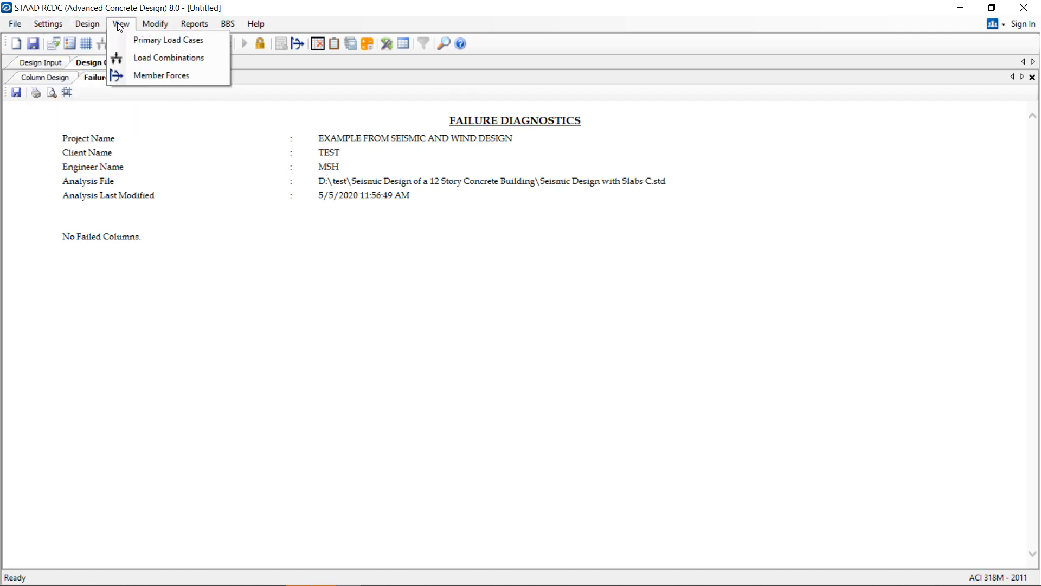
left_click(195, 25)
left_click(195, 26)
left_click(24, 80)
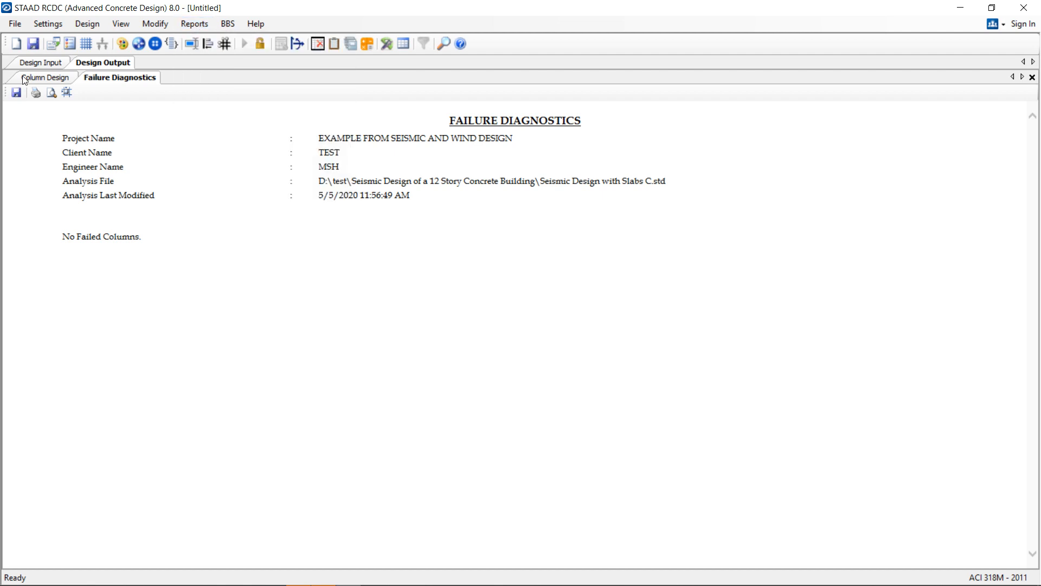
Export the column layout drawing from the design input as a DXF file named COLUMNS LOCATION
left_click(45, 64)
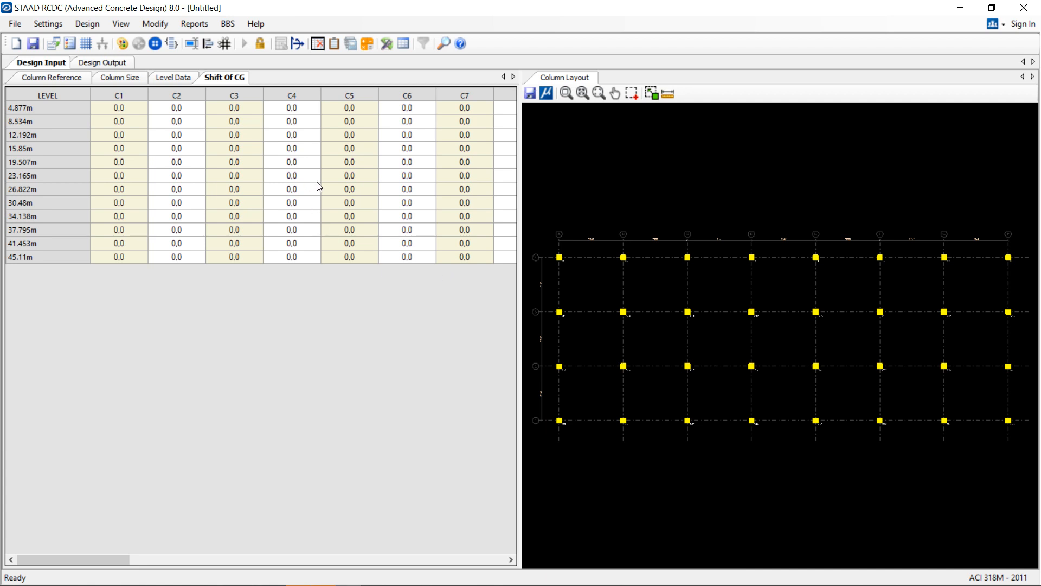
left_click(530, 94)
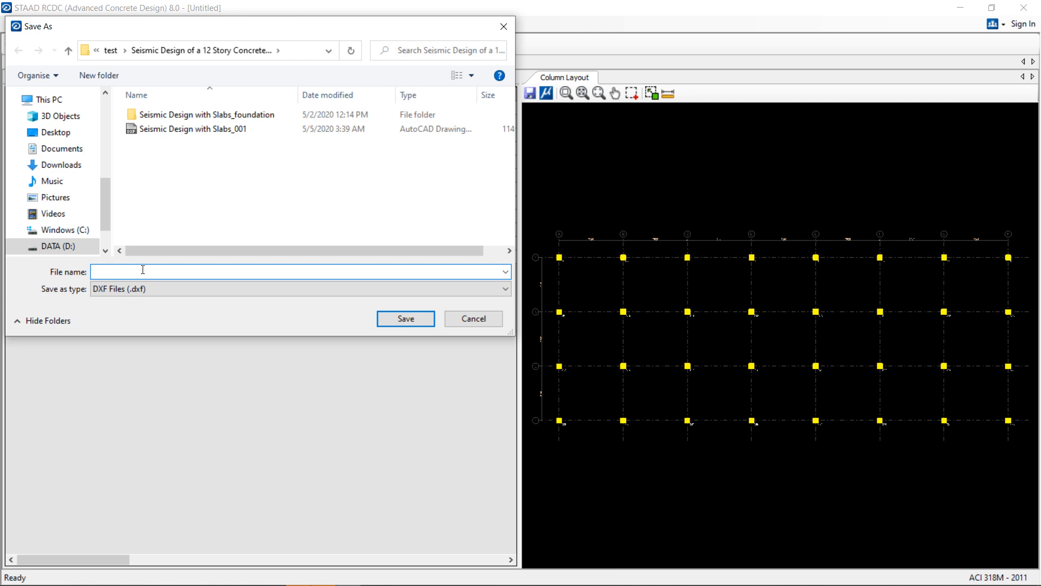
type("COLUM")
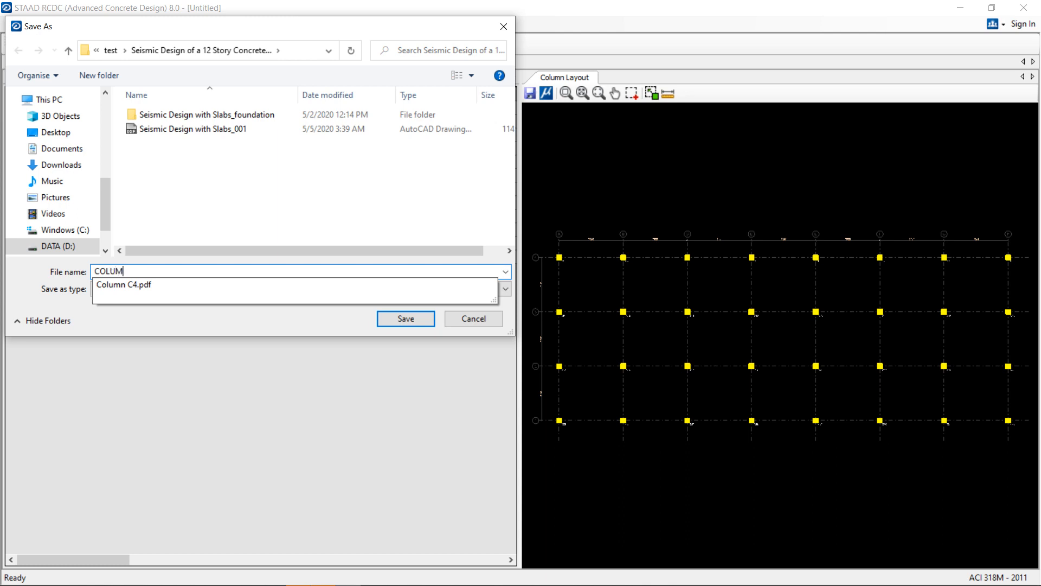
type("N LOCA")
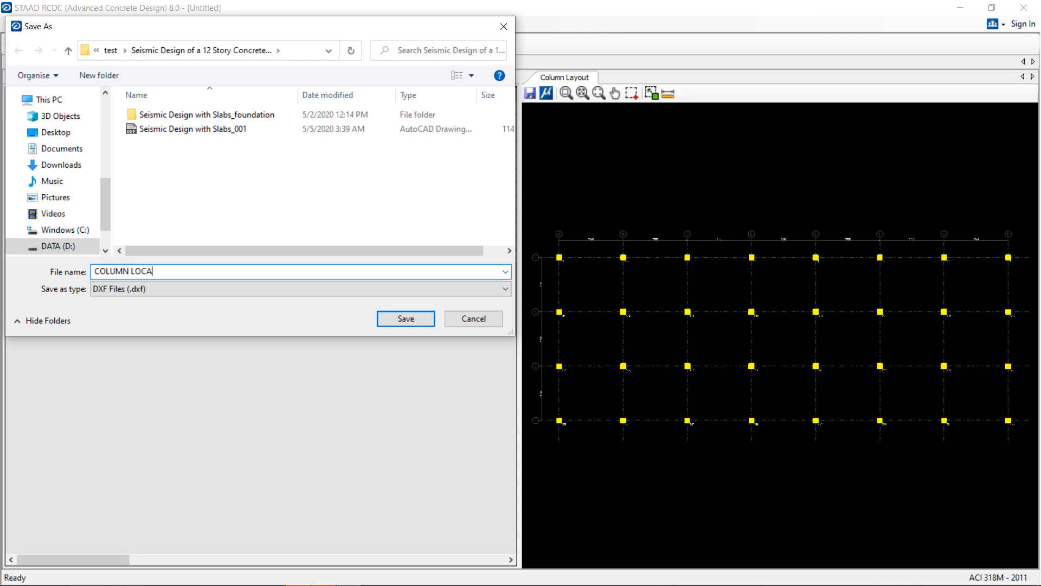
type("TION")
type("S")
type("S")
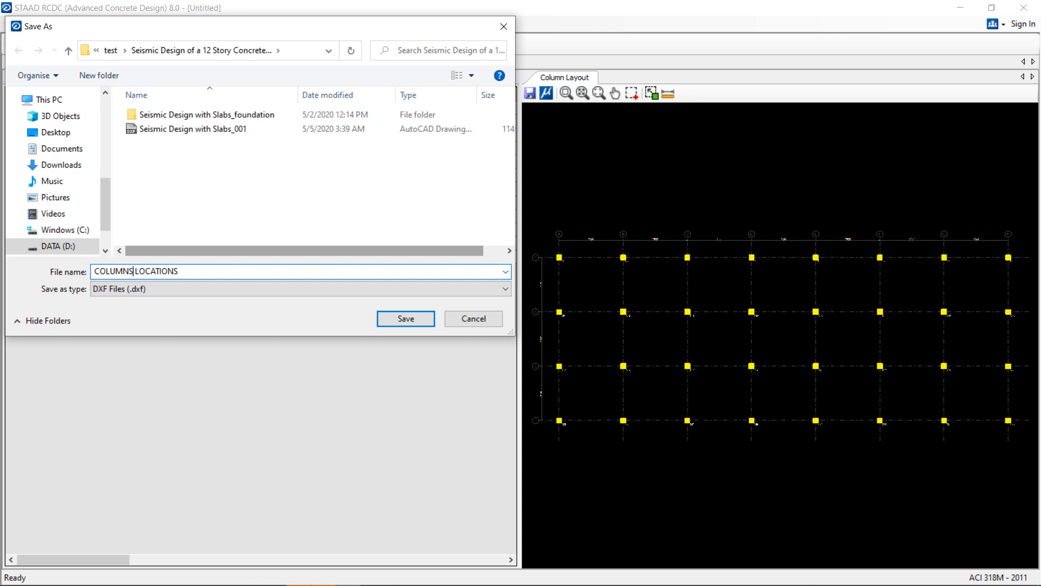
key("Right")
key("Right")
key("Right")
key("Right")
key("Right")
left_click(406, 319)
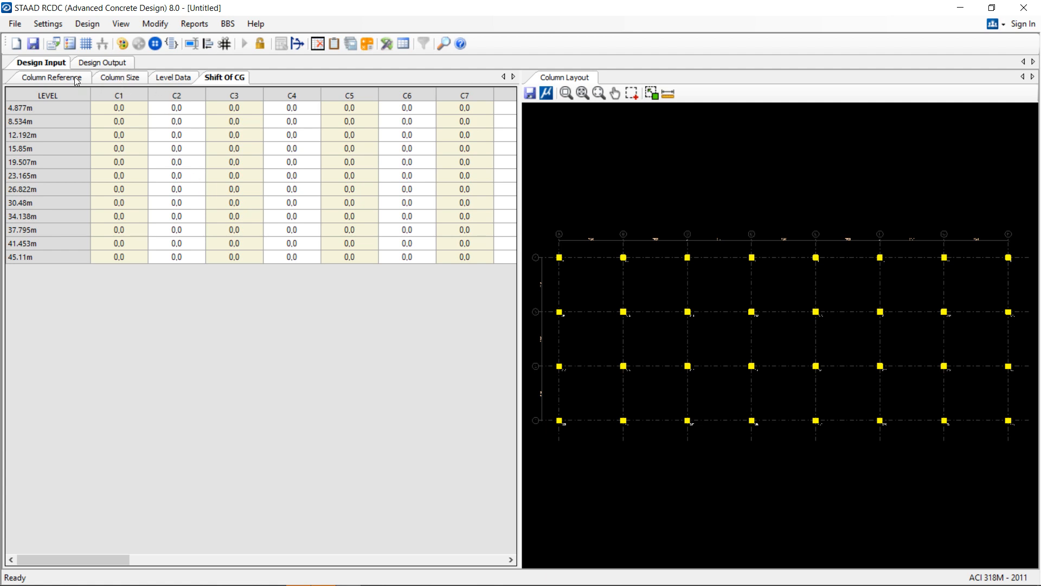
Save the column design project as Seismic Design with Slabs C-Column-1.rcdx
left_click(95, 64)
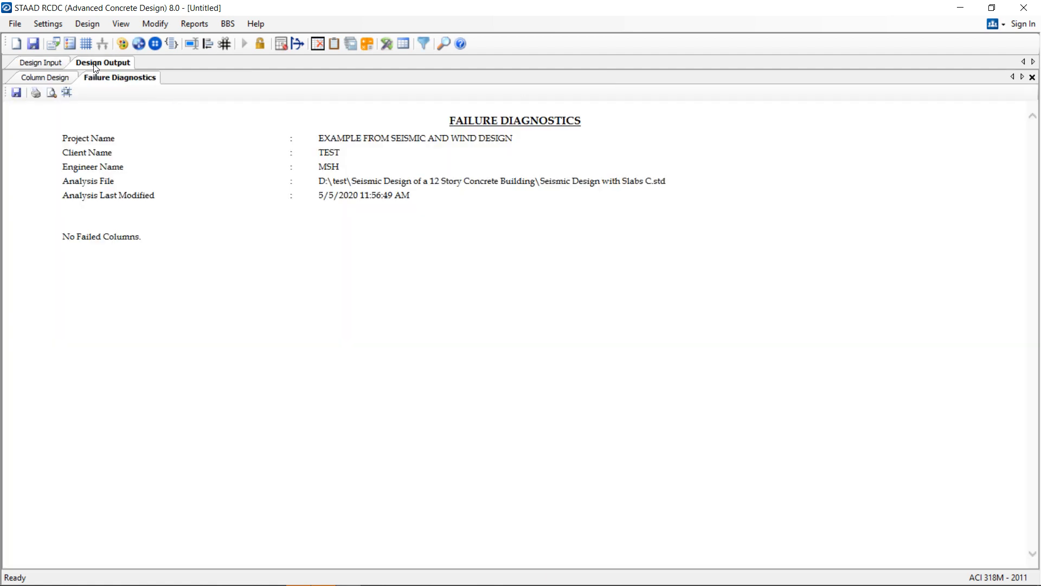
left_click(57, 63)
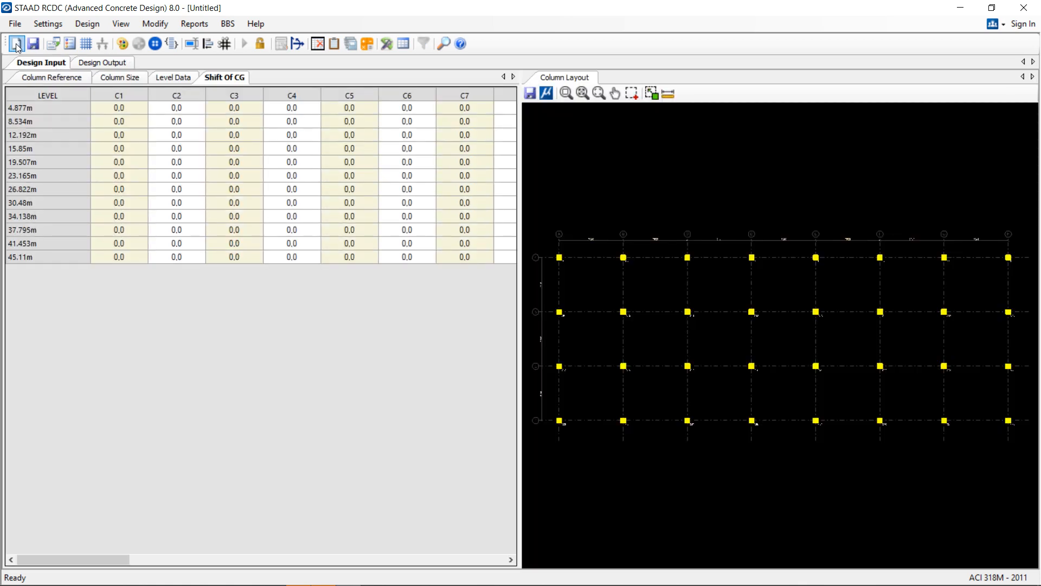
left_click(33, 44)
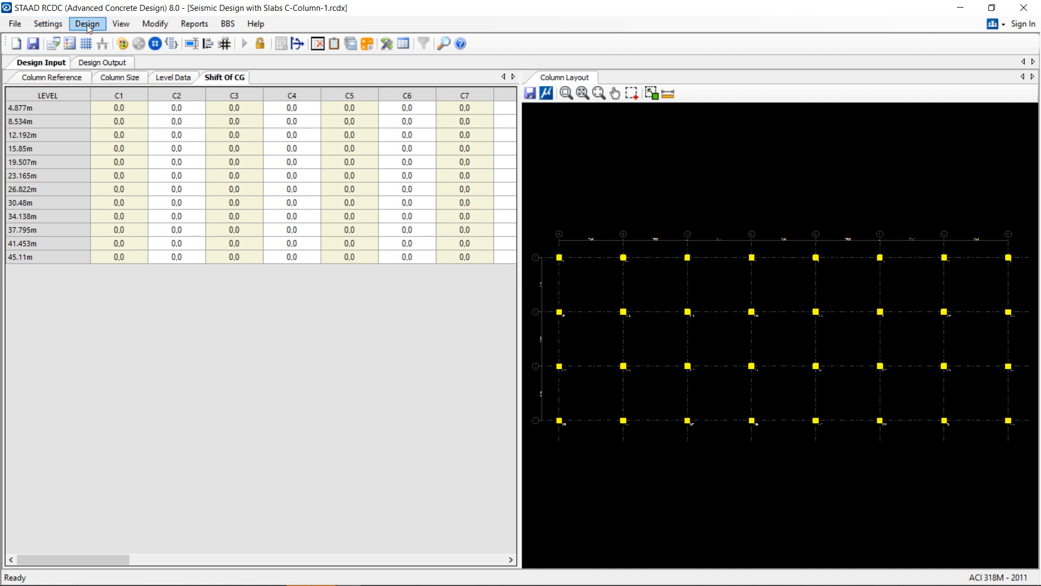
Generate the text schedule drawing for the designed columns
left_click(199, 27)
mouse_move(210, 42)
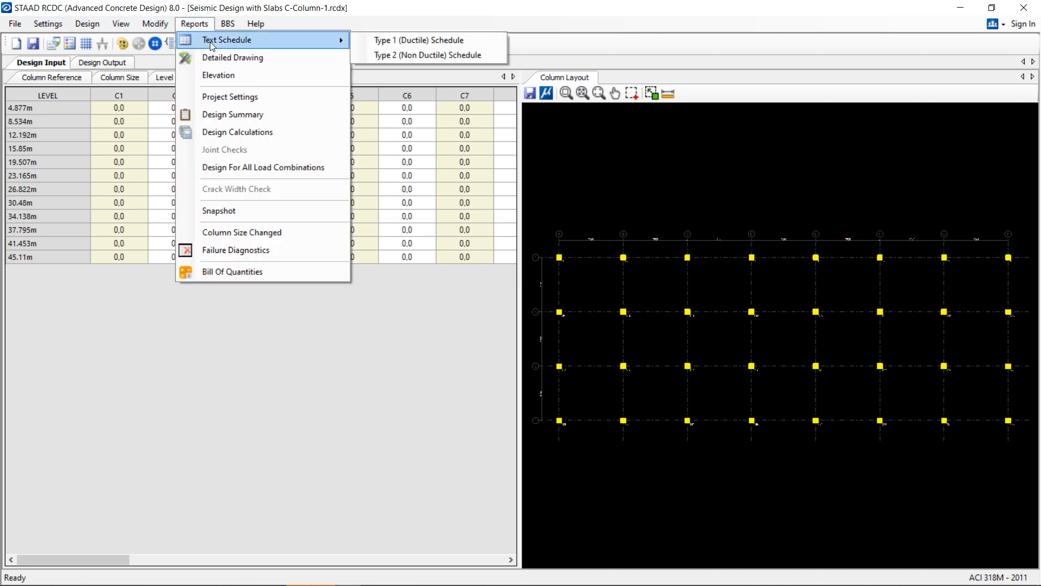
left_click(399, 47)
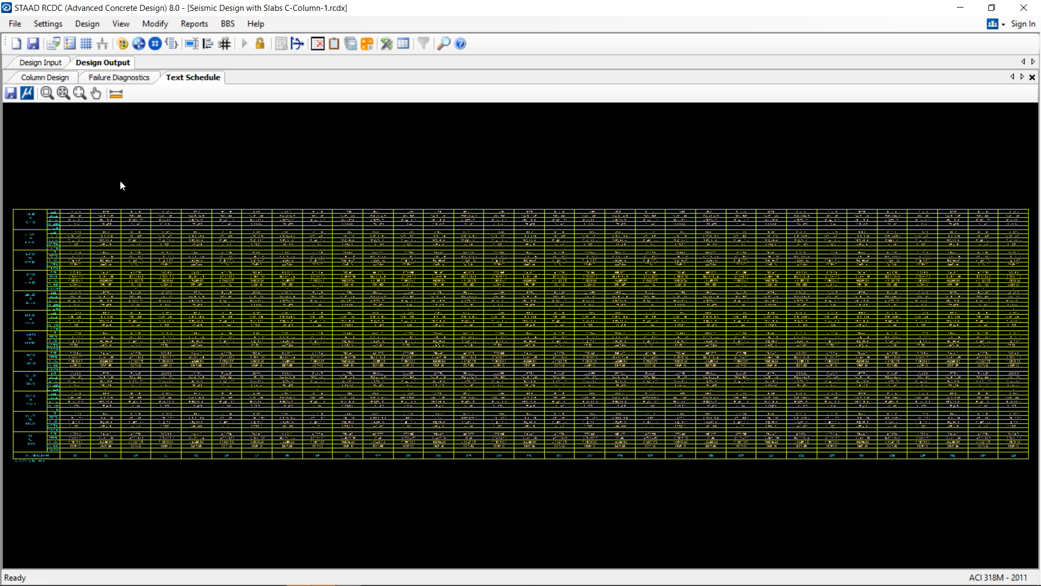
left_click(194, 24)
left_click(222, 35)
left_click(194, 24)
mouse_move(205, 39)
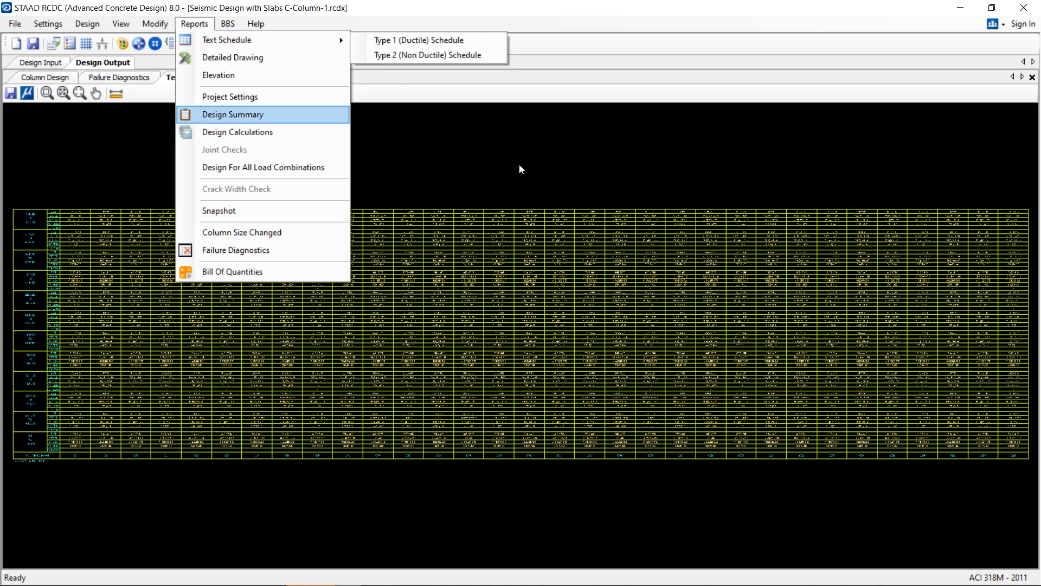
left_click(504, 166)
Review the column text schedule and export it as a DXF file named COLUMN SCHEDULE
scroll(54, 205, "up", 5)
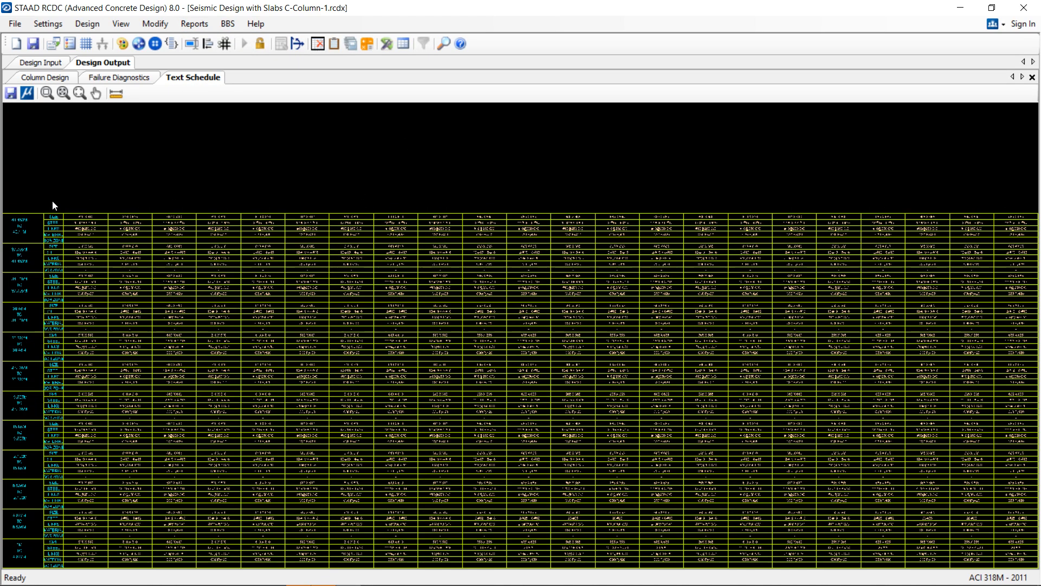
scroll(52, 202, "up", 4)
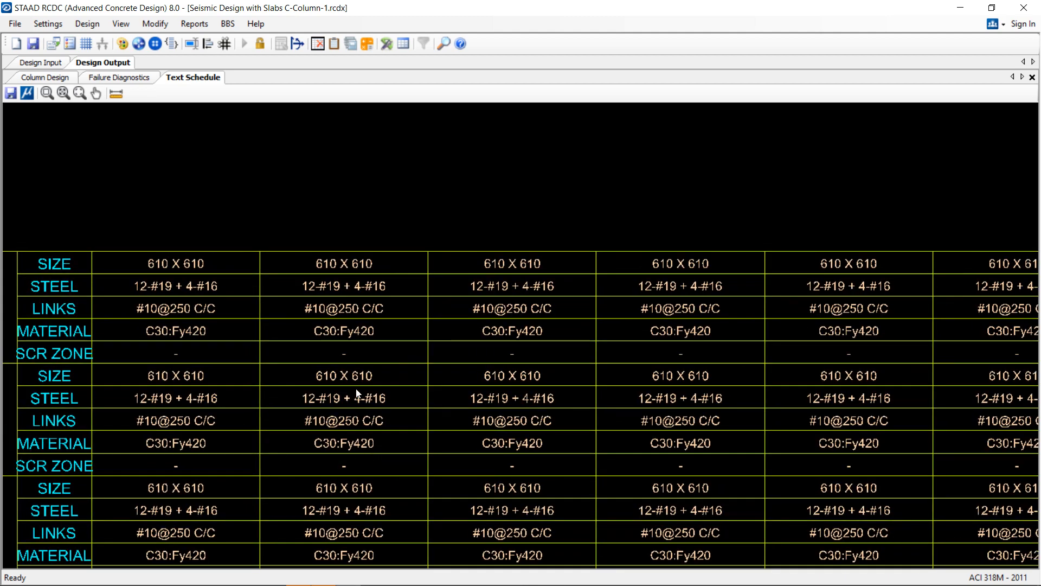
mouse_move(138, 249)
middle_mouse_down()
mouse_move(442, 222)
mouse_move(429, 182)
middle_mouse_up()
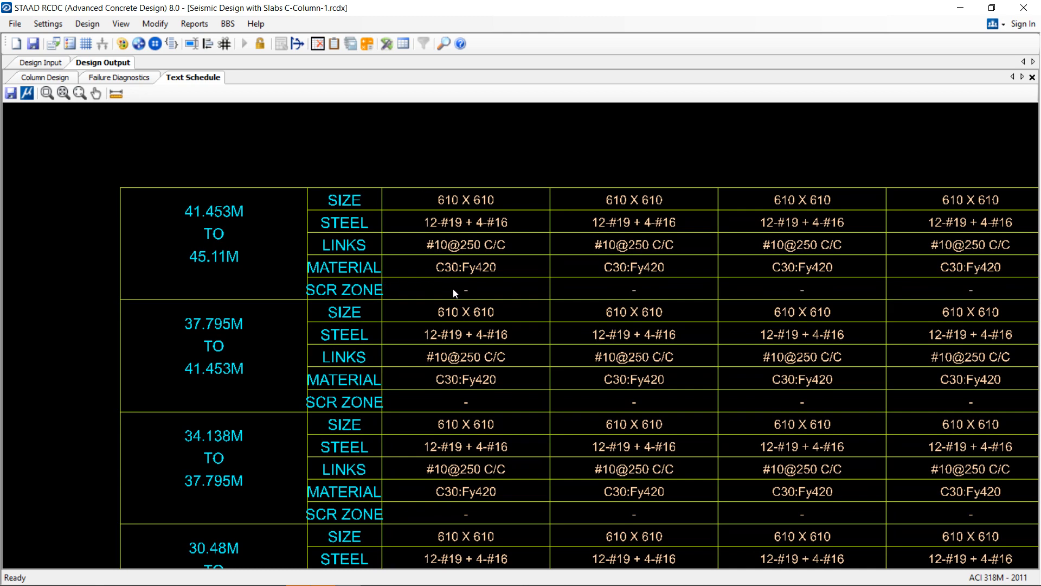
middle_click_drag(454, 293, 324, 278)
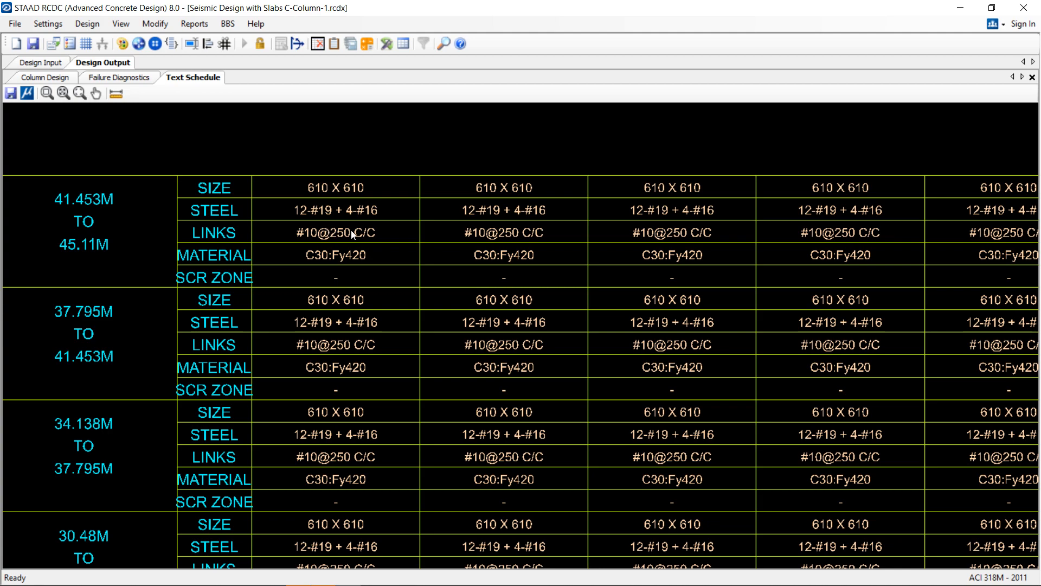
mouse_move(495, 282)
middle_mouse_down()
mouse_move(443, 284)
mouse_move(405, 199)
mouse_move(570, 139)
middle_mouse_up()
scroll(498, 270, "down", 4)
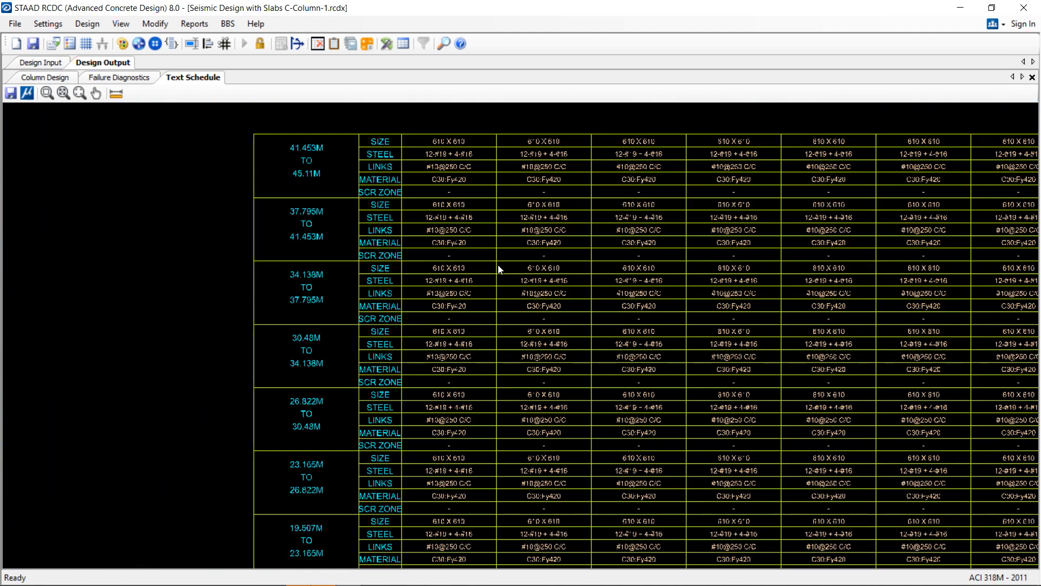
left_click(10, 95)
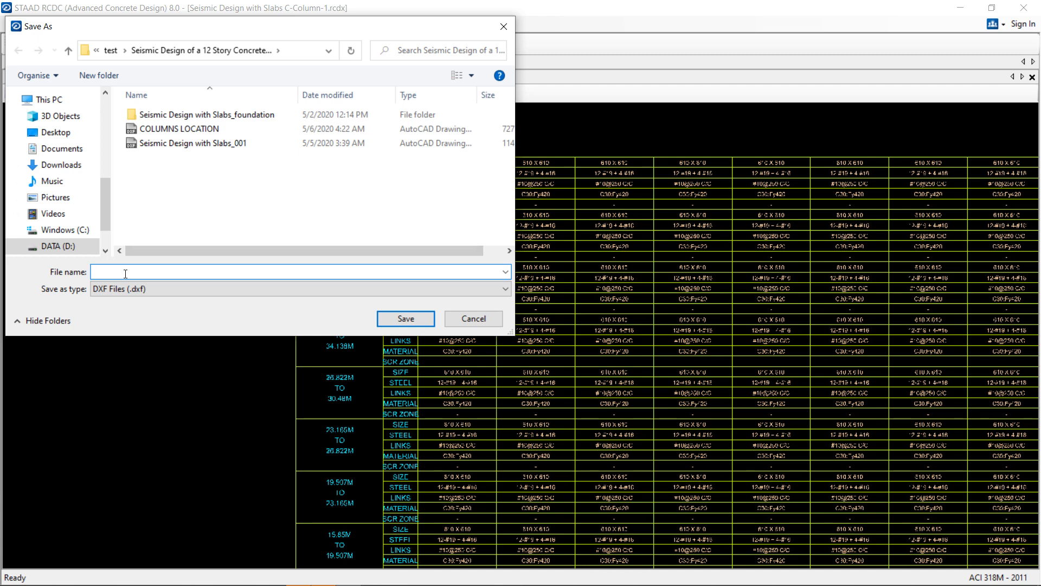
type("COLUMN")
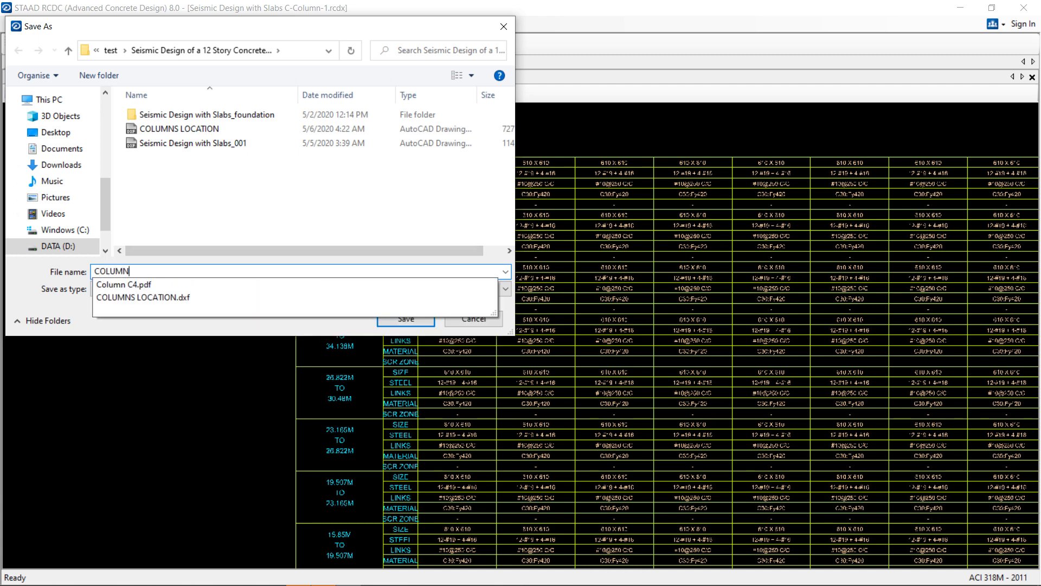
type(" SC")
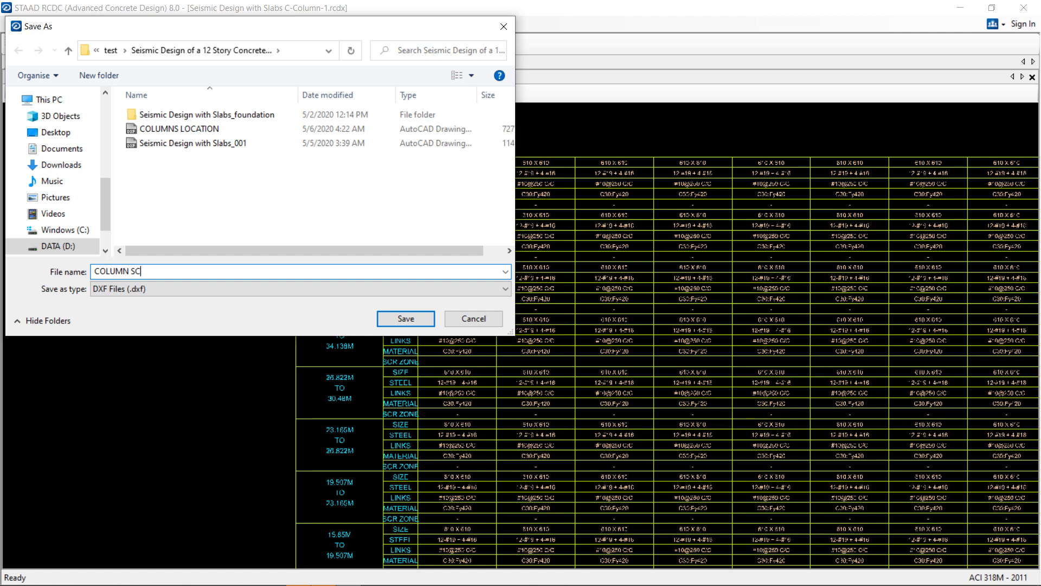
type("HEDULE")
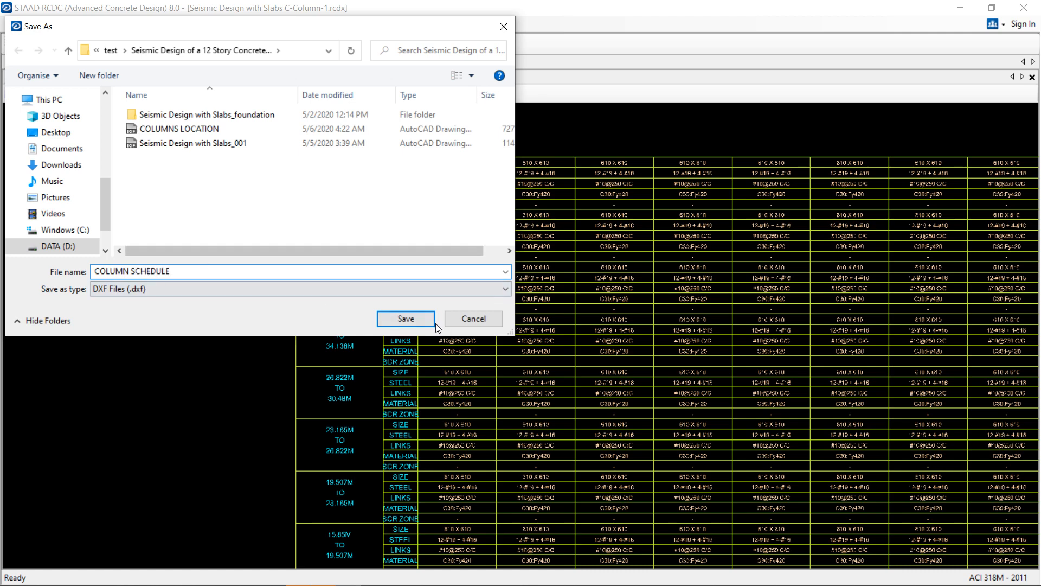
left_click(421, 320)
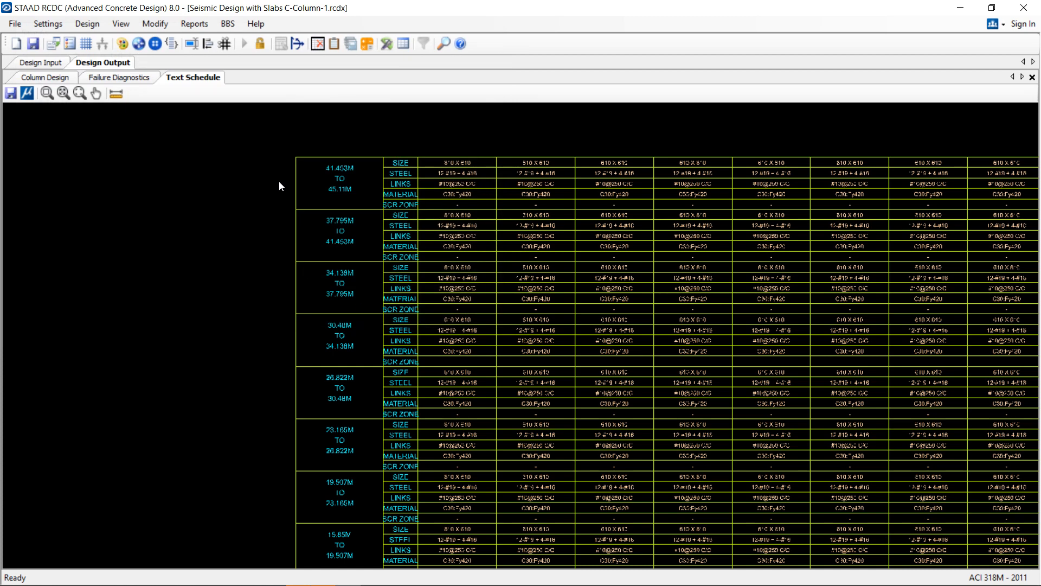
Generate the detailed drawing for all columns between levels 0 m and 45.11 m
left_click(195, 24)
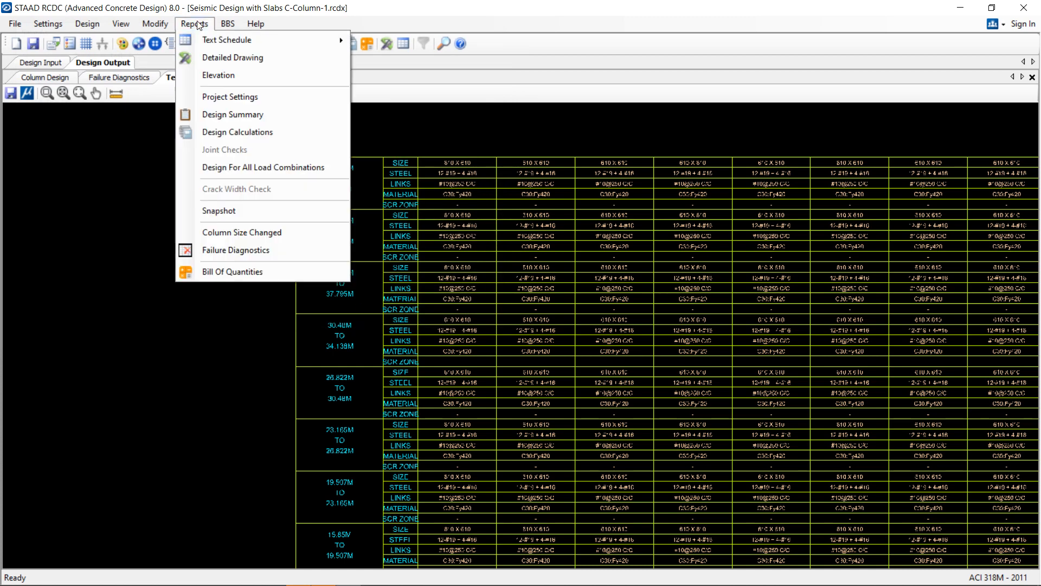
left_click(239, 57)
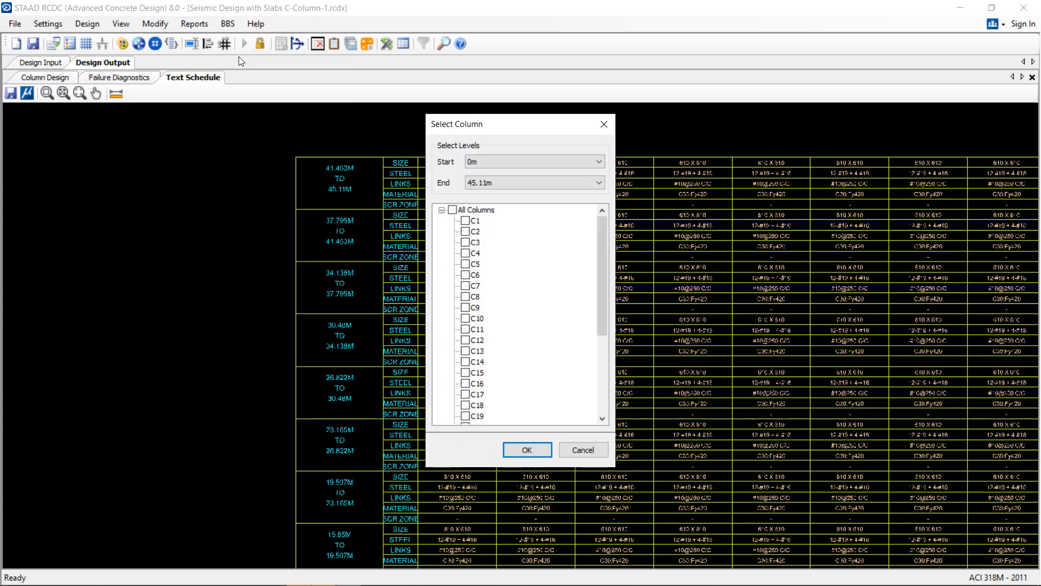
left_click(452, 210)
left_click(537, 449)
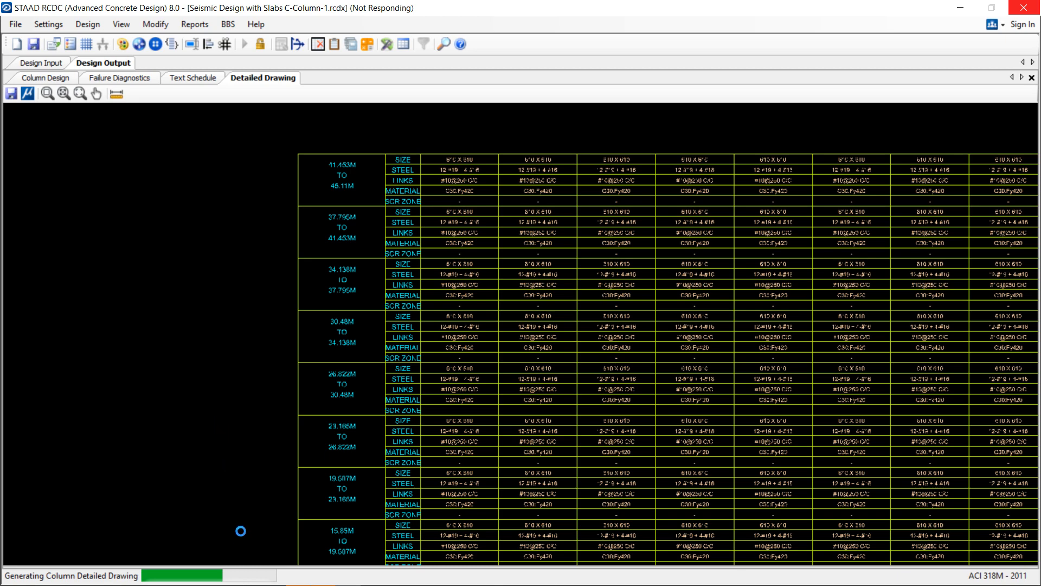
mouse_move(274, 582)
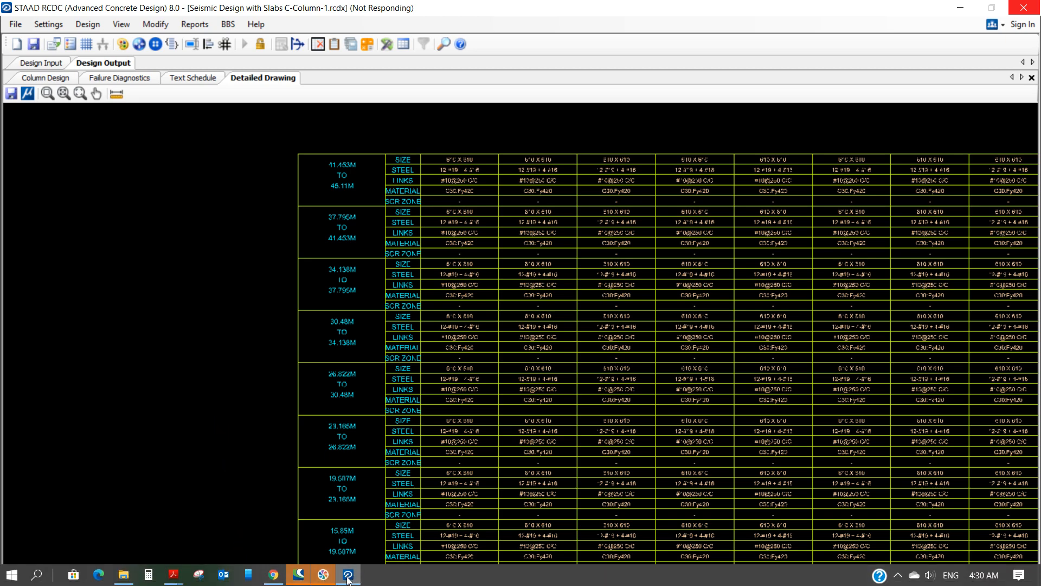
mouse_move(350, 579)
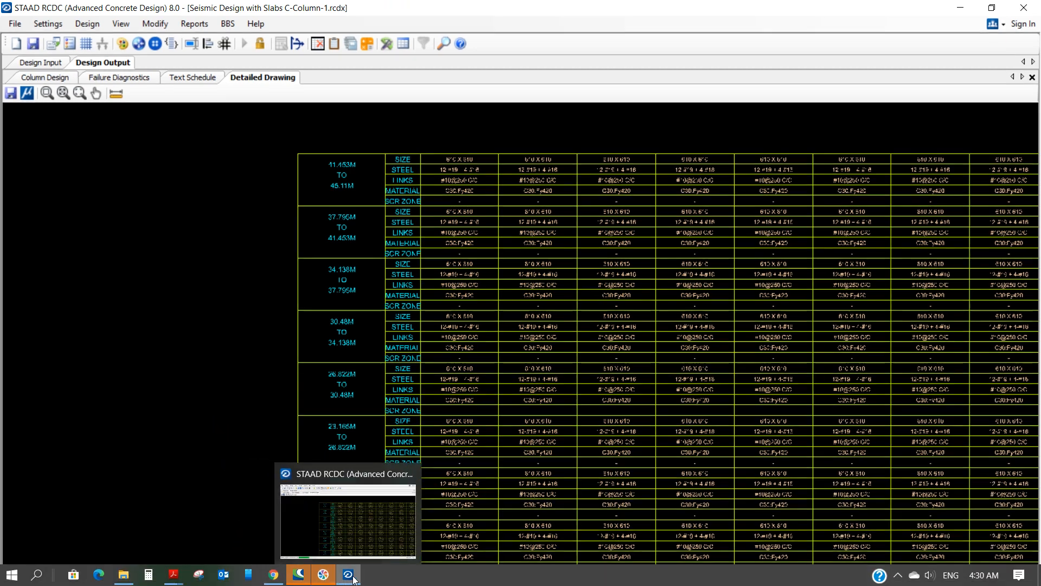
right_click(324, 577)
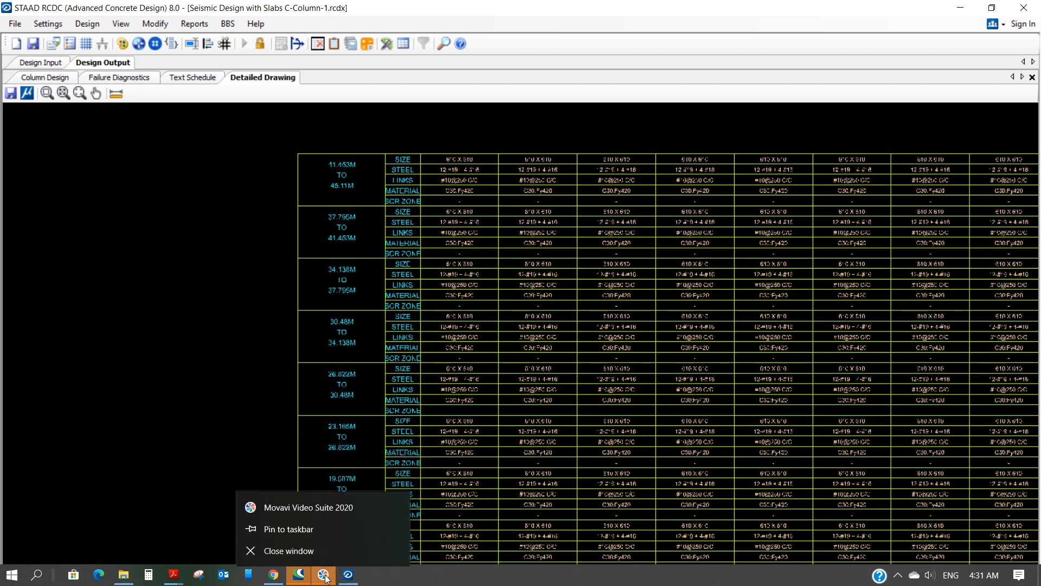
left_click(308, 548)
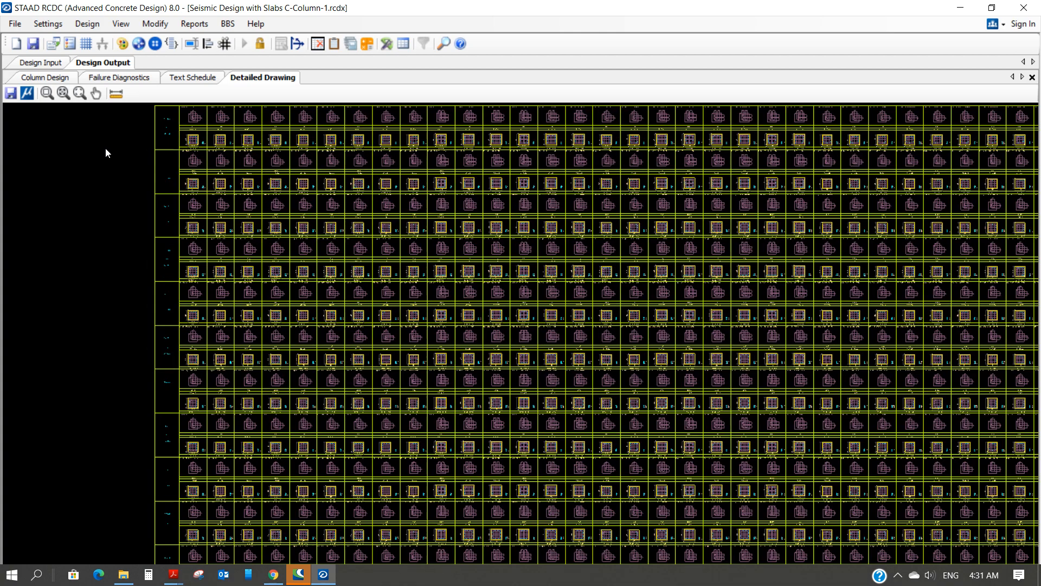
Examine the column detailed drawing, checking the link shapes, link spacing, section sizes and main bars at each level
scroll(105, 146, "up", 1)
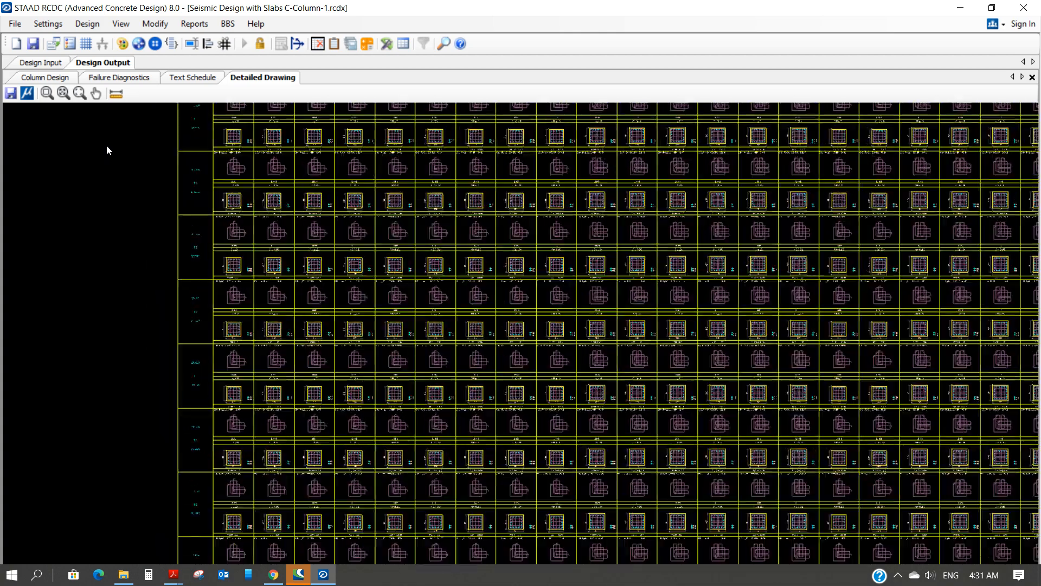
scroll(106, 145, "down", 1)
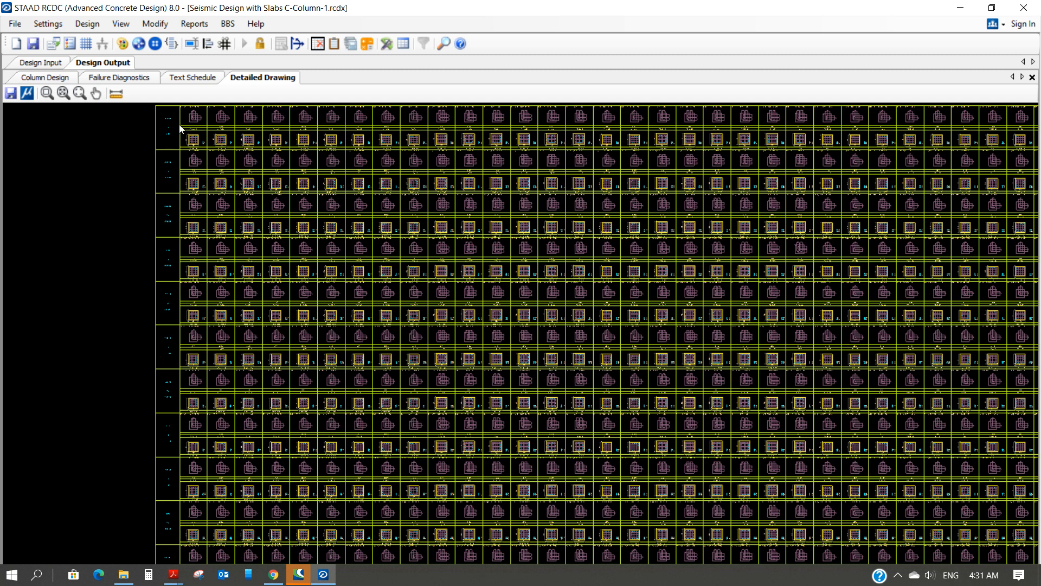
mouse_move(168, 128)
middle_mouse_down()
mouse_move(167, 203)
mouse_move(185, 258)
middle_mouse_up()
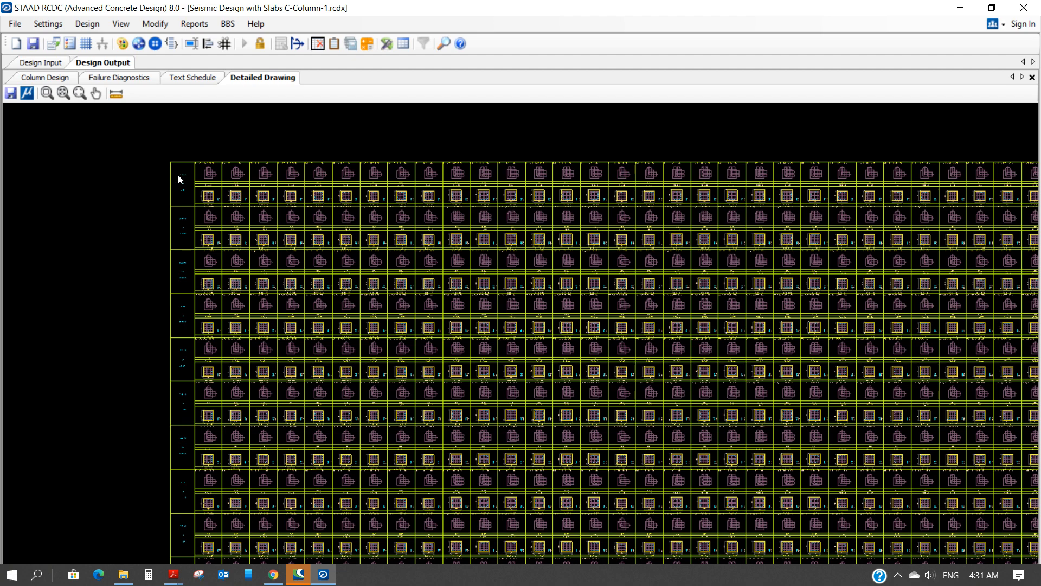
scroll(178, 174, "up", 1)
scroll(177, 174, "up", 3)
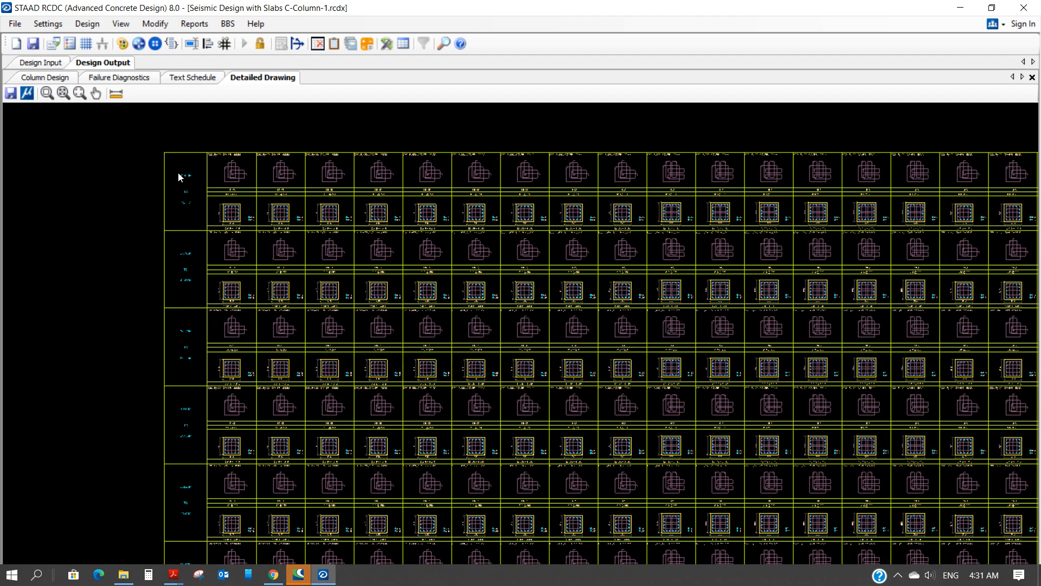
scroll(177, 172, "up", 3)
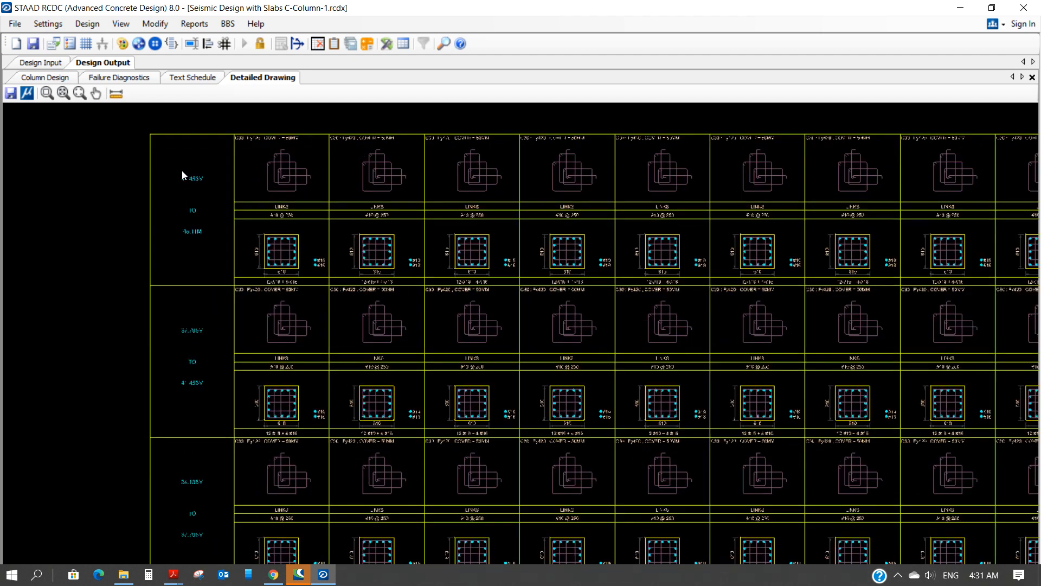
scroll(181, 171, "up", 3)
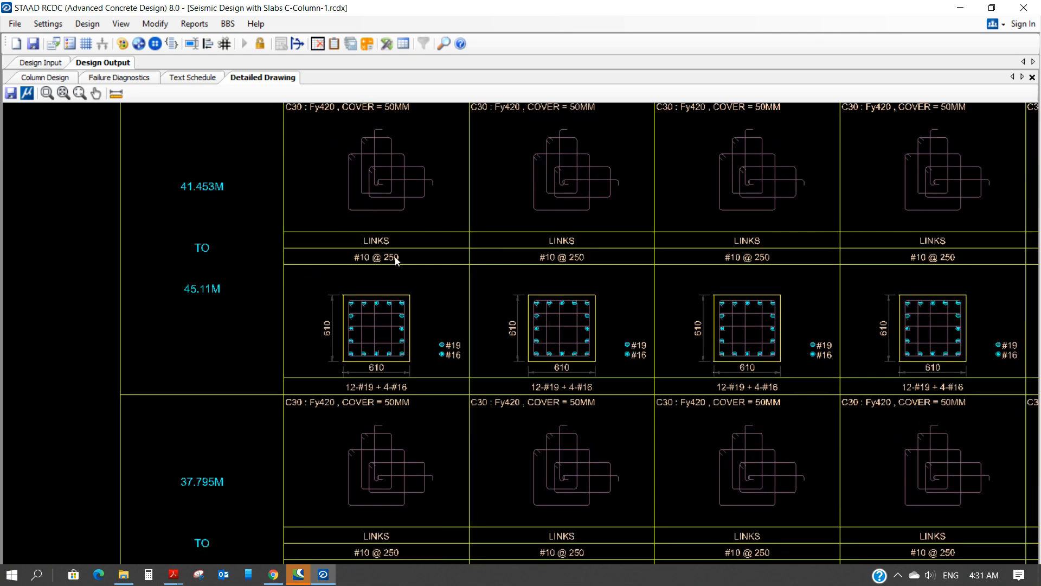
scroll(400, 333, "up", 2)
scroll(401, 333, "up", 2)
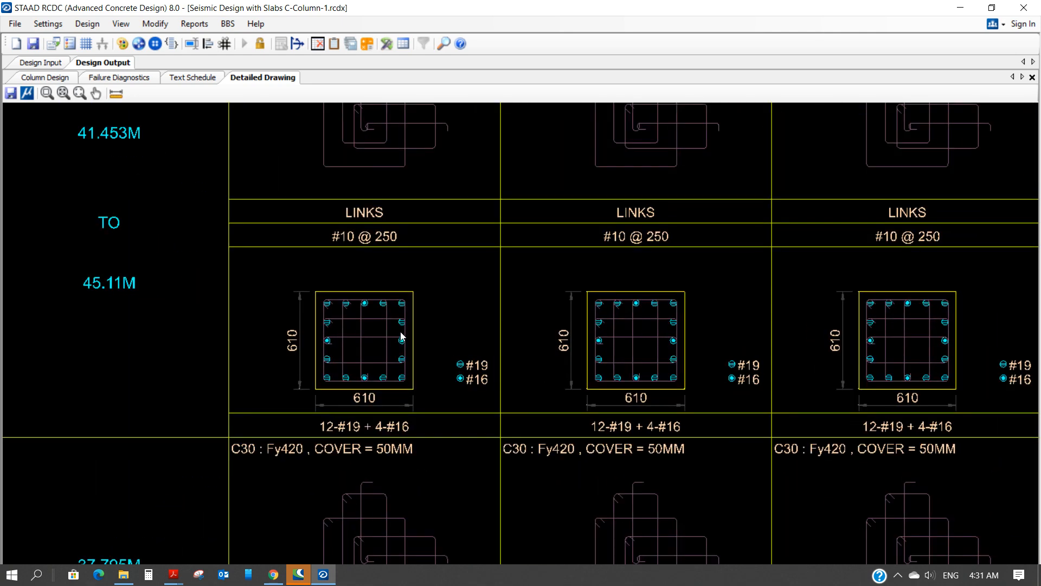
scroll(402, 337, "down", 5)
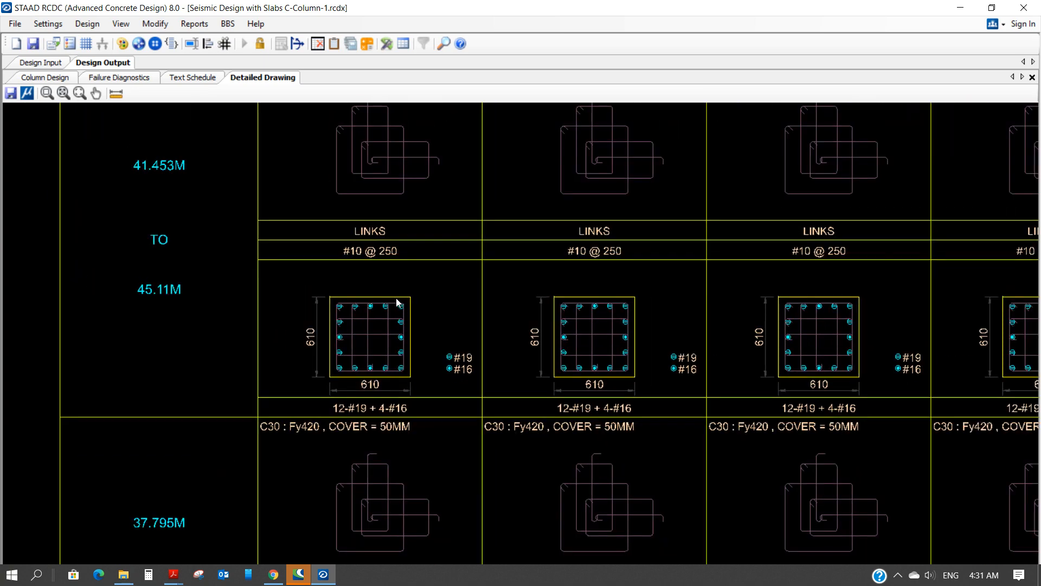
scroll(397, 194, "down", 4)
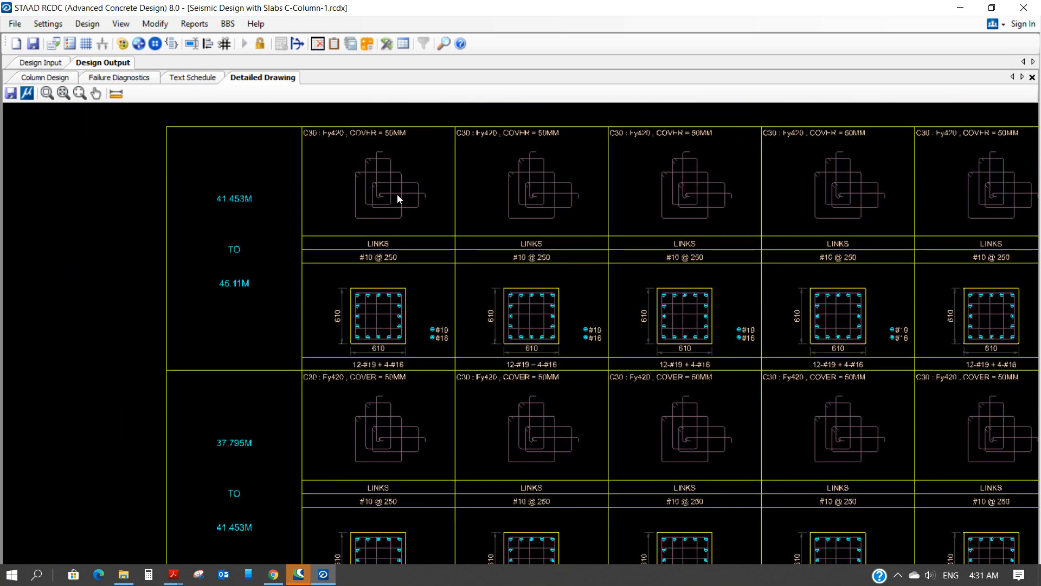
scroll(398, 196, "down", 3)
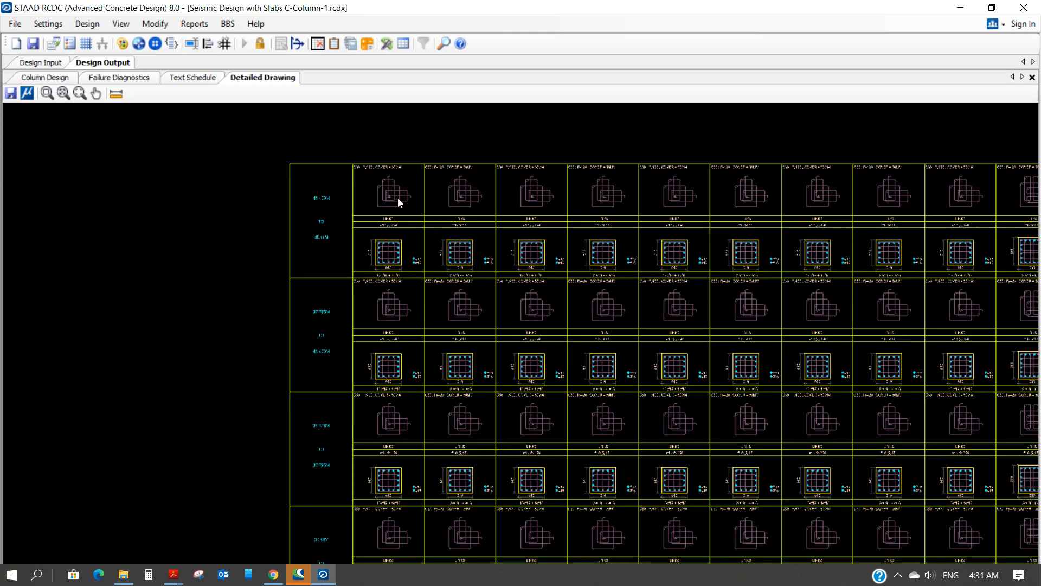
middle_click_drag(581, 221, 327, 200)
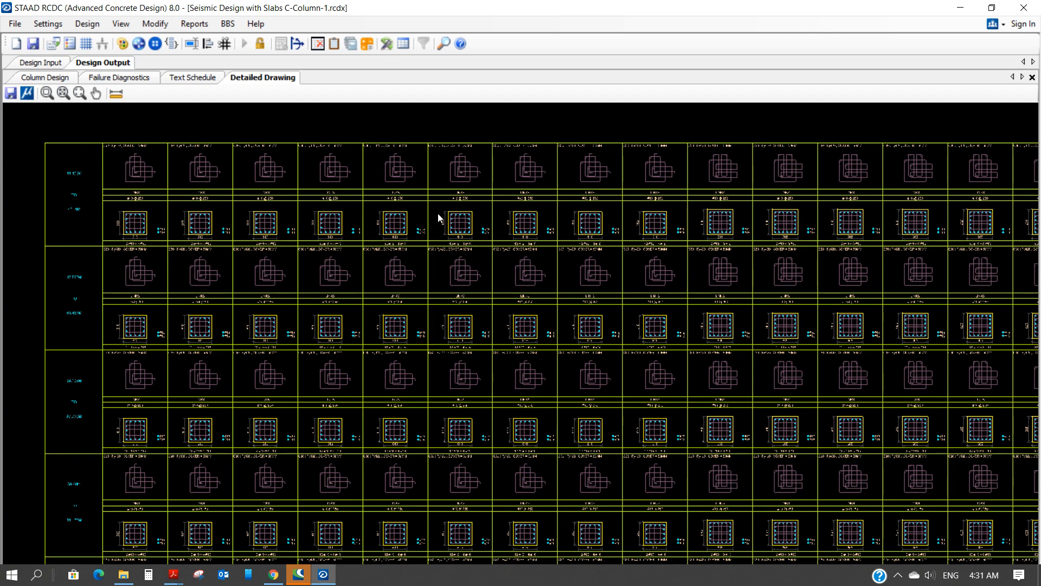
scroll(438, 213, "down", 2)
scroll(476, 225, "down", 3)
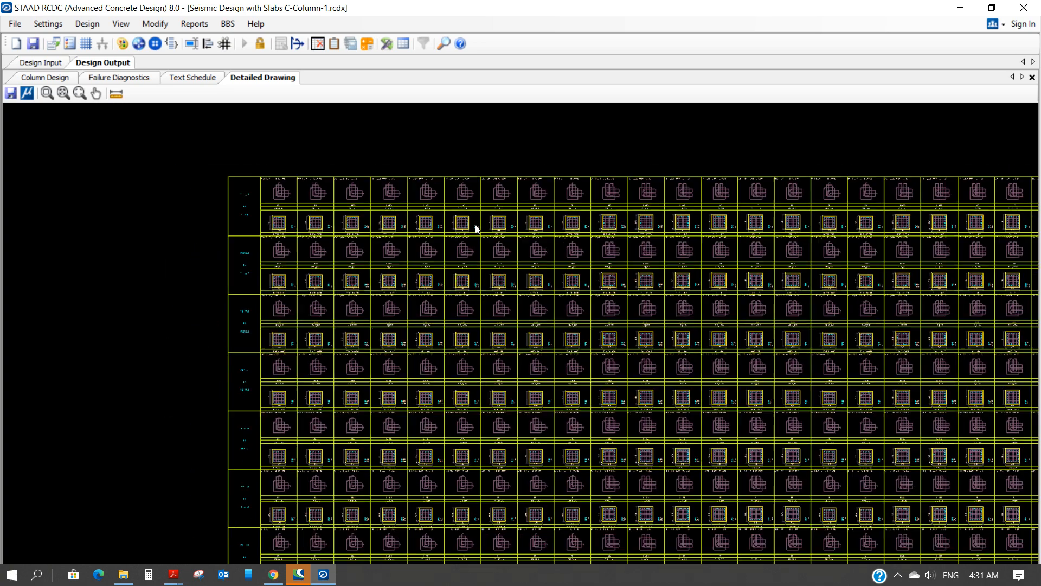
scroll(672, 291, "down", 4)
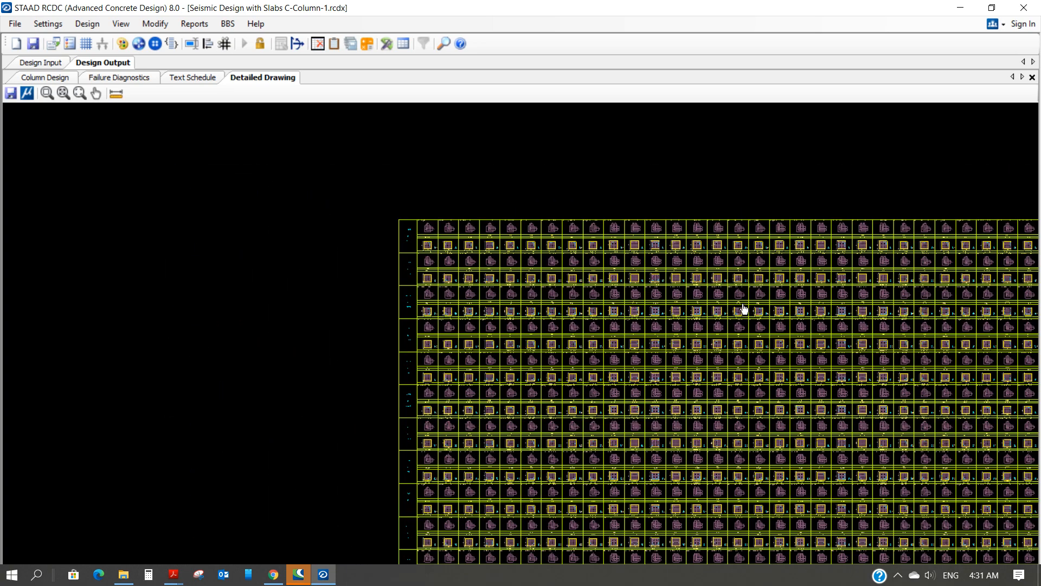
mouse_move(744, 309)
middle_mouse_down()
mouse_move(640, 255)
mouse_move(509, 235)
mouse_move(505, 205)
middle_mouse_up()
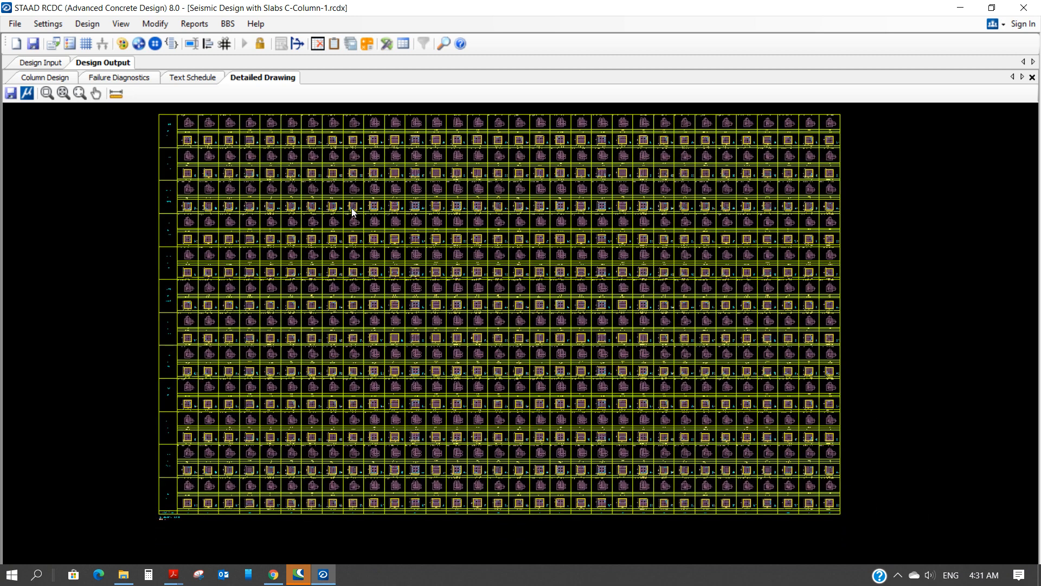
Export the column detailed drawing as a DXF file named COLUMN DETAILS
left_click(11, 95)
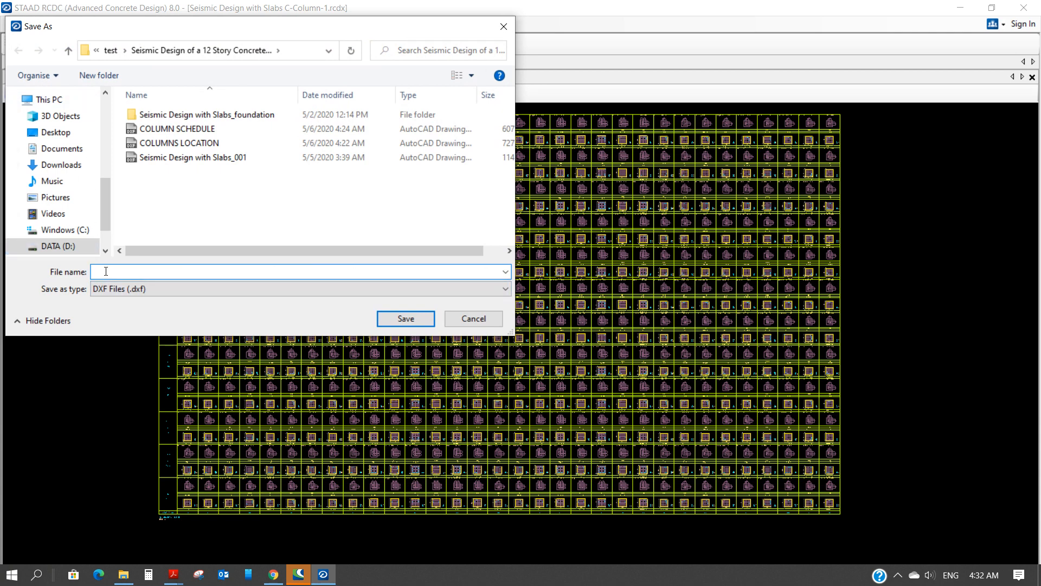
type("COL")
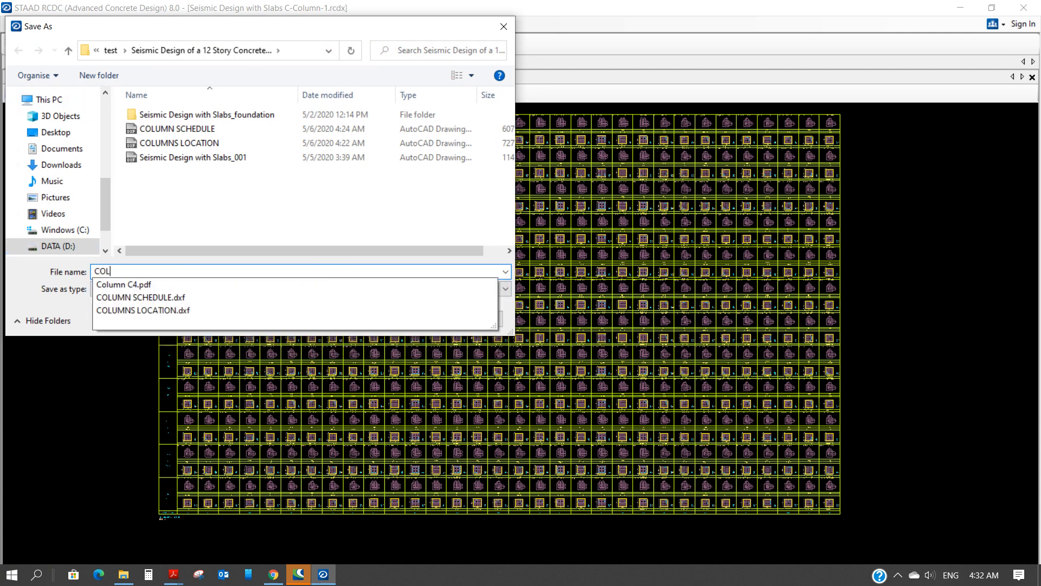
type("UMN ")
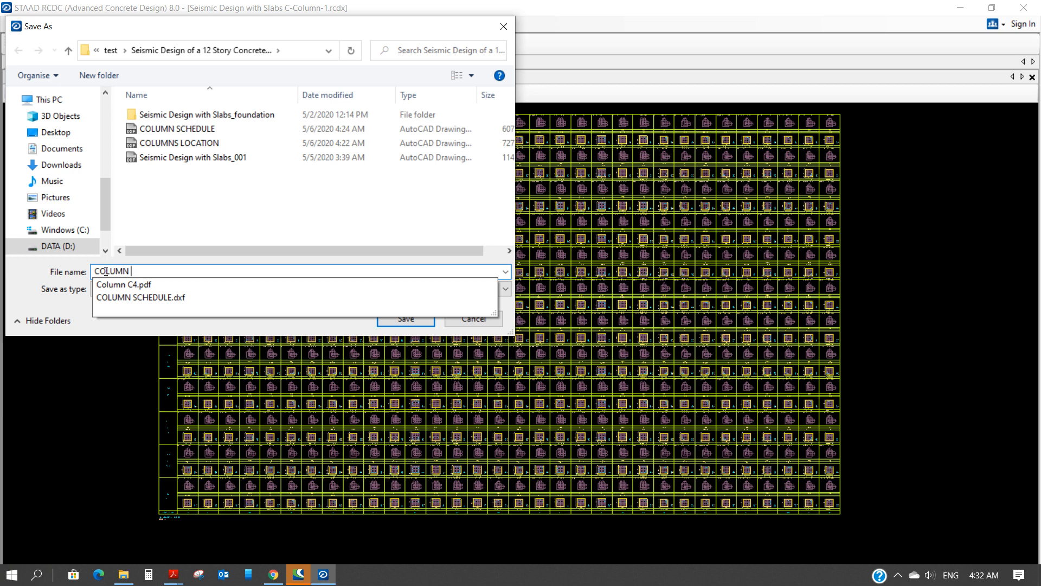
type("DETAILS")
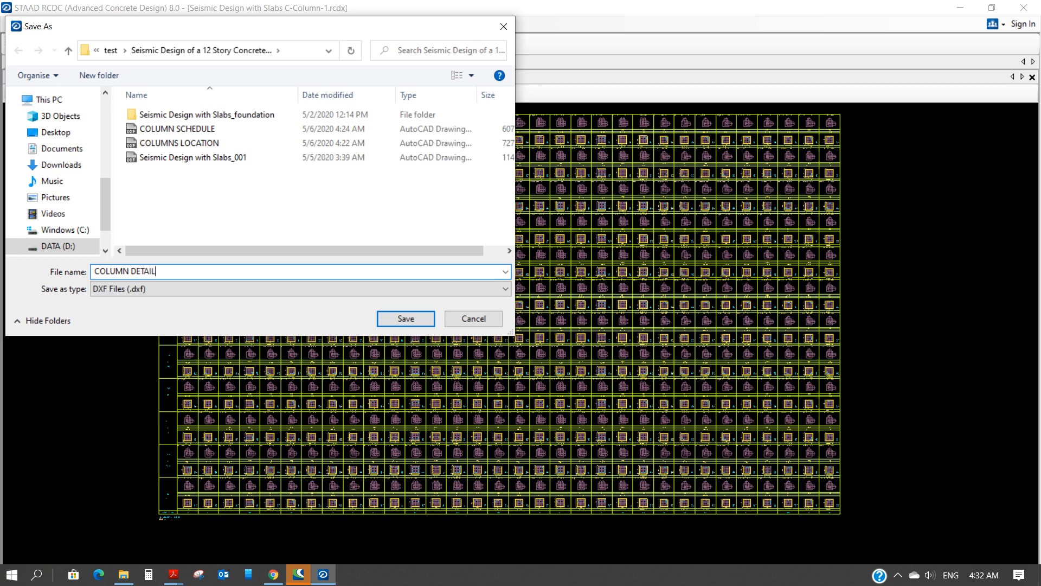
left_click(396, 318)
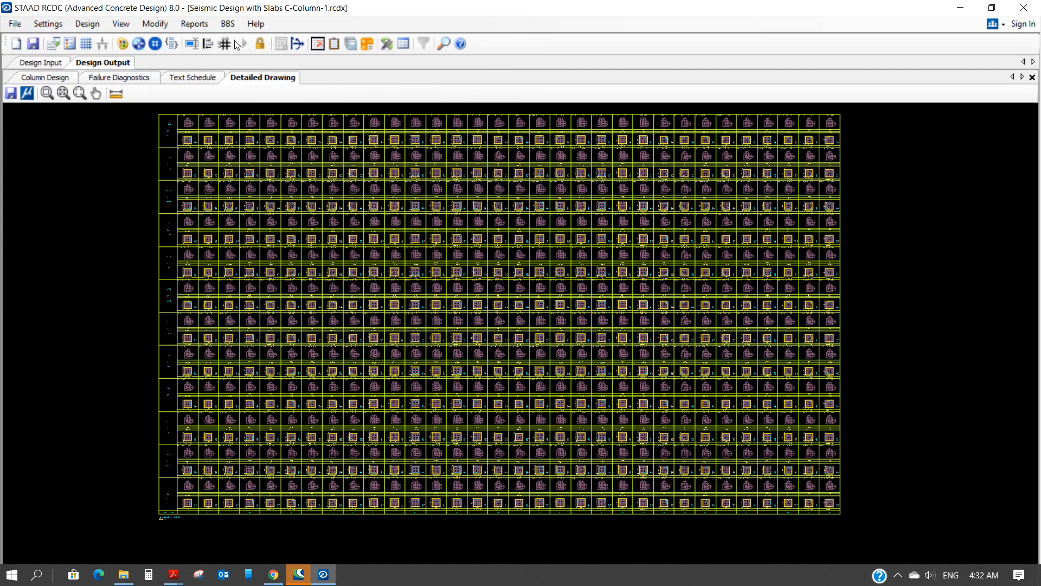
Generate the column design summary report and look through its load combinations and column result tables
left_click(199, 23)
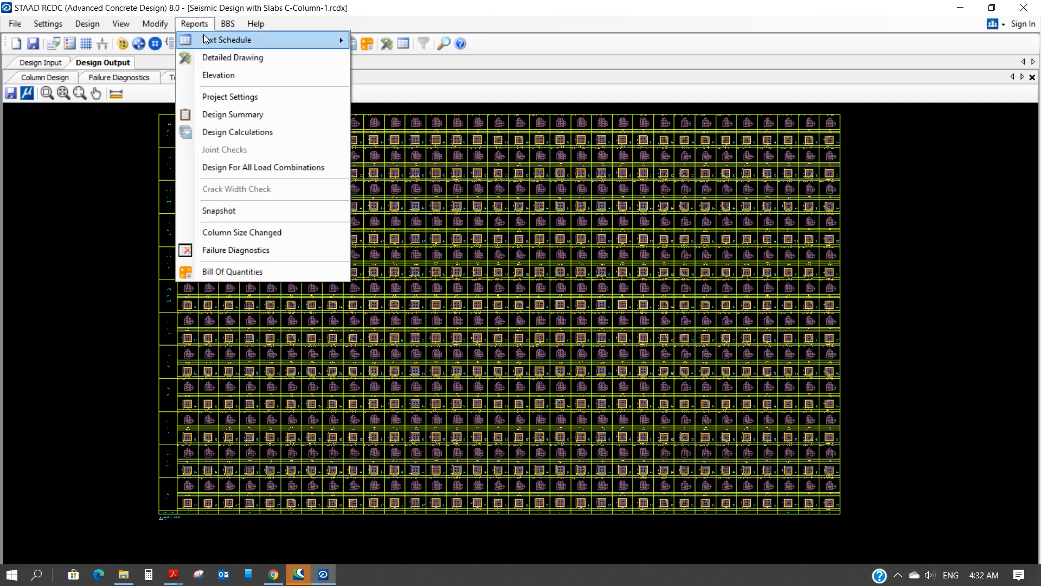
left_click(283, 114)
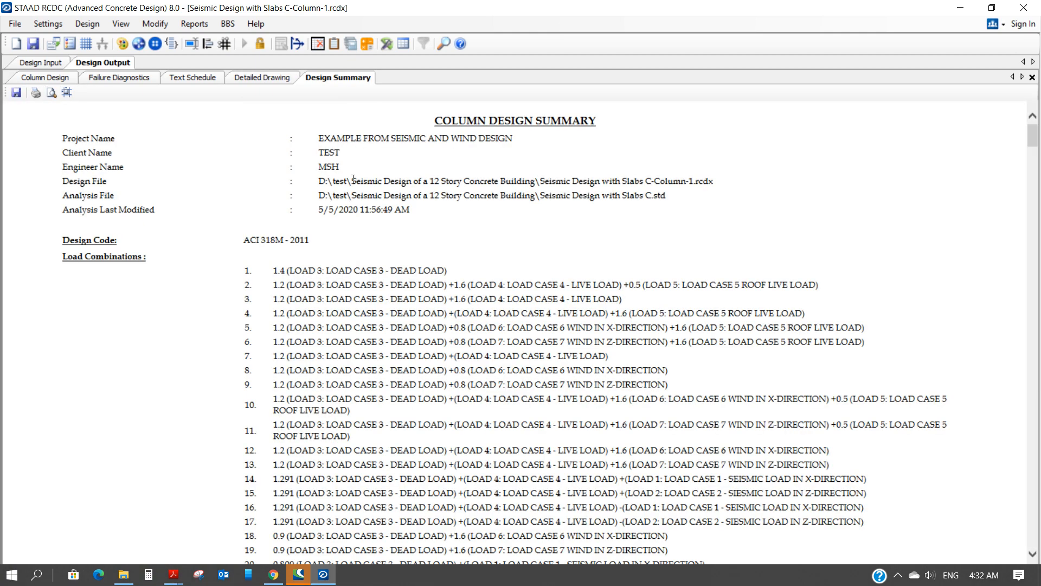
scroll(353, 179, "down", 15)
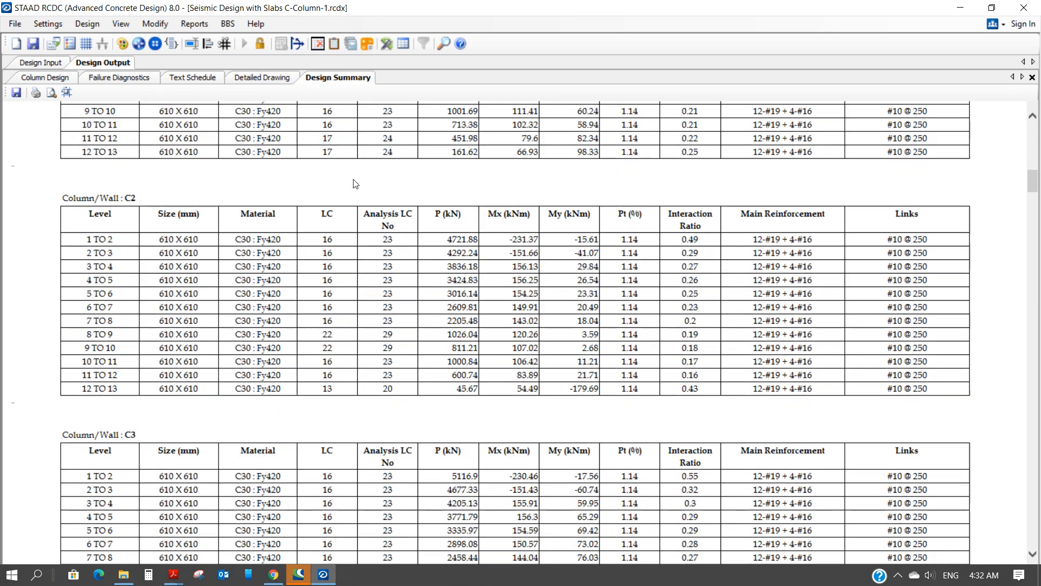
scroll(355, 184, "down", 10)
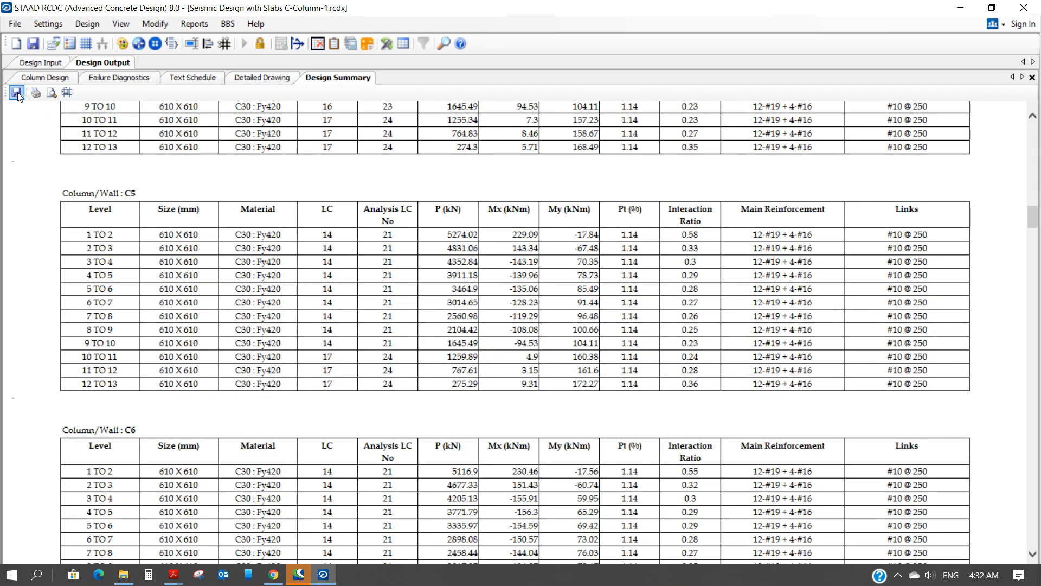
Print all pages of the design summary with Microsoft Print to PDF to a file named COLUMN DESIGN SUMMARY
left_click(36, 93)
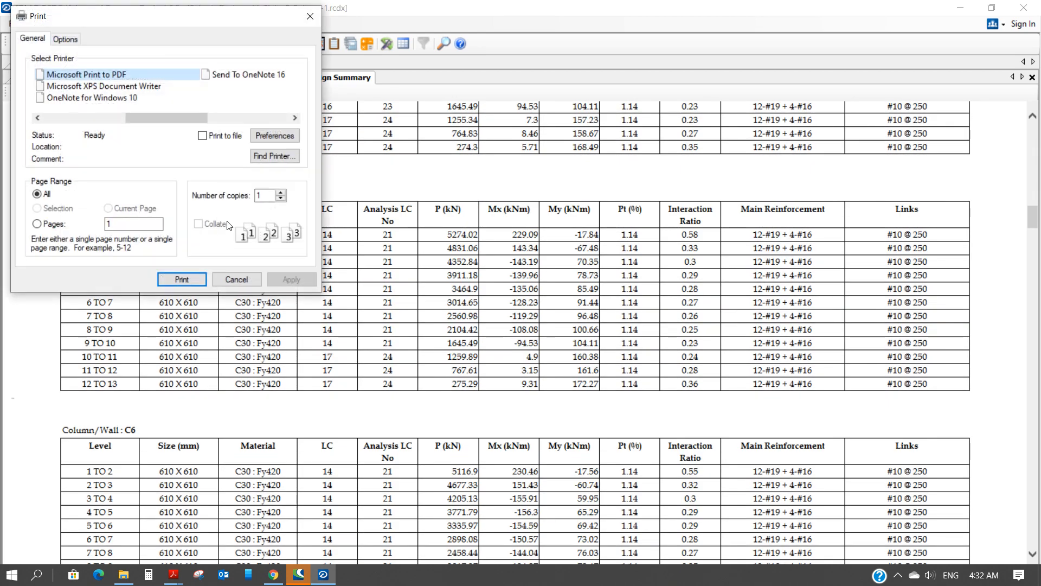
left_click(181, 280)
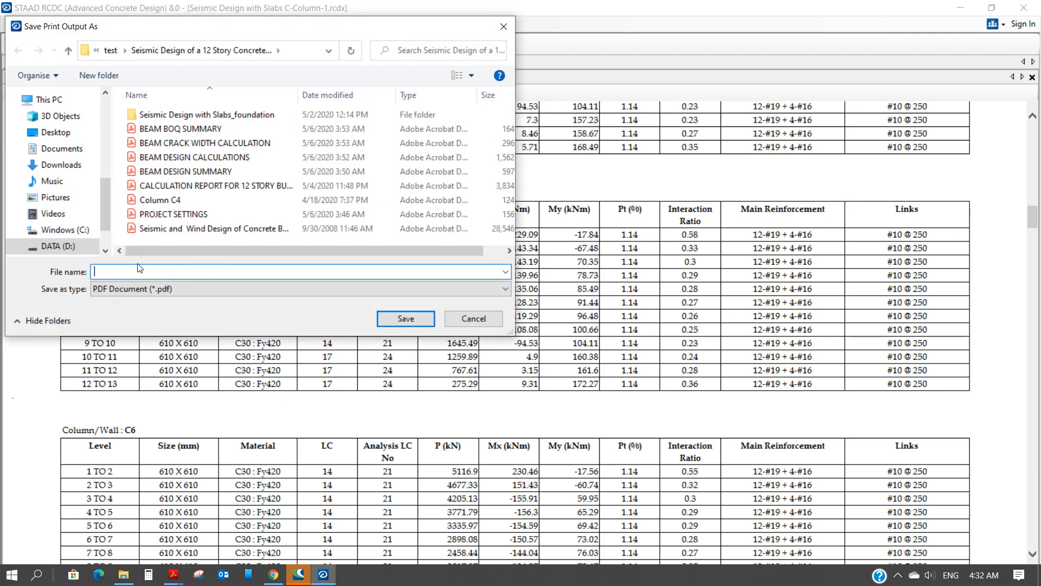
type("COLU")
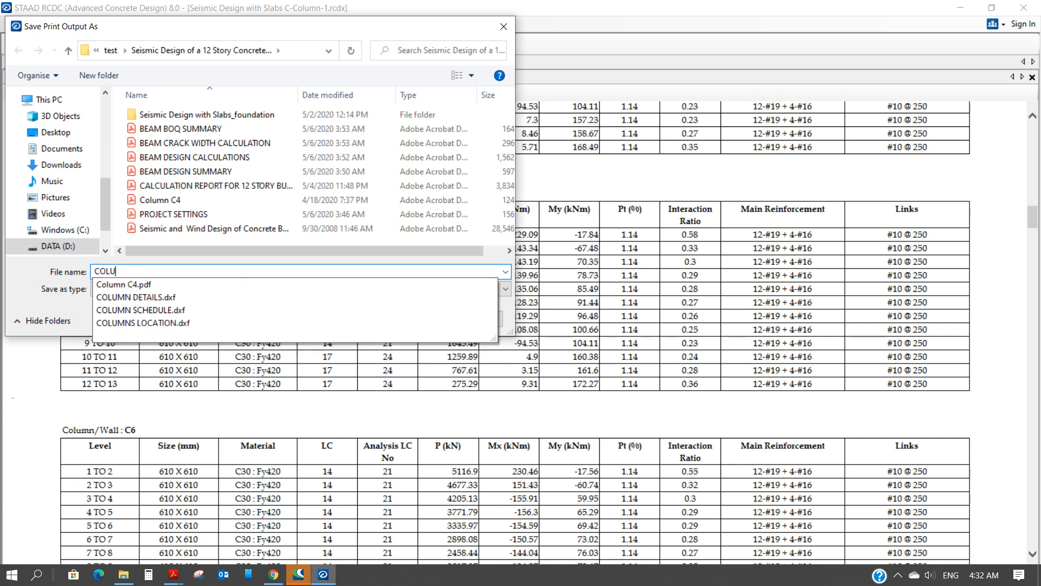
type("MN DESI")
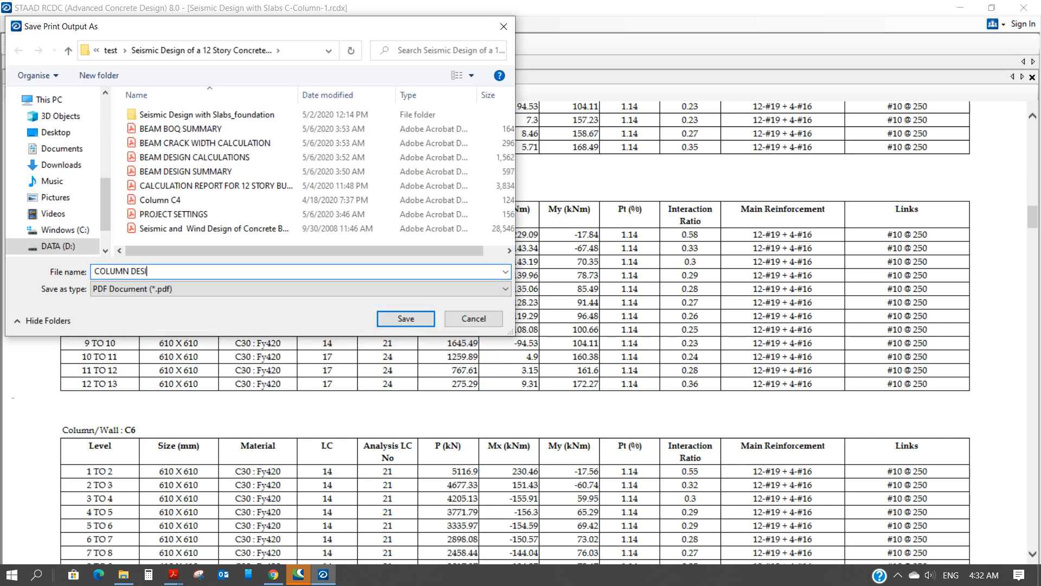
type("GN SUMMART")
key("BackSpace")
type("Y")
left_click(393, 320)
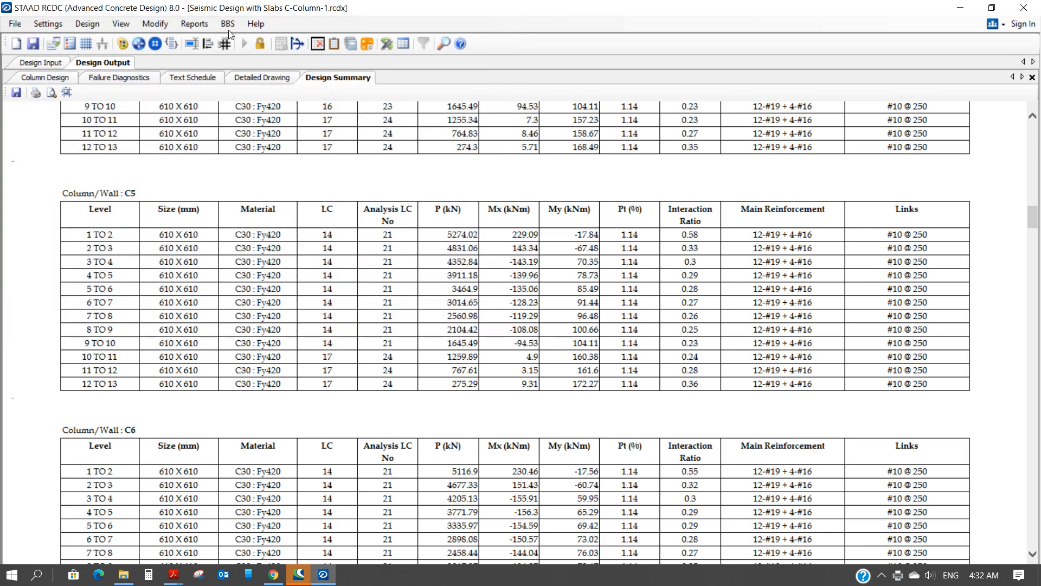
Generate the design calculations report for column C1 and look through its symbols, load data, shear checks and link design
left_click(208, 25)
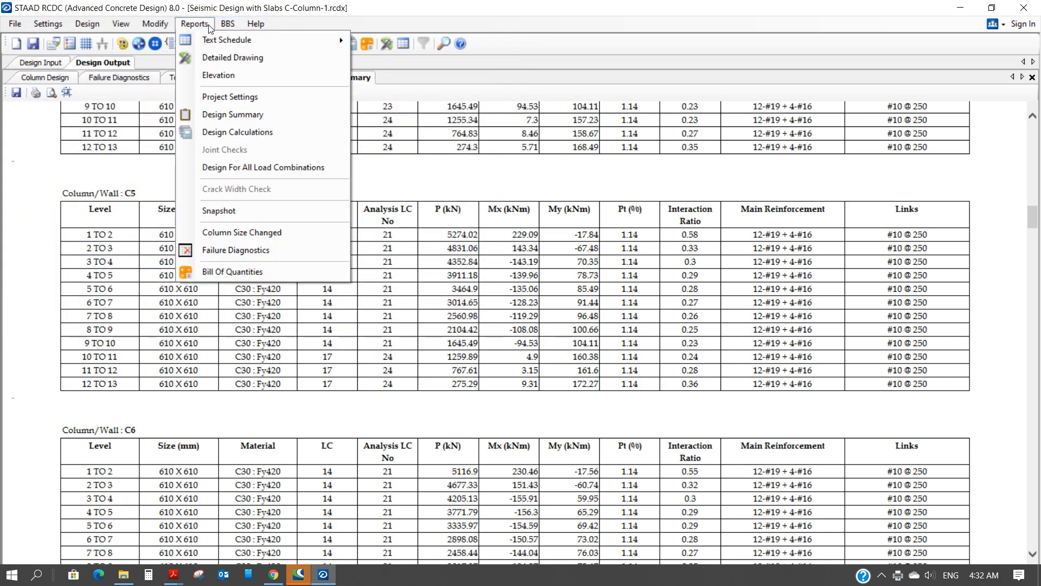
left_click(251, 136)
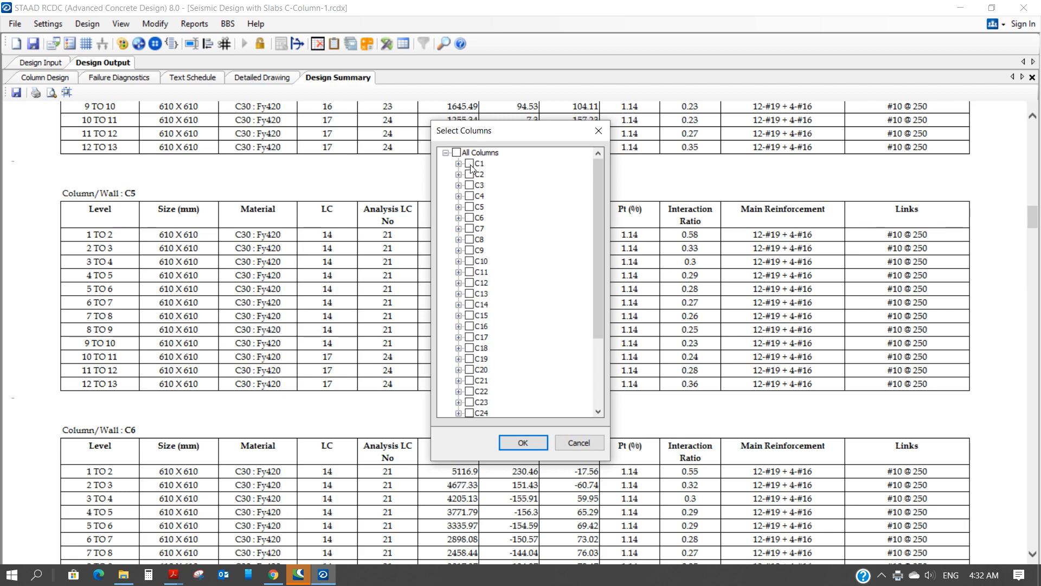
left_click(471, 164)
left_click(523, 444)
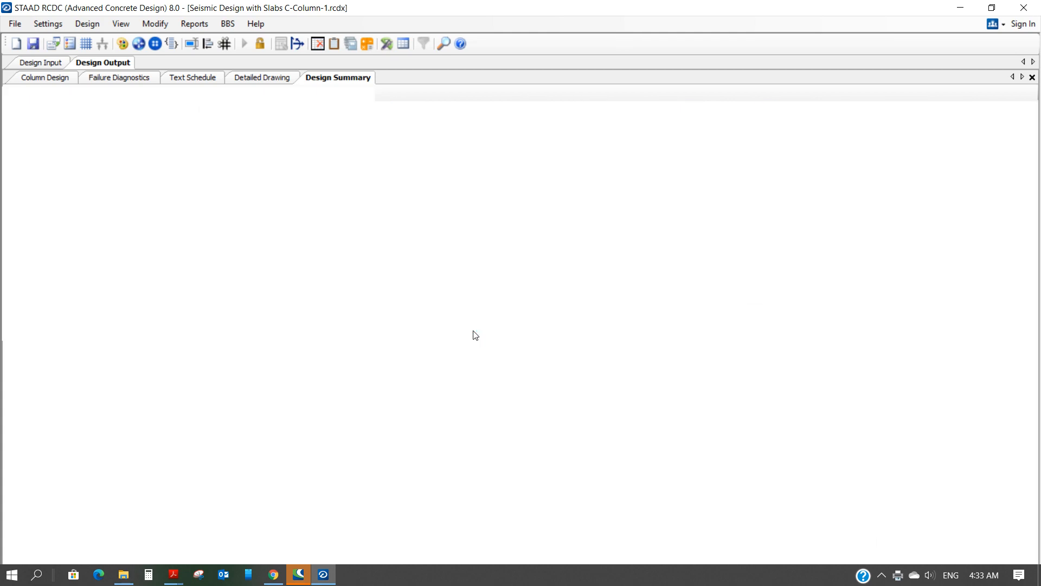
scroll(475, 335, "down", 20)
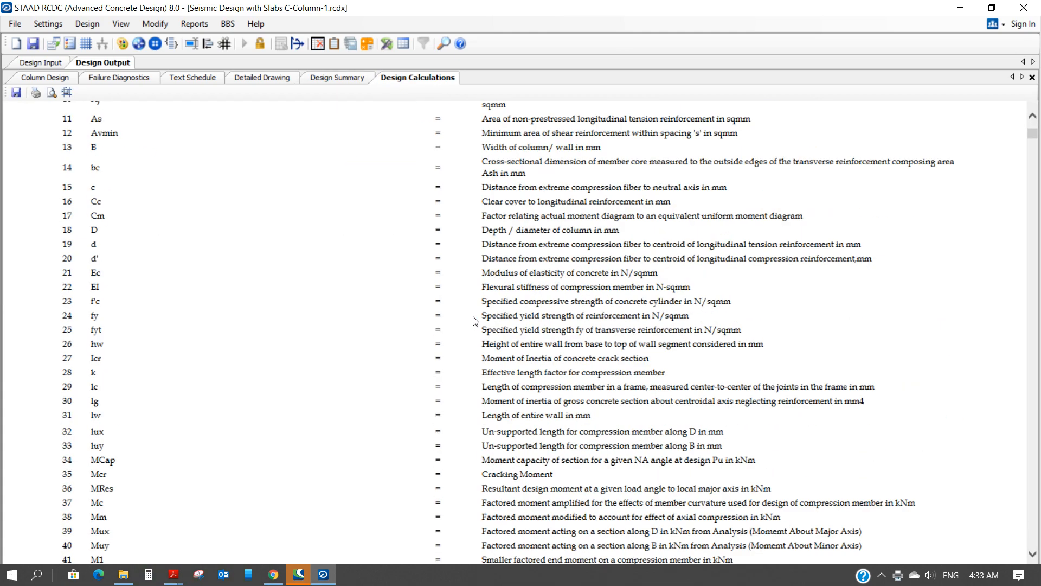
scroll(471, 313, "down", 20)
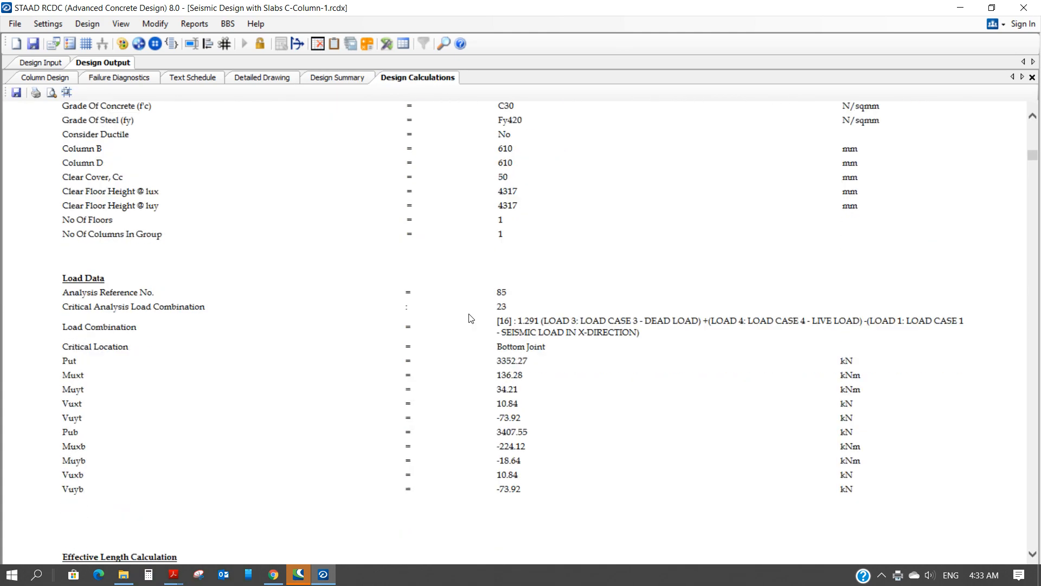
scroll(470, 317, "down", 20)
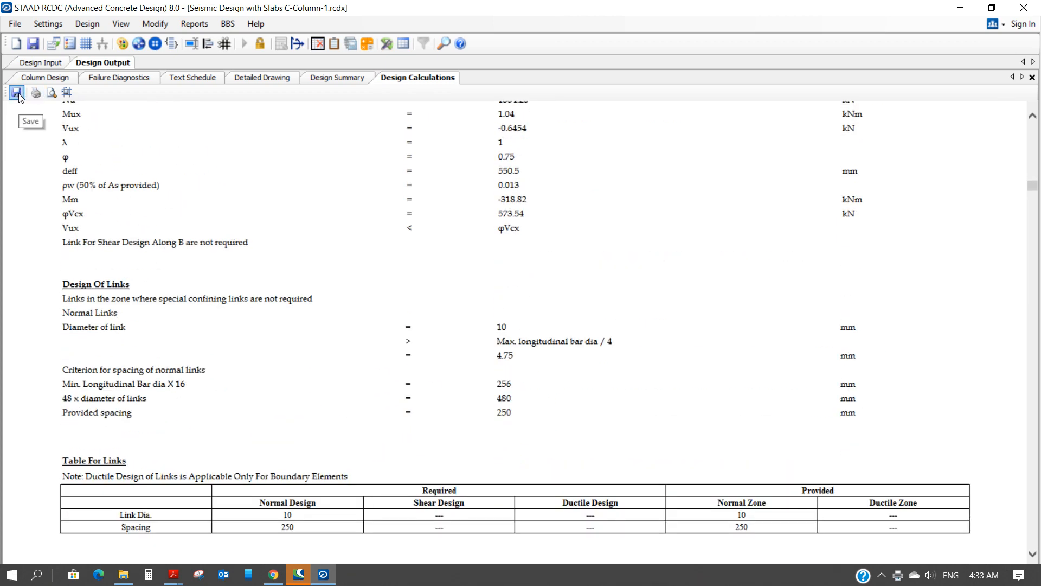
Print all pages of the design calculations with Microsoft Print to PDF, entering a file name that begins with COLUMN DES
left_click(36, 93)
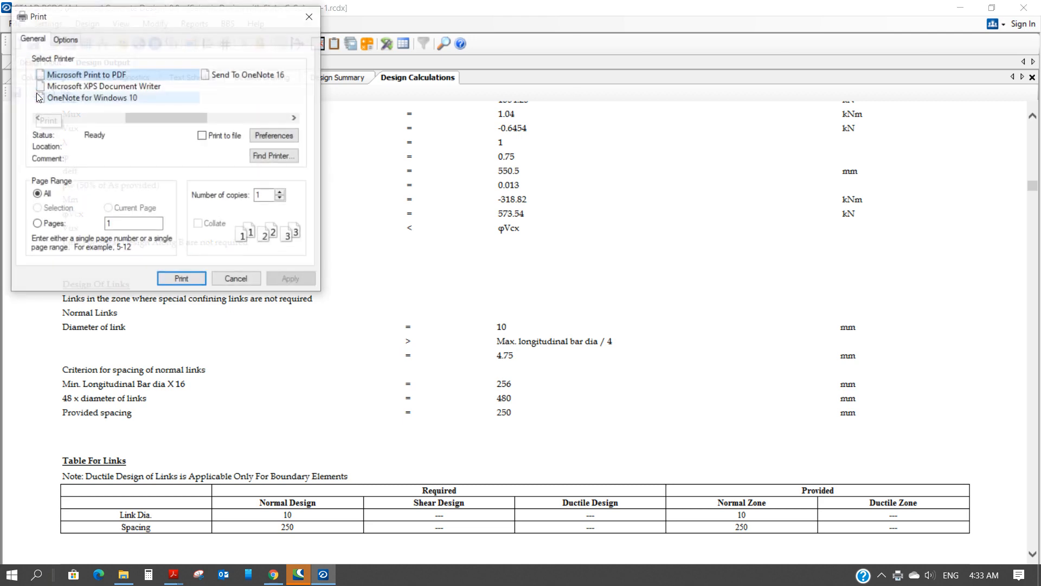
left_click(182, 280)
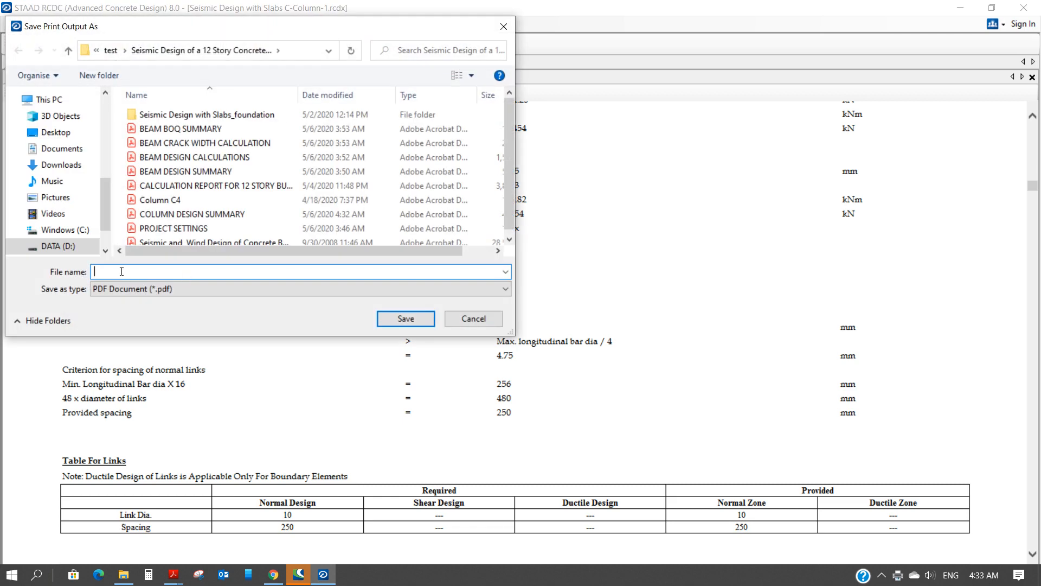
type("COLU")
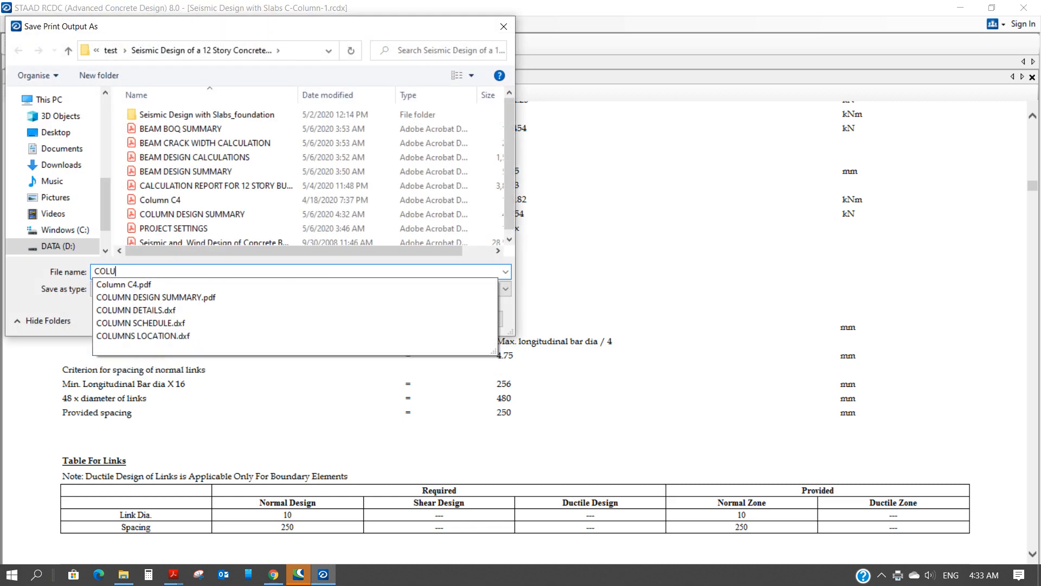
type("MN DES")
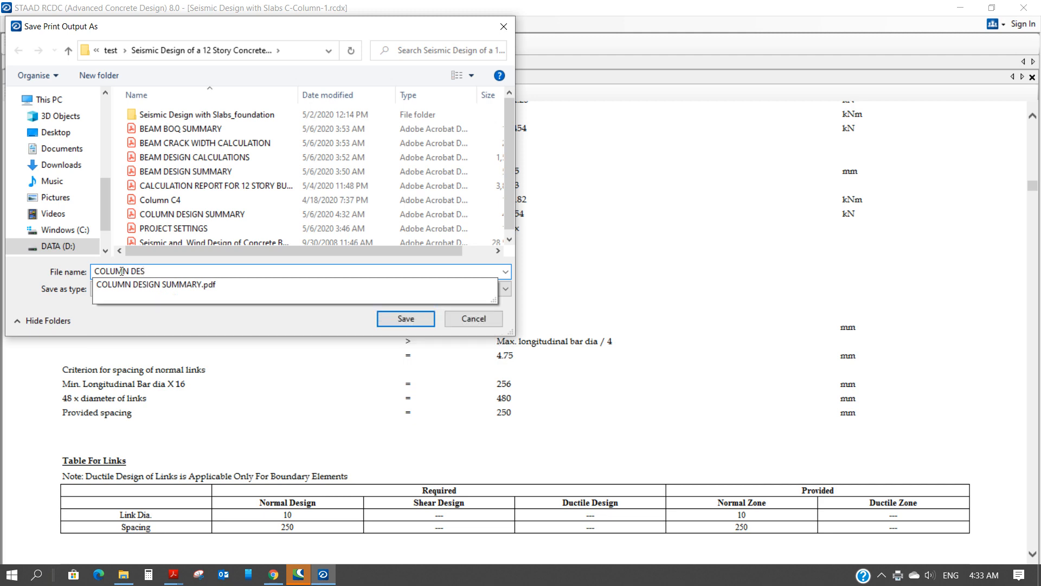
Complete the file name as COLUMN DESIGN CALCULATION and save the column design calculations as a PDF
type("IGN CAL")
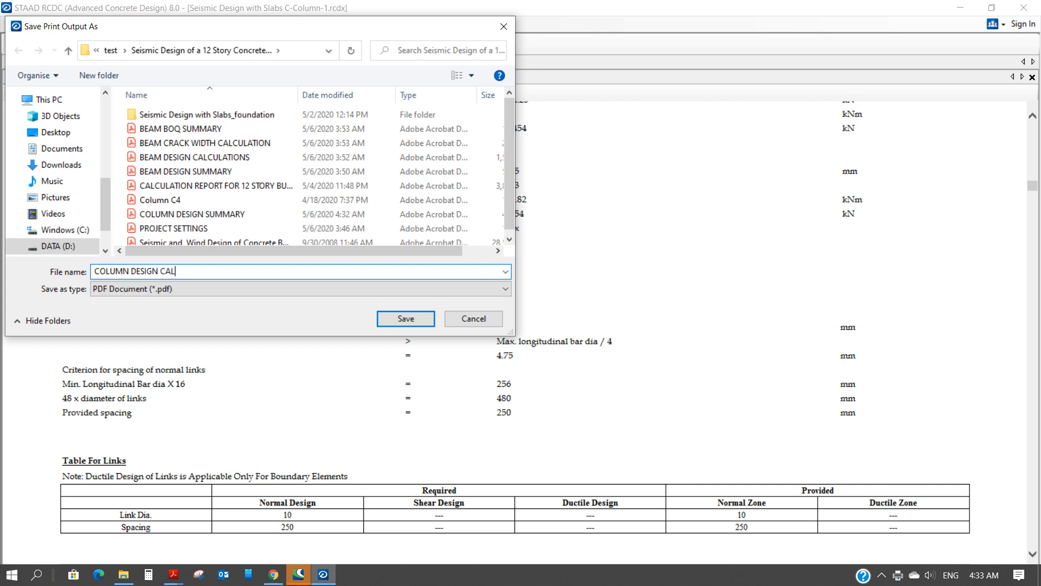
type("CULATION")
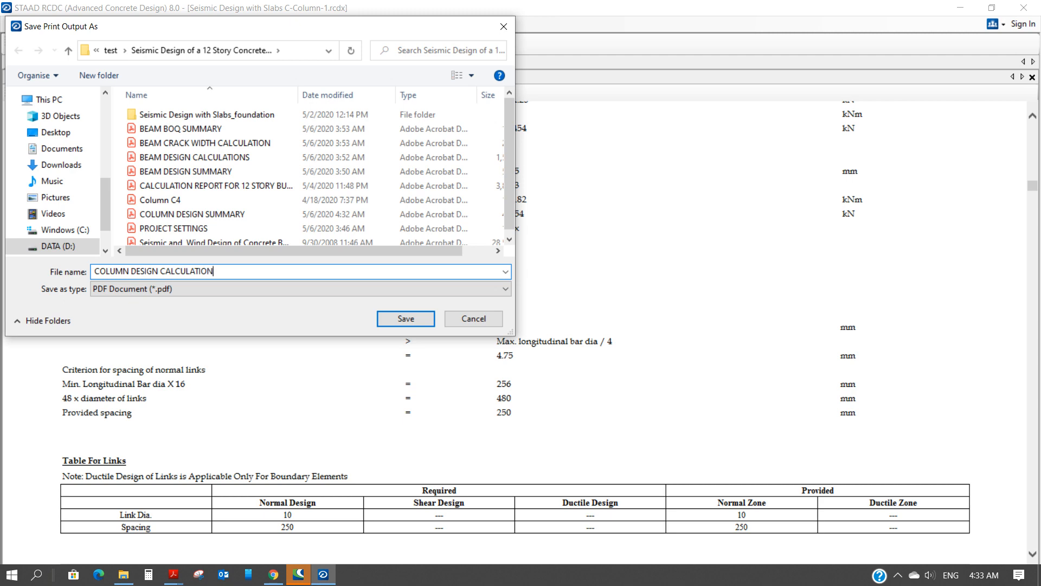
left_click(399, 320)
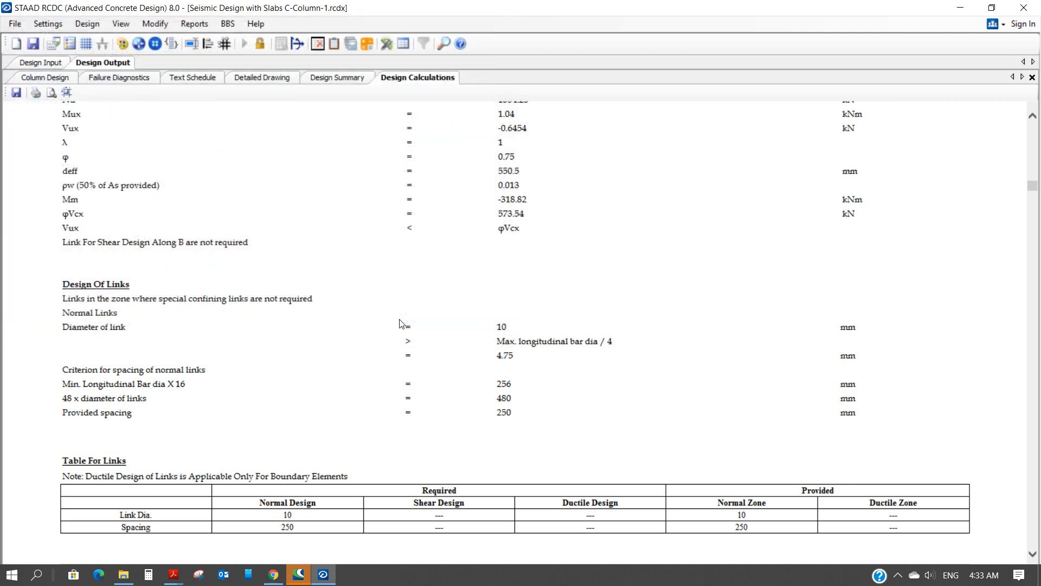
Generate the bill of quantities reports for the columns with the currency set to $ - Dollars
left_click(206, 24)
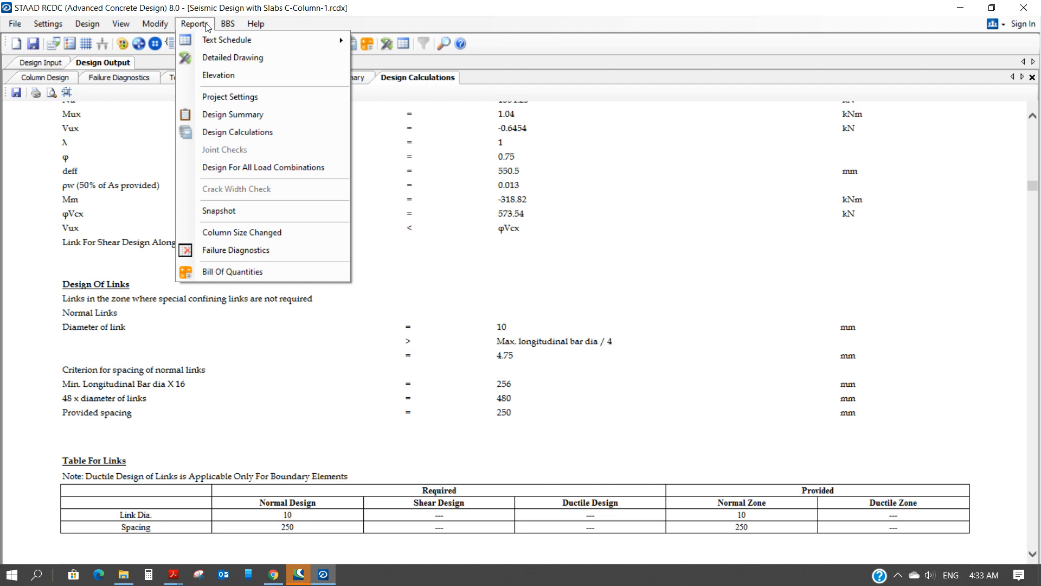
left_click(241, 273)
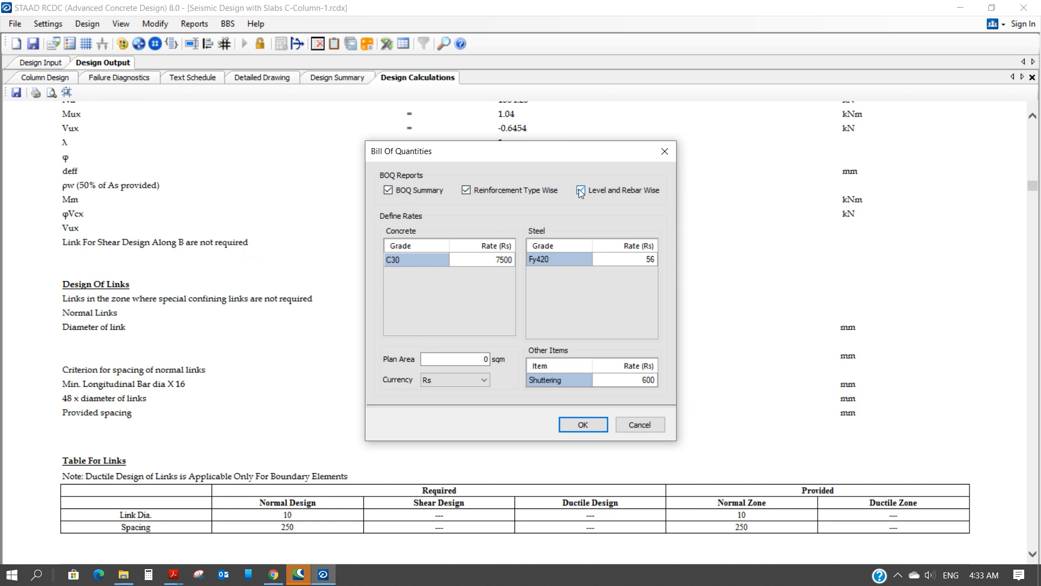
left_click(483, 380)
left_click(453, 397)
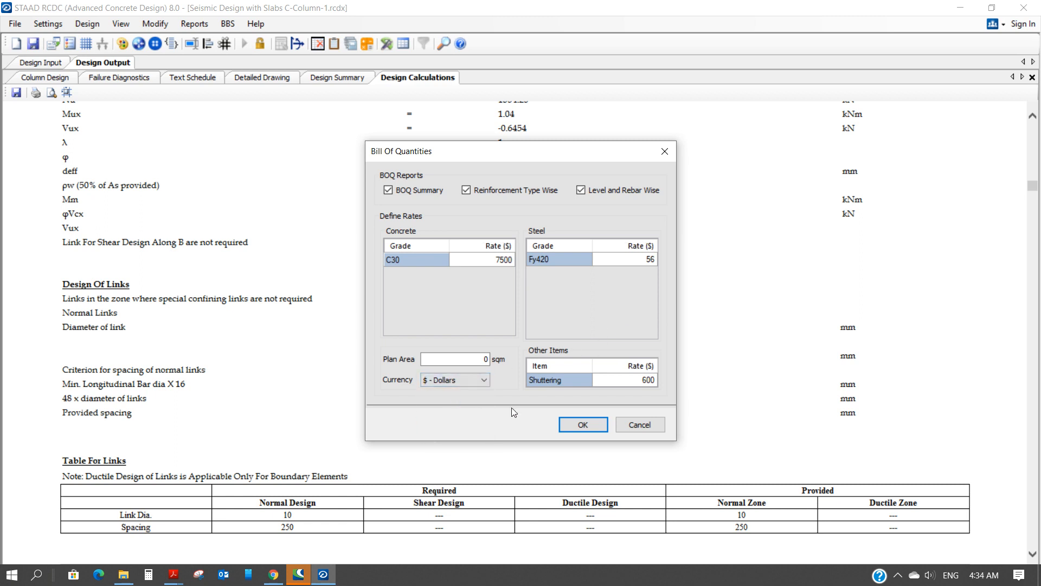
left_click(593, 425)
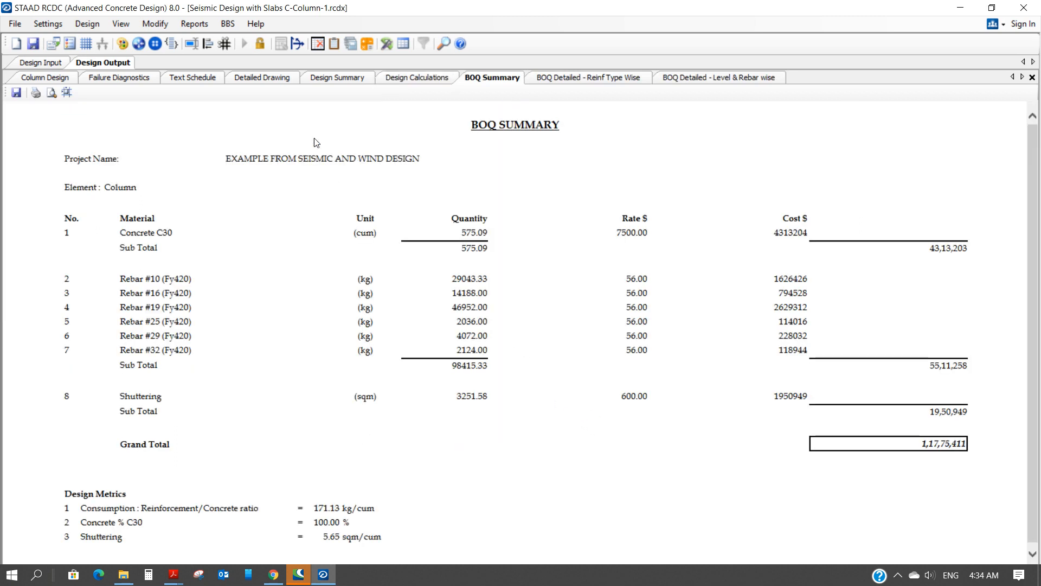
Print the BOQ summary with Microsoft Print to PDF and save it as COLUMN BOQ
left_click(36, 92)
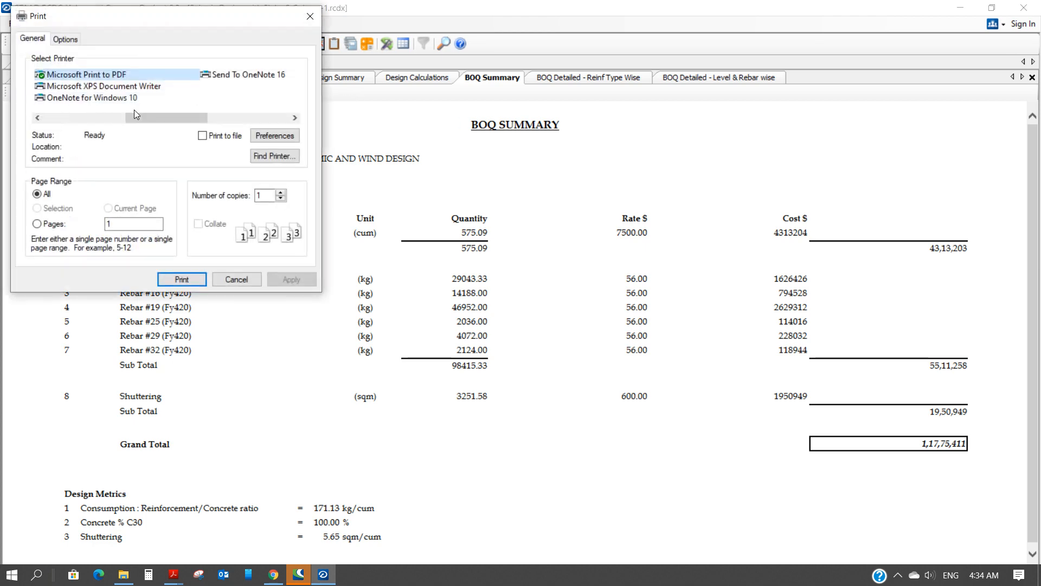
left_click(183, 280)
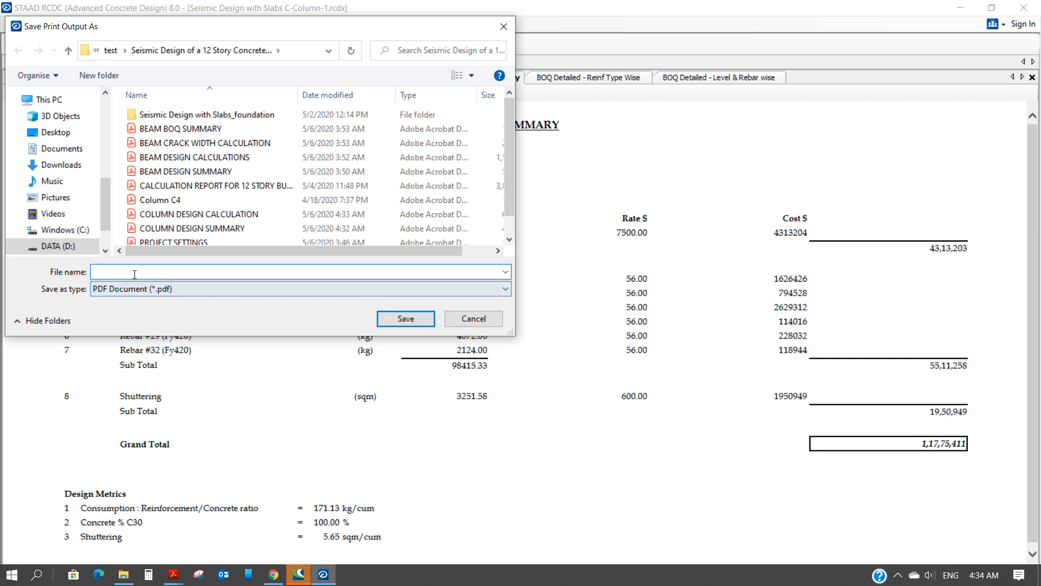
type("CO")
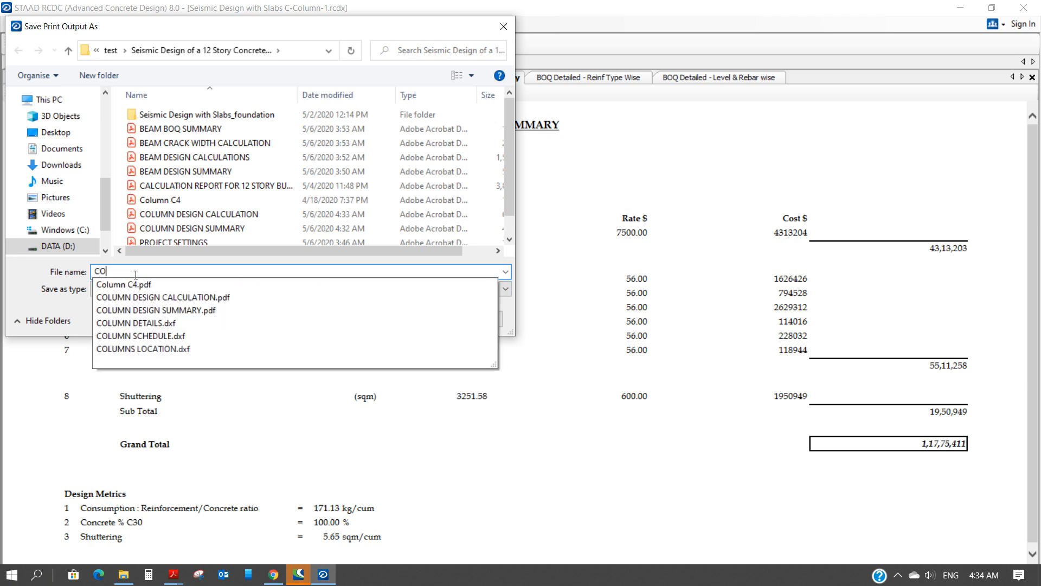
type("LUMN ")
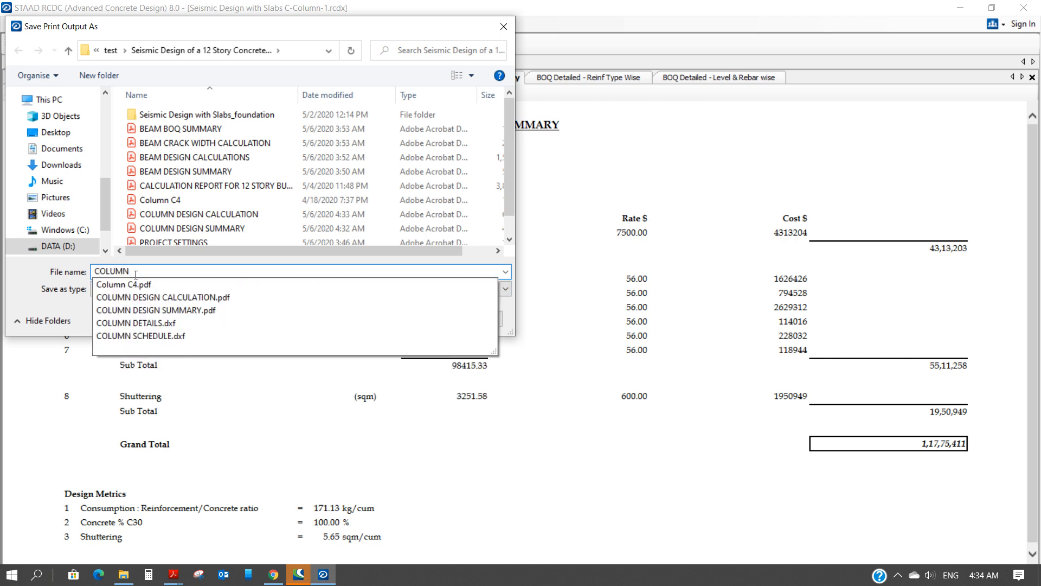
type("BO")
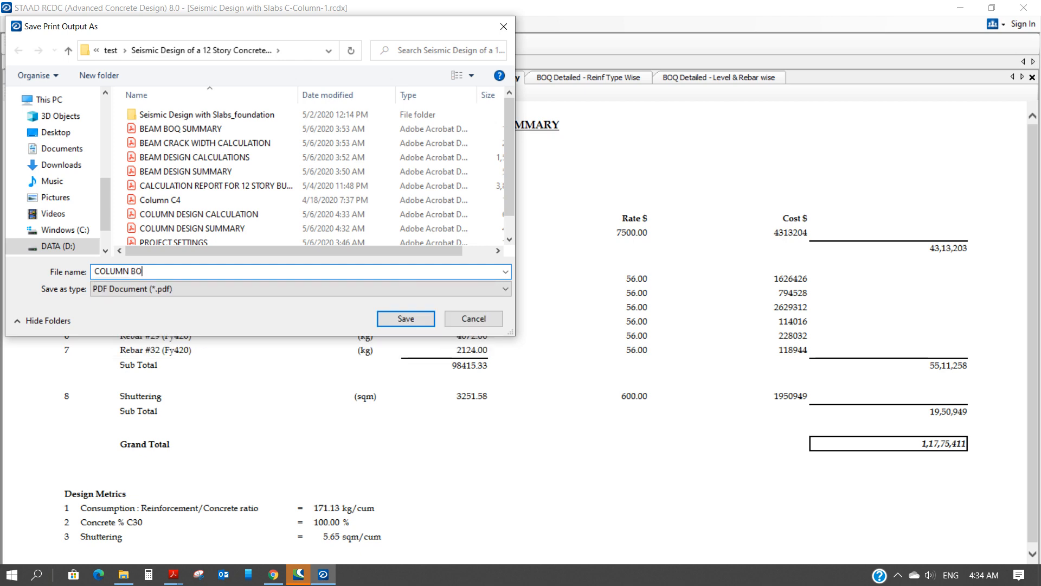
type("Q")
left_click(406, 319)
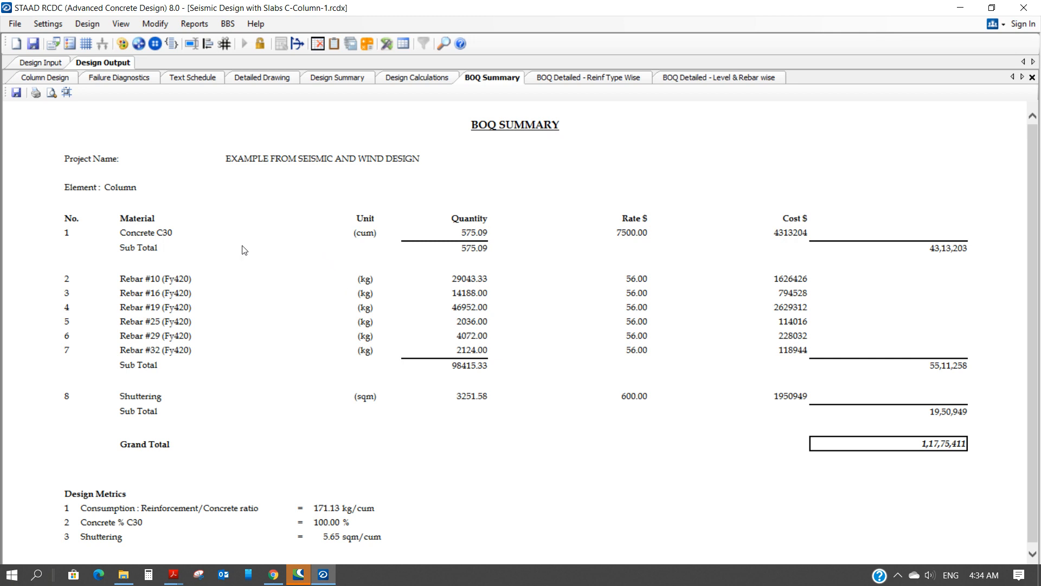
Export the column layout drawing from the design input as a DXF file named COLUMN LAYOUT
left_click(41, 63)
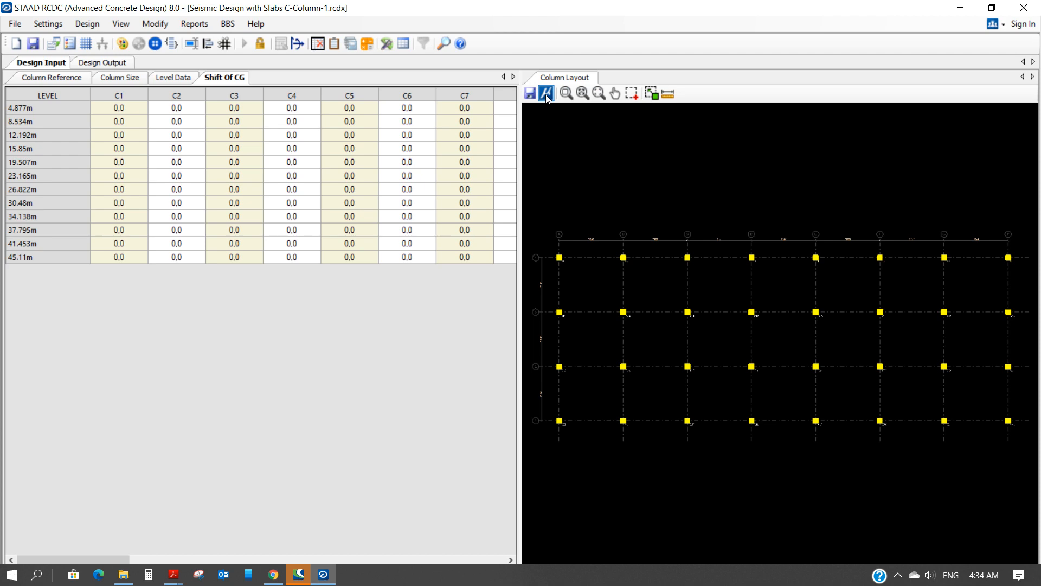
left_click(531, 95)
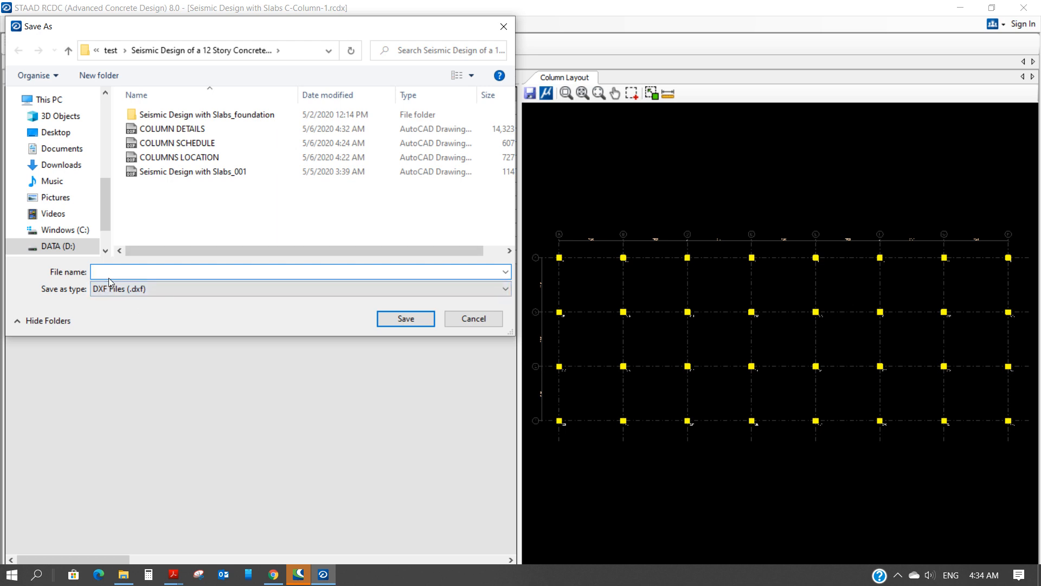
type("COLUMN ")
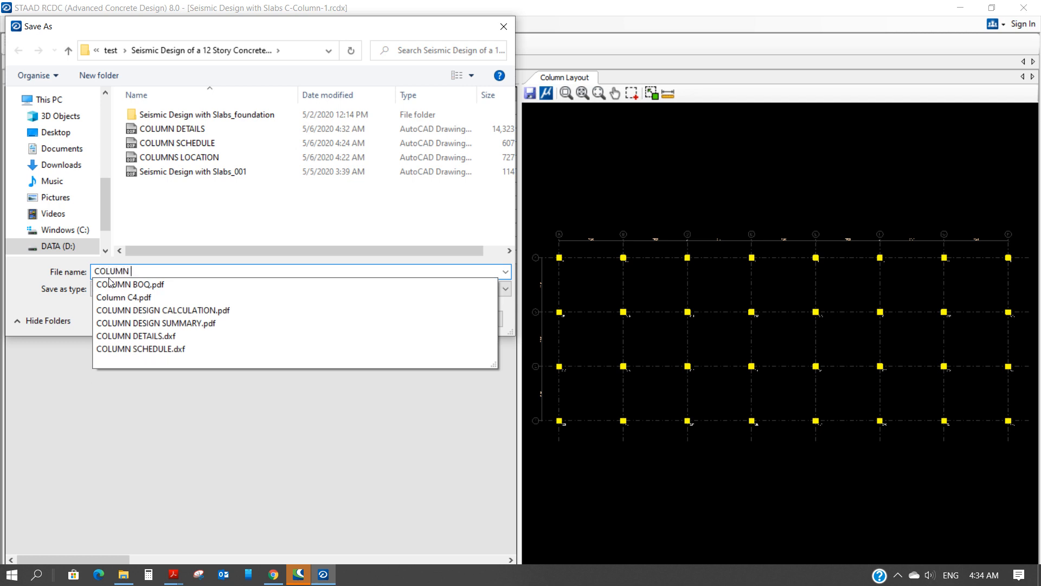
type("LA")
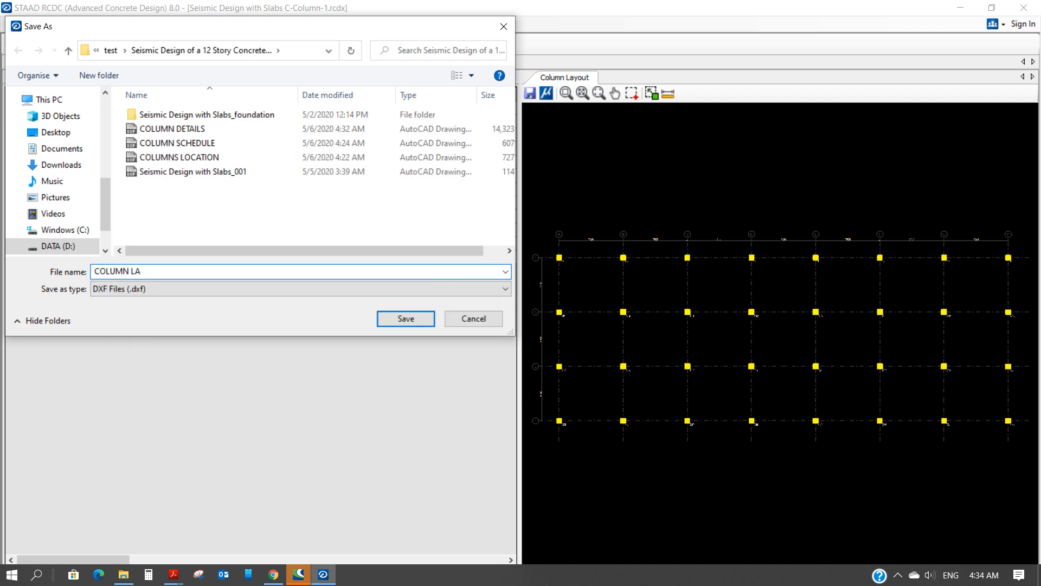
type("YOUT")
left_click(404, 319)
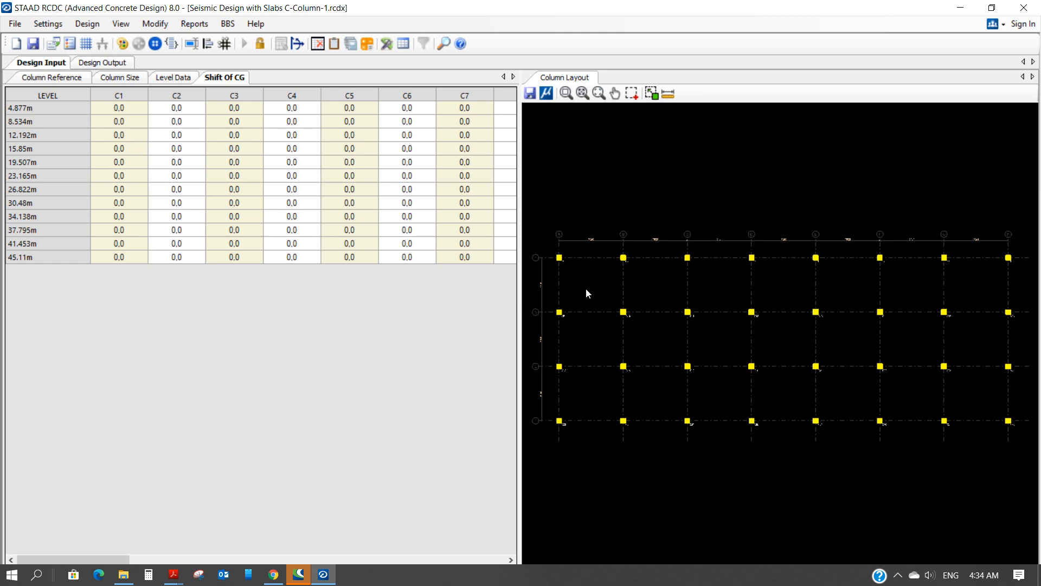
Examine the column layout plan, checking the column marks, grid labels and grid spacings across the building
scroll(568, 260, "up", 10)
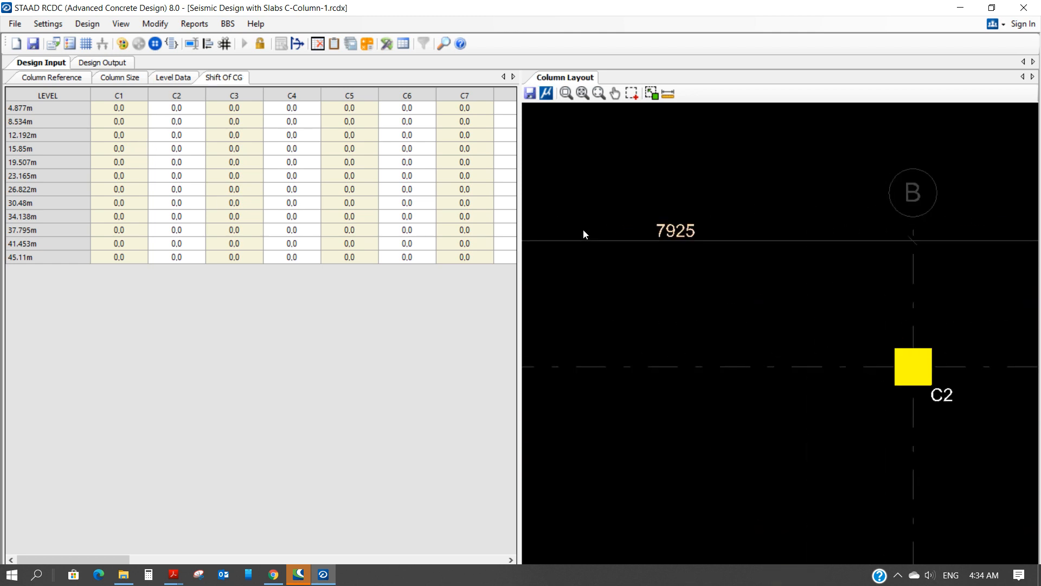
scroll(582, 233, "down", 4)
middle_click_drag(648, 300, 715, 292)
scroll(741, 307, "up", 1)
scroll(652, 293, "up", 1)
scroll(643, 292, "down", 3)
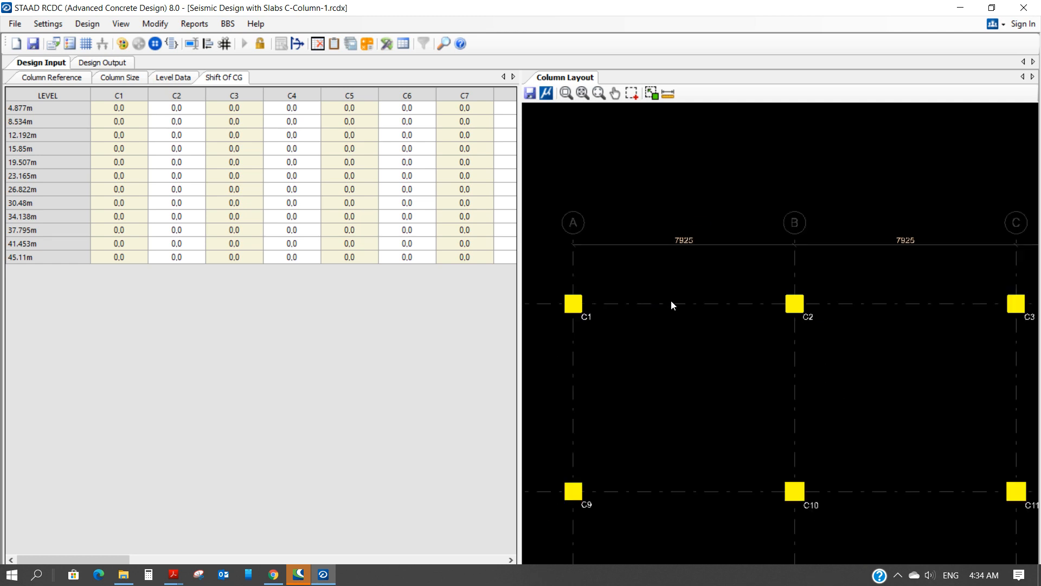
scroll(720, 290, "down", 6)
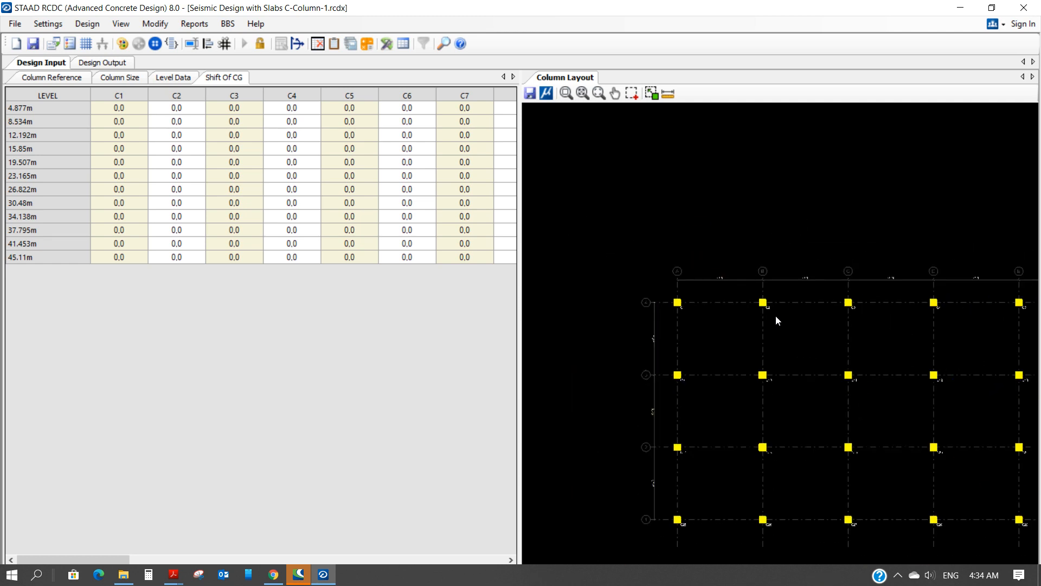
middle_click_drag(789, 335, 669, 319)
scroll(763, 324, "down", 1)
scroll(829, 331, "down", 1)
middle_click_drag(838, 339, 772, 293)
scroll(716, 331, "up", 4)
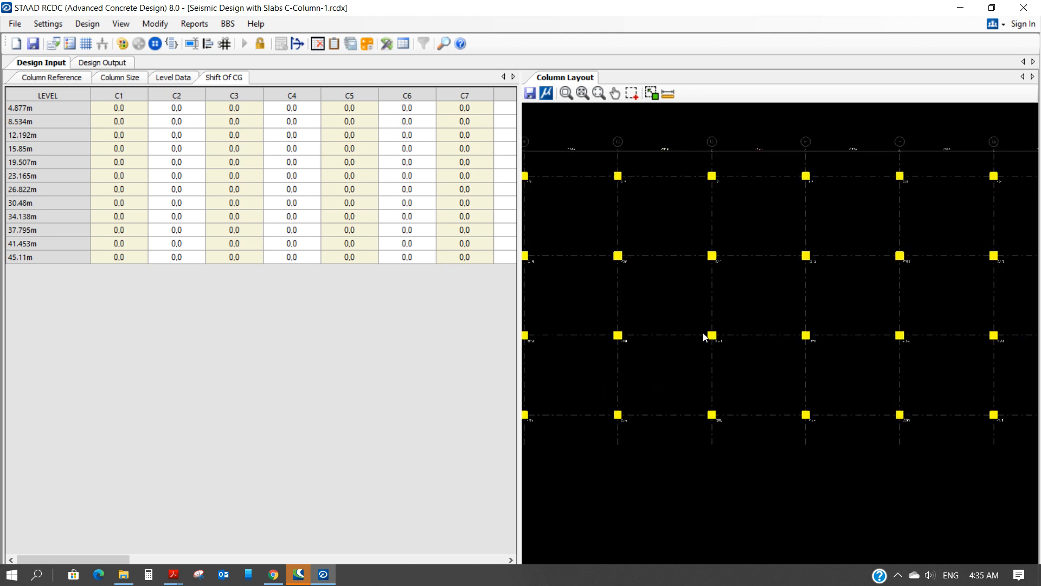
scroll(687, 332, "down", 1)
middle_click_drag(801, 318, 721, 323)
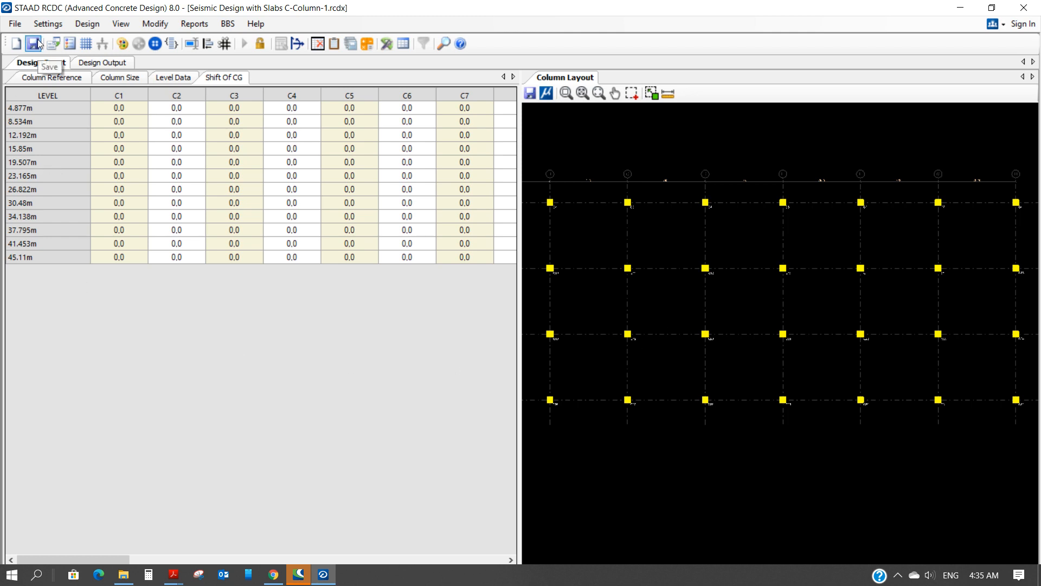
Save the column design project and start a new project
left_click(16, 25)
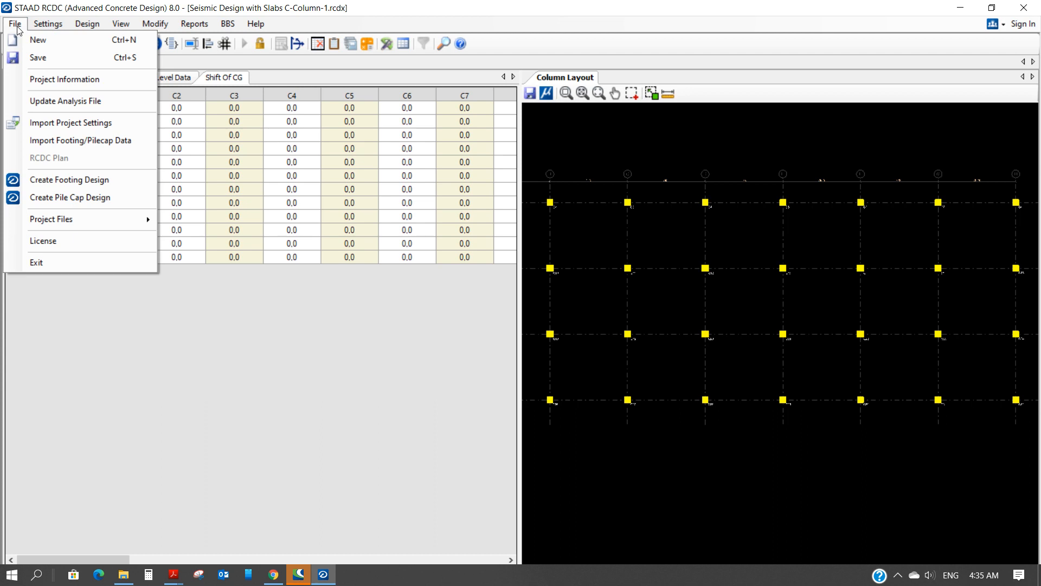
left_click(37, 58)
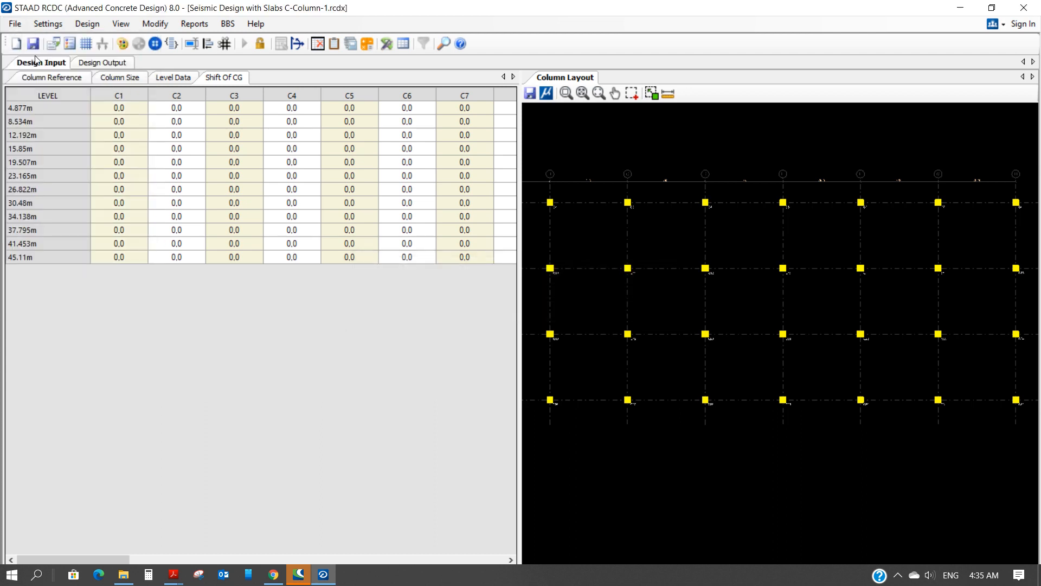
left_click(16, 25)
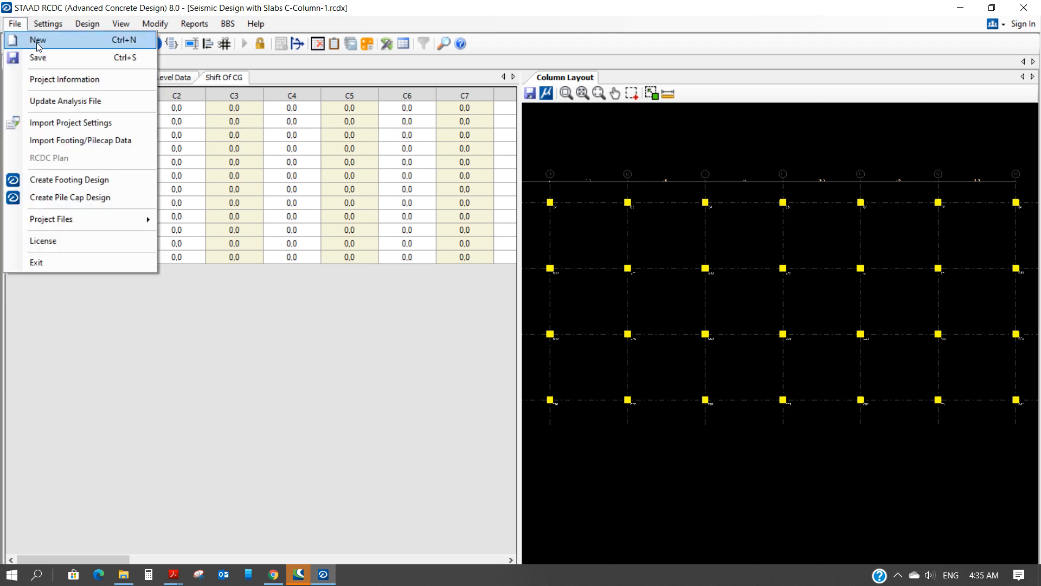
left_click(37, 42)
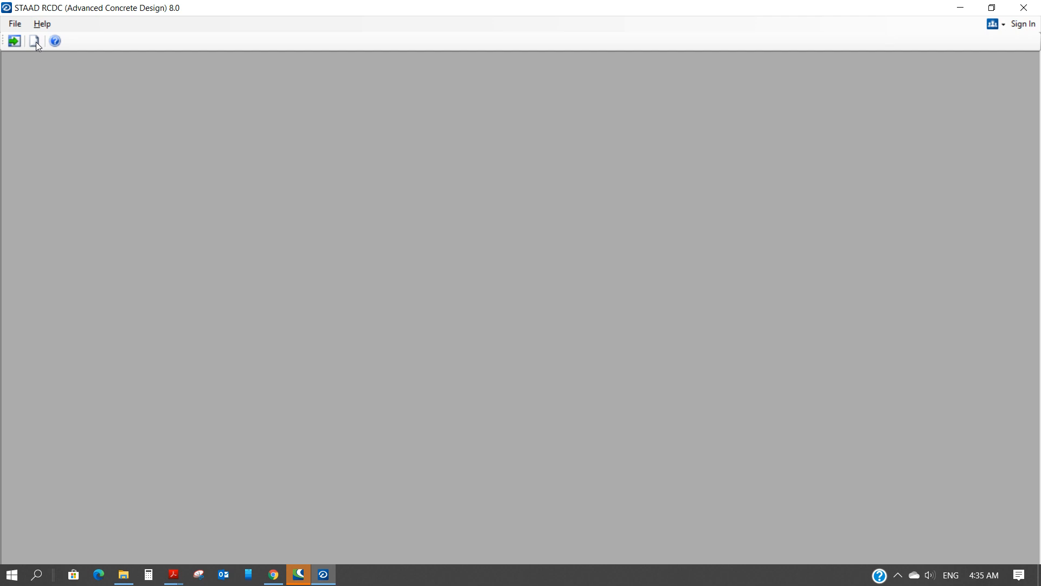
Enter TEST as the new project's client and set the design code to ACI 318M - 2011
left_click(484, 206)
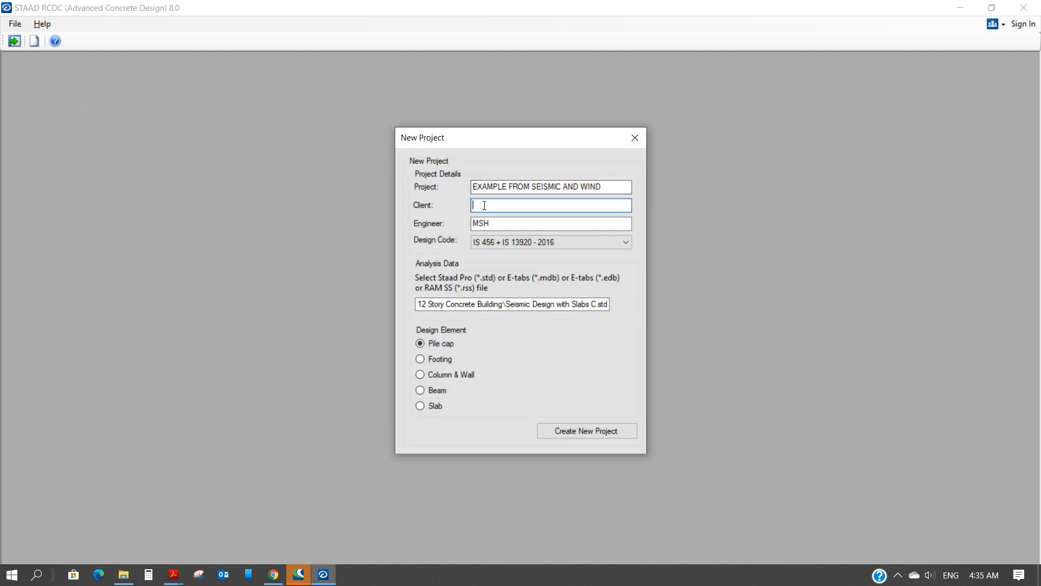
type("TEST")
left_click(627, 242)
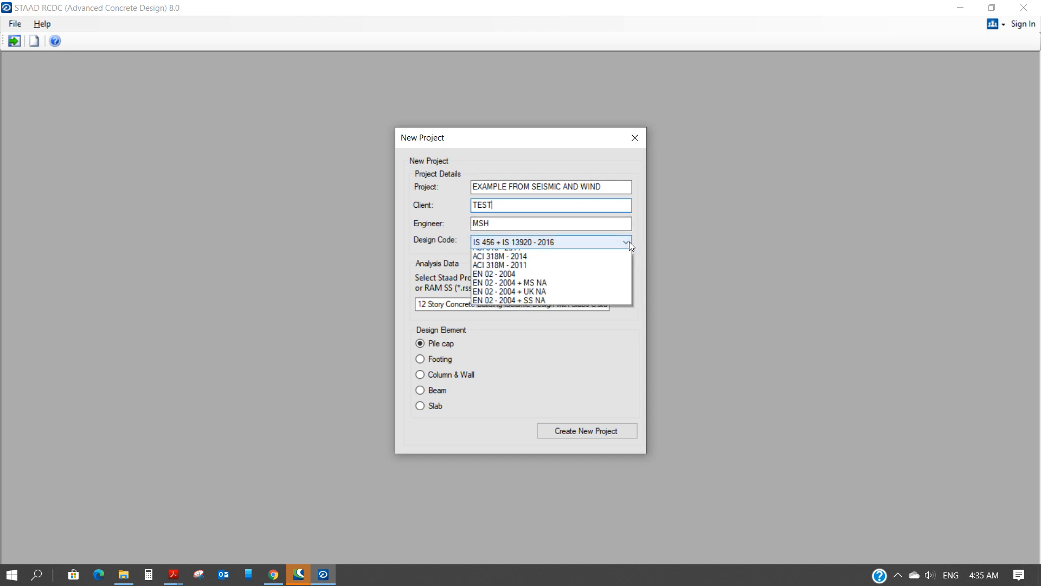
left_click(517, 304)
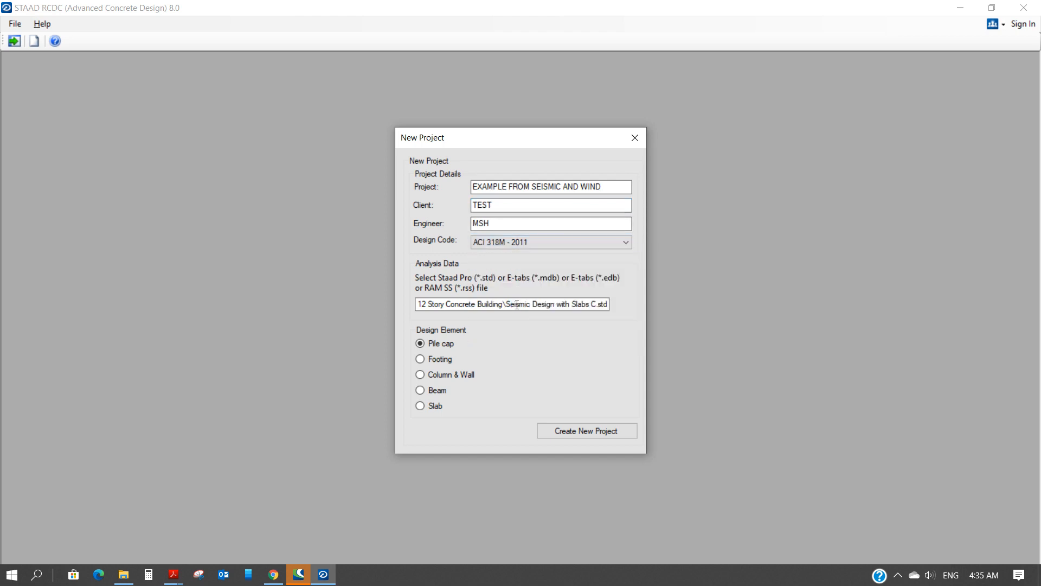
Choose Slab as the design element with only the 4.877m level selected, and create the project
left_click(432, 407)
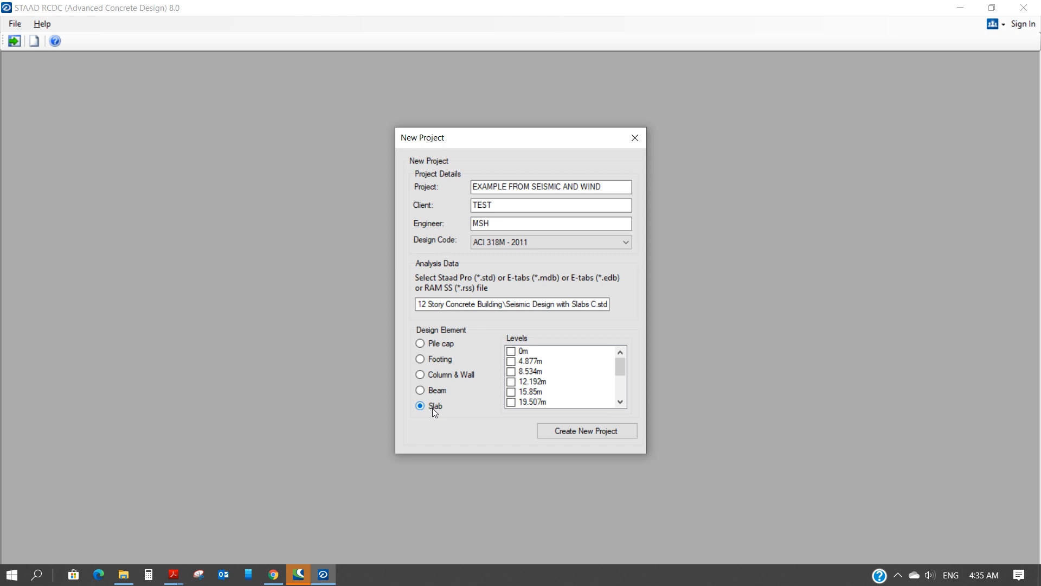
left_click(511, 363)
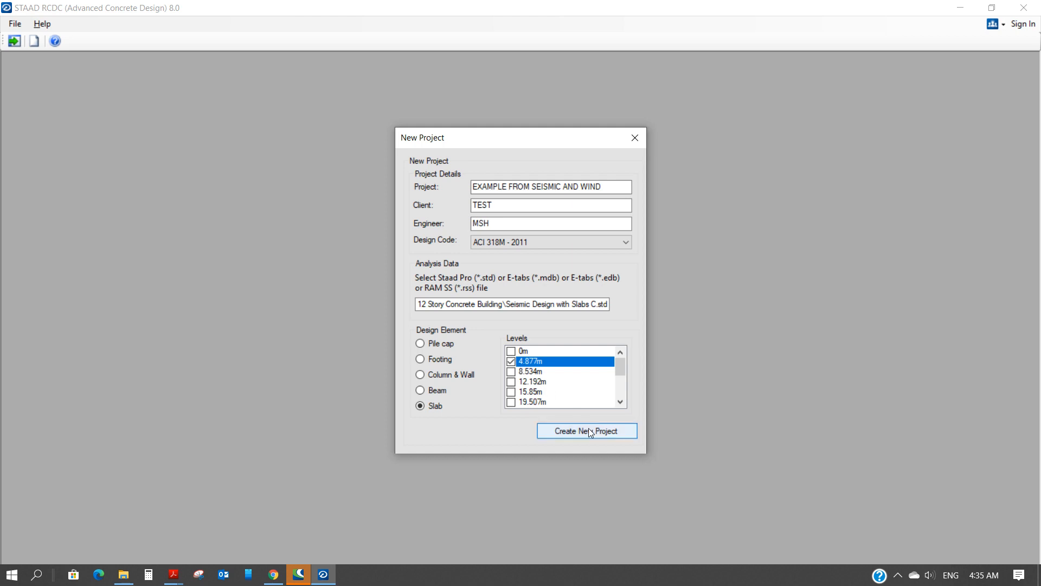
left_click(511, 372)
left_click(511, 361)
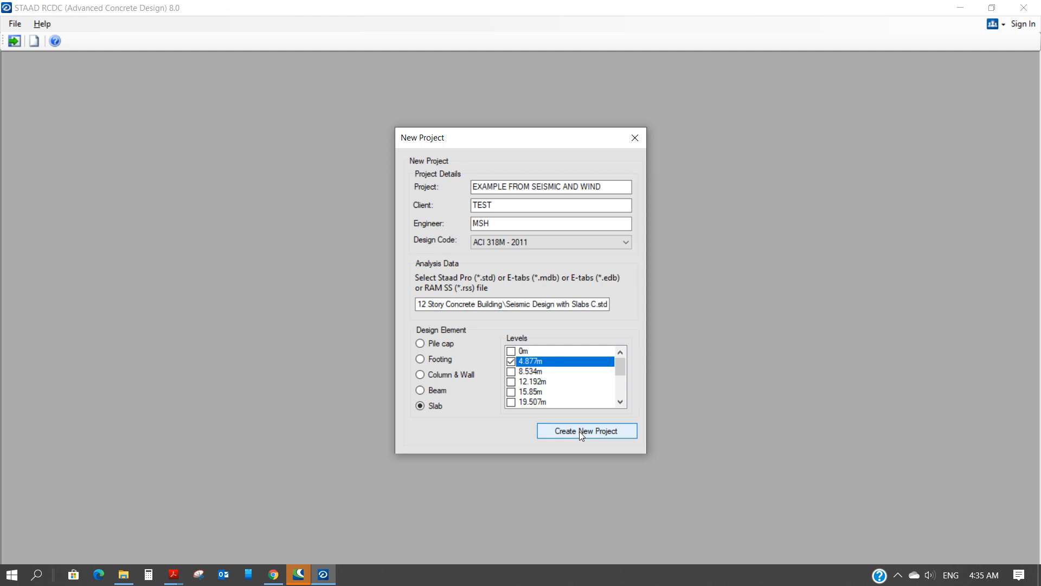
left_click(579, 431)
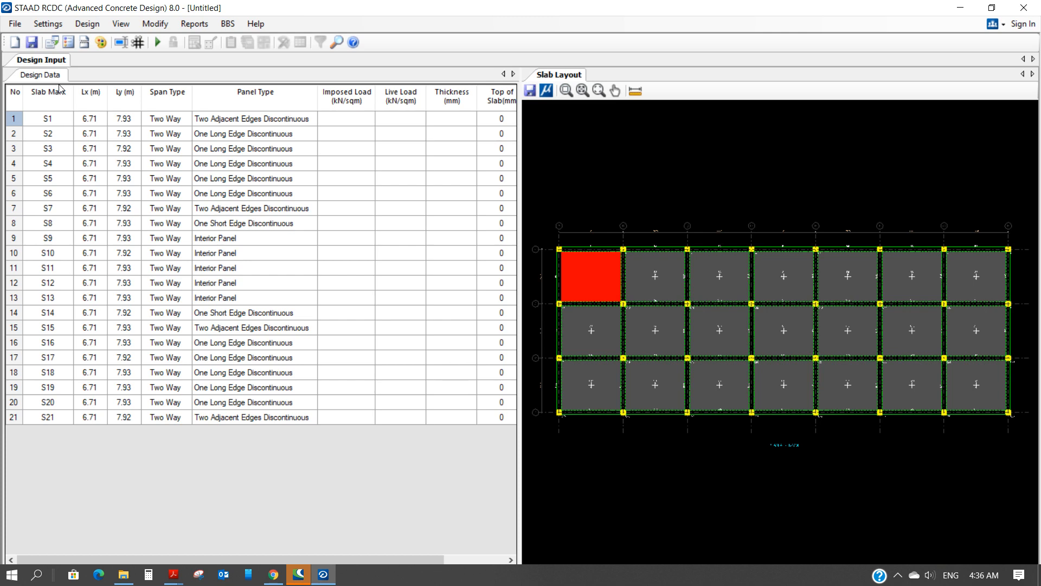
Enter an imposed load of 2.349 kN/sqm for all slabs, S1 to S21, in the design data table
left_click(54, 24)
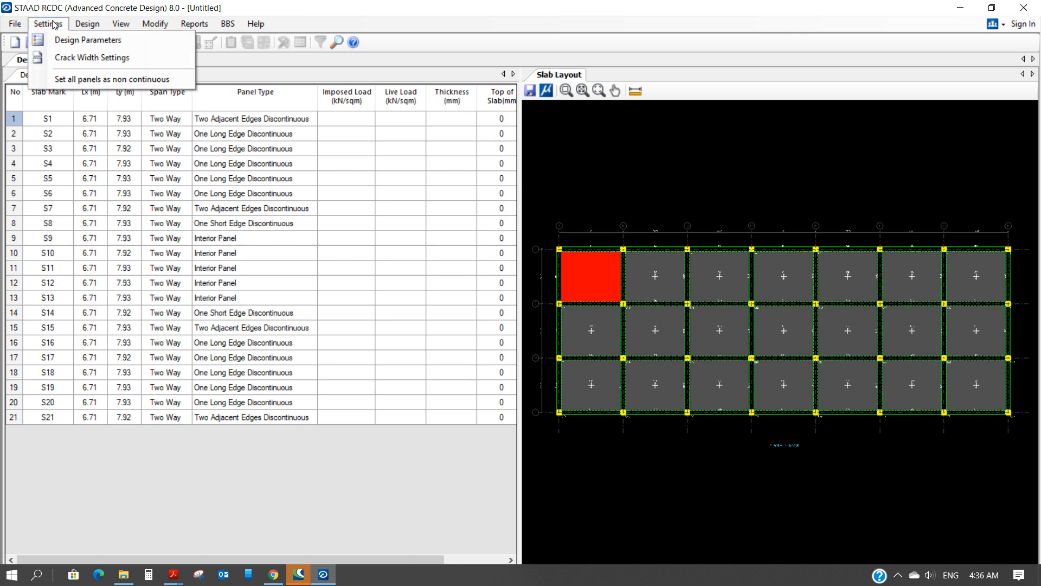
left_click(368, 121)
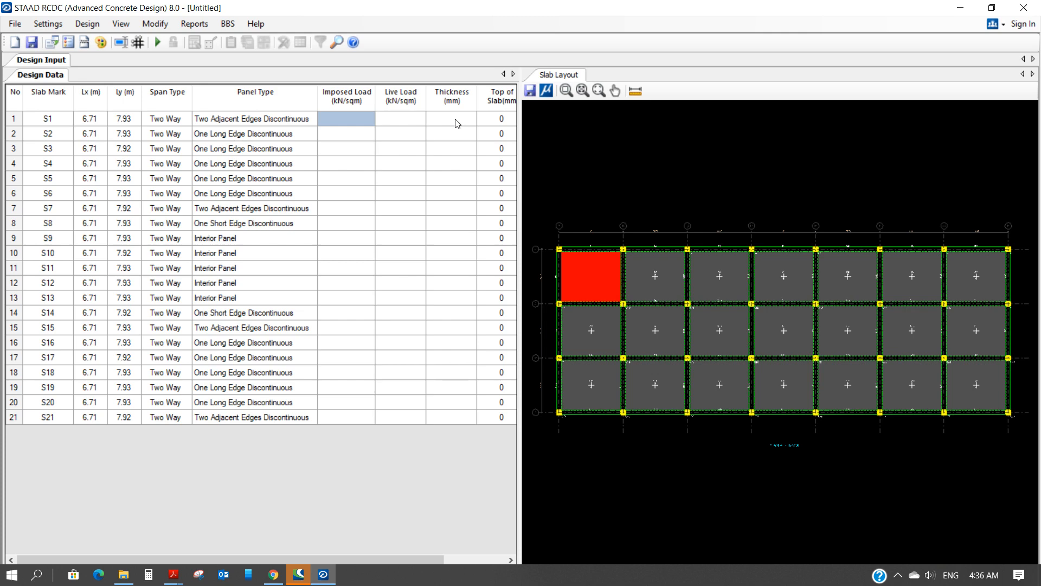
left_click(341, 120)
type("2.349")
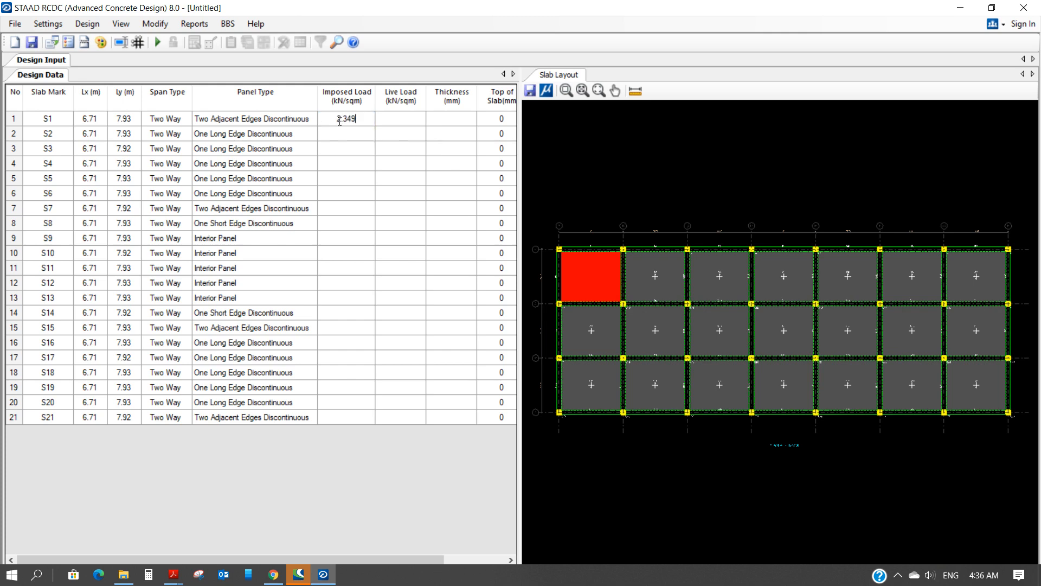
left_click(347, 133)
left_click(354, 122)
left_click_drag(358, 141, 374, 416)
type("2.349")
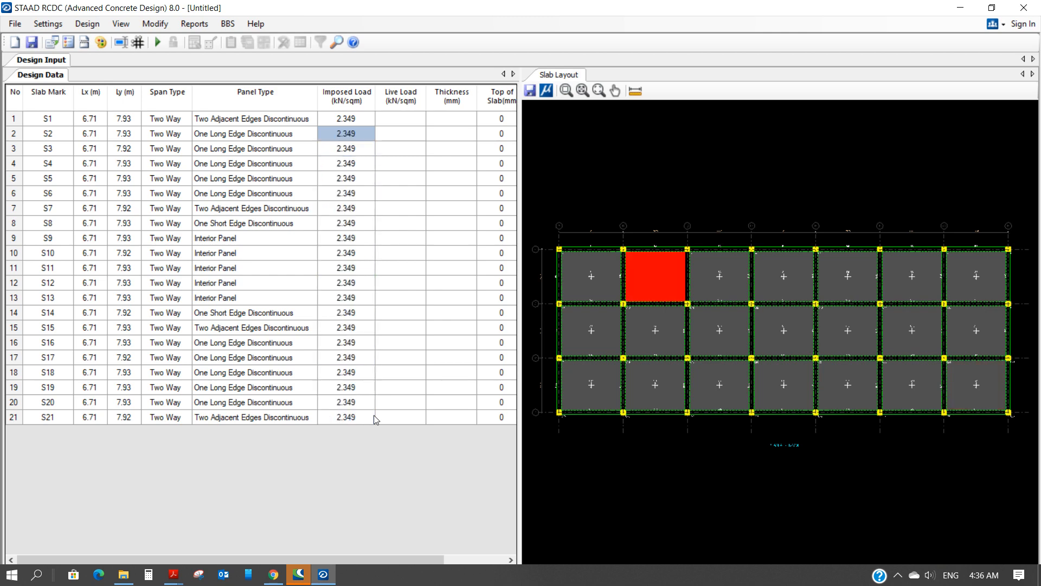
Enter a live load of 1.436 kN/sqm for all slabs, S1 to S21
left_click(385, 126)
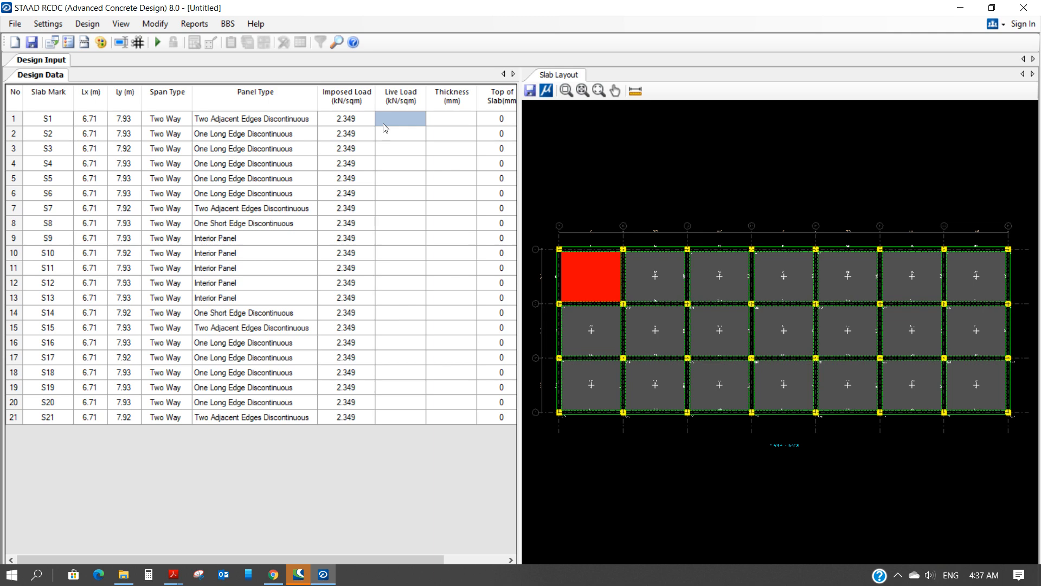
type("1.436")
left_click(400, 134)
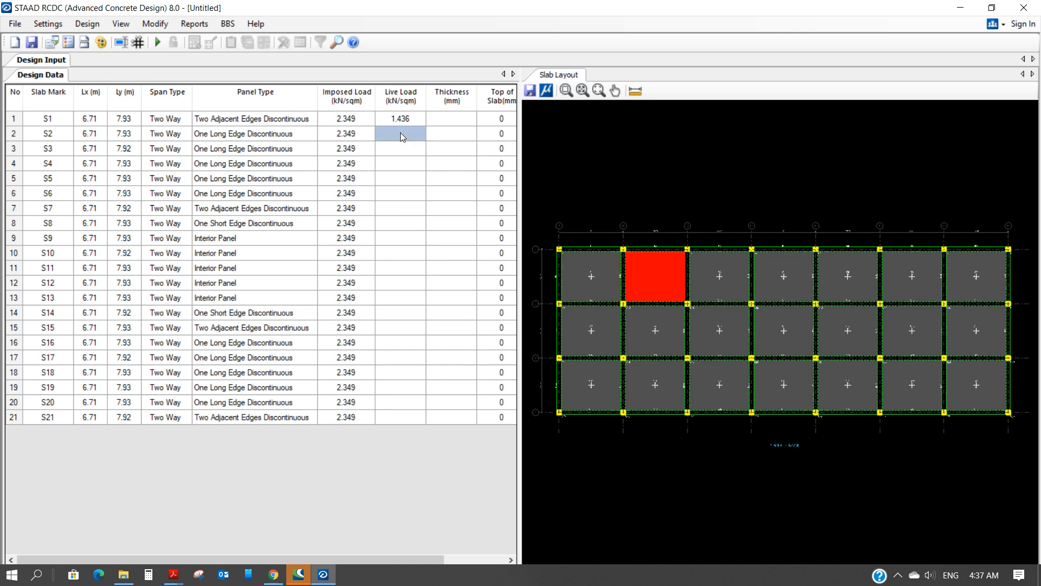
left_click(402, 123)
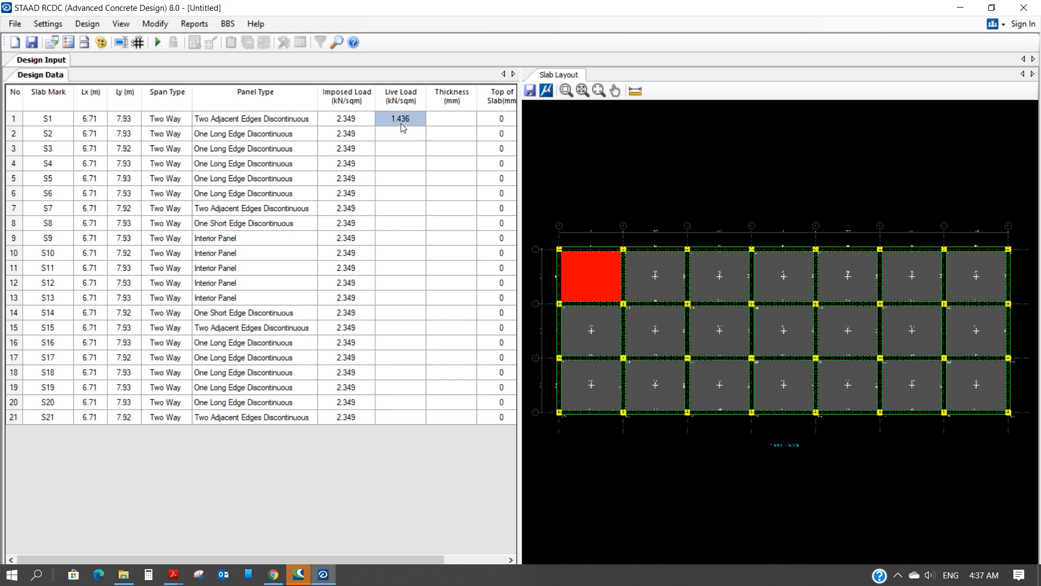
left_click_drag(411, 136, 419, 410)
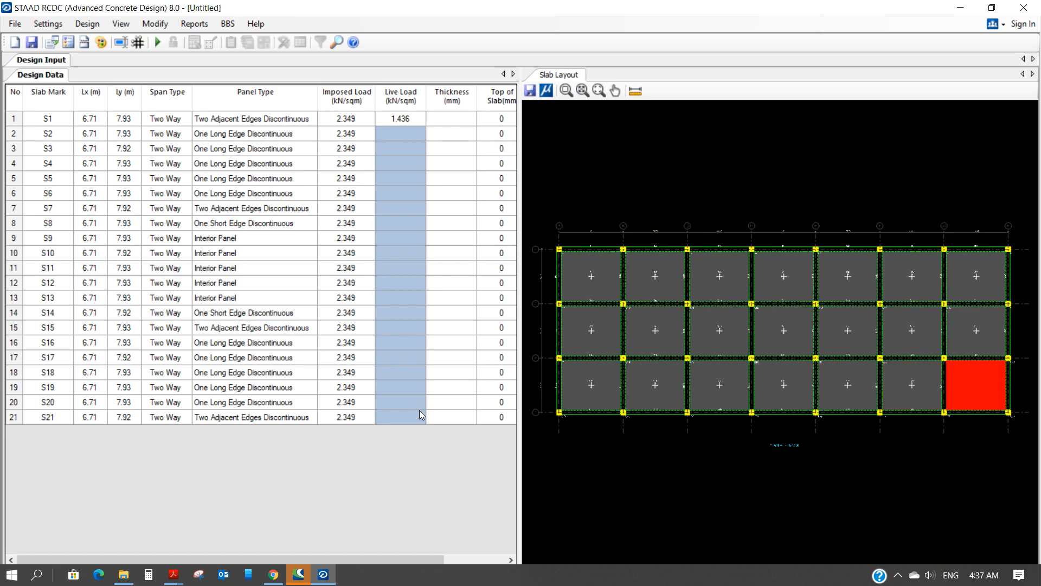
type("1.436")
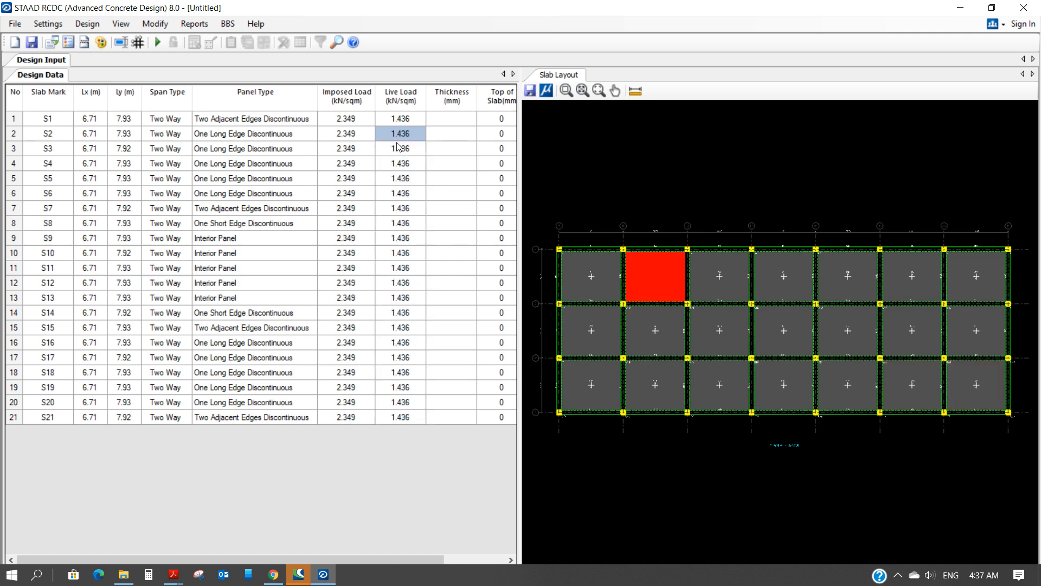
Set the thickness of all slabs, S1 to S21, to 200 mm
left_click(453, 123)
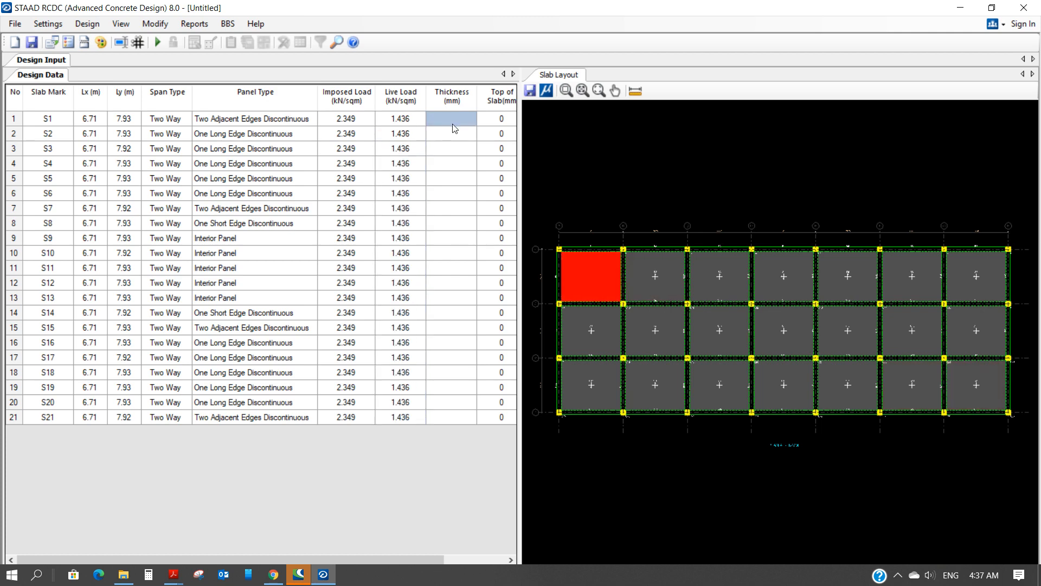
type("200")
left_click(462, 145)
left_click(460, 122)
left_click_drag(453, 134, 470, 416)
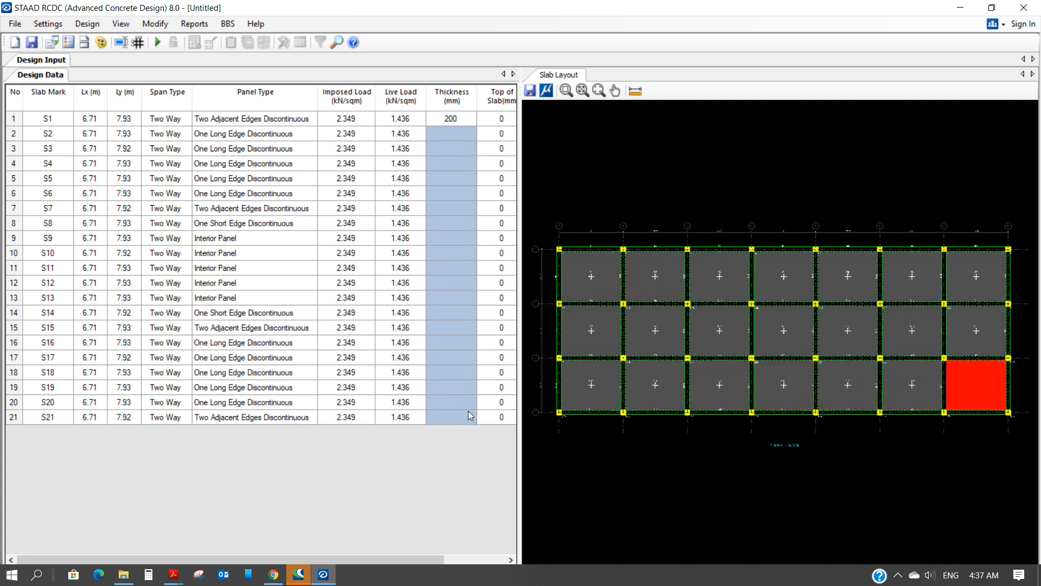
type("200")
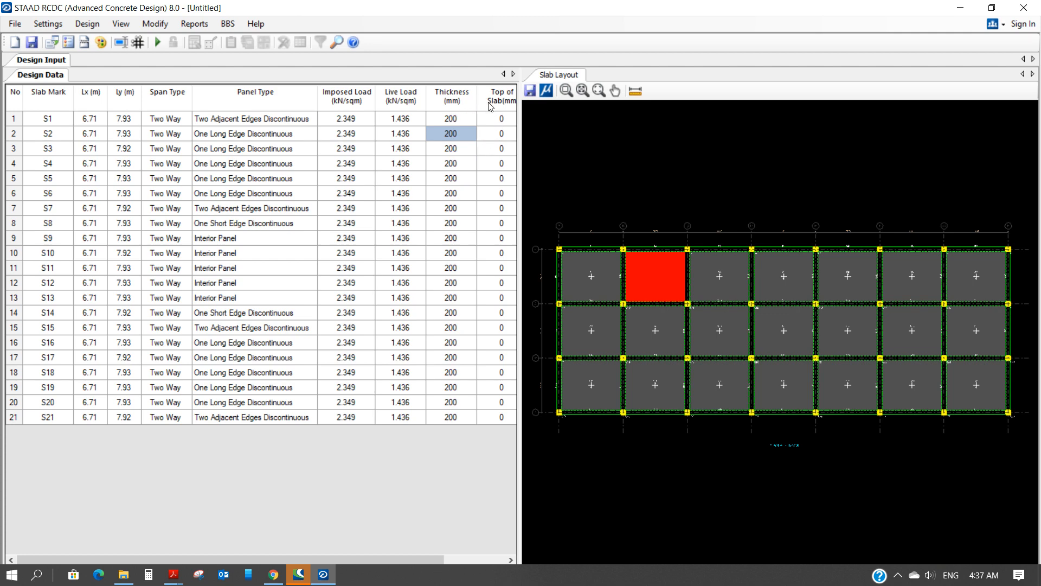
Look through the remaining slab data columns, checking the top of slab and cut-out entries
key("Right")
key("Right")
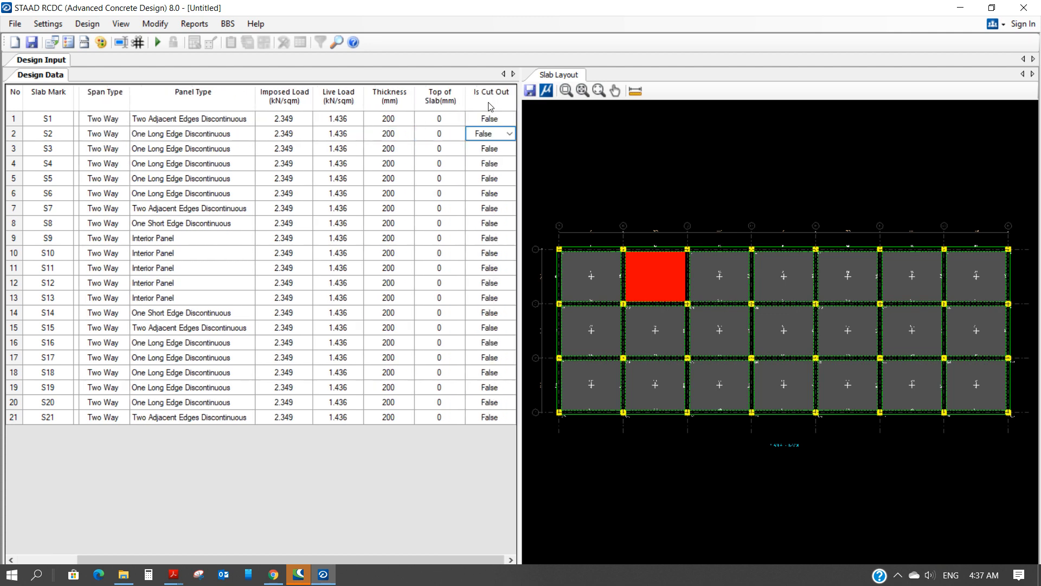
key("Left")
key("Left")
key("Left")
key("Left")
key("Left")
key("Left")
key("Left")
key("Left")
key("Left")
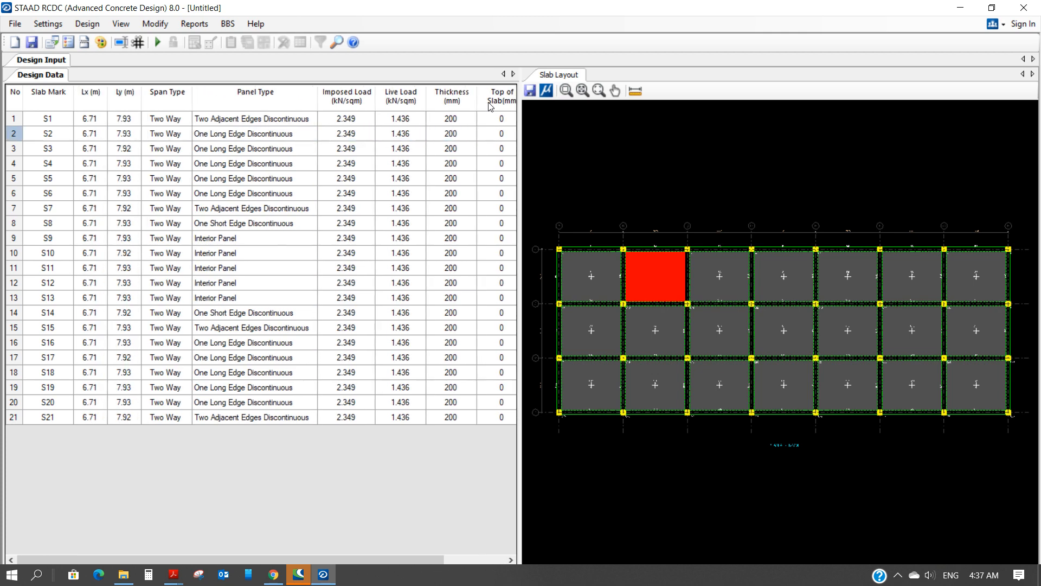
Set the slab design parameters to concrete grade C30 and the Spacing detailing option
left_click(46, 26)
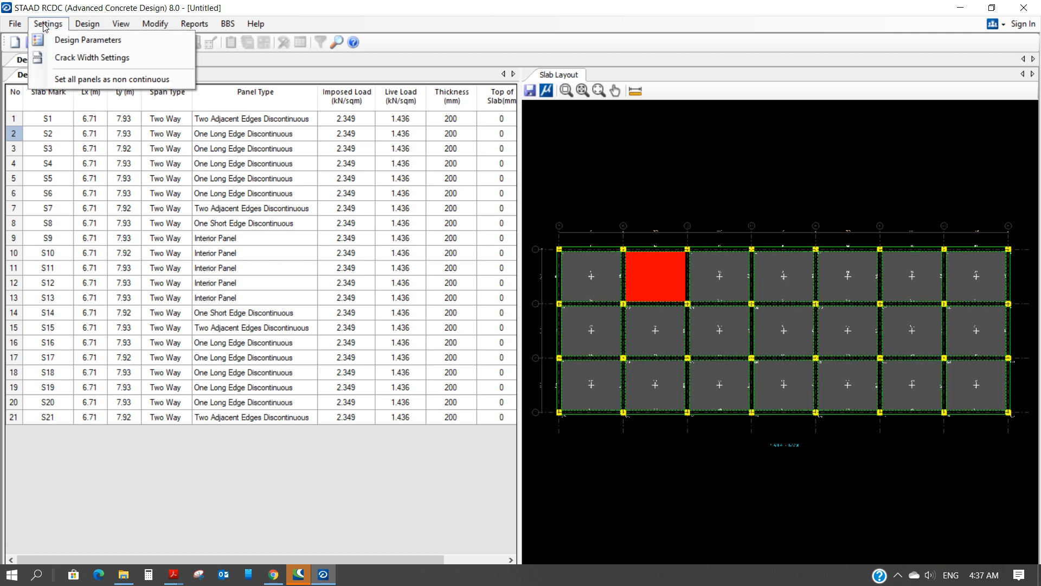
left_click(82, 40)
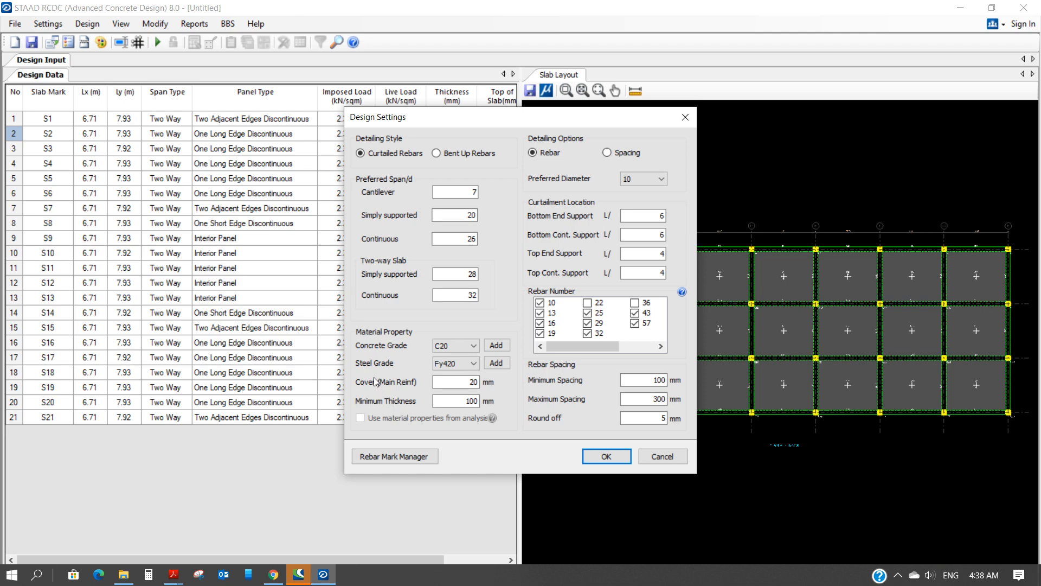
left_click(475, 346)
left_click(449, 376)
left_click(607, 152)
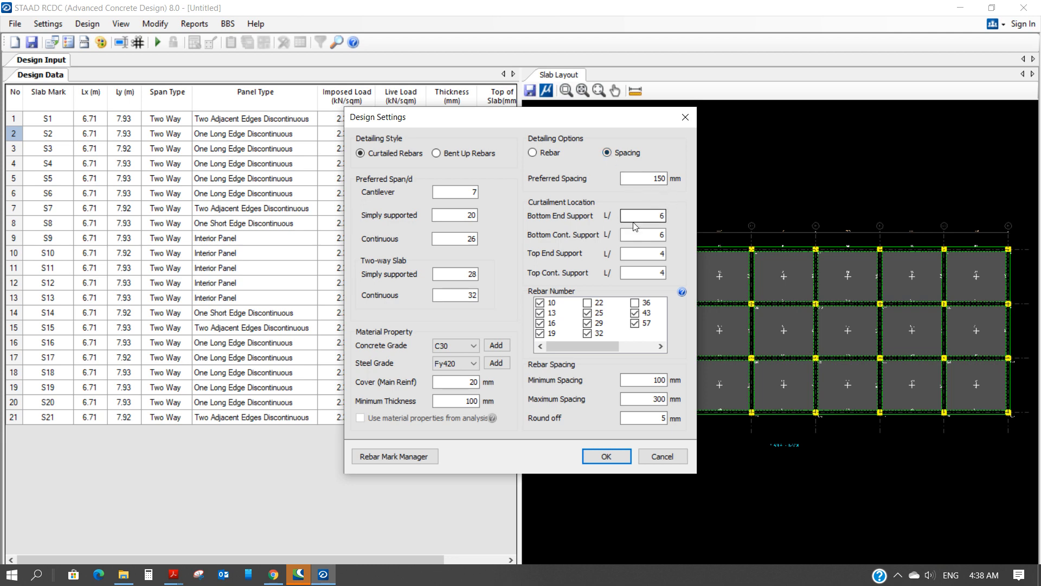
left_click(606, 456)
Run the design for all slabs to produce the reinforcement output table
left_click(48, 24)
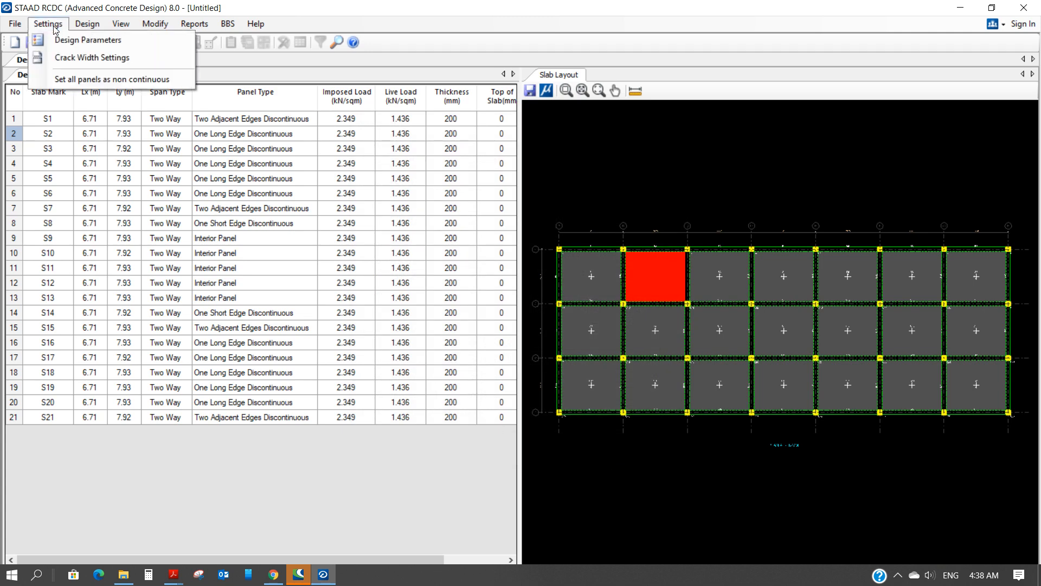
mouse_move(87, 25)
left_click(57, 26)
left_click(87, 25)
left_click(99, 42)
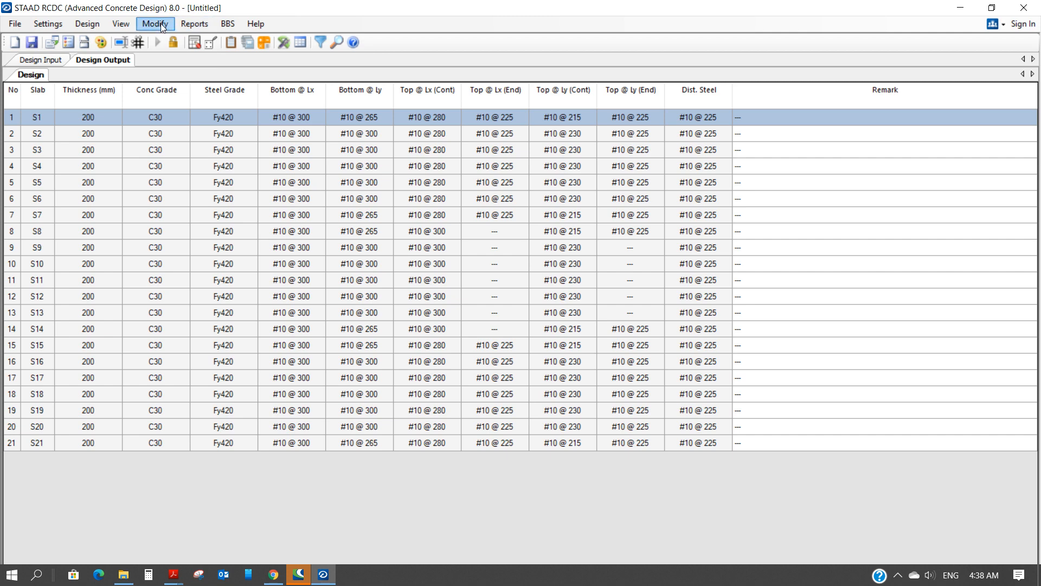
Save the slab design project
left_click(189, 26)
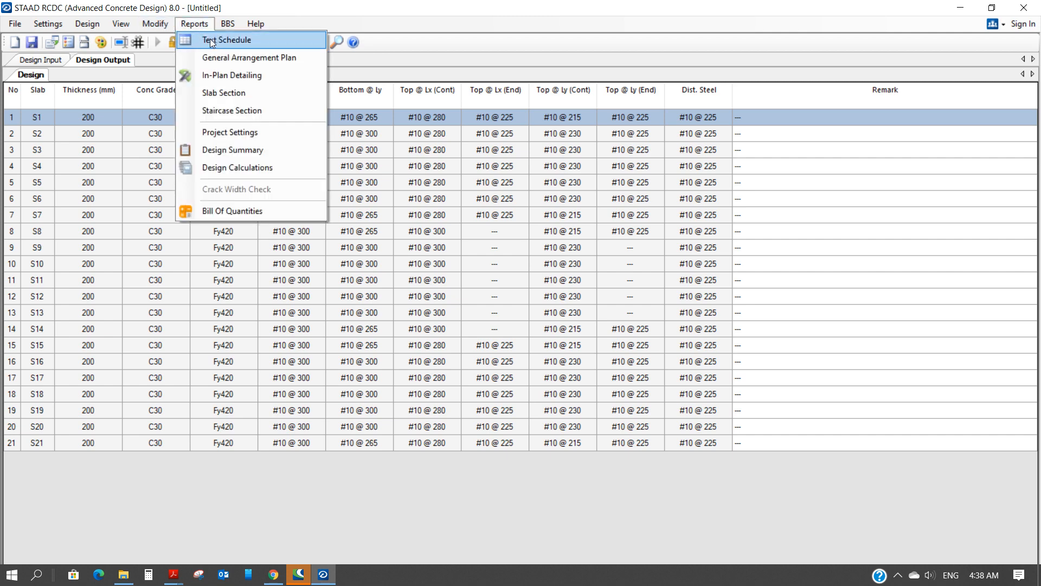
left_click(14, 23)
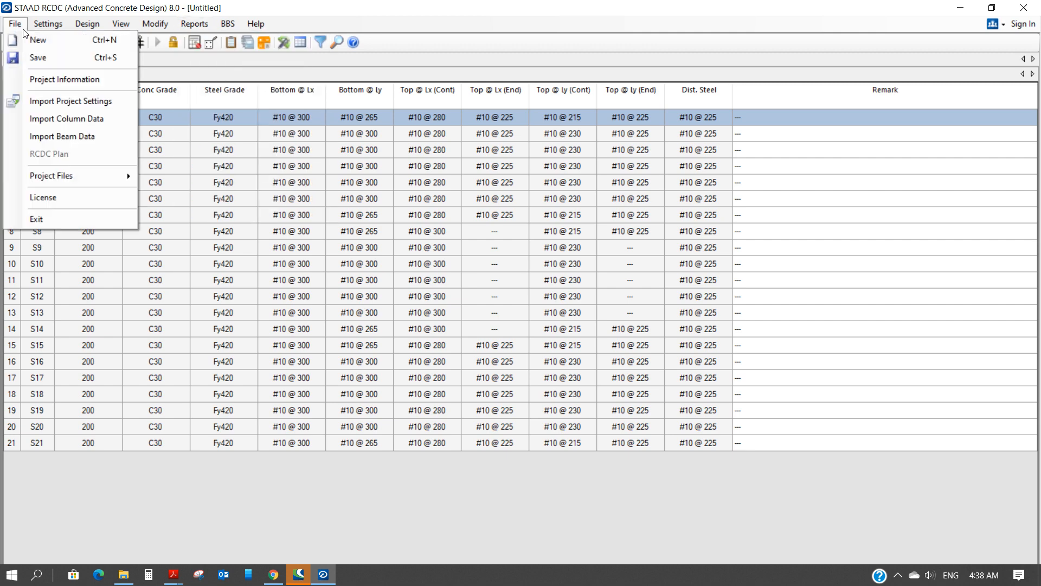
left_click(33, 57)
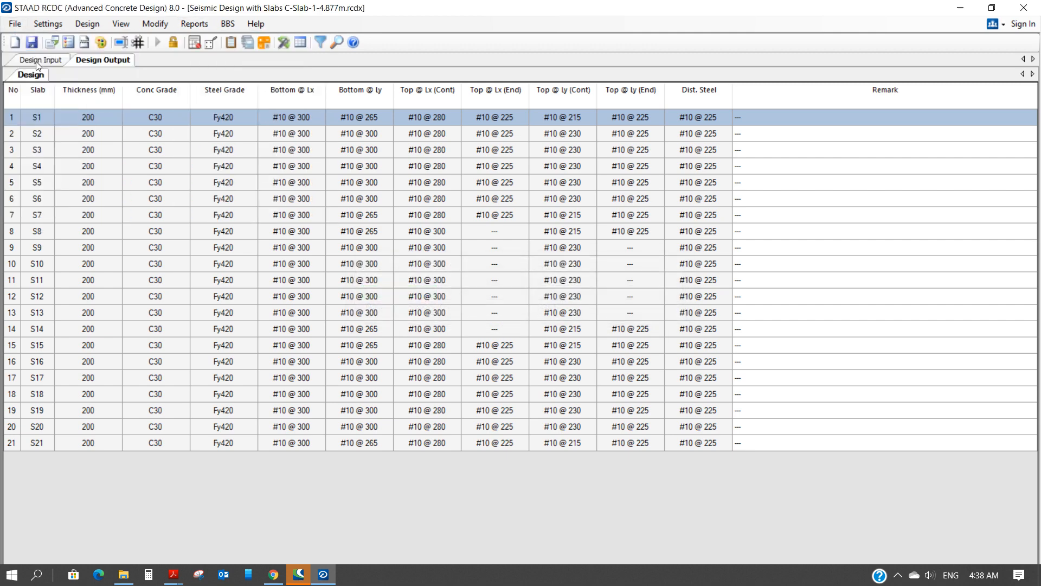
Generate the slab text schedule with similar slabs grouped
left_click(208, 25)
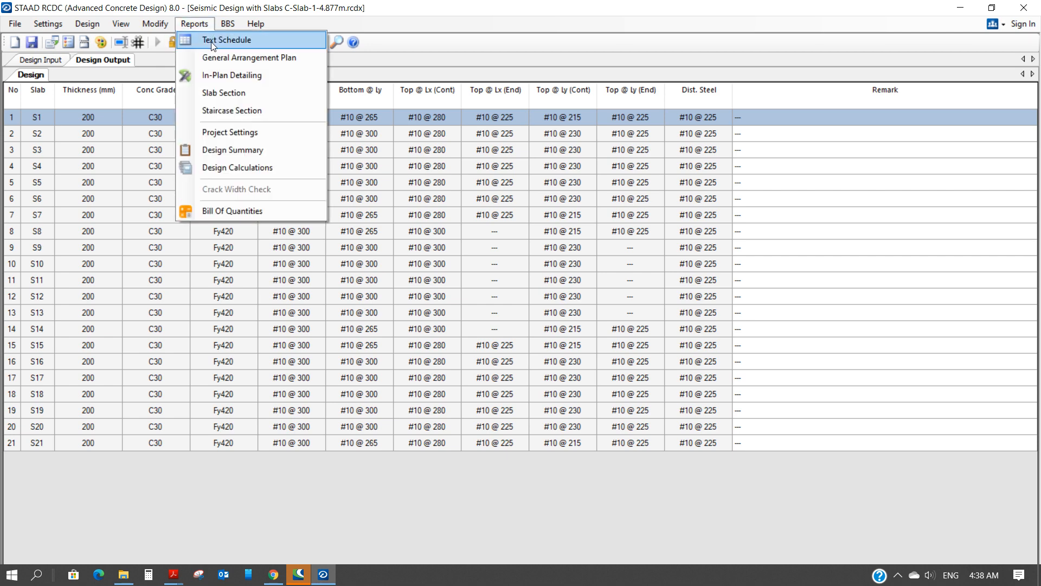
left_click(210, 42)
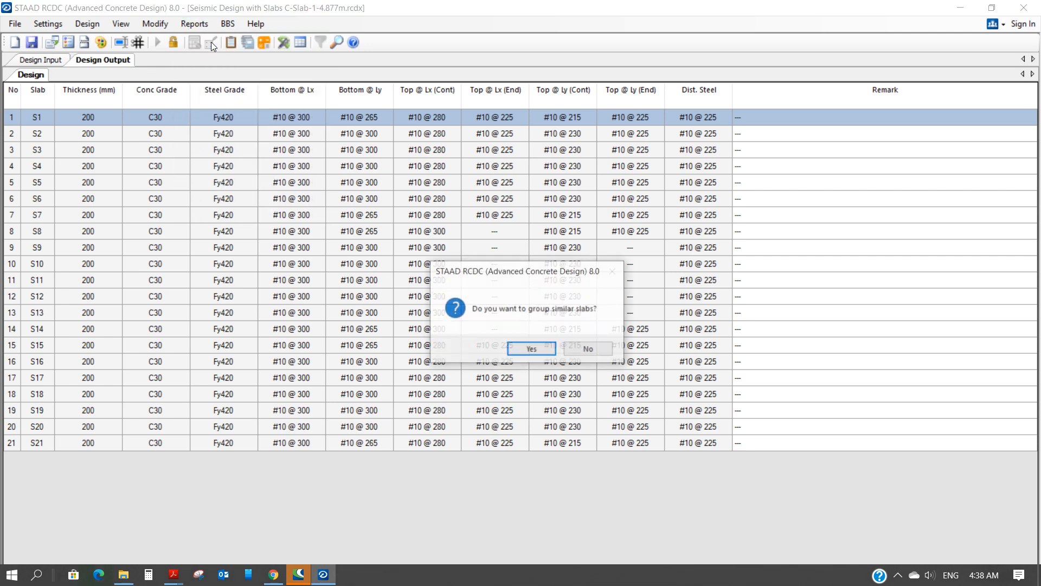
left_click(532, 349)
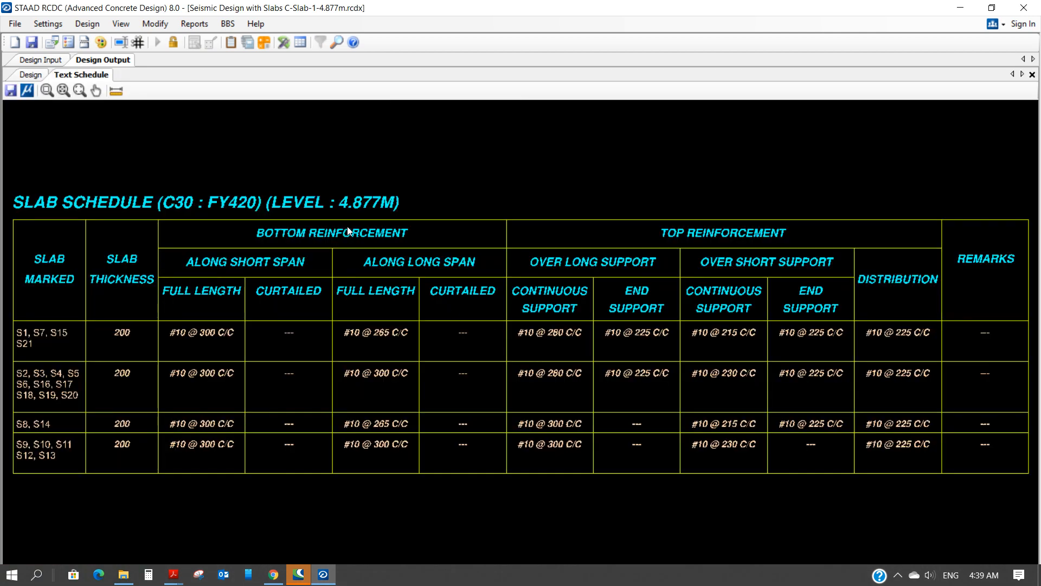
Export the slab text schedule as a DXF file named SLAB SCHEDULE
left_click(11, 92)
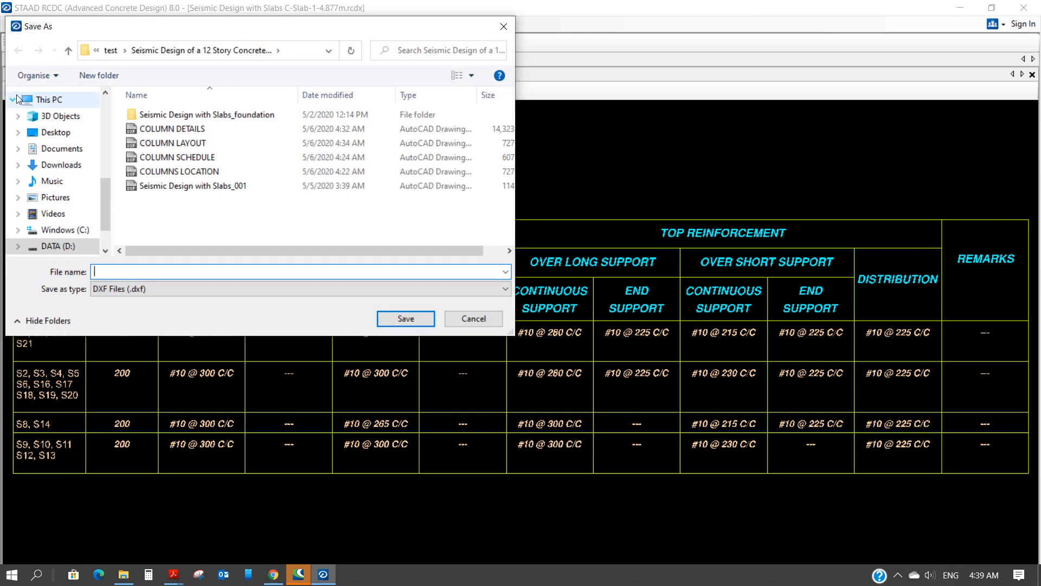
type("SLAB")
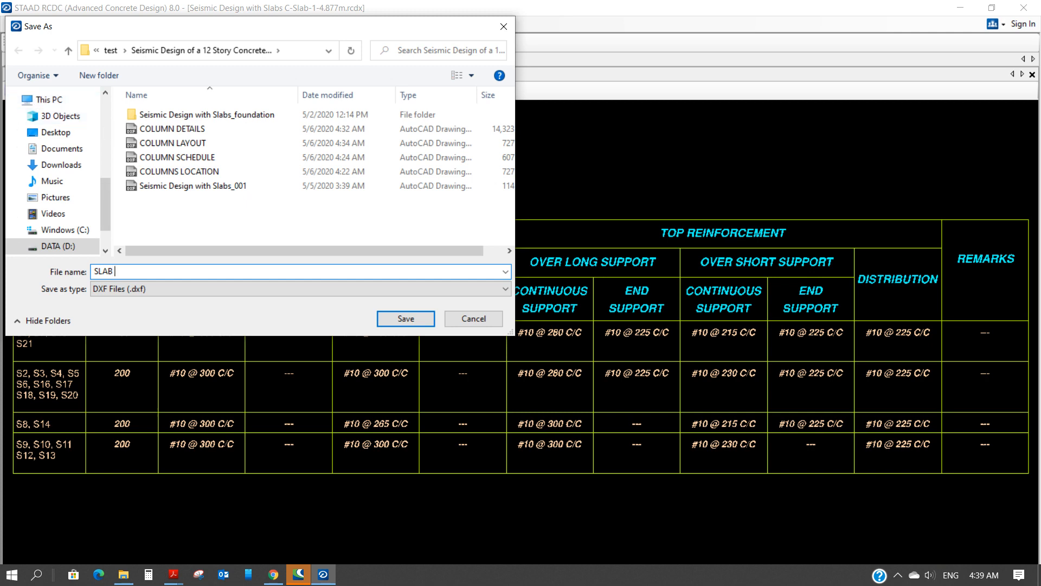
type(" SCHEDULE")
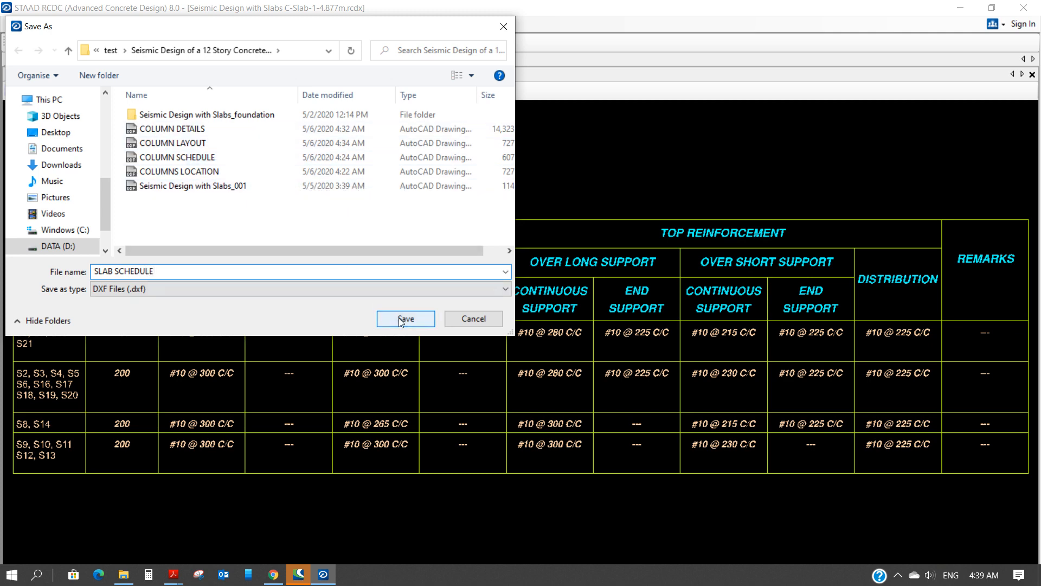
left_click(429, 319)
Look over the slab schedule and generate the general arrangement plan for the 4.877m level
scroll(415, 295, "up", 2)
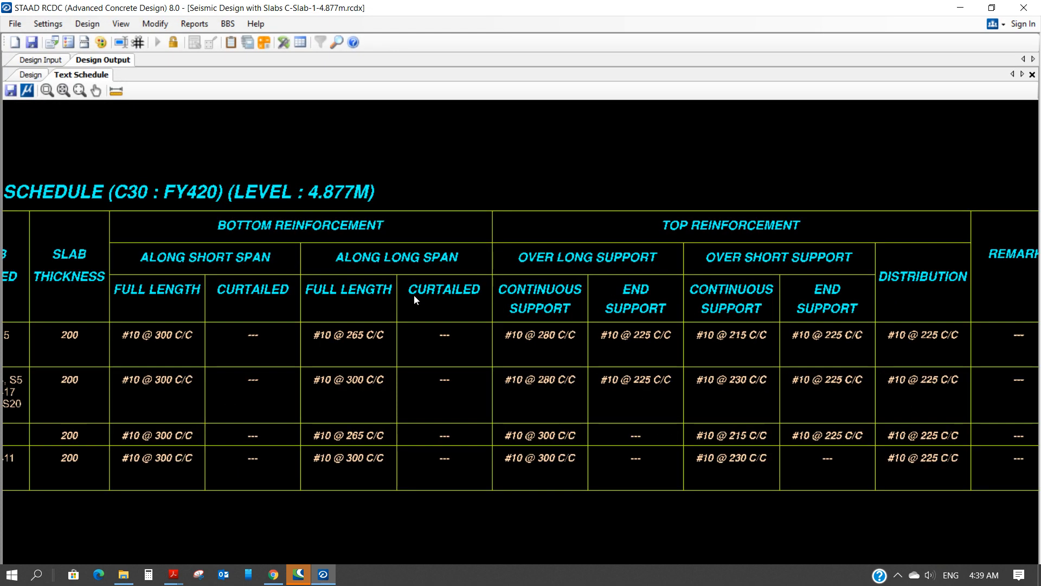
scroll(414, 294, "down", 3)
scroll(414, 292, "down", 1)
scroll(392, 283, "up", 2)
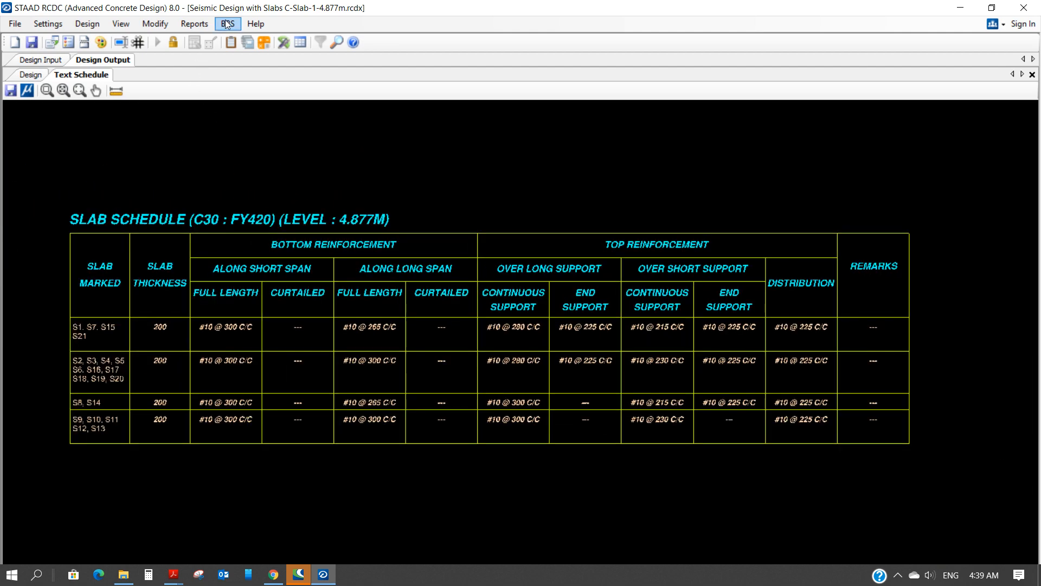
left_click(207, 27)
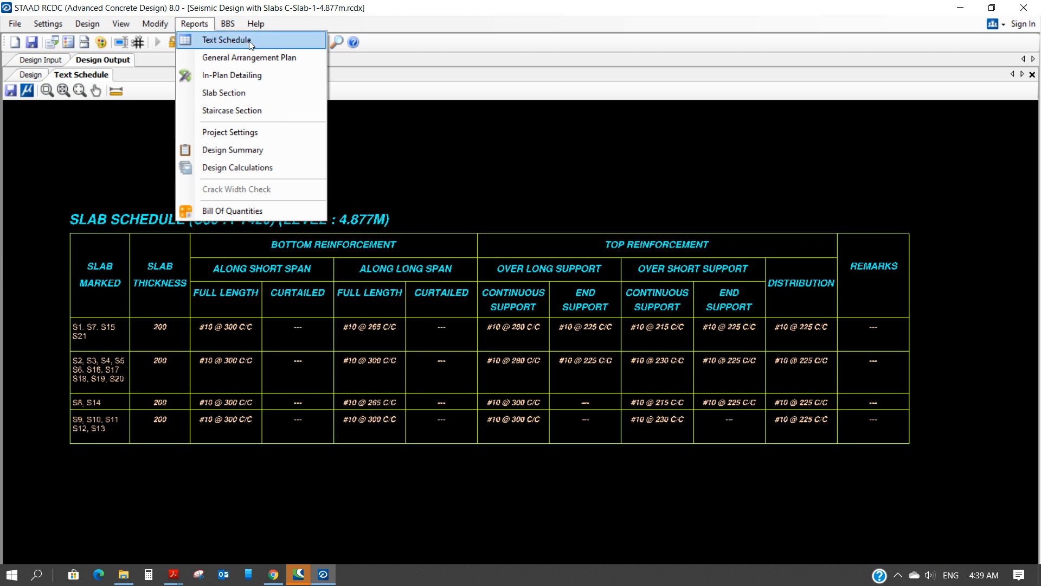
left_click(251, 58)
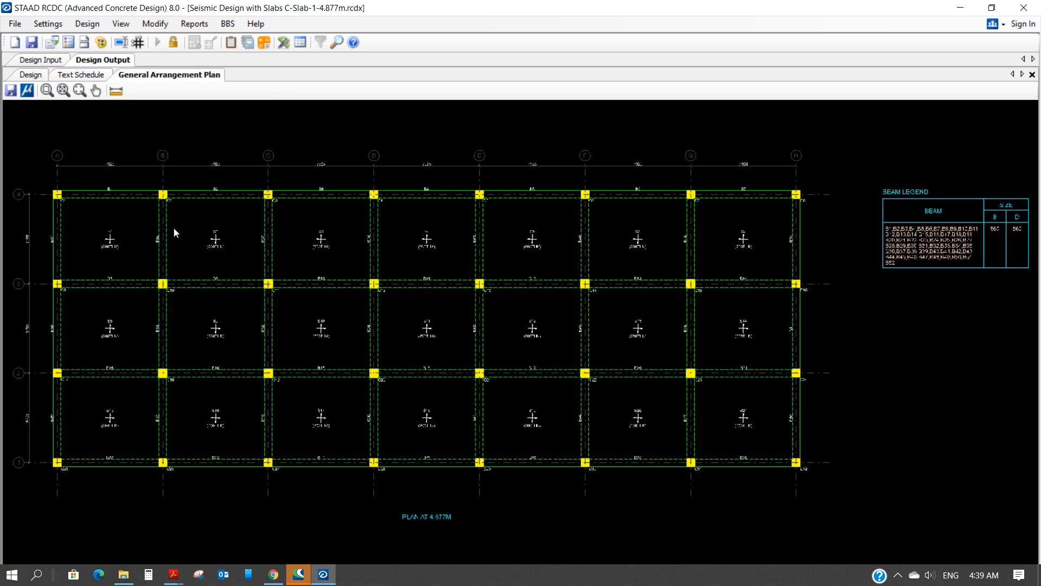
Export the general arrangement plan as a DXF file named SLAB ARRANGEMENT
left_click(17, 94)
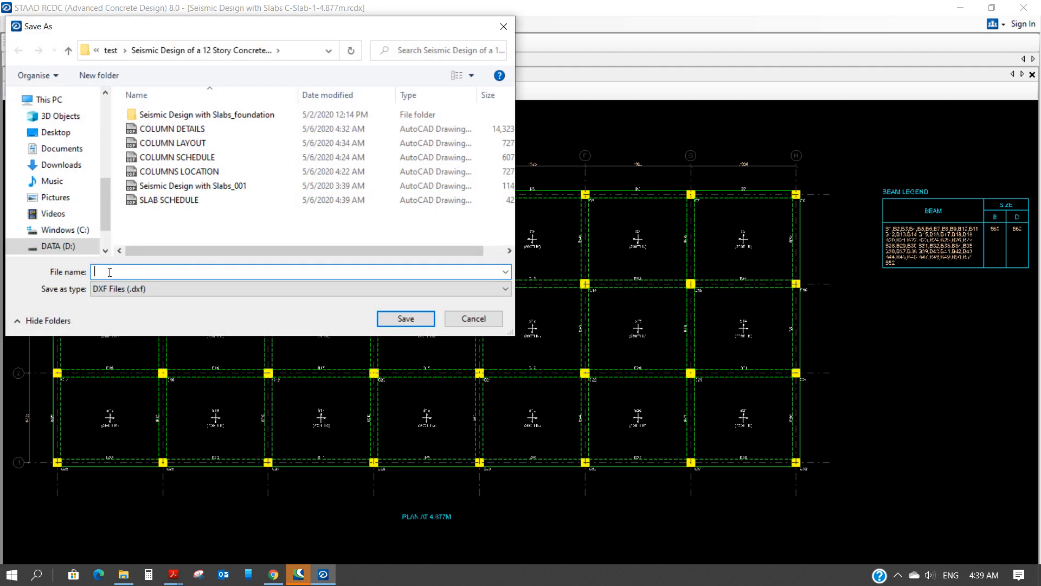
left_click(110, 272)
type("SLA")
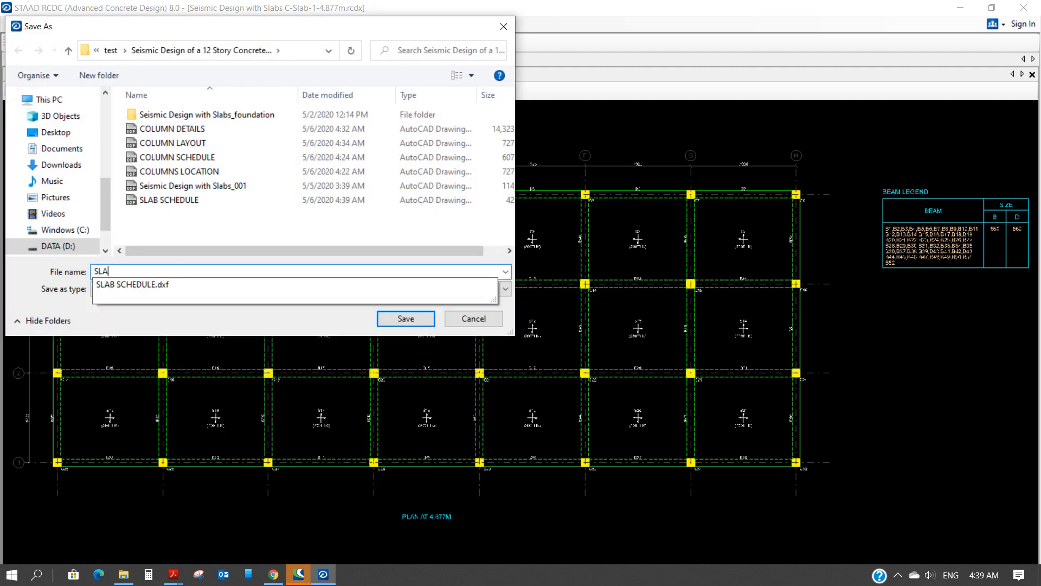
type("B ARA")
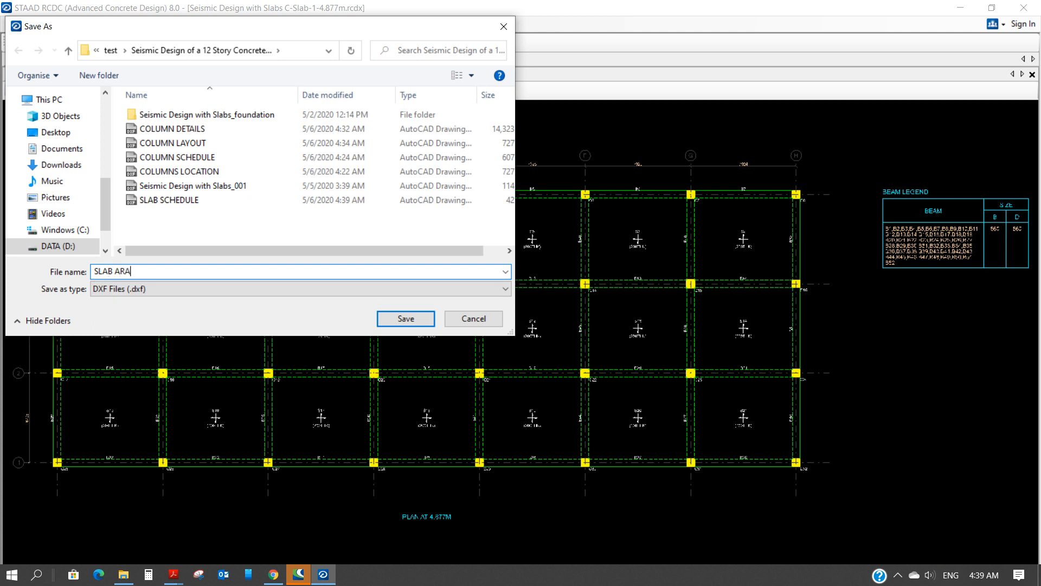
key("BackSpace")
type("RANGEMENT")
left_click(420, 319)
Examine the slab marks, slab thicknesses, beam labels and grid dimensions across the general arrangement plan
scroll(113, 241, "up", 5)
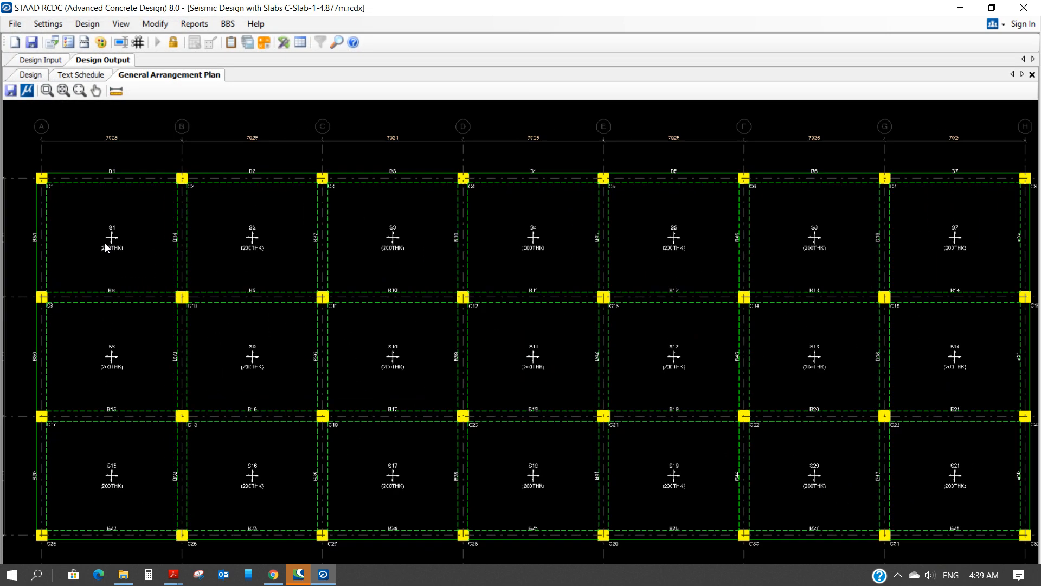
scroll(125, 247, "down", 1)
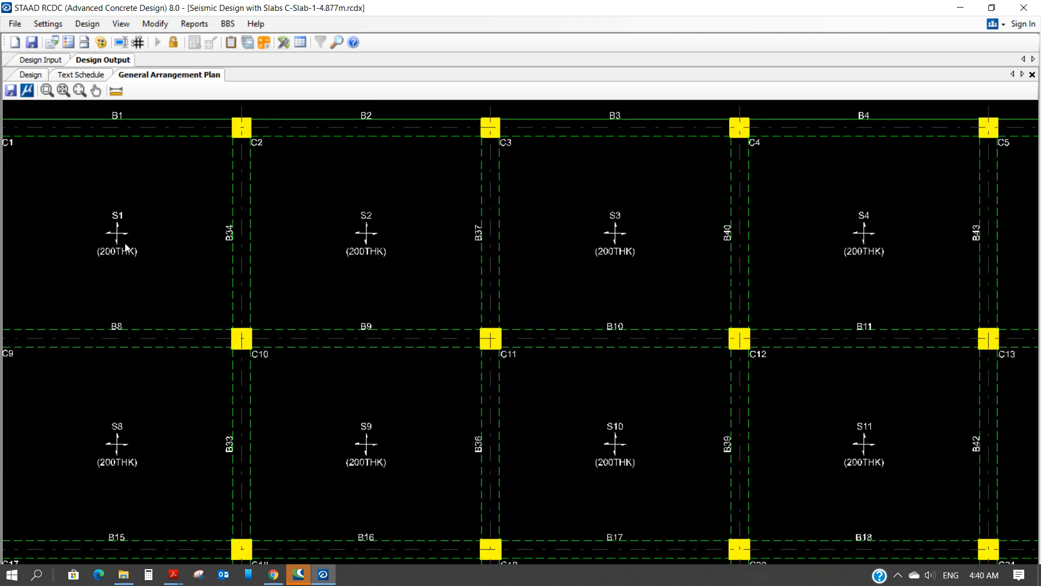
mouse_move(240, 303)
middle_mouse_down()
mouse_move(305, 304)
mouse_move(302, 321)
middle_mouse_up()
scroll(320, 300, "down", 1)
middle_click_drag(381, 307, 366, 297)
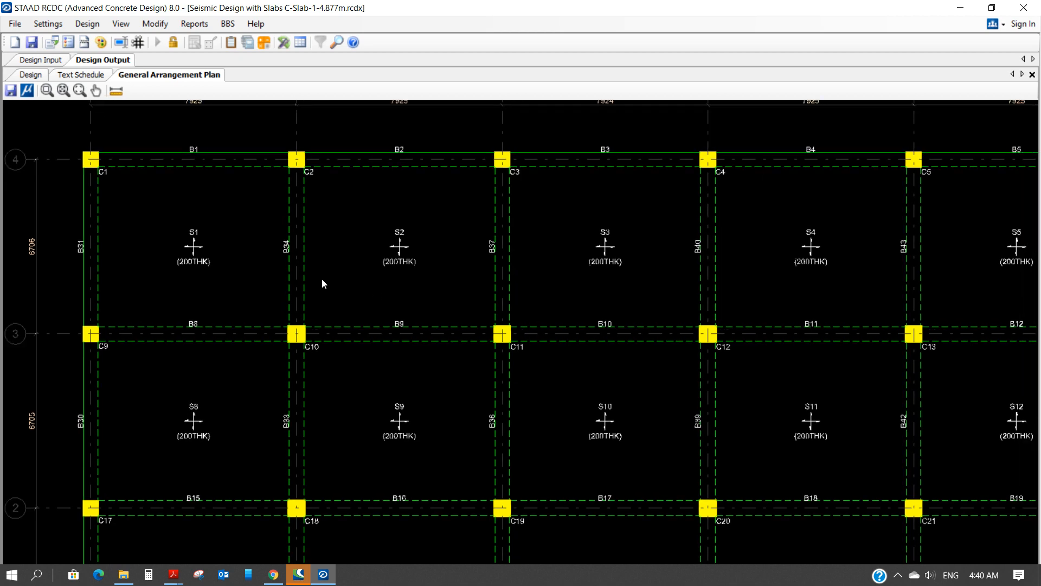
scroll(356, 280, "down", 1)
scroll(493, 281, "down", 1)
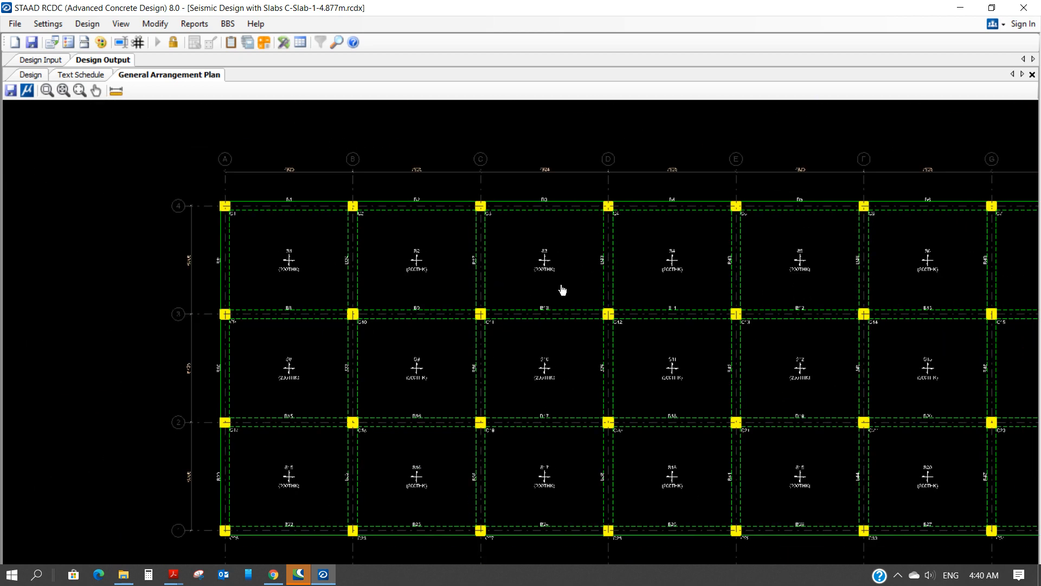
middle_click_drag(562, 290, 383, 298)
scroll(437, 293, "down", 1)
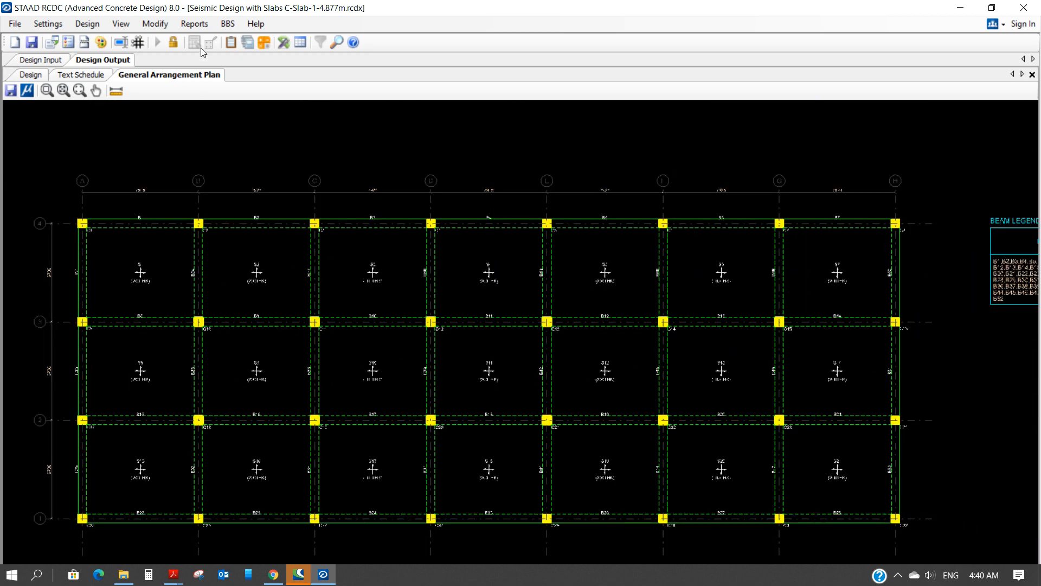
Generate the in-plan detailing drawings for the slabs and look over the bottom reinforcement layout
left_click(204, 26)
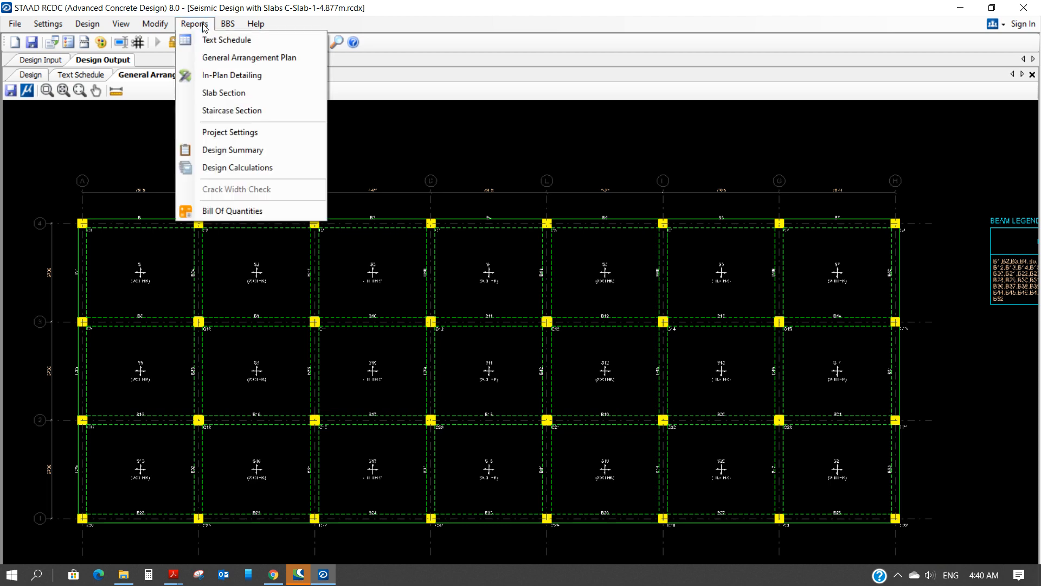
left_click(256, 79)
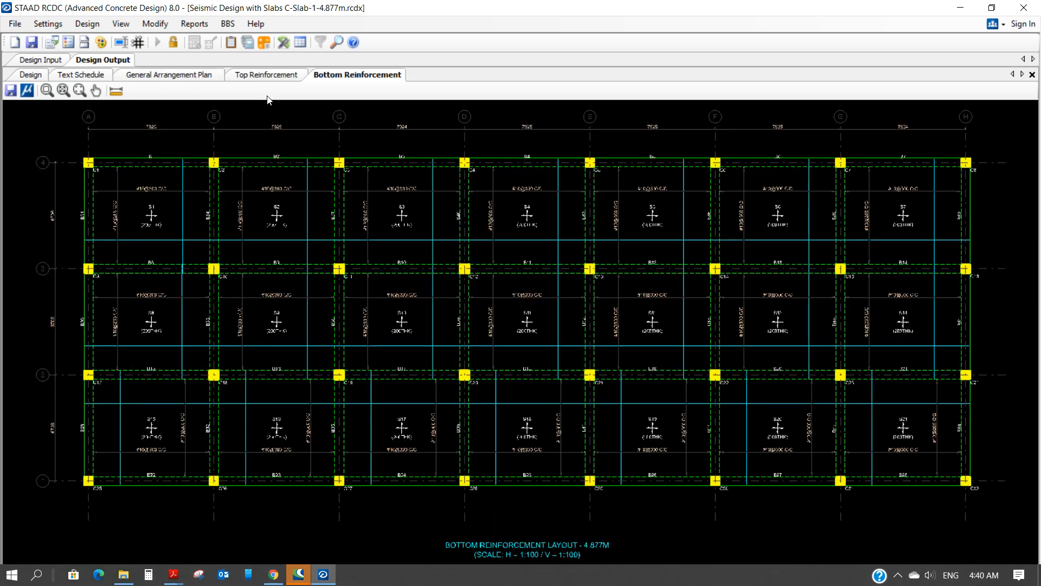
scroll(151, 236, "up", 2)
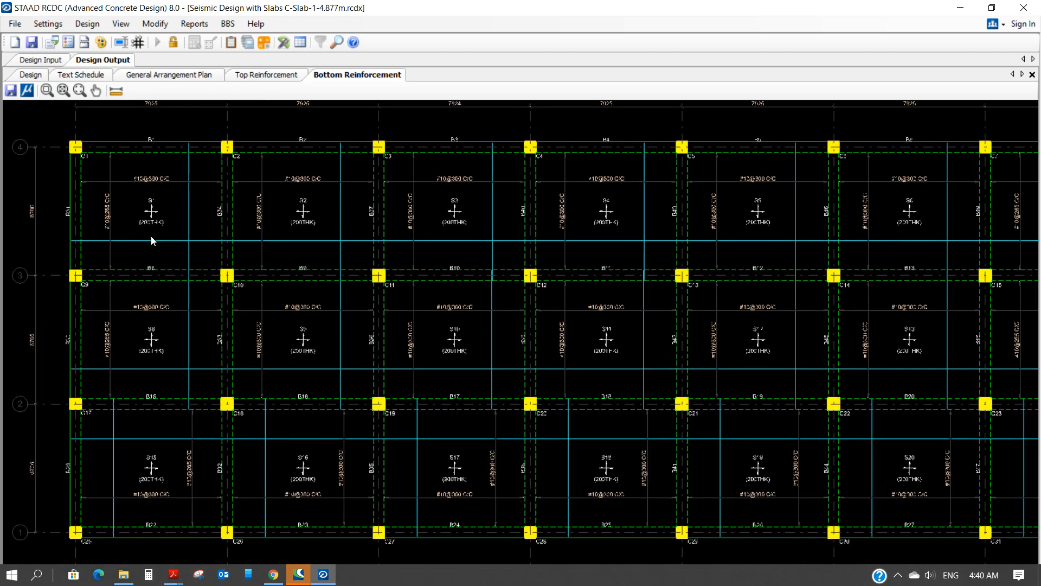
scroll(151, 241, "down", 1)
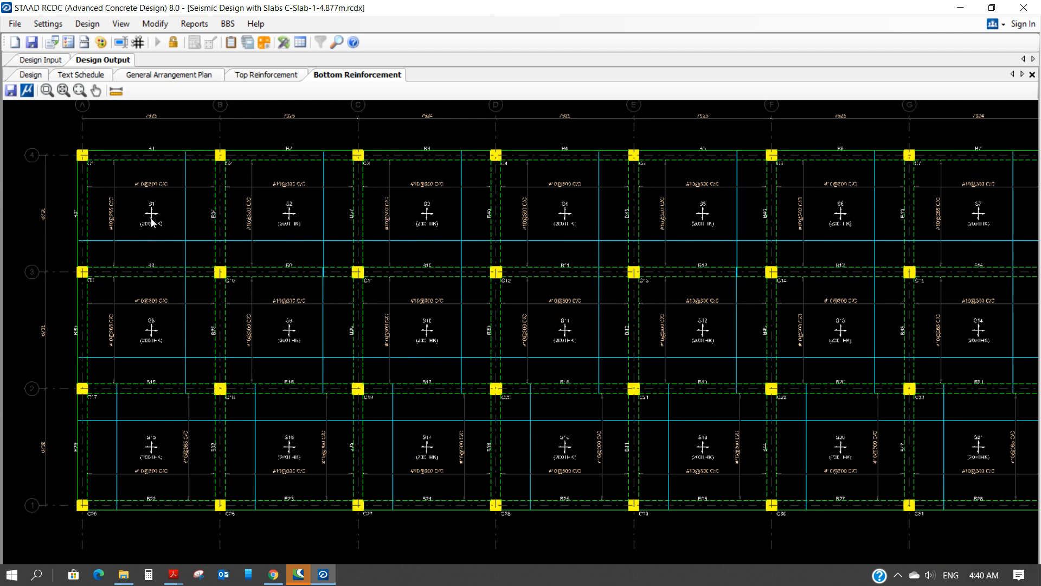
Export the bottom reinforcement layout as a DXF file named SLAB DETAILING
left_click(16, 91)
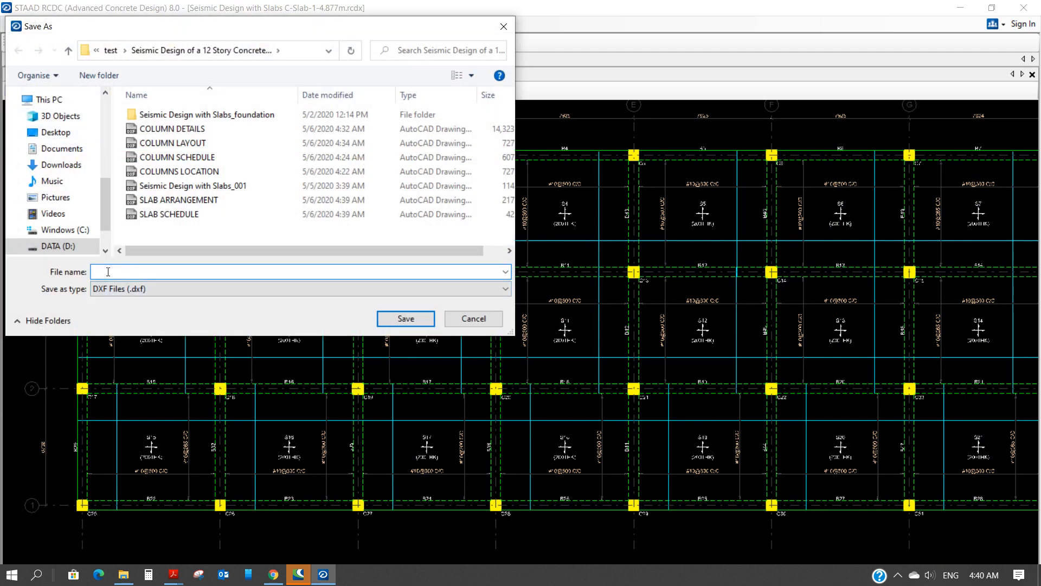
type("S")
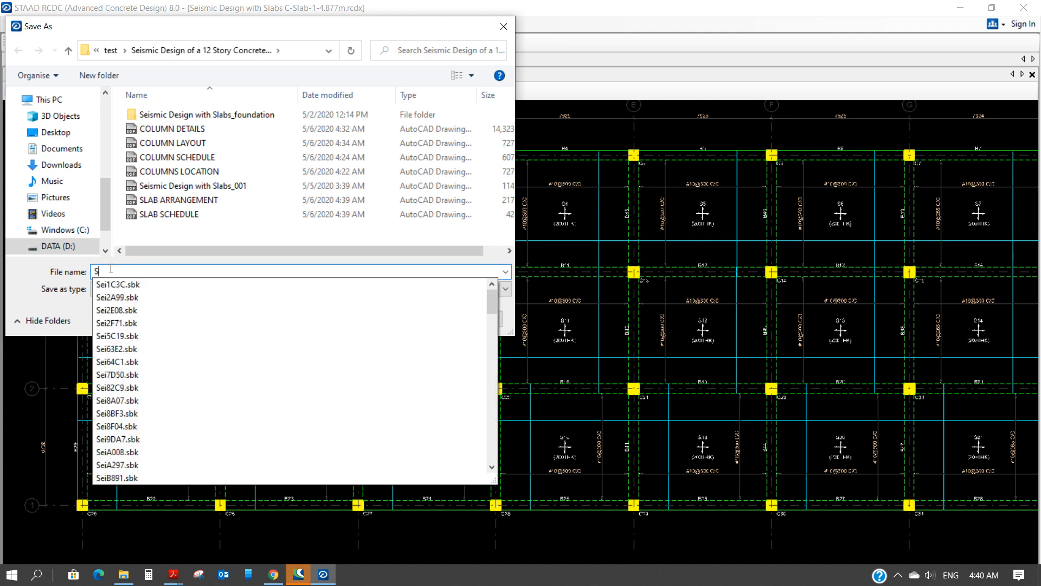
type("LAB ")
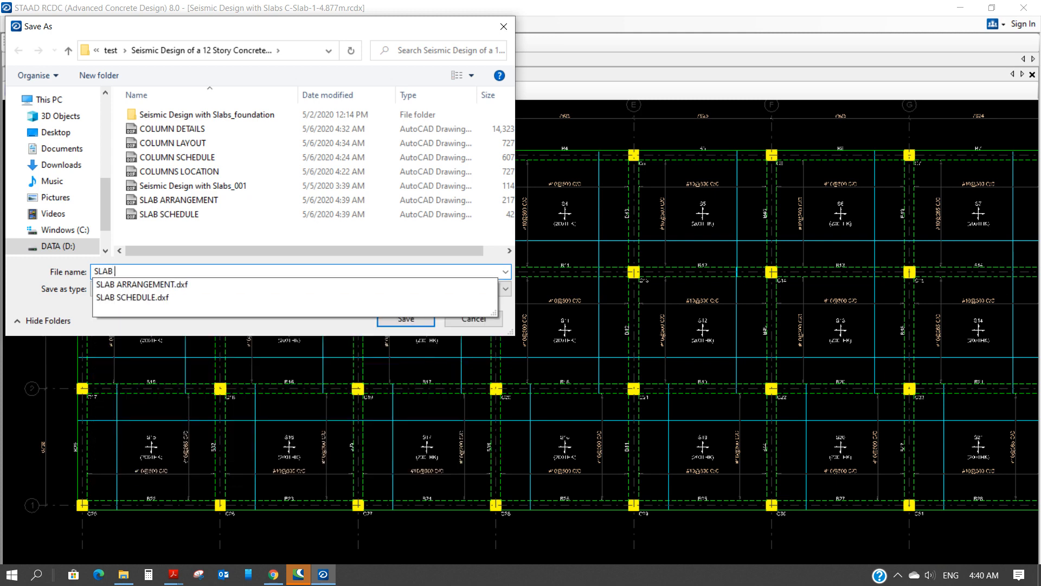
type("DETAILING")
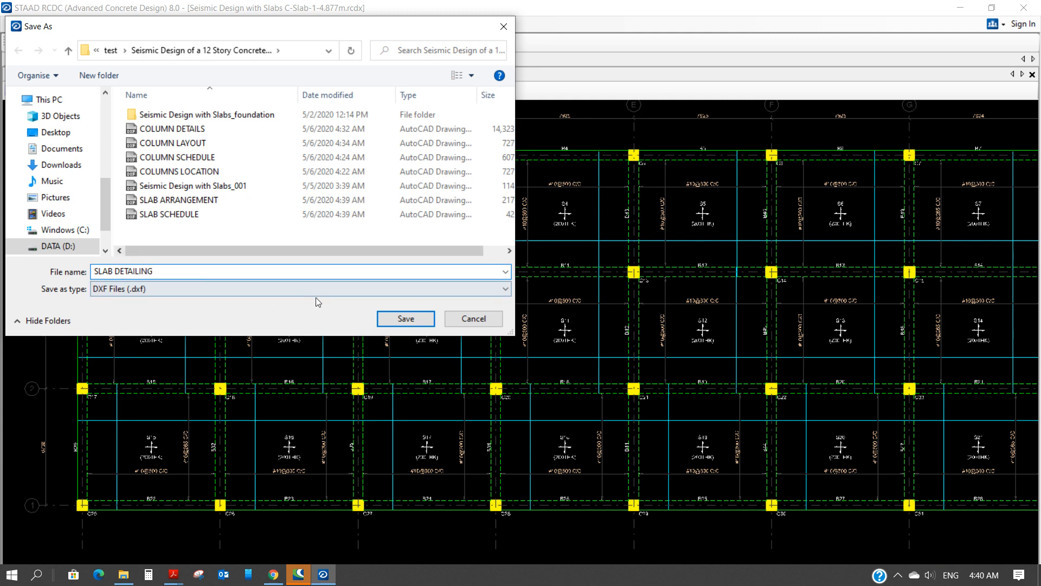
left_click(407, 319)
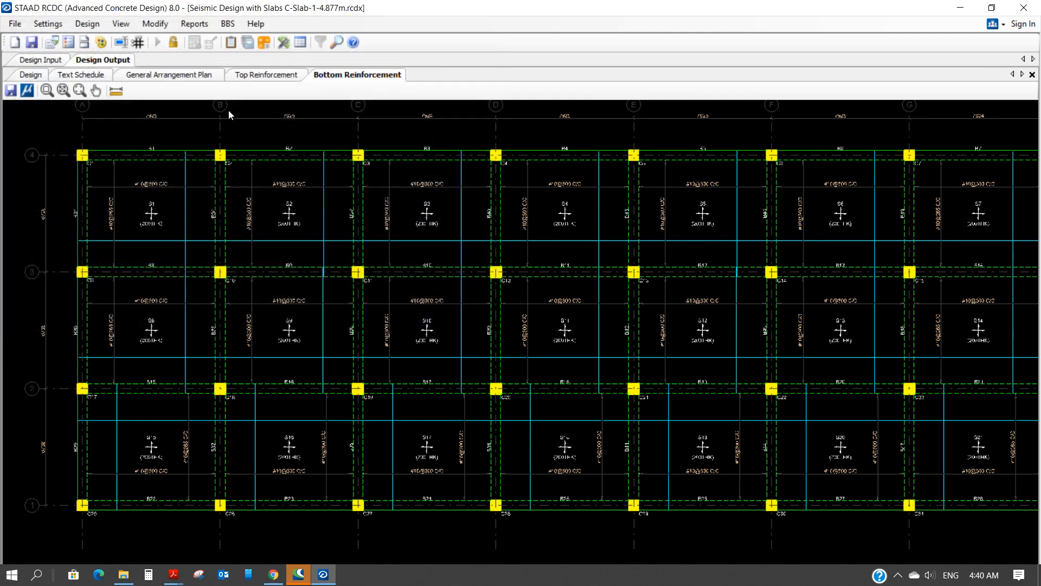
left_click(190, 24)
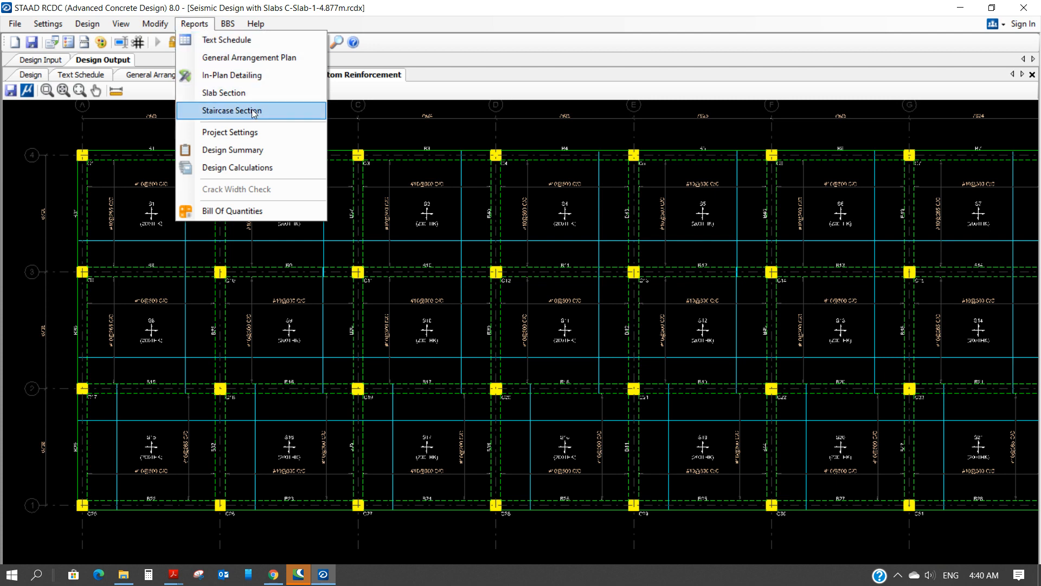
left_click(249, 95)
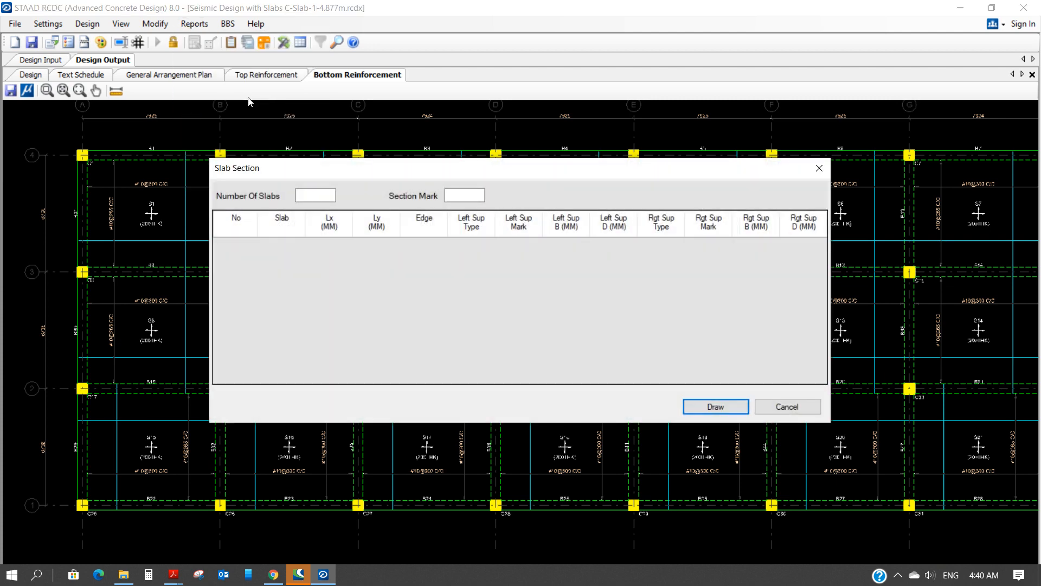
left_click(786, 406)
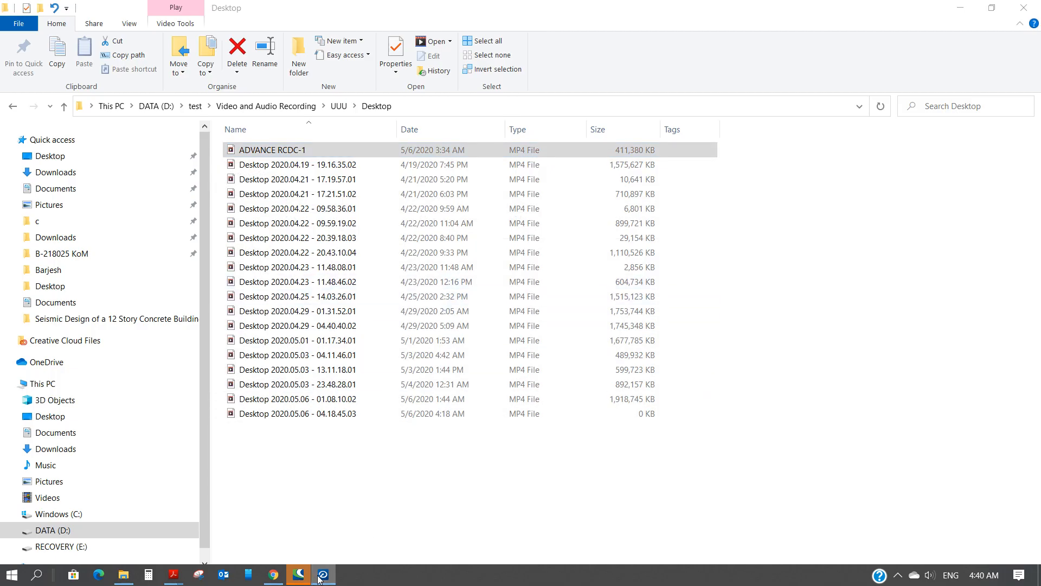
left_click(324, 576)
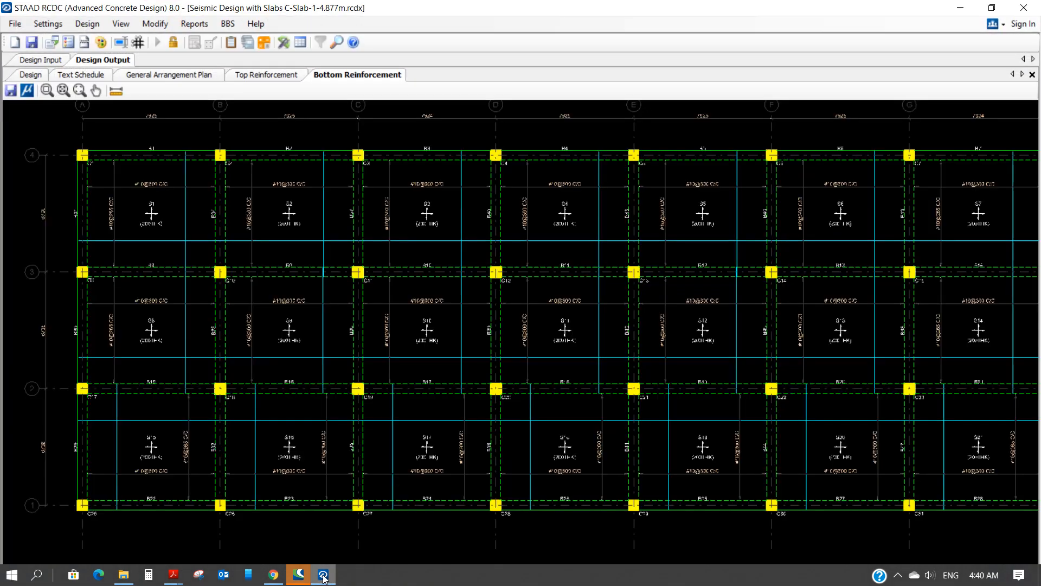
Generate the project settings report and print it to a PDF file named SLAB SETTINGS
left_click(194, 24)
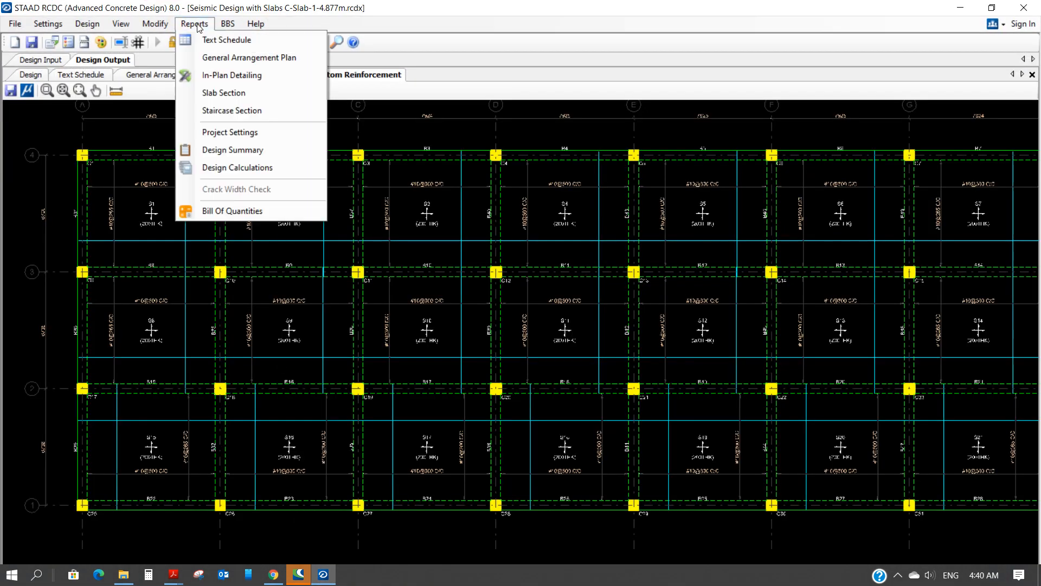
left_click(269, 134)
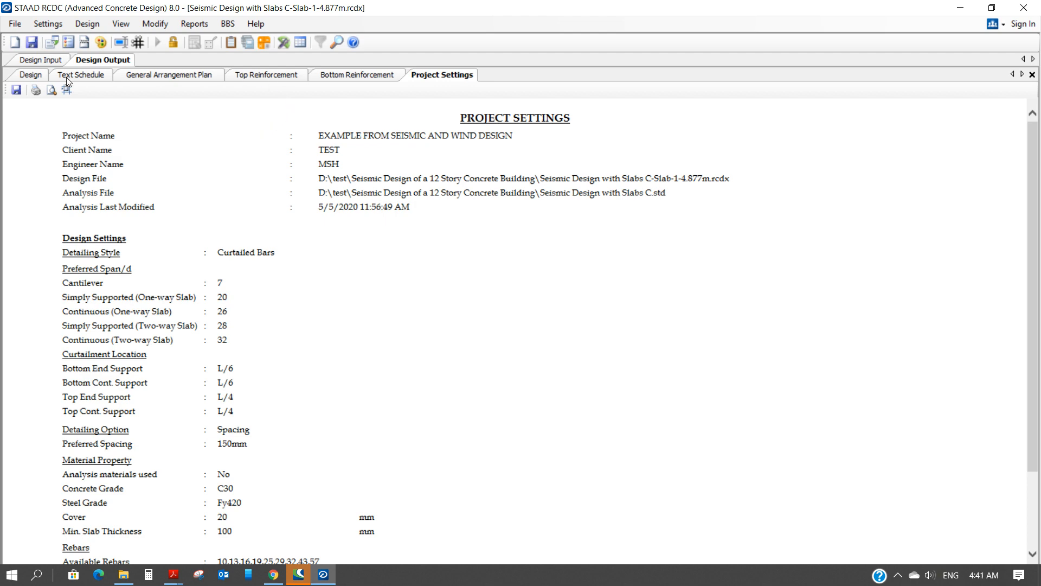
left_click(39, 91)
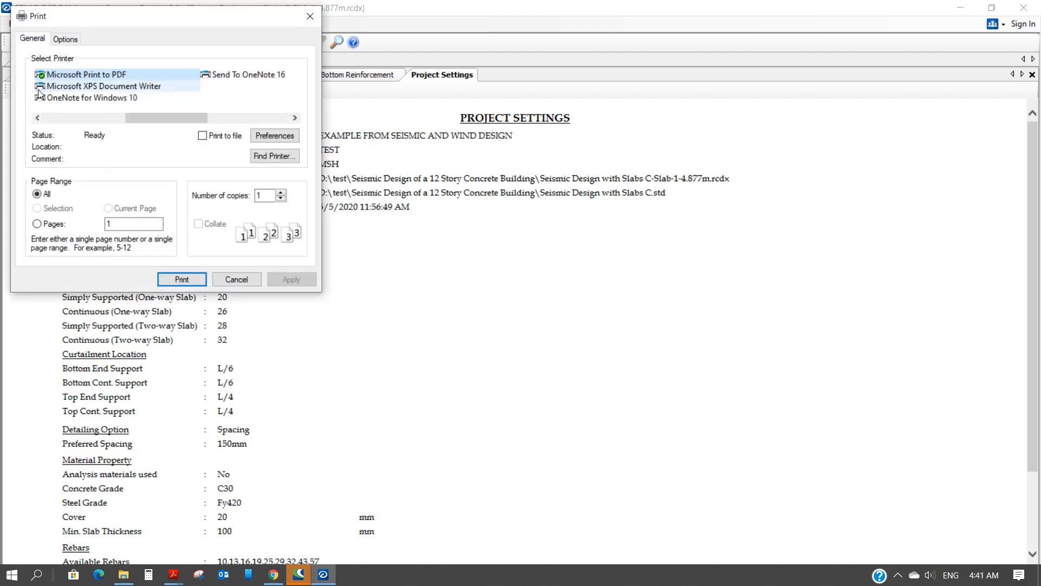
left_click(183, 278)
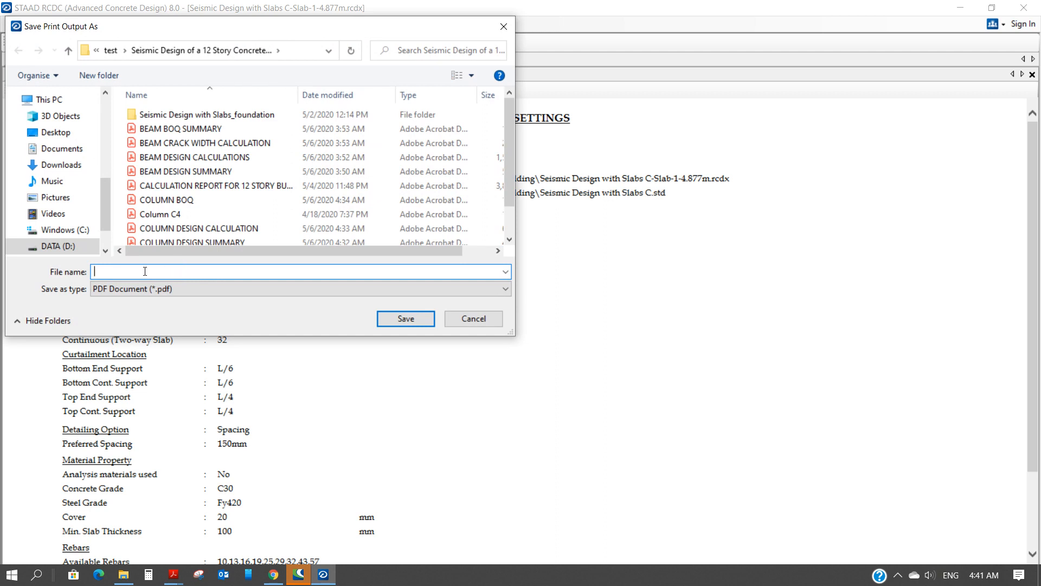
type("SLAB SETTINGS")
left_click(386, 321)
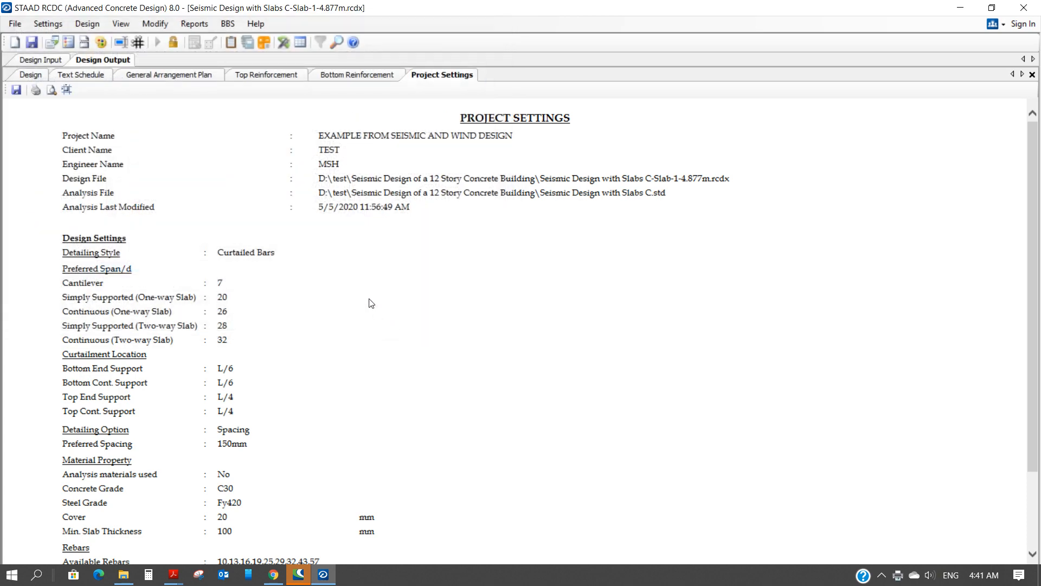
Generate the slab design summary report and look over the first slabs' results
left_click(195, 25)
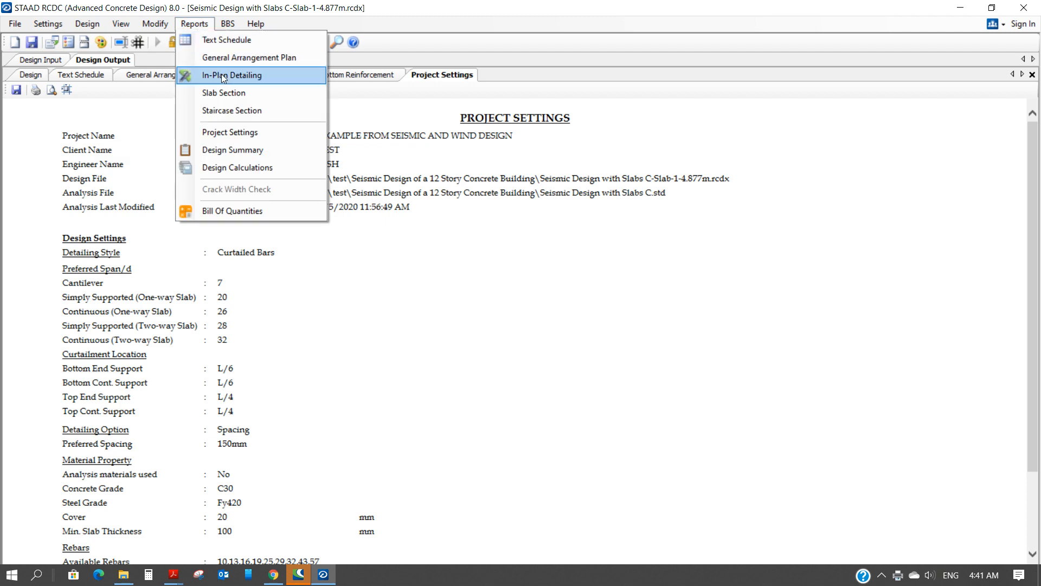
left_click(251, 150)
scroll(313, 235, "down", 5)
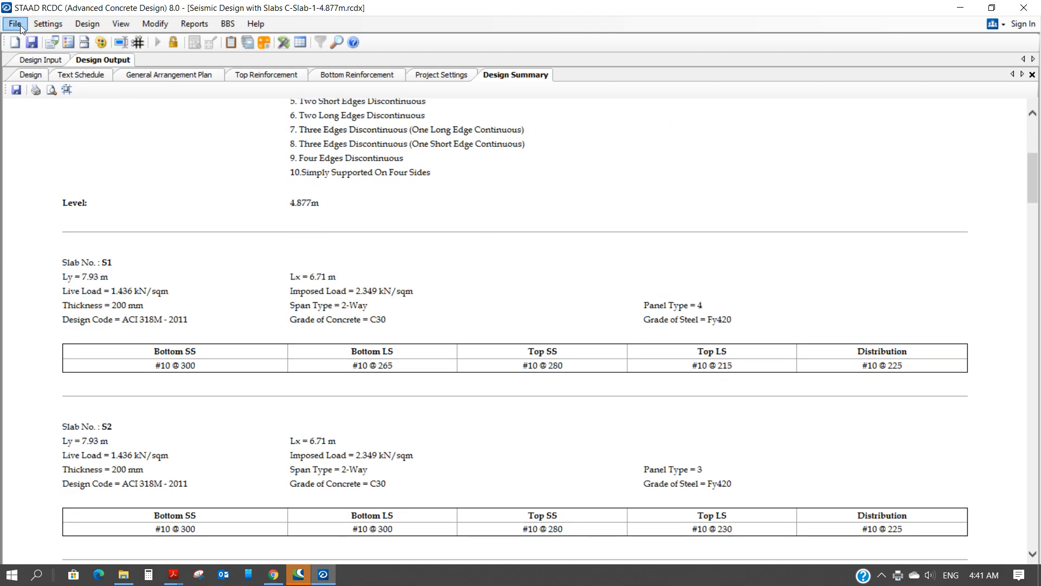
Print the design summary to a PDF file named SLAB DESIGN SUMMARY
left_click(36, 90)
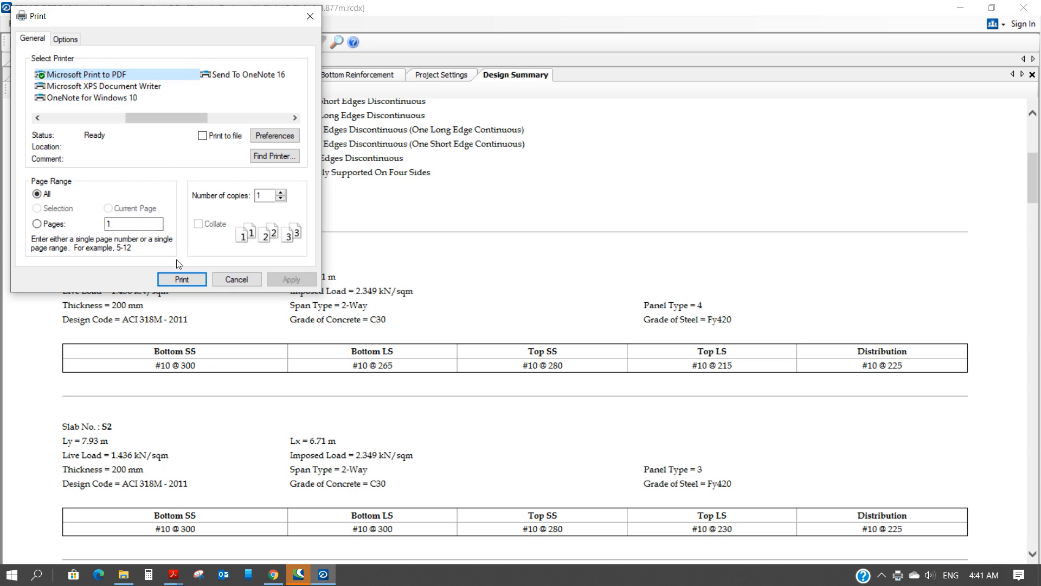
left_click(174, 279)
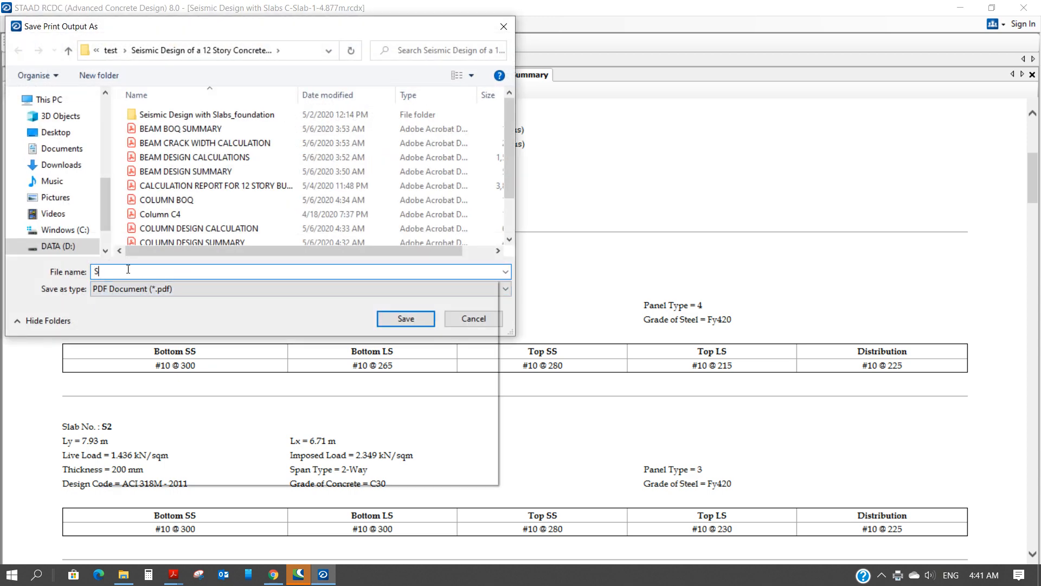
type("SLAD")
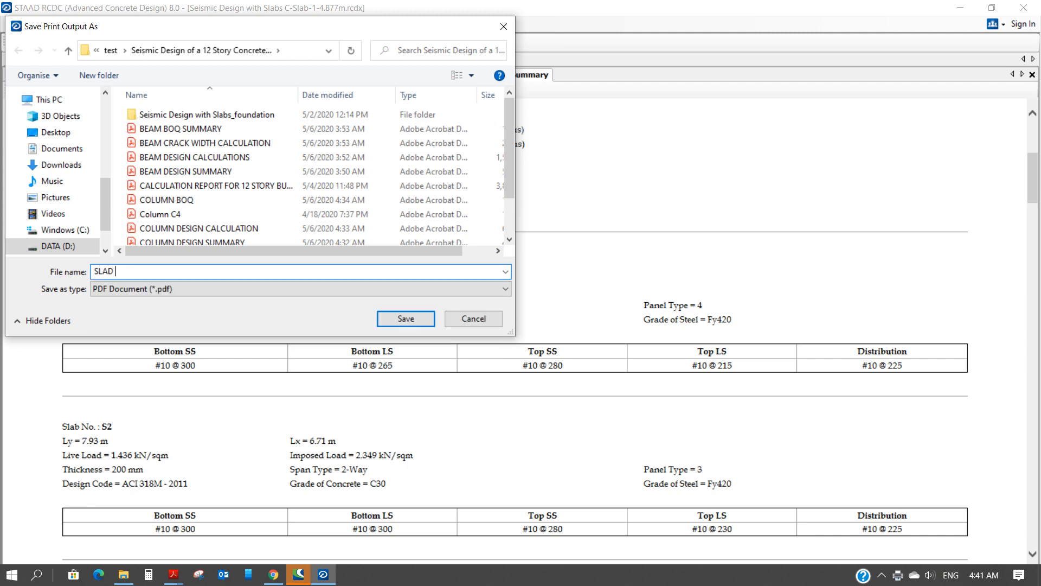
key("BackSpace")
key("BackSpace")
type("B DESIGN SY")
type("MM")
key("BackSpace")
key("BackSpace")
key("BackSpace")
type("UMMARY")
left_click(406, 319)
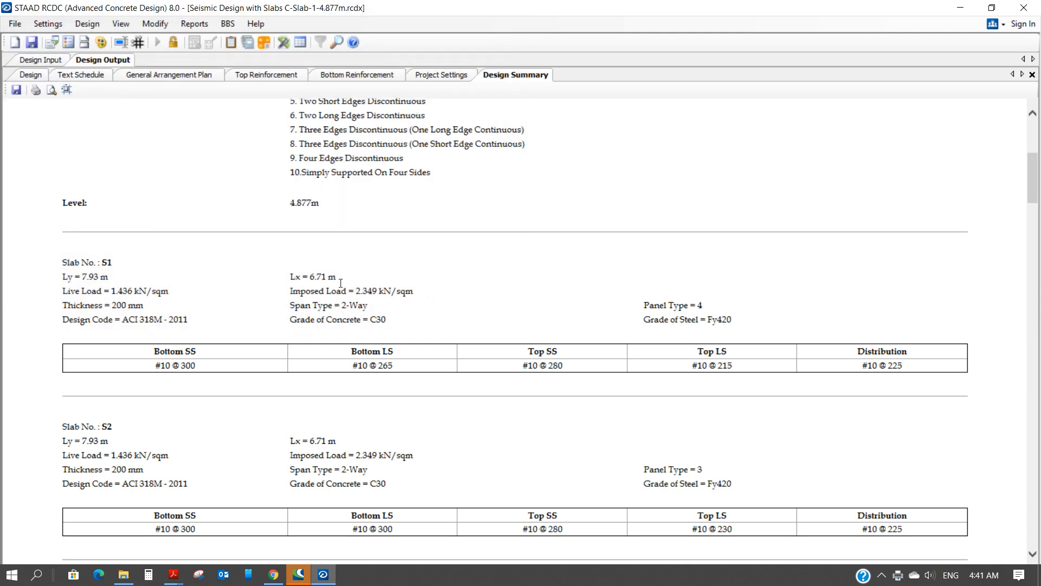
Generate the design calculations report for all slabs
left_click(197, 25)
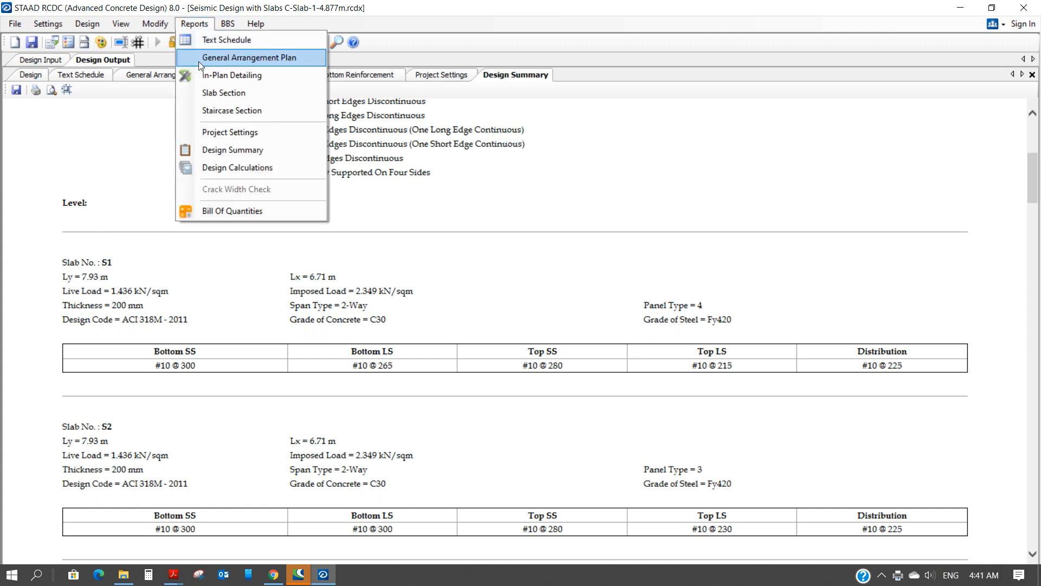
left_click(282, 167)
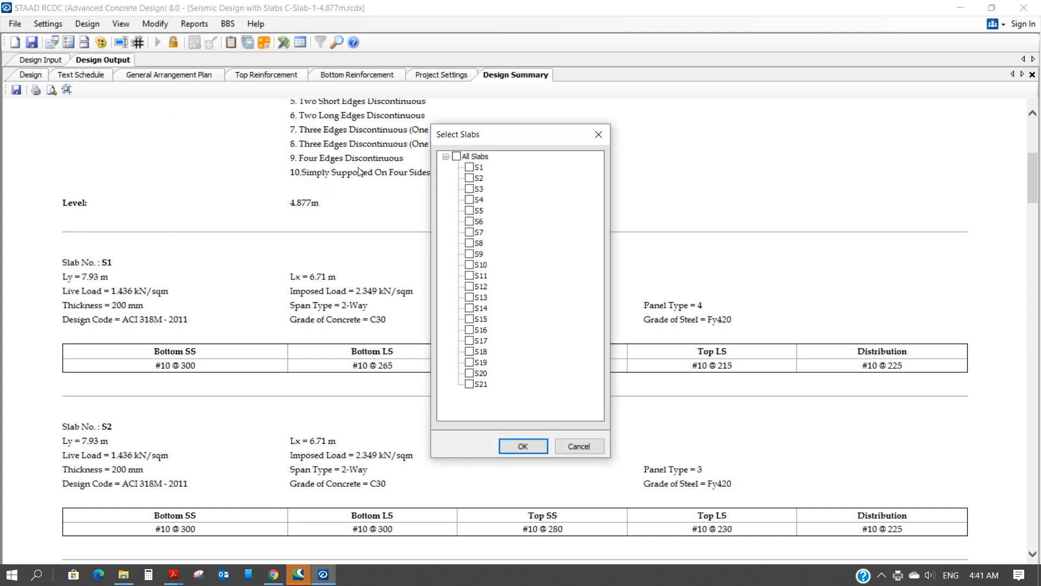
left_click(456, 156)
left_click(527, 443)
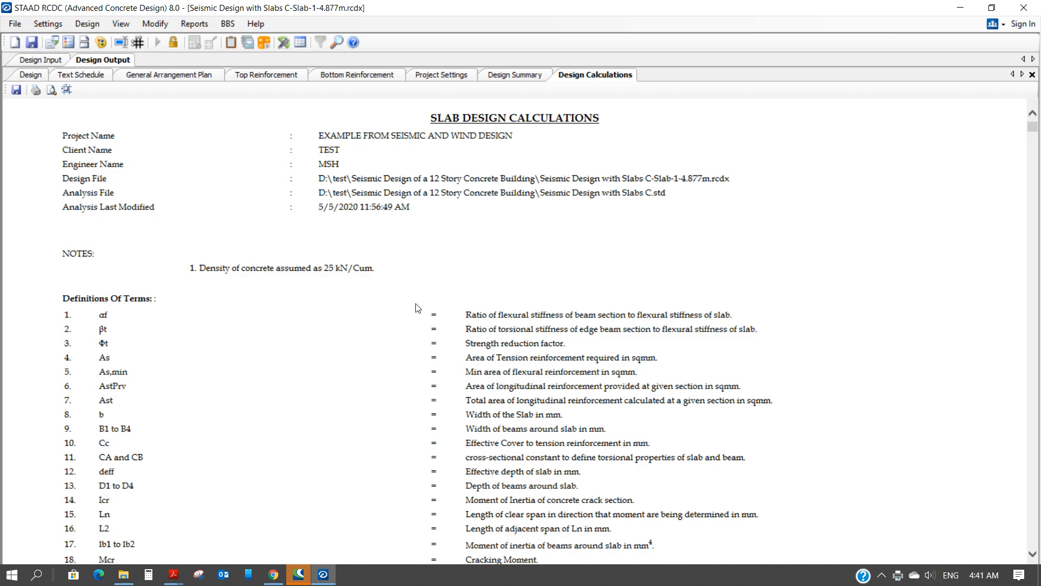
Look through the first slabs' design calculations and print the report to a PDF file named SLAB DESIGN CALCS
scroll(416, 304, "down", 15)
scroll(418, 304, "down", 20)
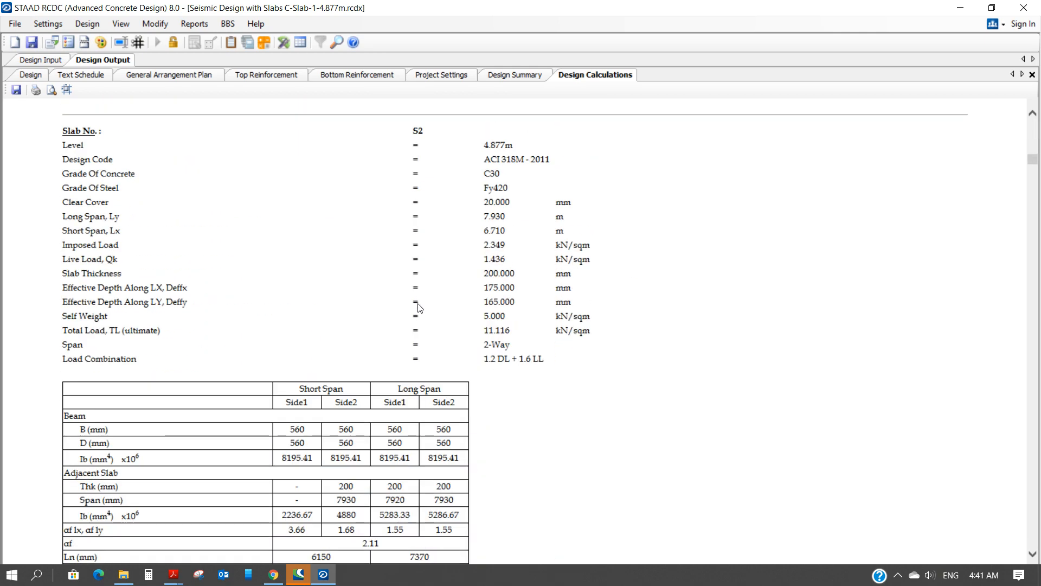
scroll(418, 307, "down", 3)
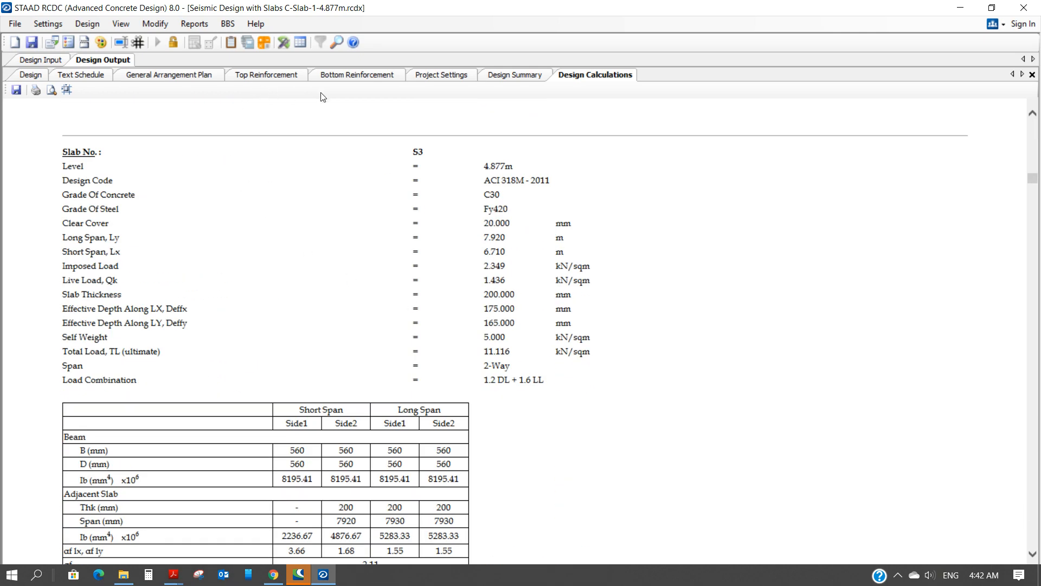
left_click(36, 90)
left_click(180, 279)
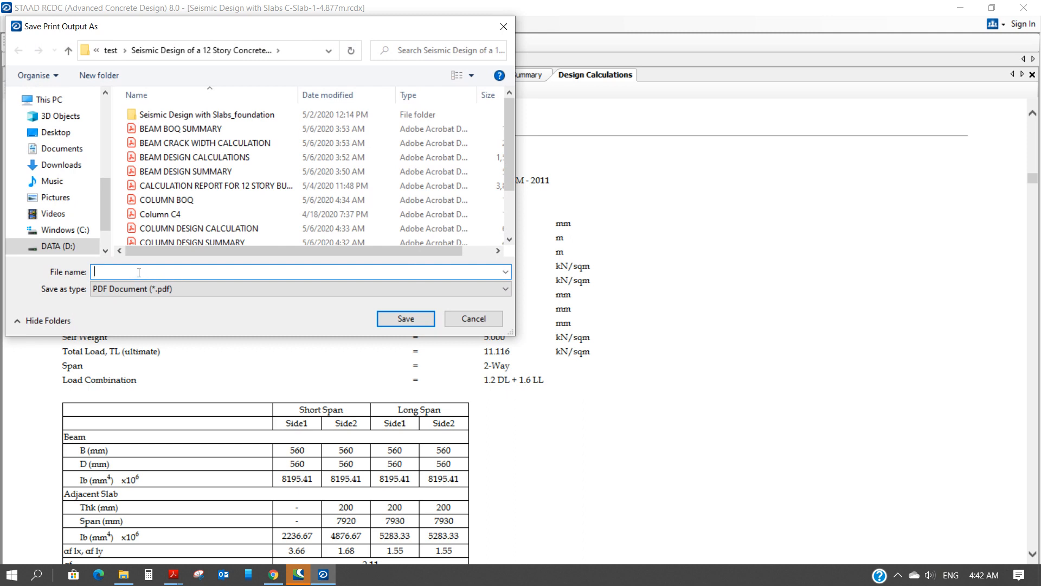
type("SL")
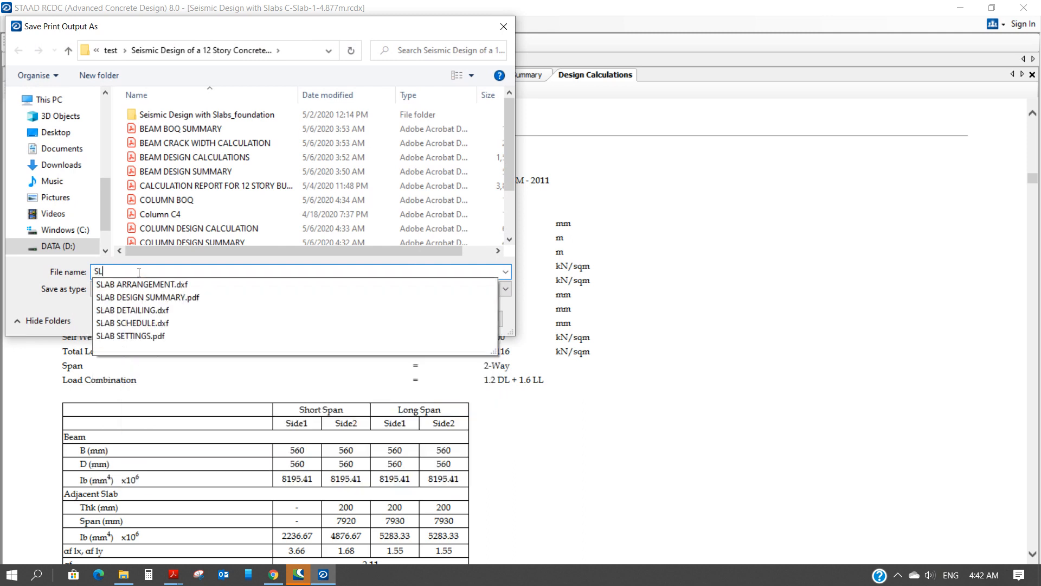
type("AB DES")
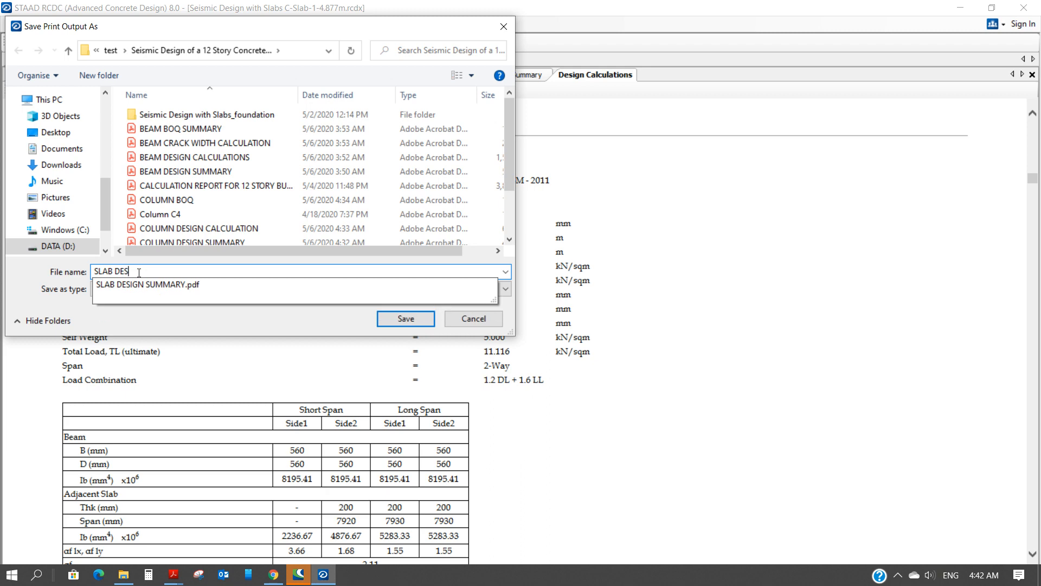
type("IGN CA")
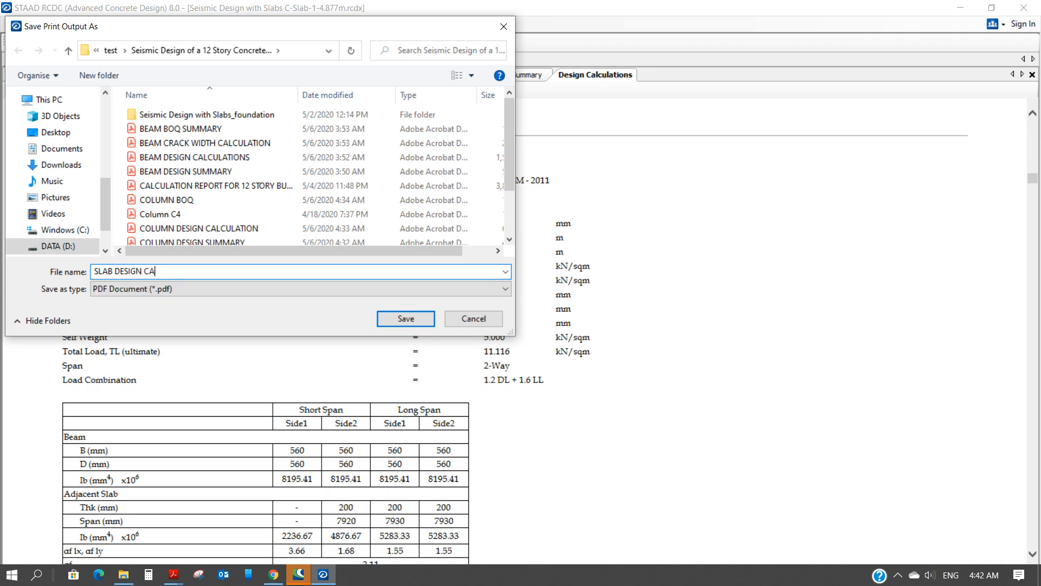
type("LCS")
left_click(409, 319)
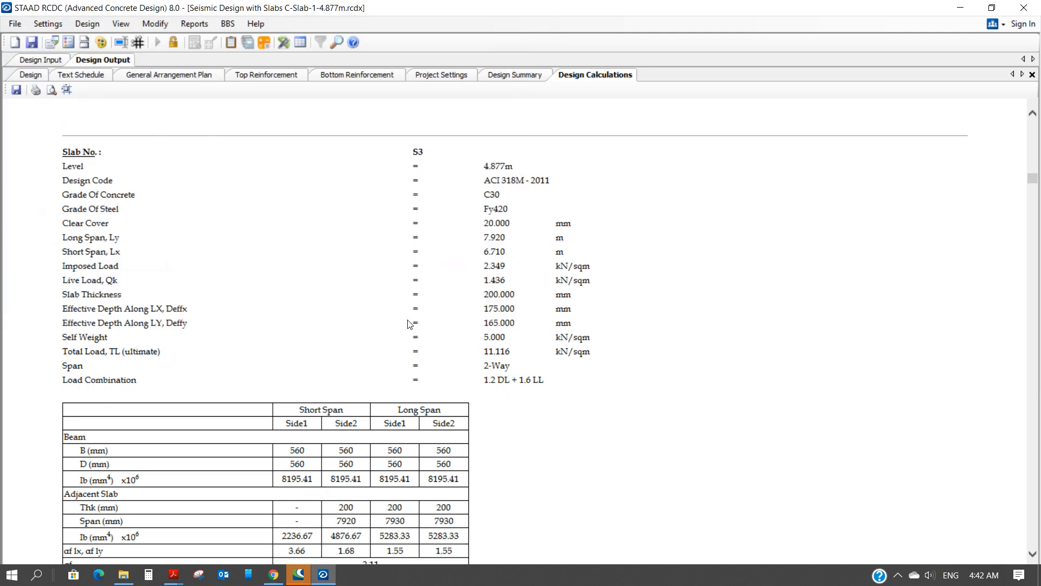
Generate the bill of quantities summary for the slabs with the currency set to $ - Dollars
left_click(205, 26)
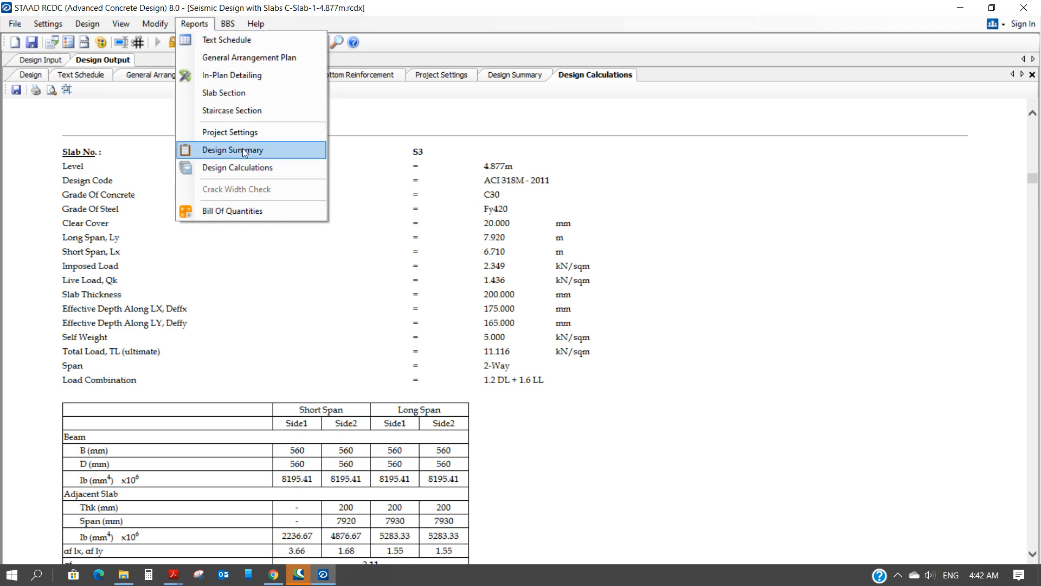
left_click(255, 214)
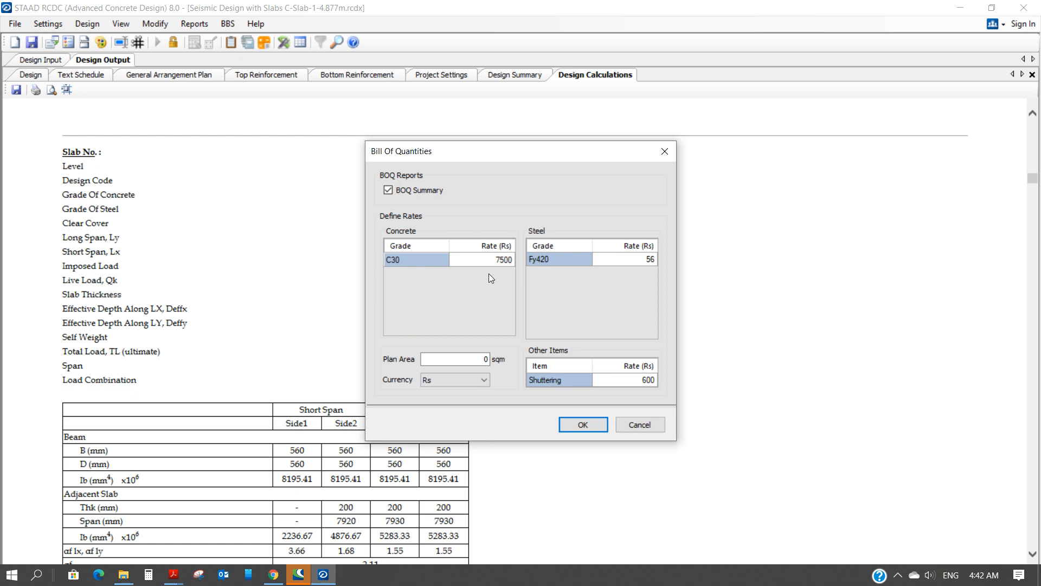
left_click(483, 381)
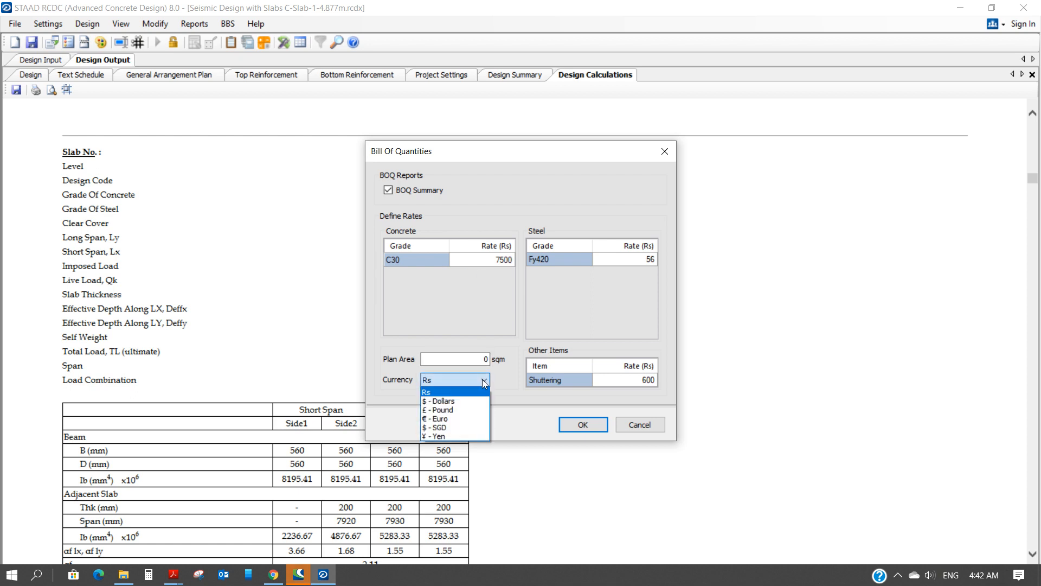
left_click(452, 402)
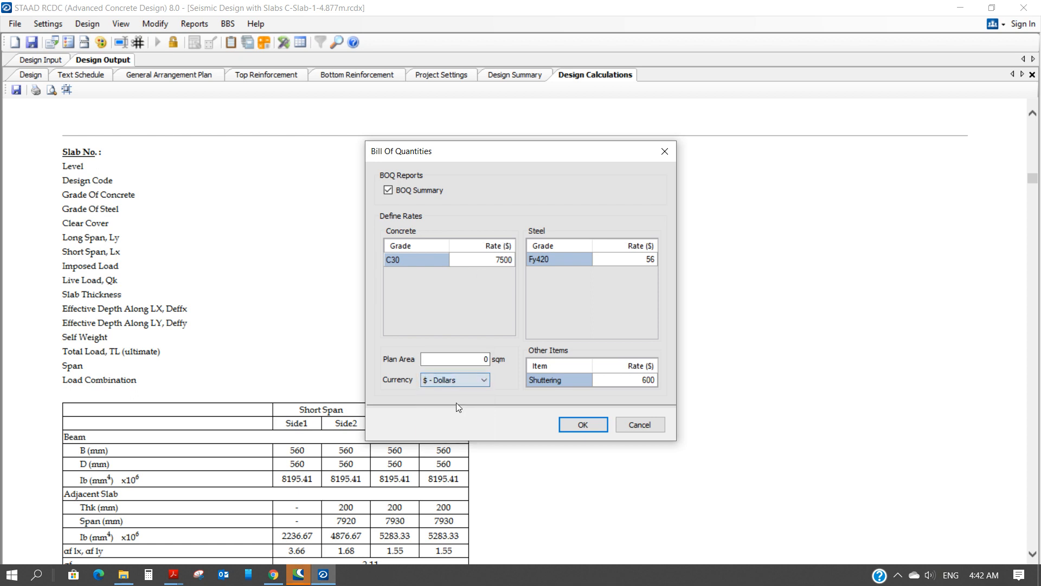
left_click(575, 425)
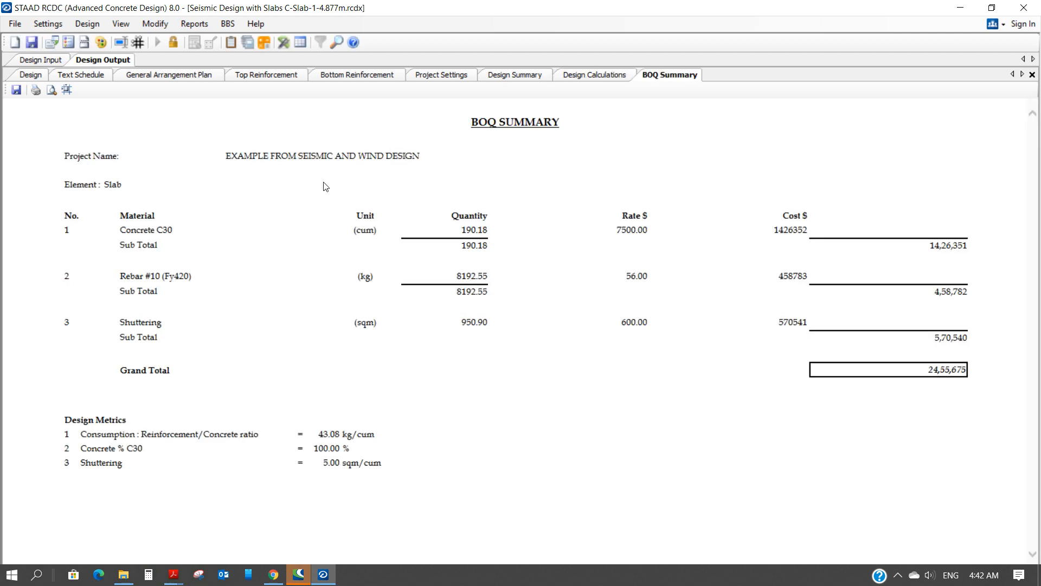
Print the BOQ summary to a PDF file named SLAB BOQ
left_click(37, 91)
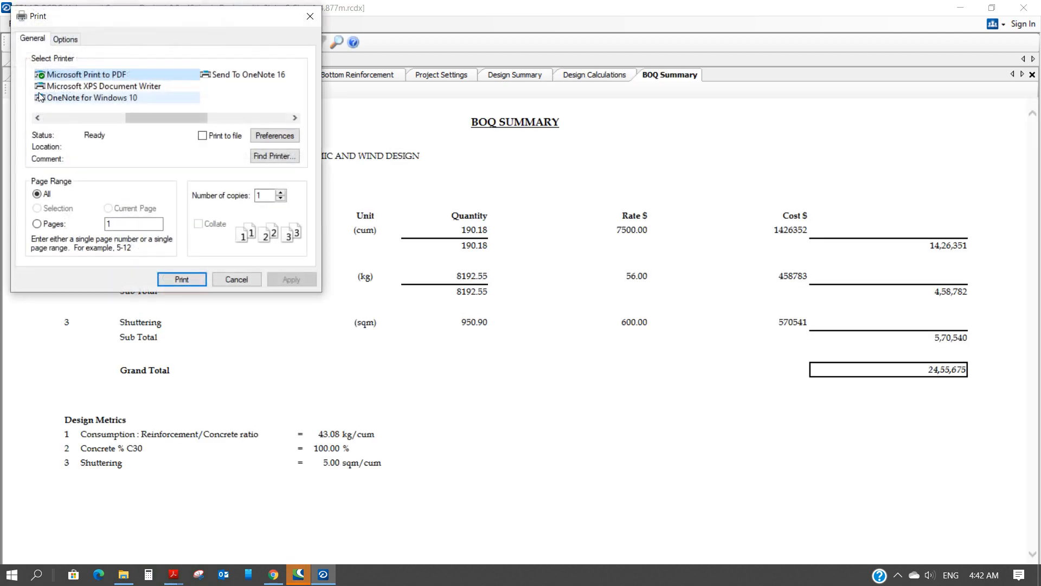
left_click(177, 280)
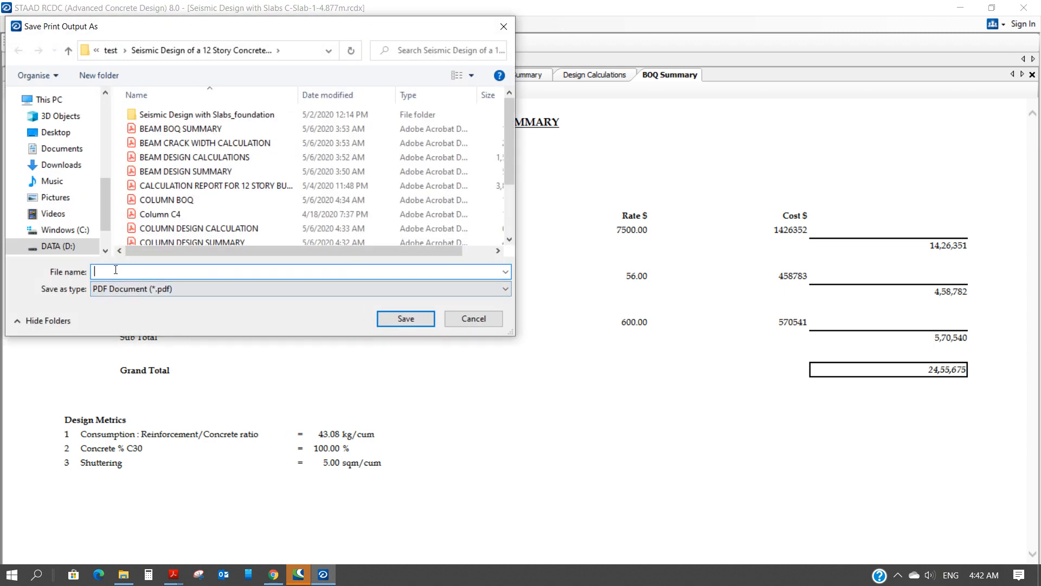
type("SLA")
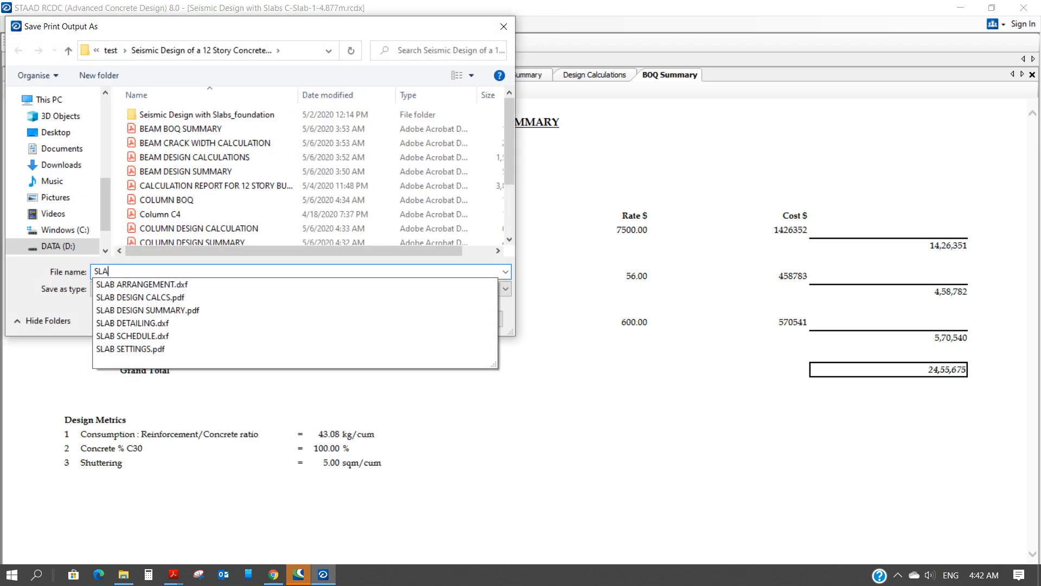
type("B BOQ")
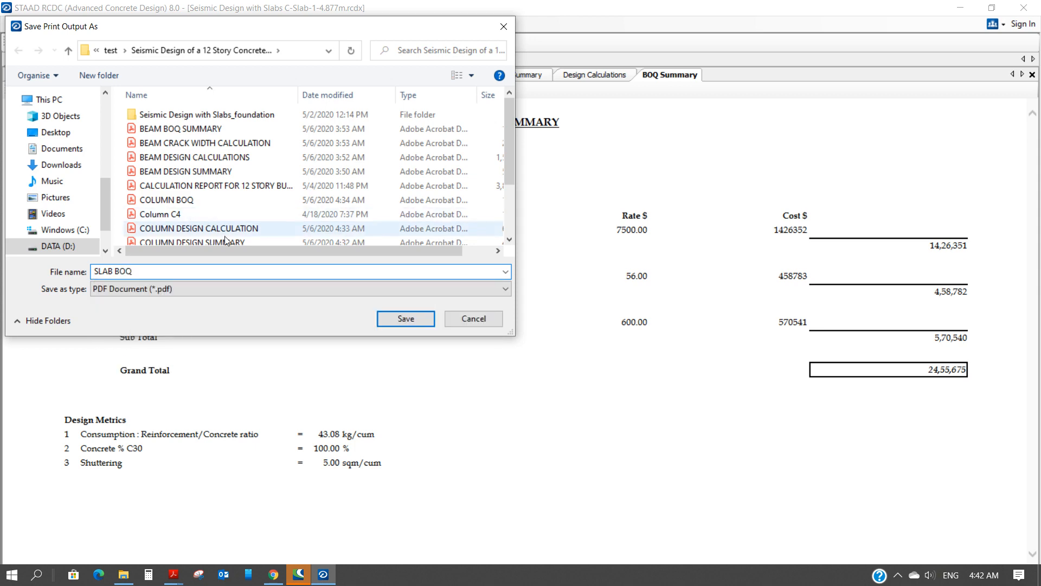
left_click(420, 321)
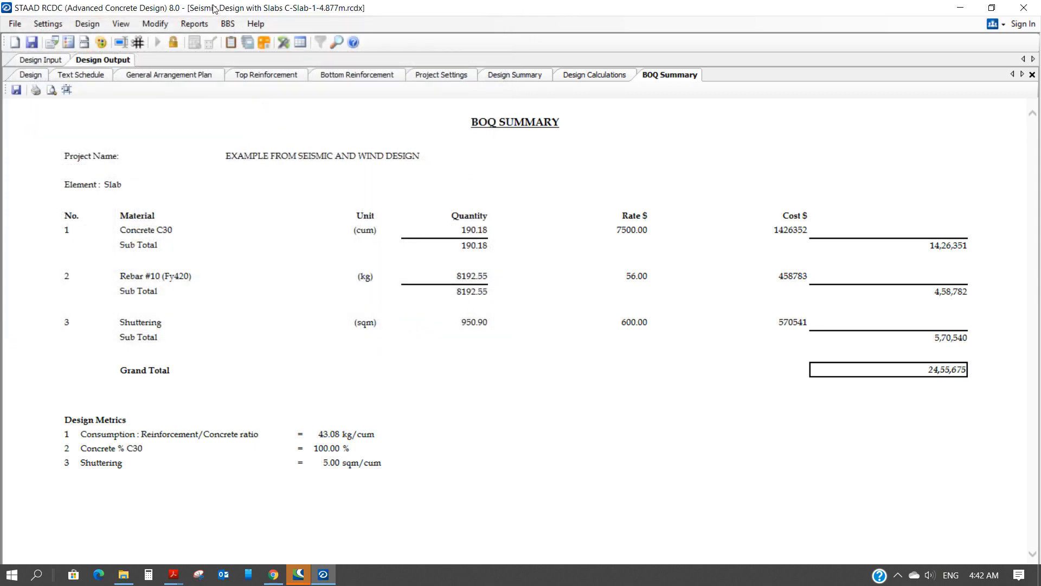
Accept the default BBS anchorage settings and generate the slabs' bar bending schedule as a drawing on screen
left_click(197, 25)
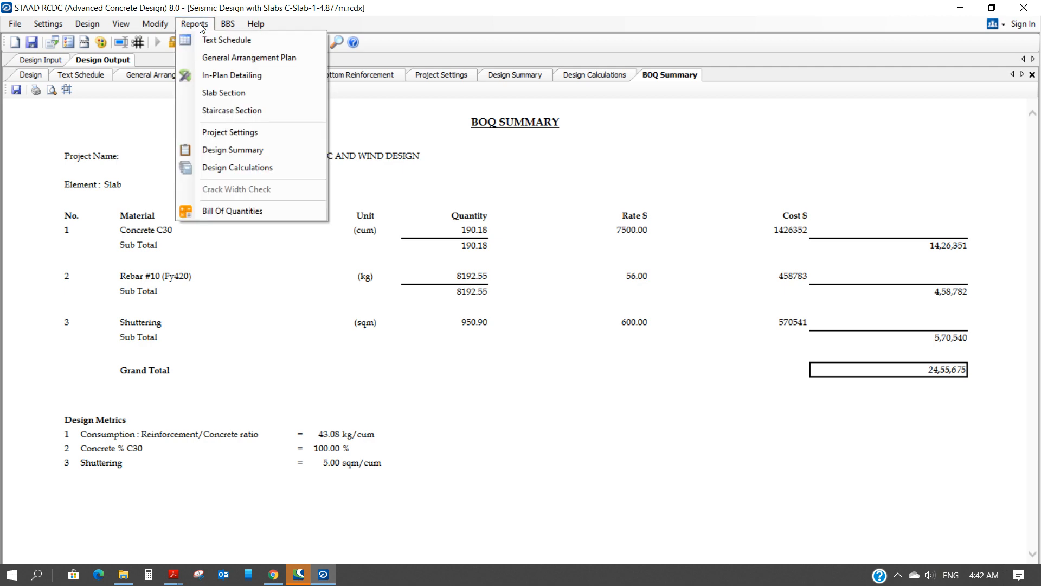
mouse_move(229, 25)
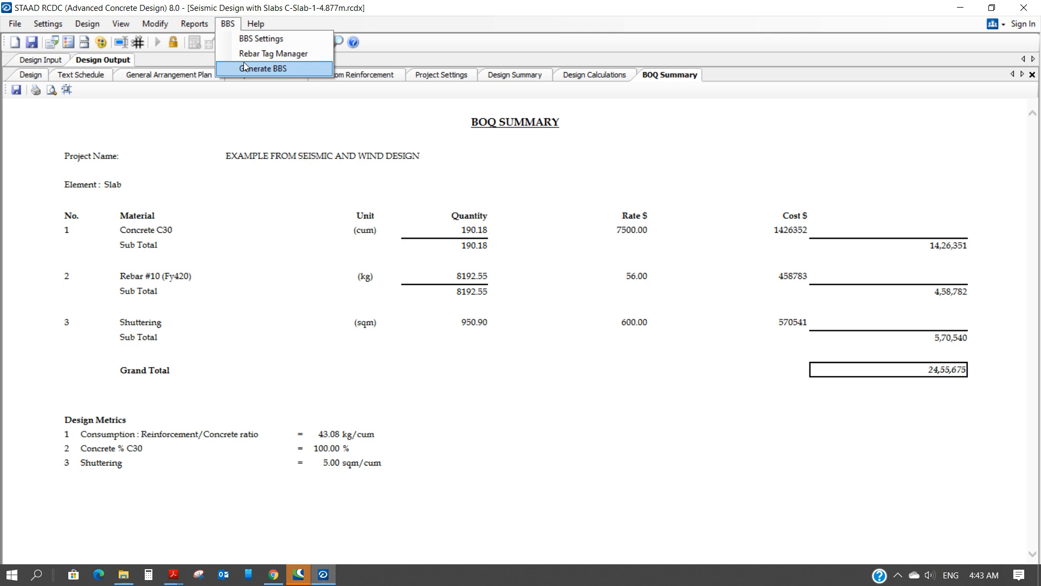
left_click(245, 40)
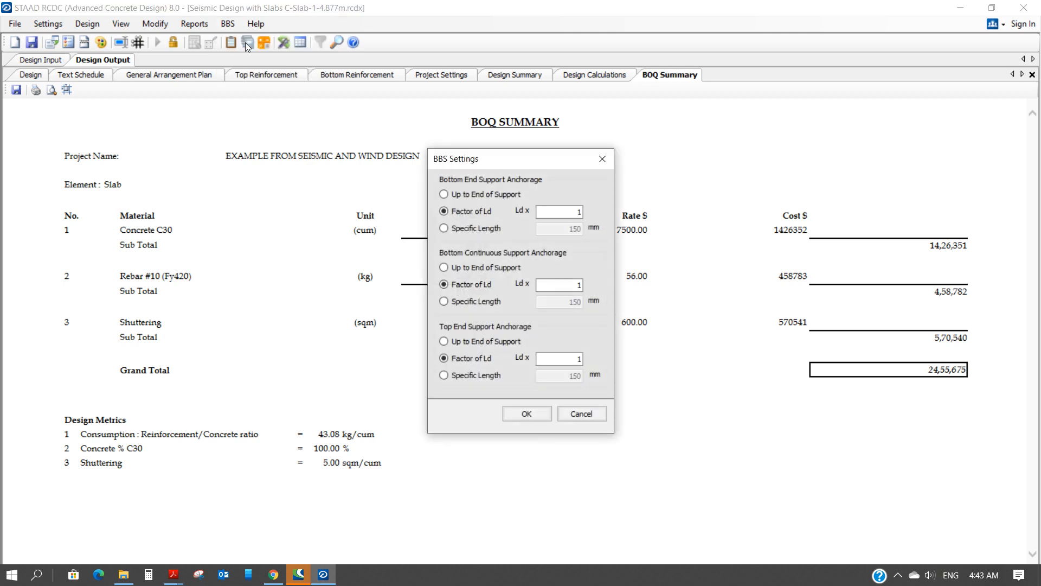
left_click(526, 414)
left_click(227, 24)
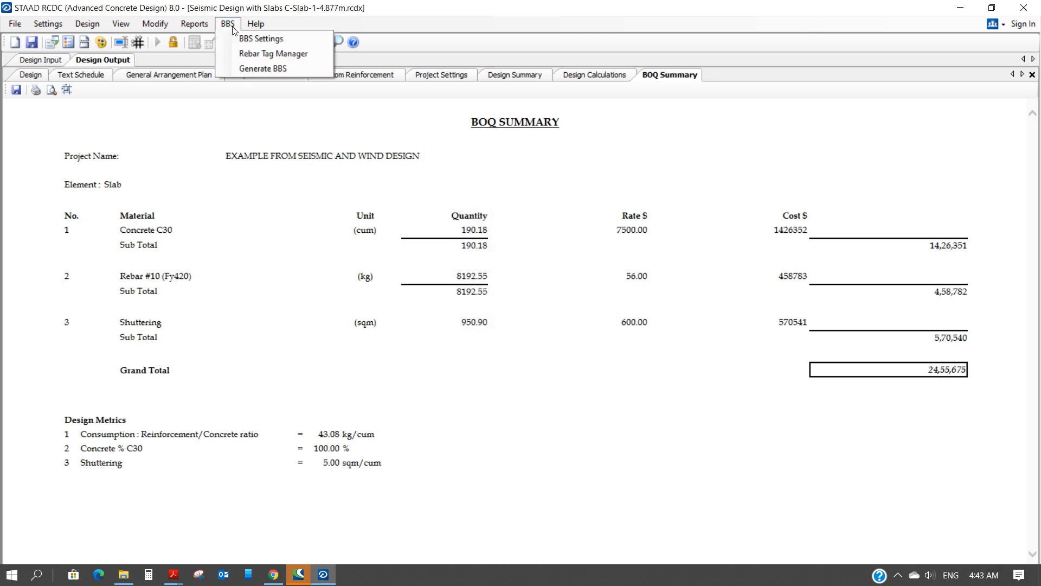
left_click(245, 70)
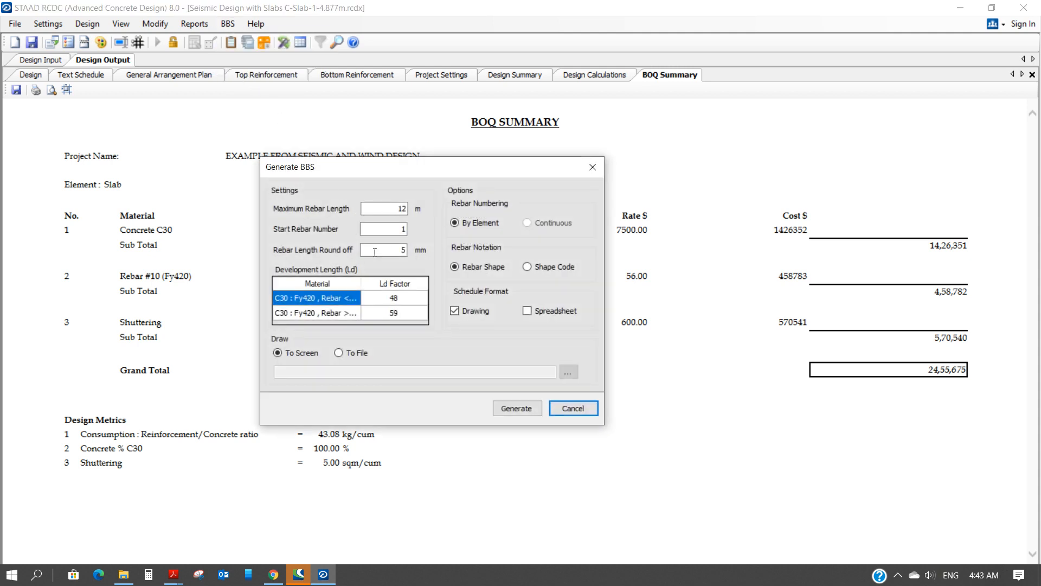
left_click(509, 410)
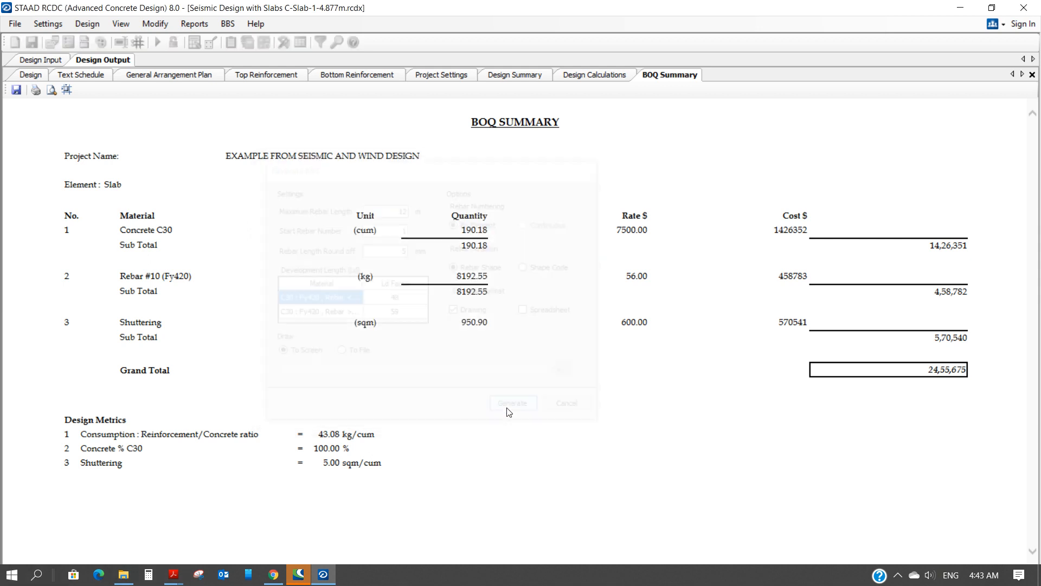
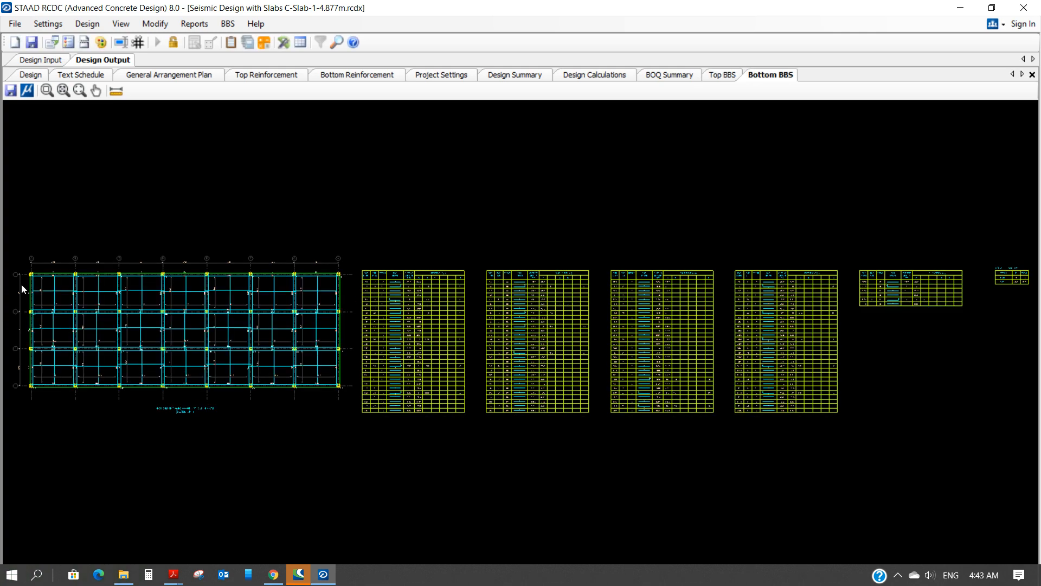
Inspect the bottom reinforcement BBS layout and save the drawing as a DXF file named SLAB BBS
scroll(25, 285, "up", 3)
scroll(31, 287, "up", 2)
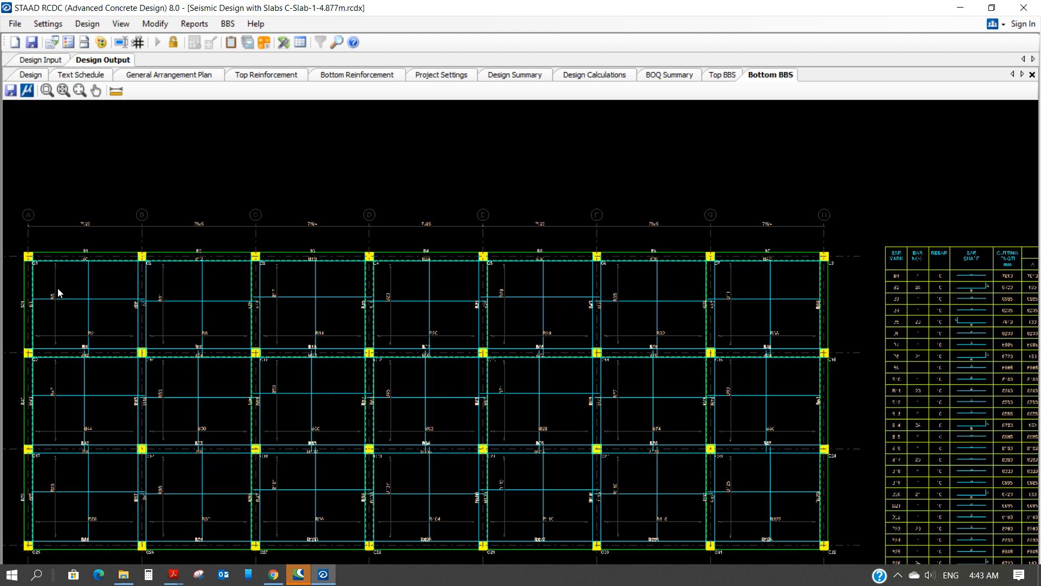
scroll(60, 292, "down", 3)
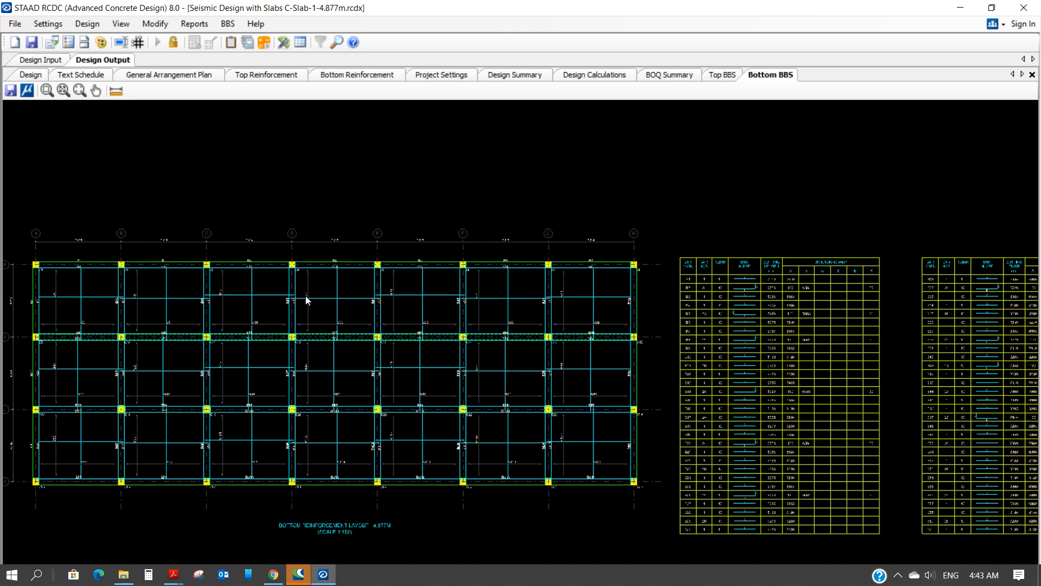
scroll(305, 295, "down", 2)
scroll(304, 295, "up", 2)
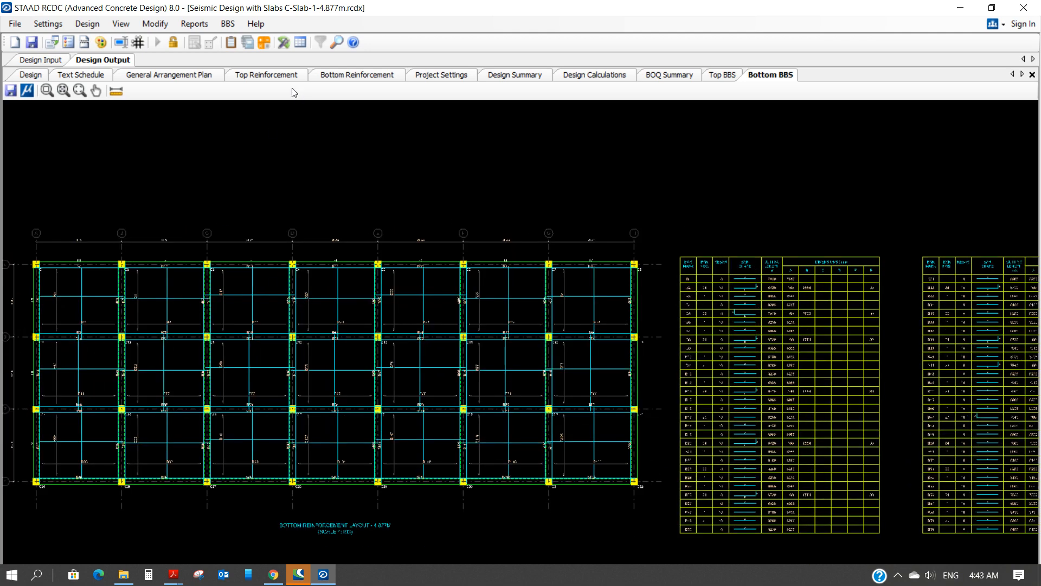
left_click(10, 90)
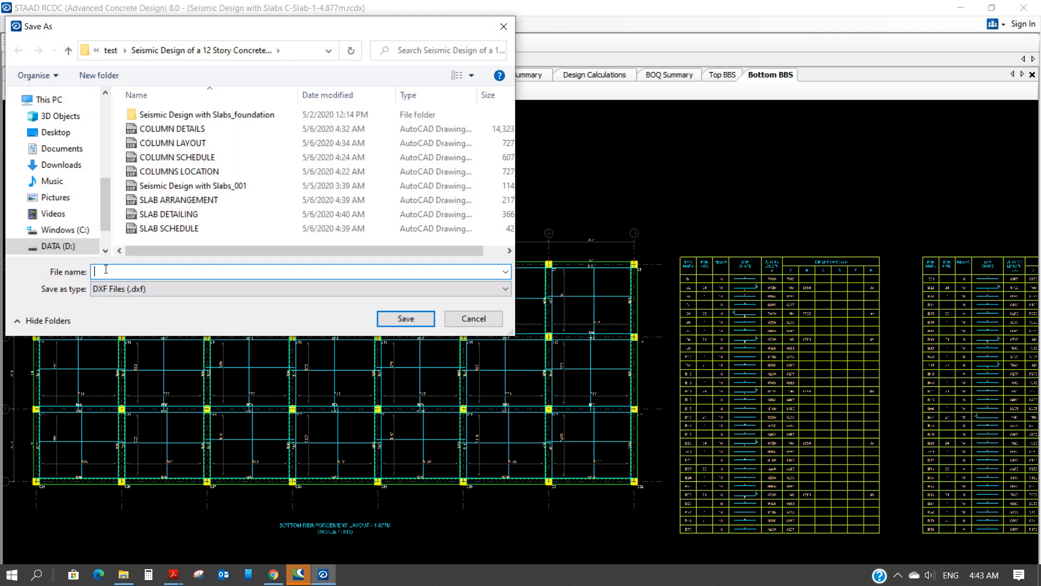
type("SLAB")
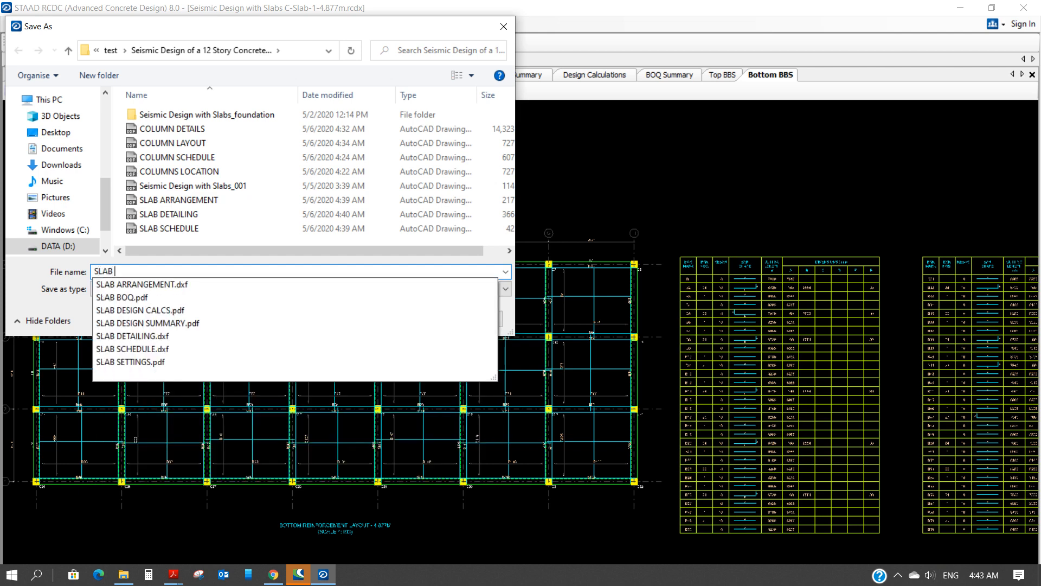
type(" BBS")
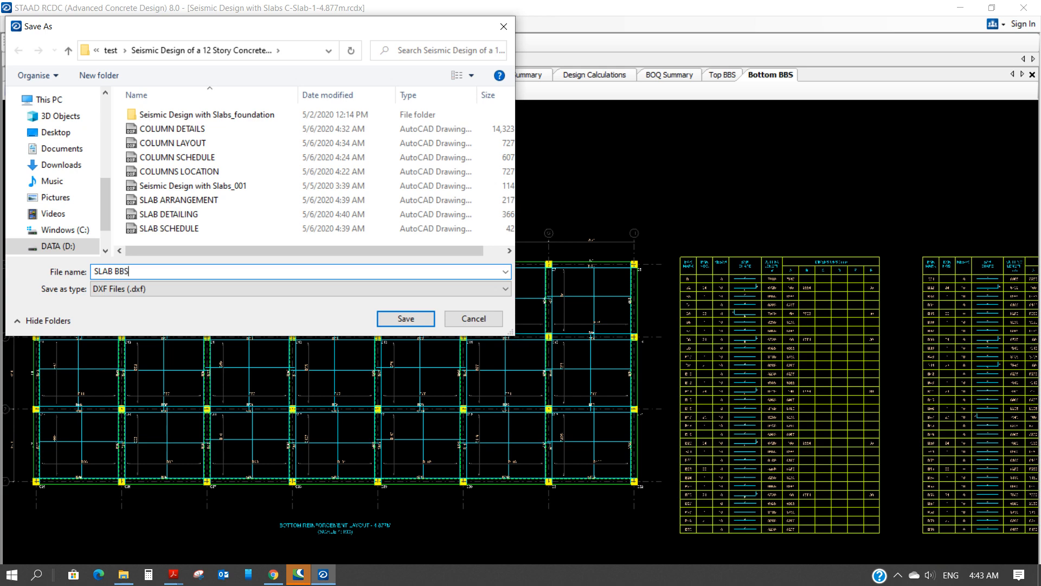
left_click(392, 318)
scroll(300, 345, "up", 2)
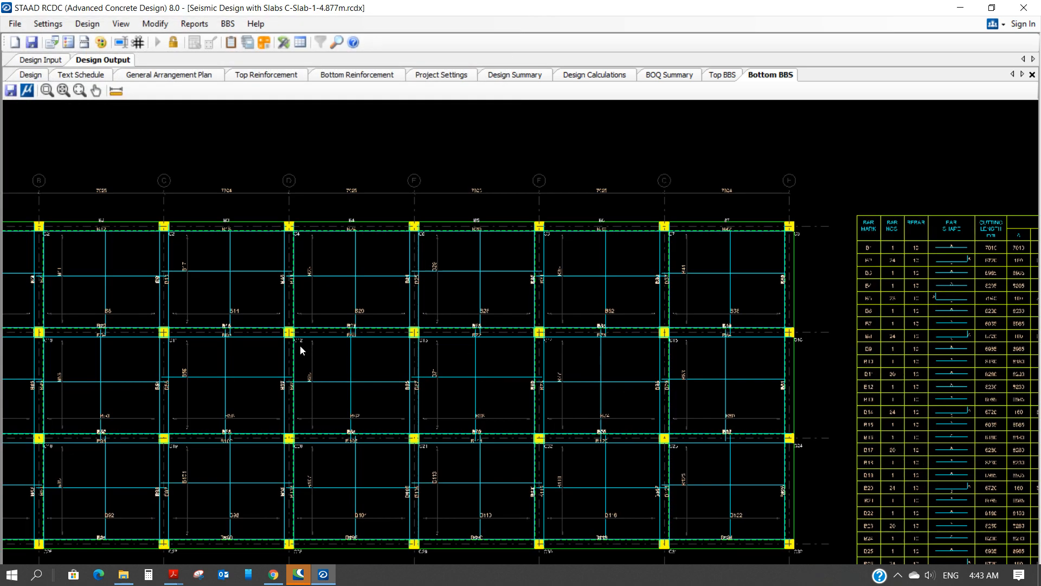
scroll(300, 345, "down", 4)
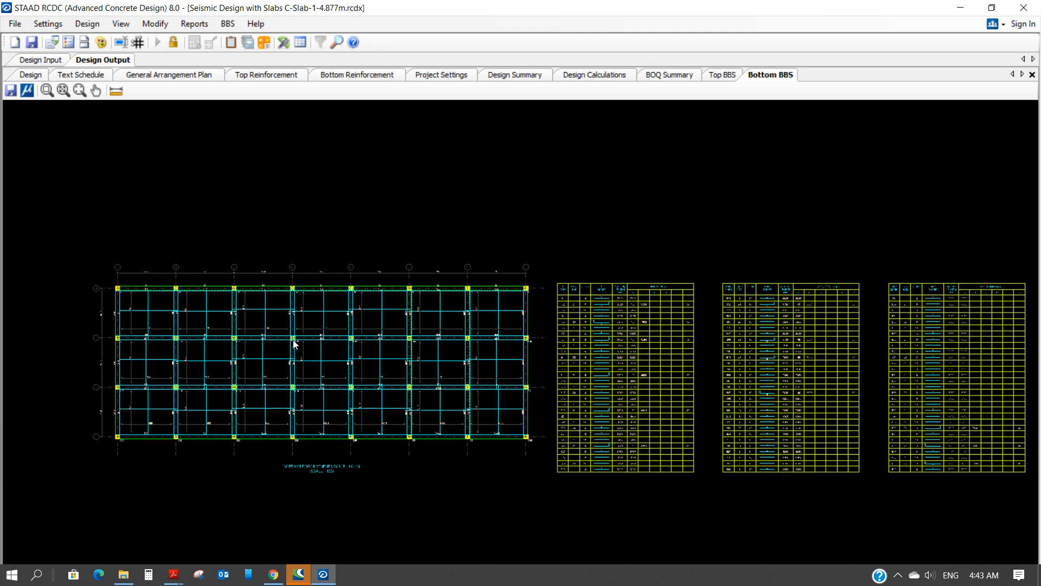
scroll(294, 343, "down", 1)
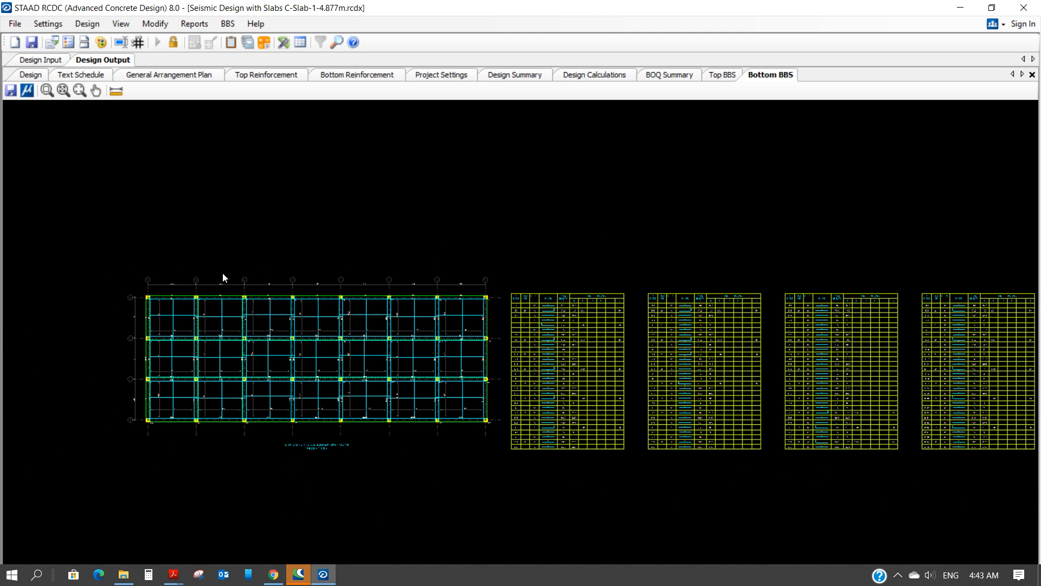
left_click(228, 26)
left_click(193, 25)
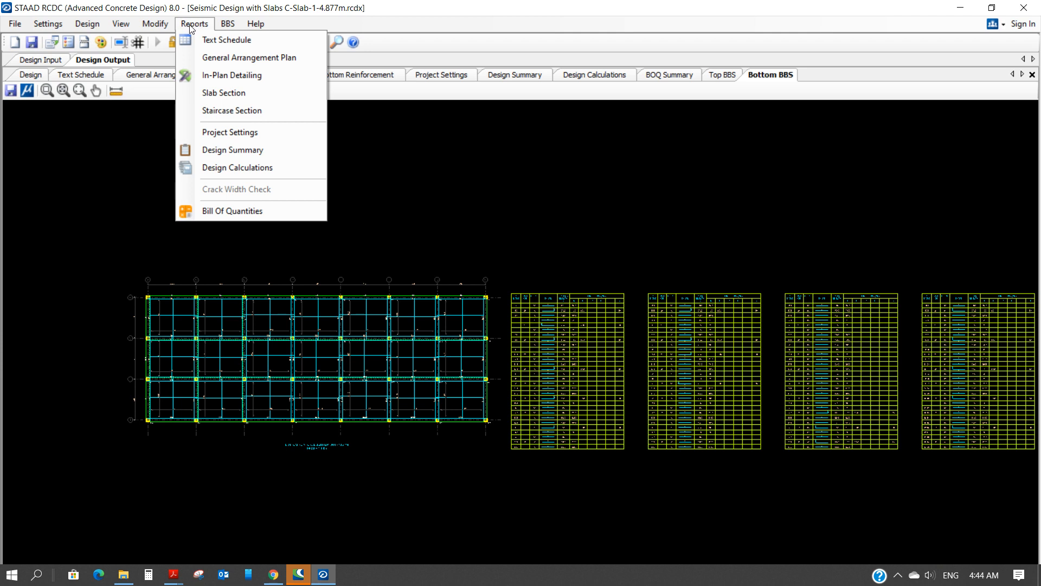
mouse_move(156, 27)
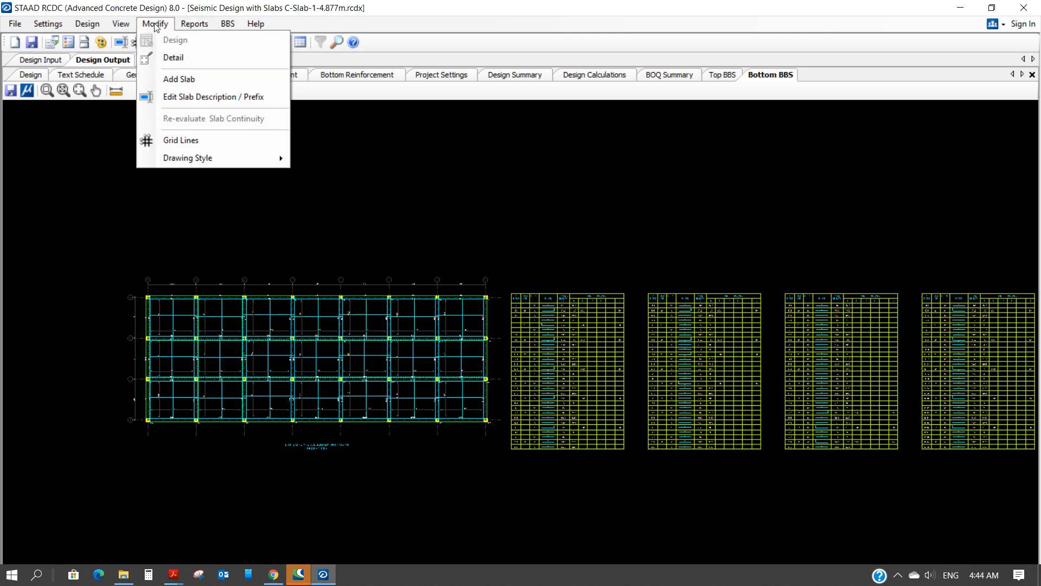
Examine the bottom reinforcement BBS tables, including the bar marks, shapes, cutting lengths and dimensions
left_click(317, 215)
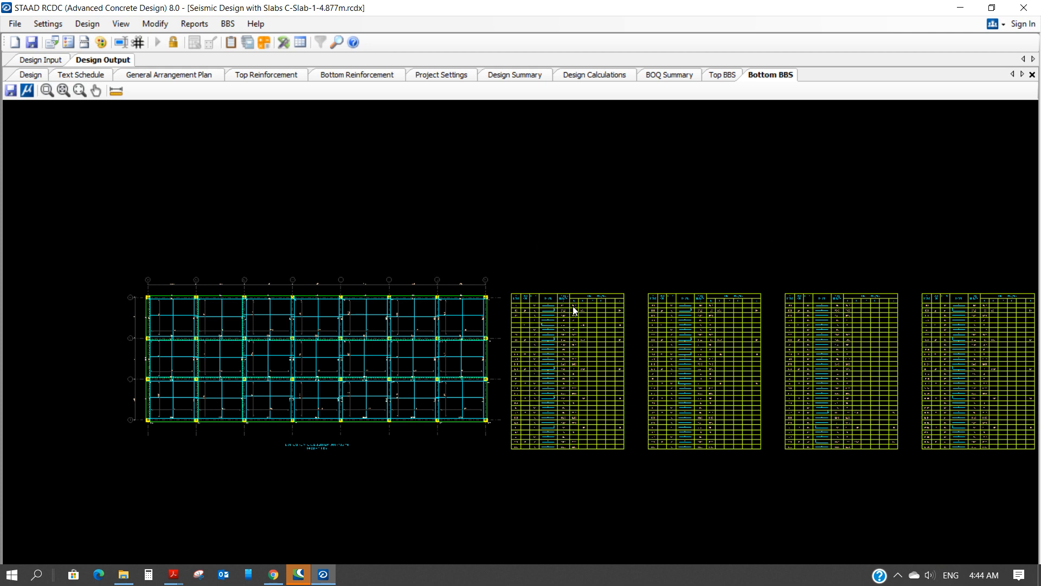
scroll(573, 306, "down", 2)
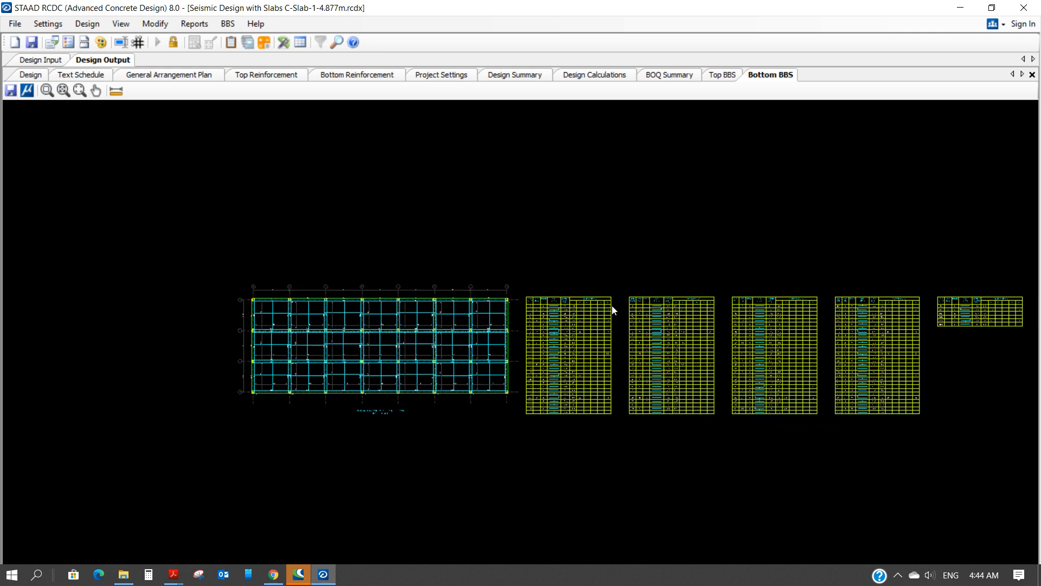
scroll(994, 312, "up", 3)
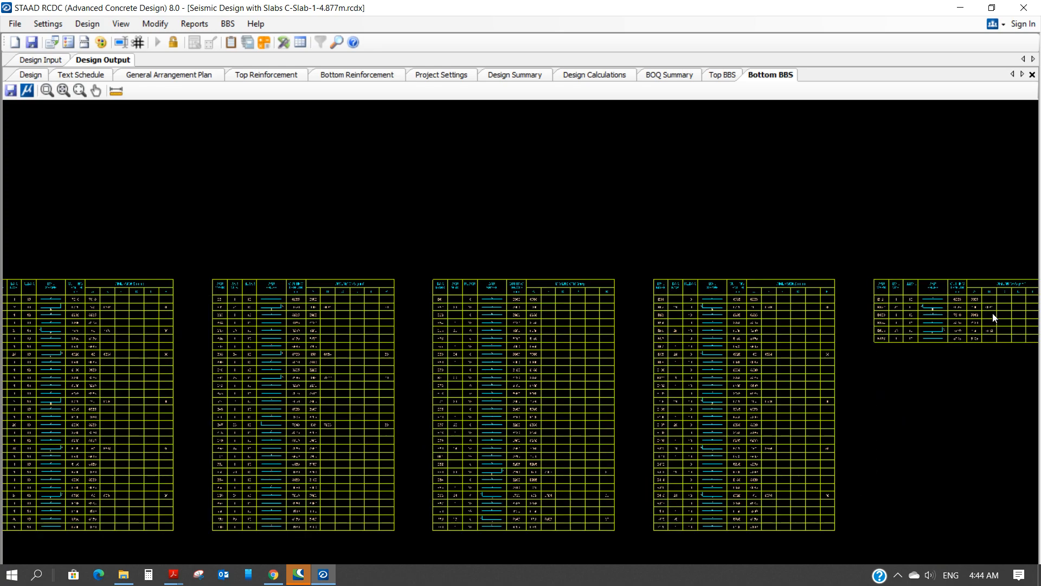
scroll(916, 316, "up", 3)
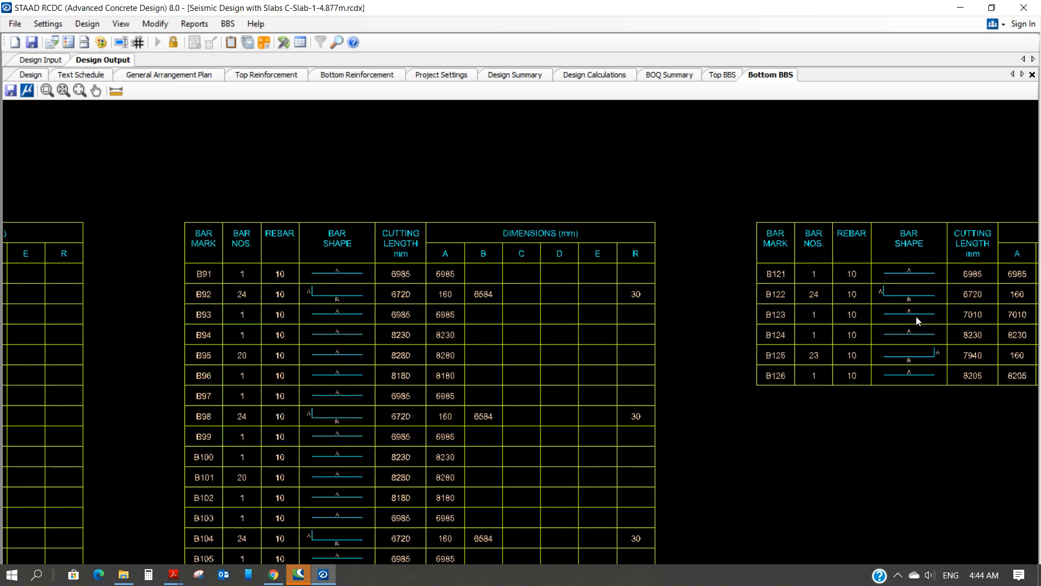
scroll(916, 316, "up", 3)
scroll(914, 318, "down", 3)
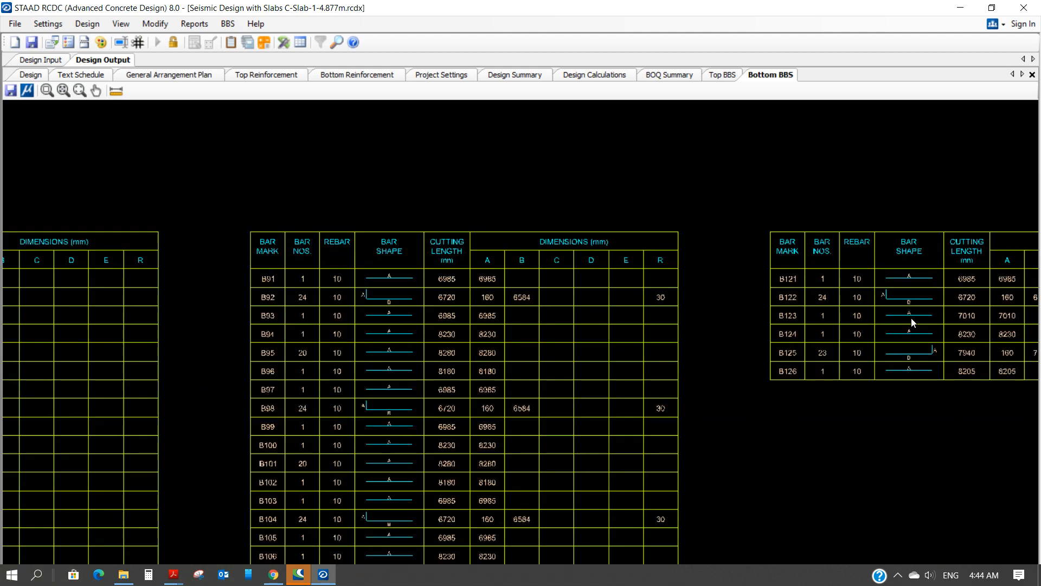
scroll(356, 325, "down", 4)
scroll(141, 311, "down", 1)
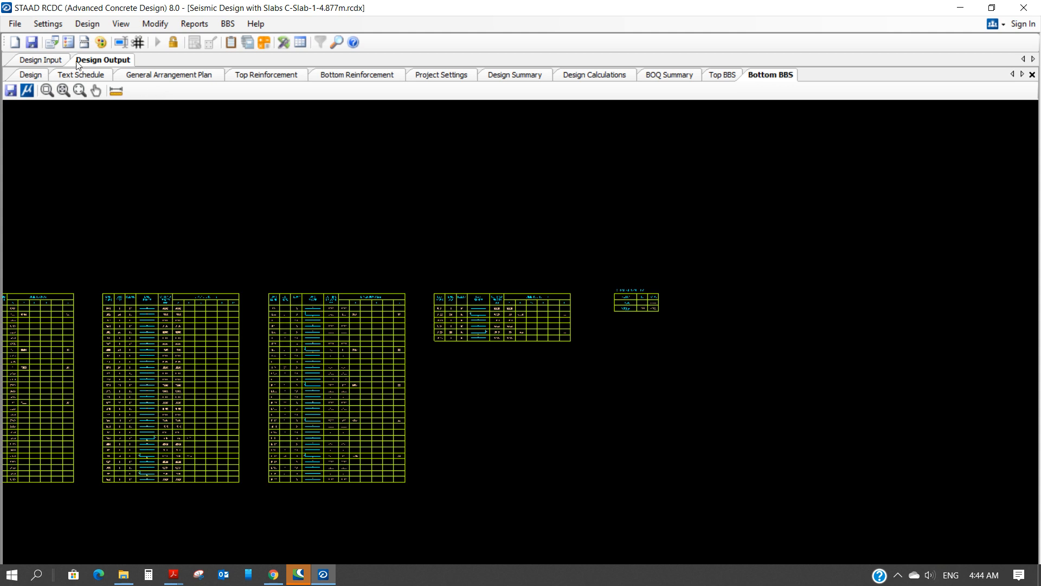
Start a new project and save the changes to the current slab project
left_click(18, 23)
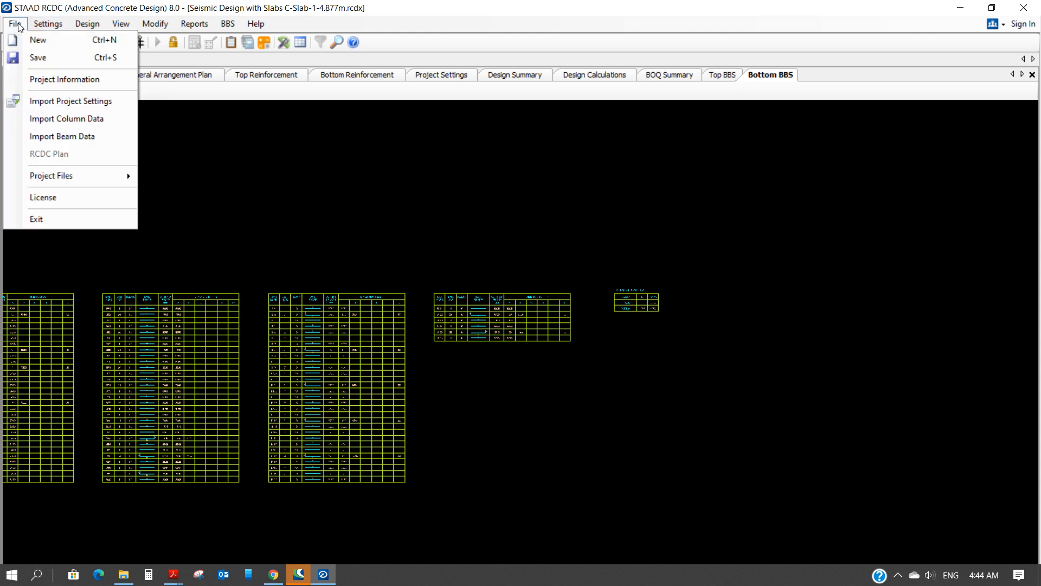
left_click(39, 38)
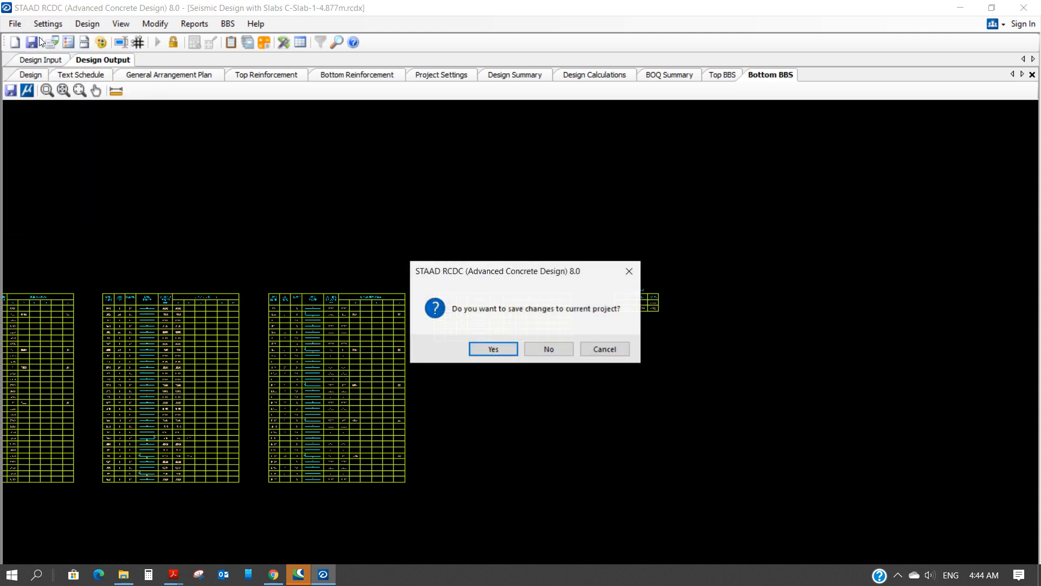
left_click(485, 351)
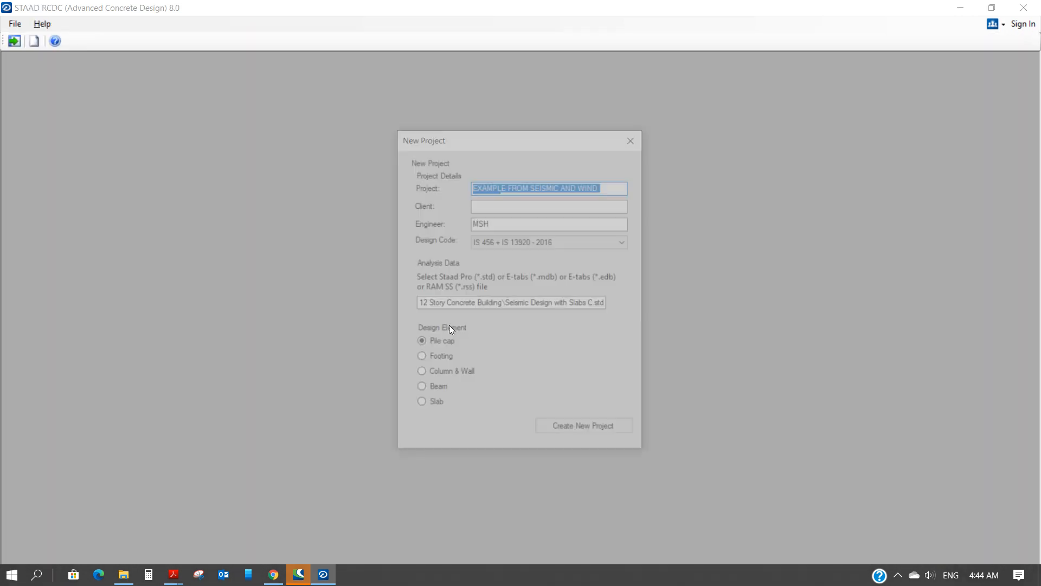
Create a Footing design project with client TEST and design code ACI 318M - 2011
left_click(482, 205)
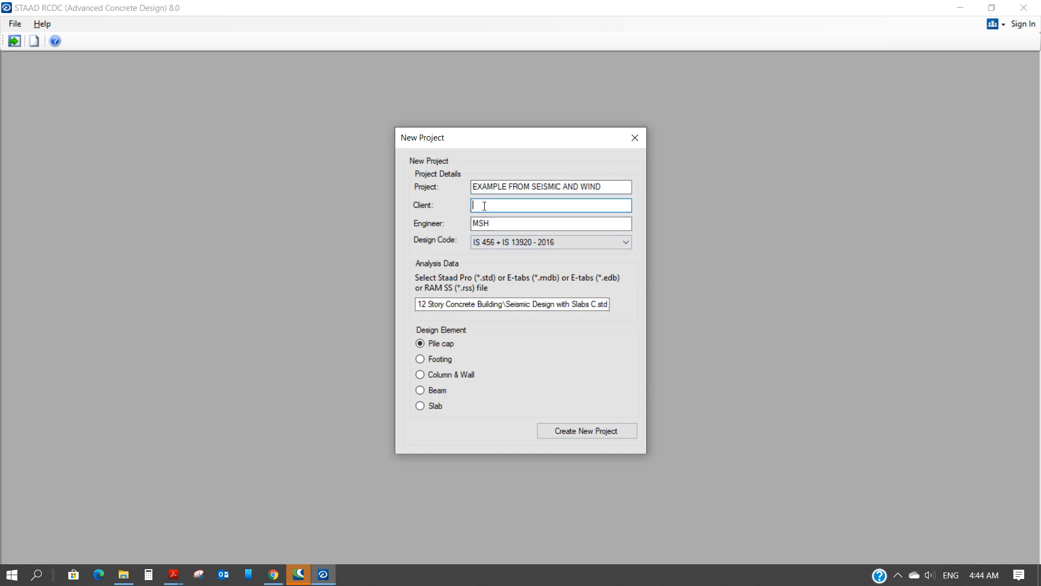
type("TEST")
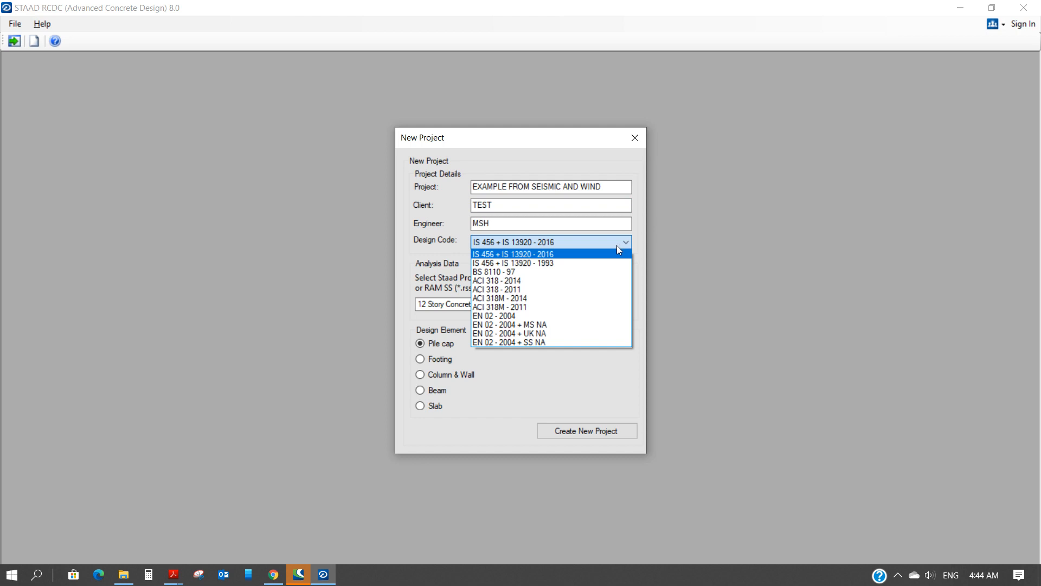
left_click(513, 306)
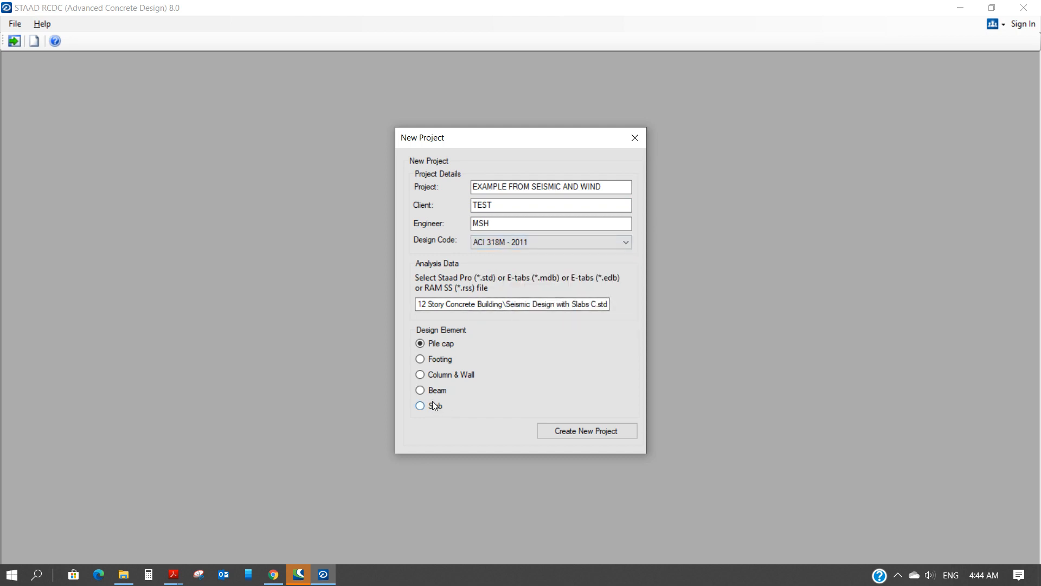
left_click(424, 360)
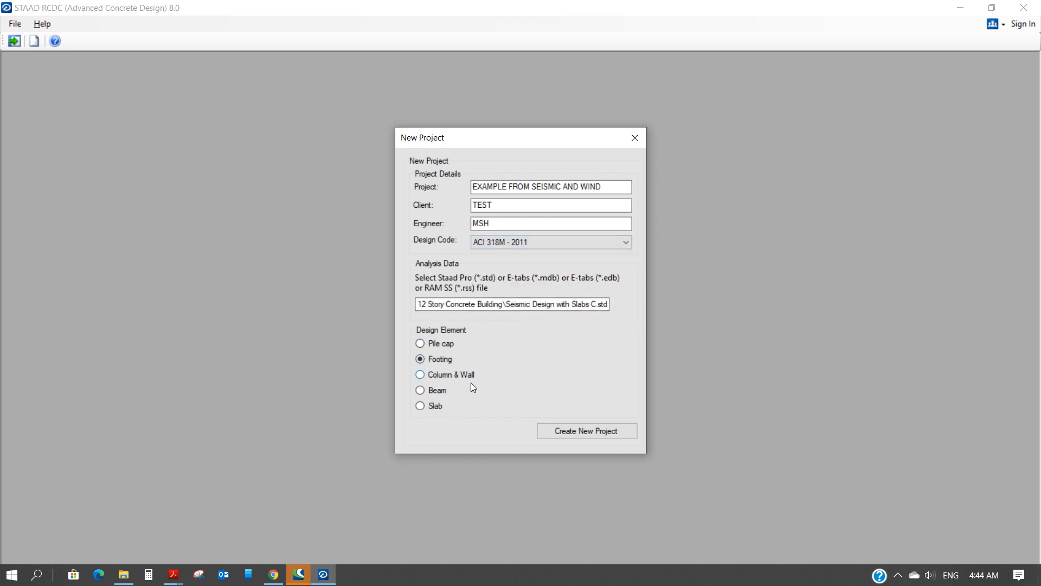
left_click(562, 431)
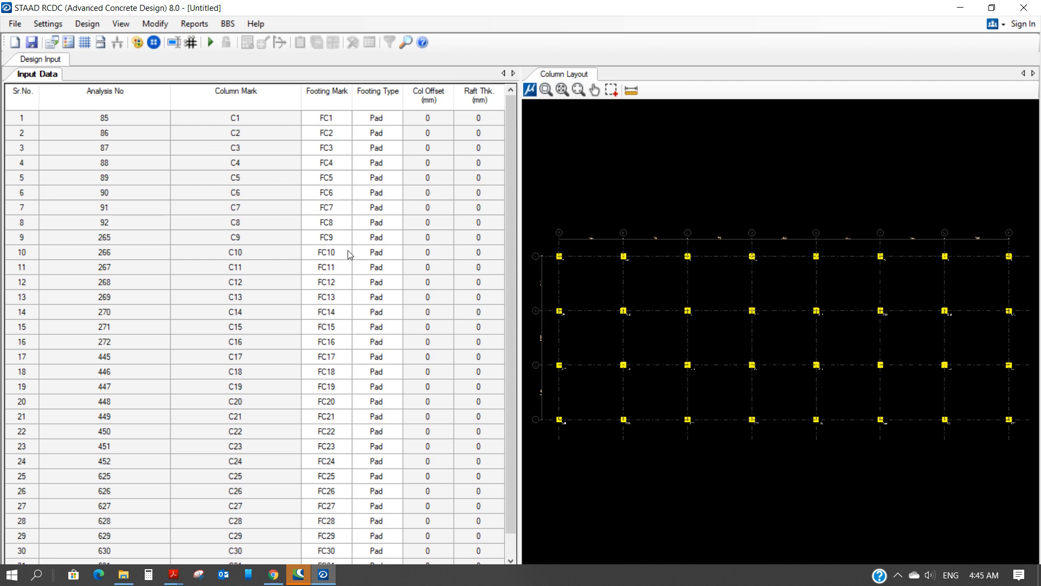
left_click(320, 118)
left_click(451, 116)
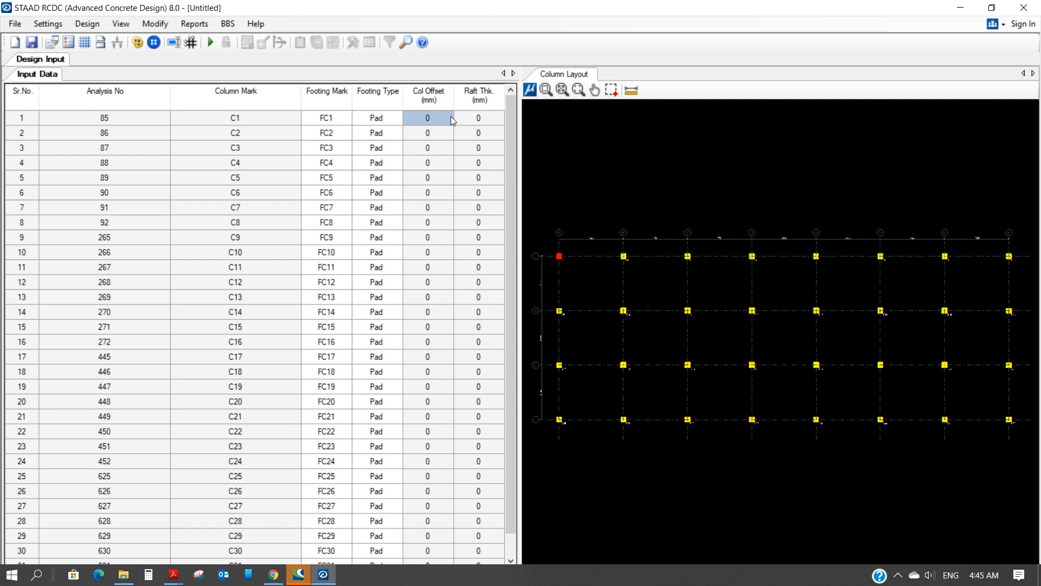
key("Left")
key("Left")
key("Left")
key("Left")
key("Left")
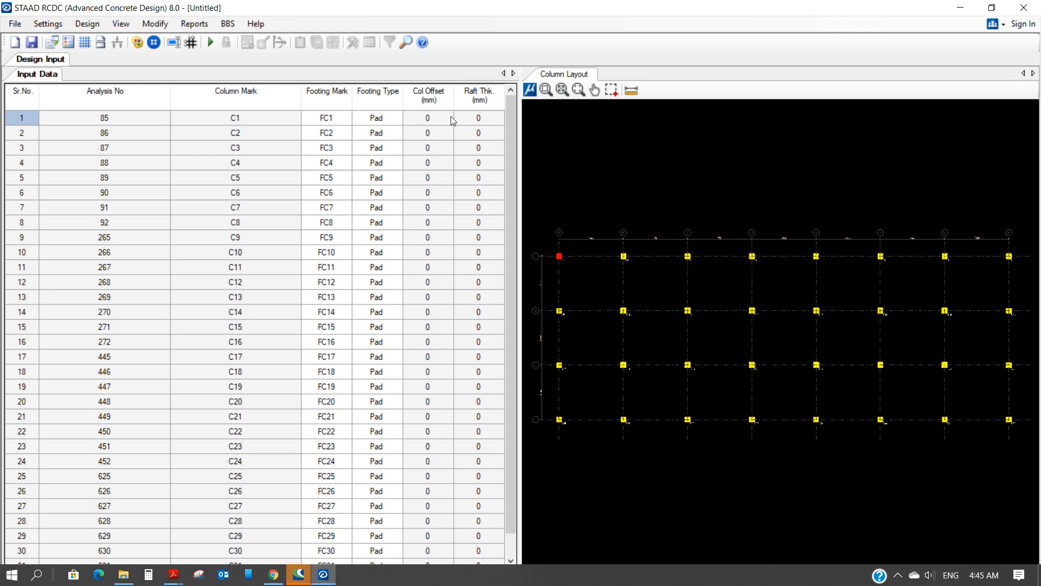
Set the footing general settings to concrete grade C30, water table 10 m and permissible loss of contact 50%
left_click(48, 24)
left_click(60, 42)
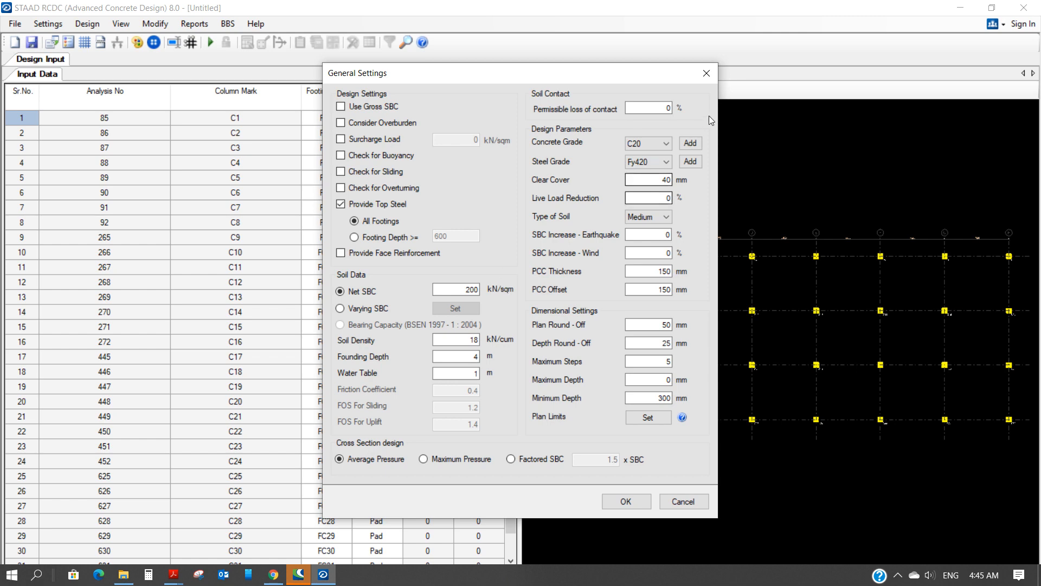
left_click(666, 144)
left_click(642, 178)
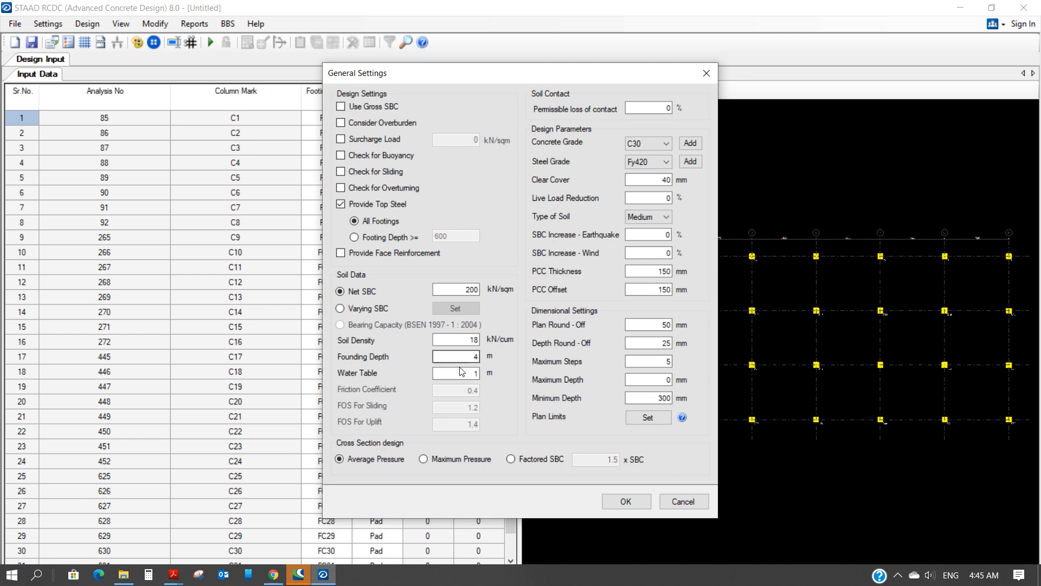
double_click(475, 374)
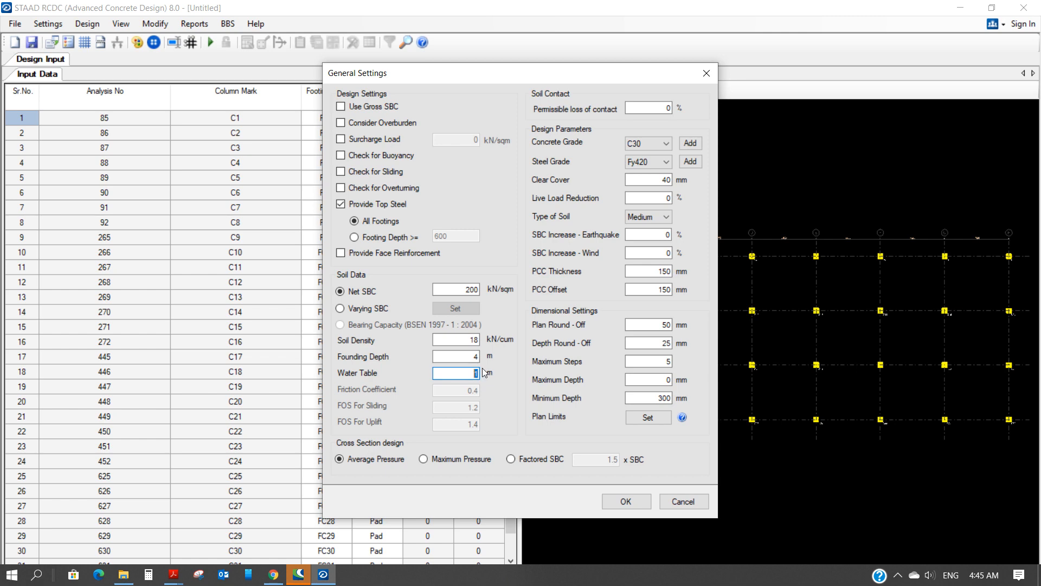
type("10")
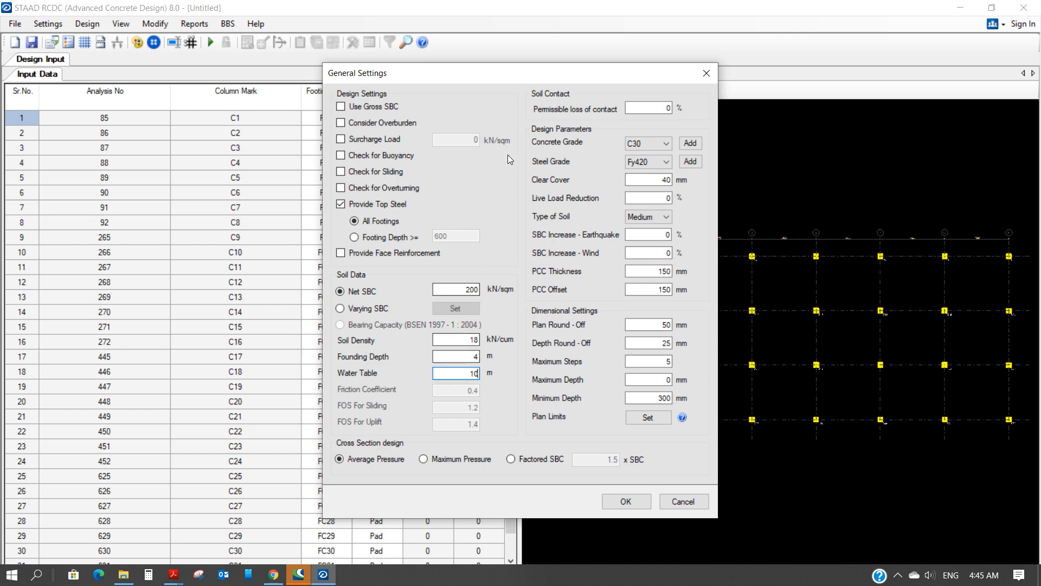
left_click(668, 107)
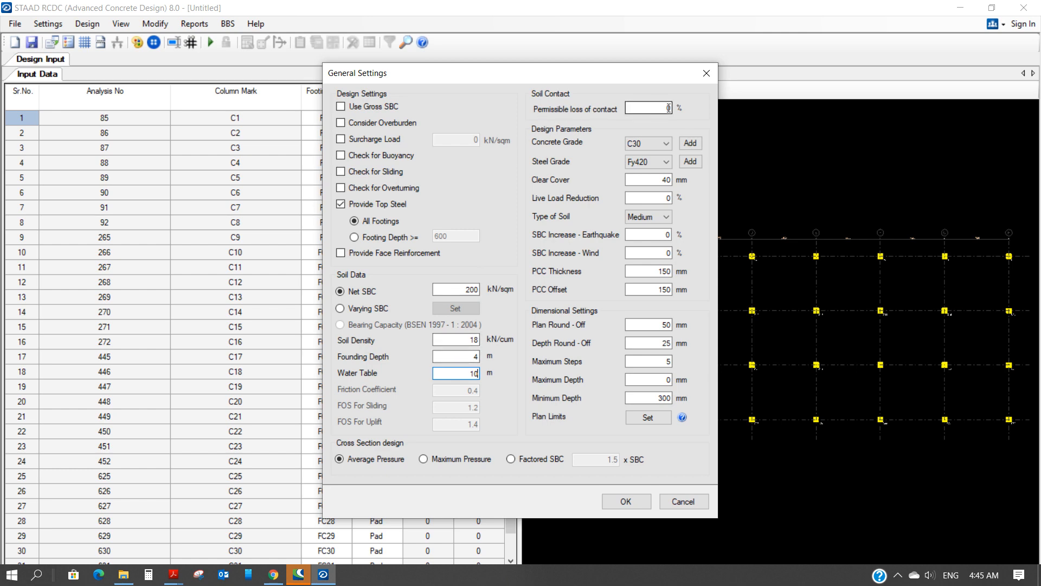
type("50")
left_click(625, 500)
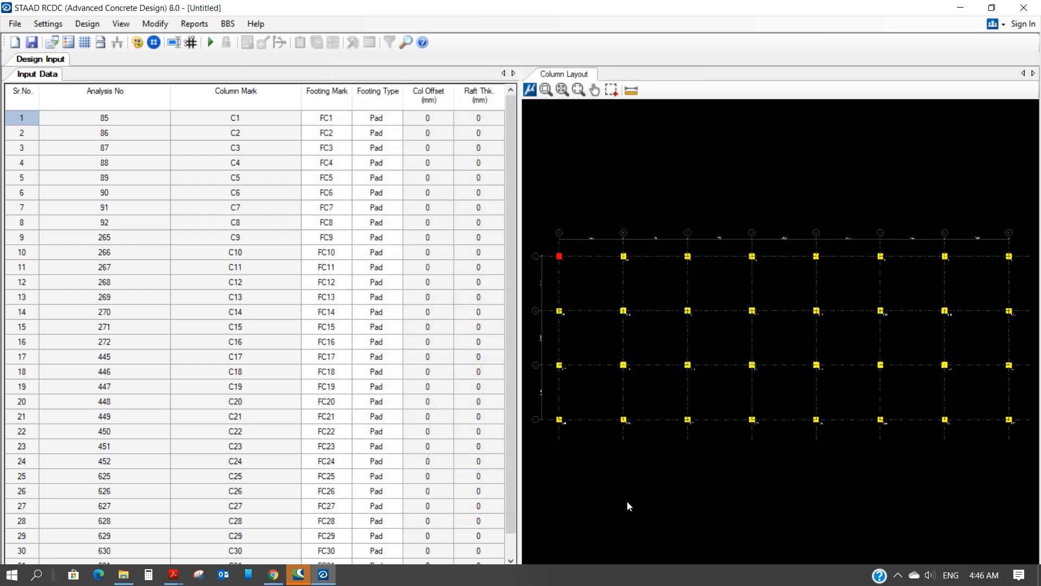
In the basic load cases, assign Earthquake X to Load 1 and Earthquake Z to Load 2
left_click(57, 27)
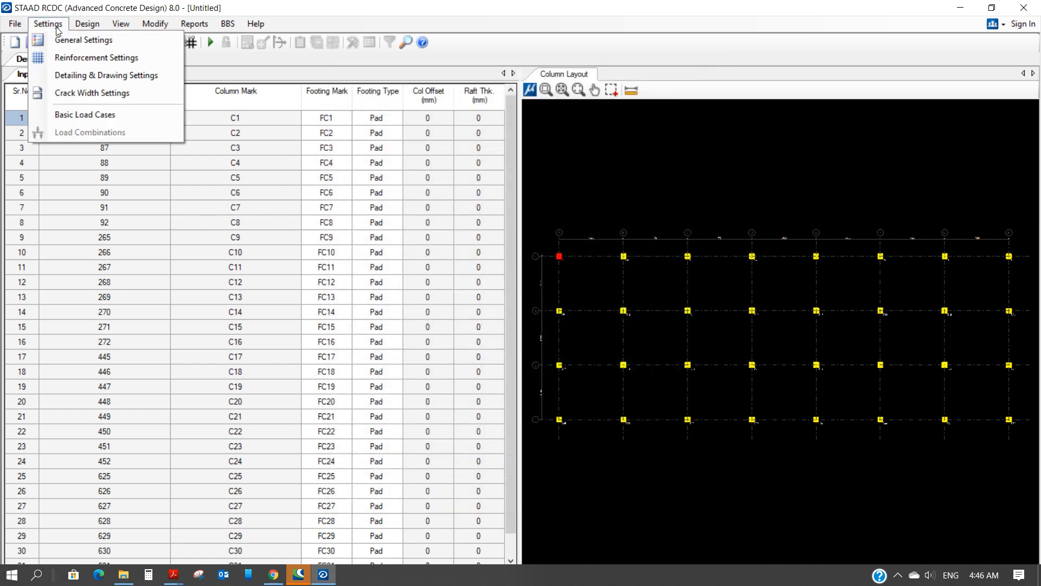
left_click(76, 117)
left_click(465, 161)
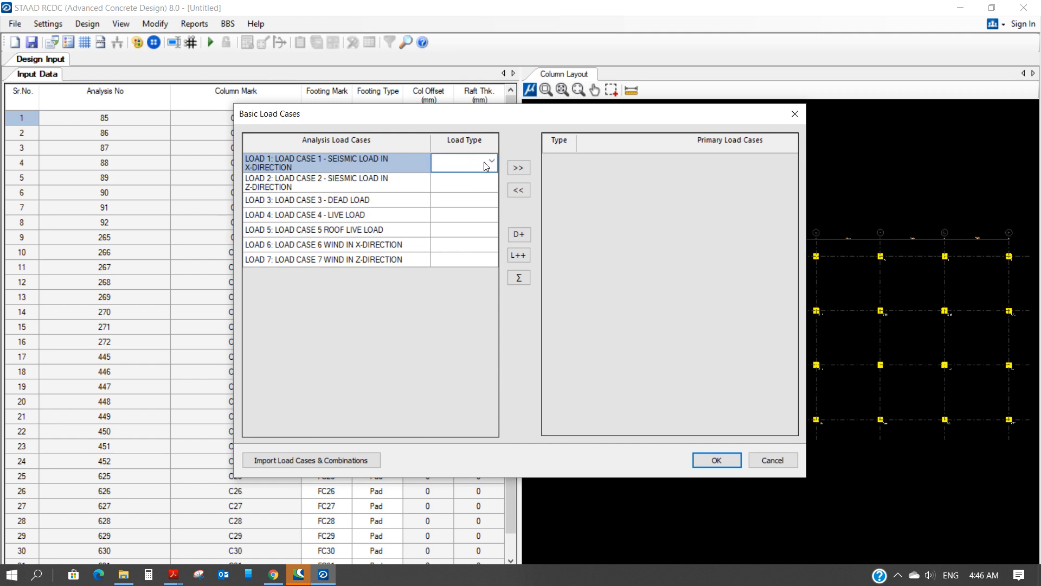
left_click(465, 161)
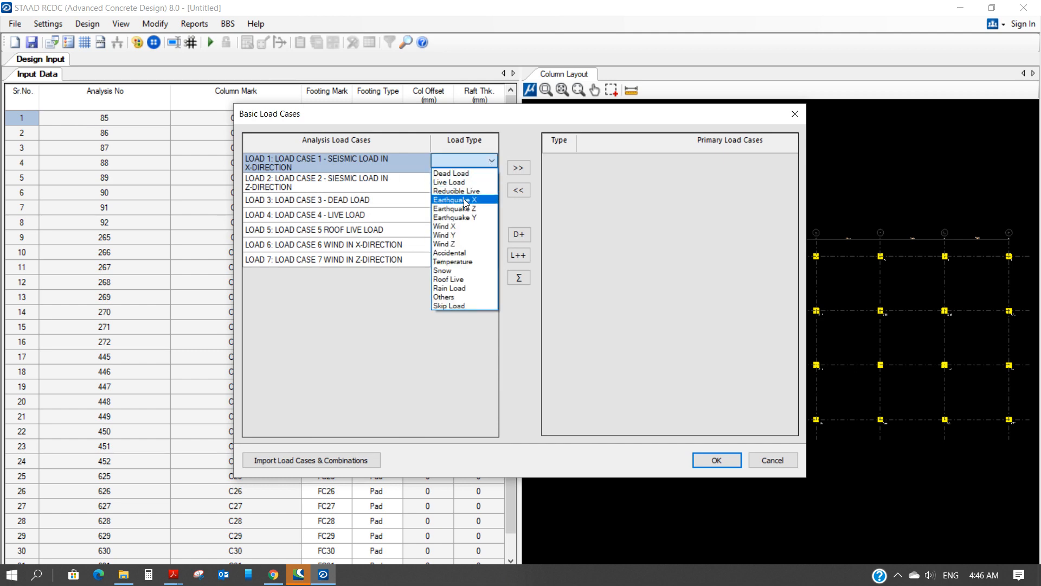
left_click(468, 200)
left_click(469, 186)
left_click(469, 186)
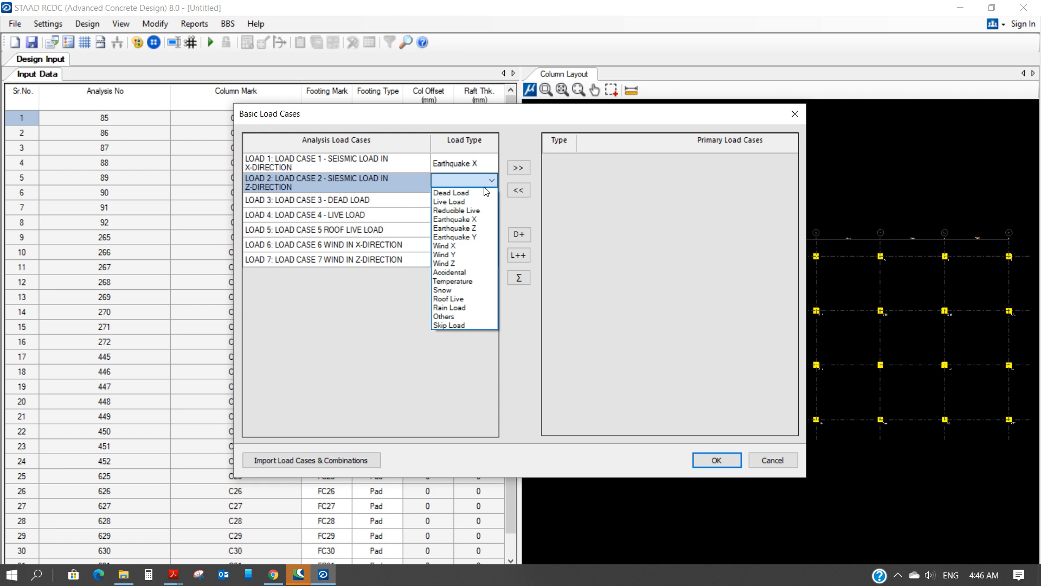
left_click(473, 227)
Assign load types Dead Load to Load 3, Live Load to Load 4 and Reducible Live to Load 5
left_click(467, 200)
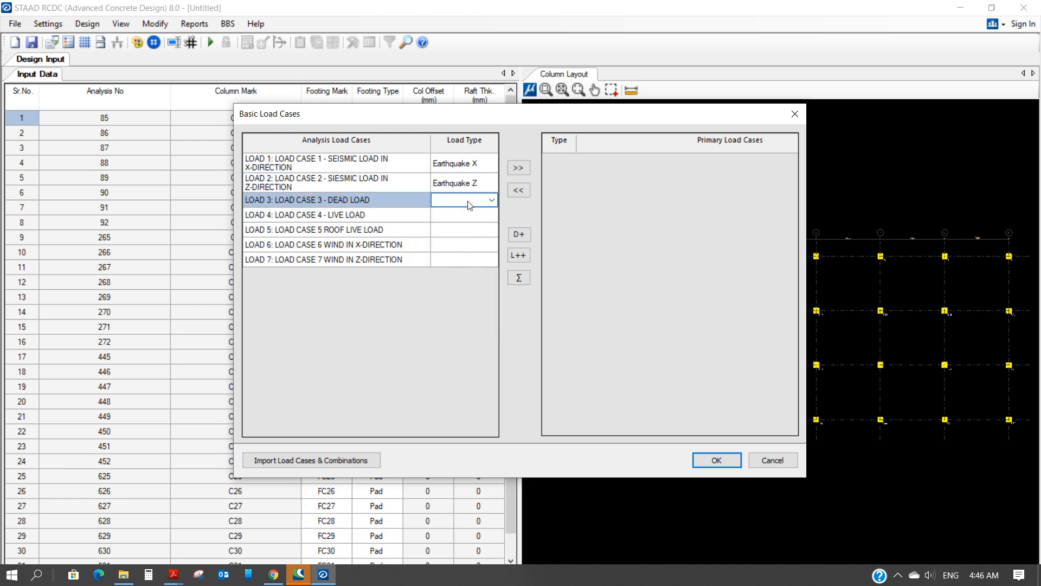
left_click(493, 200)
left_click(466, 213)
left_click(467, 215)
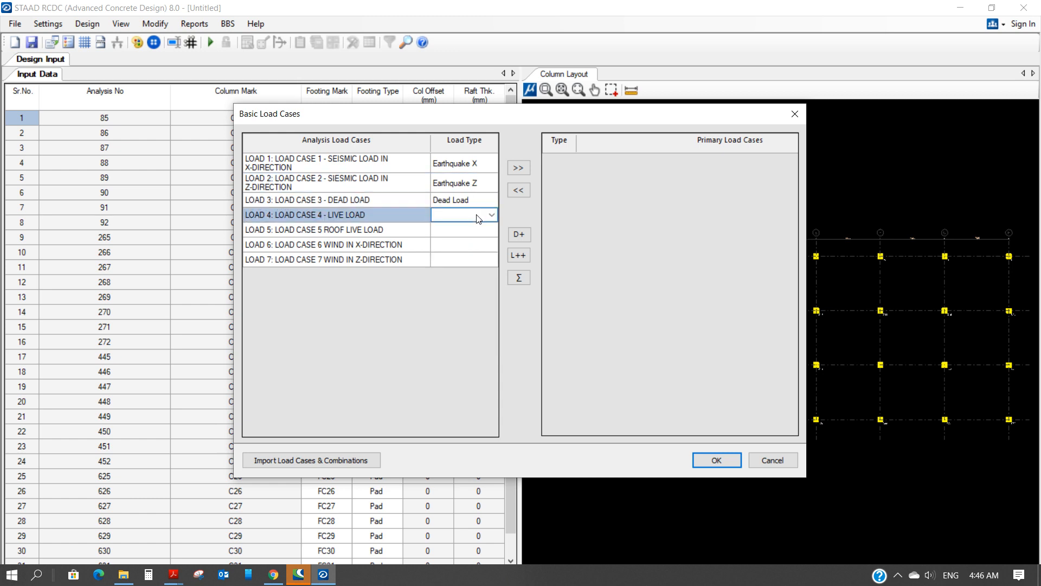
left_click(492, 216)
left_click(469, 237)
left_click(494, 230)
left_click(493, 230)
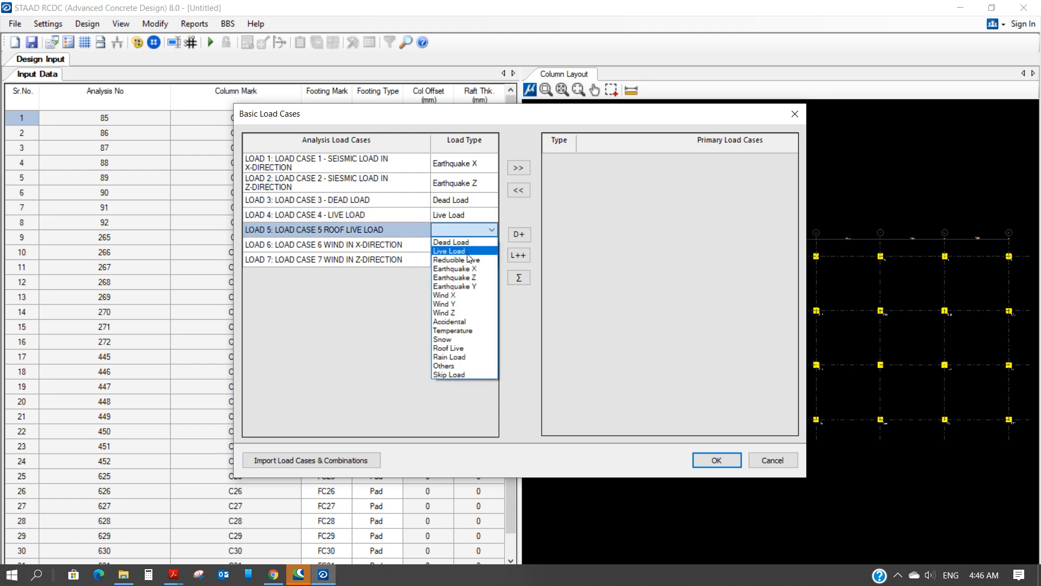
left_click(470, 260)
Assign load type Wind X to Load 6 and Wind Z to Load 7
left_click(477, 247)
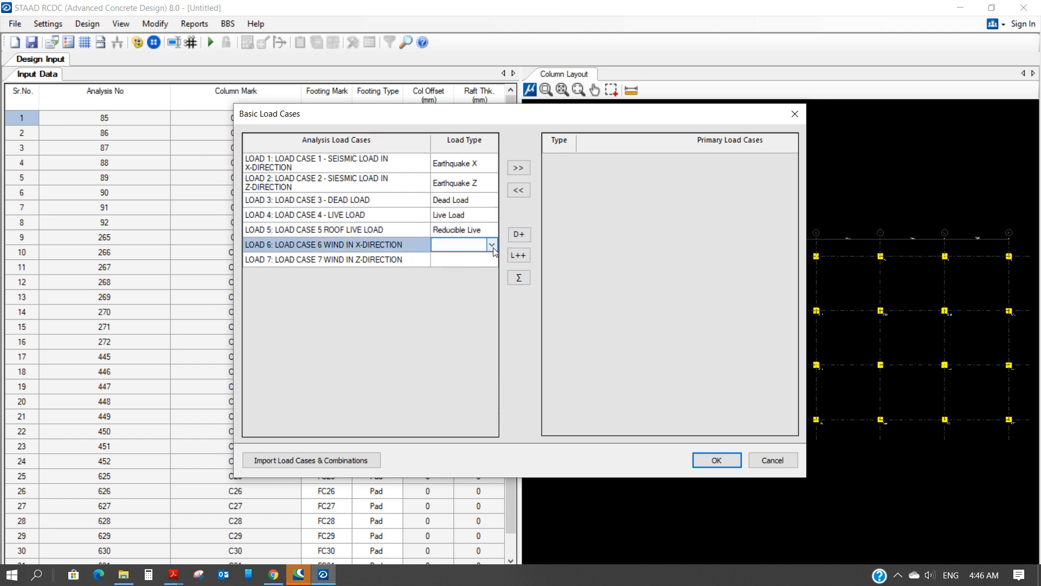
left_click(477, 245)
left_click(472, 309)
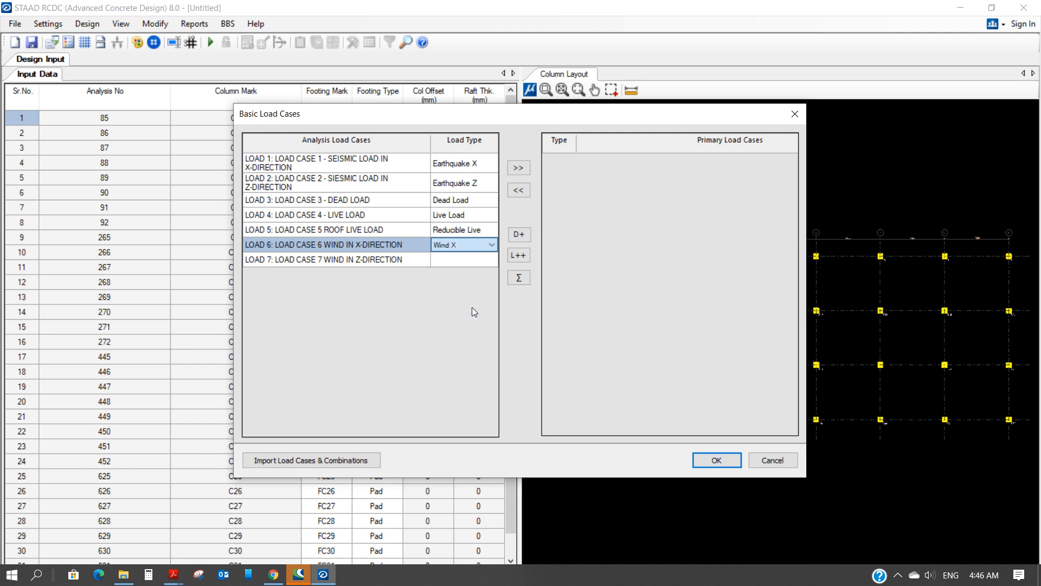
left_click(474, 259)
left_click(482, 260)
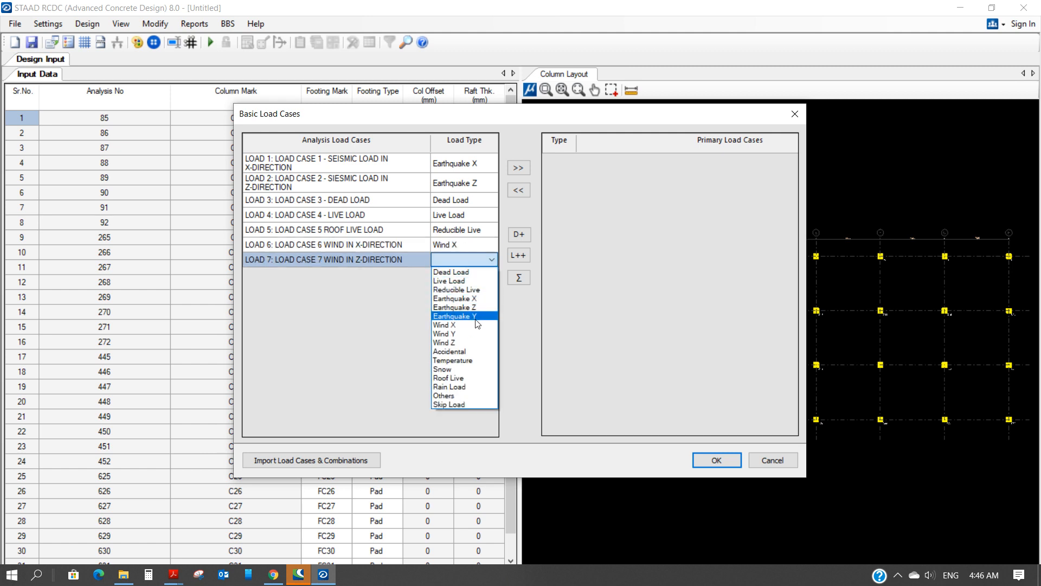
left_click(465, 342)
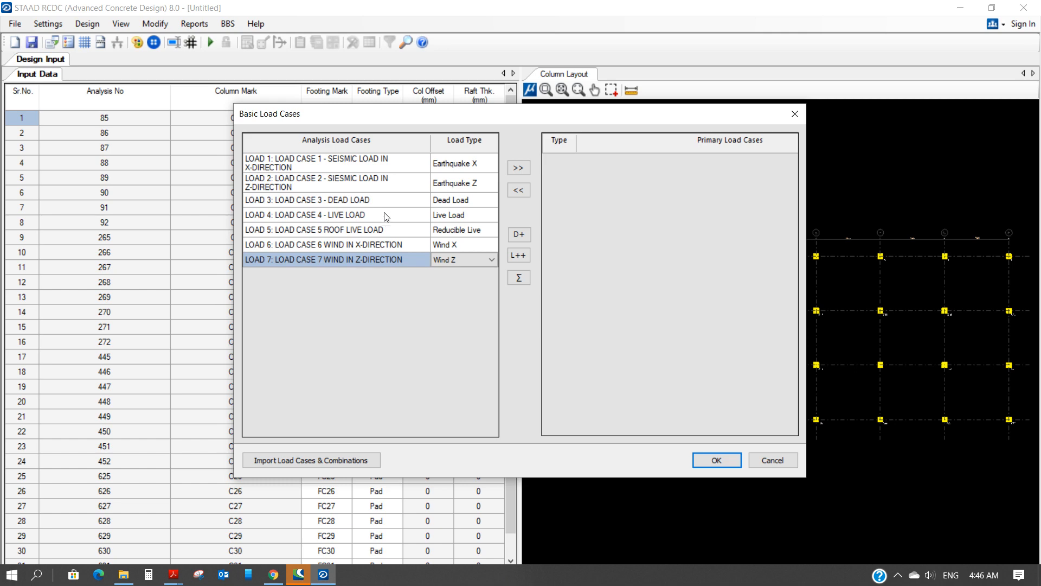
Add all seven analysis load cases to the primary load cases and accept the assignment
left_click(342, 158, "shift")
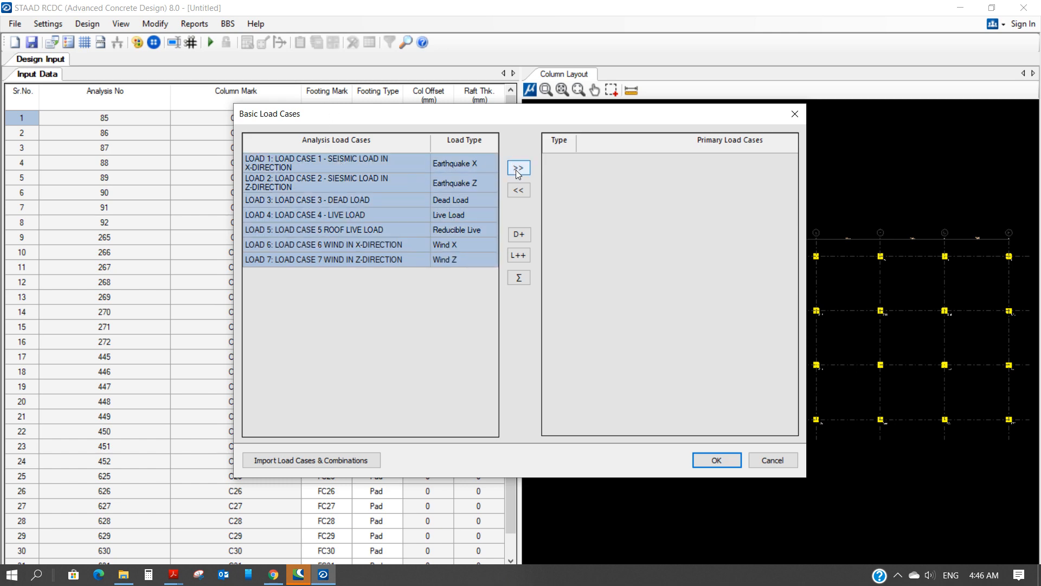
left_click(517, 169)
left_click(714, 460)
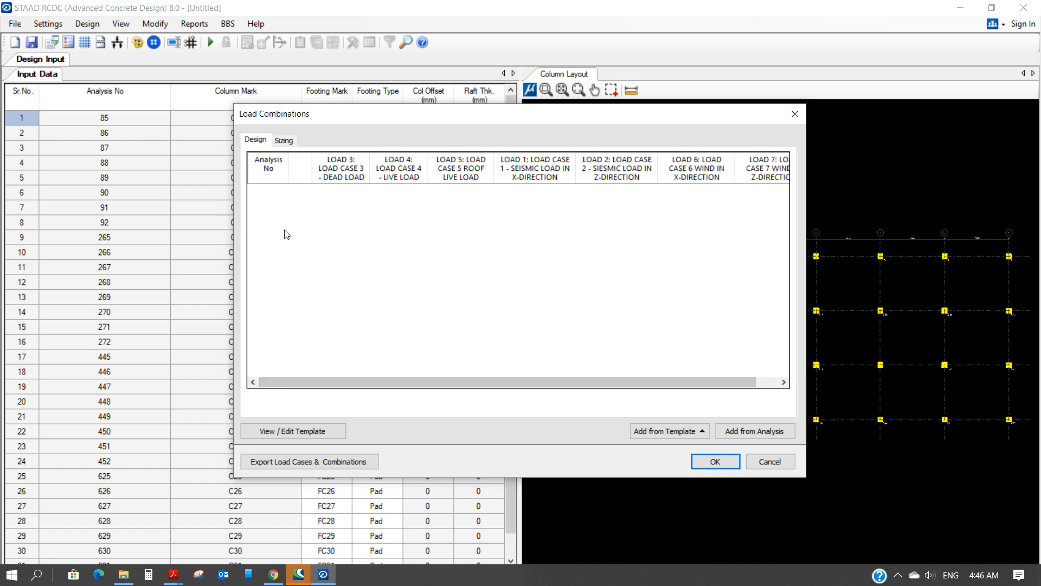
Add the design load combinations from the analysis and include combinations 27 to 30 in the design set
left_click(754, 431)
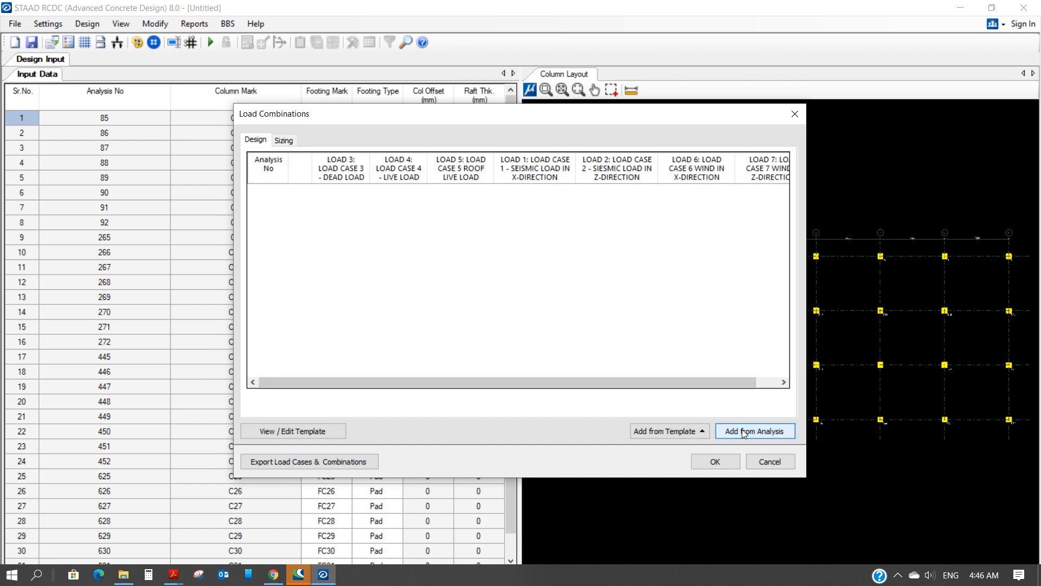
scroll(341, 245, "down", 4)
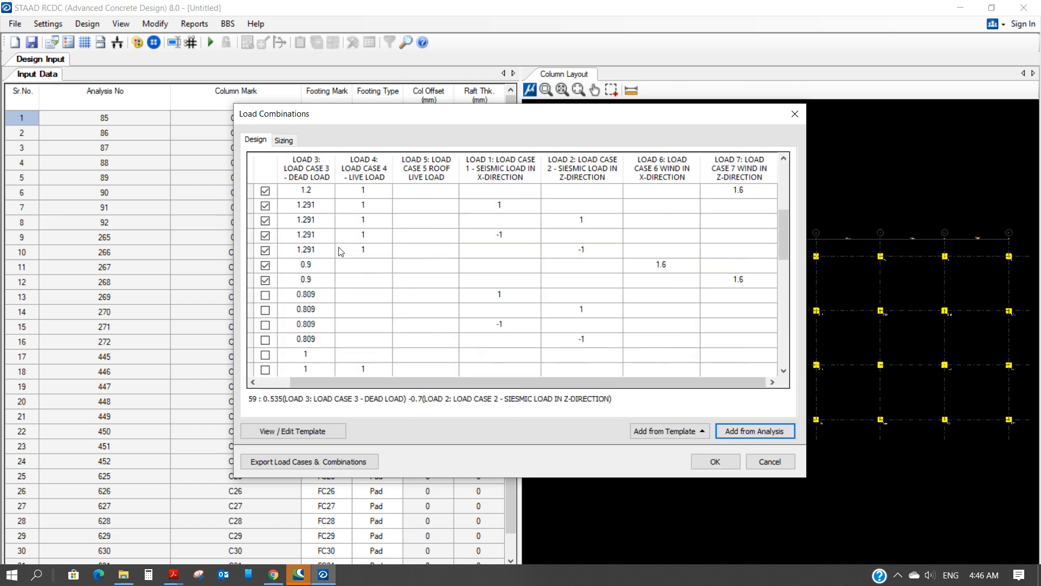
left_click(265, 295)
left_click(265, 310)
left_click(265, 325)
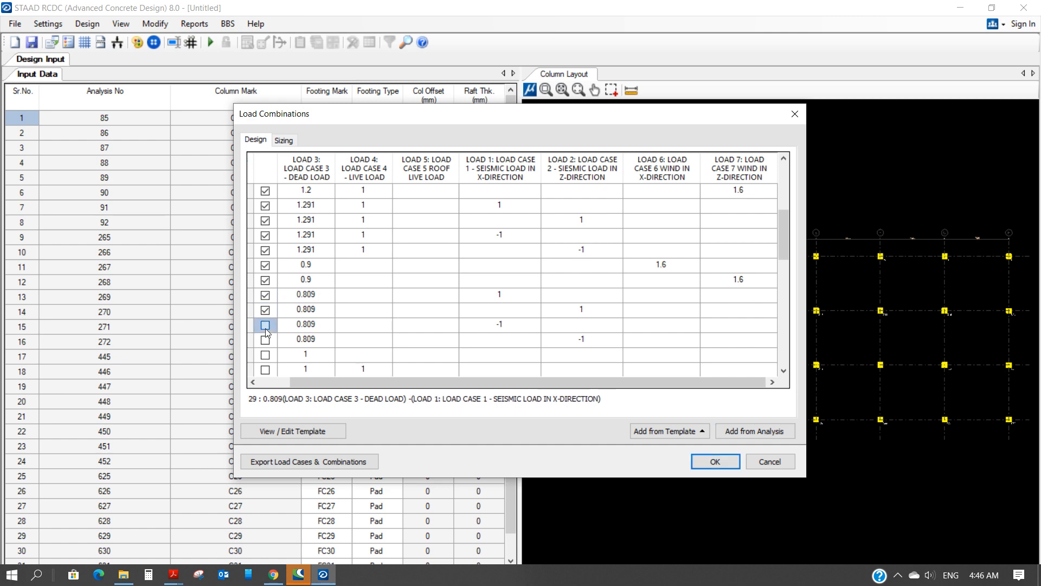
left_click(265, 340)
left_click_drag(324, 384, 250, 389)
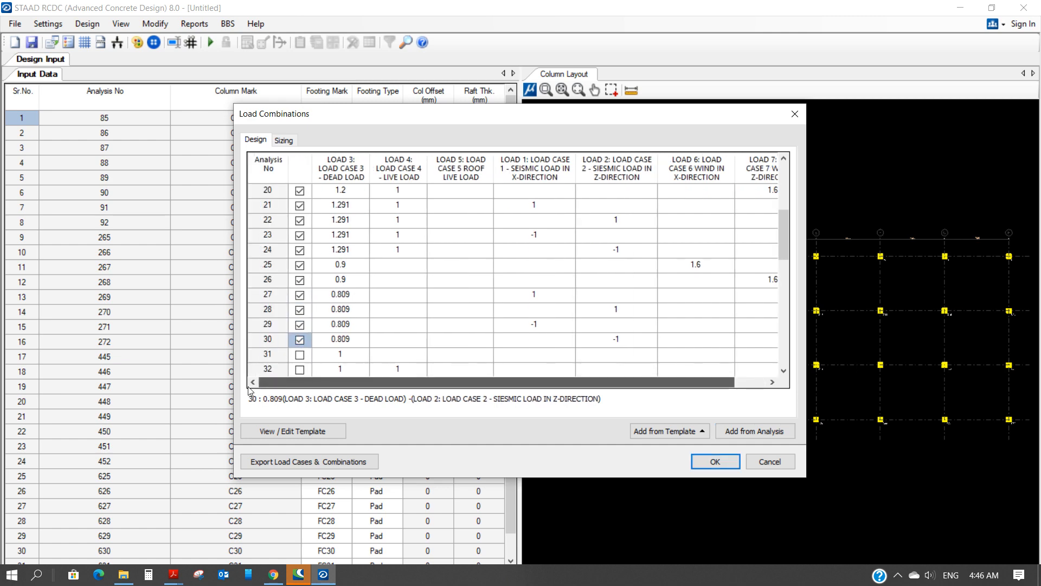
Exclude the 1.07 dead load seismic combinations 38 to 41 from the design set
scroll(417, 296, "down", 3)
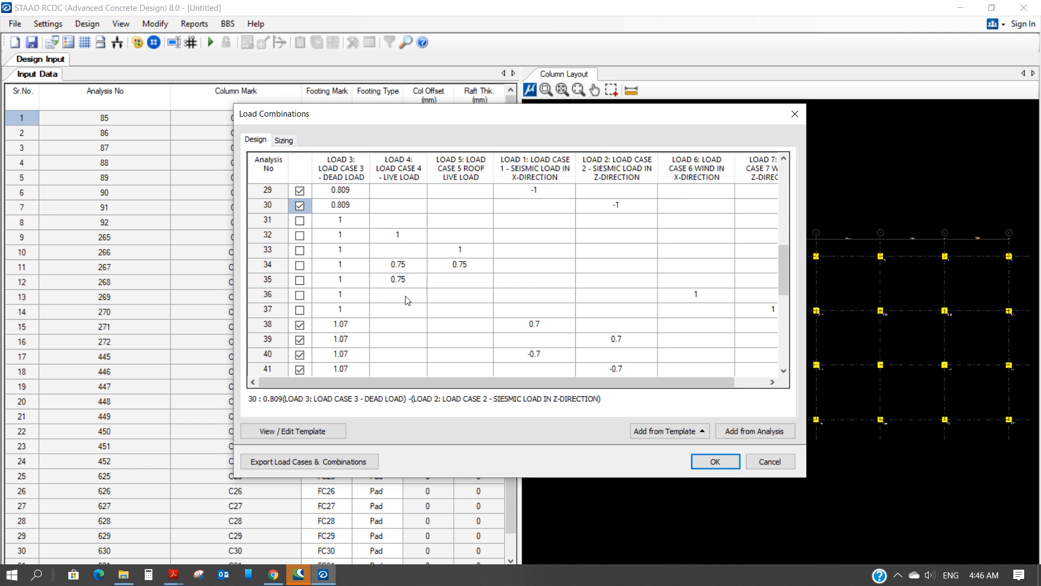
left_click(300, 325)
left_click(299, 340)
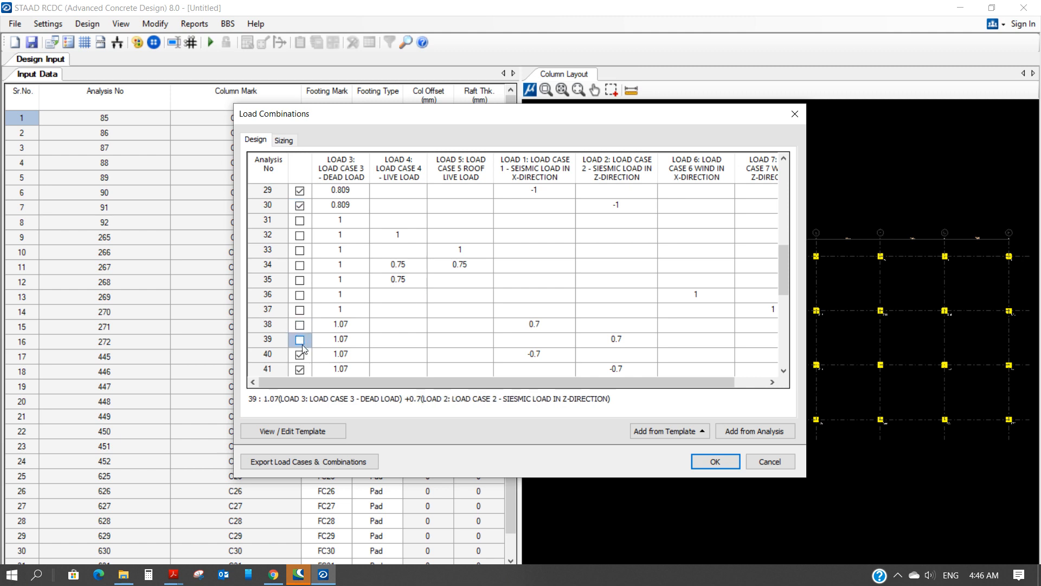
left_click(300, 355)
Exclude the 1.052 dead load seismic combinations 46 to 53 from the design set
scroll(351, 305, "down", 6)
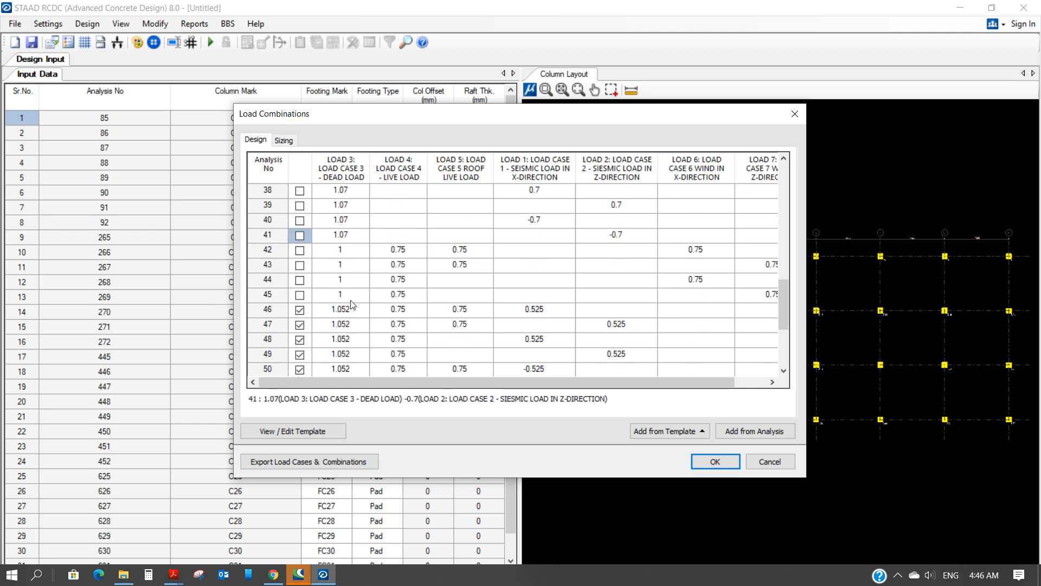
scroll(327, 237, "up", 1)
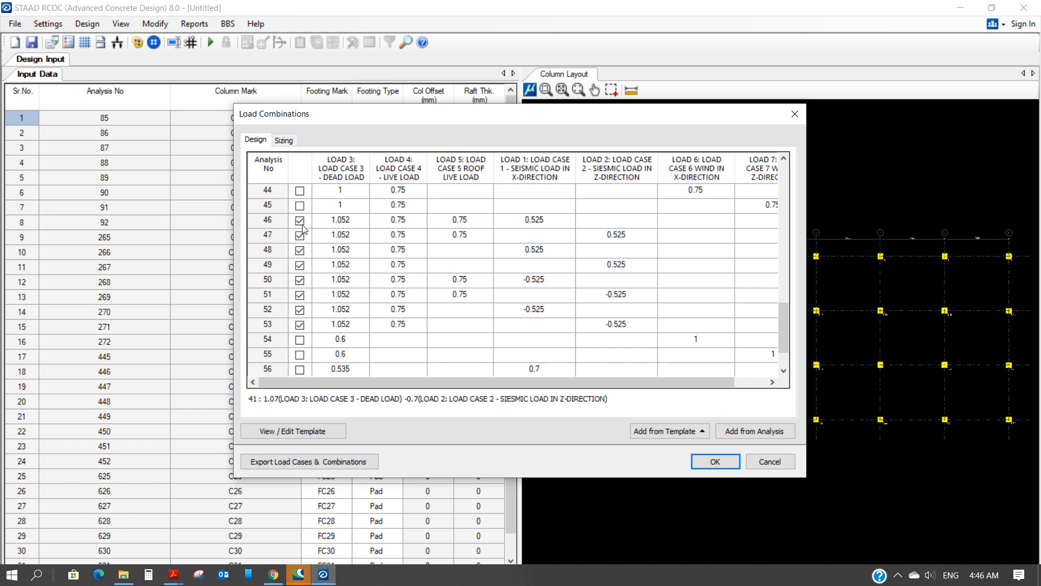
left_click(299, 220)
left_click(300, 235)
left_click(299, 250)
left_click(299, 265)
left_click(299, 279)
left_click(299, 295)
left_click(299, 310)
left_click(299, 325)
scroll(301, 332, "down", 2)
Add the load combinations from the analysis to the footing sizing set
left_click(283, 141)
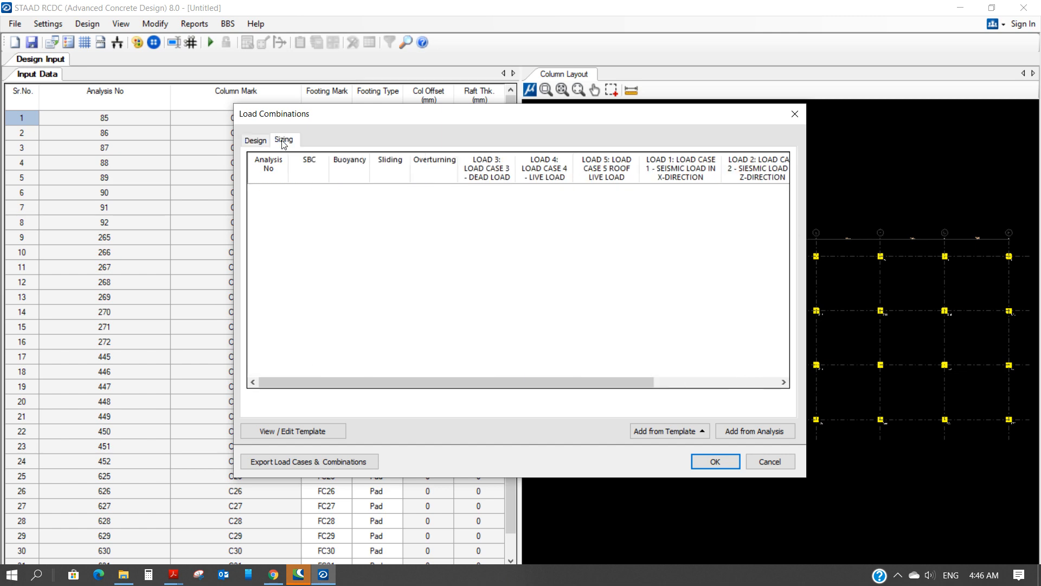
left_click(762, 432)
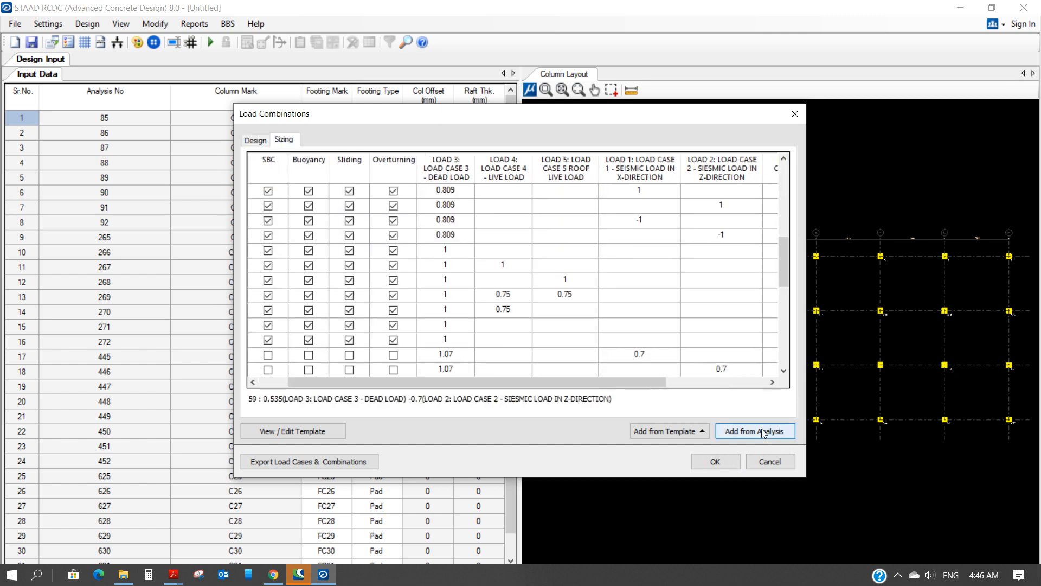
left_click_drag(606, 383, 480, 390)
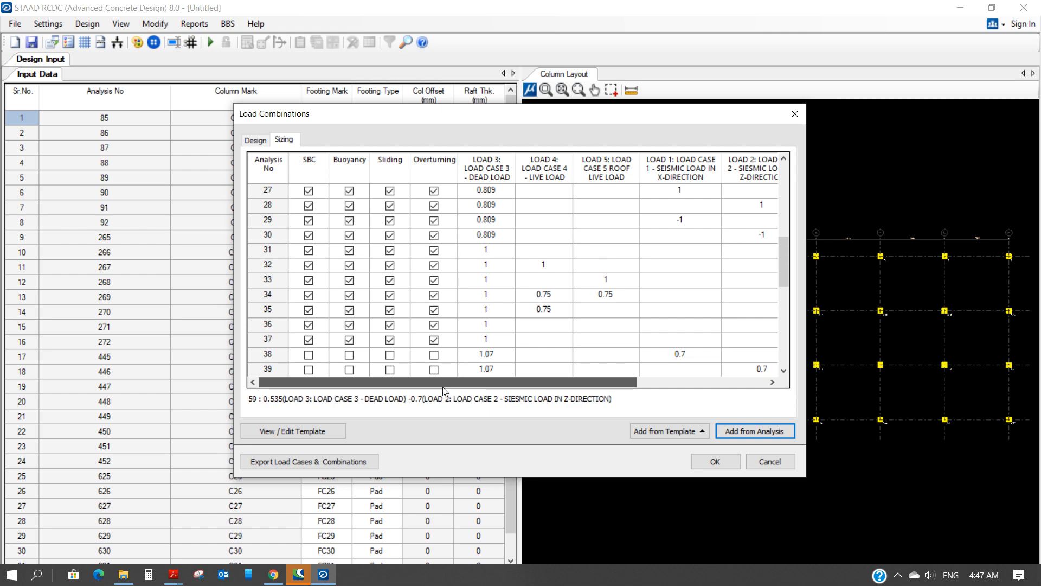
scroll(382, 275, "up", 6)
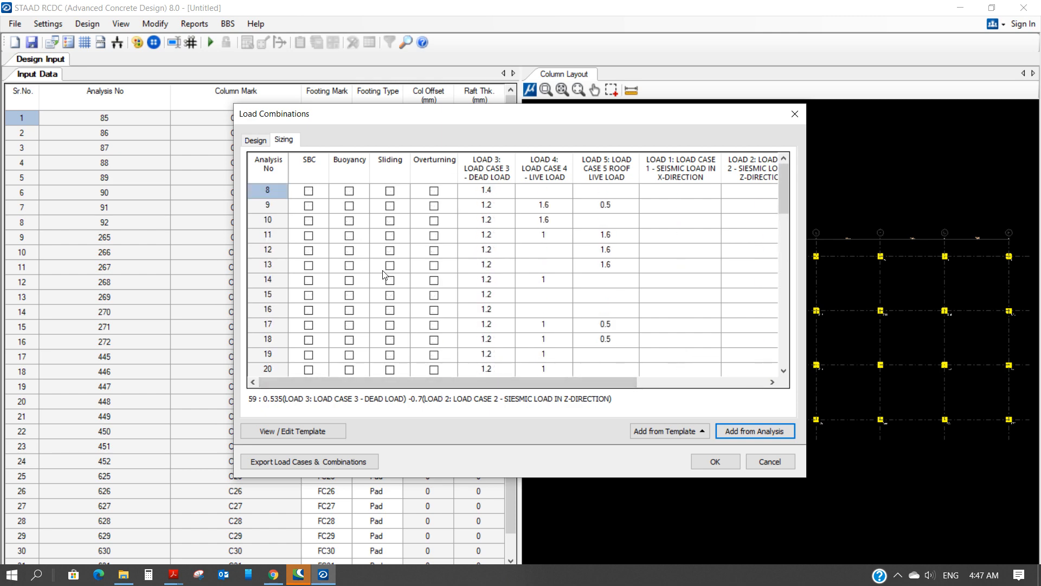
Exclude the 0.809 dead load combinations 27 to 30 from the SBC check for sizing
scroll(384, 274, "down", 4)
scroll(386, 279, "down", 1)
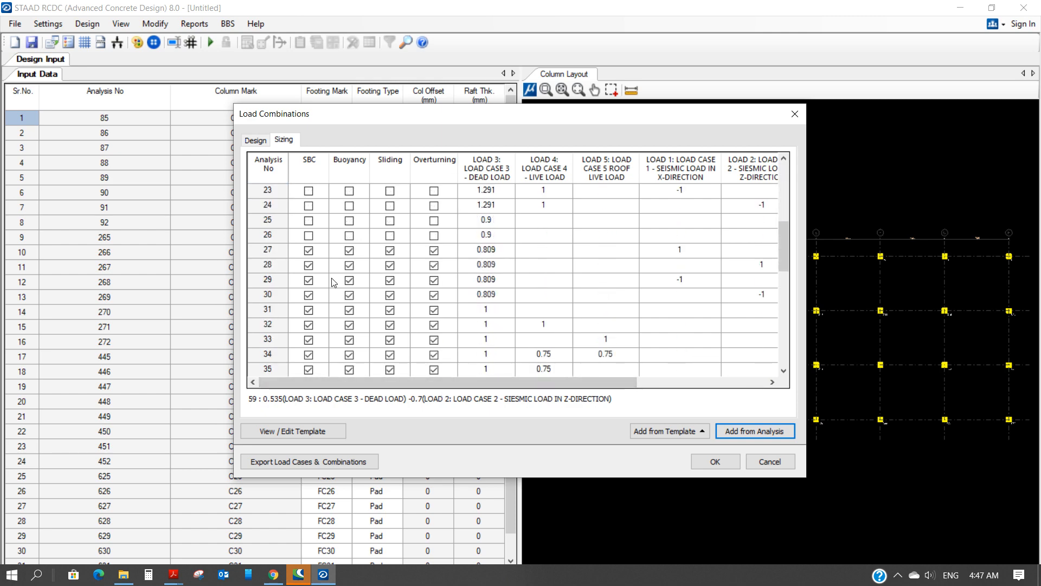
left_click(309, 250)
left_click(308, 265)
left_click(309, 280)
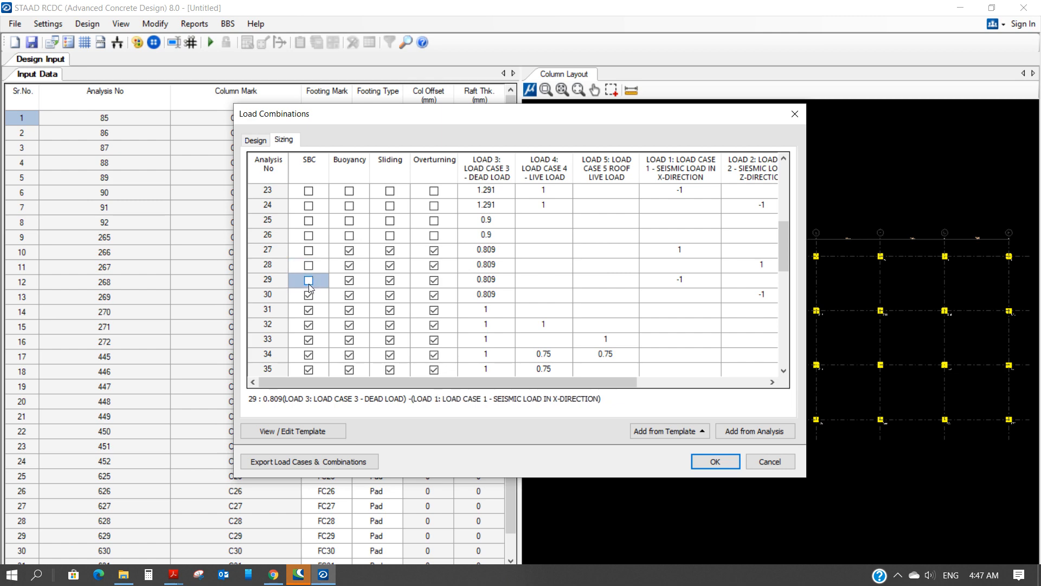
left_click(308, 295)
Include the 1.07 dead load seismic combinations 38 to 41 in the SBC check
scroll(357, 304, "down", 2)
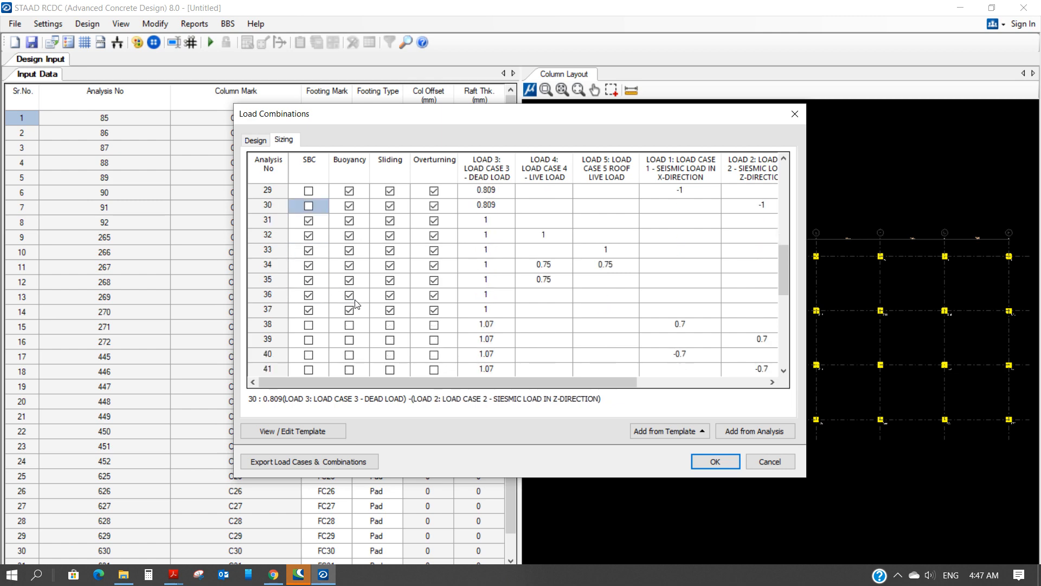
left_click(308, 326)
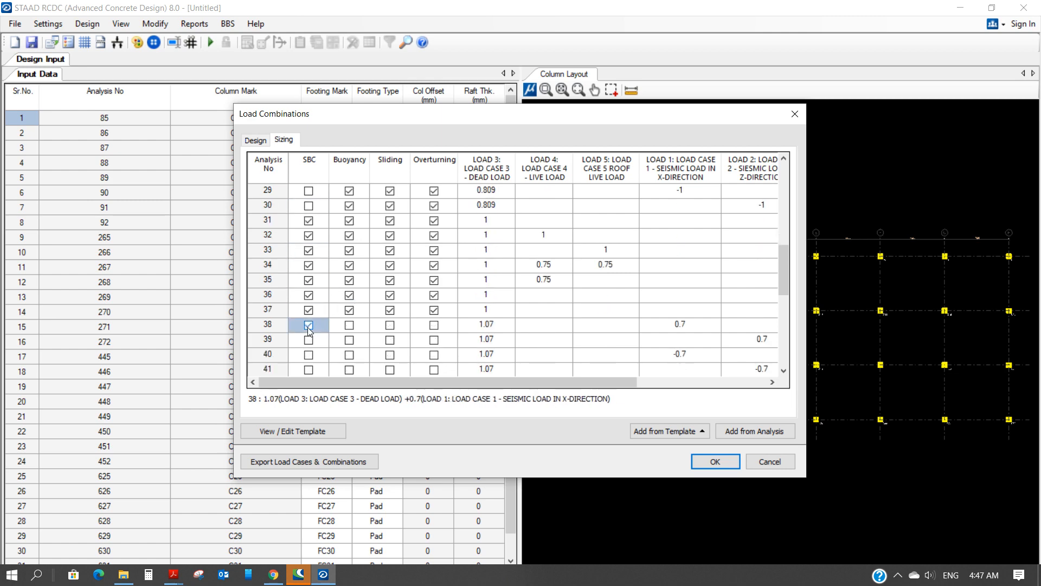
left_click(309, 354)
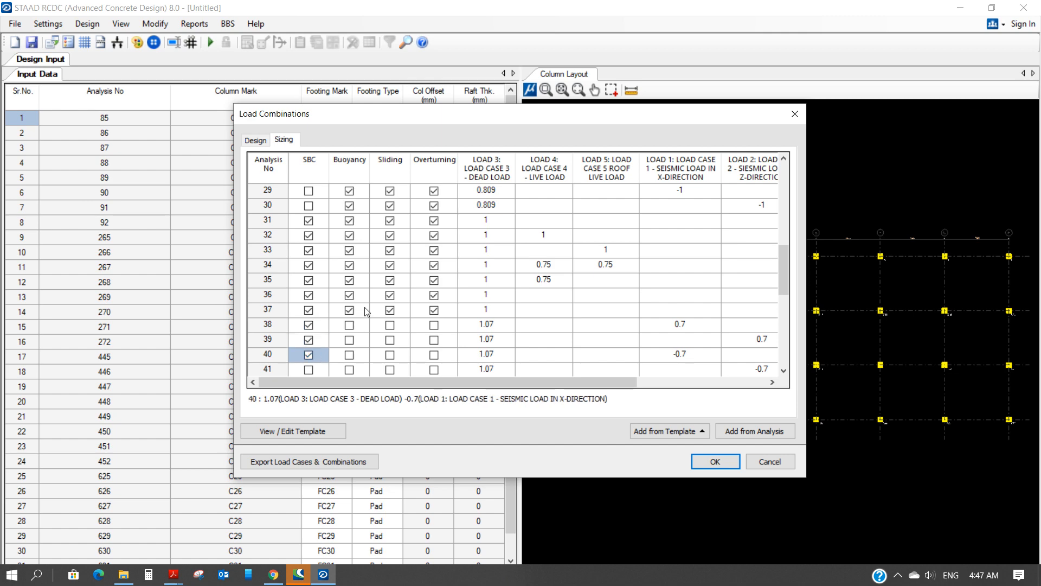
scroll(336, 320, "down", 1)
left_click(309, 325)
Include the 1.052 dead load seismic combinations 46 to 53 in the SBC check
scroll(330, 324, "down", 2)
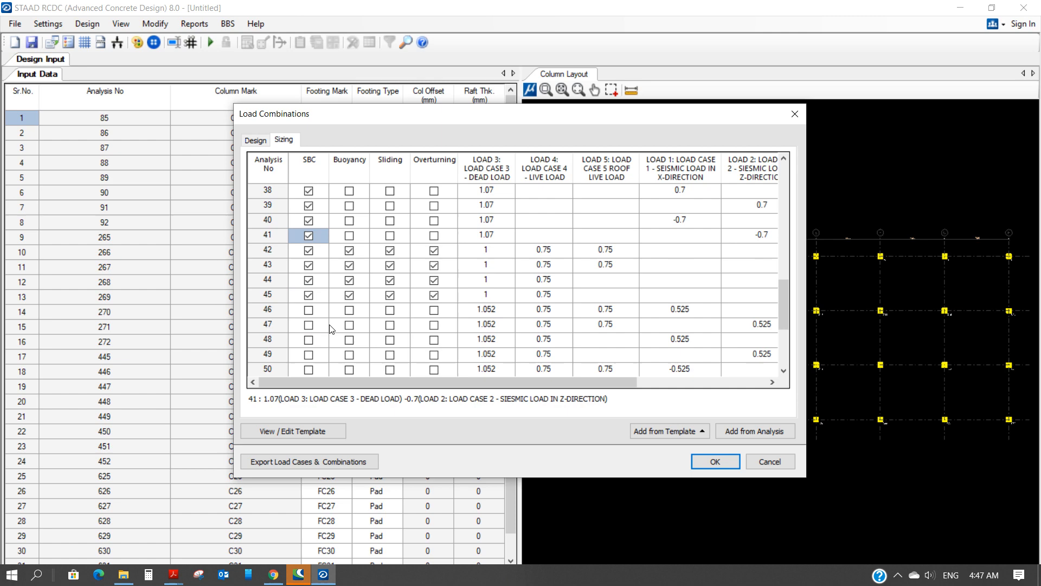
left_click(309, 311)
left_click(309, 325)
left_click(309, 340)
left_click(308, 355)
left_click(308, 369)
scroll(353, 325, "down", 3)
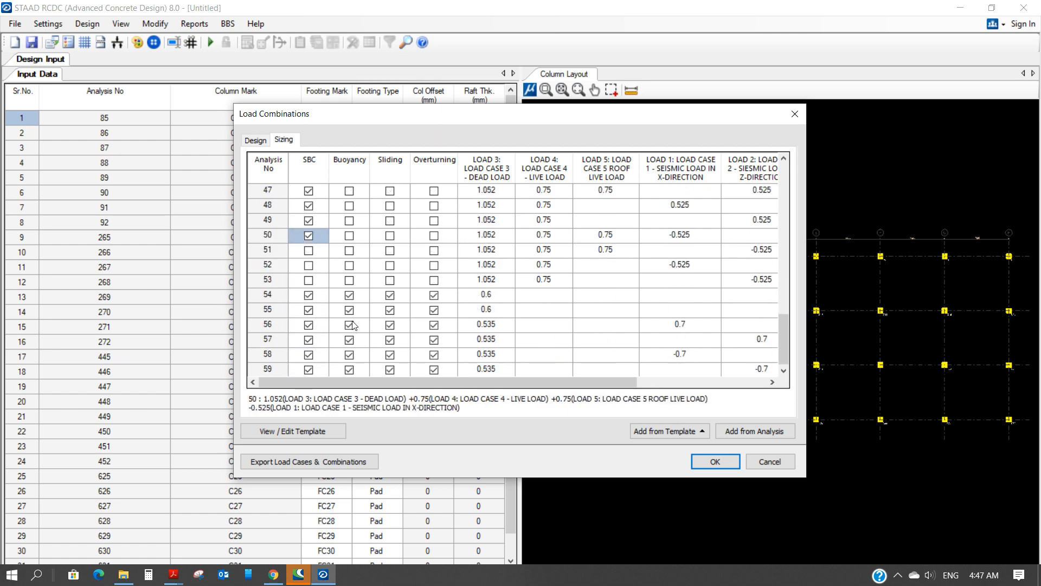
left_click(308, 250)
left_click(309, 266)
left_click(309, 280)
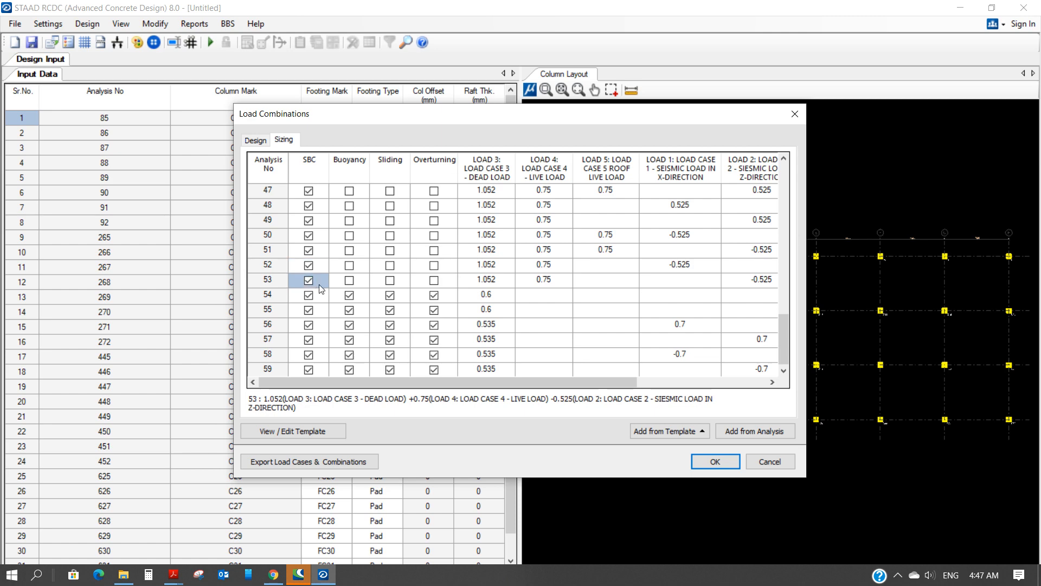
Exclude the 0.809 dead load combinations 27 to 30 from the buoyancy check
scroll(319, 284, "down", 1)
scroll(330, 279, "up", 13)
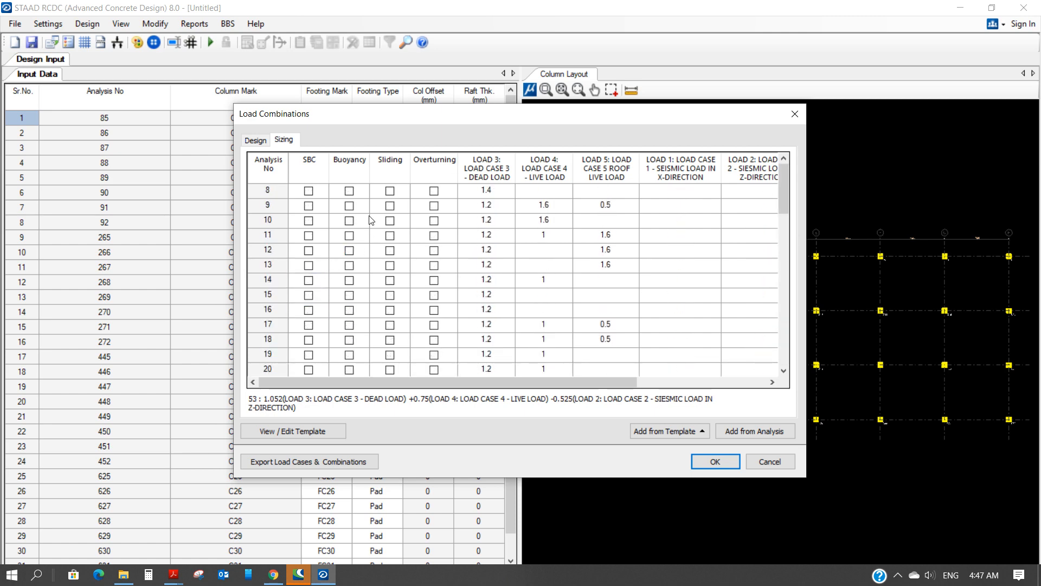
scroll(357, 236, "down", 5)
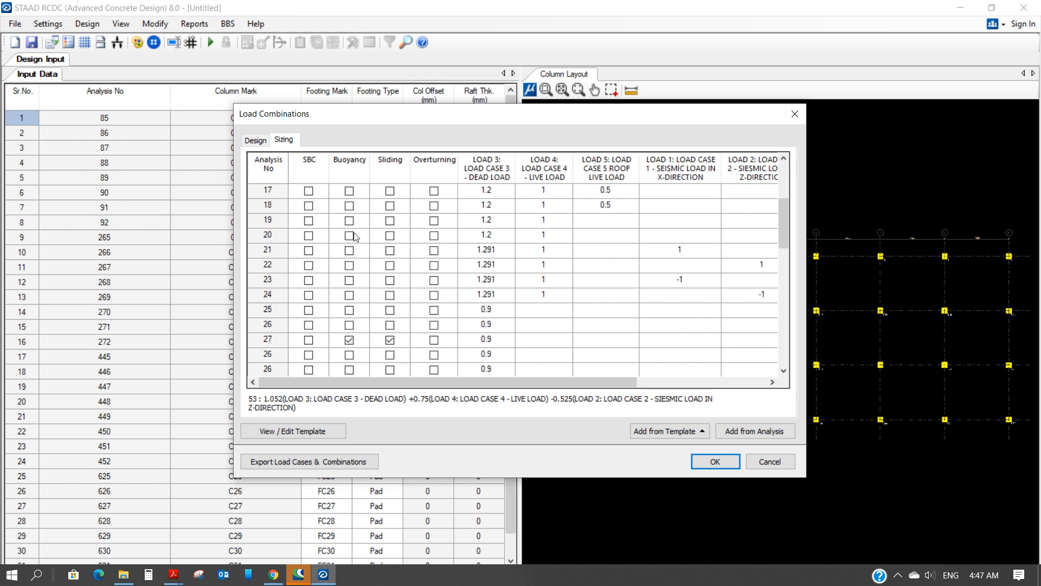
left_click(349, 251)
left_click(349, 265)
left_click(350, 281)
left_click(349, 295)
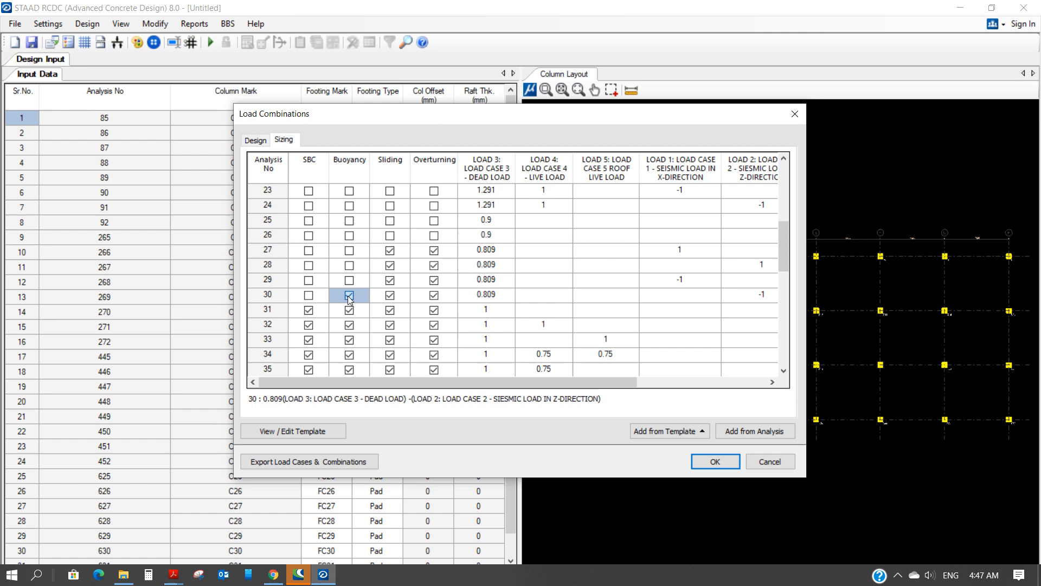
Include the 1.07 dead load seismic combinations 38 to 41 in the buoyancy check
scroll(349, 296, "down", 3)
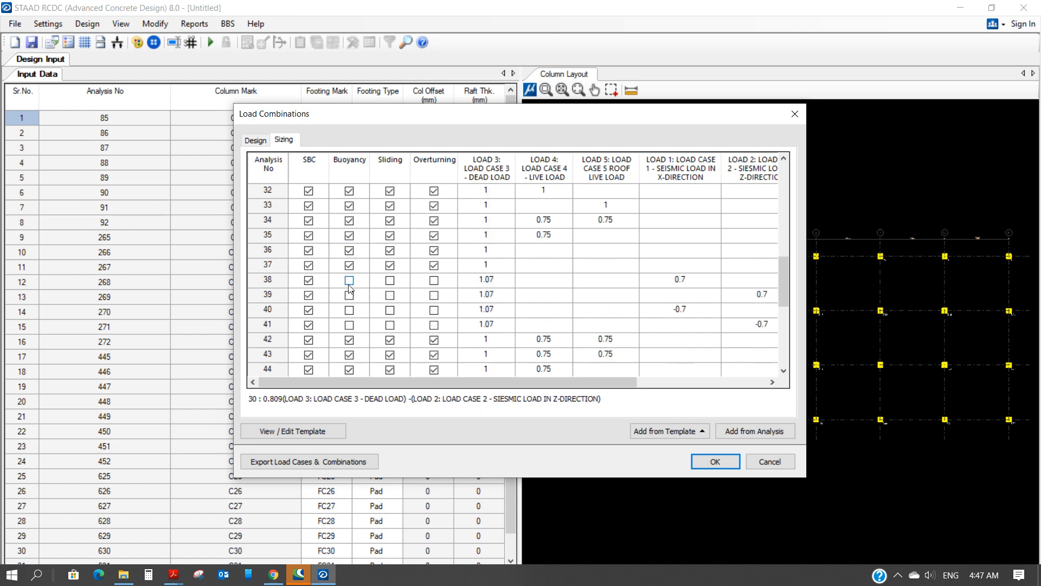
left_click(349, 281)
left_click(350, 295)
left_click(350, 310)
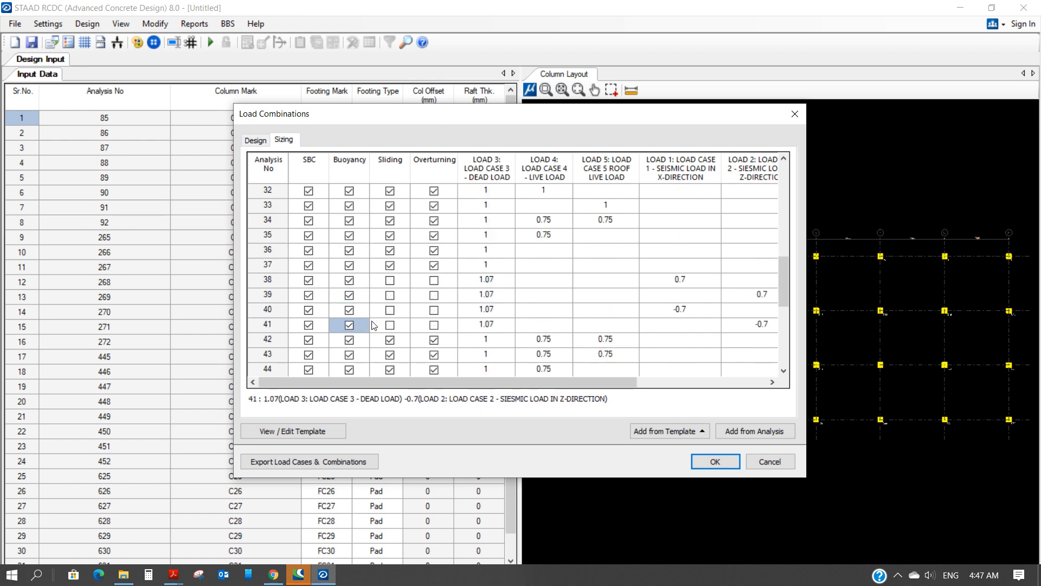
Include the 1.052 dead load seismic combinations 46 to 53 in the buoyancy check
scroll(374, 325, "down", 3)
left_click(349, 265)
left_click(349, 280)
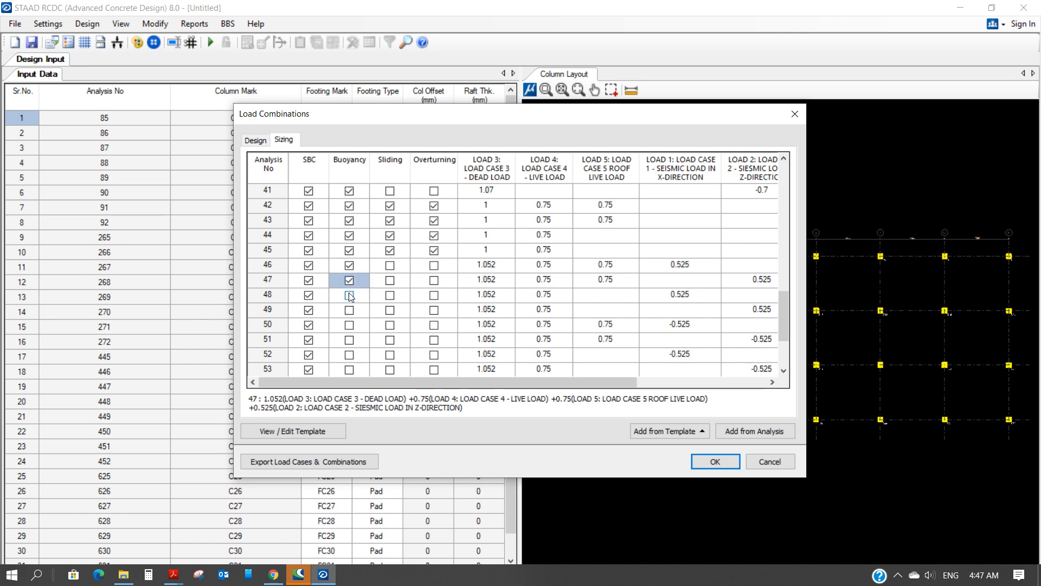
left_click(349, 295)
left_click(350, 311)
left_click(349, 325)
left_click(349, 340)
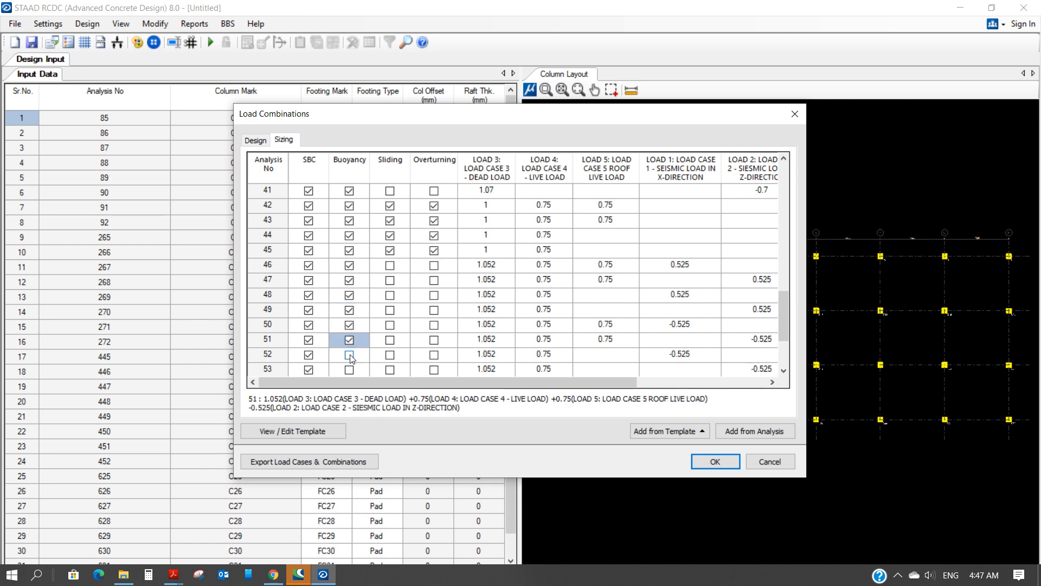
left_click(349, 355)
scroll(374, 338, "down", 3)
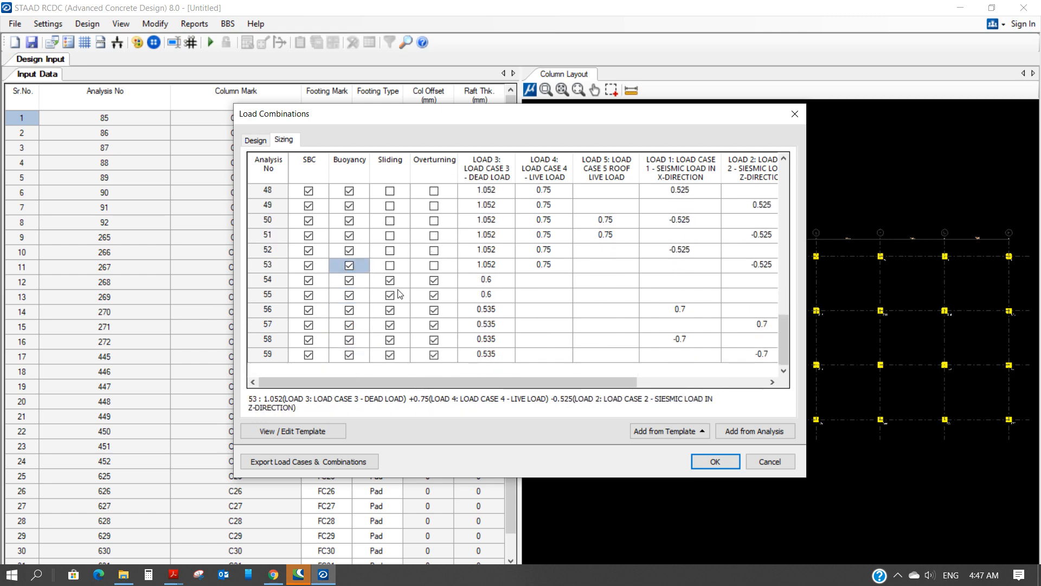
Exclude the 0.809 dead load combinations 27 to 30 from both the sliding and overturning checks
scroll(404, 287, "up", 4)
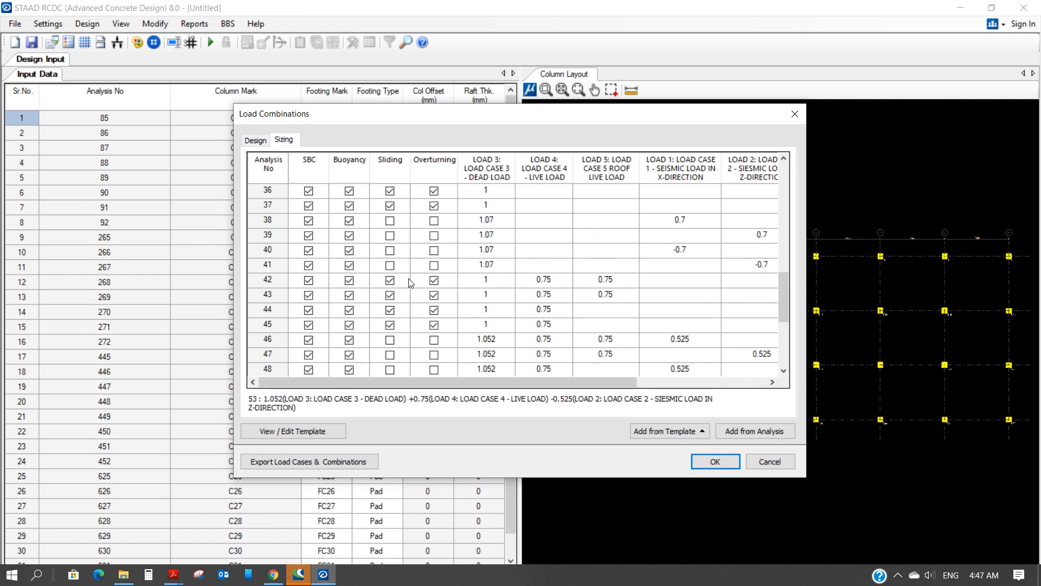
scroll(410, 282, "up", 4)
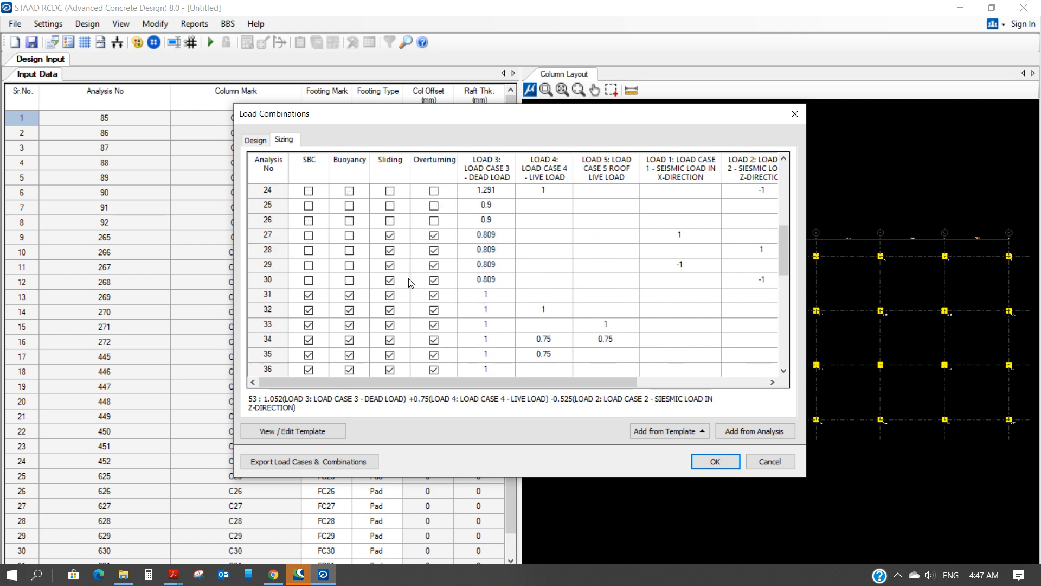
left_click(389, 236)
left_click(434, 235)
left_click(434, 250)
left_click(390, 251)
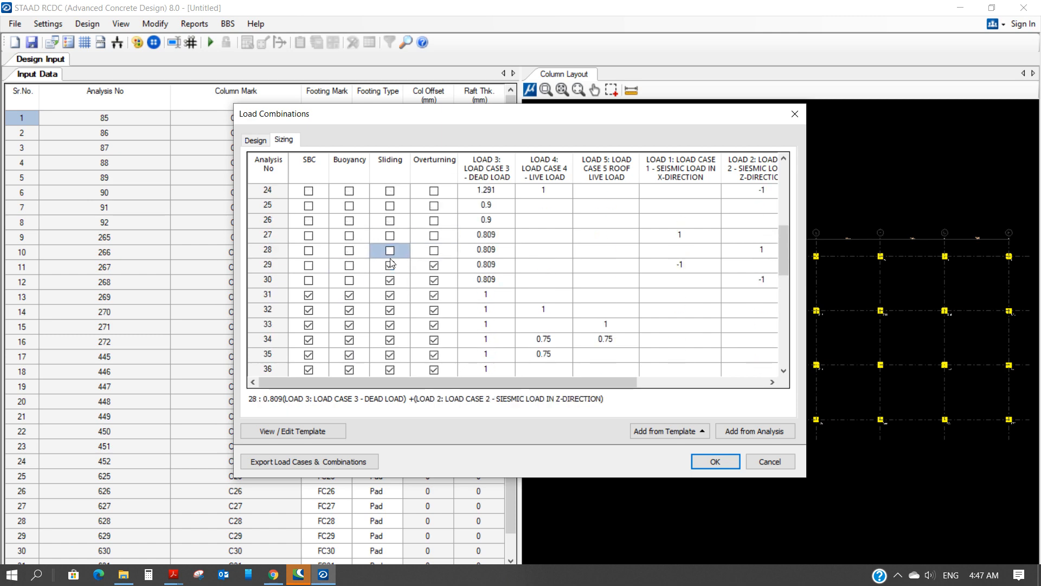
left_click(389, 265)
left_click(434, 266)
left_click(434, 280)
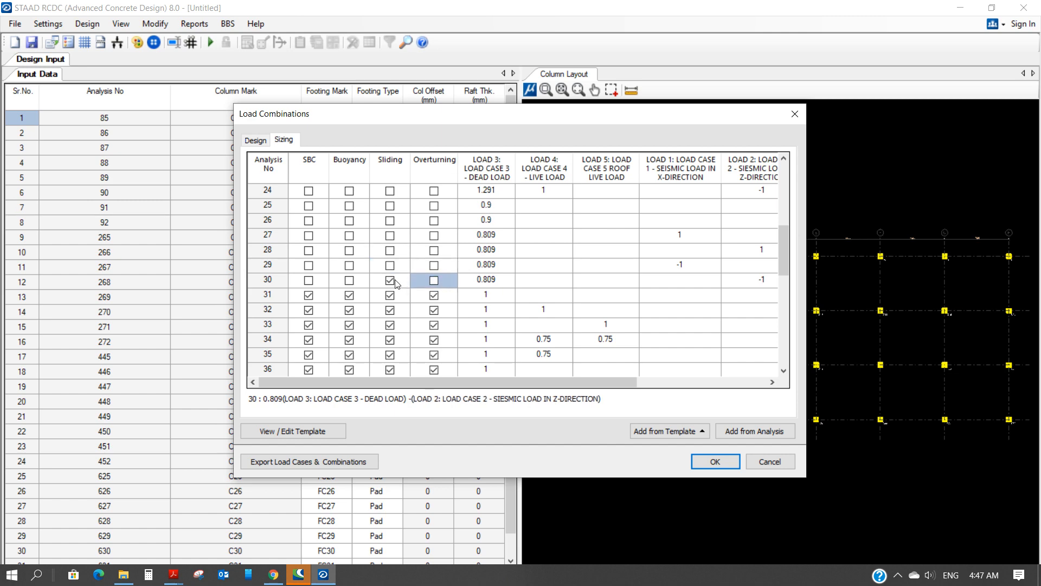
left_click(390, 280)
Include the 1.07 dead load seismic combinations 38 to 41 in both the sliding and overturning checks
scroll(437, 270, "down", 3)
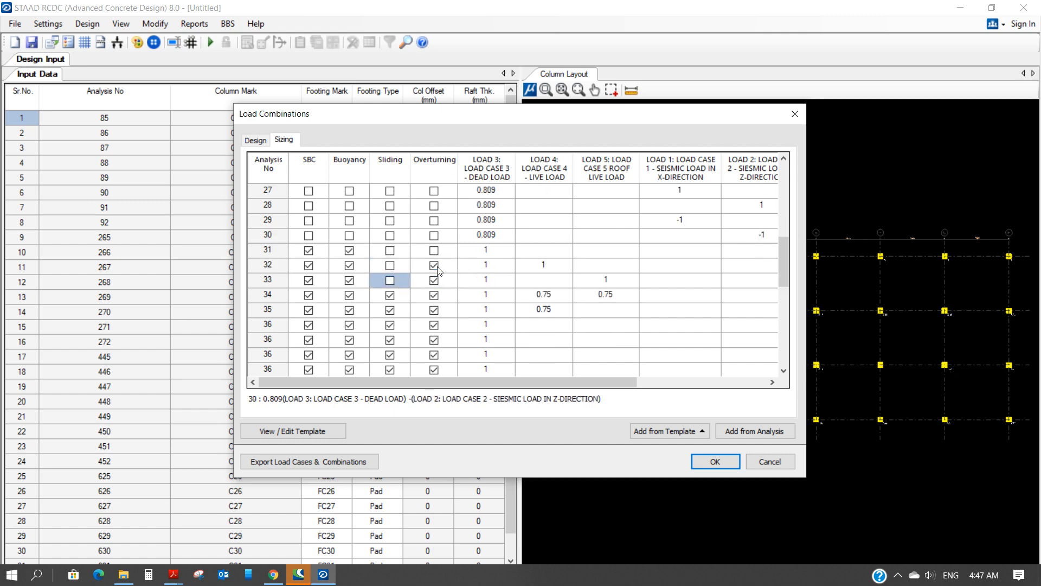
left_click(390, 265)
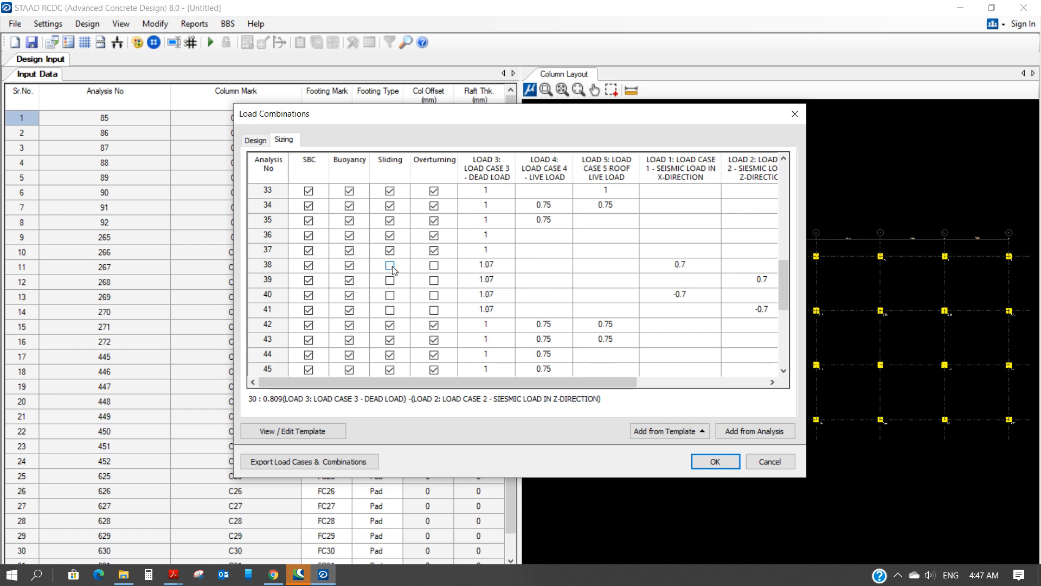
left_click(388, 283)
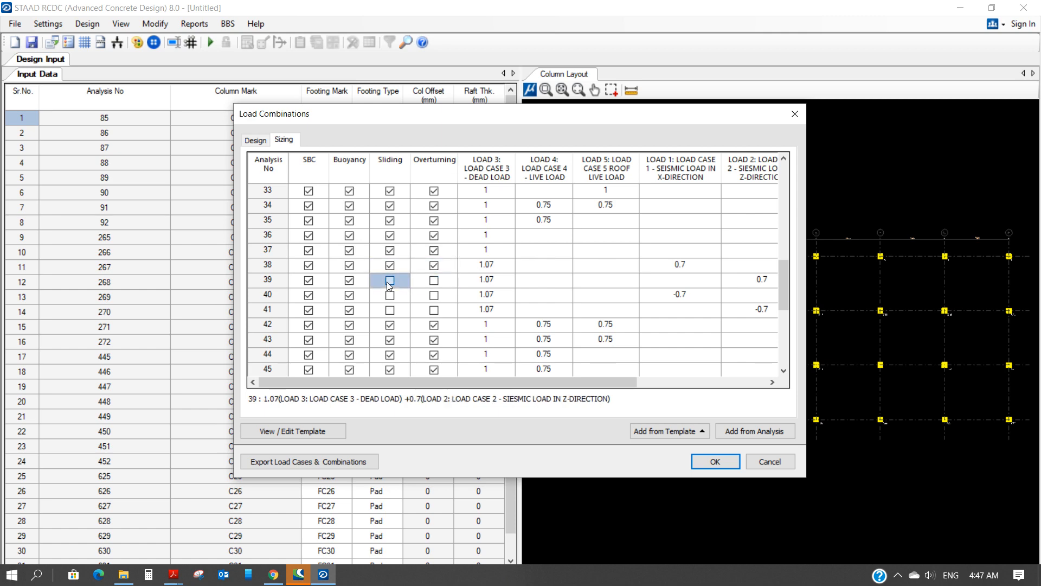
left_click(433, 280)
left_click(433, 295)
left_click(389, 295)
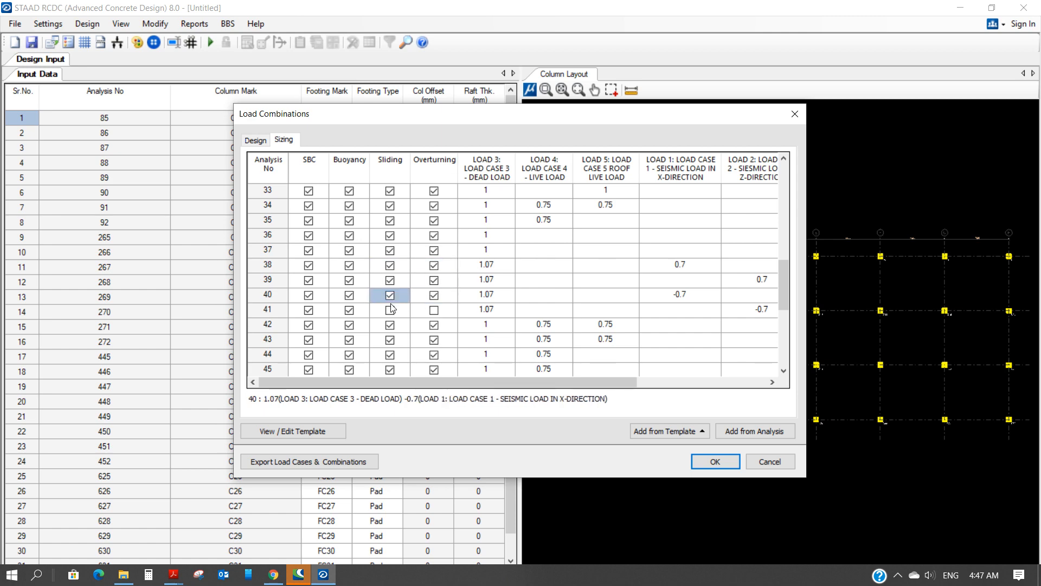
left_click(405, 310)
left_click(434, 310)
Include the 1.052 dead load seismic combinations 46 to 50 in both the sliding and overturning checks
scroll(442, 298, "down", 2)
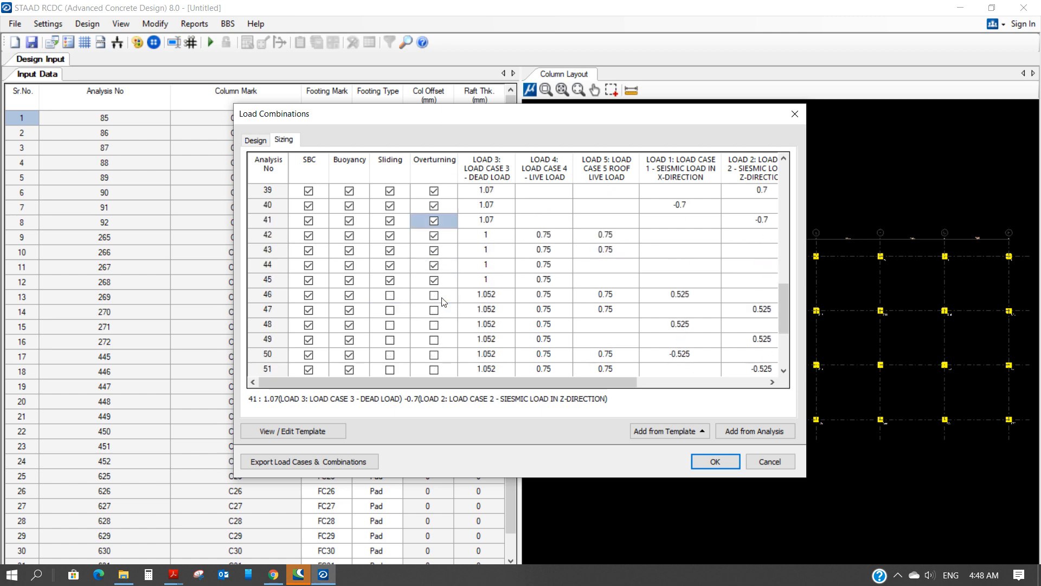
left_click(436, 294)
left_click(390, 295)
left_click(434, 295)
left_click(390, 310)
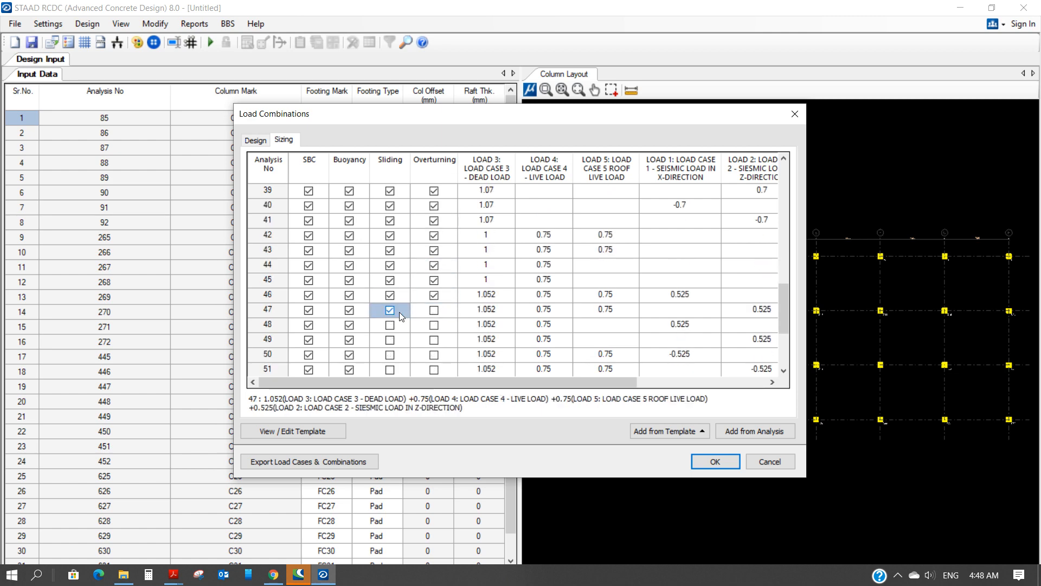
left_click(434, 310)
left_click(390, 325)
left_click(434, 325)
left_click(390, 340)
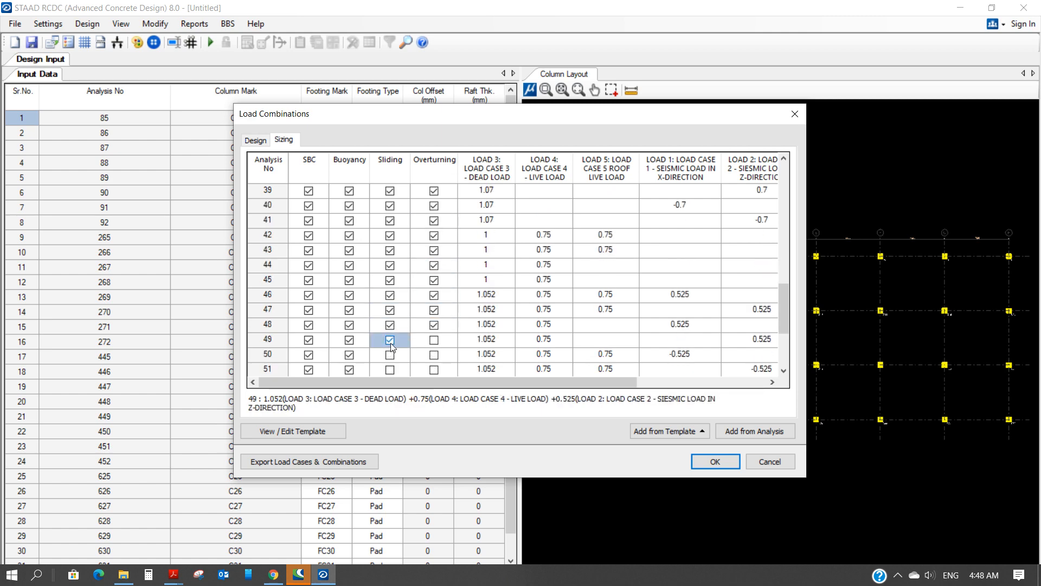
left_click(434, 339)
left_click(433, 354)
left_click(390, 355)
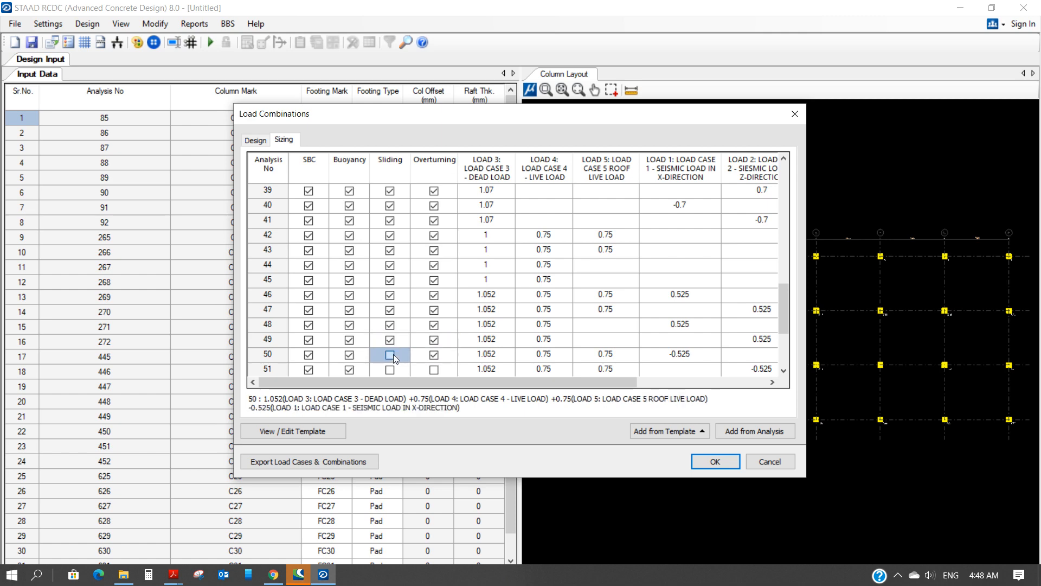
Include the 1.052 dead load seismic combinations 51 to 53 in the sliding and overturning checks and accept the load combinations
scroll(418, 308, "down", 3)
left_click(434, 235)
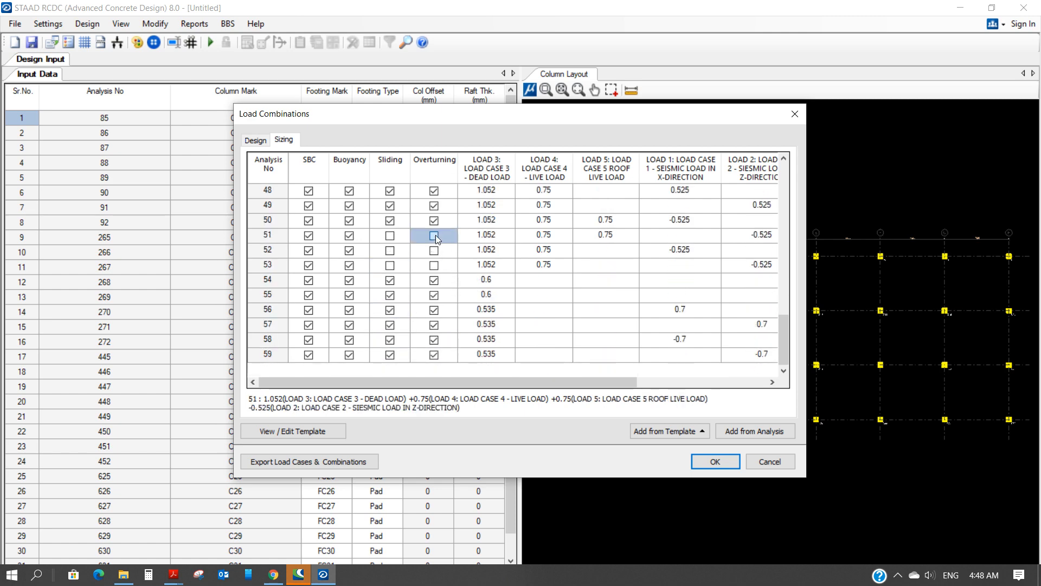
left_click(390, 235)
left_click(390, 250)
left_click(434, 250)
left_click(434, 265)
left_click(390, 266)
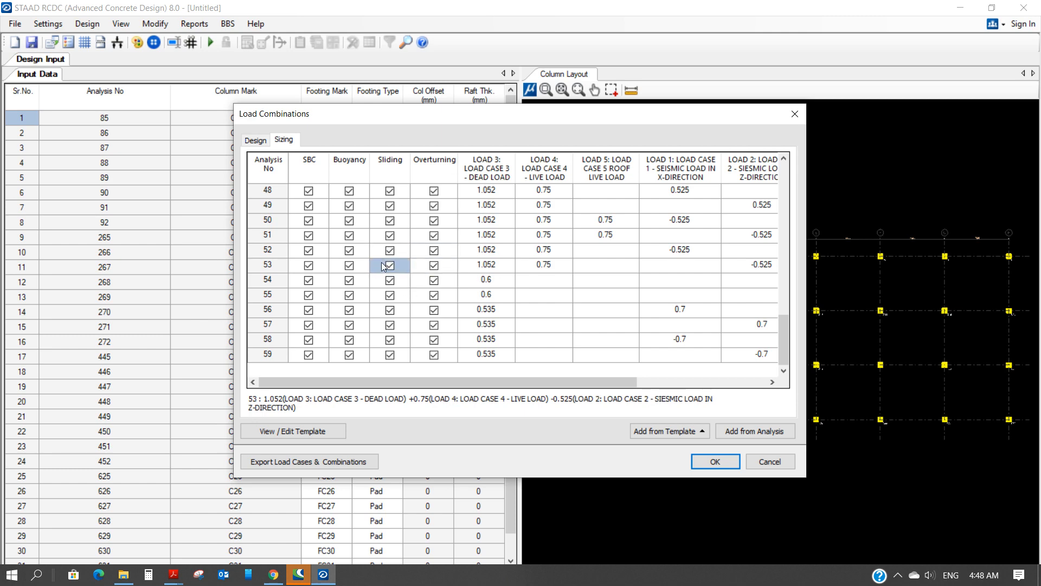
left_click(715, 462)
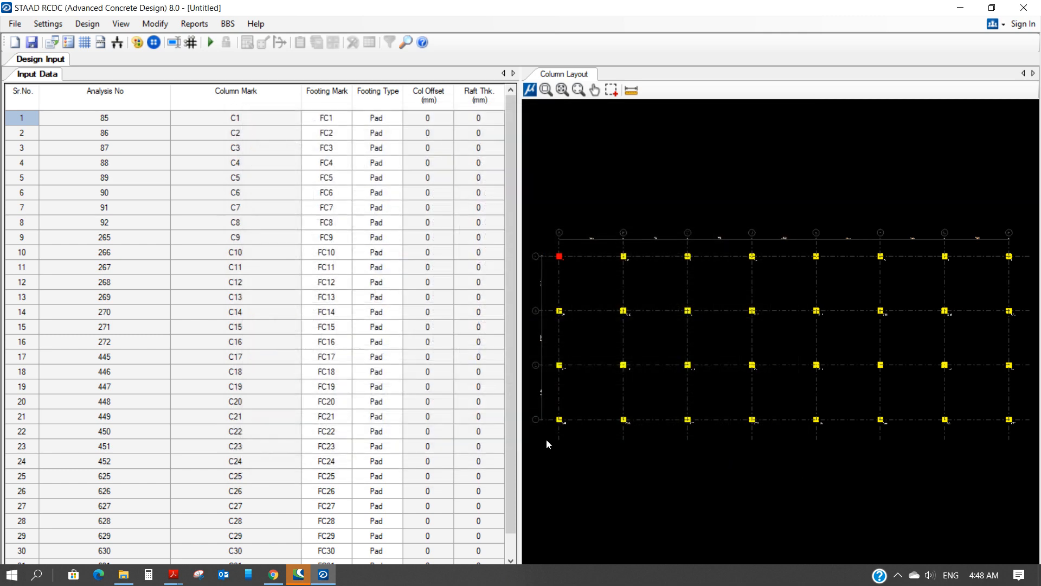
Run the automatic design for all the footings
left_click(49, 25)
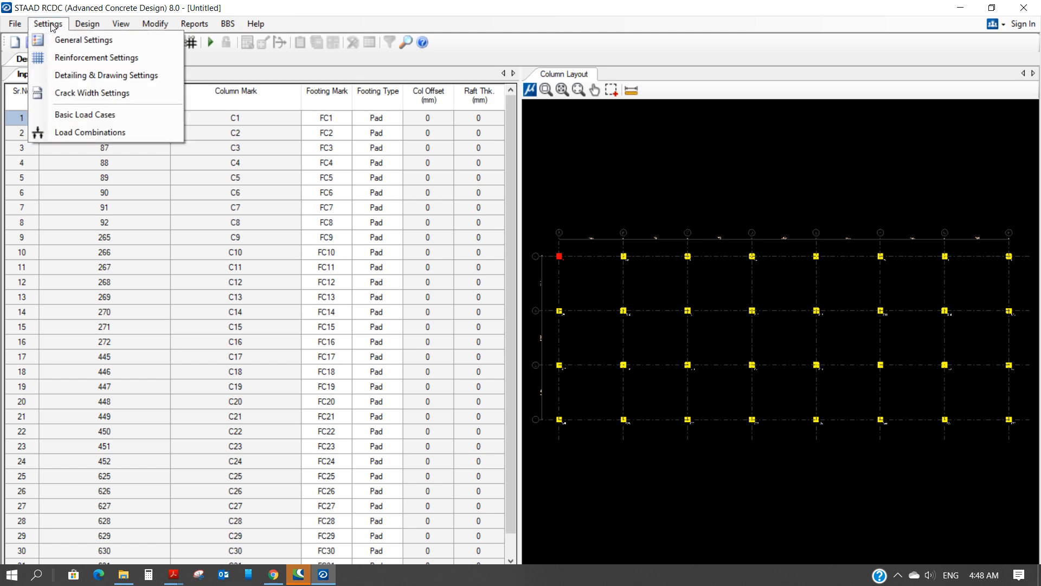
mouse_move(87, 24)
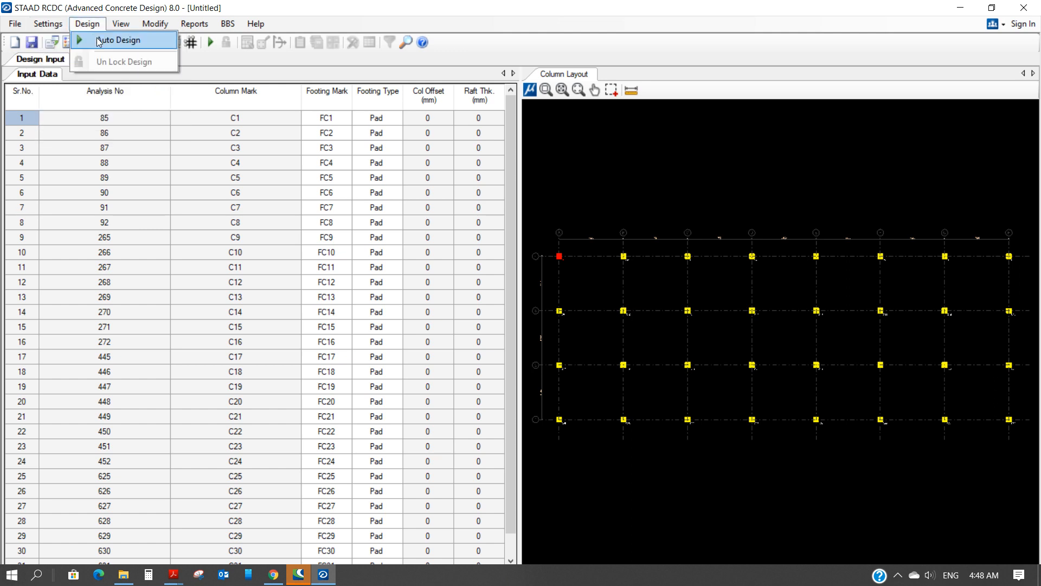
left_click(98, 39)
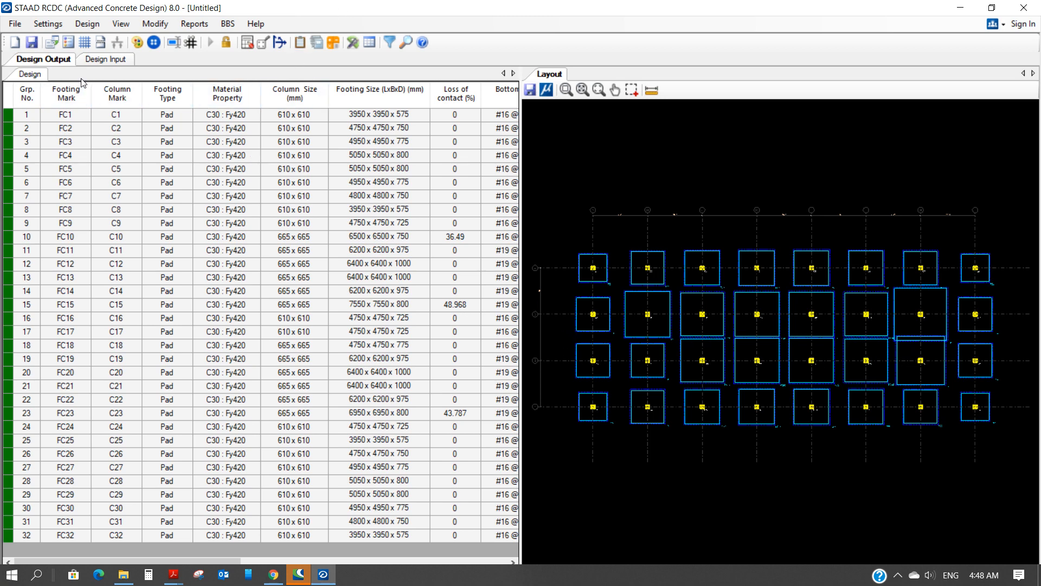
Export the footing layout as a DXF file named FOUNDATION PLAN and save the project as Seismic Design with Slabs C-Footing-1
left_click(530, 92)
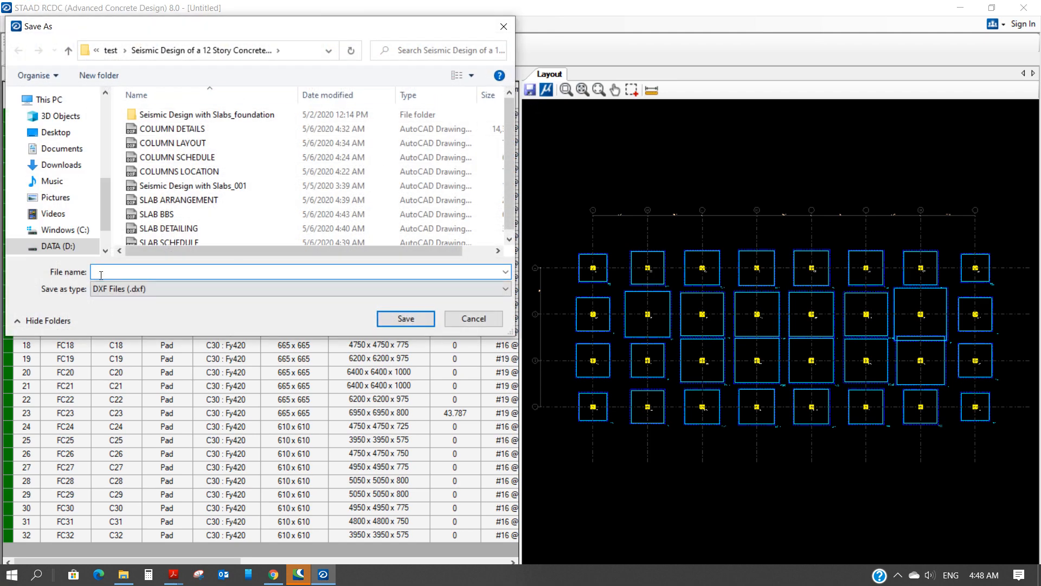
type("FOUNDATION PLAN")
left_click(412, 319)
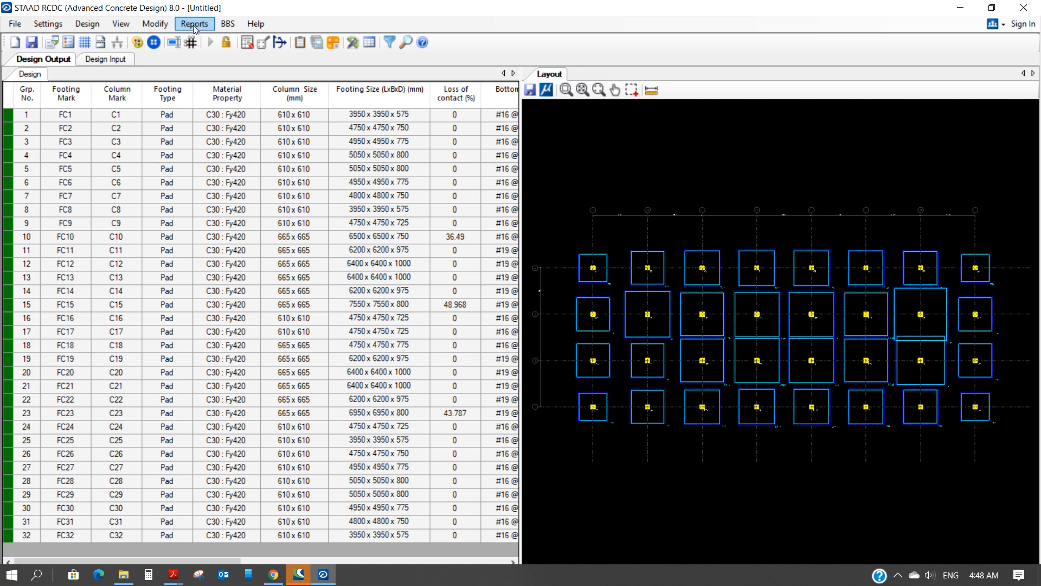
left_click(31, 42)
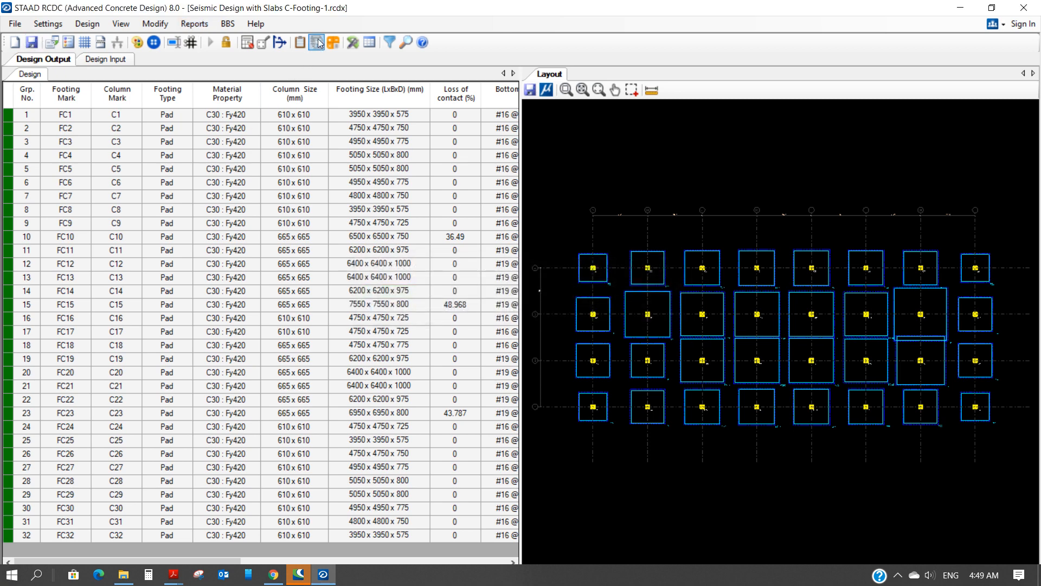
Generate the footing text schedule and export it as a DXF file named FOUNDATION SCHEDULE
left_click(194, 24)
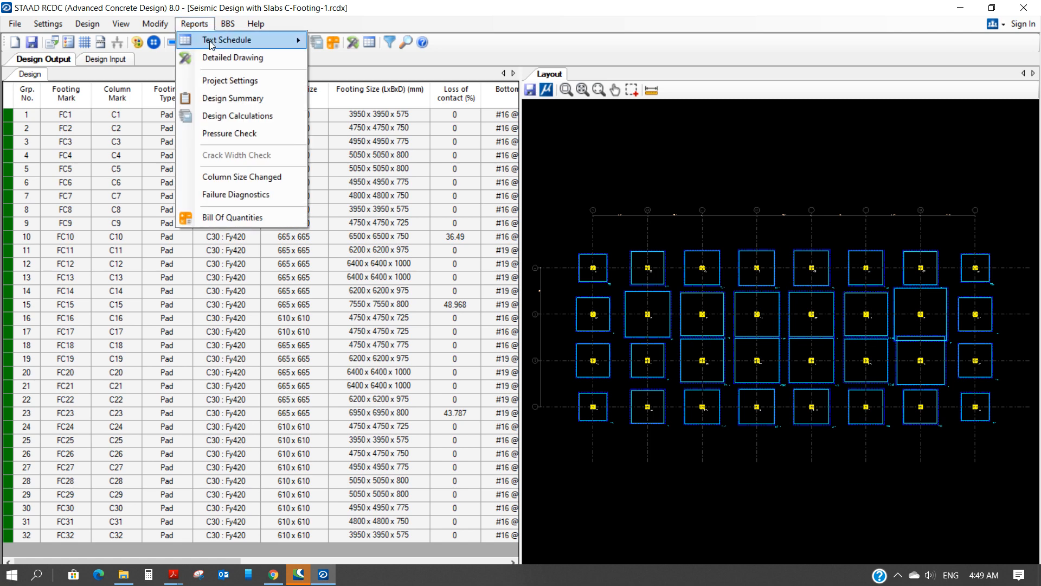
mouse_move(250, 39)
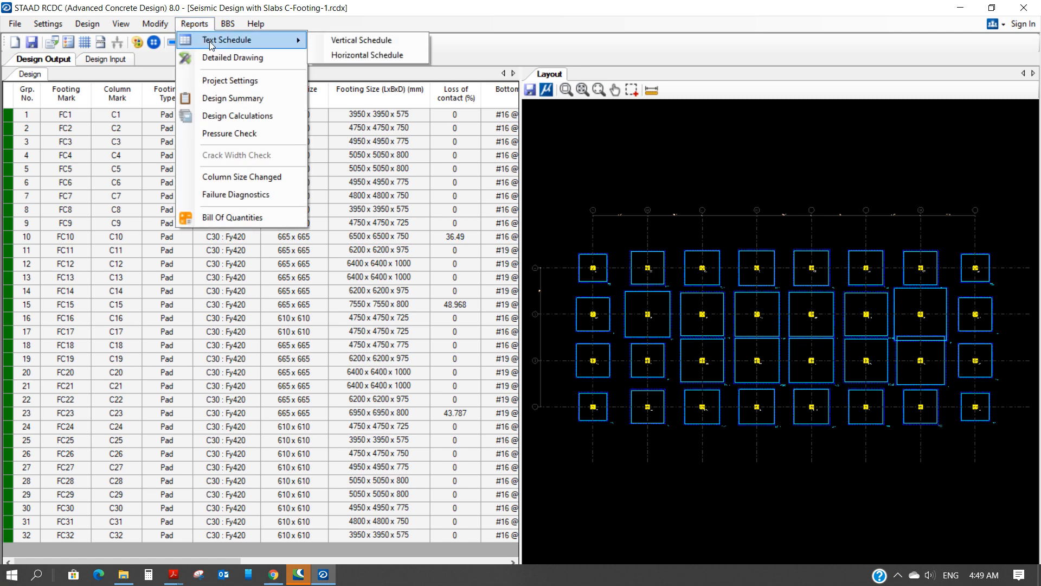
left_click(316, 43)
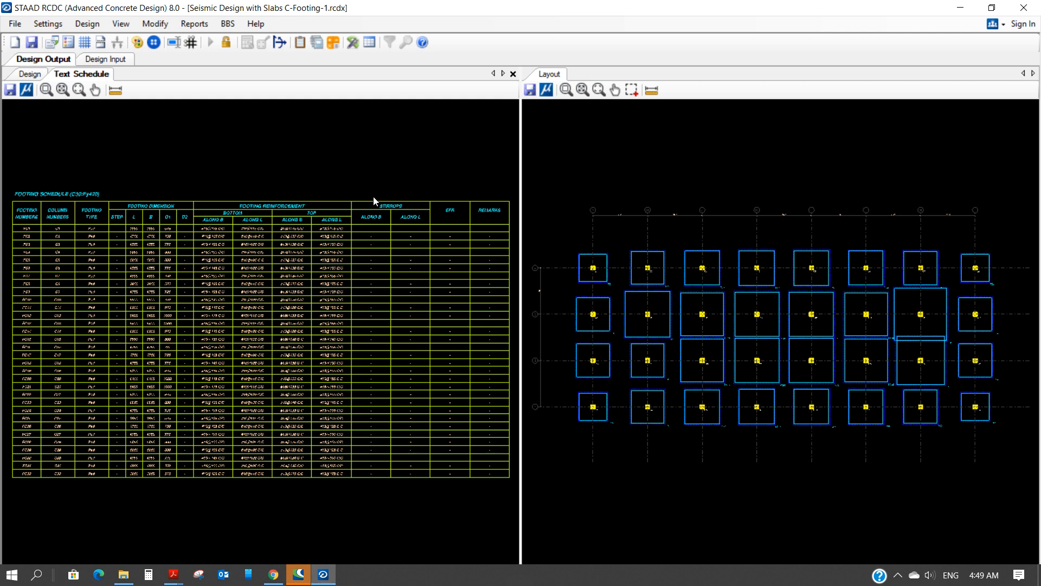
left_click(10, 89)
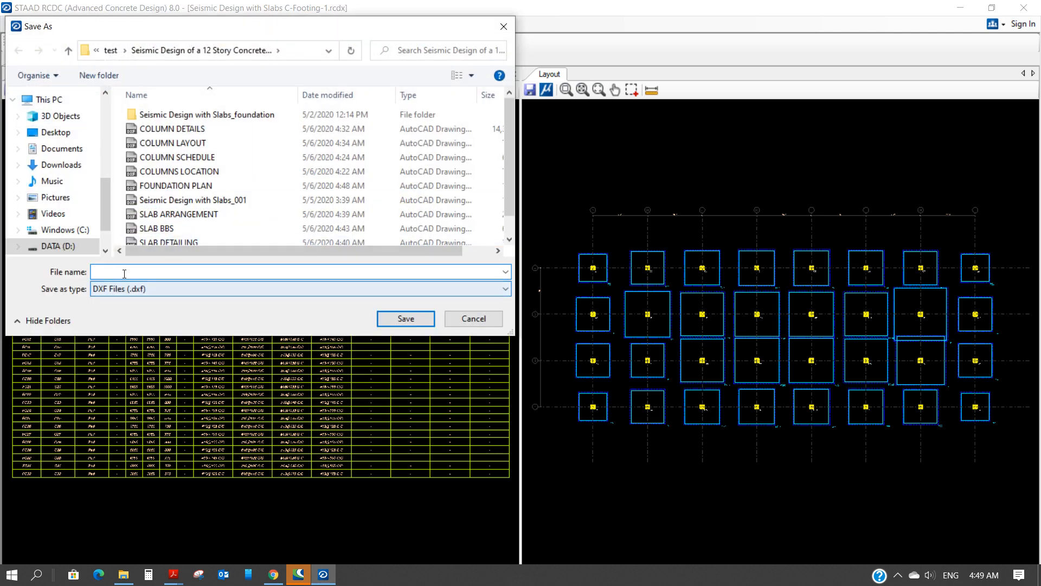
type("F")
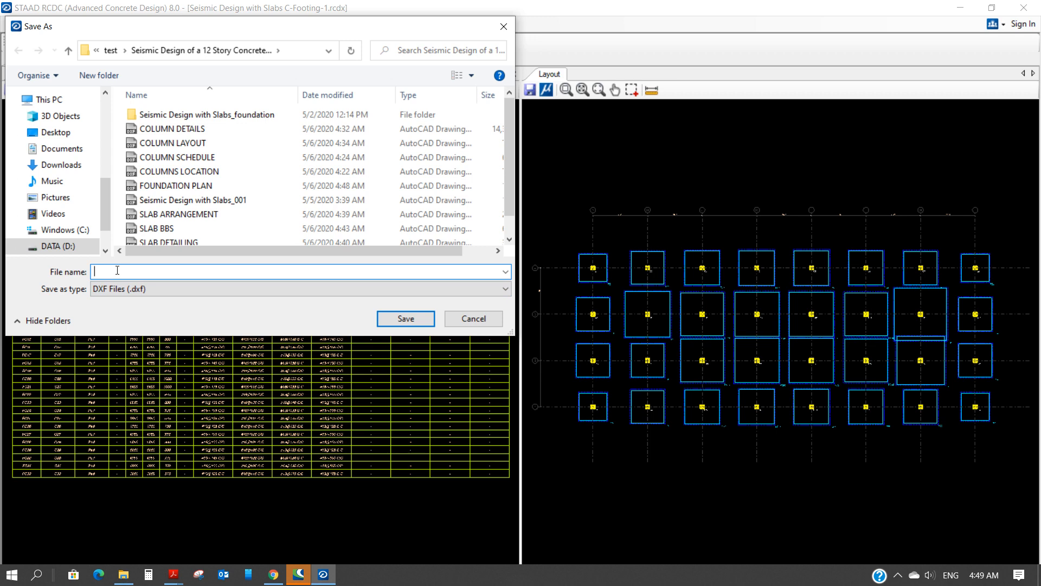
type("OUN")
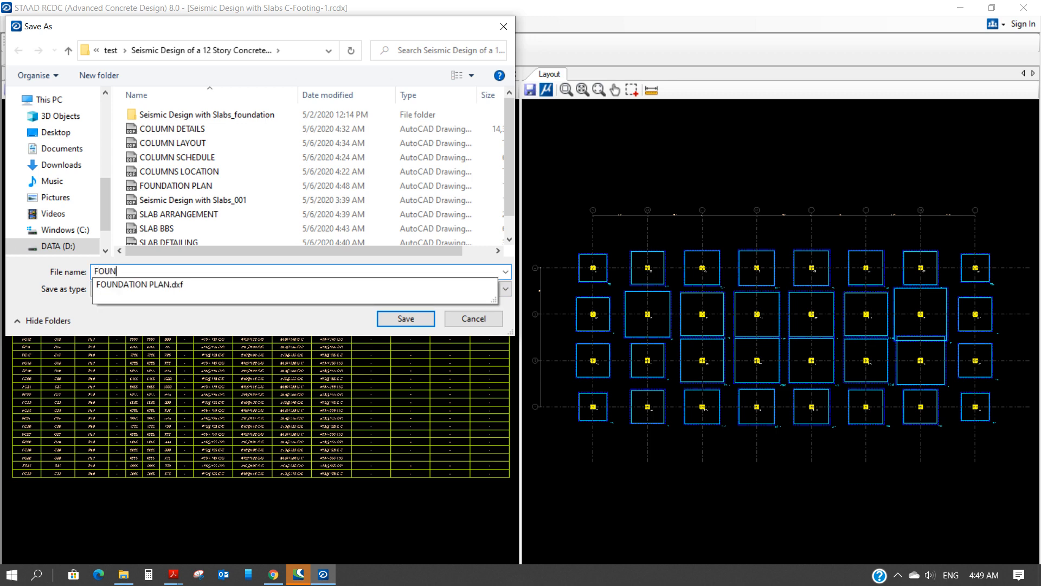
type("DATION SCHE")
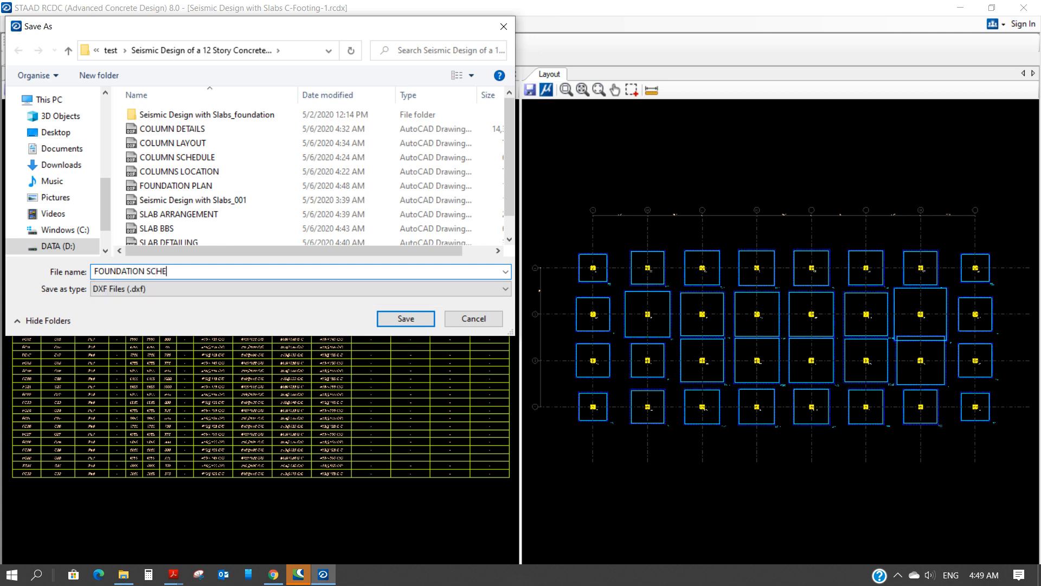
type("DULE")
left_click(406, 319)
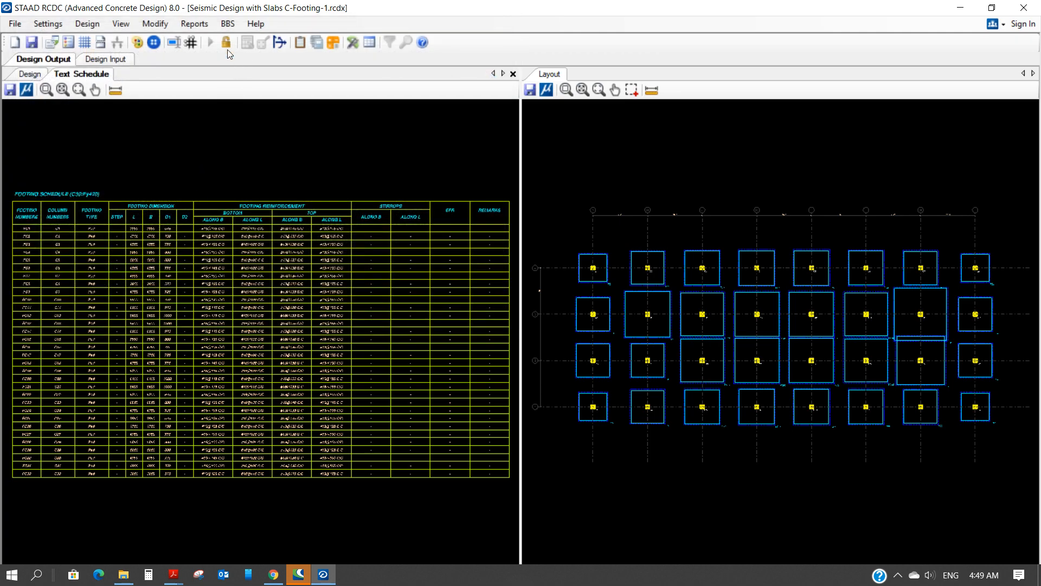
Generate the detailed drawing for all footings with the Plan and Section @ L details
left_click(197, 25)
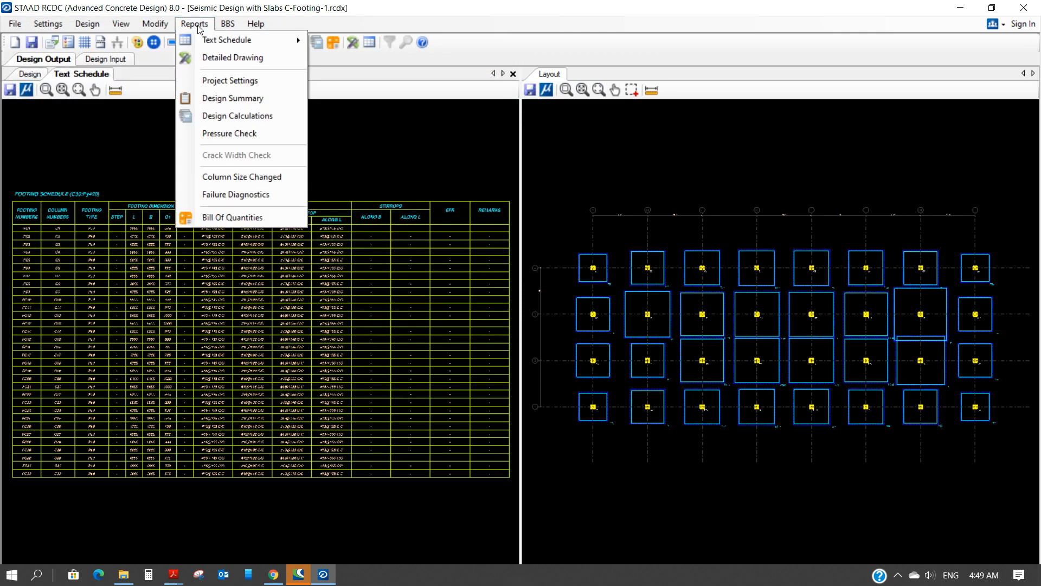
left_click(218, 59)
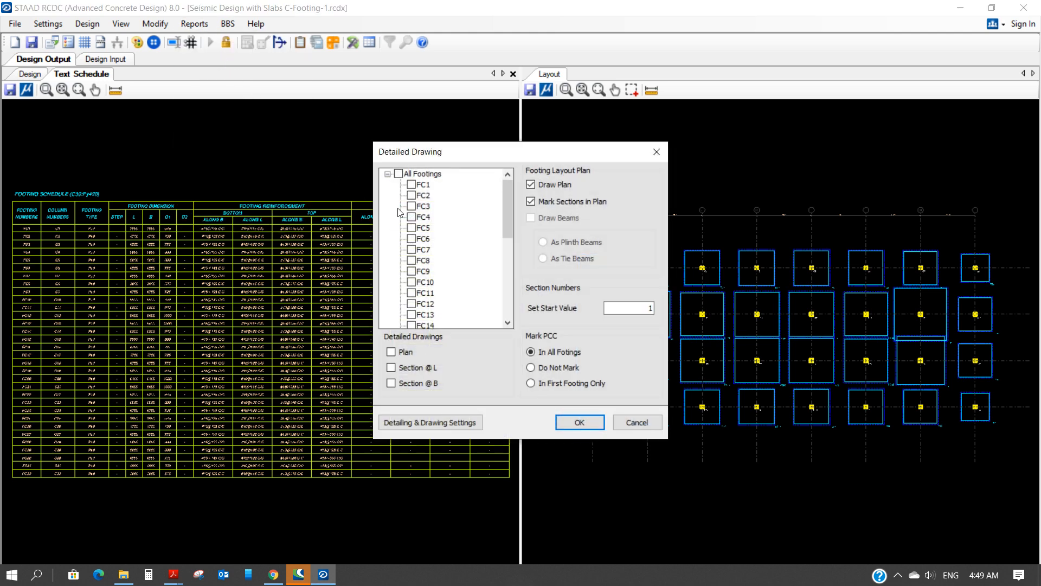
left_click(399, 173)
left_click(391, 352)
left_click(391, 367)
left_click(579, 423)
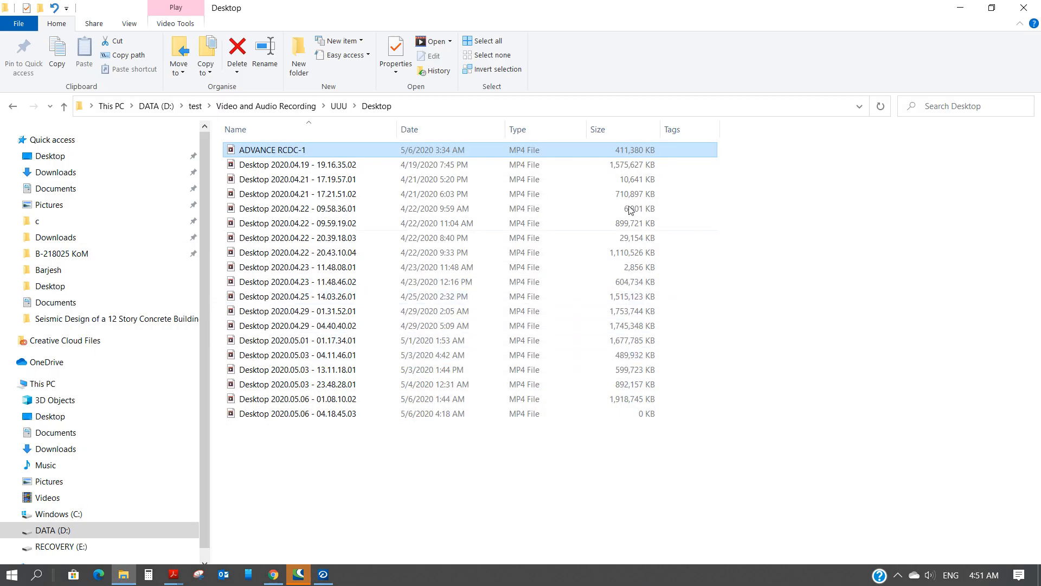
Minimize the open windows, launch AutoCAD 2018 from the desktop and close Chrome
left_click(960, 8)
left_click(964, 8)
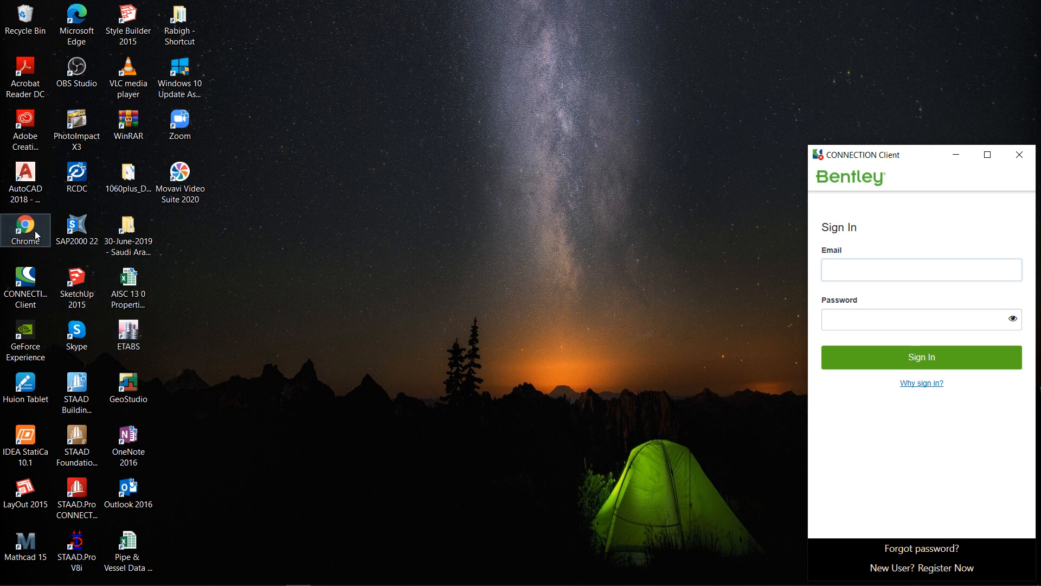
double_click(34, 175)
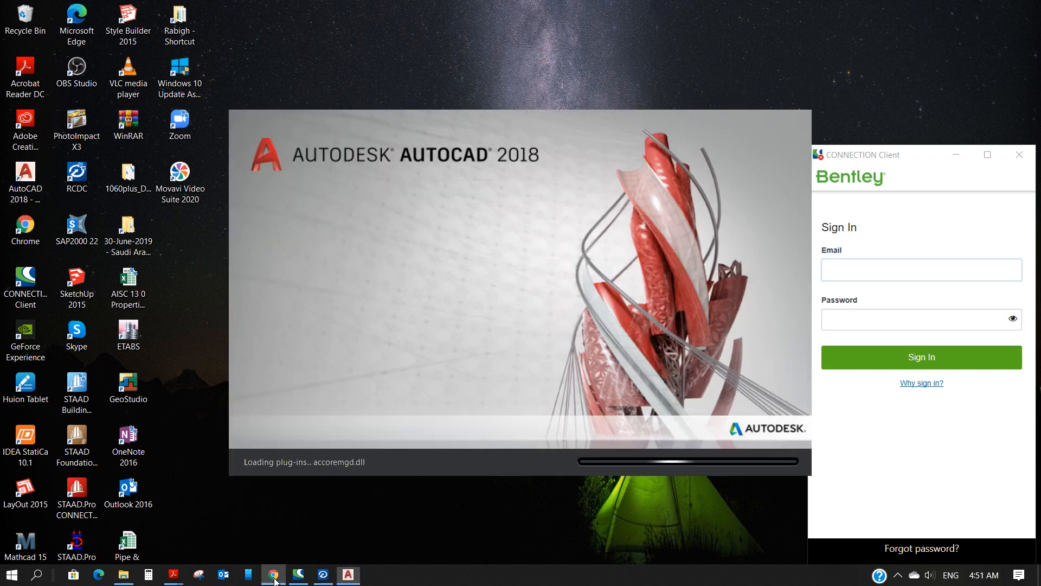
right_click(274, 577)
left_click(257, 553)
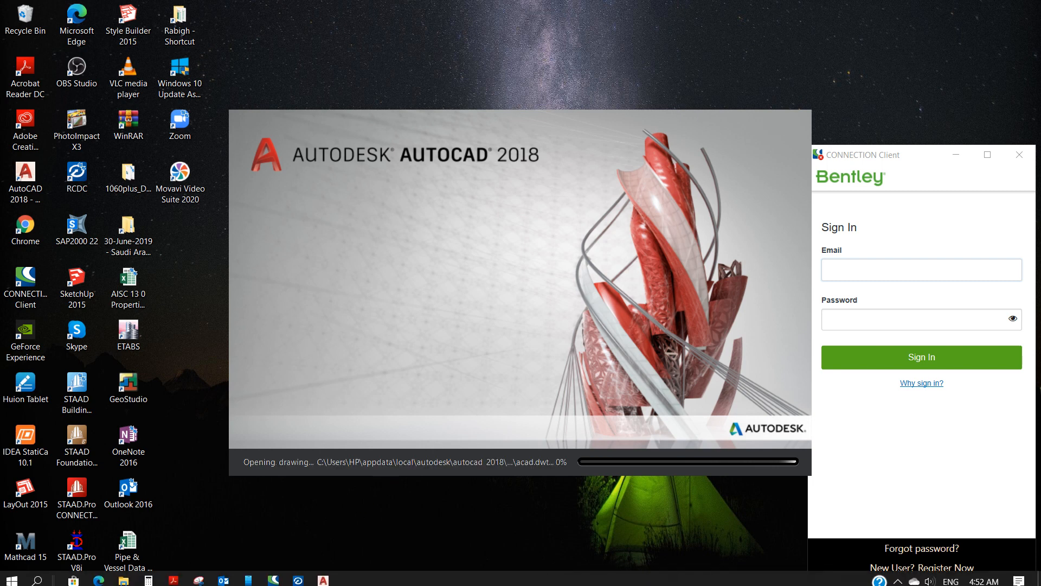
mouse_move(334, 577)
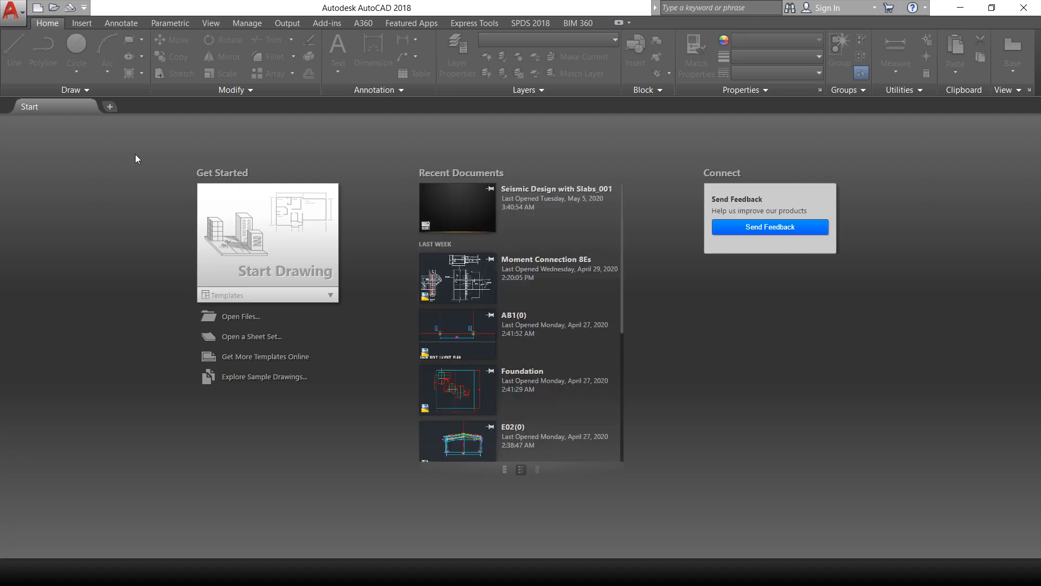
Open the COLUMN LAYOUT DXF file from the Seismic Design of a 12 Story Concrete Building folder
left_click(241, 317)
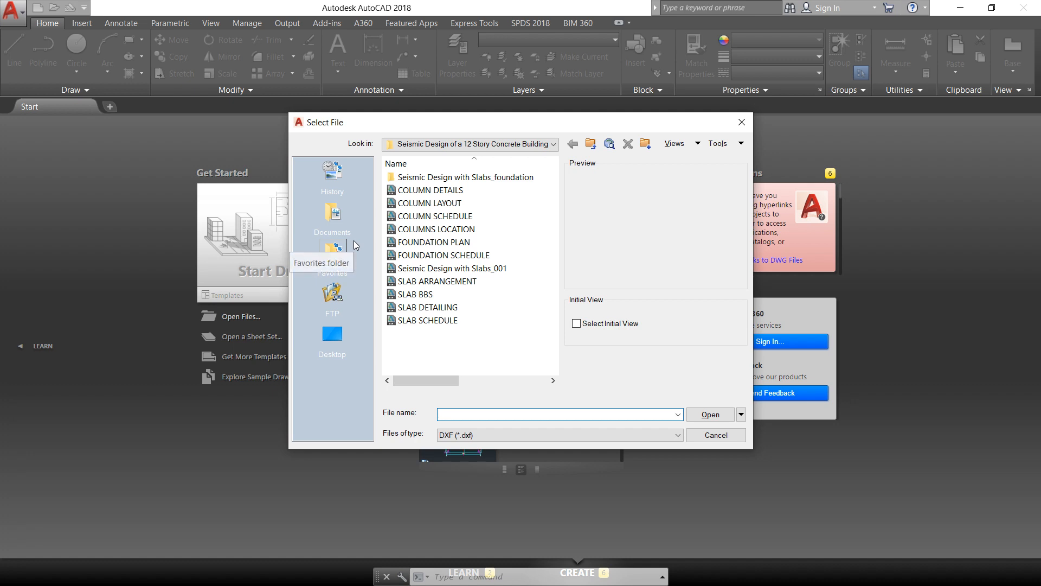
left_click(458, 244)
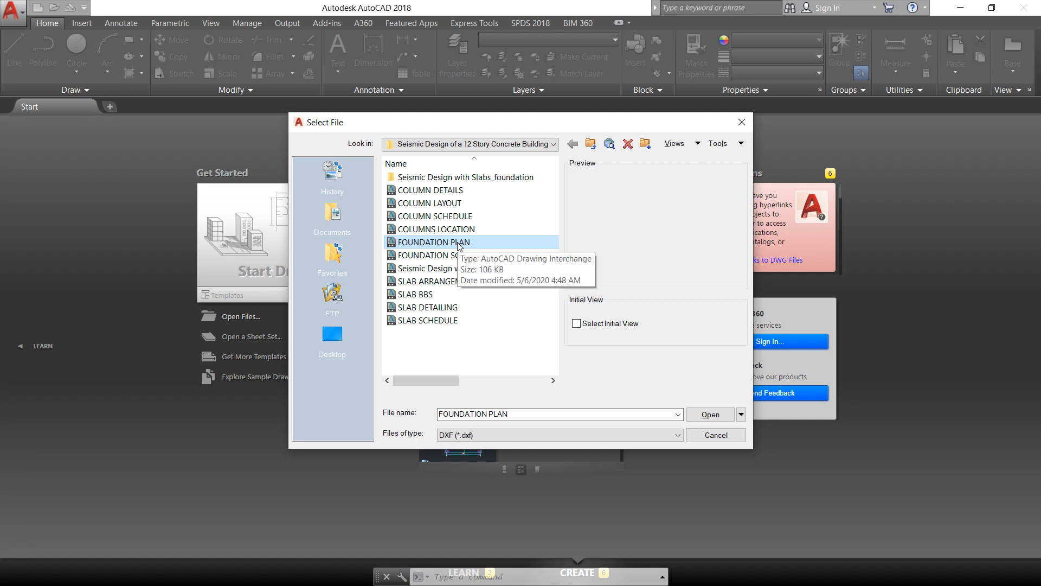
left_click(432, 207)
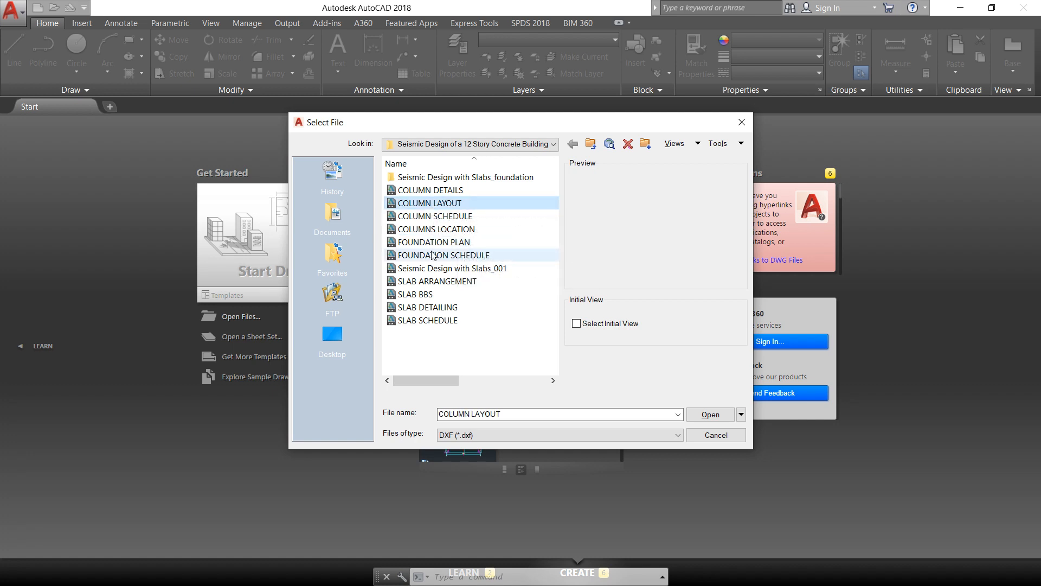
left_click(695, 414)
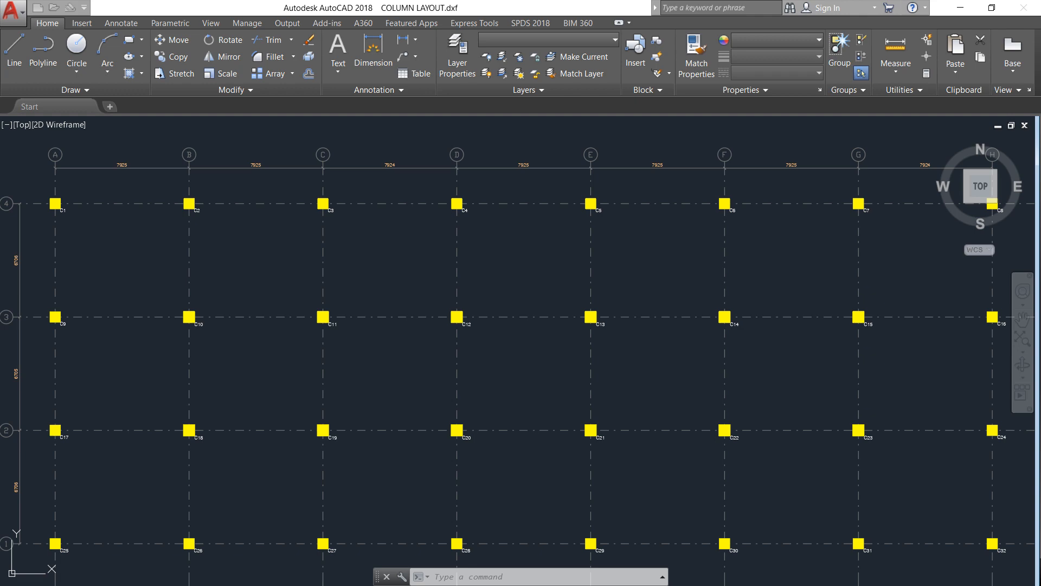
Examine the column layout's grid lines, spacing dimensions and column labels along grid row 4, from C1 to C8
scroll(254, 333, "down", 4)
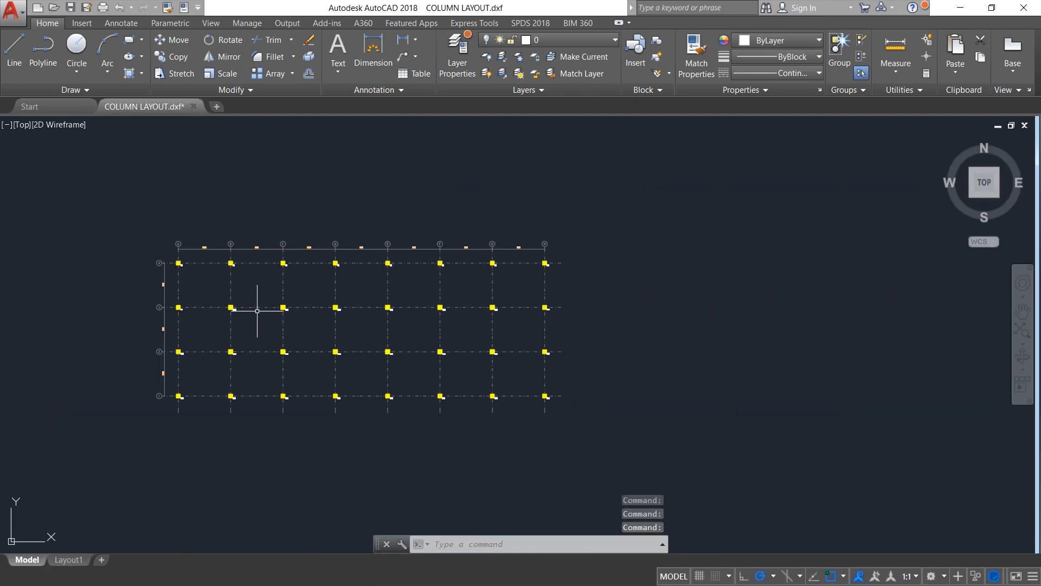
middle_click(236, 257)
middle_click(236, 258)
scroll(236, 257, "down", 4)
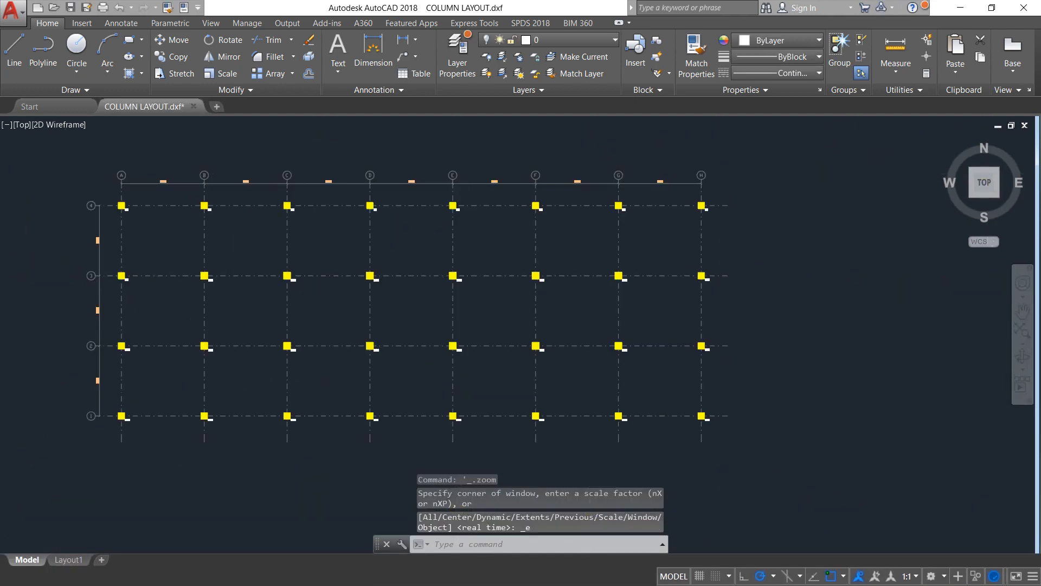
scroll(163, 217, "up", 6)
scroll(164, 213, "up", 2)
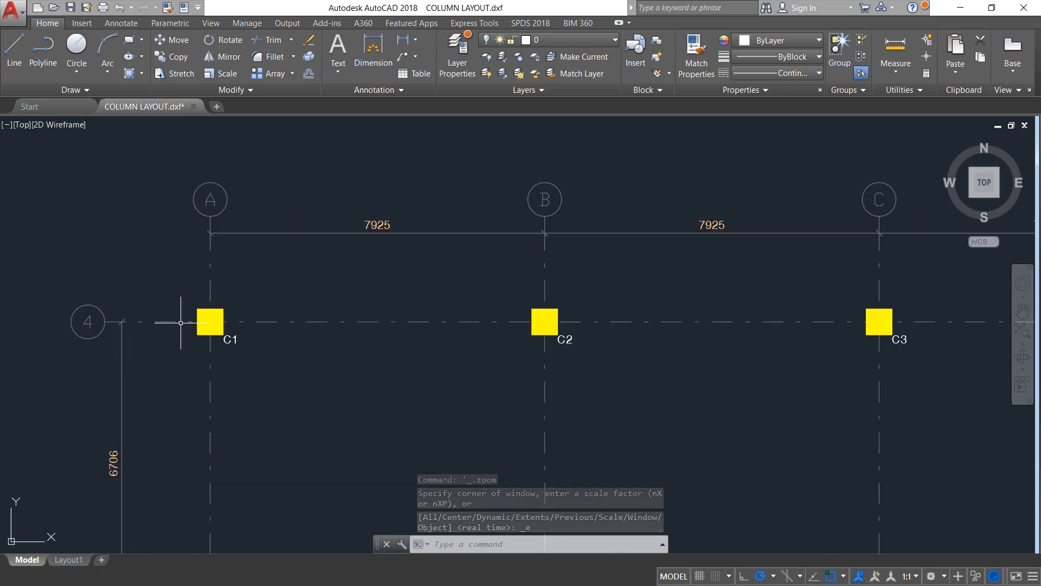
scroll(181, 323, "down", 2)
scroll(275, 332, "down", 2)
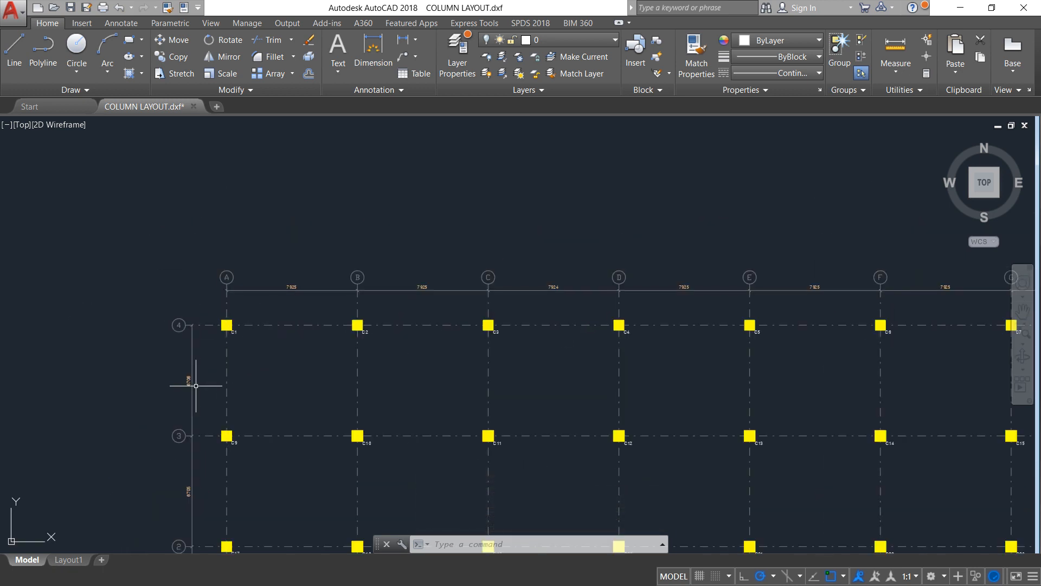
scroll(186, 391, "up", 4)
scroll(186, 390, "up", 3)
scroll(244, 353, "down", 6)
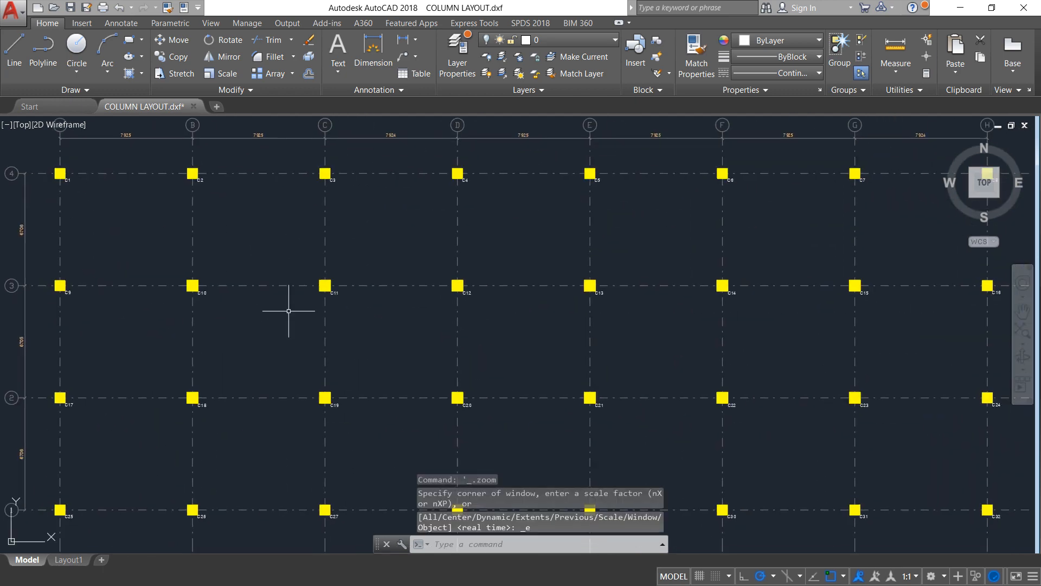
scroll(358, 311, "down", 2)
scroll(759, 222, "up", 4)
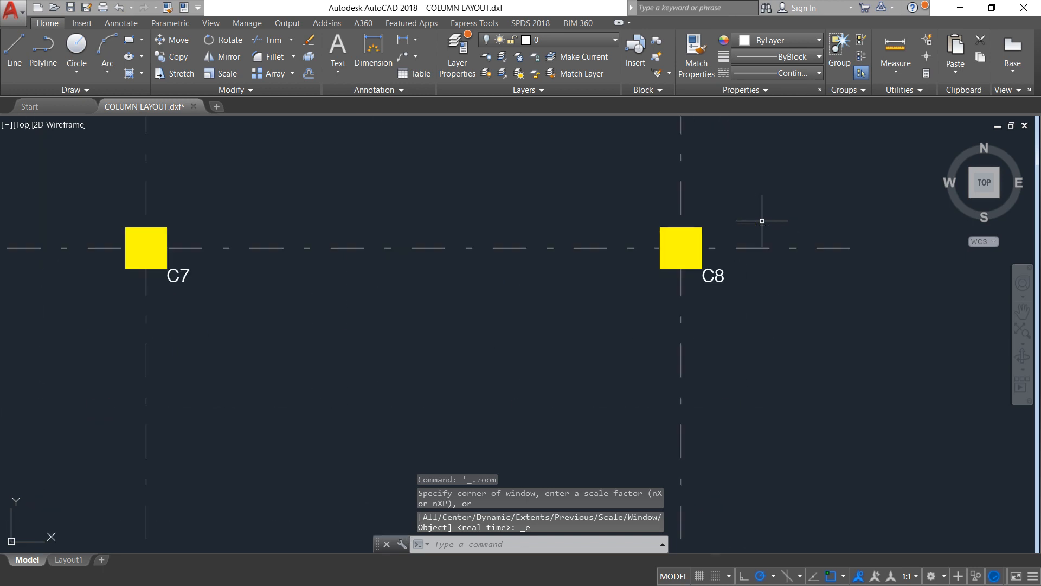
scroll(723, 251, "down", 2)
scroll(724, 251, "down", 2)
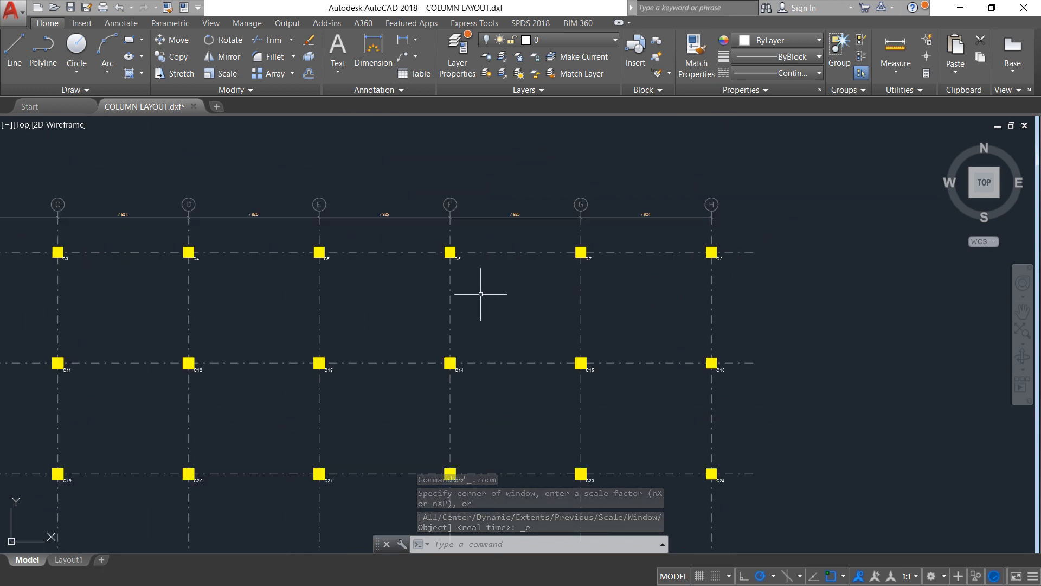
scroll(466, 290, "down", 2)
middle_click_drag(337, 331, 466, 244)
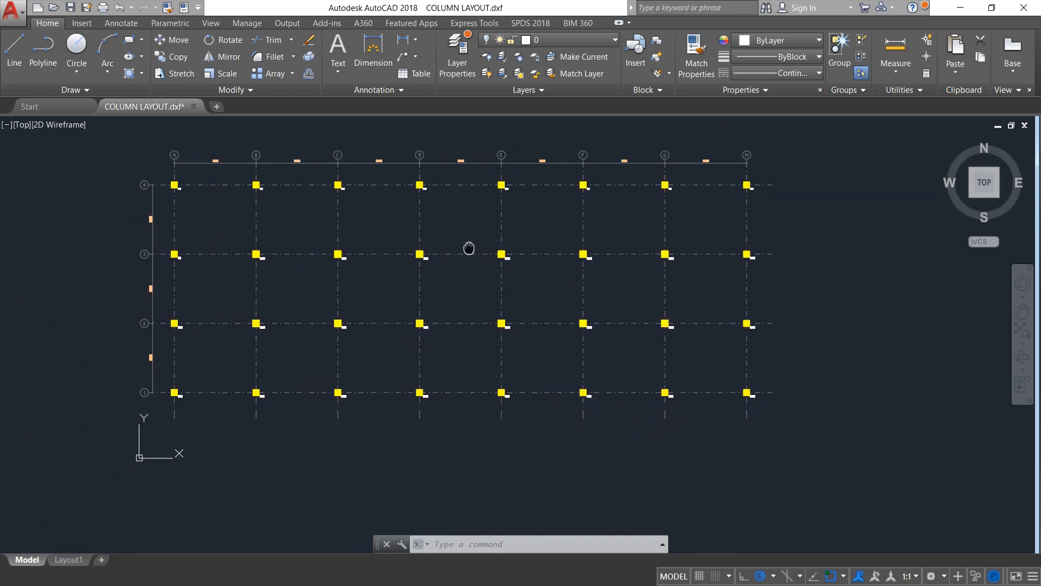
Examine the column labels along grid rows 1 and 2 of the column layout, then fit the whole drawing in view
scroll(244, 393, "up", 10)
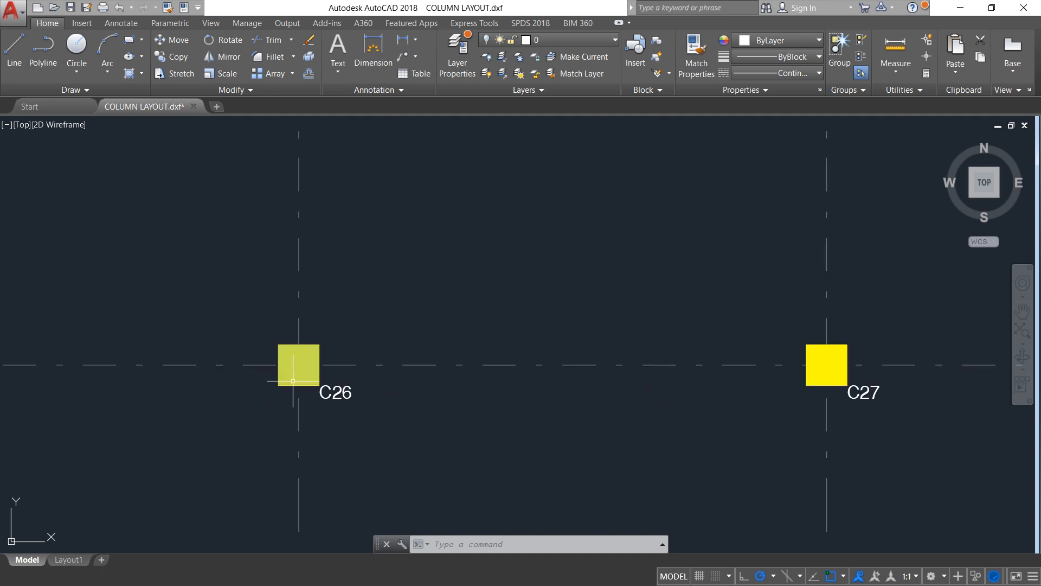
scroll(292, 381, "down", 6)
scroll(293, 381, "down", 5)
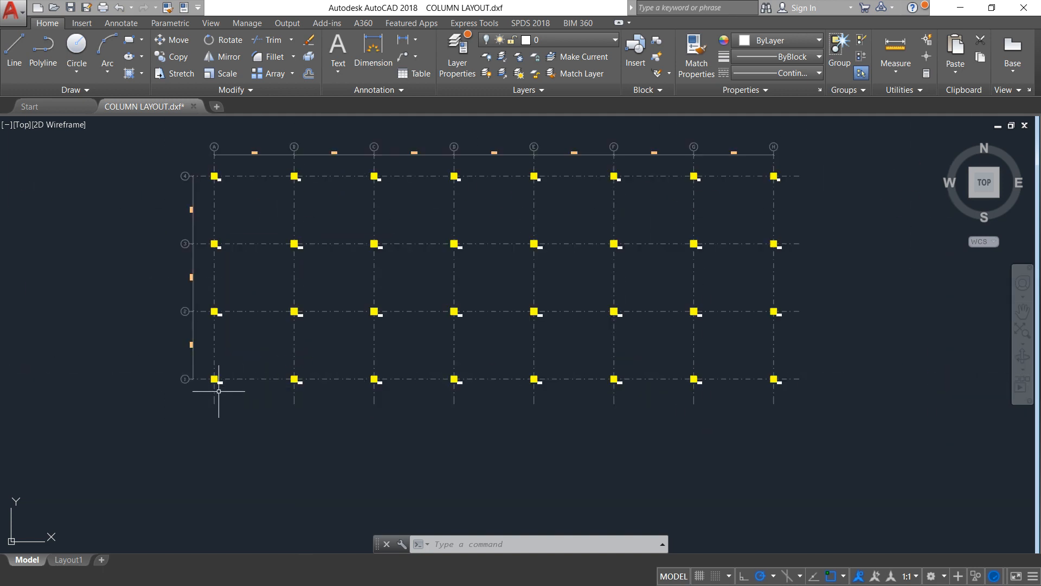
scroll(216, 386, "up", 7)
scroll(217, 379, "down", 5)
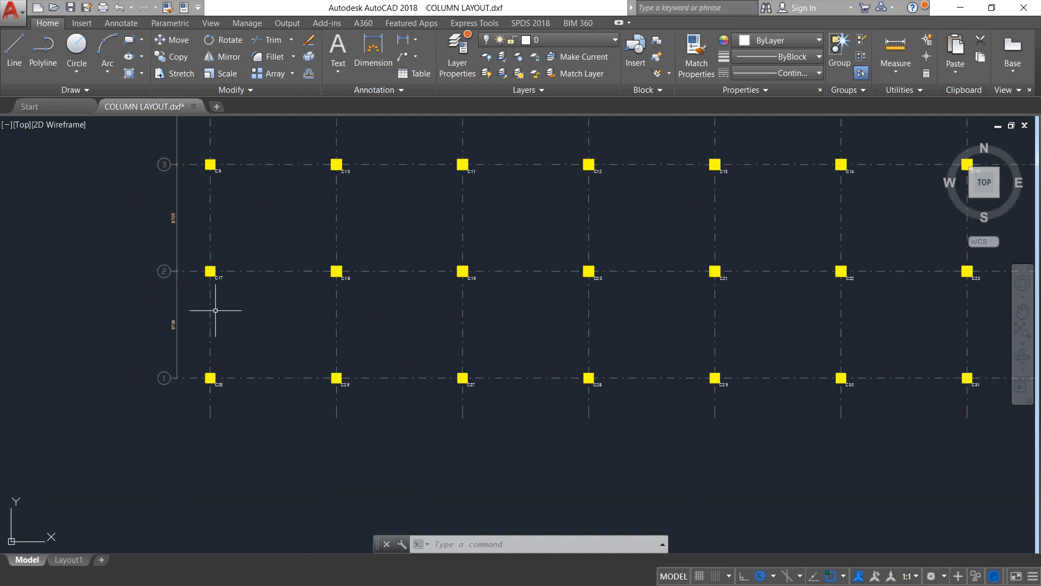
scroll(214, 286, "up", 6)
scroll(215, 284, "down", 2)
scroll(213, 283, "down", 2)
scroll(467, 286, "up", 2)
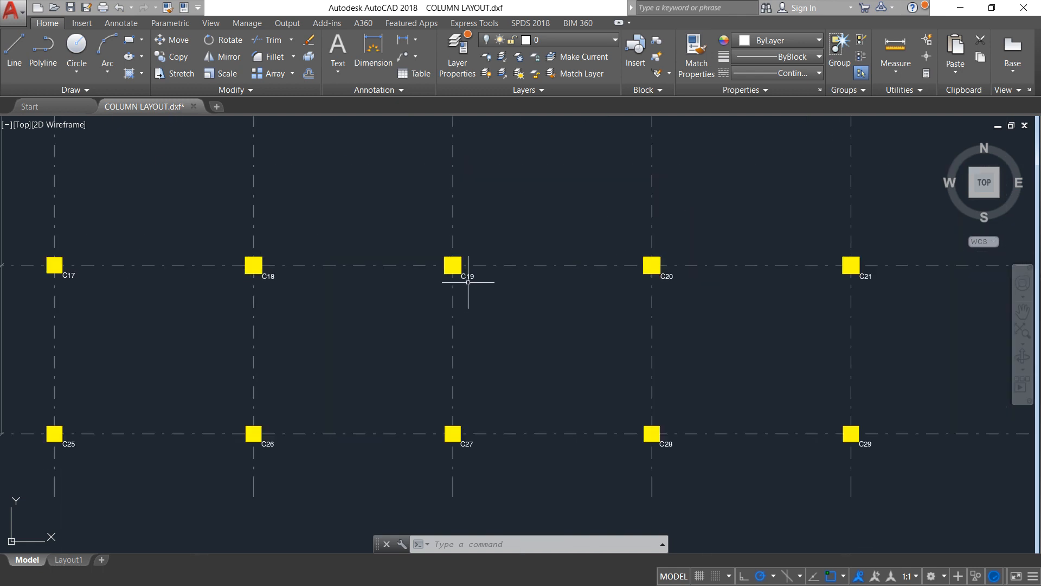
scroll(467, 282, "down", 2)
middle_click(293, 287)
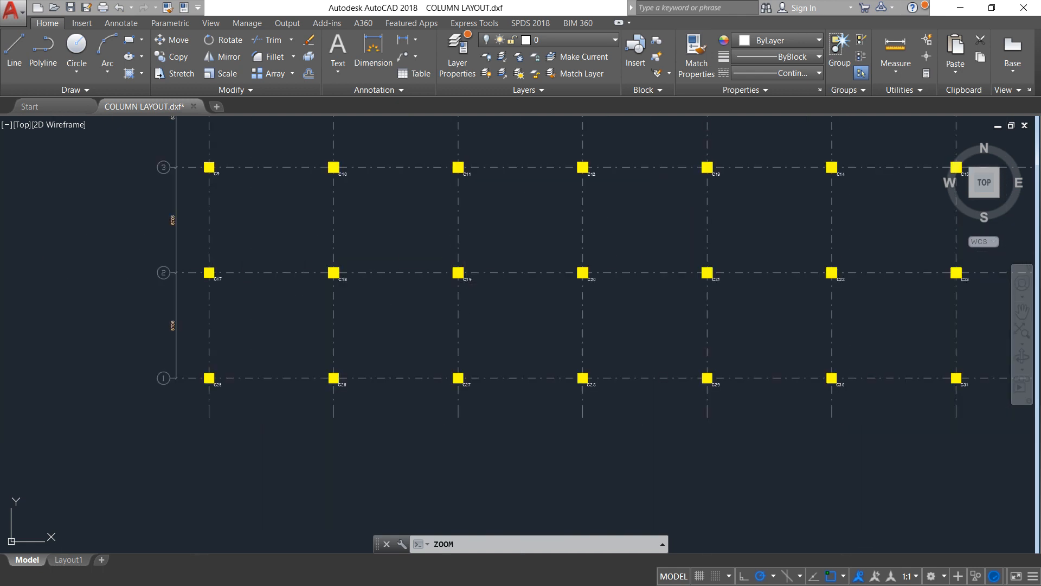
middle_click(292, 287)
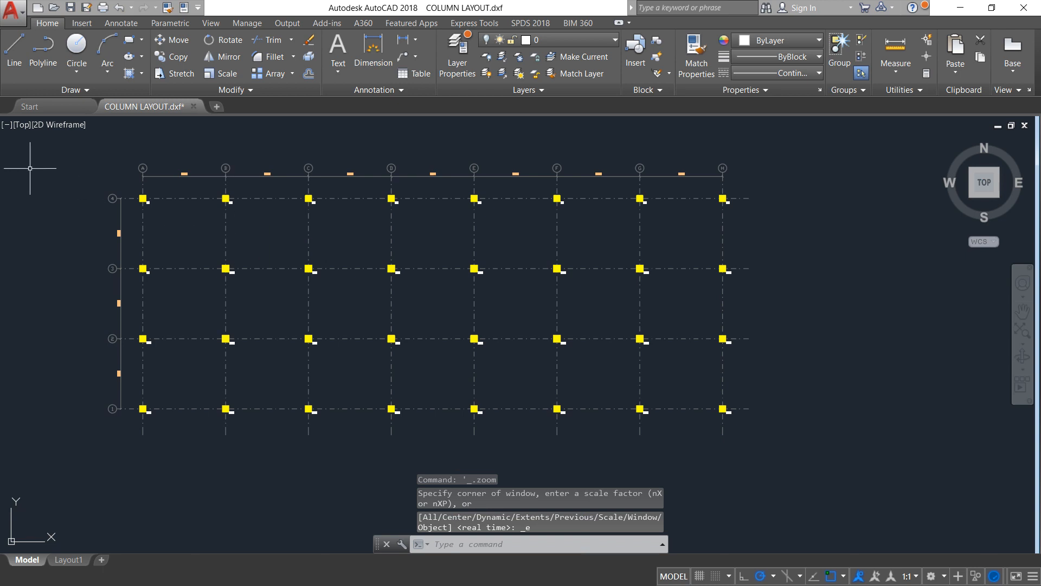
Open the FOUNDATION PLAN DXF file from the same project folder
left_click(12, 10)
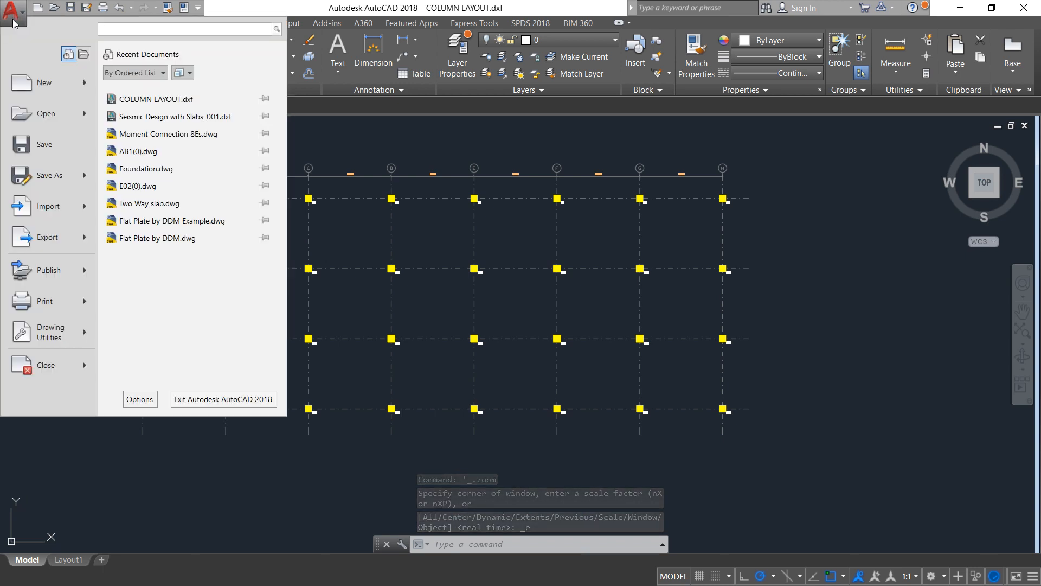
left_click(47, 115)
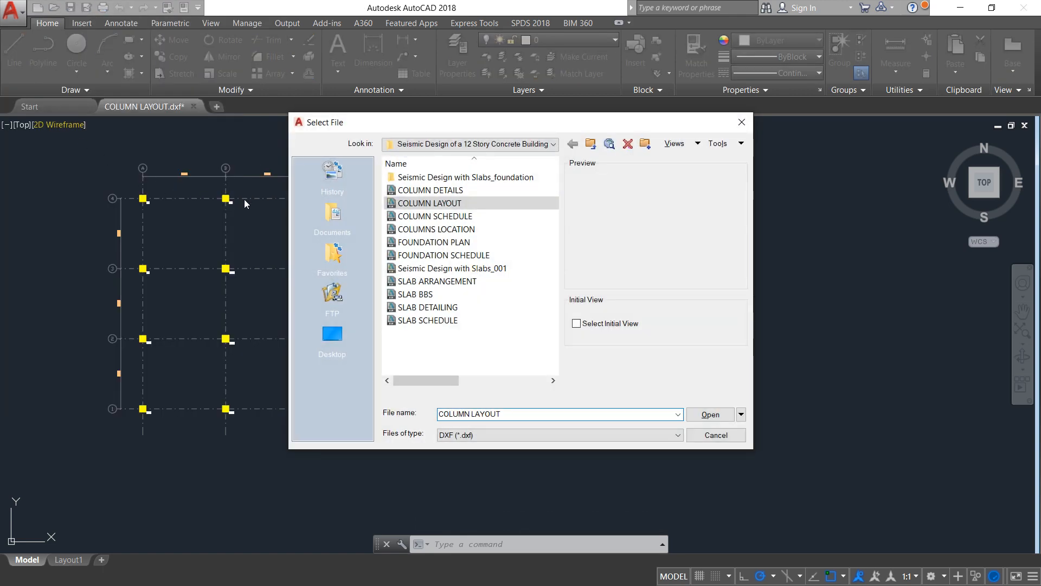
left_click(433, 244)
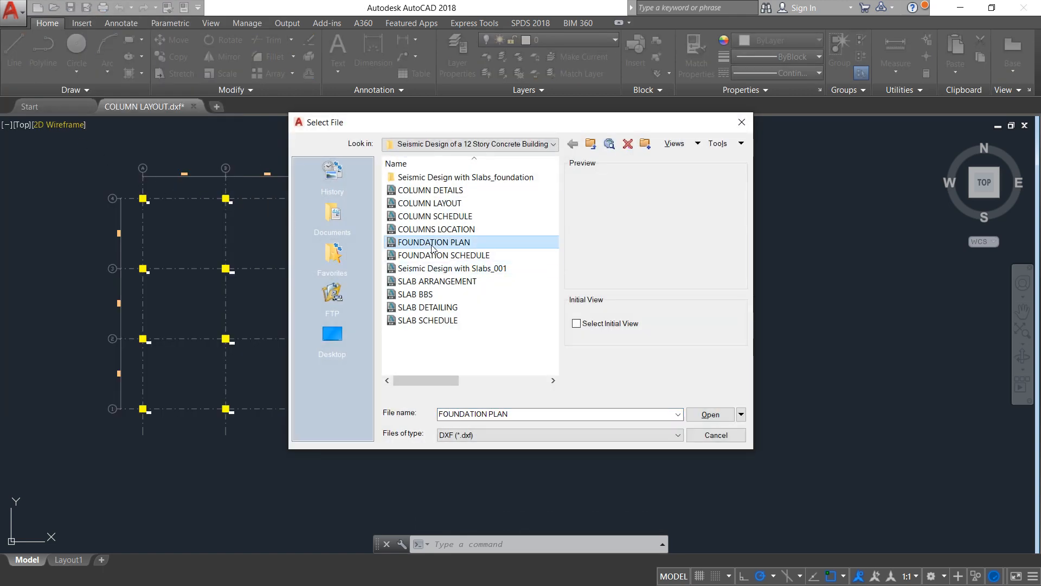
left_click(711, 414)
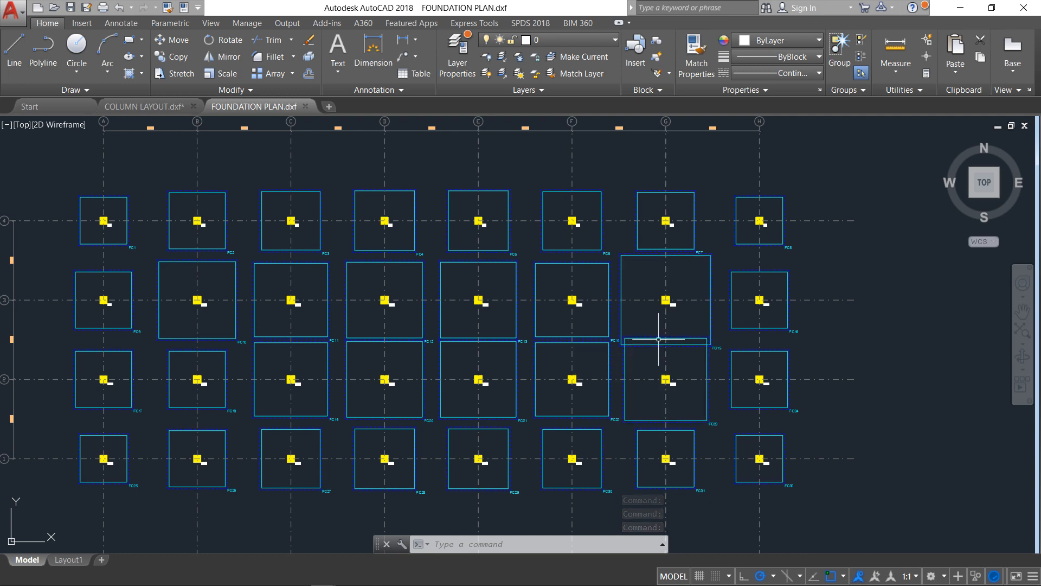
Examine the footing outlines, footing labels and column positions in the foundation plan
scroll(391, 330, "down", 2)
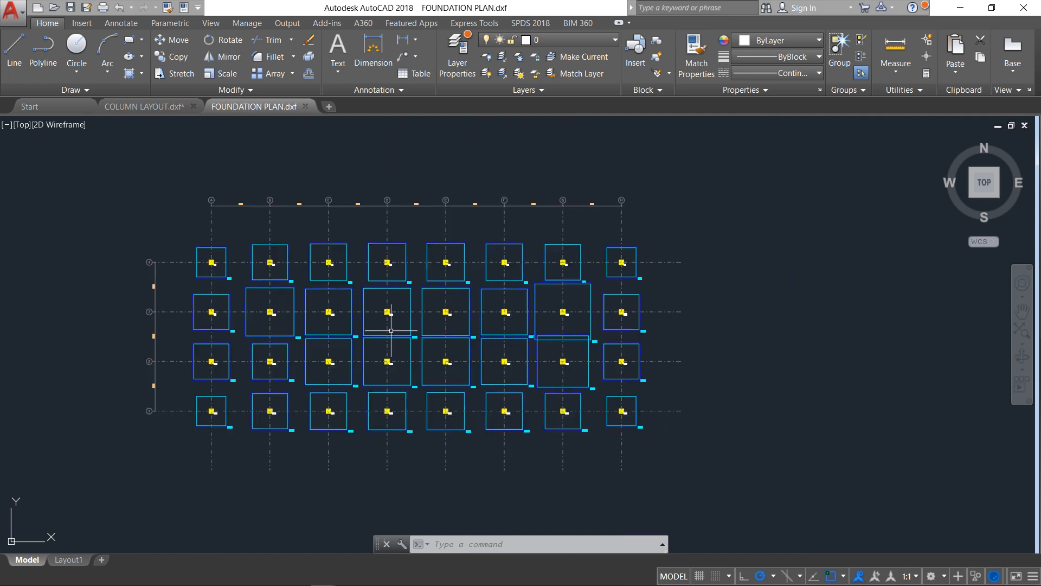
middle_click_drag(274, 328, 383, 327)
scroll(313, 276, "up", 8)
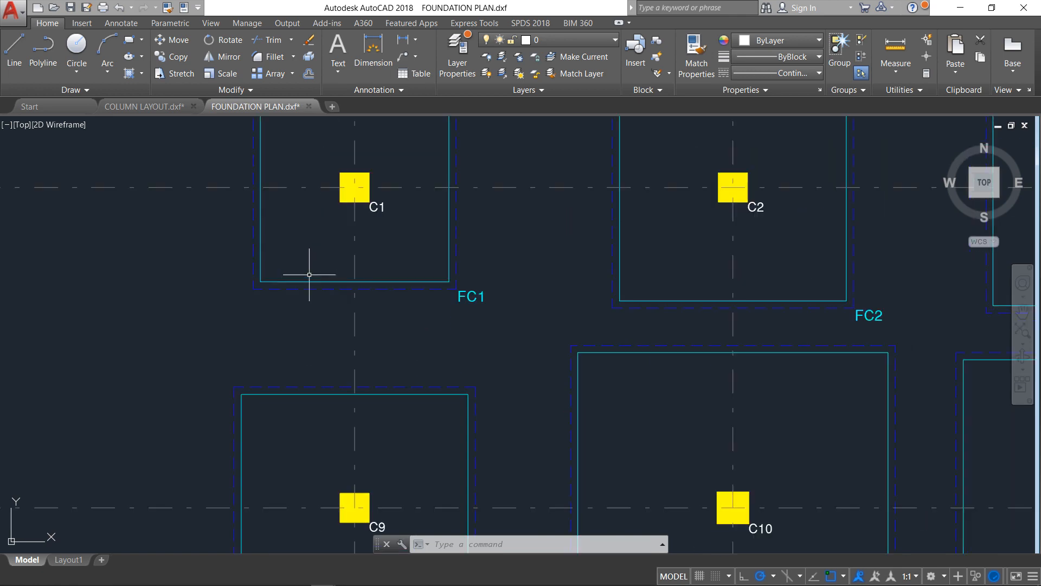
scroll(309, 275, "down", 10)
scroll(581, 356, "up", 2)
scroll(575, 358, "up", 2)
scroll(569, 360, "down", 2)
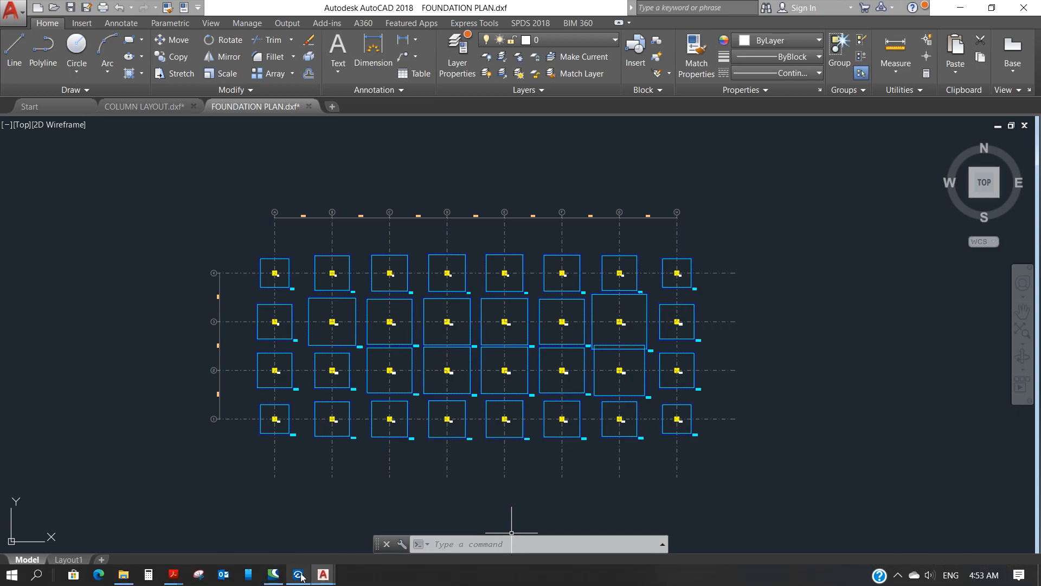
Switch to STAAD RCDC and examine the section and plan details of the first footings in the detailed drawing
left_click(299, 575)
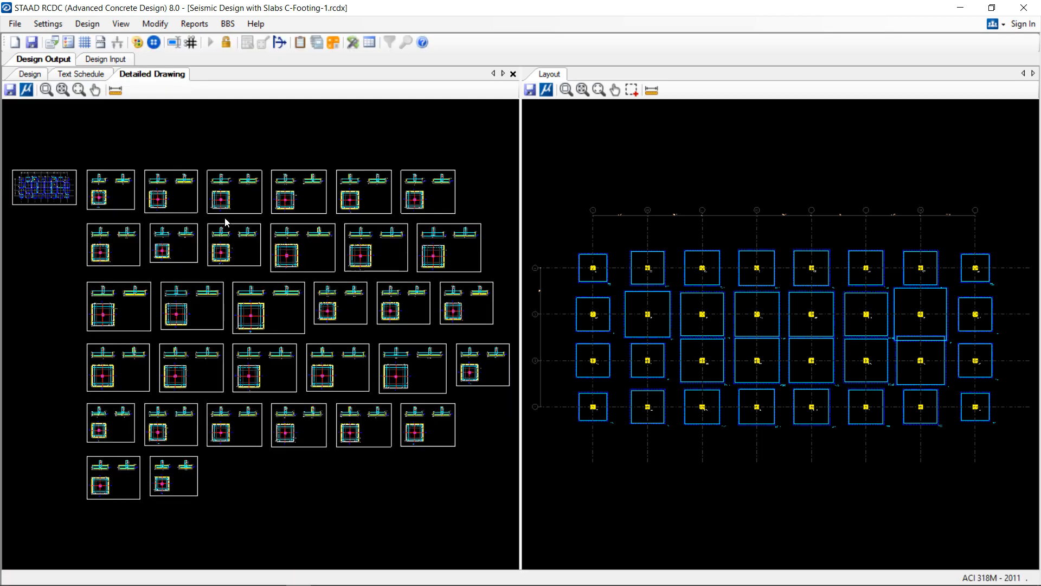
scroll(82, 170, "up", 5)
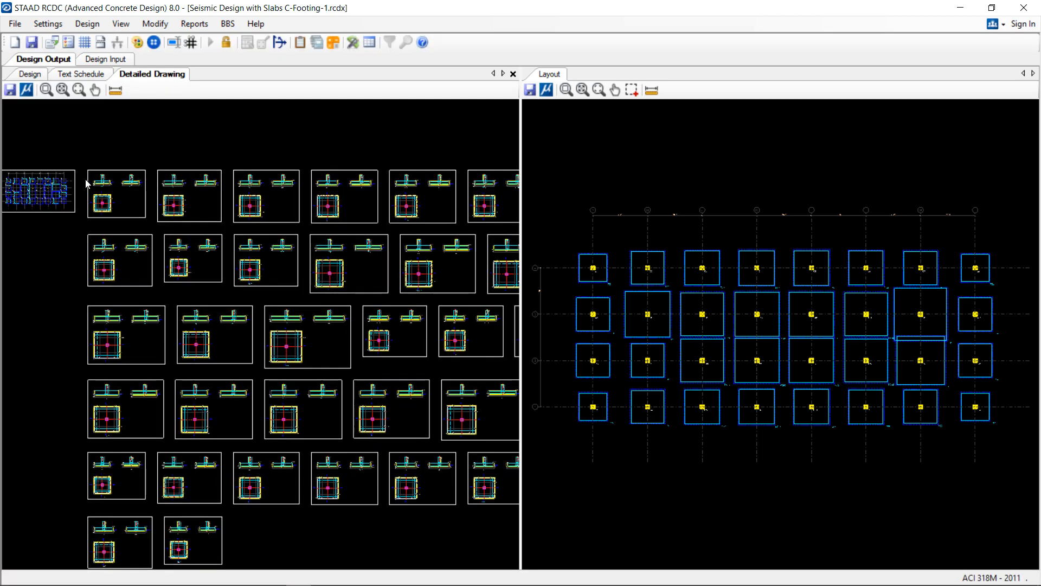
scroll(112, 190, "up", 5)
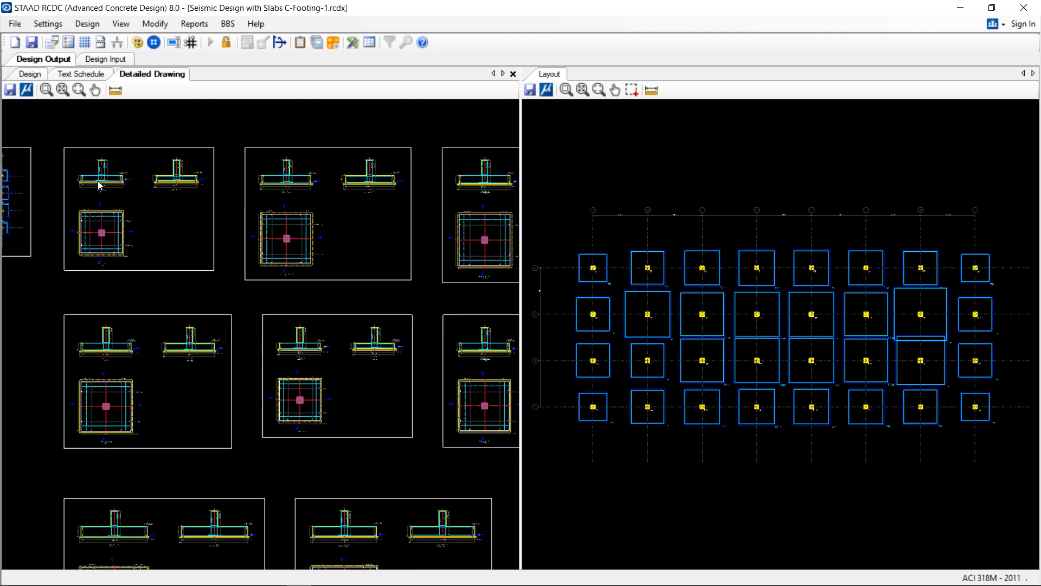
scroll(113, 179, "up", 5)
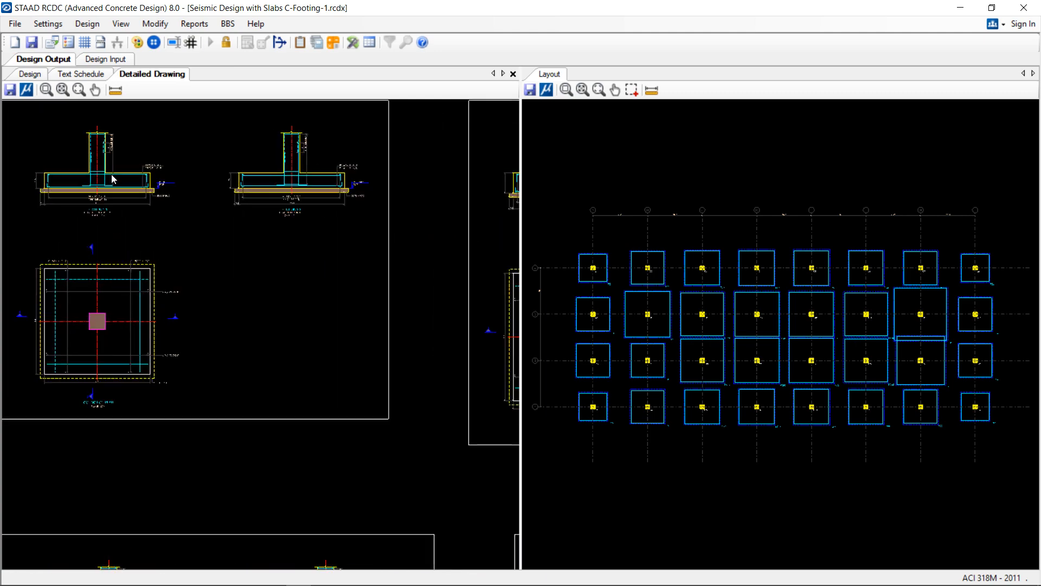
scroll(118, 175, "down", 6)
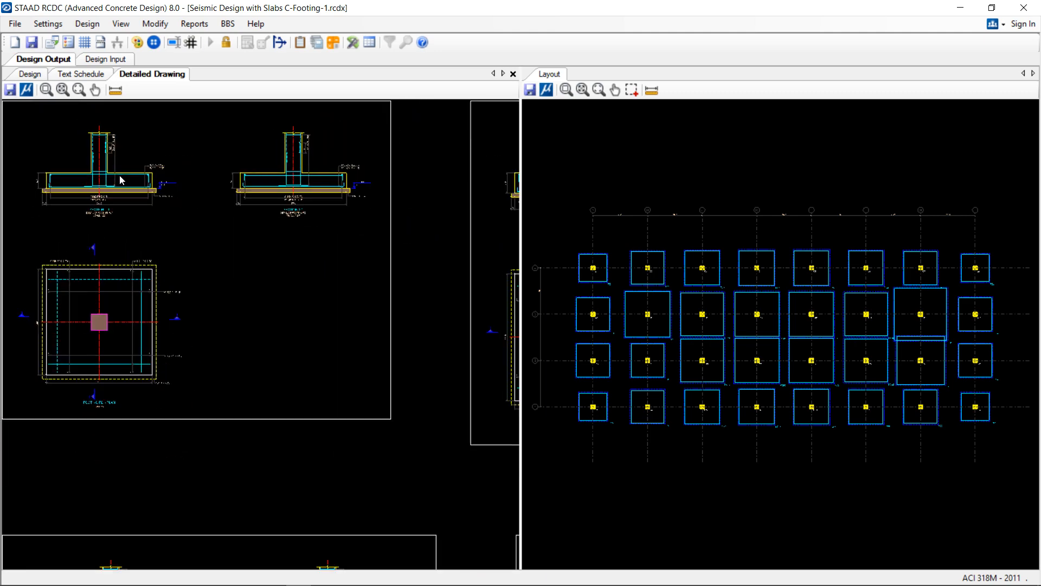
scroll(121, 181, "down", 6)
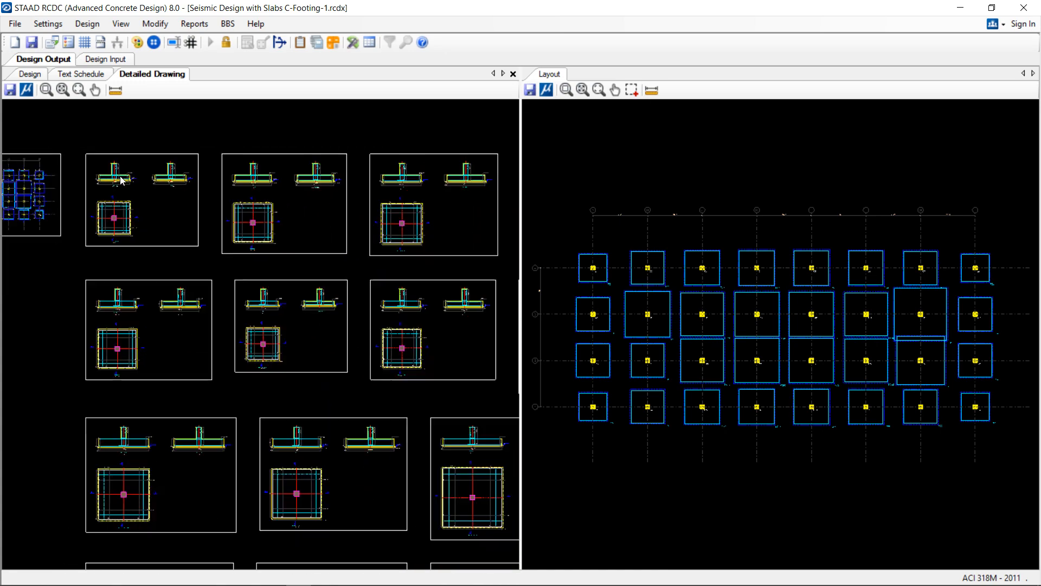
scroll(121, 181, "down", 2)
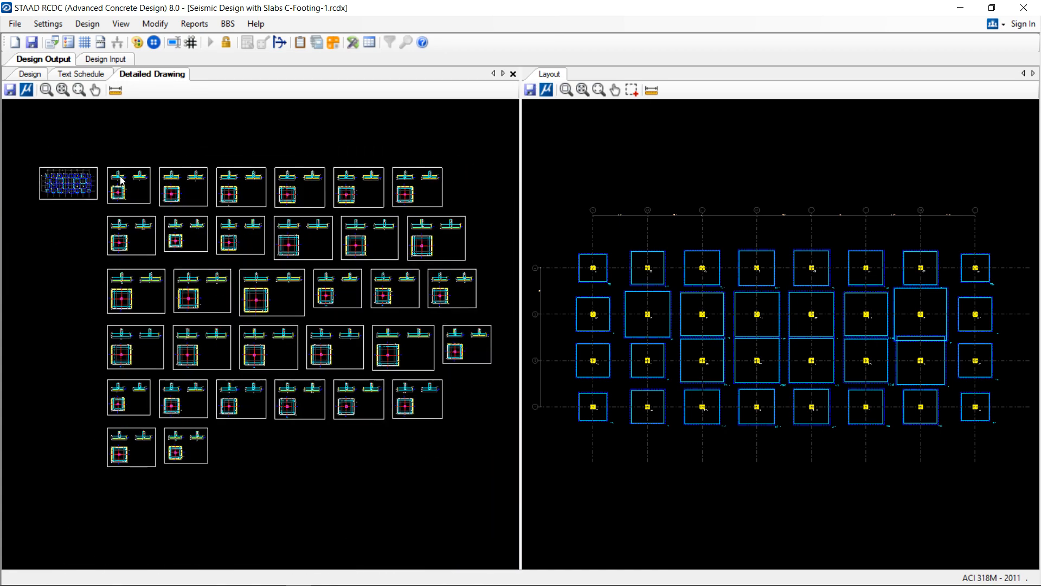
Export the detailed footing drawing as a DXF file named FOUNDATION DETAILS in the project folder
left_click(10, 91)
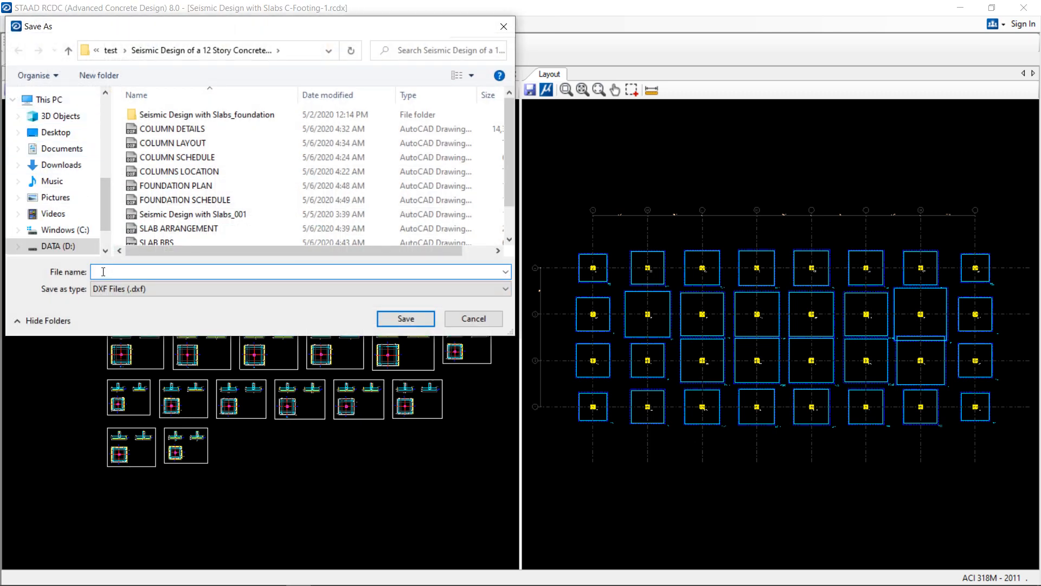
type("FO")
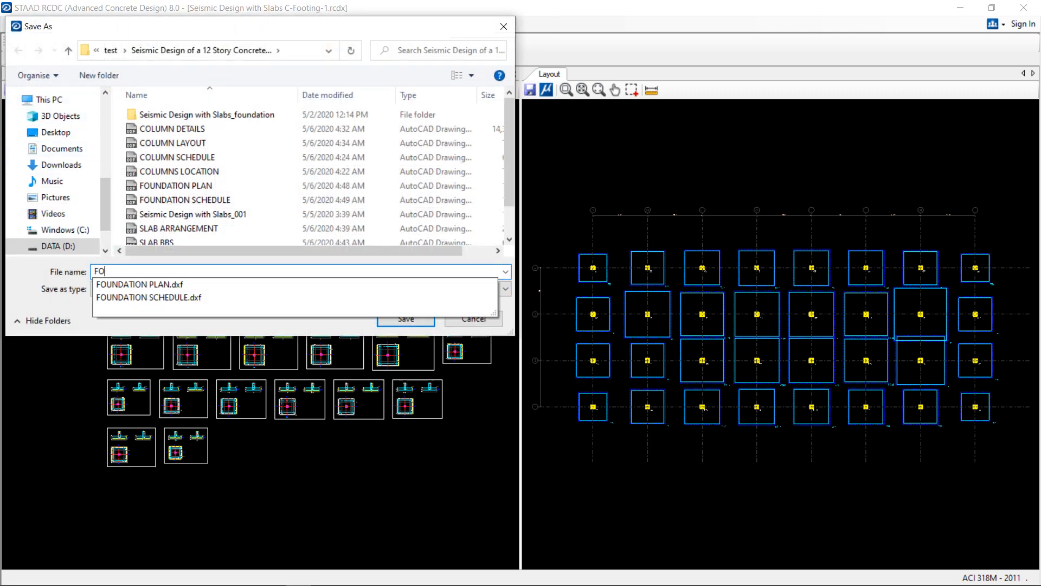
type("UNDATION DETAILS")
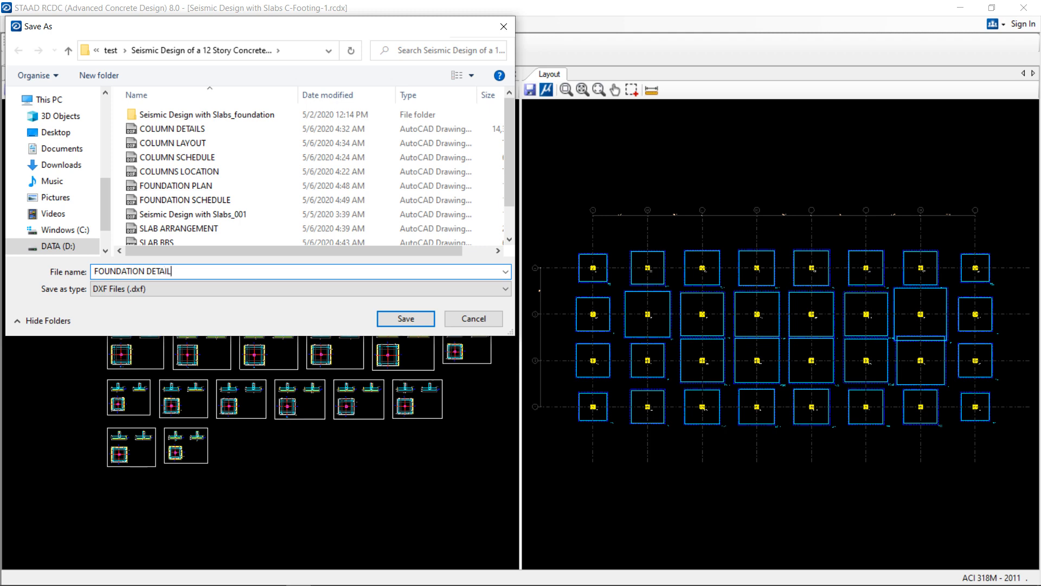
left_click(389, 319)
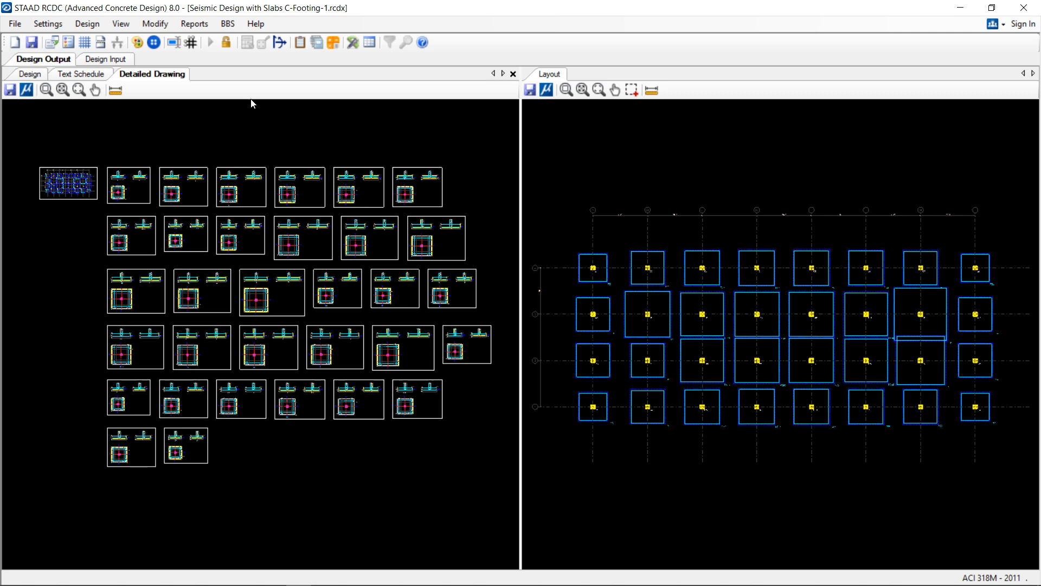
Generate the footing design summary report and print it to PDF as FOUNDATION DESIGN SUMMARY
left_click(195, 25)
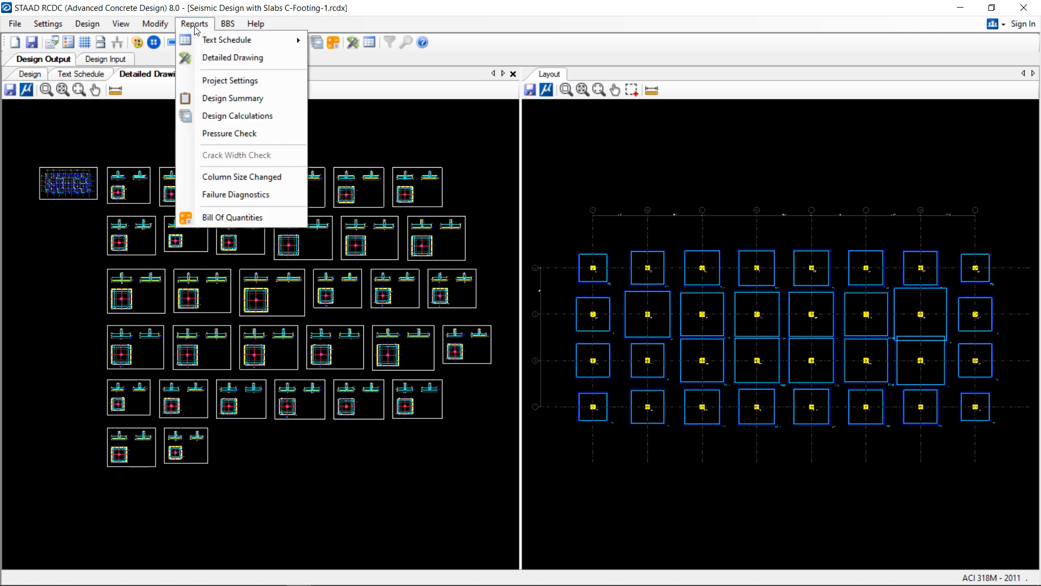
left_click(266, 100)
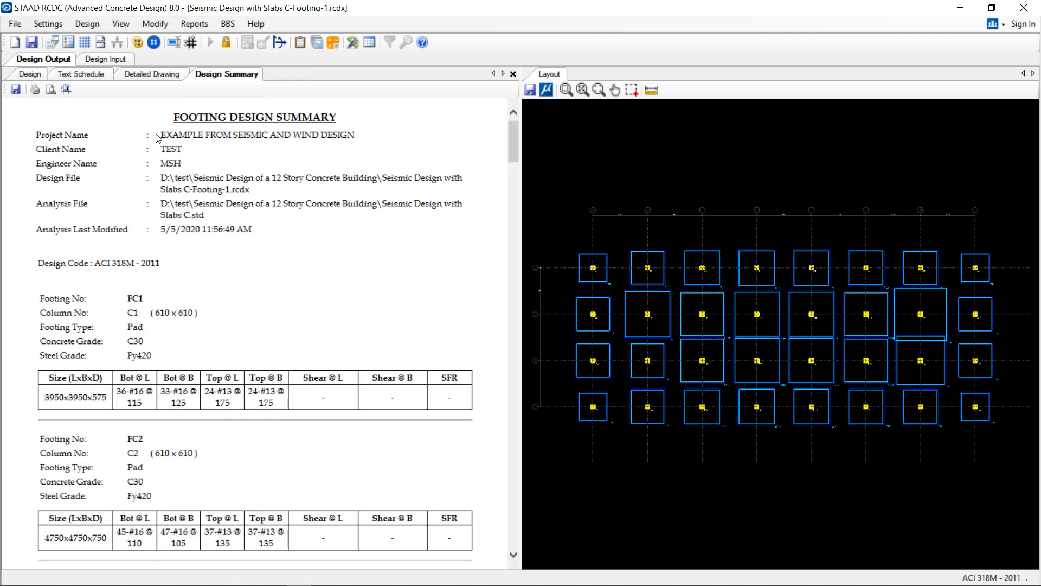
left_click(34, 89)
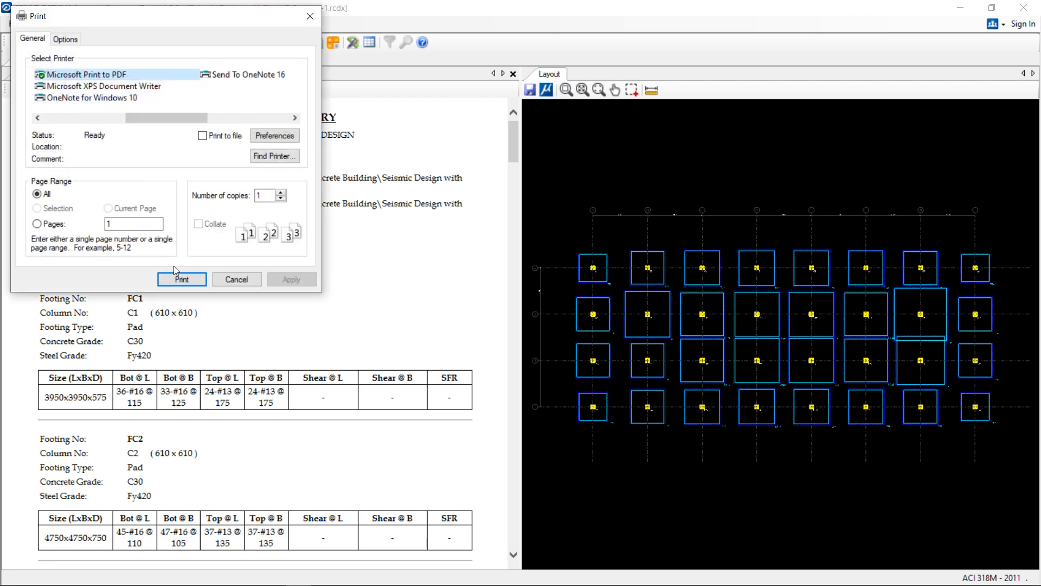
left_click(181, 279)
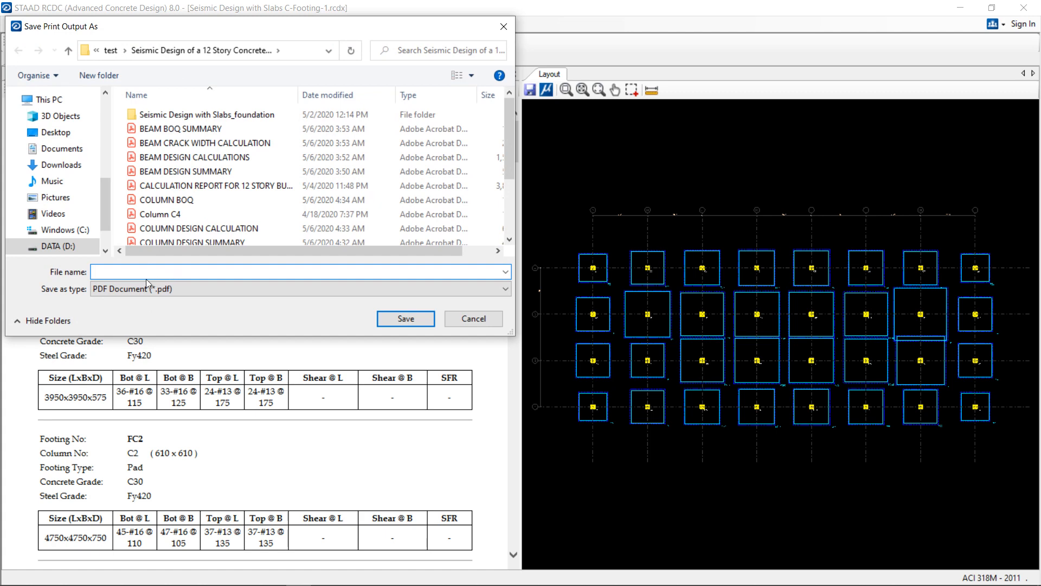
type("FOUNDA")
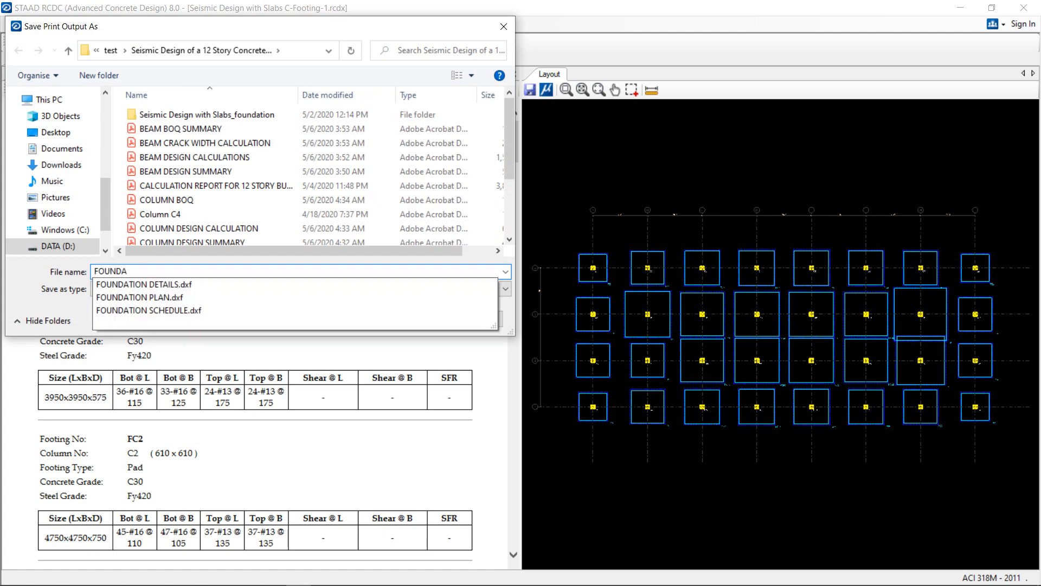
type("tion des")
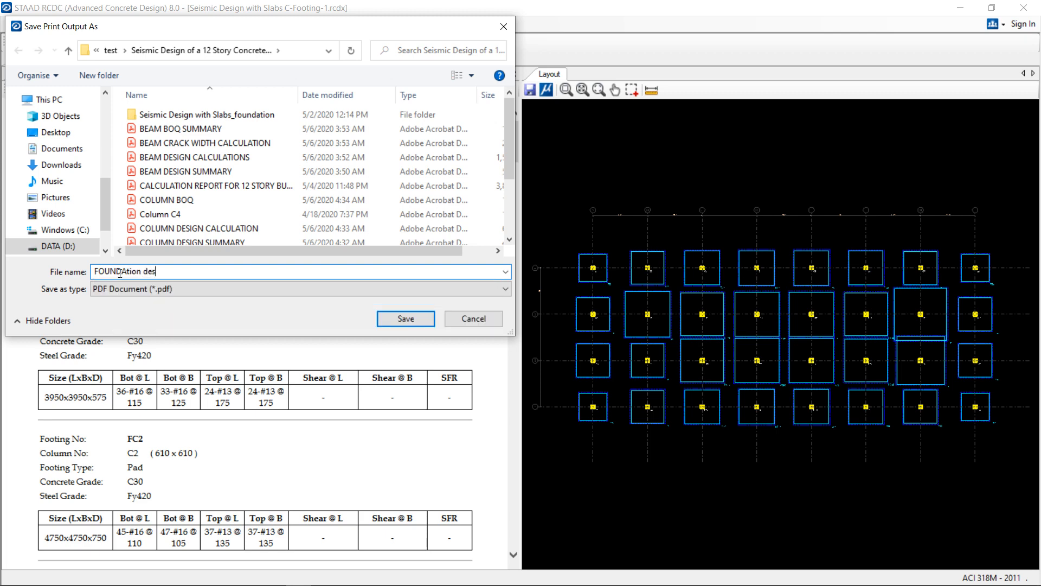
type("ign")
key("BackSpace")
key("BackSpace")
key("BackSpace")
key("BackSpace")
key("BackSpace")
key("BackSpace")
key("BackSpace")
key("BackSpace")
key("BackSpace")
key("BackSpace")
key("BackSpace")
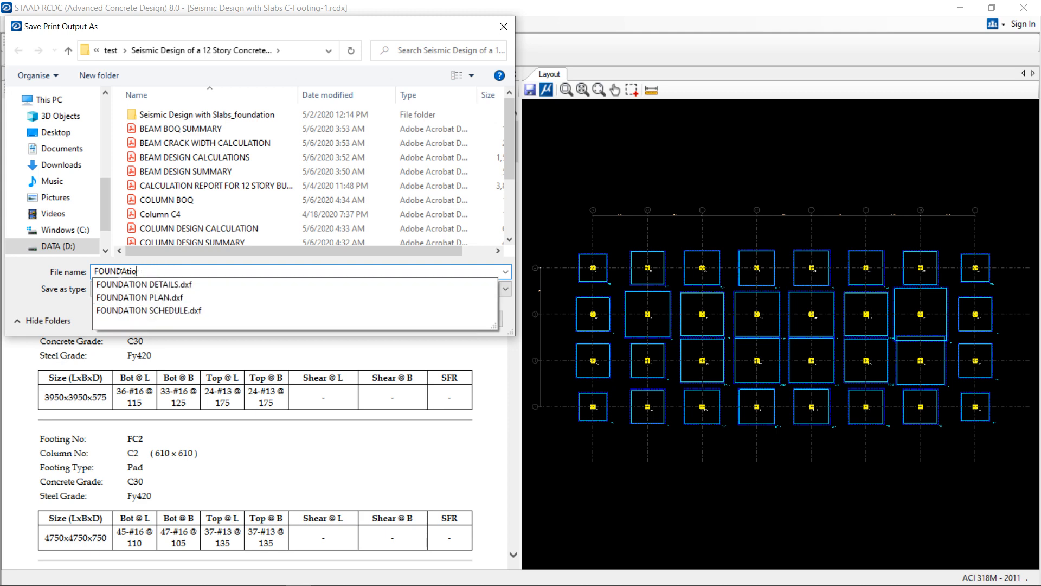
type("TION DESIG")
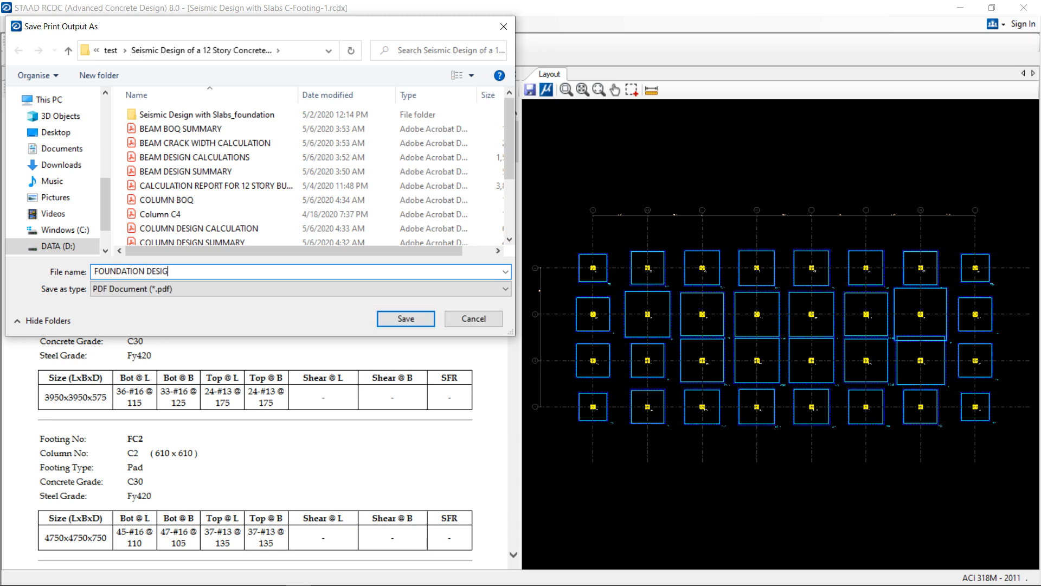
type("N SUMMARY")
left_click(387, 320)
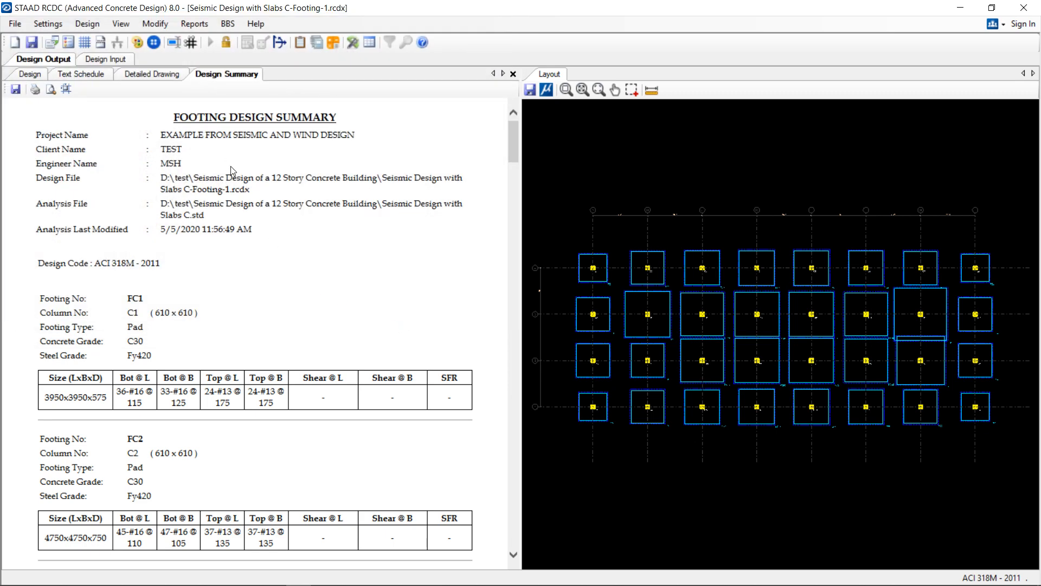
Generate the design calculations report for footing FC1 and read through it to the load transfer check
left_click(200, 25)
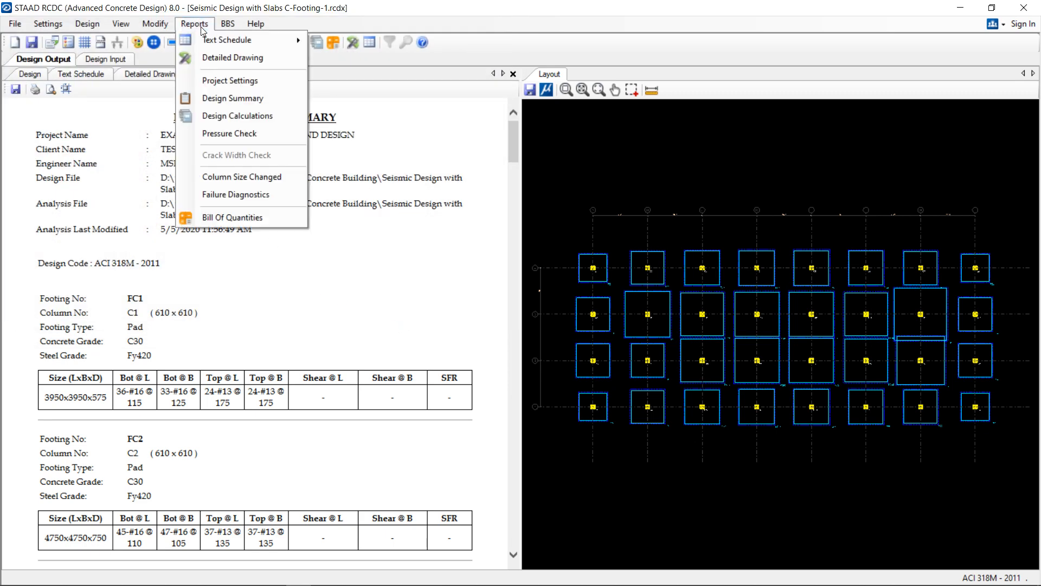
left_click(272, 116)
left_click(470, 167)
left_click(536, 446)
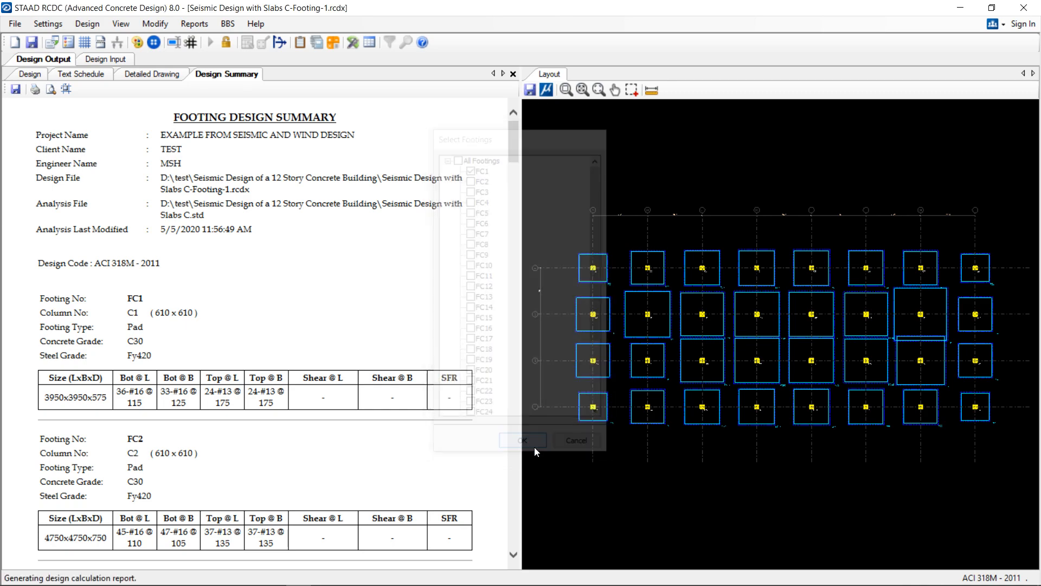
scroll(327, 307, "down", 15)
scroll(328, 307, "down", 20)
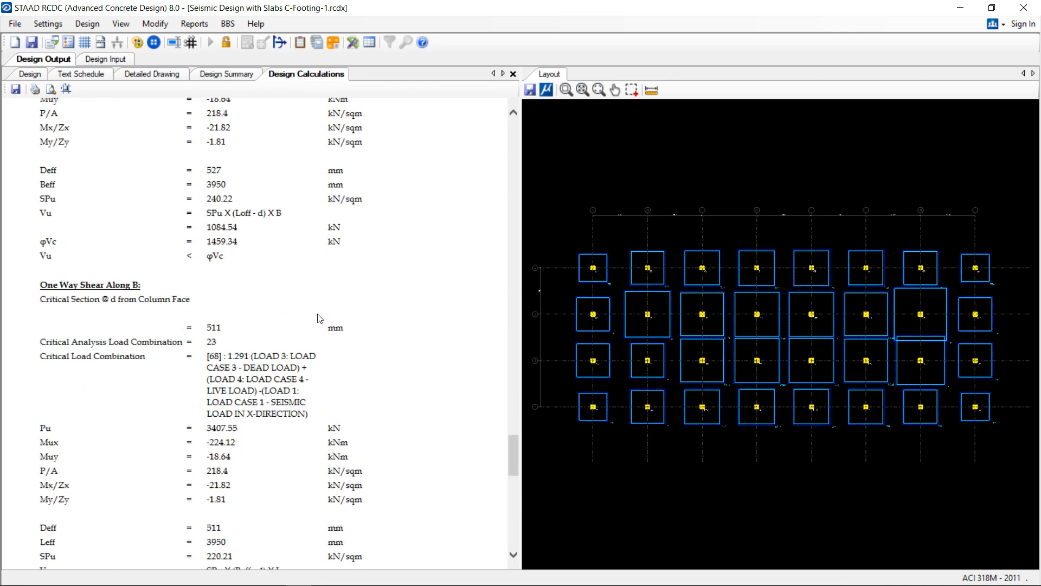
scroll(320, 319, "down", 20)
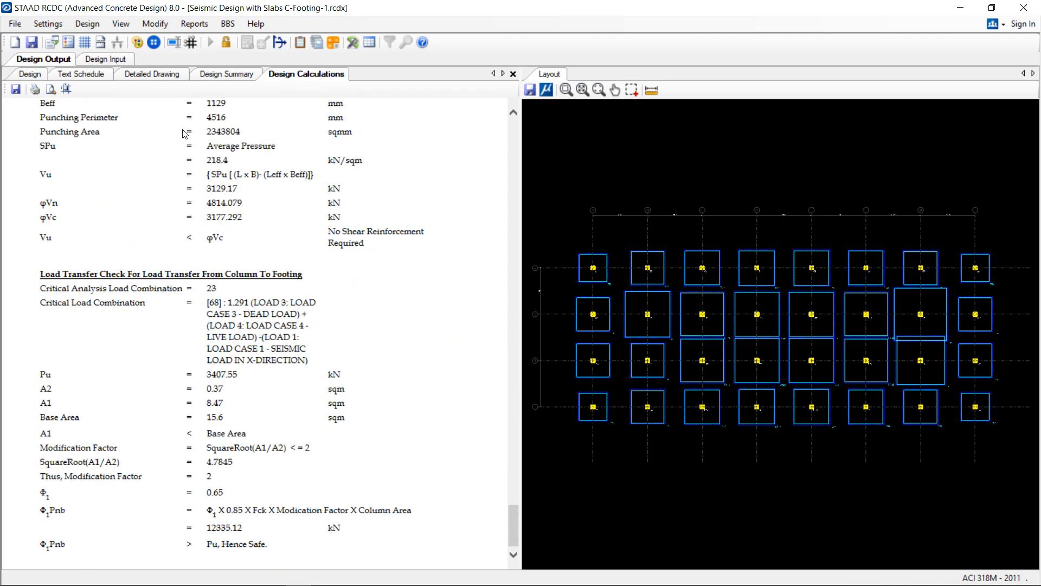
Print the FC1 design calculations report to PDF as FOUNDATION CALC
left_click(36, 89)
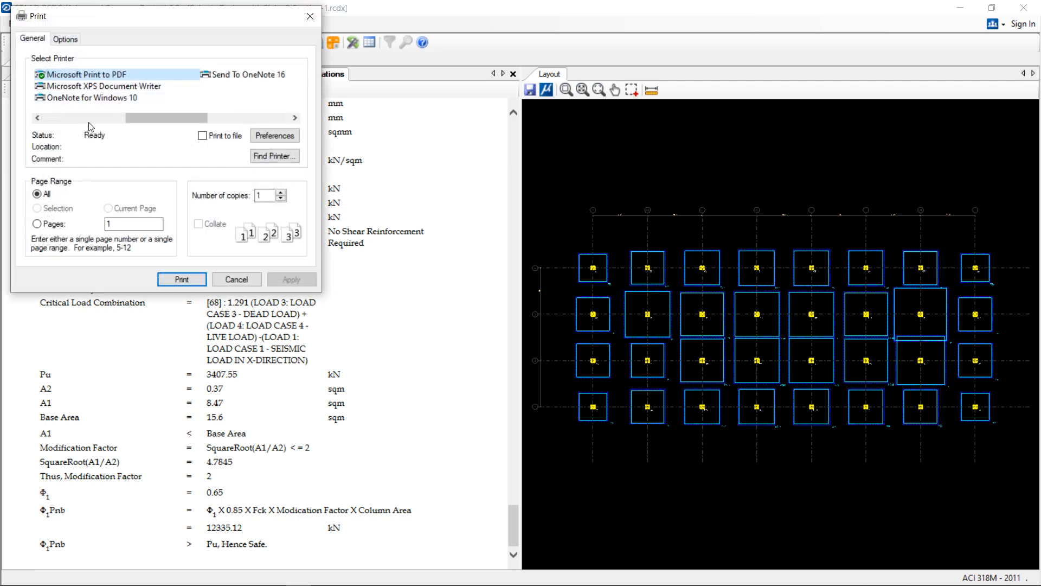
left_click(181, 279)
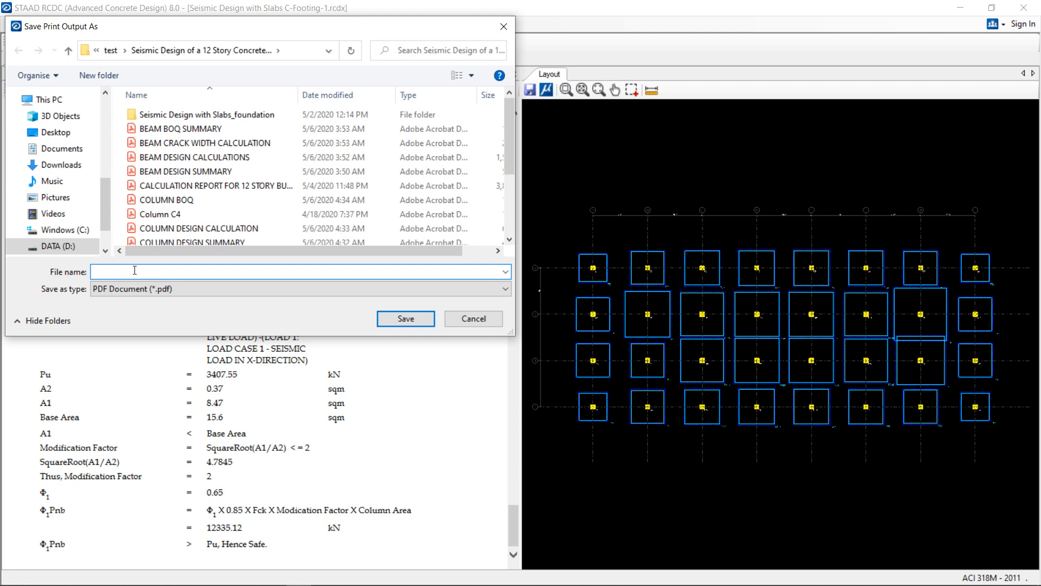
type("FOUNDA")
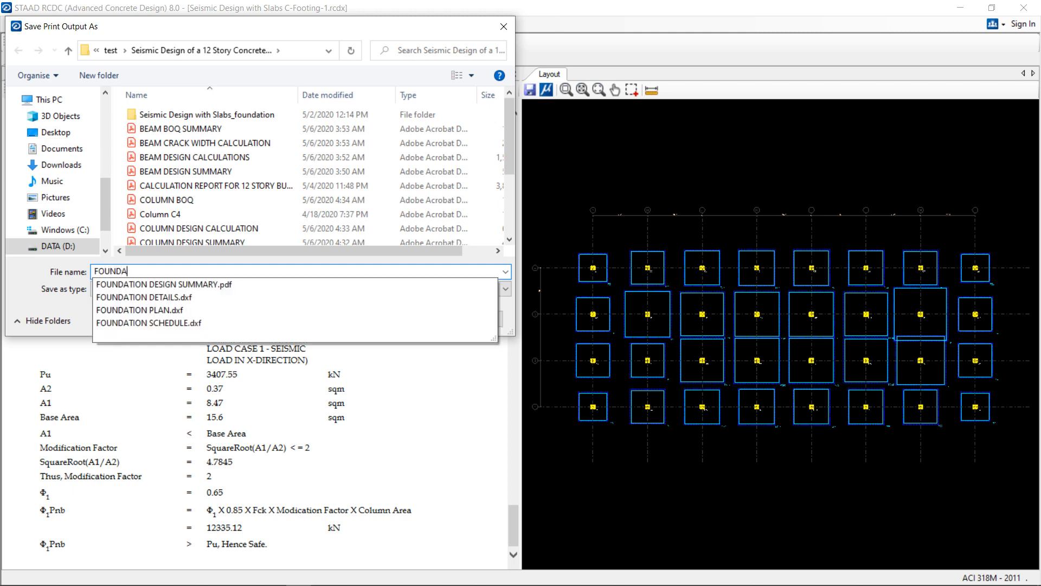
type("TION C")
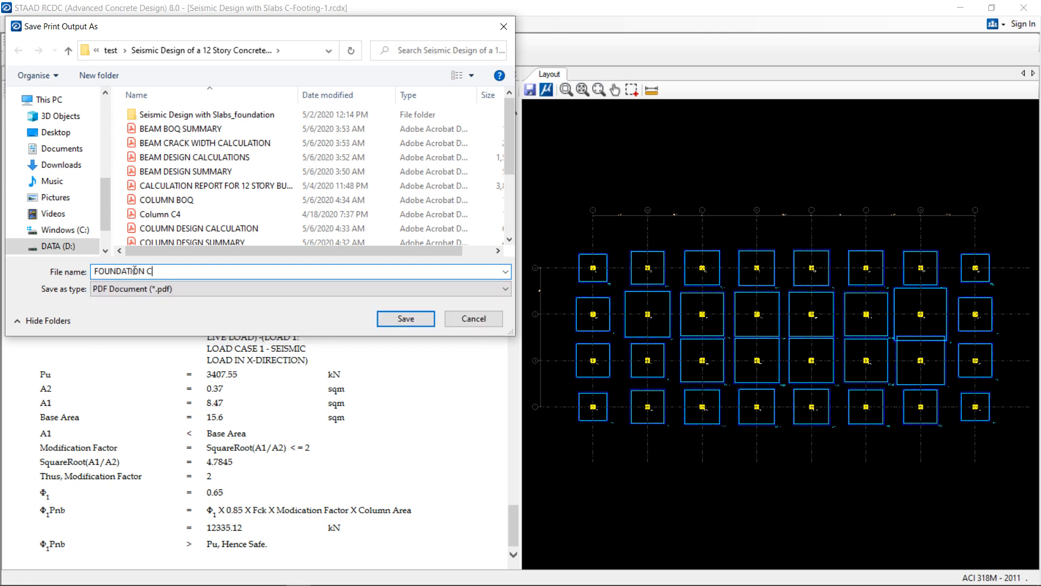
type("ALC")
left_click(406, 318)
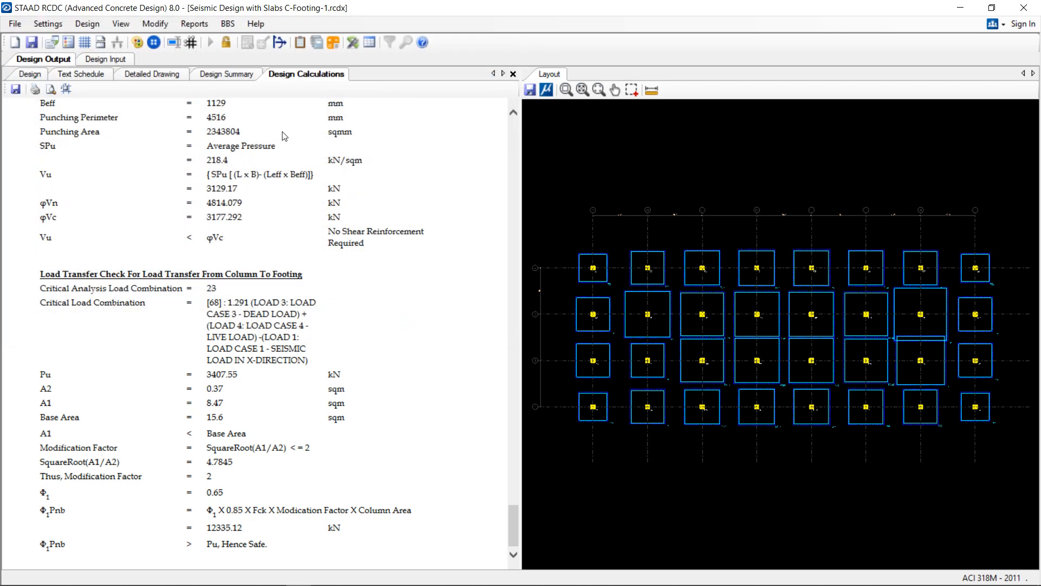
Generate the pressure check report for footing FC1 and review its table for all load combinations
left_click(202, 26)
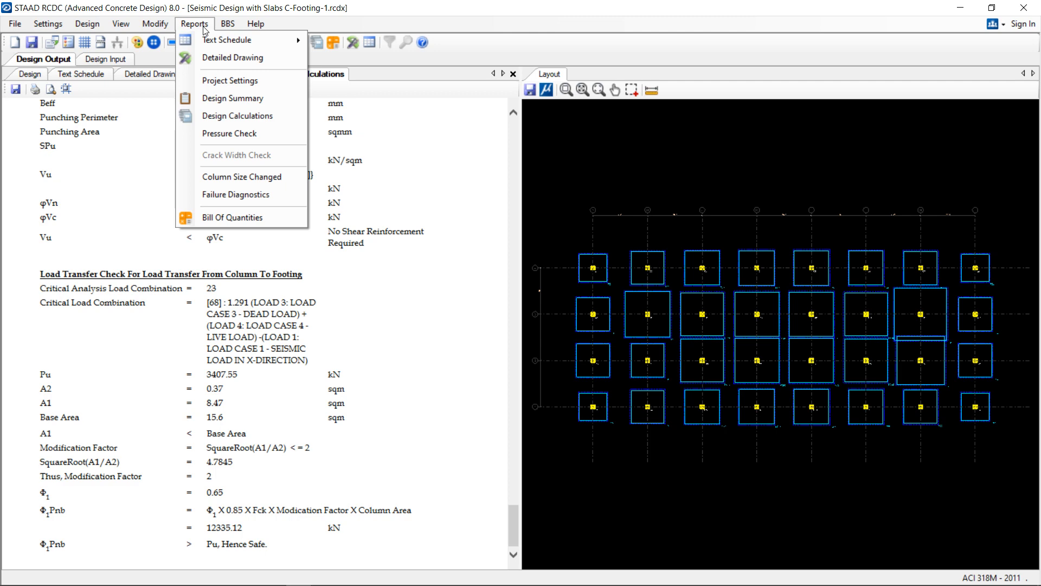
left_click(230, 133)
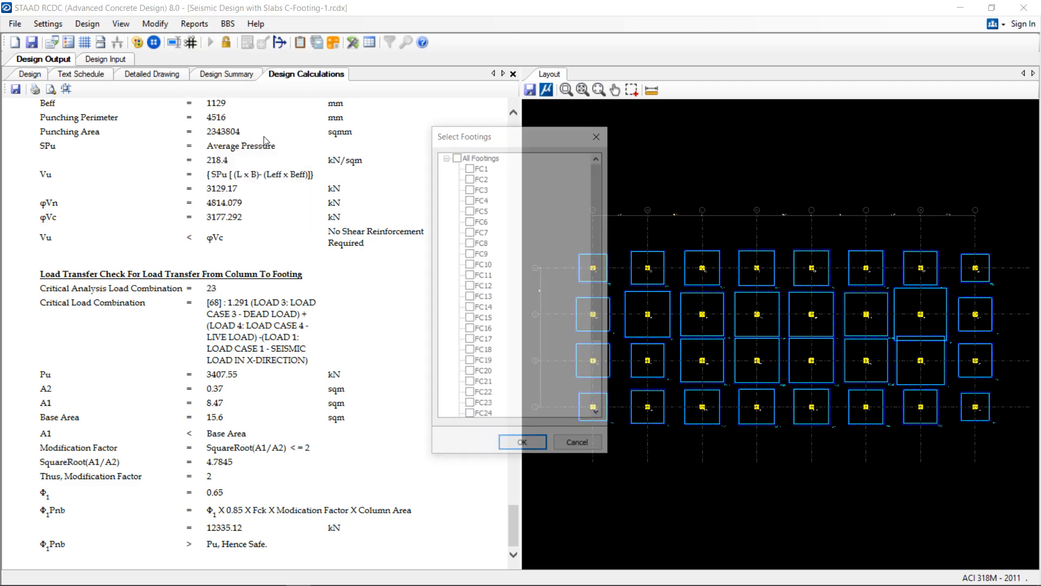
left_click(470, 168)
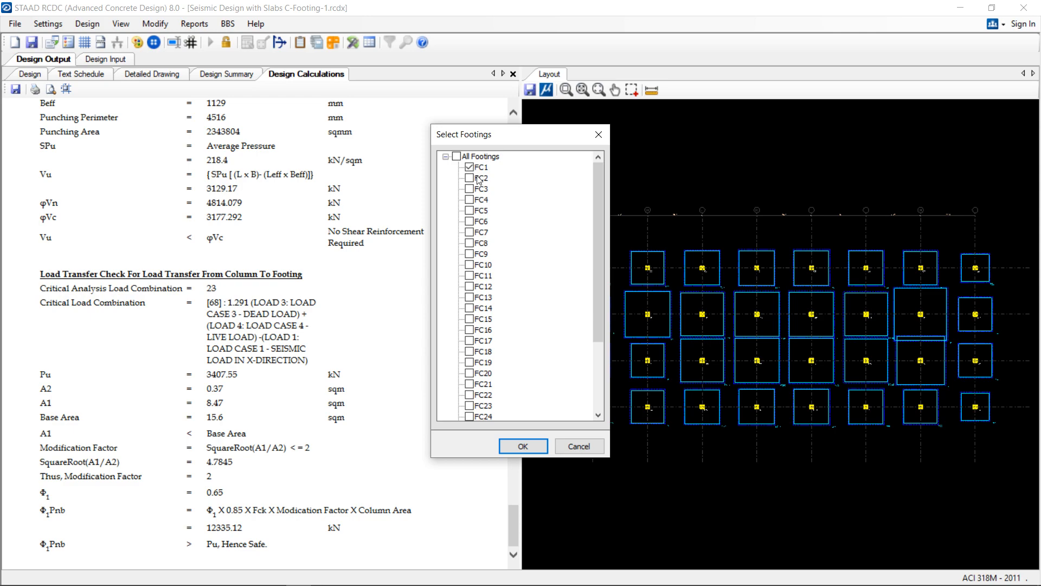
left_click(524, 445)
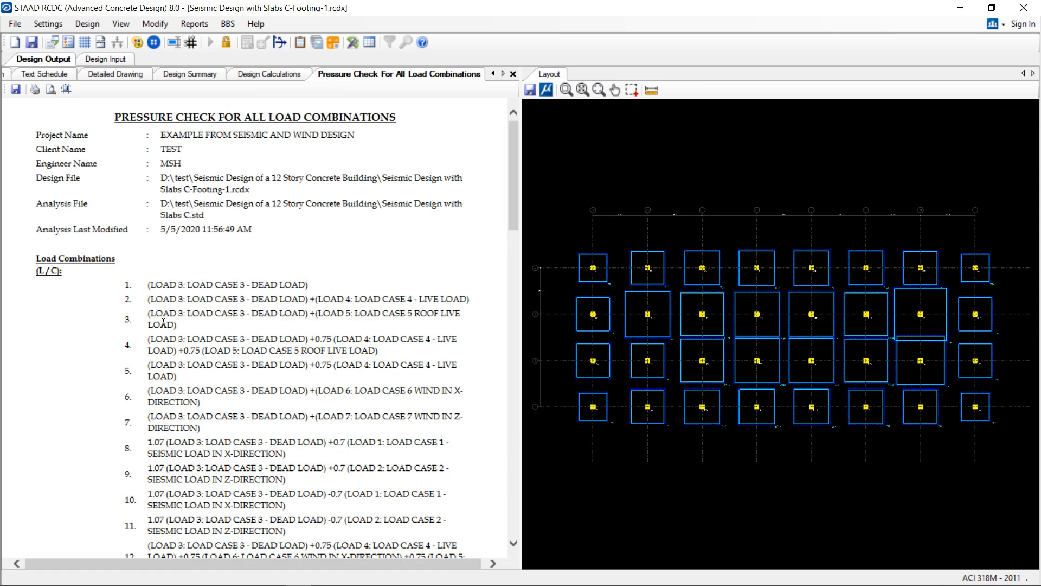
scroll(157, 305, "down", 10)
scroll(157, 305, "down", 15)
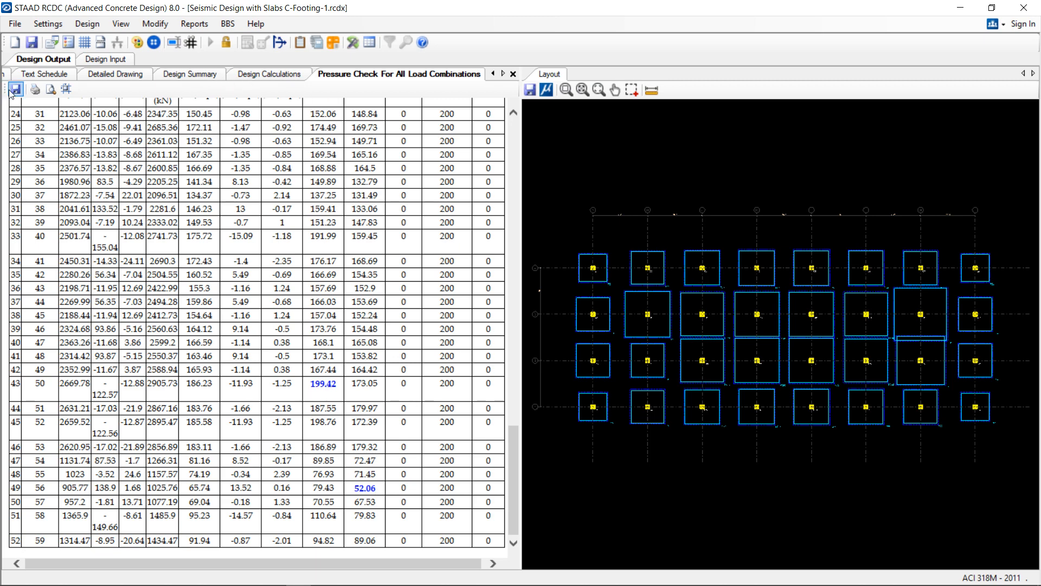
Print the pressure check report to PDF as FOUNDATION PRESSURE
left_click(36, 89)
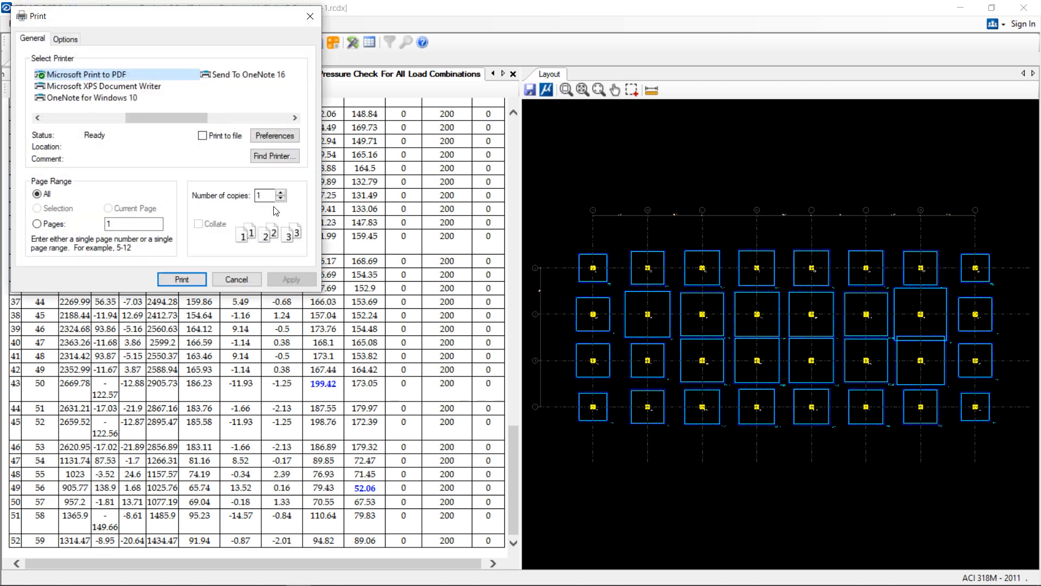
left_click(180, 279)
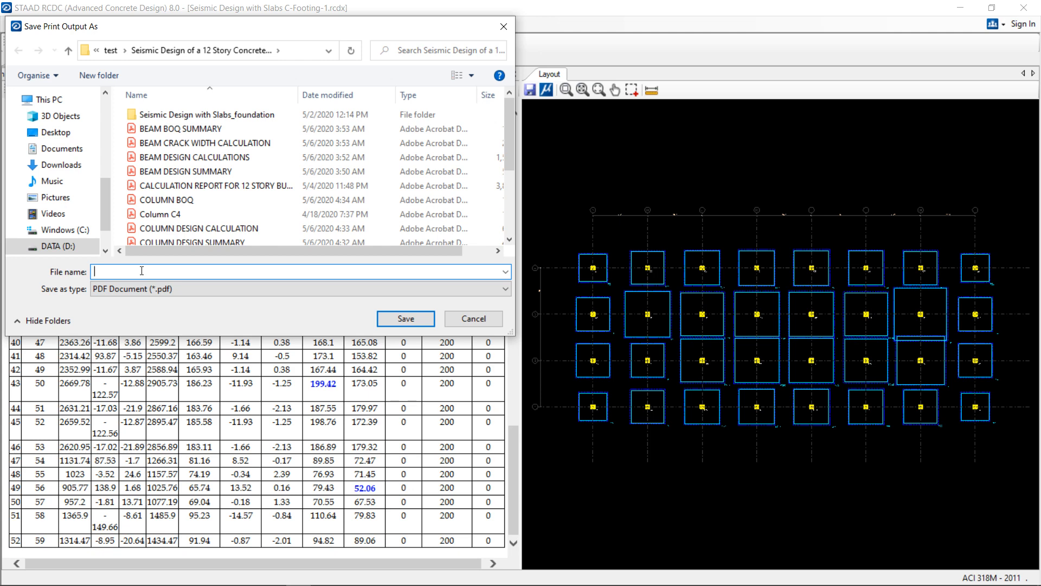
type("FO")
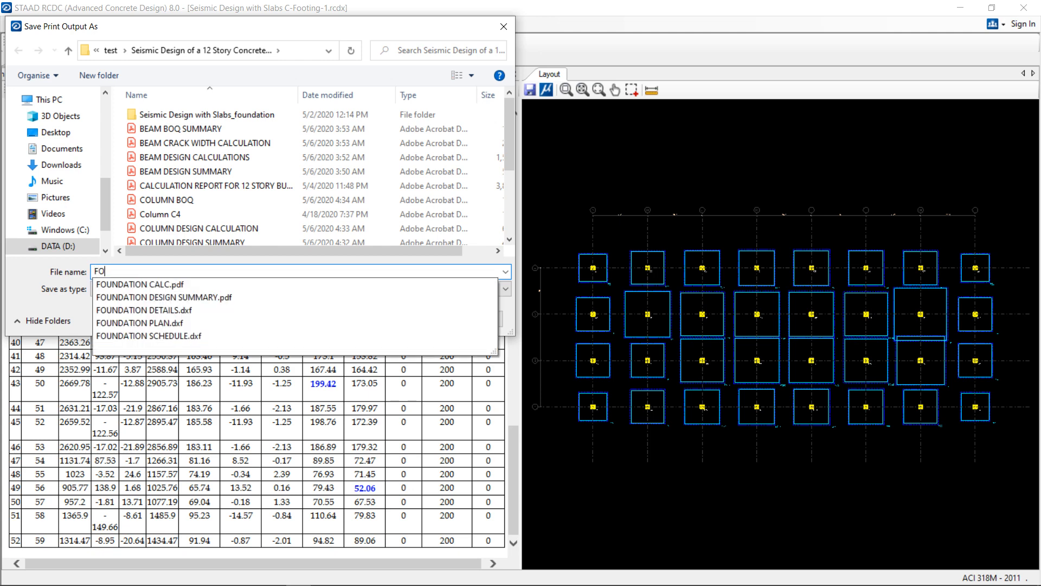
type("UNDATION PRESSURE")
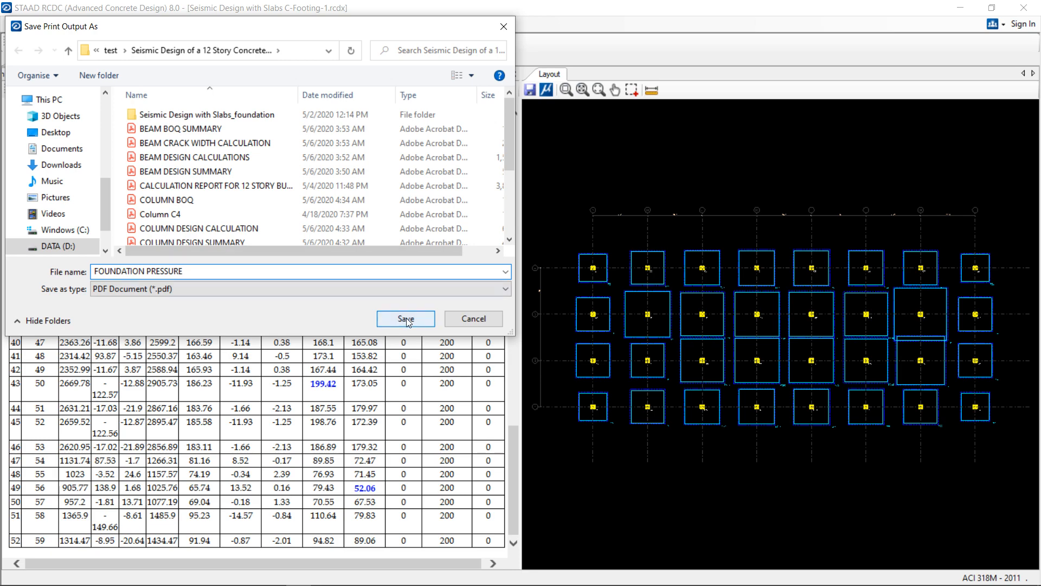
left_click(406, 319)
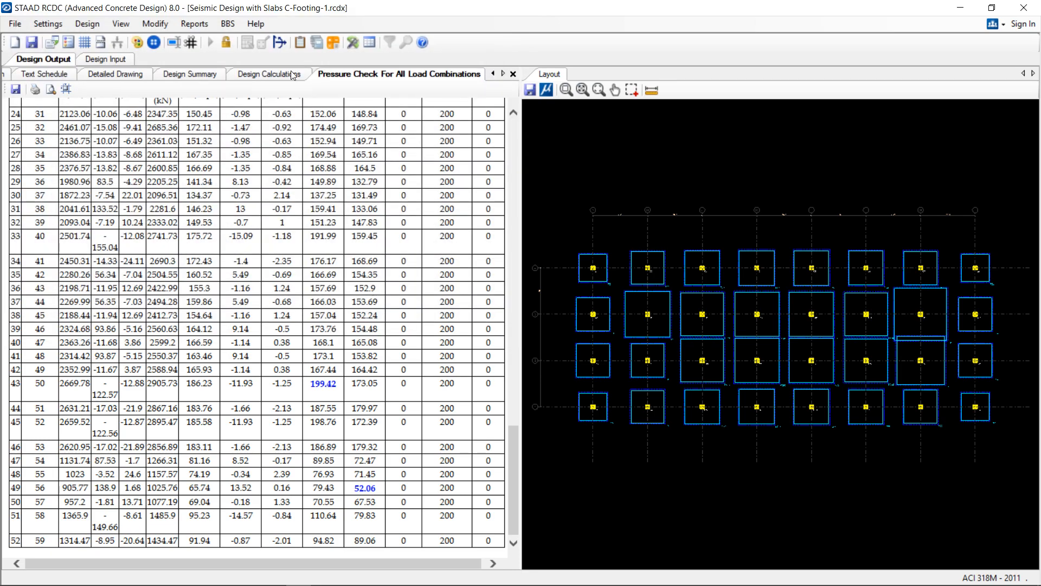
Generate the footings' bill of quantities in $ - Dollars with the BOQ Summary, Reinforcement Type Wise, and Level and Rebar Wise reports
left_click(200, 25)
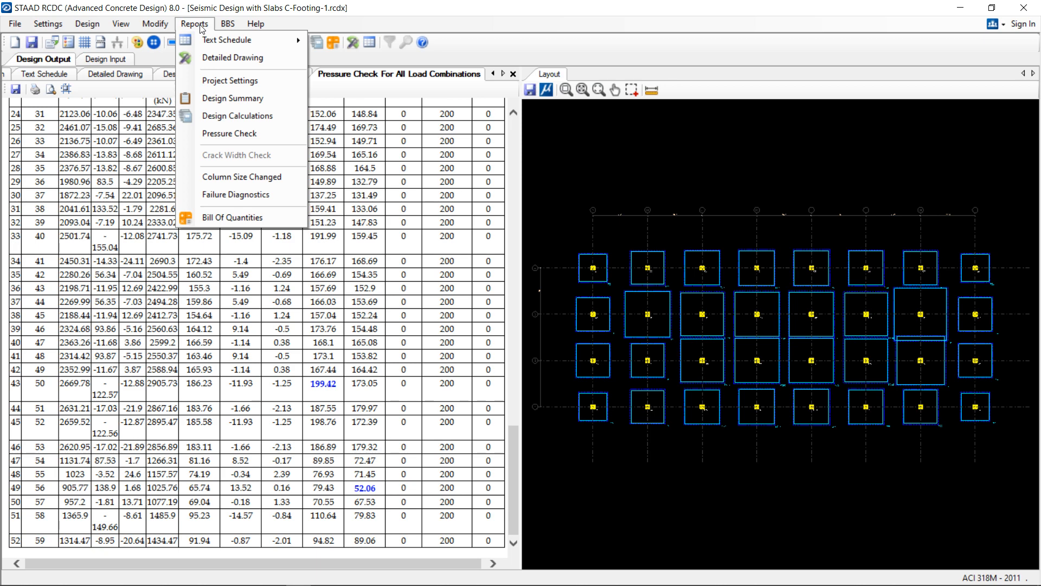
left_click(232, 217)
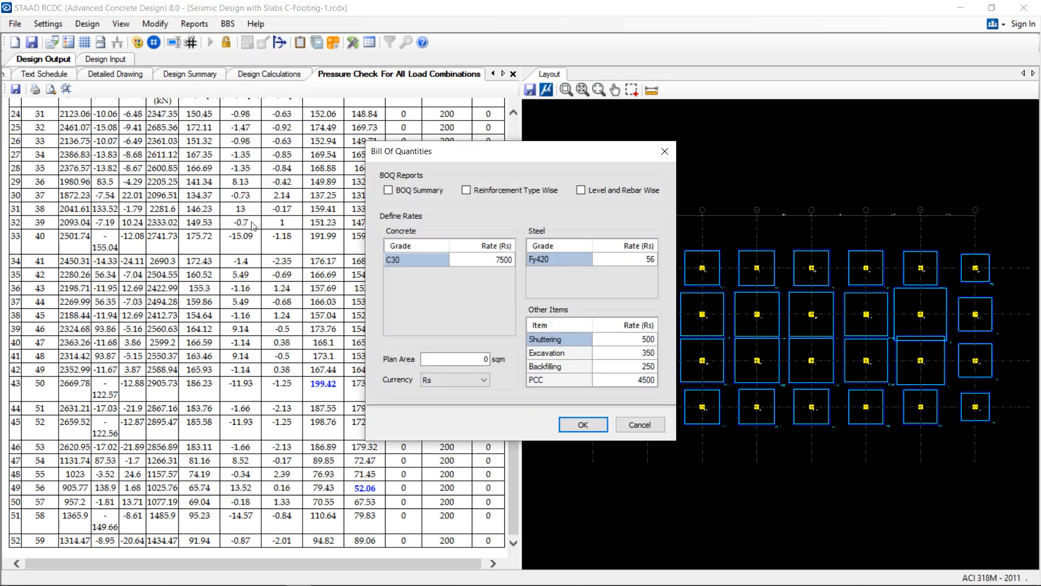
left_click(461, 380)
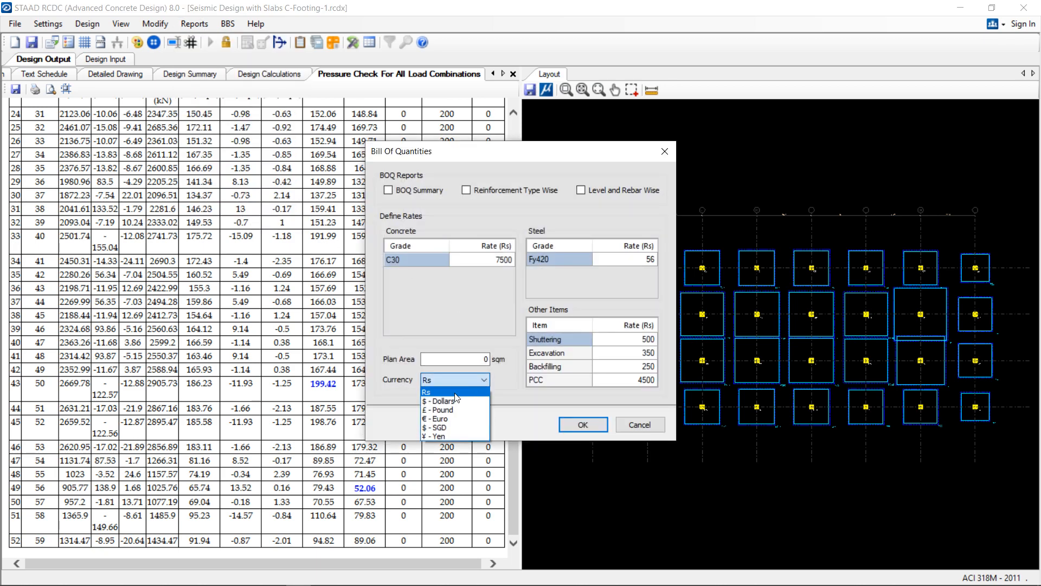
left_click(448, 401)
left_click(388, 191)
left_click(466, 191)
left_click(581, 189)
left_click(564, 425)
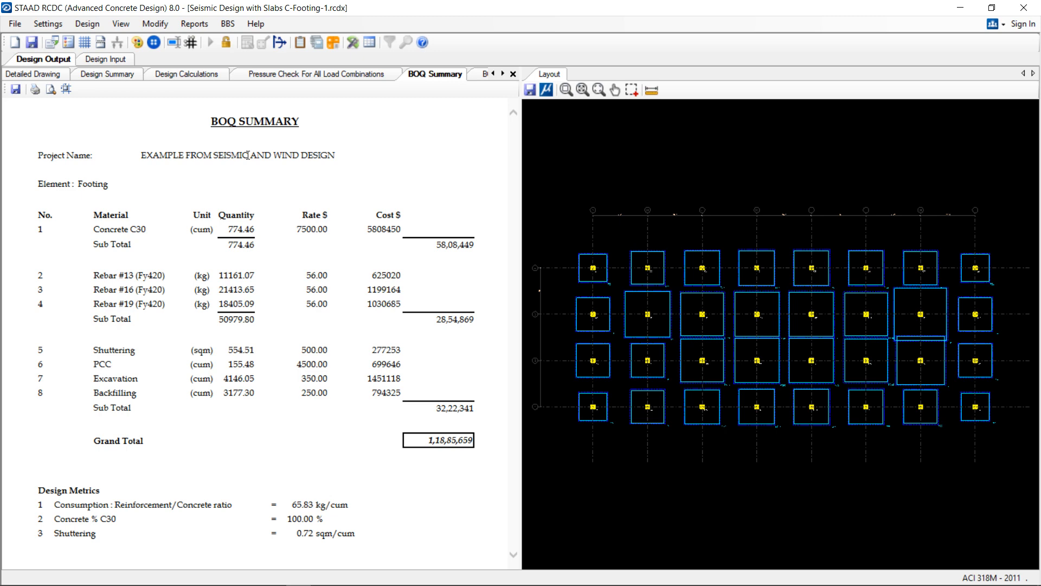
Print the footing BOQ summary to PDF as FOUNDATION BOQ
left_click(35, 90)
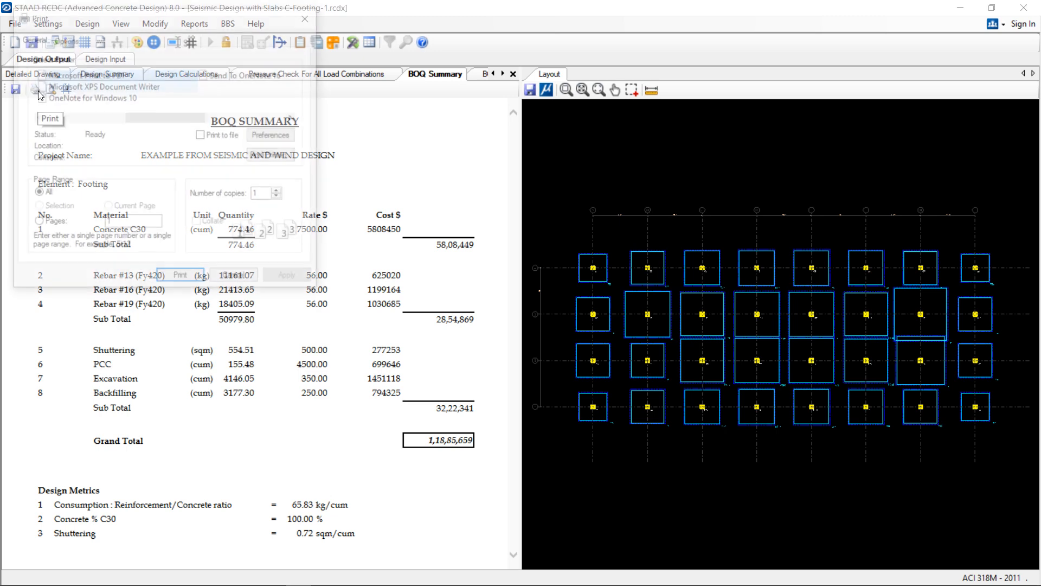
left_click(191, 280)
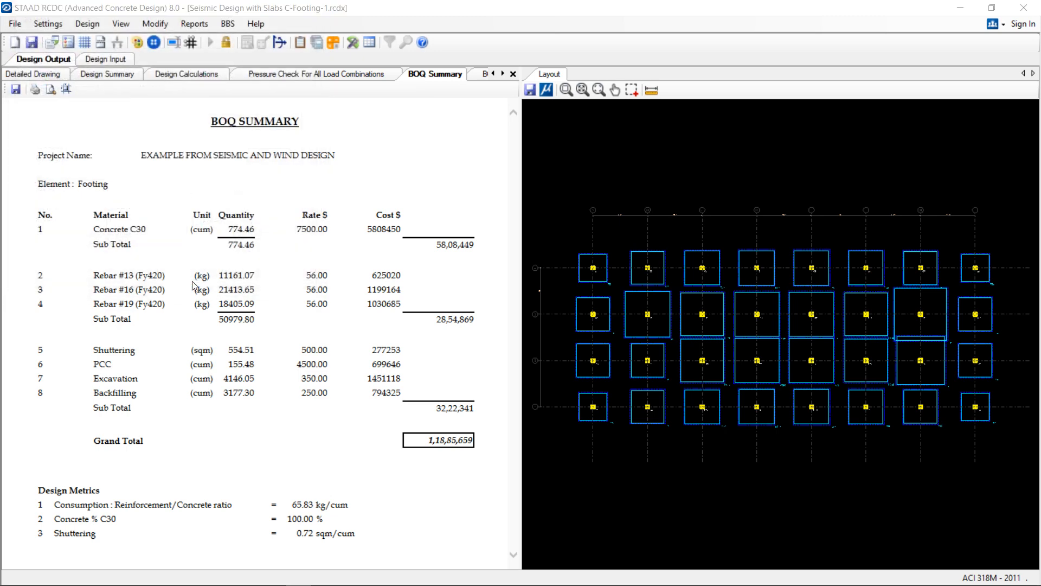
type("F")
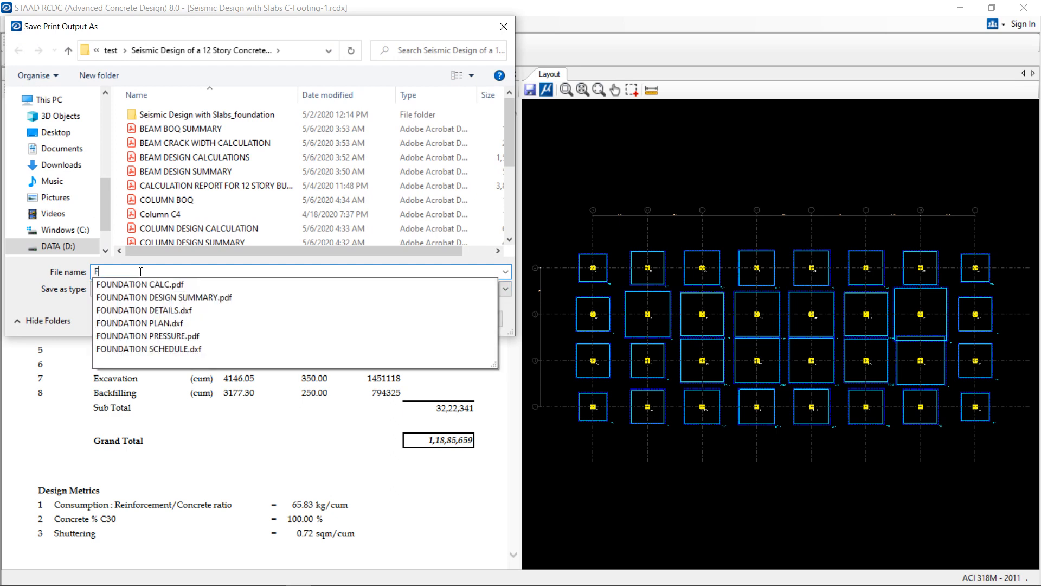
type("OUNDATION BOQ")
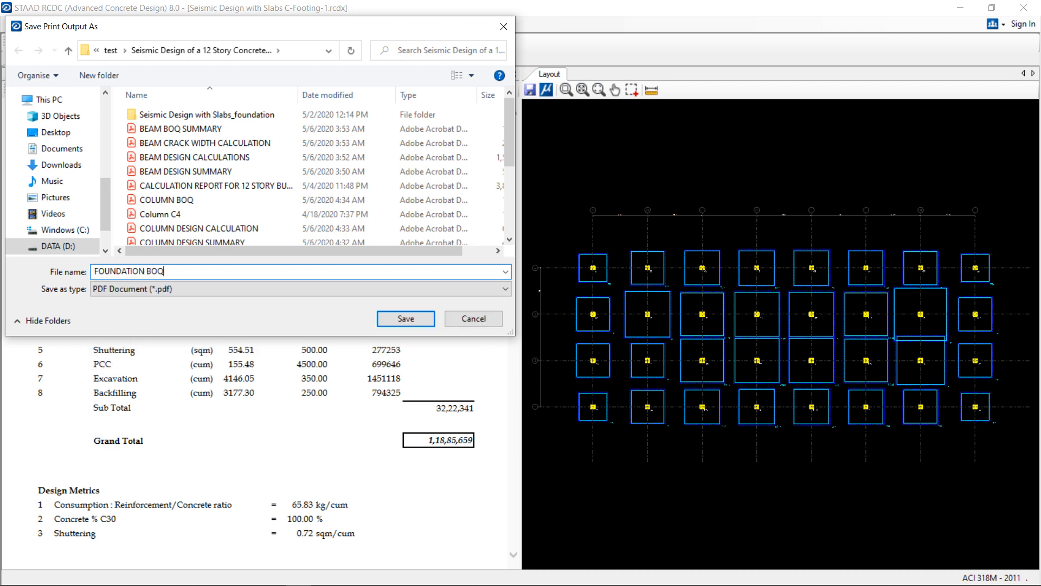
left_click(382, 321)
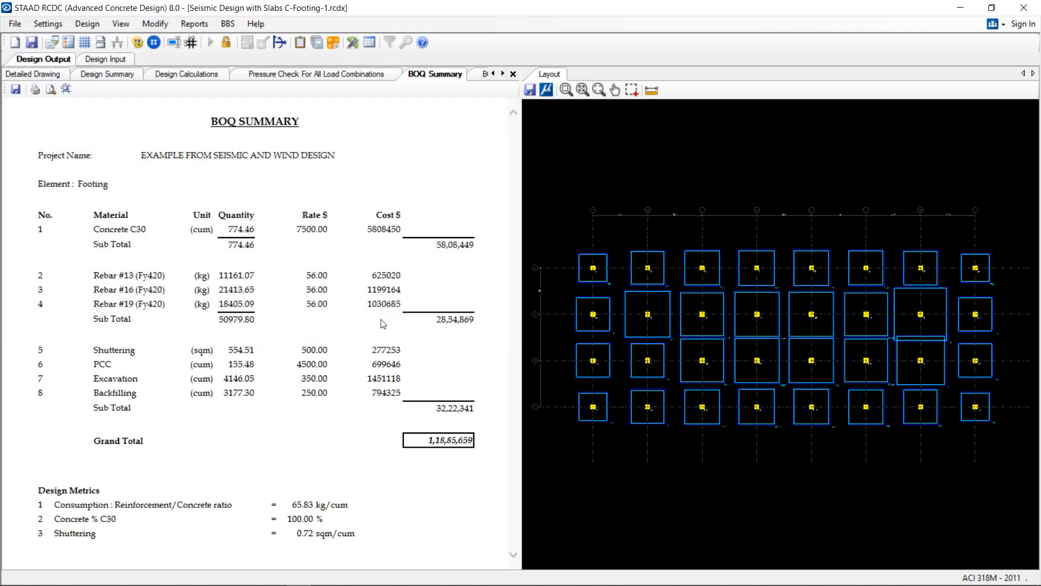
Generate the bar bending schedule drawing for all footings and look over the footing plans, sections and rebar tables
left_click(226, 24)
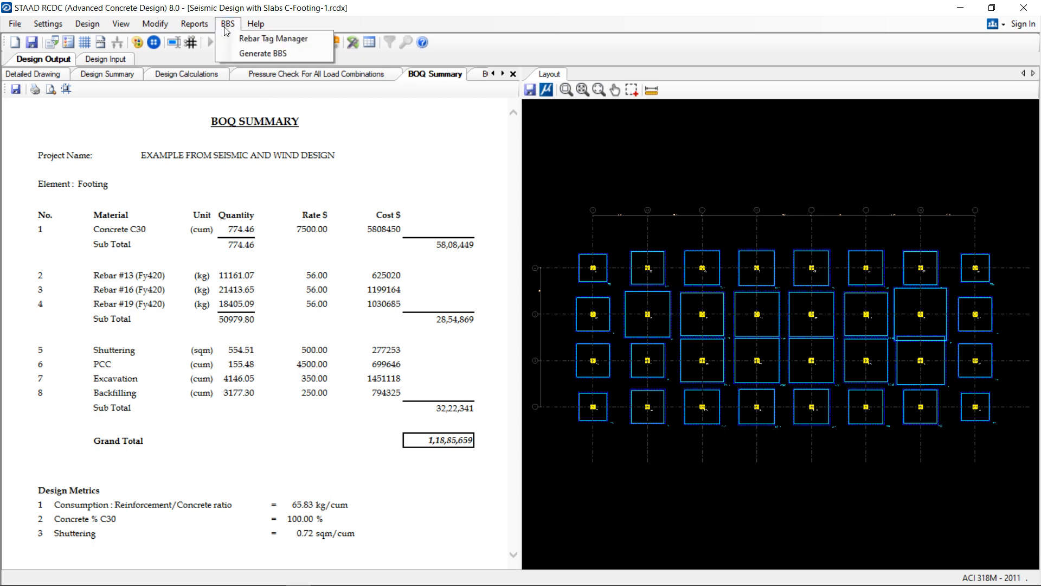
left_click(256, 54)
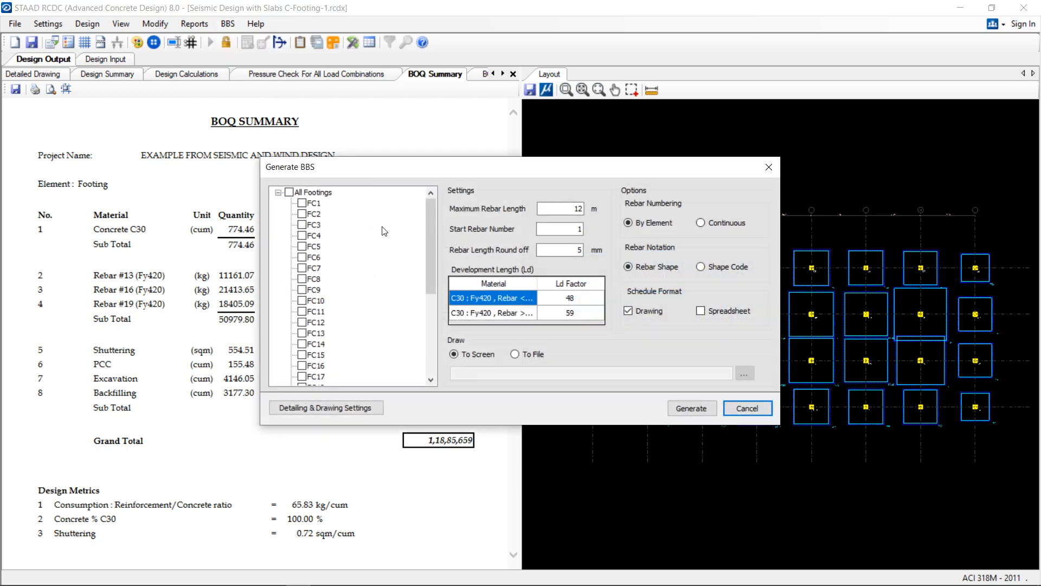
left_click(289, 192)
left_click(694, 408)
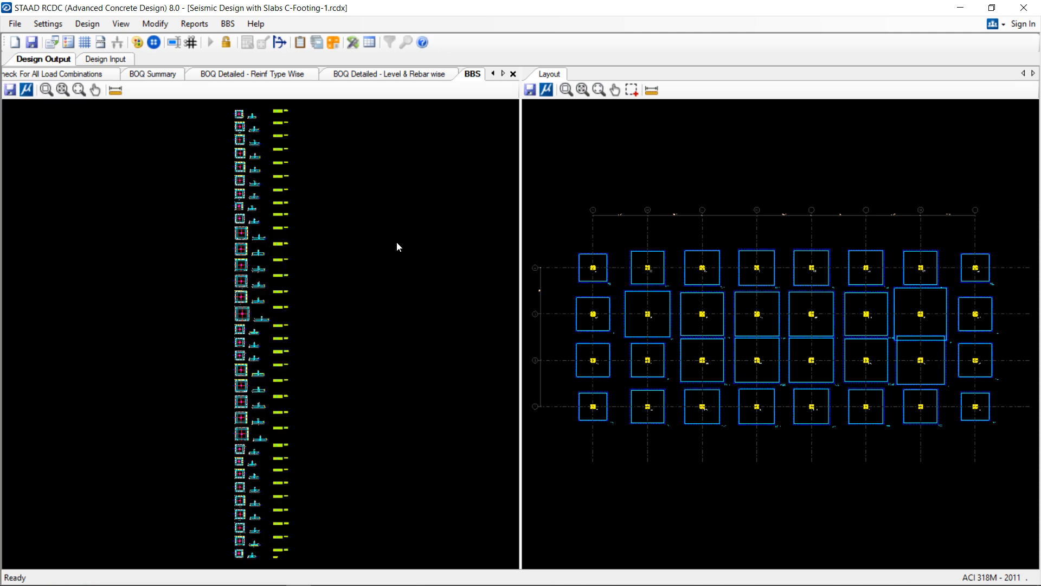
scroll(356, 188, "up", 2)
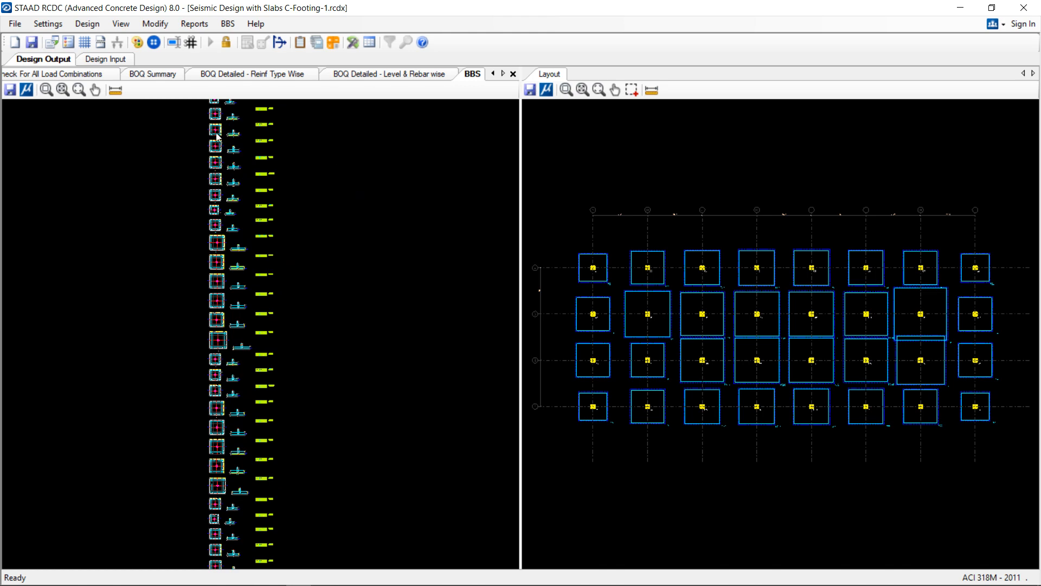
scroll(235, 115, "up", 5)
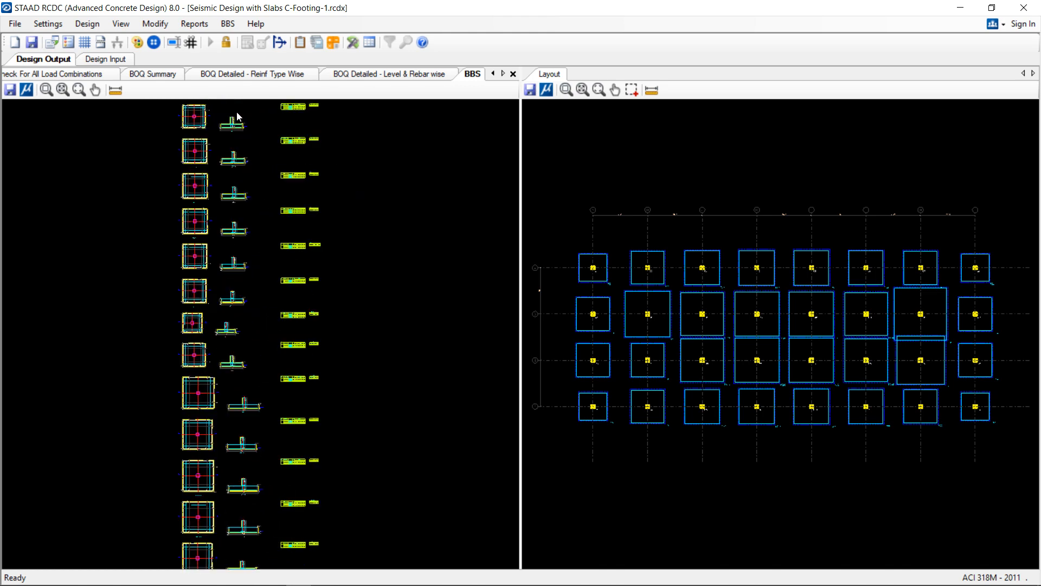
scroll(236, 111, "up", 5)
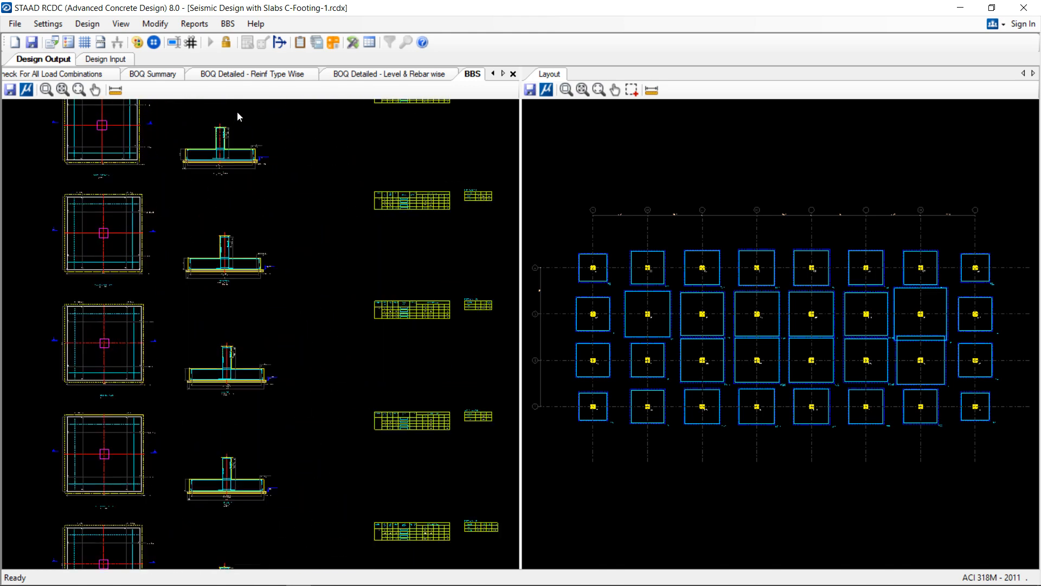
Save the footing bar bending schedule drawing as the DXF file FOUNDATION BBS
left_click(10, 91)
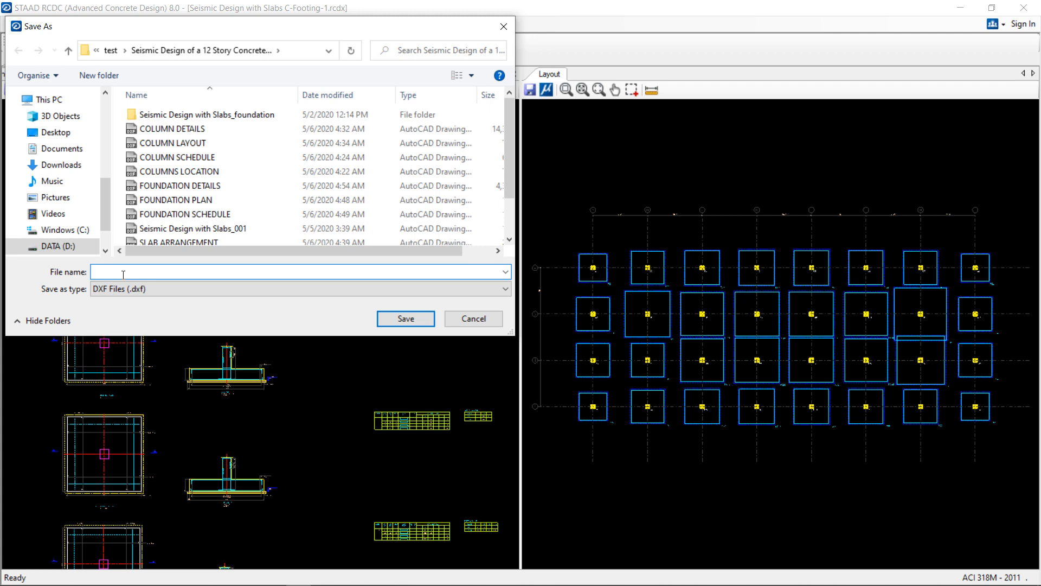
type("FOUND")
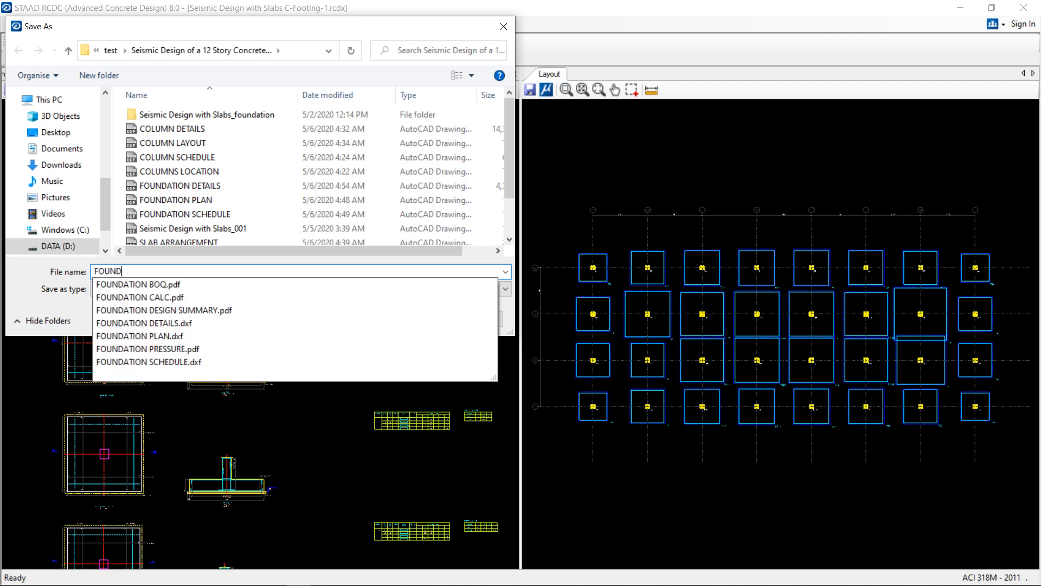
type("ATION BBS")
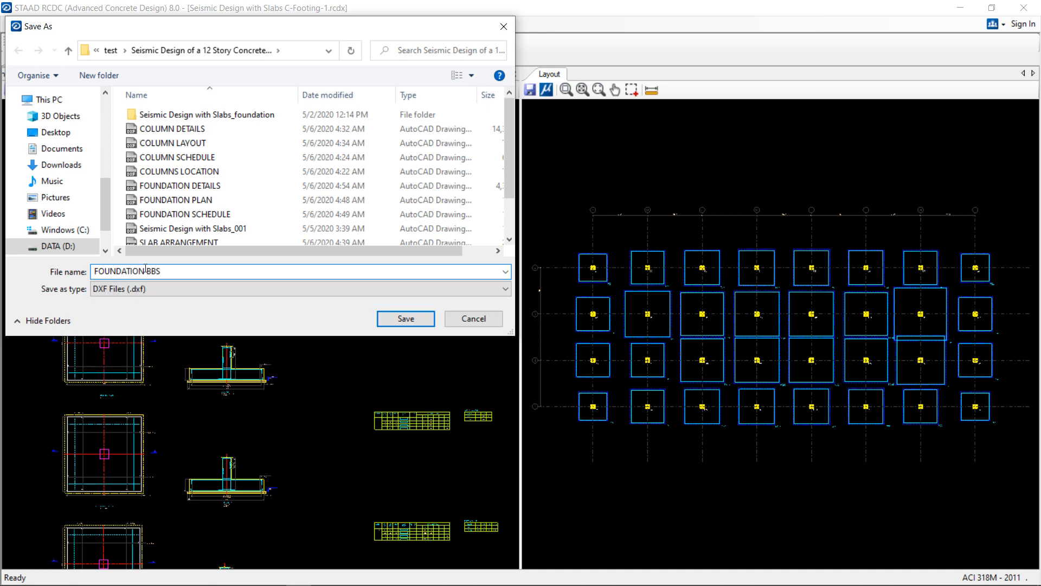
left_click(415, 319)
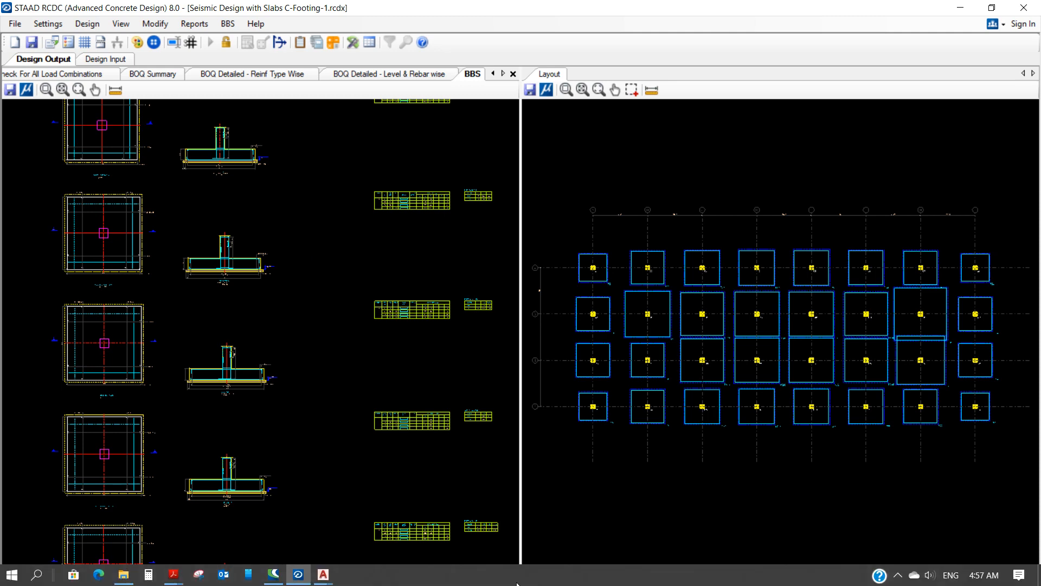
Switch to AutoCAD and close COLUMN LAYOUT.dxf and FOUNDATION PLAN.dxf without saving changes
mouse_move(324, 574)
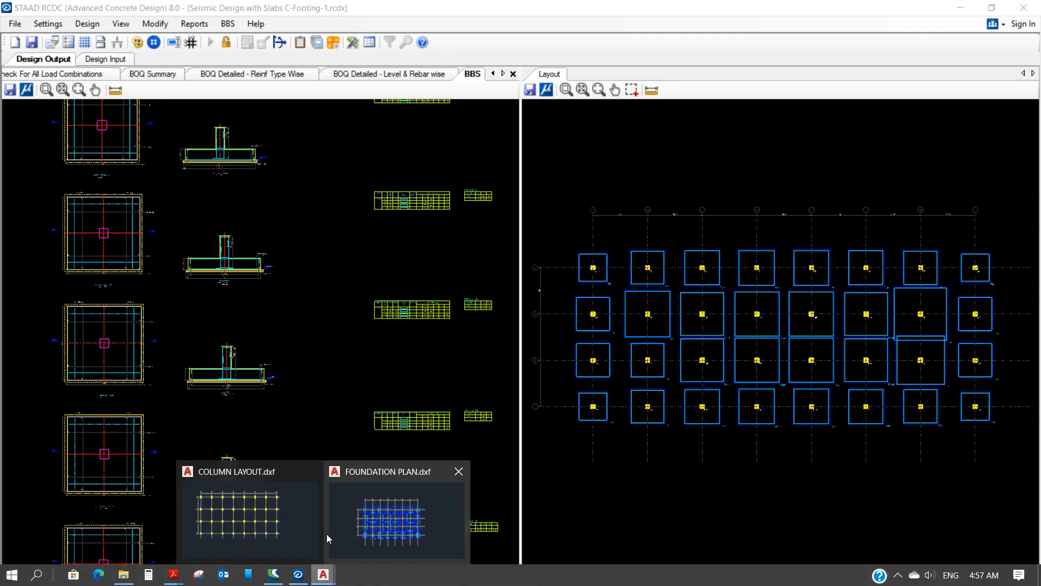
left_click(295, 523)
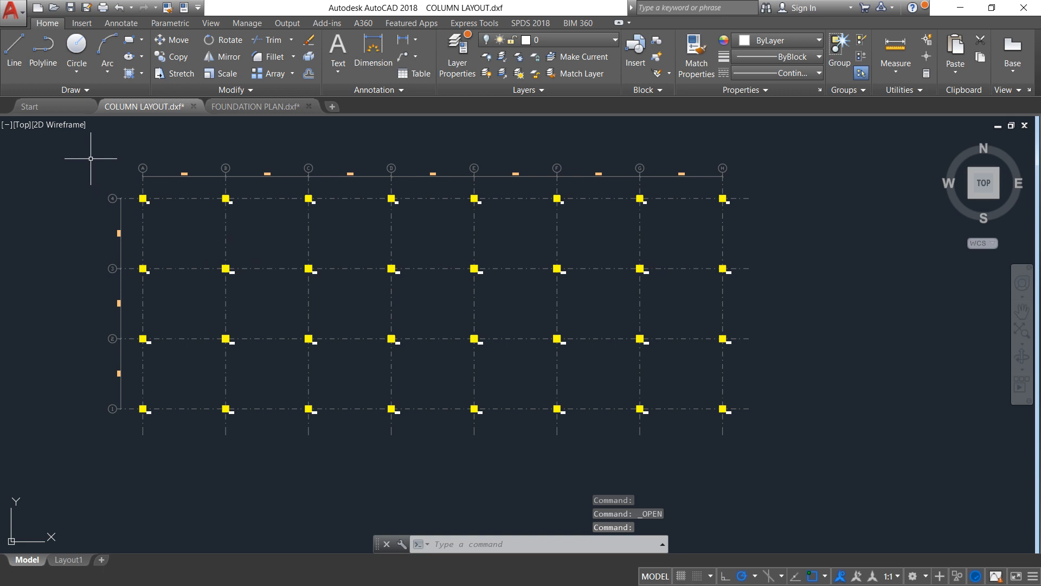
left_click(12, 12)
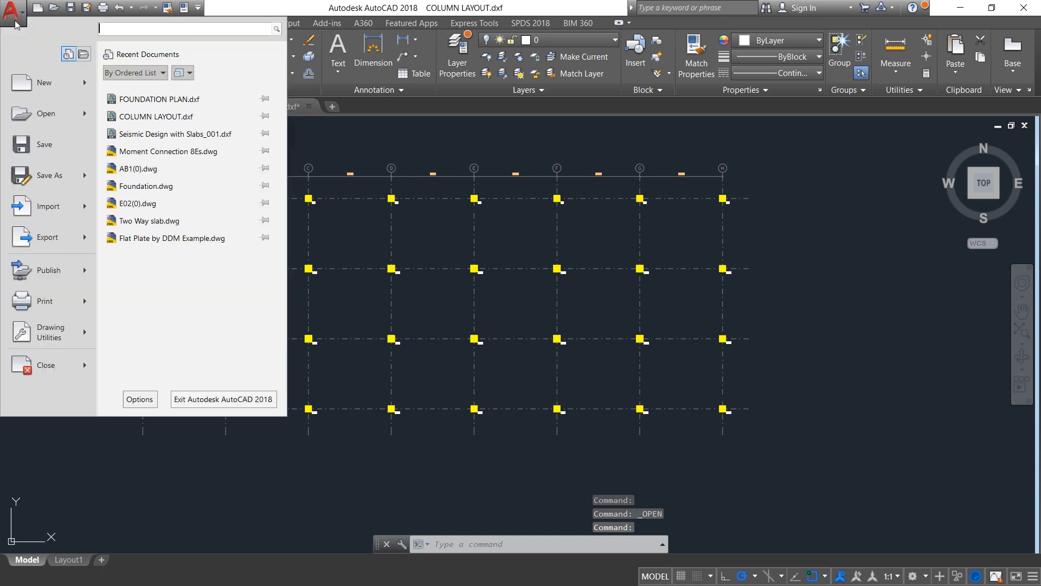
left_click(30, 368)
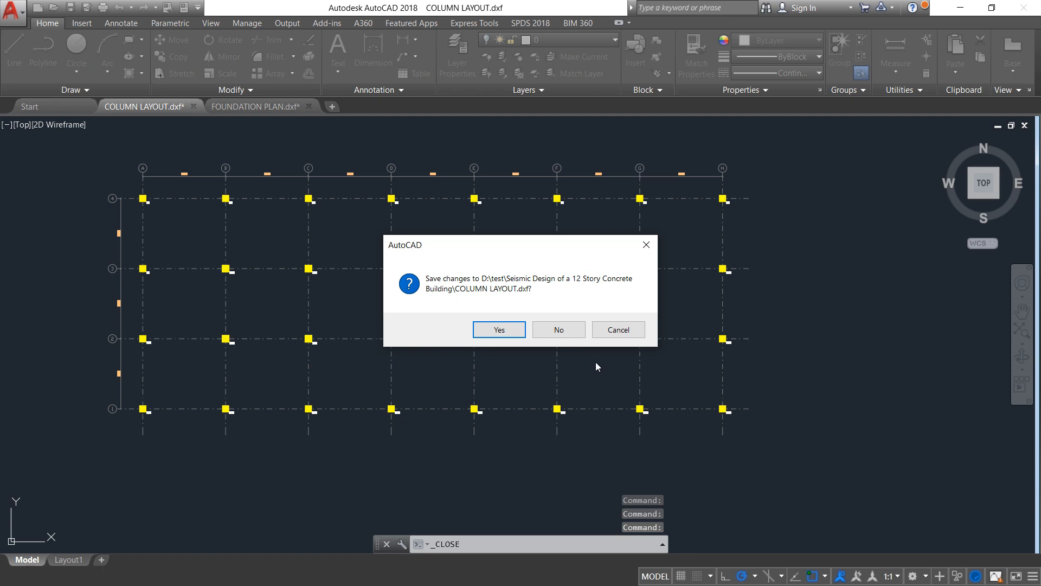
left_click(570, 331)
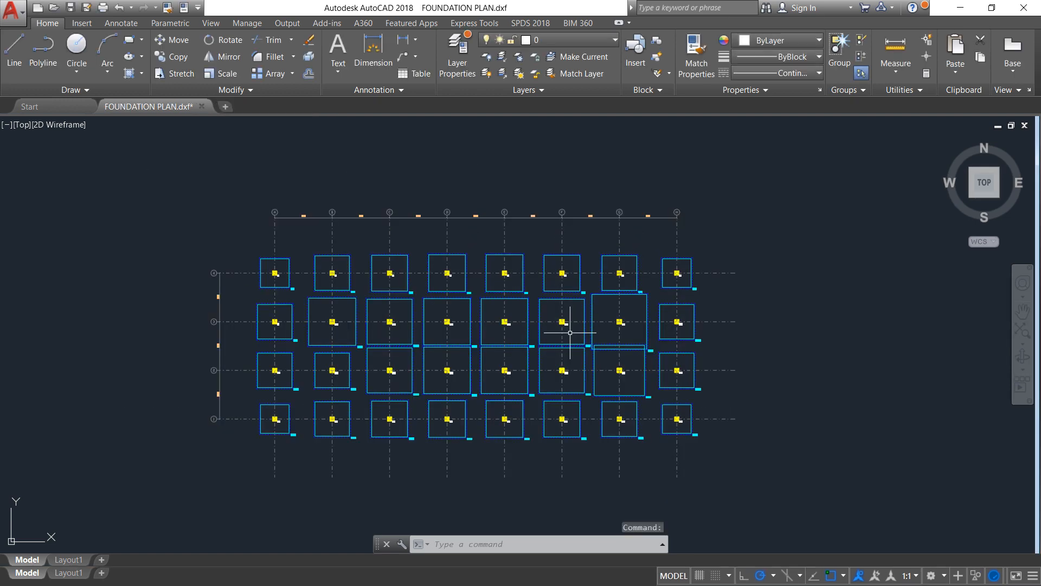
left_click(13, 17)
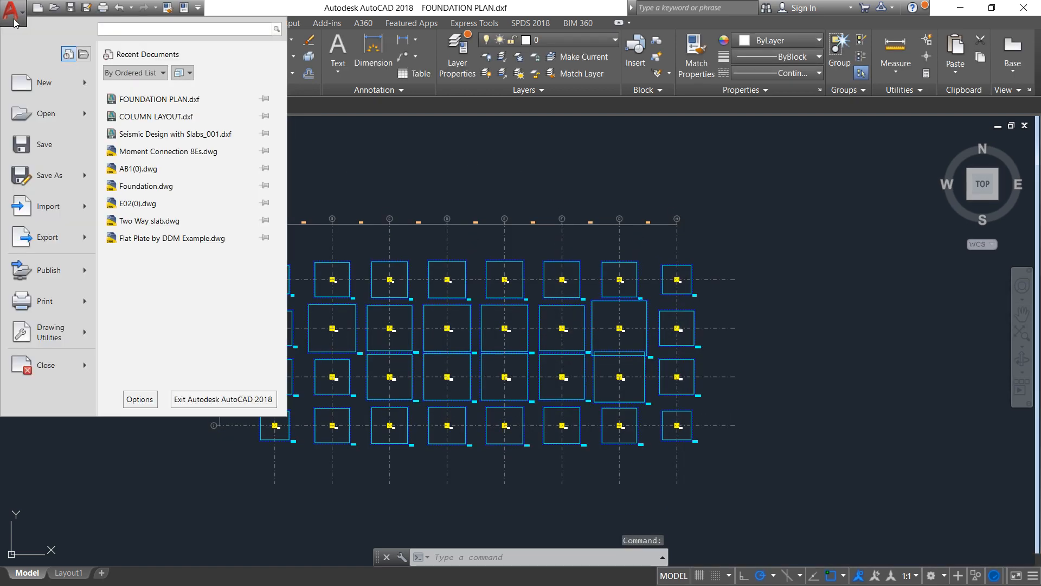
left_click(53, 374)
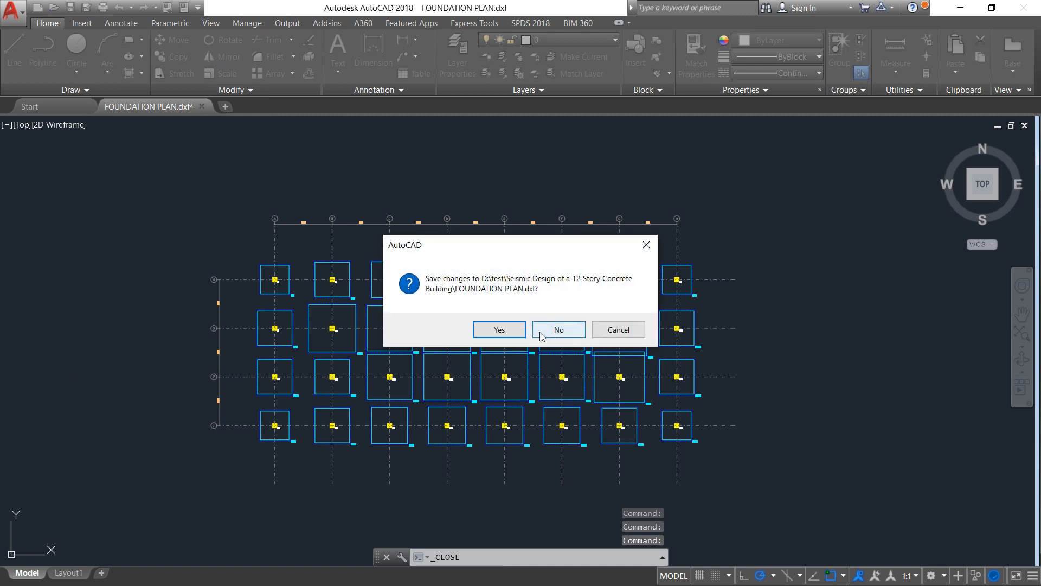
left_click(557, 332)
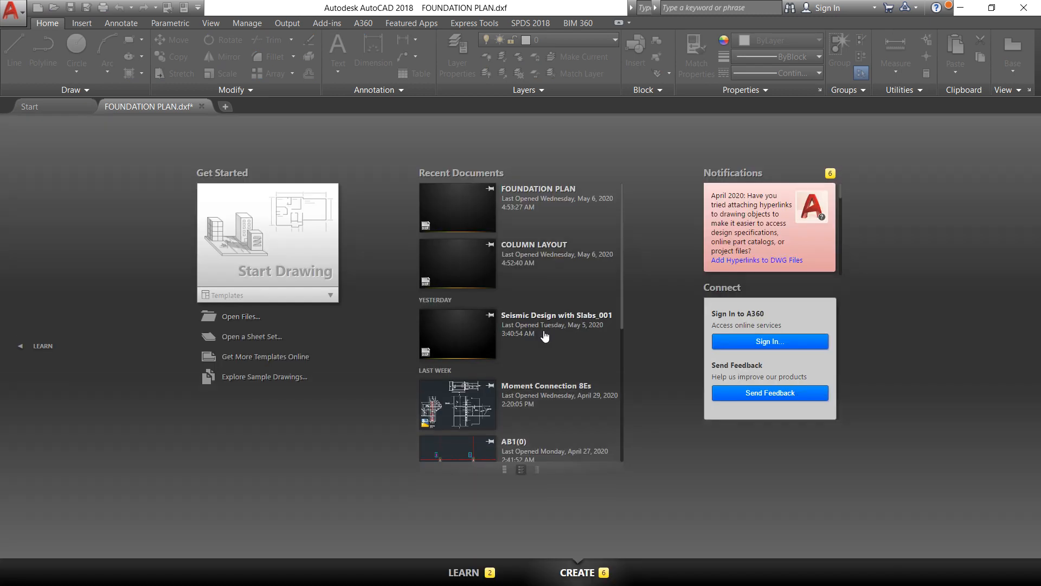
Open the FOUNDATION BBS DXF file from the Seismic Design of a 12 Story Concrete Building folder
left_click(241, 316)
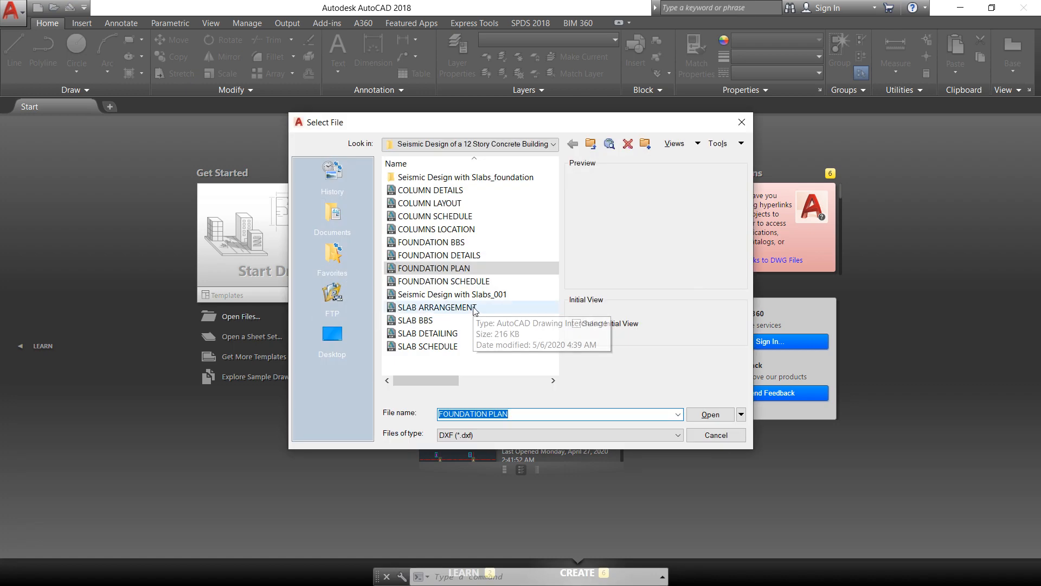
left_click(449, 244)
left_click(698, 414)
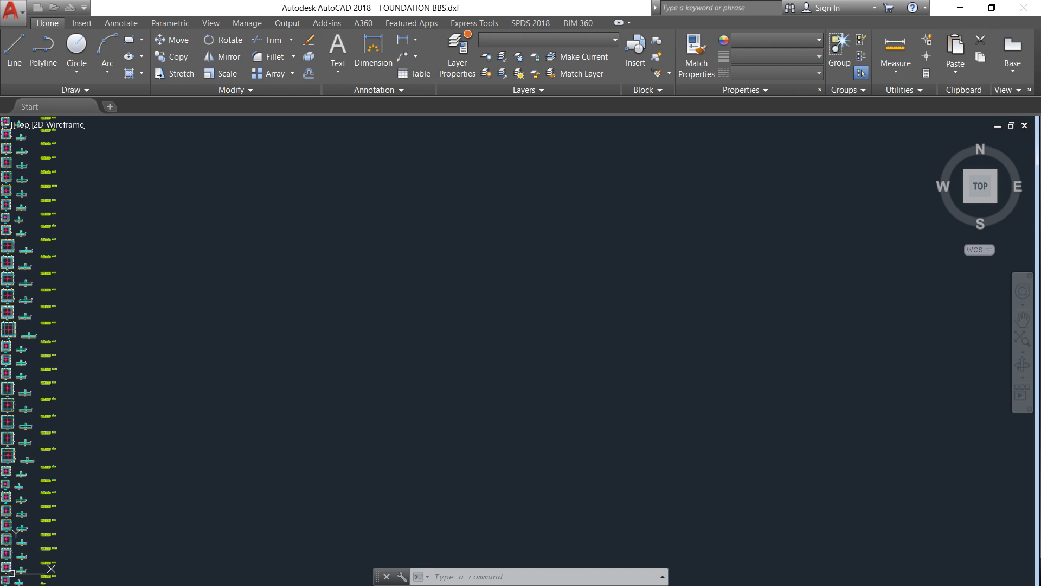
left_click(195, 541)
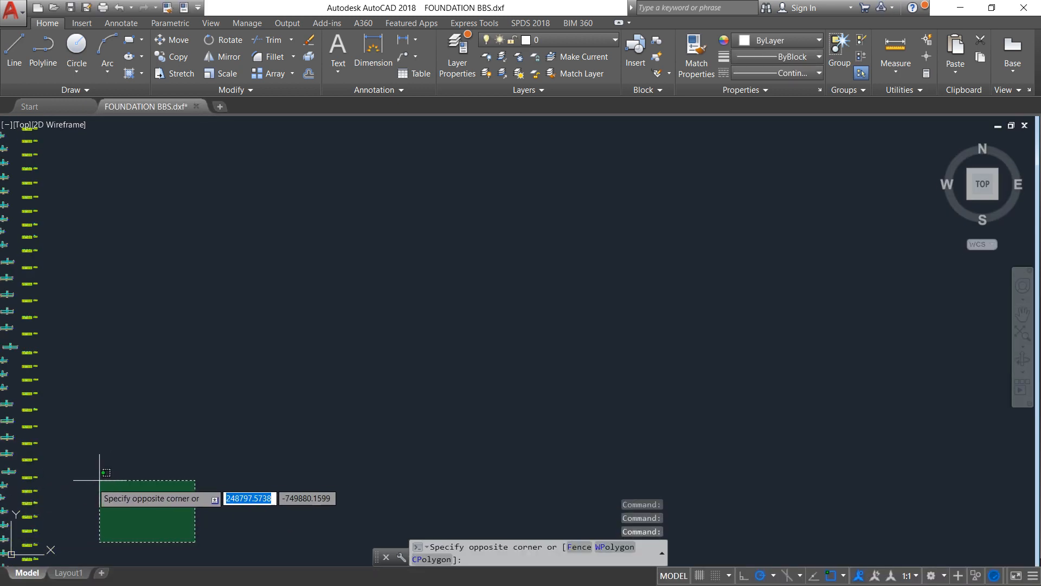
Examine the plan and Section 1-1 of footing FC1, including its reinforcement callouts and dimensions
key("Escape")
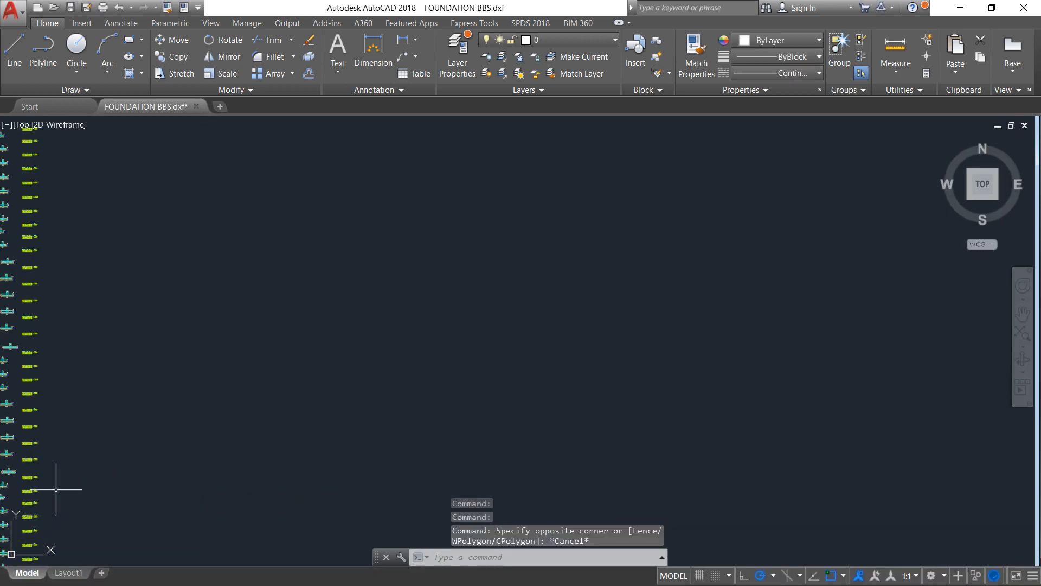
scroll(63, 212, "down", 4)
scroll(14, 179, "up", 6)
scroll(13, 179, "up", 6)
scroll(265, 309, "up", 4)
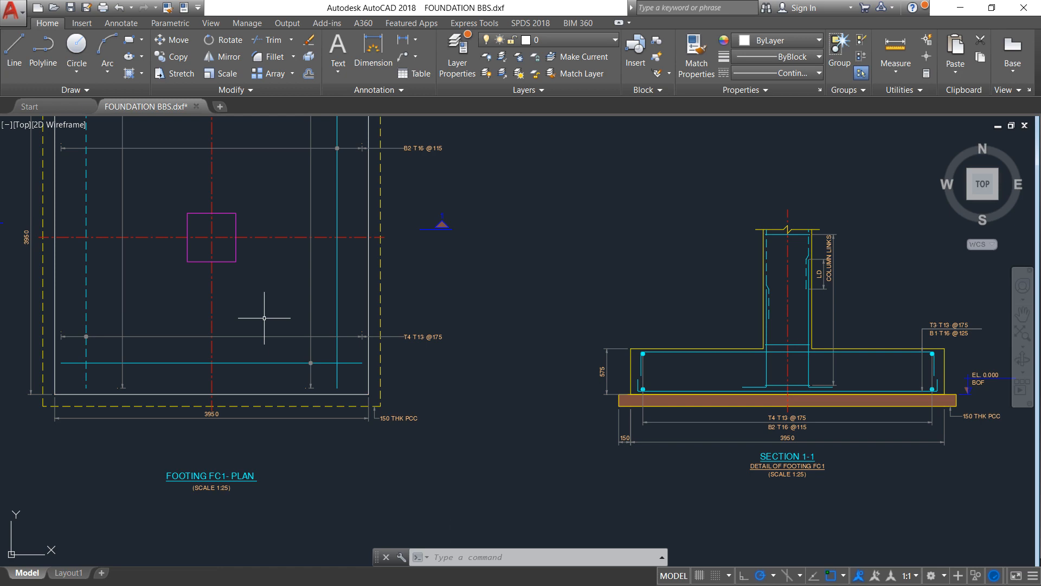
scroll(224, 295, "down", 2)
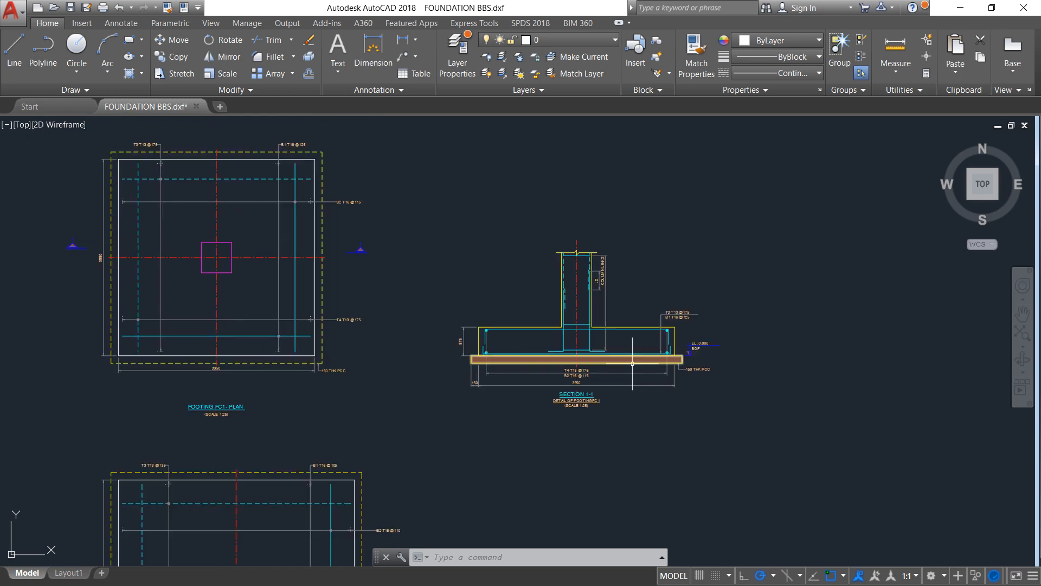
scroll(633, 363, "up", 5)
scroll(632, 363, "down", 5)
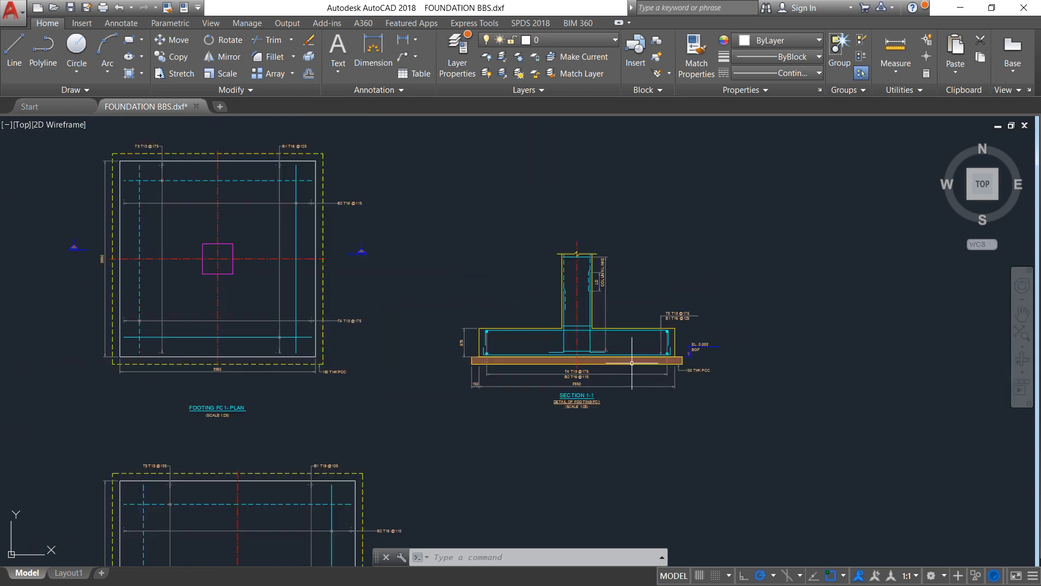
scroll(631, 363, "down", 4)
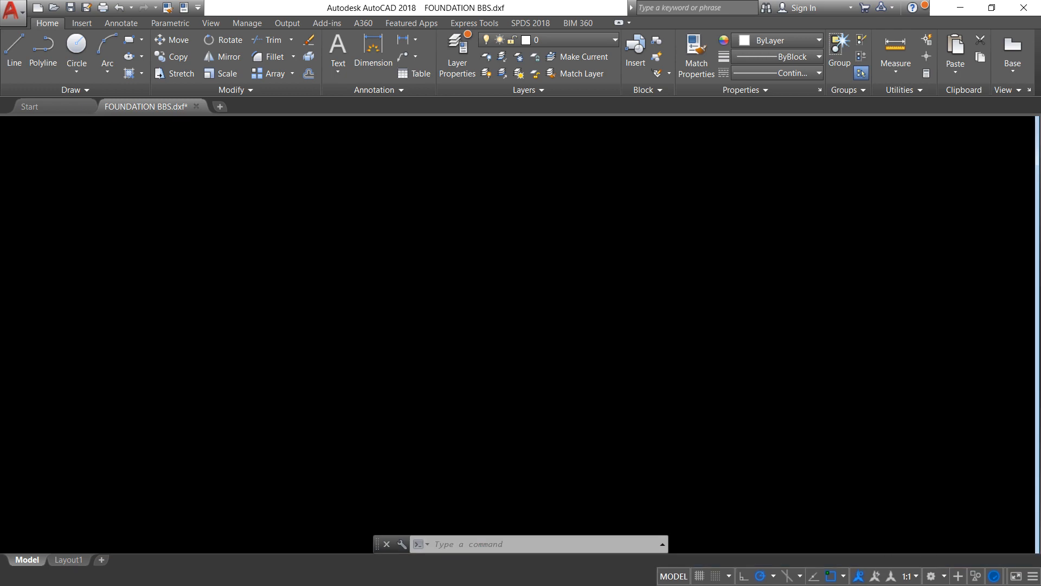
Inspect footing FC1's bar bending schedule table and the rebar summary table beside it
middle_click_drag(612, 356, 212, 355)
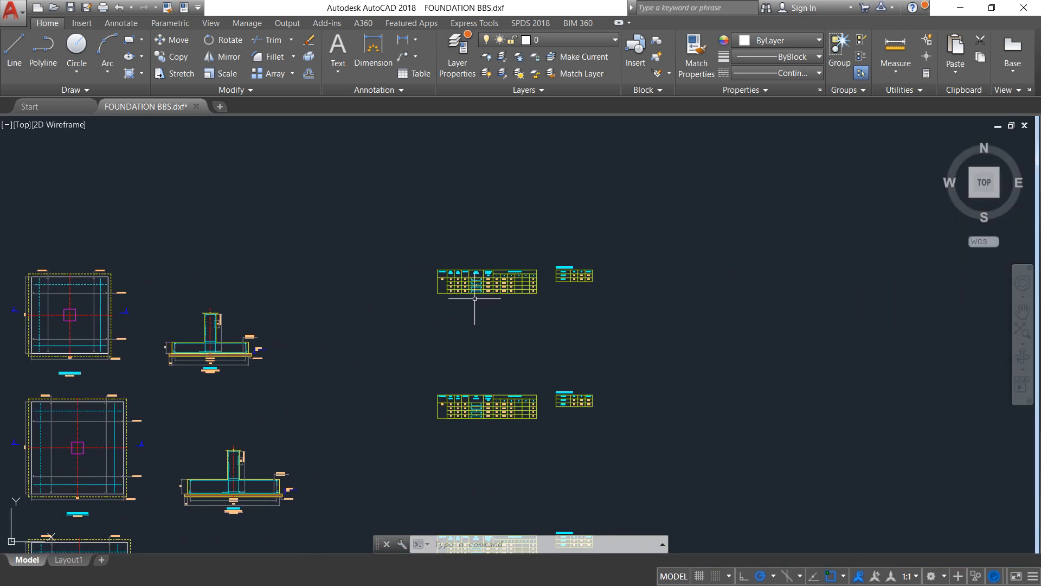
scroll(477, 293, "up", 10)
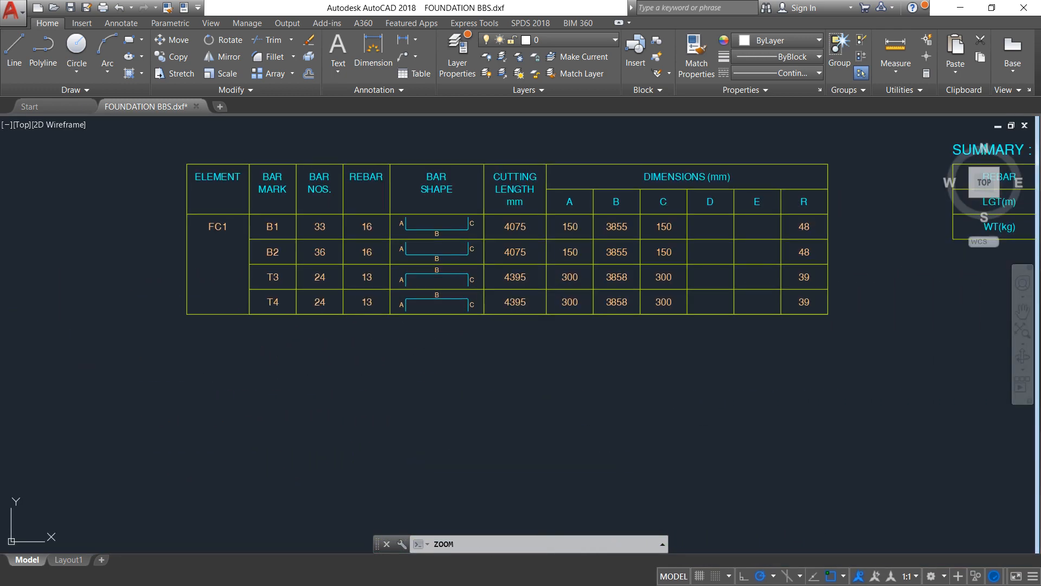
middle_click_drag(449, 298, 453, 271)
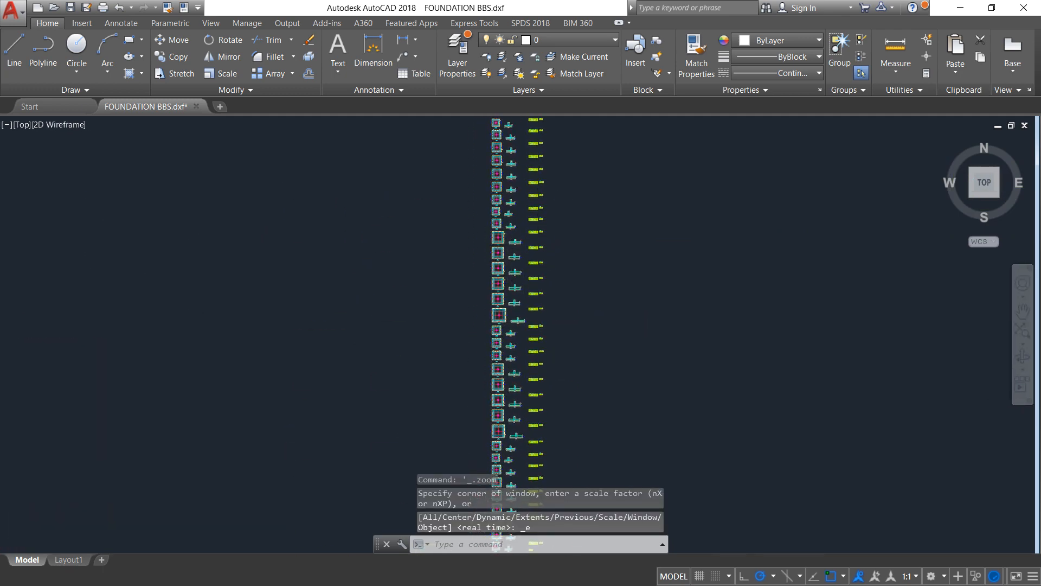
middle_click_drag(577, 199, 554, 341)
scroll(525, 263, "up", 5)
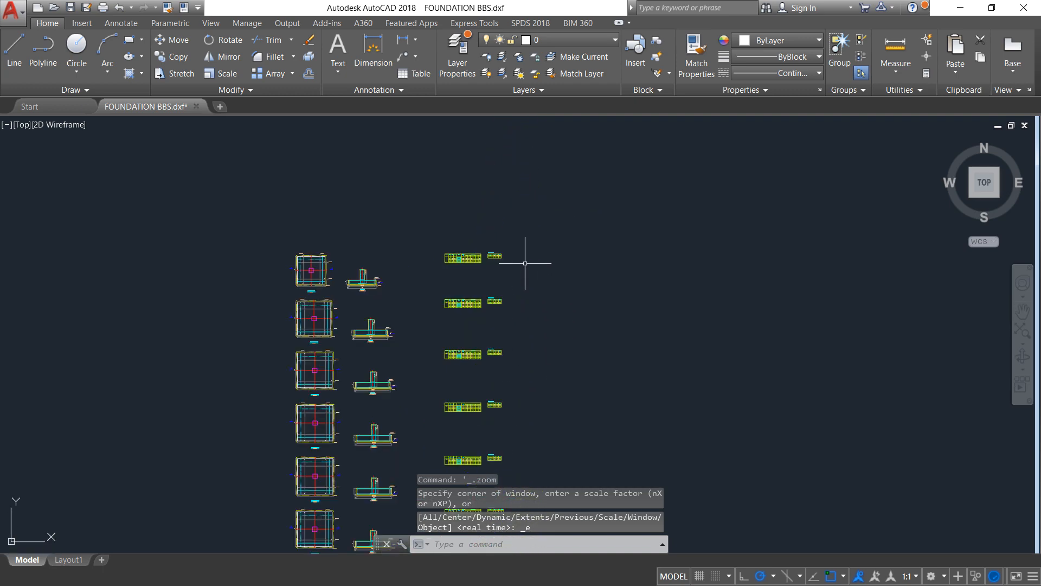
scroll(465, 261, "up", 10)
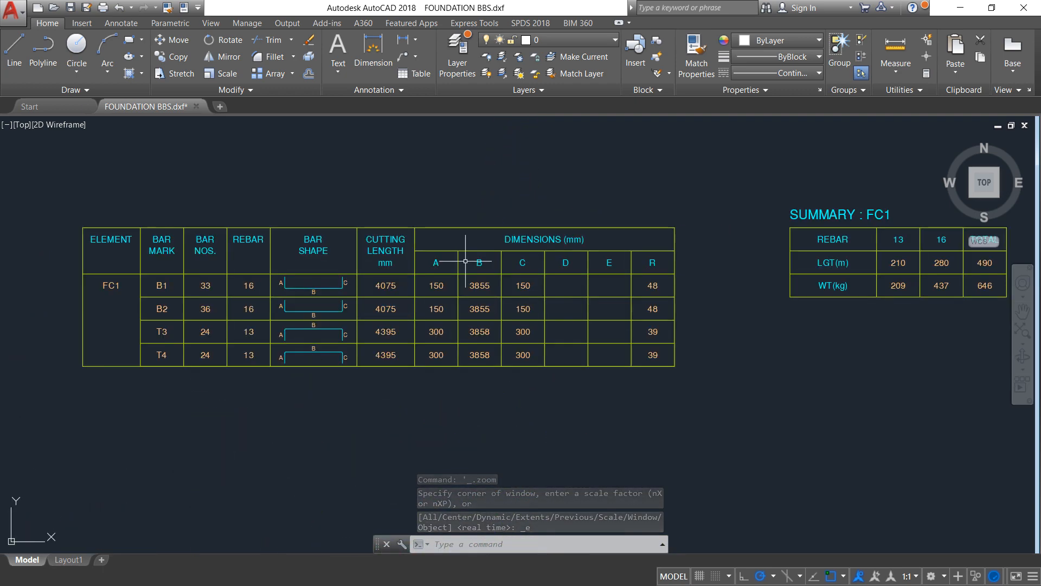
scroll(582, 305, "down", 2)
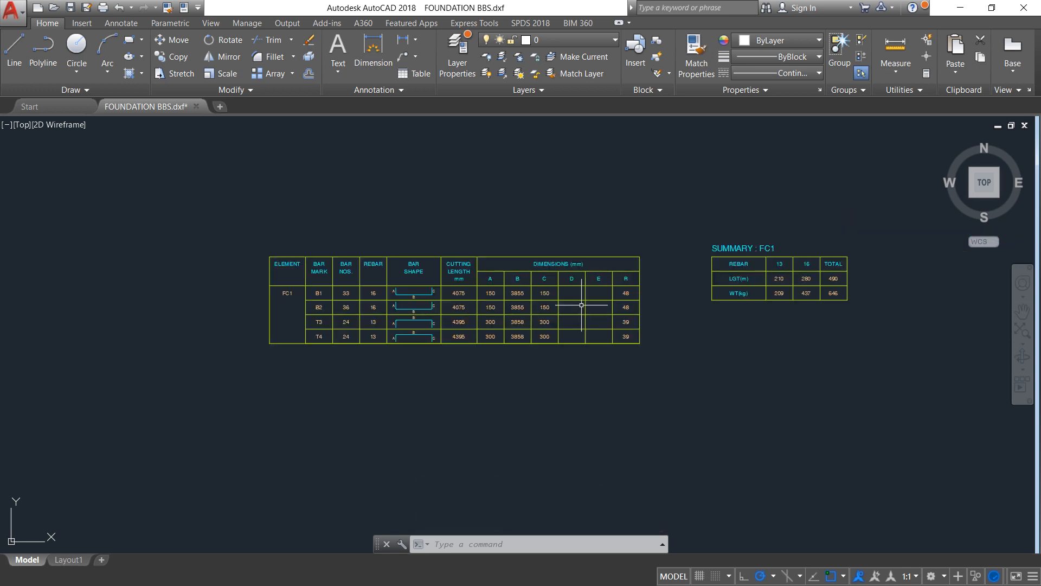
Review the full column of footing plans, sections and schedule tables across the whole drawing
scroll(521, 307, "down", 4)
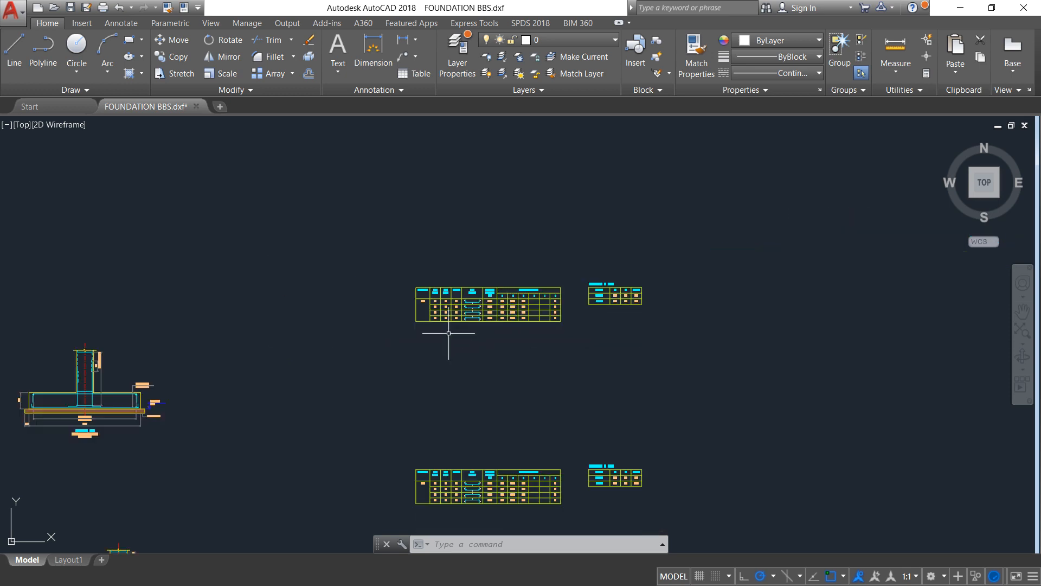
scroll(442, 332, "down", 4)
middle_click(360, 349)
middle_click(360, 348)
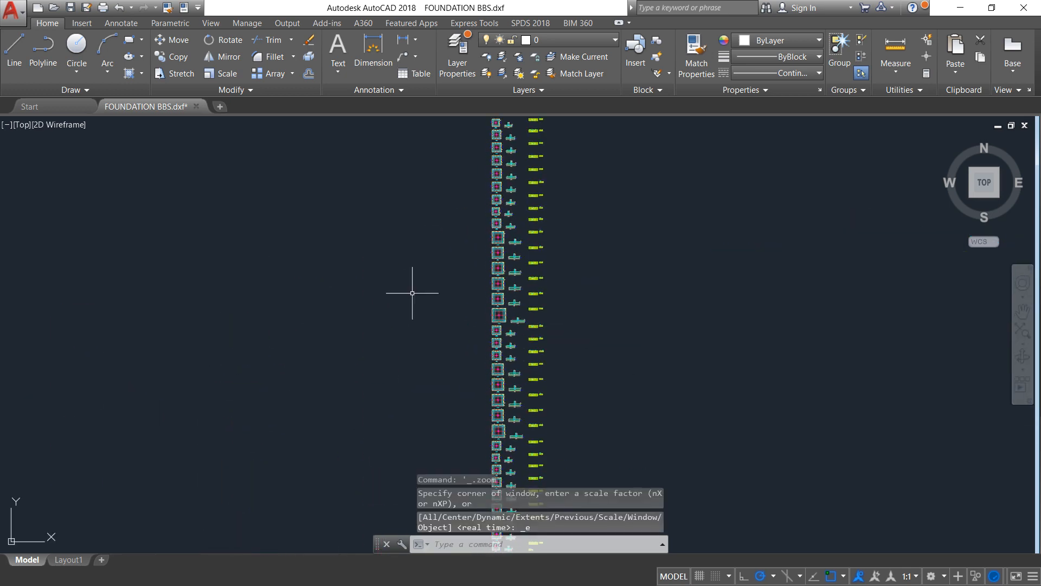
scroll(458, 334, "down", 3)
scroll(496, 273, "up", 6)
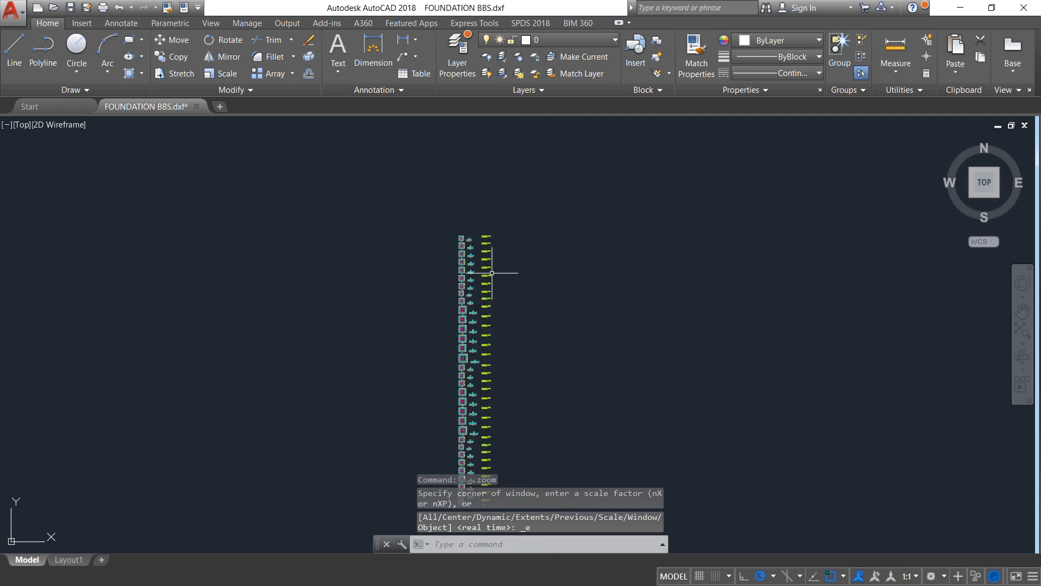
scroll(490, 273, "up", 6)
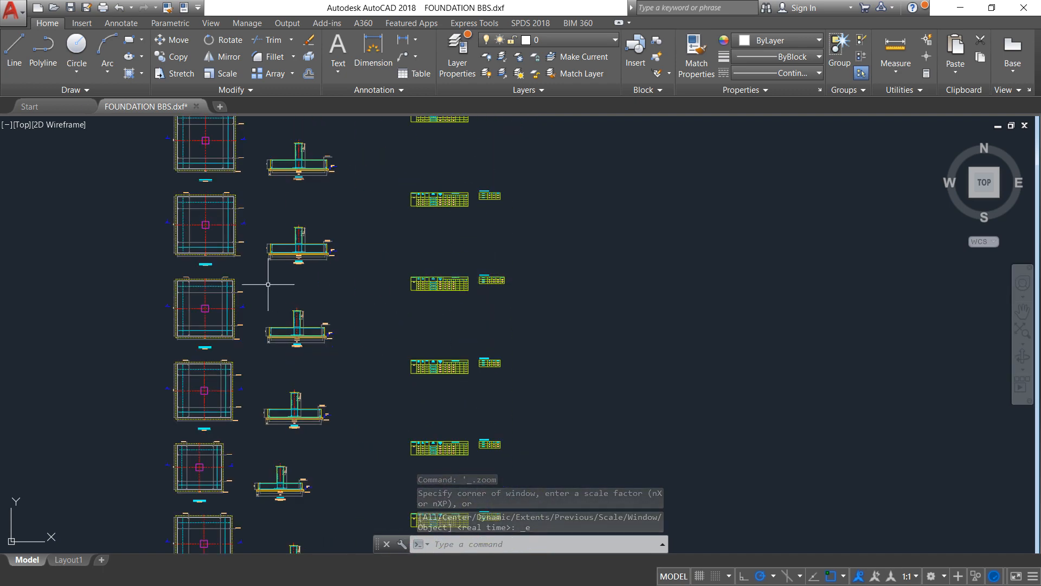